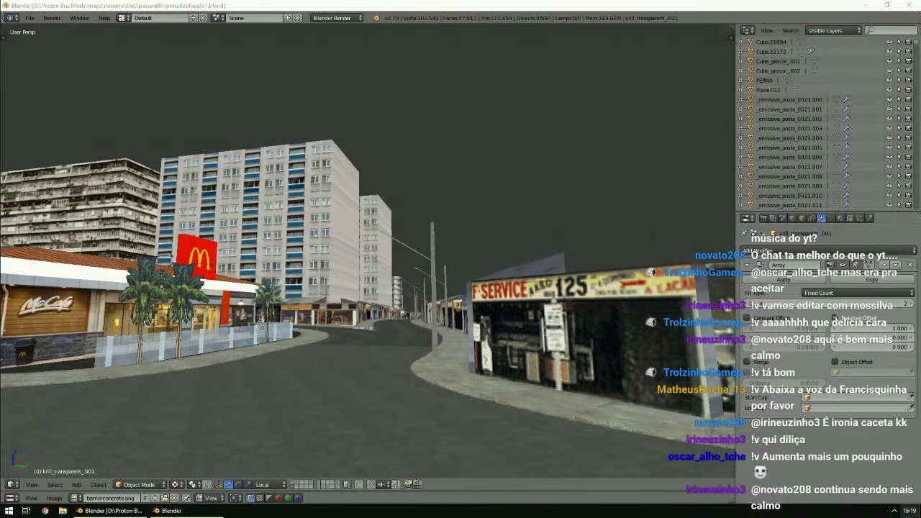
Lower the Microsoft Edge volume to roughly half in the Windows volume mixer and close the mixer.
click(891, 514)
right_click(888, 478)
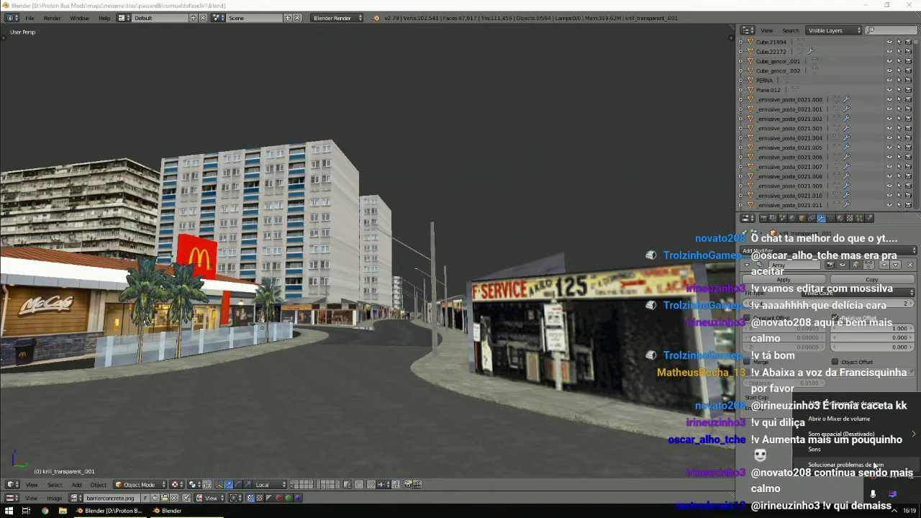
click(836, 419)
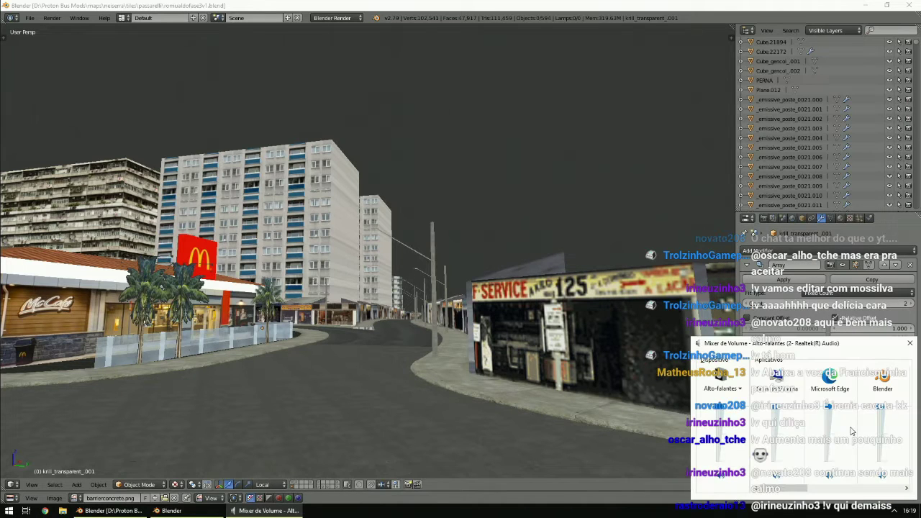
drag(829, 406, 830, 437)
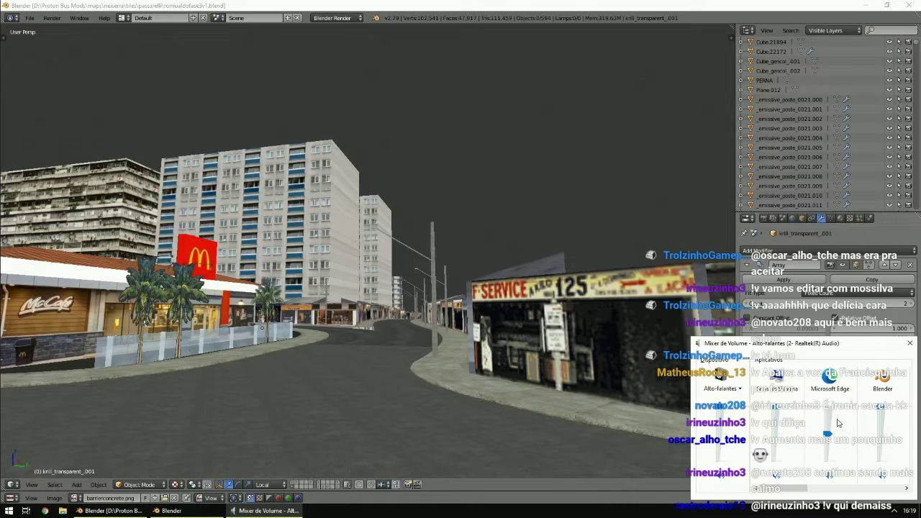
click(910, 344)
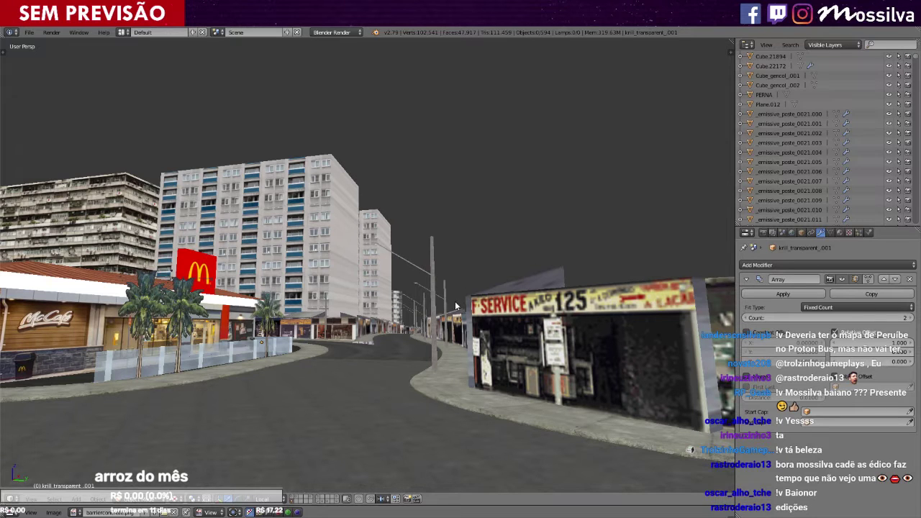
Switch the street scene to a wireframe top orthographic view and survey the whole road layout.
middle_drag(458, 327, 452, 335)
middle_drag(455, 303, 452, 310)
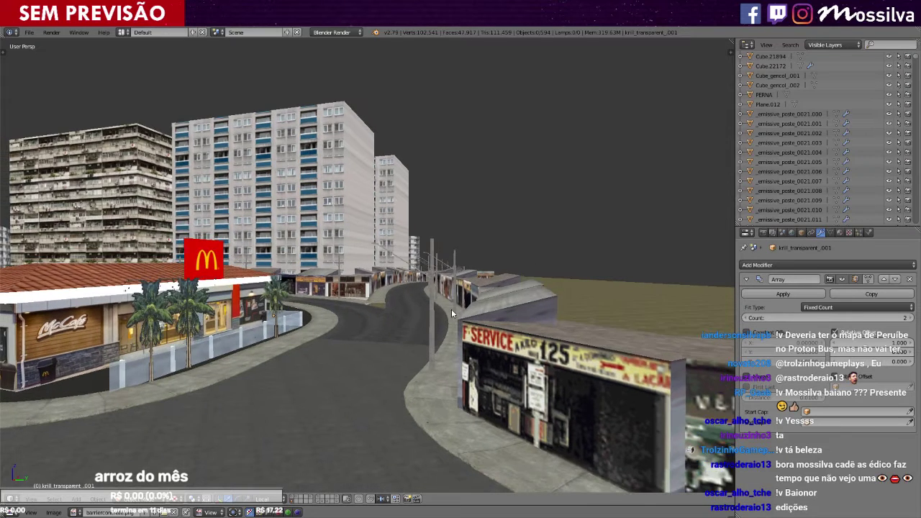
scroll(451, 308, down, 3)
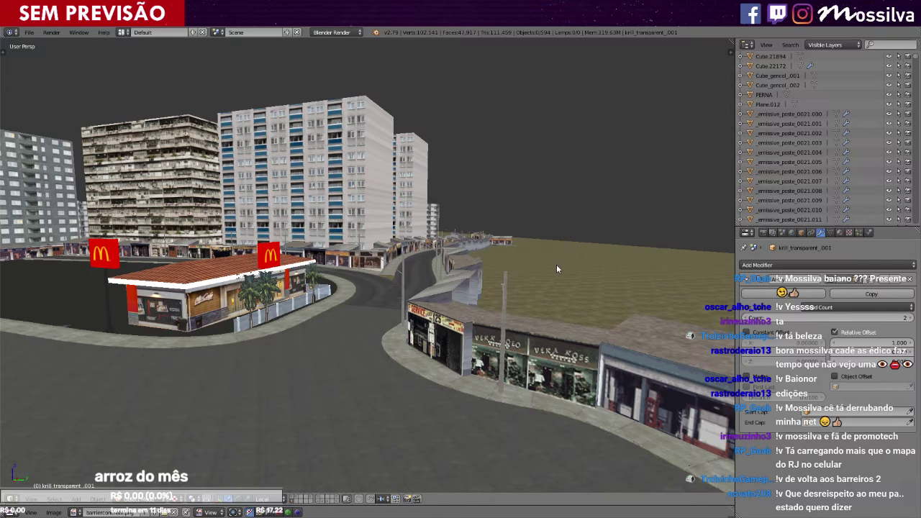
key(z)
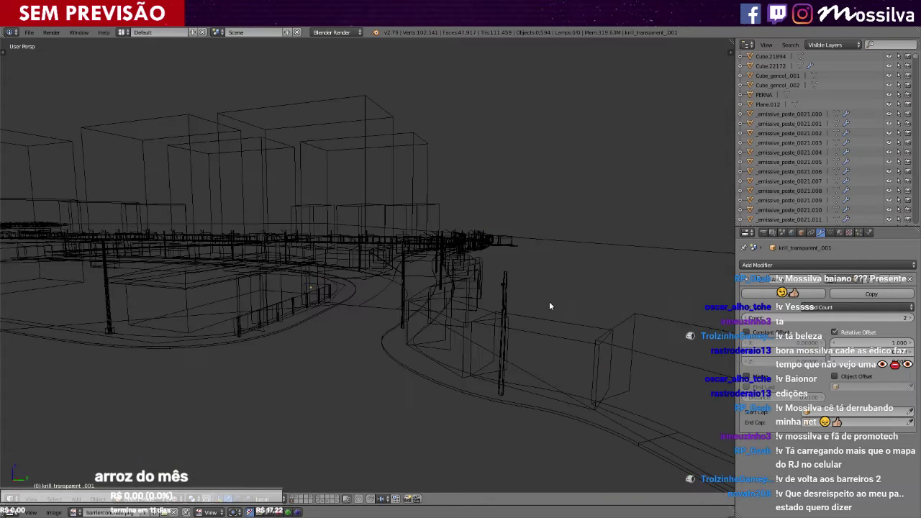
middle_drag(550, 304, 504, 303)
key(KP_7)
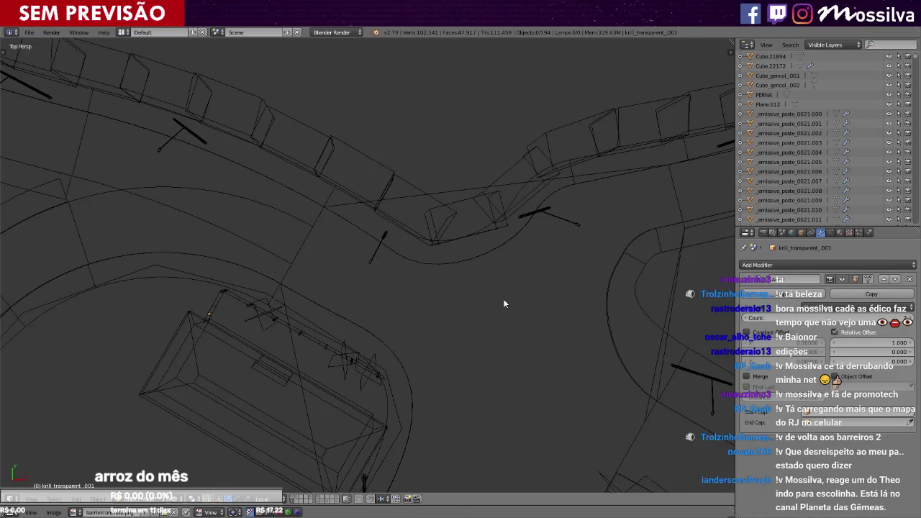
scroll(511, 307, down, 10)
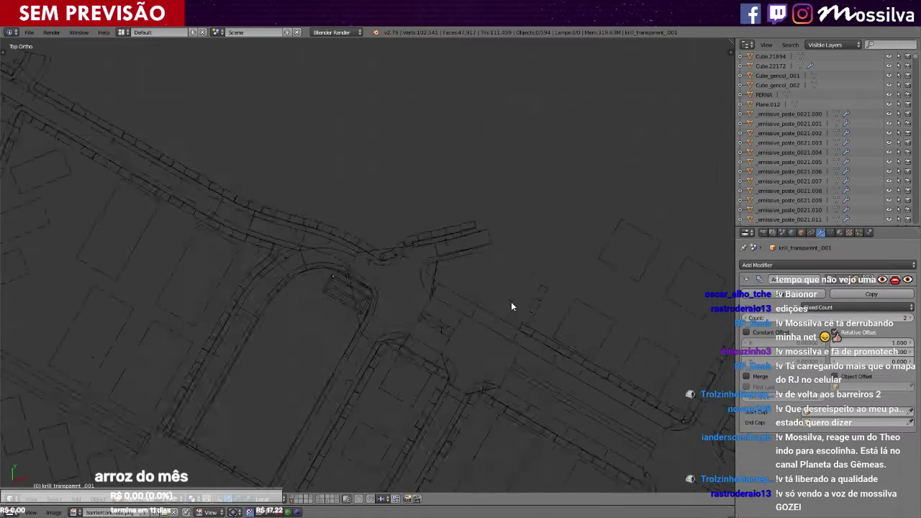
scroll(512, 307, down, 5)
scroll(512, 307, up, 3)
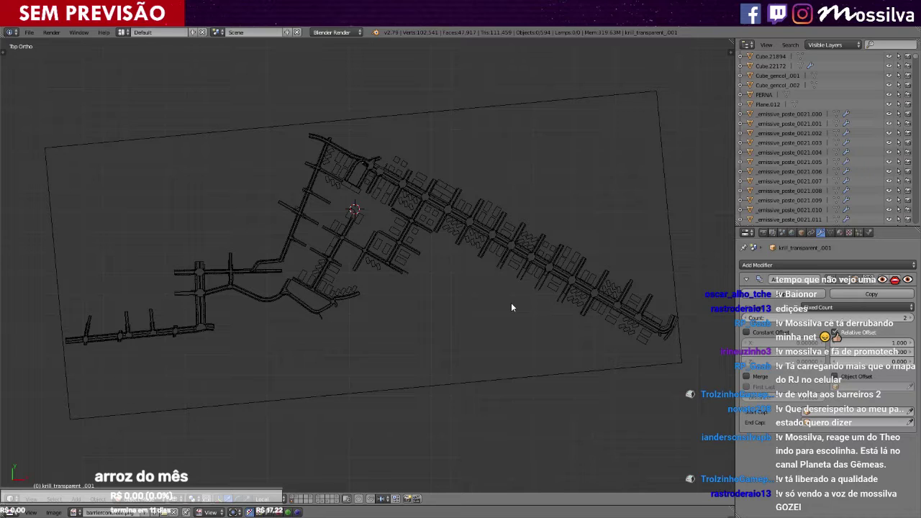
scroll(511, 307, up, 2)
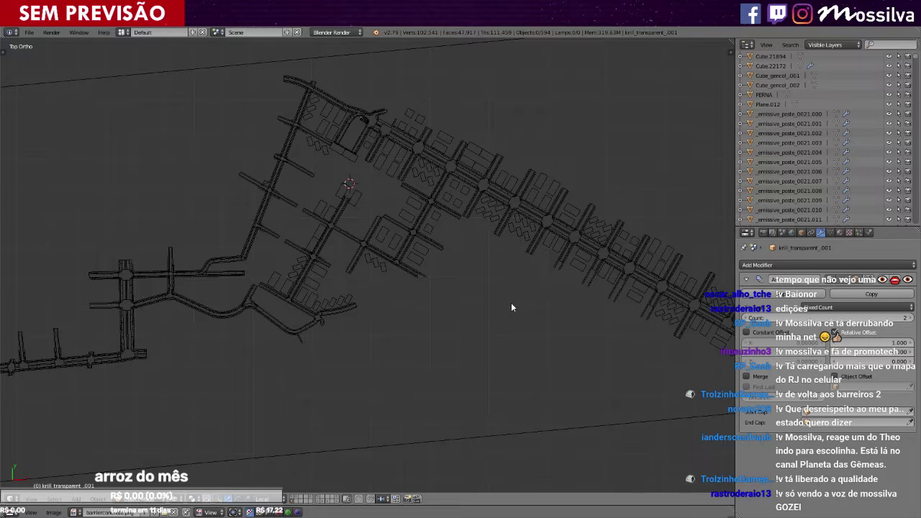
scroll(511, 307, down, 3)
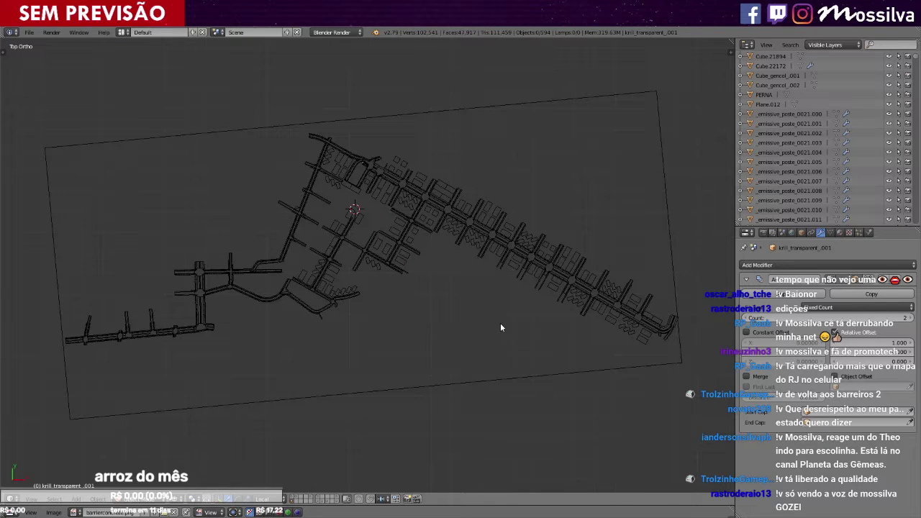
Examine the southwestern roads of the layout up to the edge of the ground plane.
scroll(501, 327, up, 5)
ctrl+scroll(500, 328, down, 20)
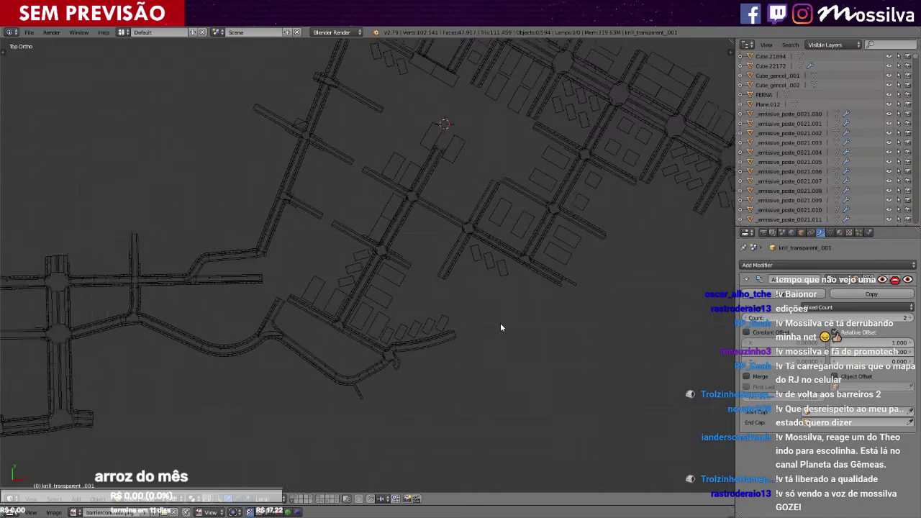
shift+scroll(500, 328, down, 6)
shift+scroll(500, 328, down, 5)
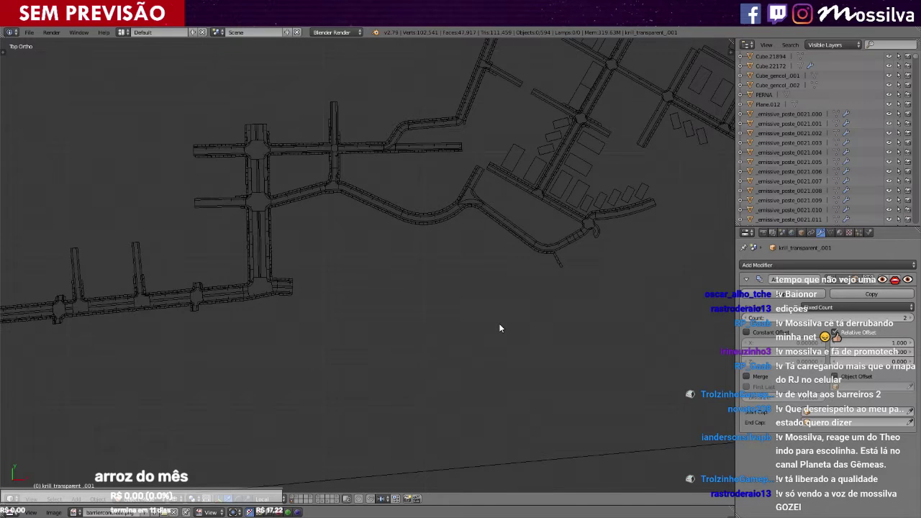
ctrl+scroll(499, 324, down, 7)
scroll(499, 324, down, 2)
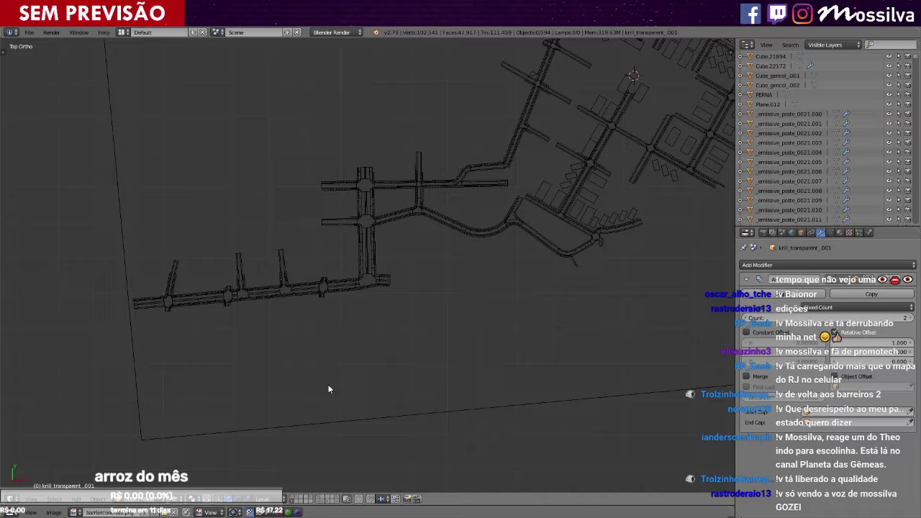
scroll(330, 382, down, 2)
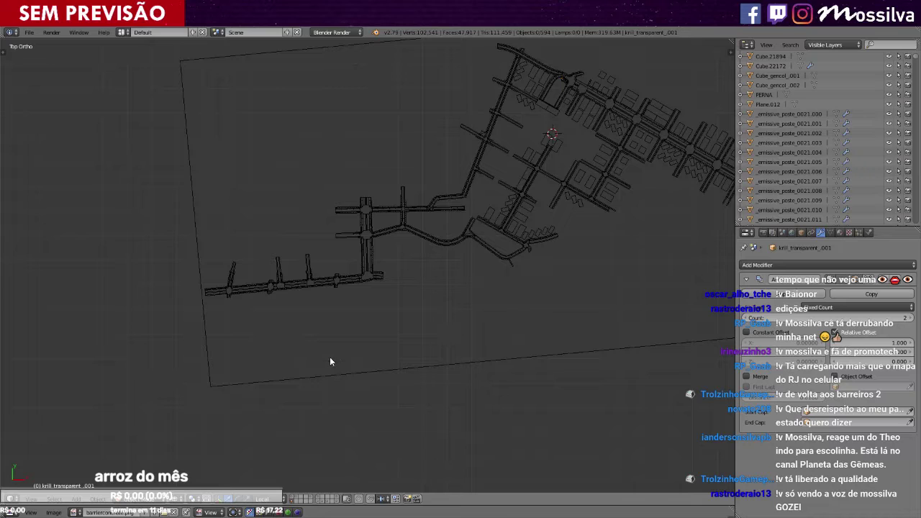
Show the layer with the surrounding map alongside the current one and survey how its roads connect to the neighbourhood.
shift+click(294, 497)
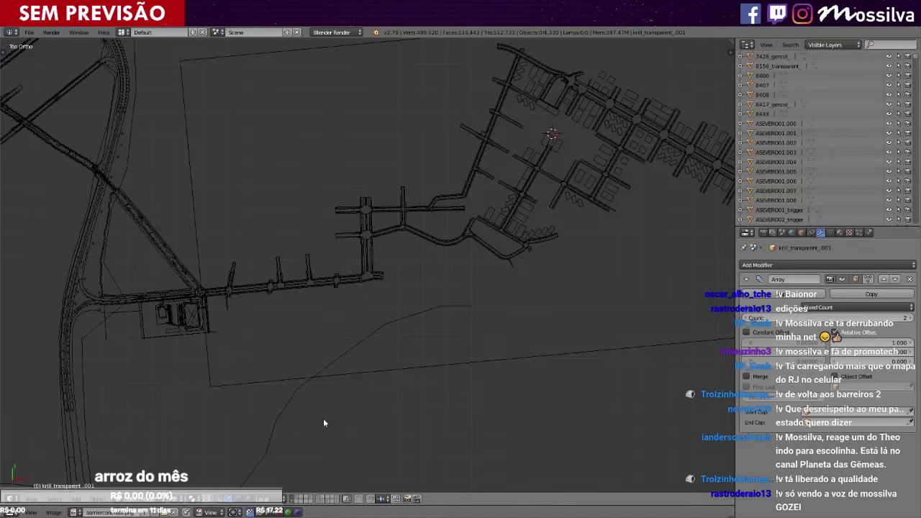
scroll(385, 234, down, 4)
ctrl+scroll(386, 238, down, 14)
shift+scroll(386, 238, up, 6)
shift+scroll(385, 242, up, 14)
ctrl+scroll(386, 242, down, 7)
shift+scroll(386, 242, up, 6)
ctrl+scroll(435, 349, up, 16)
shift+scroll(434, 348, down, 20)
ctrl+scroll(434, 349, up, 14)
scroll(434, 349, up, 3)
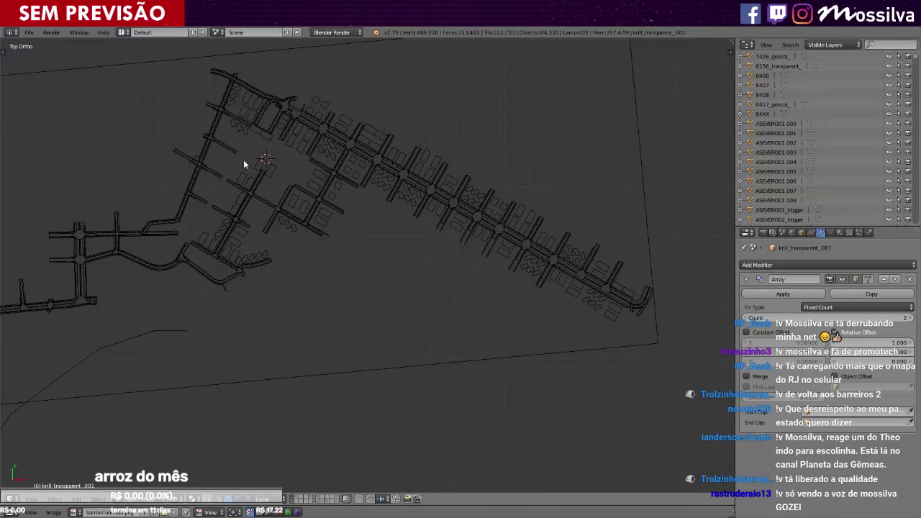
ctrl+scroll(350, 195, left, 5)
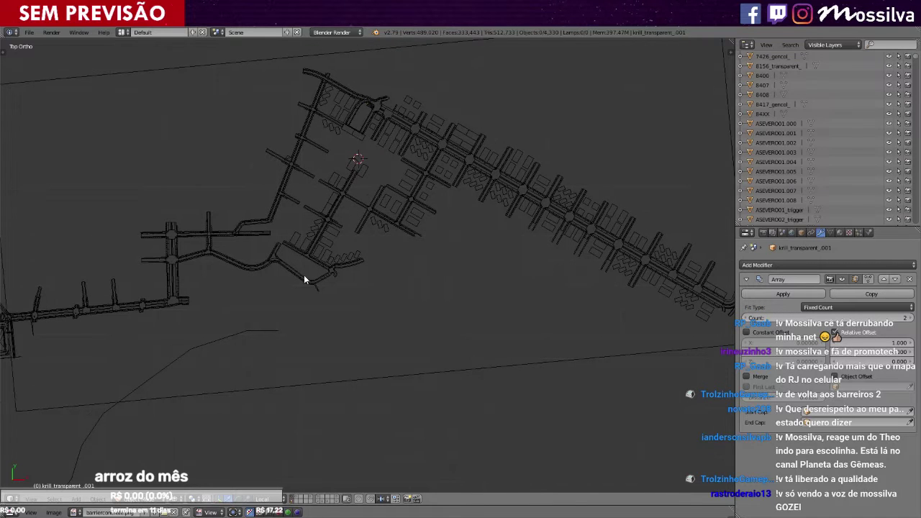
ctrl+scroll(255, 223, left, 5)
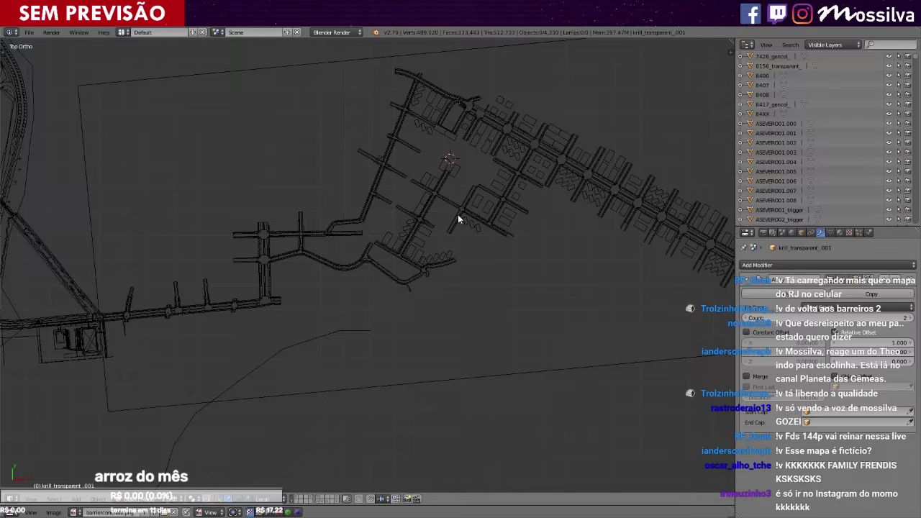
ctrl+scroll(459, 215, up, 4)
scroll(458, 215, up, 1)
scroll(458, 219, down, 5)
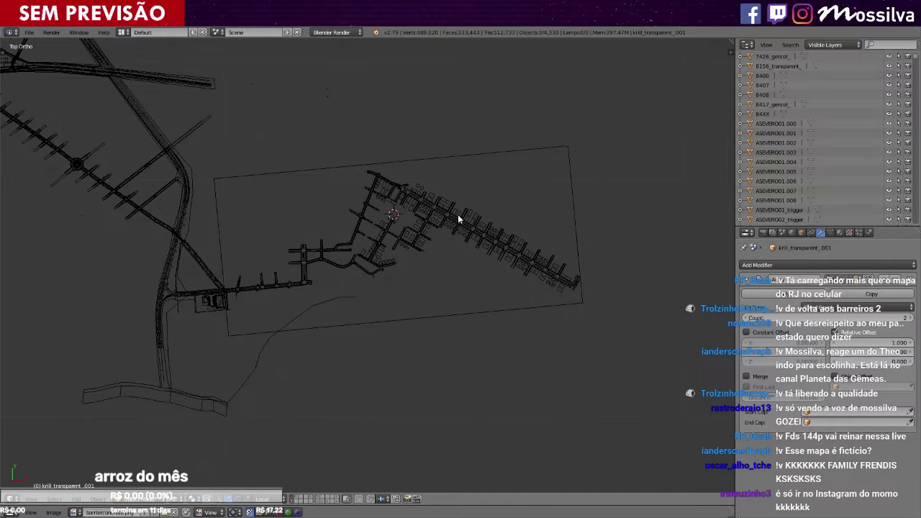
scroll(459, 219, up, 1)
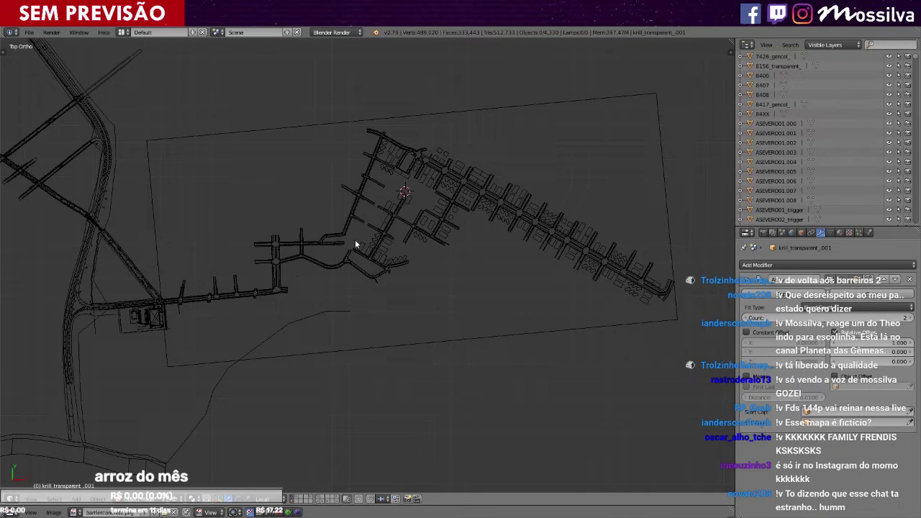
Select and frame the apartment block sp_building04.007, and examine the adjoining shop street in textured perspective view.
scroll(363, 252, up, 5)
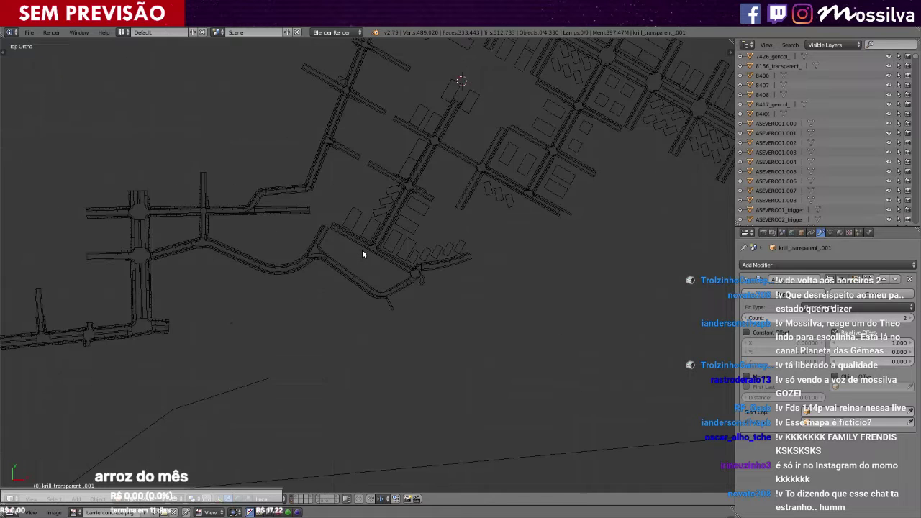
scroll(362, 252, up, 8)
right_click(417, 237)
right_click(402, 232)
key(KP_Decimal)
key(KP_5)
middle_drag(400, 229, 545, 193)
middle_drag(539, 242, 541, 274)
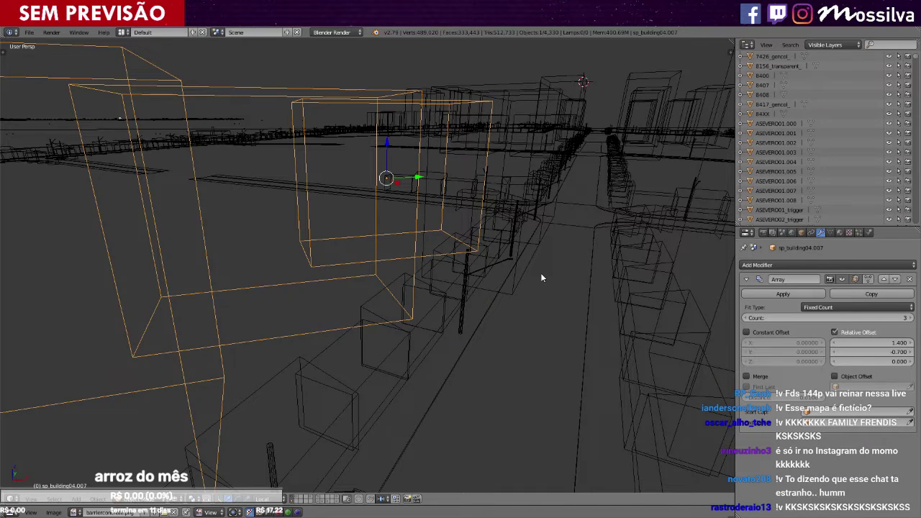
key(z)
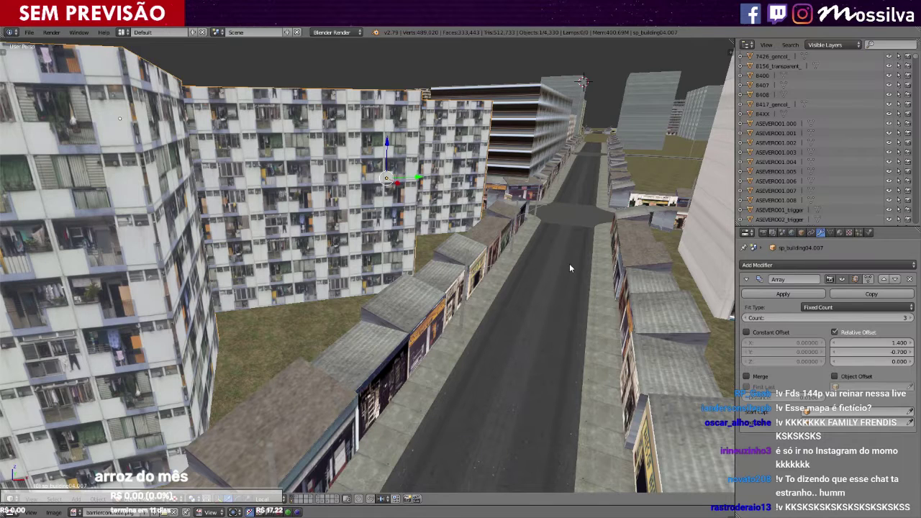
scroll(570, 263, up, 3)
scroll(565, 245, up, 2)
key(z)
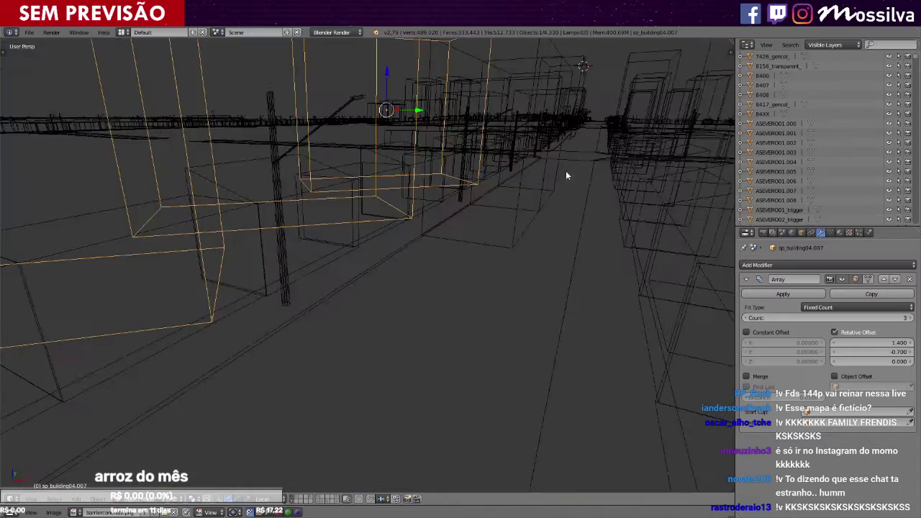
Return to the wireframe top view and survey the full map from the main highway to the eastern neighbourhood.
key(KP_7)
scroll(541, 199, down, 8)
scroll(540, 200, up, 3)
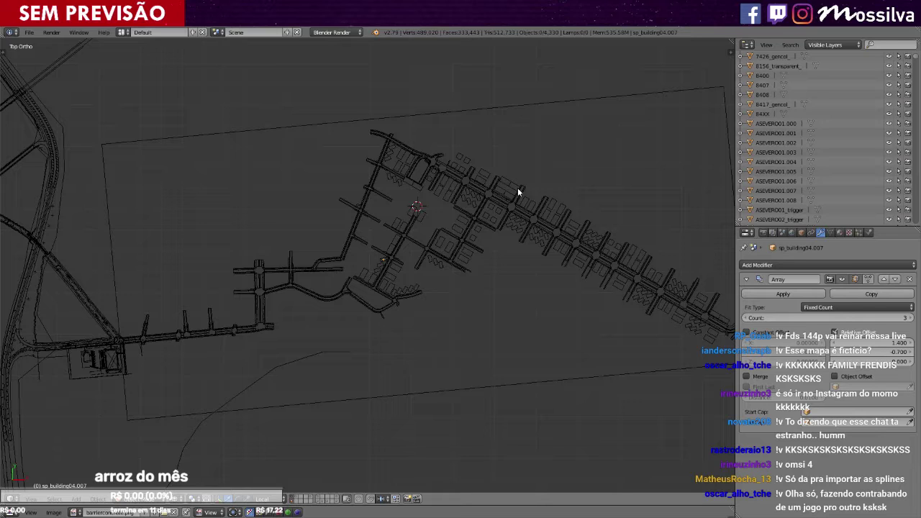
scroll(517, 194, down, 3)
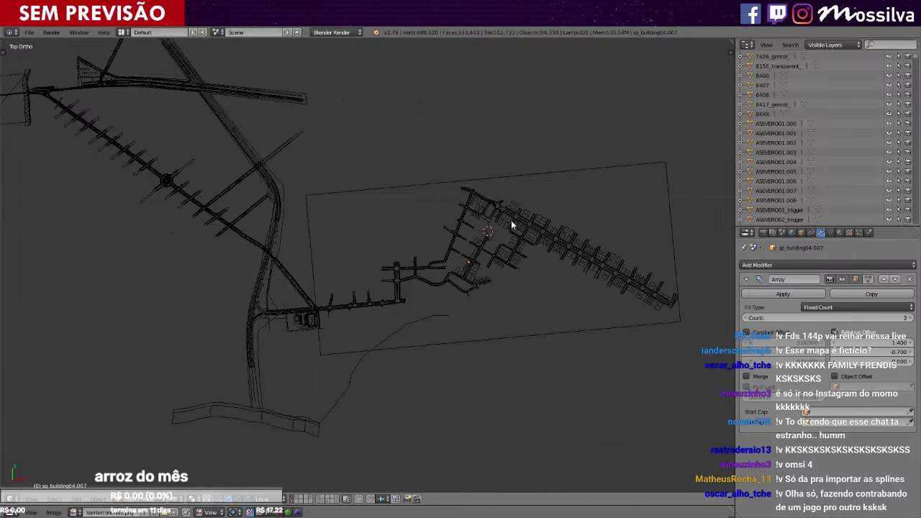
ctrl+scroll(511, 227, down, 6)
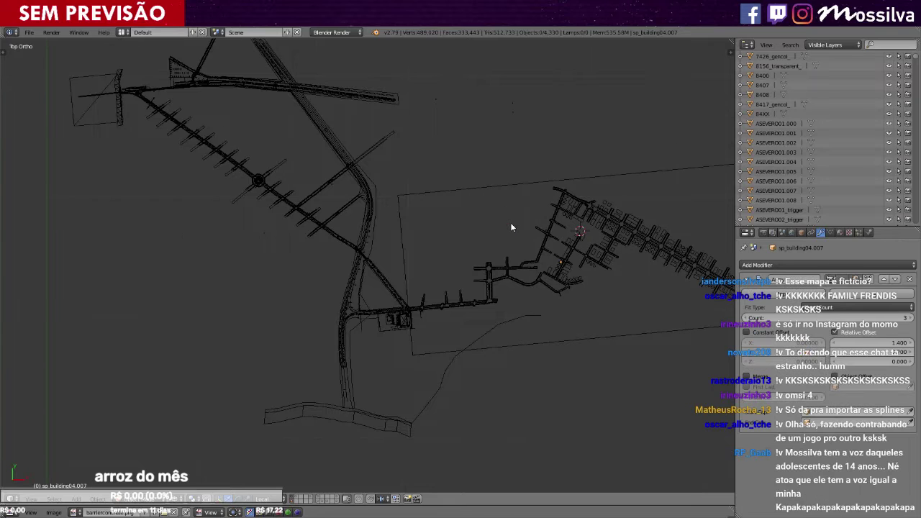
shift+scroll(511, 227, up, 7)
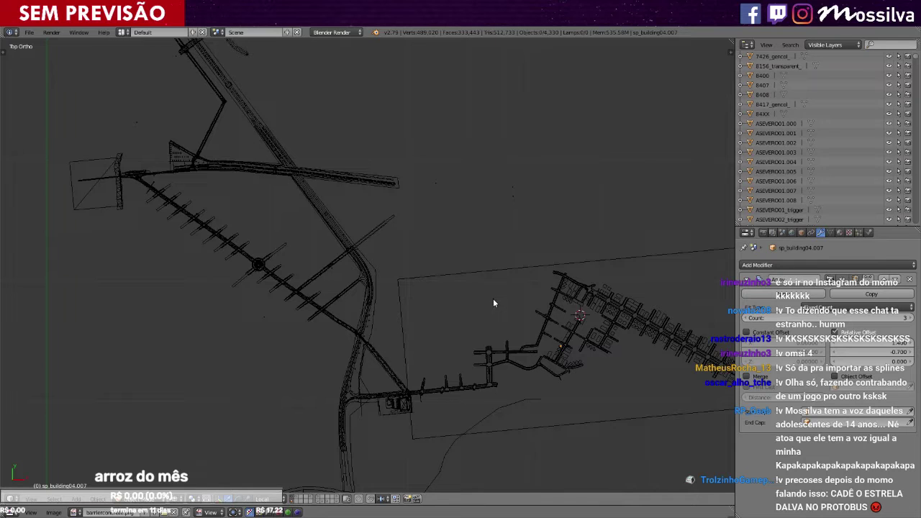
scroll(493, 303, down, 2)
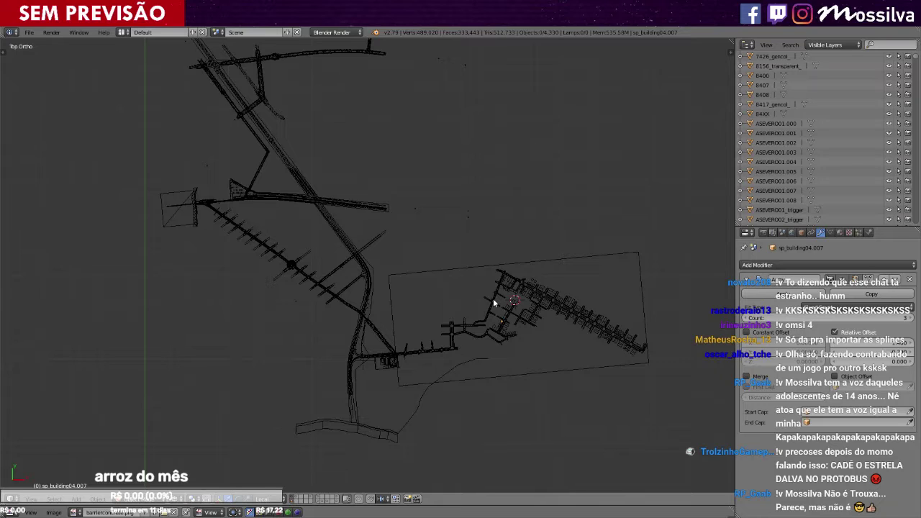
scroll(491, 319, up, 6)
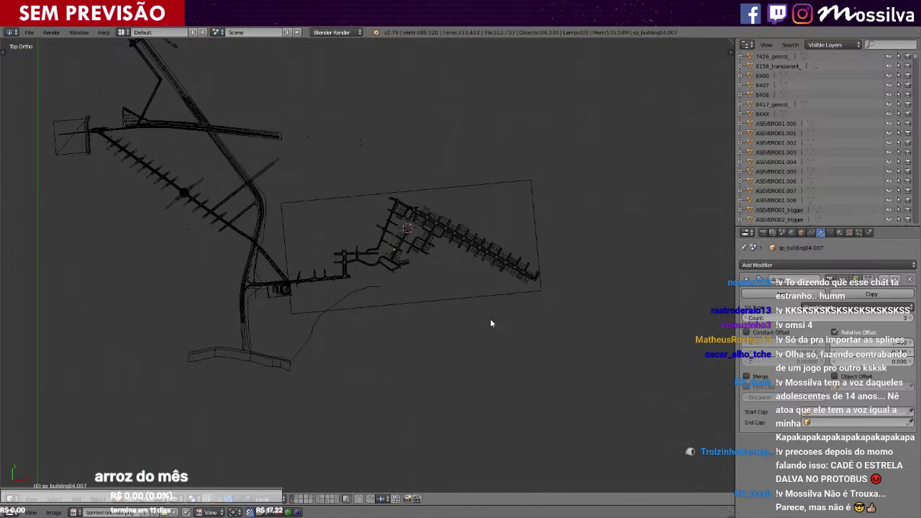
scroll(490, 323, down, 1)
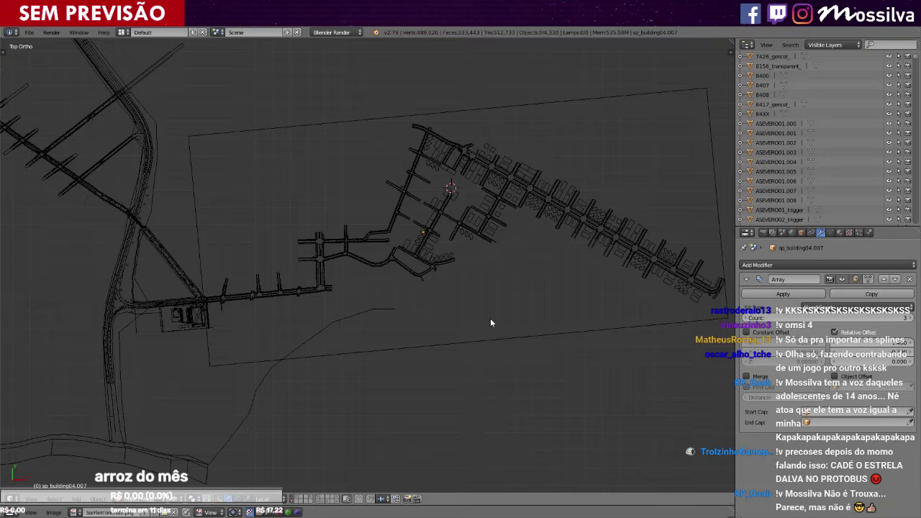
scroll(490, 322, down, 3)
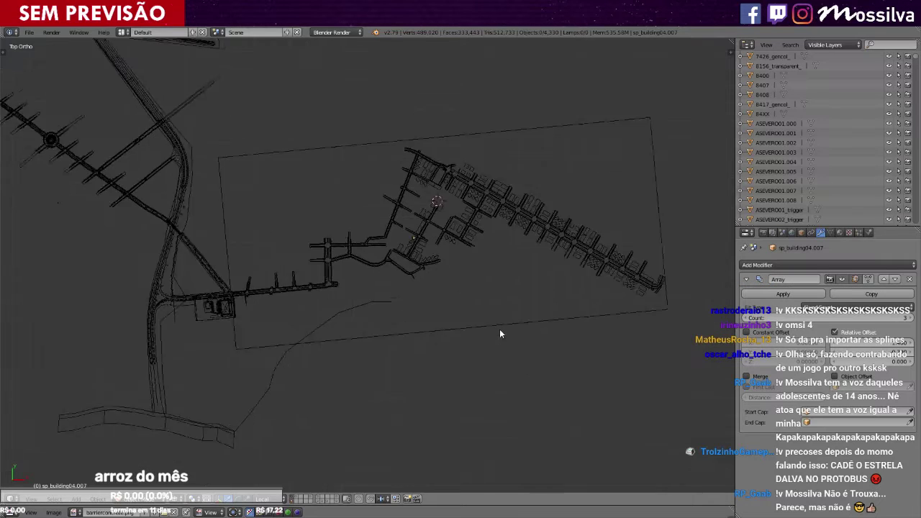
scroll(504, 332, up, 6)
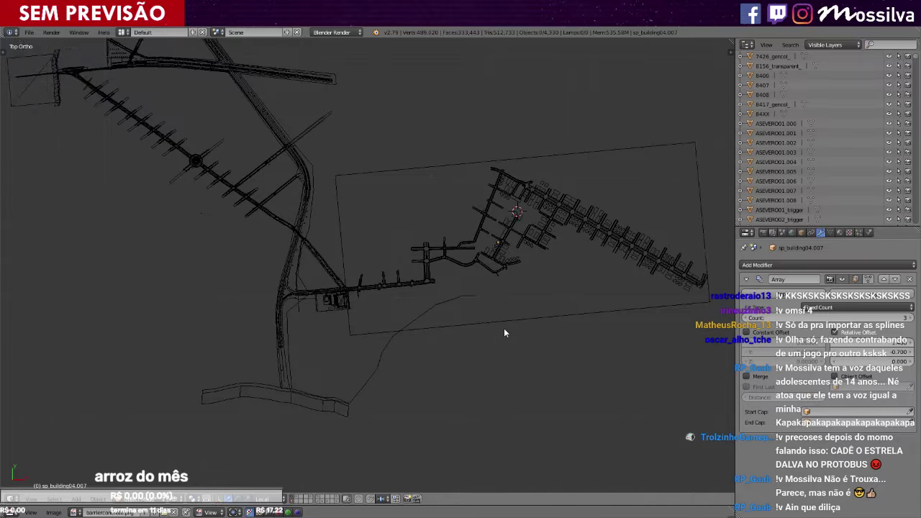
Examine the connecting road from the highway junction to the eastern neighbourhood, including its side streets and the surrounding ground plane.
ctrl+scroll(503, 328, up, 6)
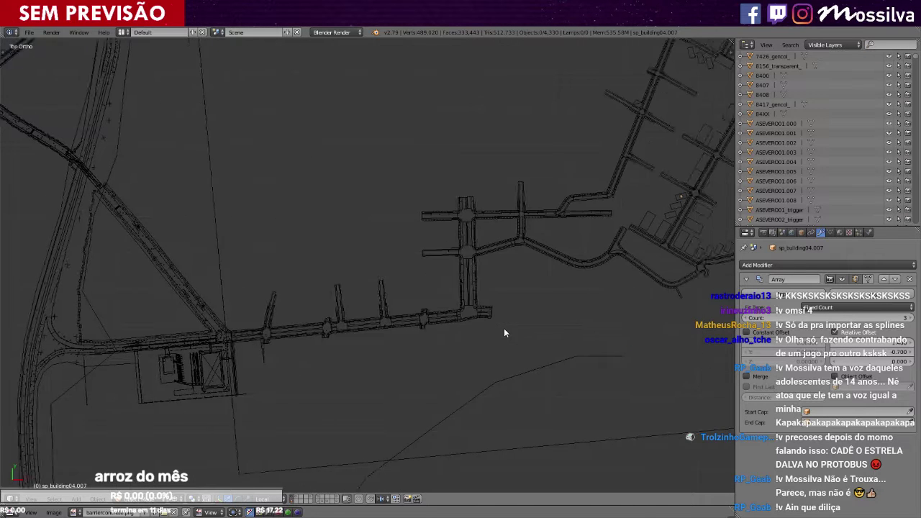
shift+scroll(504, 328, down, 5)
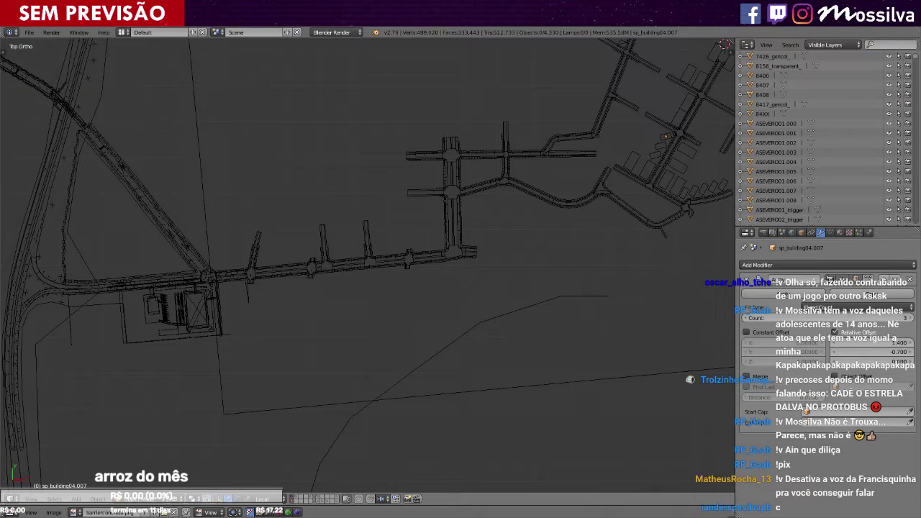
scroll(566, 311, up, 2)
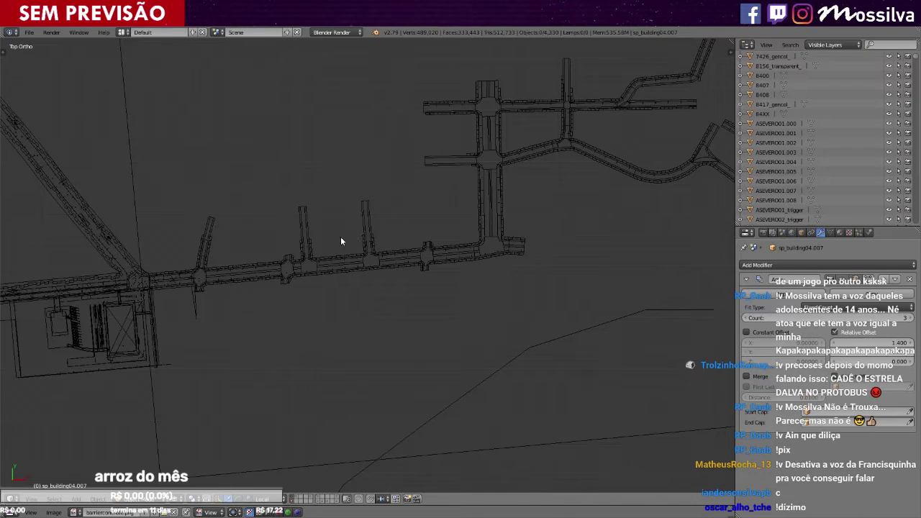
scroll(340, 241, down, 5)
ctrl+scroll(340, 242, up, 7)
shift+scroll(340, 241, up, 7)
ctrl+scroll(340, 241, up, 15)
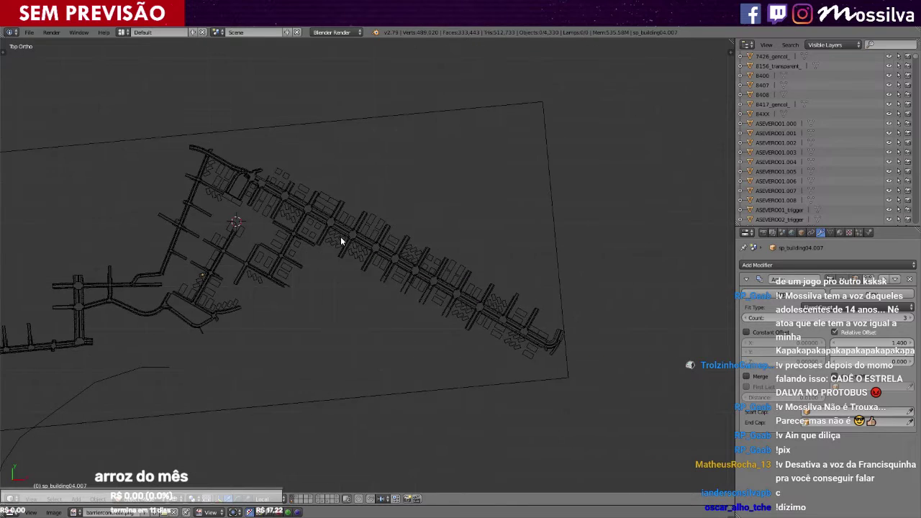
key(shift+KP_6)
key(shift+KP_6)
key(shift+KP_6)
key(shift+KP_6)
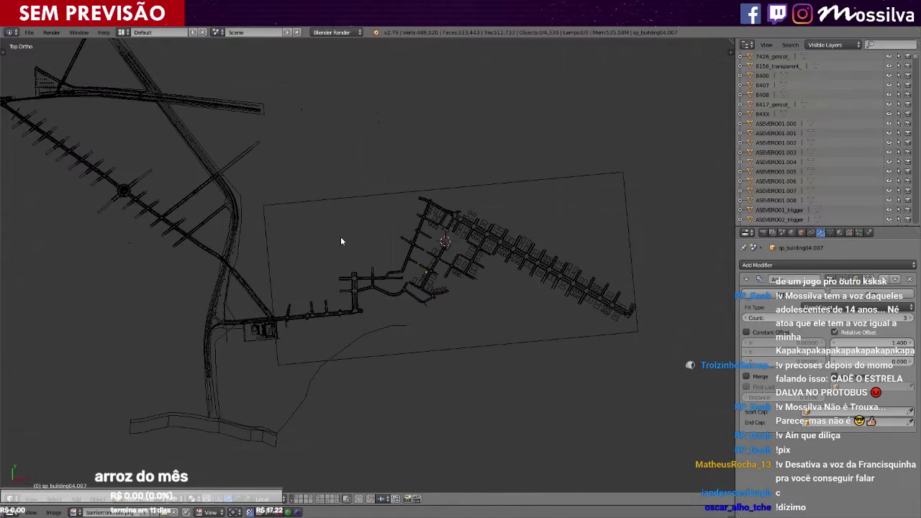
scroll(343, 243, up, 3)
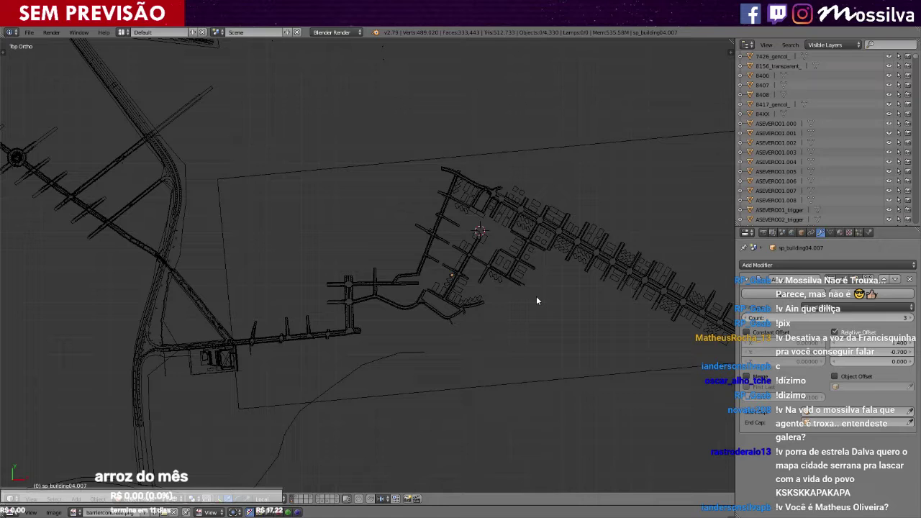
scroll(548, 293, down, 2)
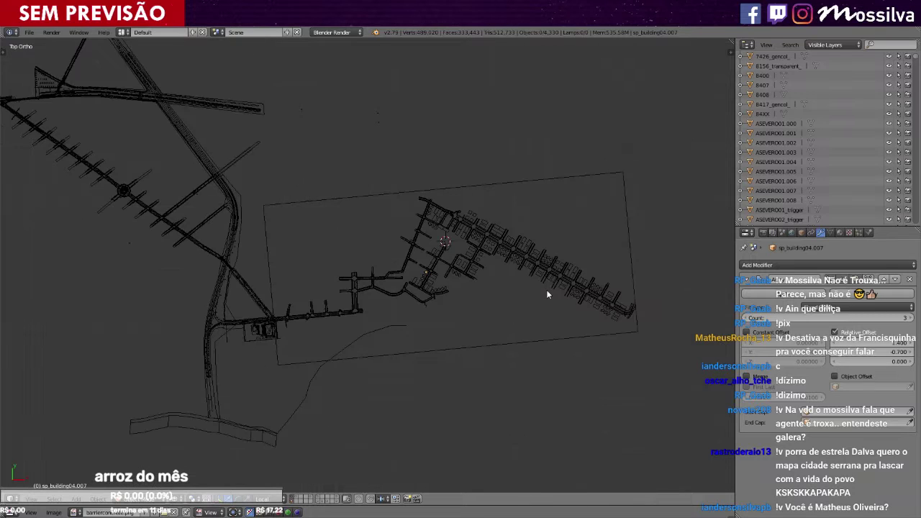
Place the 3D cursor on the empty ground just west of the neighbourhood's streets.
scroll(546, 289, up, 4)
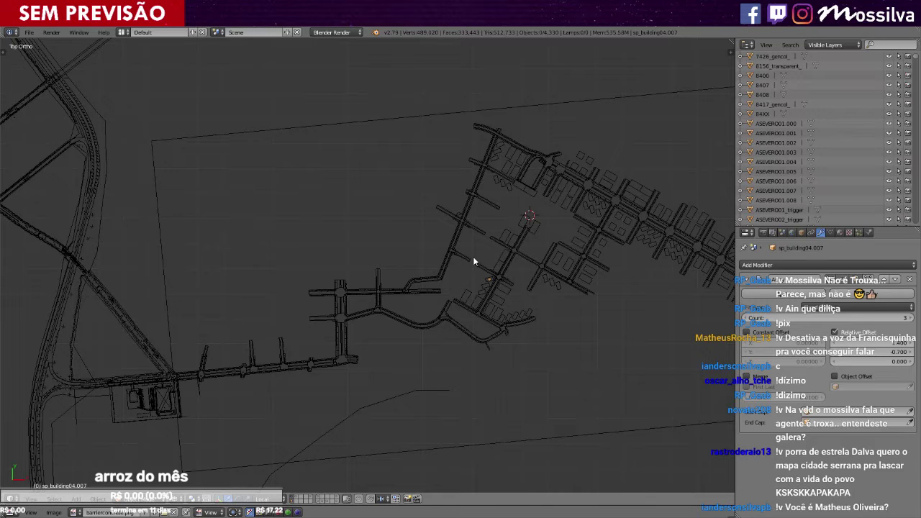
scroll(473, 253, down, 1)
scroll(473, 253, up, 2)
click(414, 239)
scroll(414, 259, down, 1)
scroll(414, 260, down, 1)
ctrl+scroll(414, 259, up, 7)
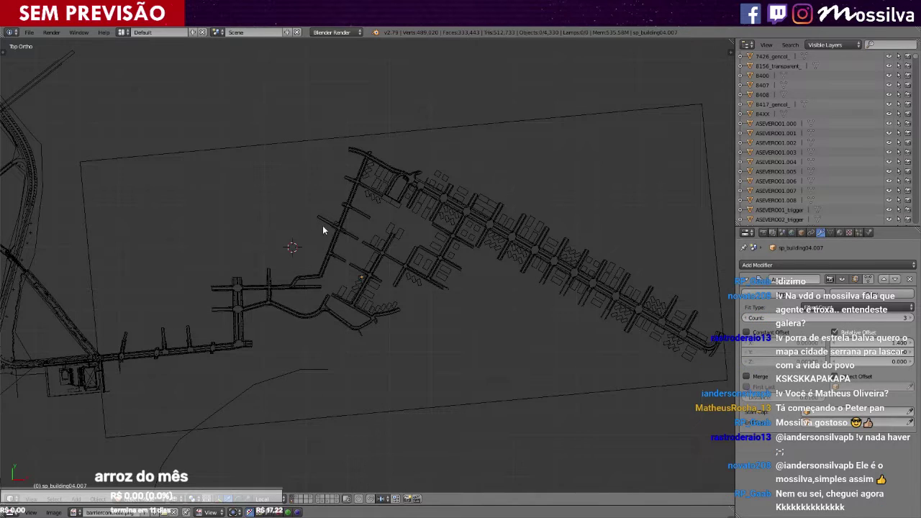
Compare the neighbourhood's ground plane with the highway and the diagonal avenue to its west.
scroll(482, 245, down, 2)
scroll(424, 252, down, 1)
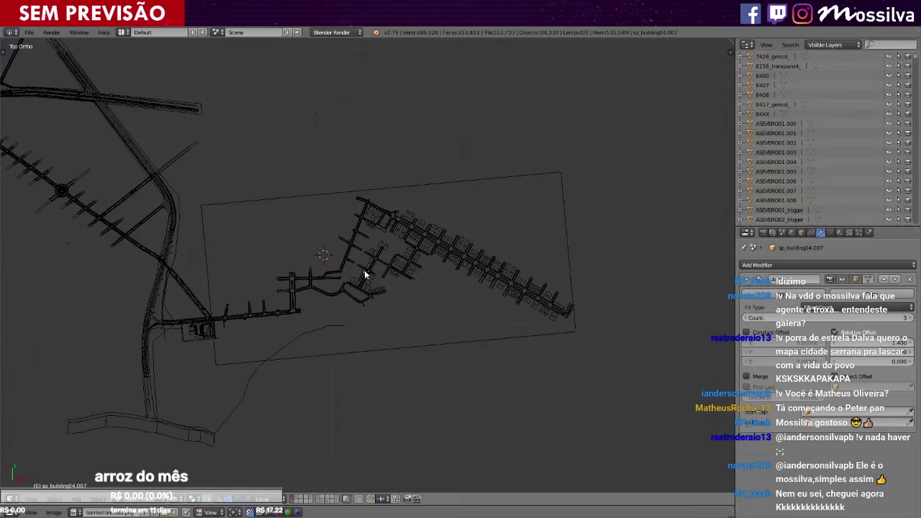
shift+middle_drag(287, 274, 364, 272)
shift+middle_drag(203, 218, 110, 265)
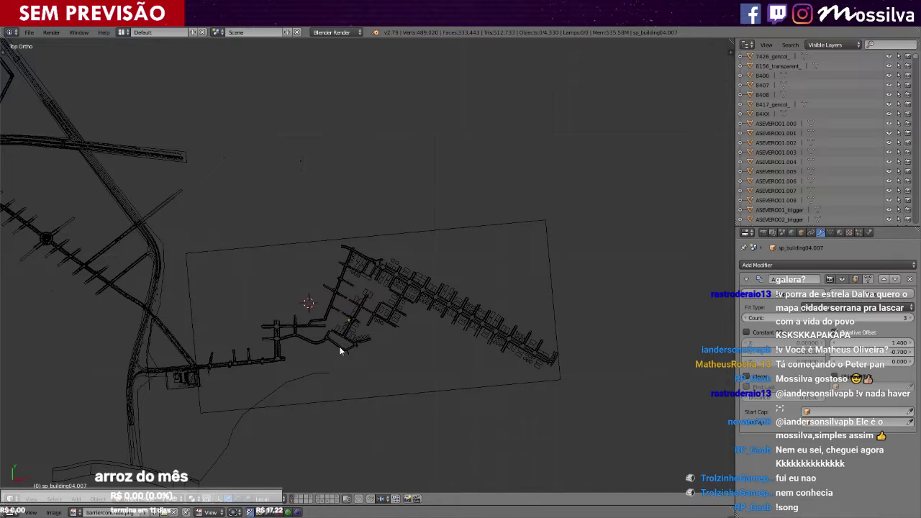
scroll(345, 253, up, 3)
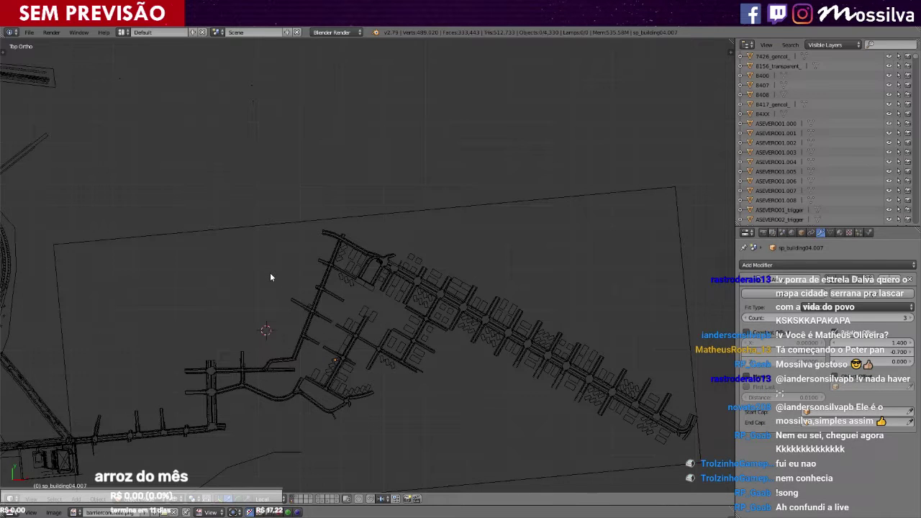
scroll(335, 272, down, 2)
ctrl+scroll(336, 273, down, 11)
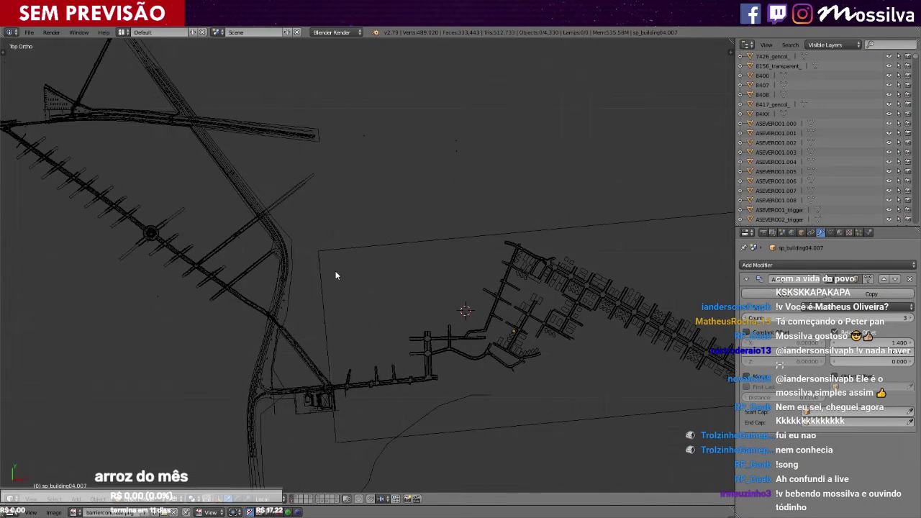
ctrl+scroll(449, 314, up, 11)
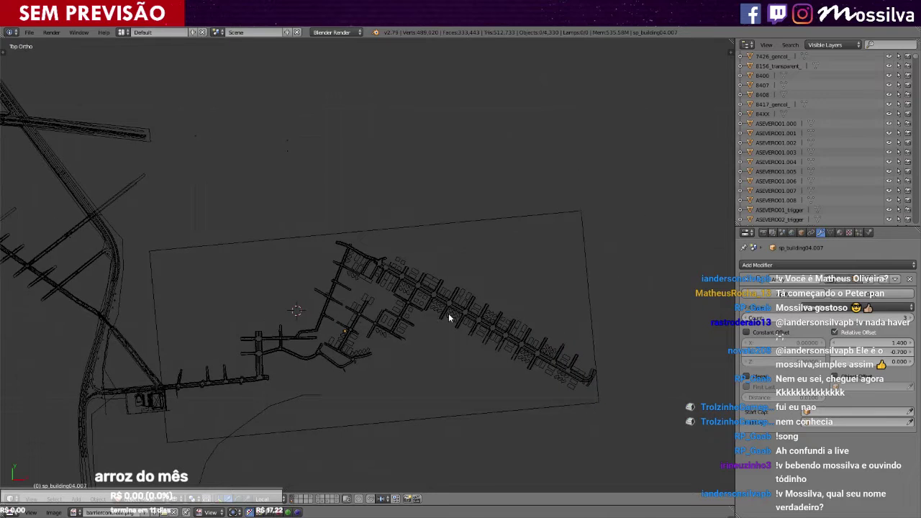
Examine the long eastern avenue up to the ground plane's edge and the empty area beyond it.
shift+scroll(448, 315, down, 5)
scroll(448, 315, up, 3)
scroll(345, 335, down, 4)
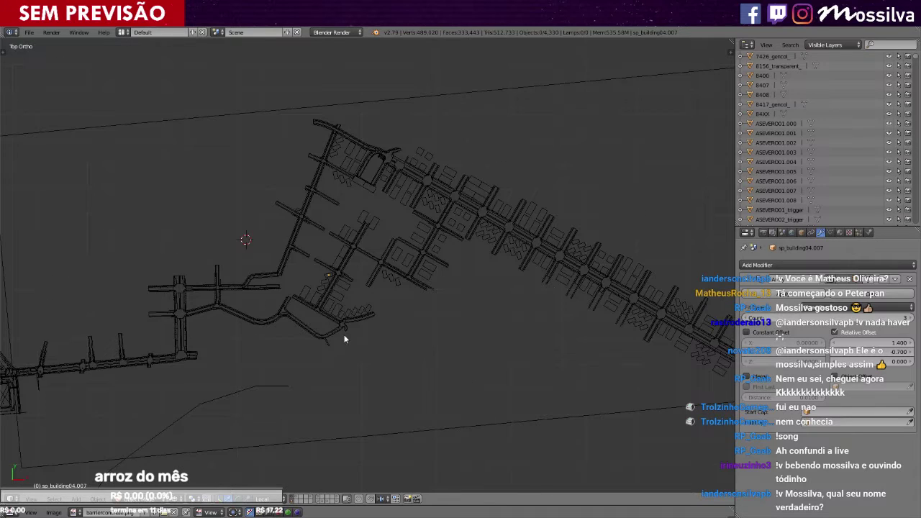
ctrl+scroll(381, 284, right, 2)
scroll(383, 294, up, 3)
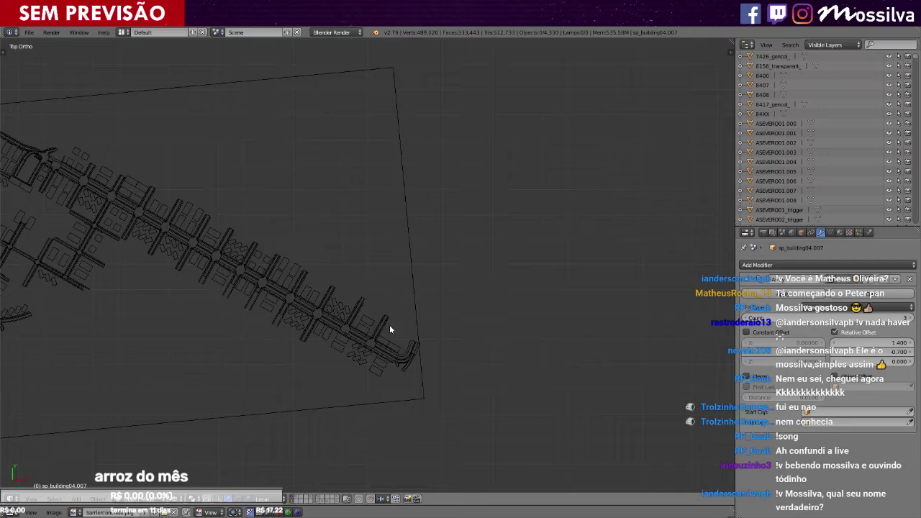
ctrl+scroll(406, 354, right, 1)
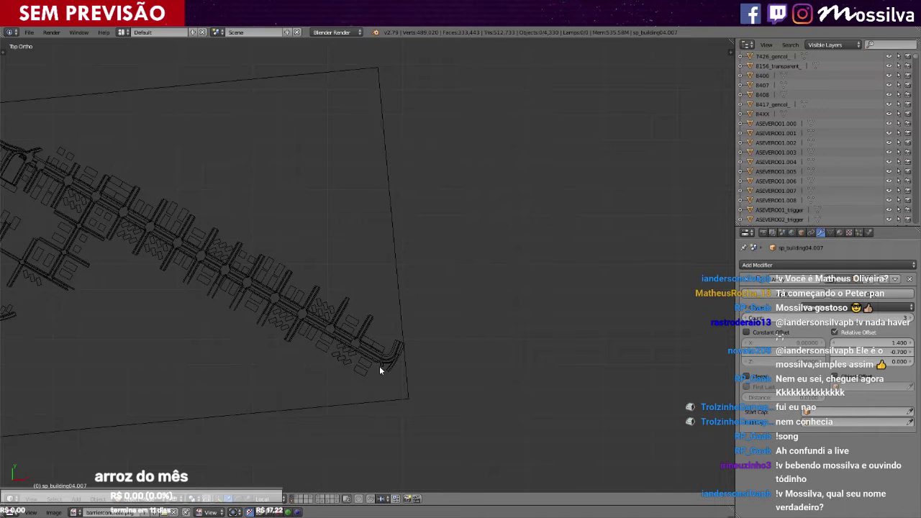
ctrl+scroll(397, 343, right, 2)
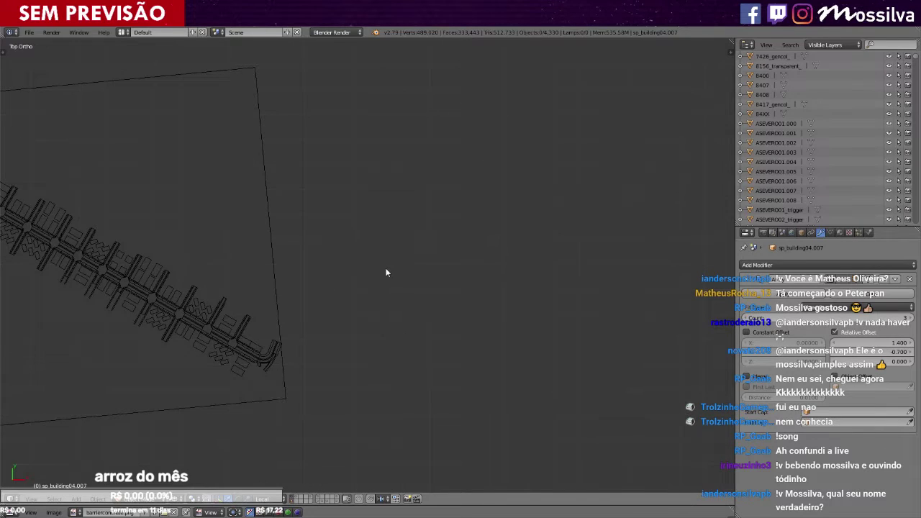
scroll(386, 273, down, 3)
shift+scroll(345, 281, up, 1)
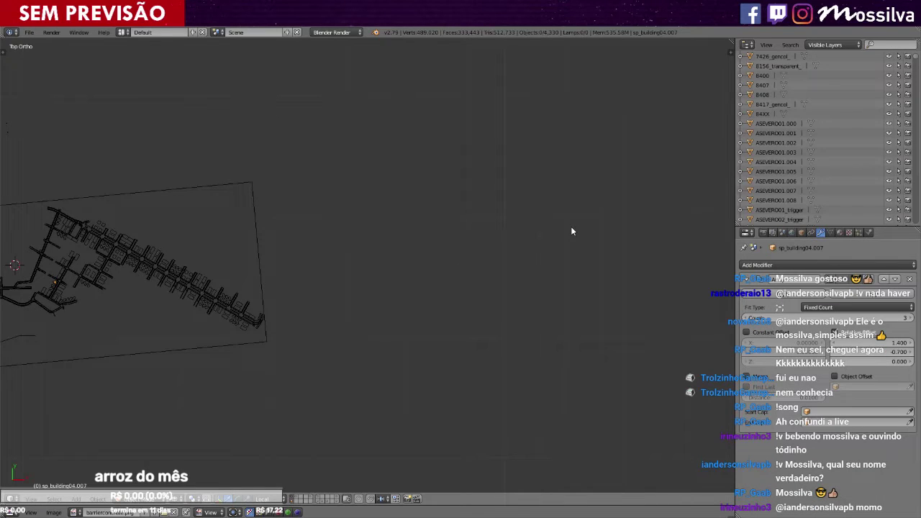
Survey the whole map, following the main highway and its northern branch roads back down to the neighbourhood.
scroll(562, 232, down, 2)
ctrl+scroll(563, 232, down, 14)
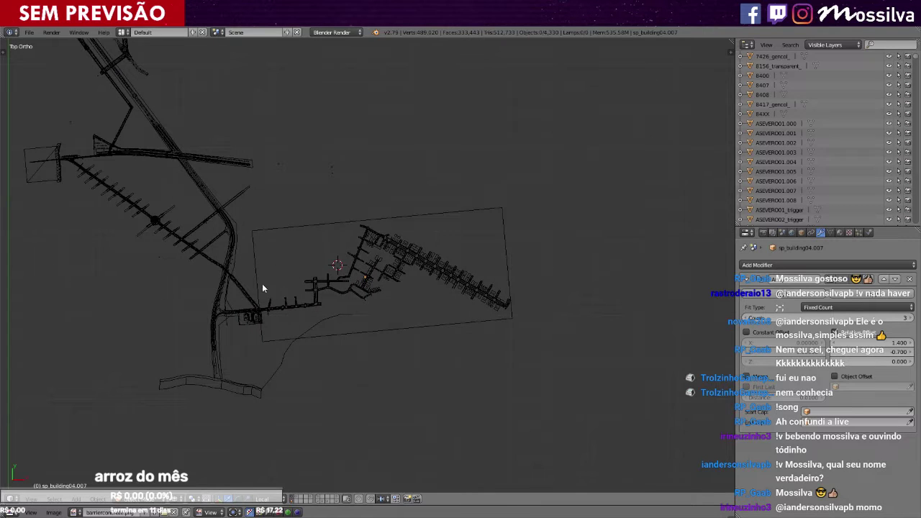
ctrl+scroll(359, 291, down, 4)
shift+scroll(358, 292, up, 5)
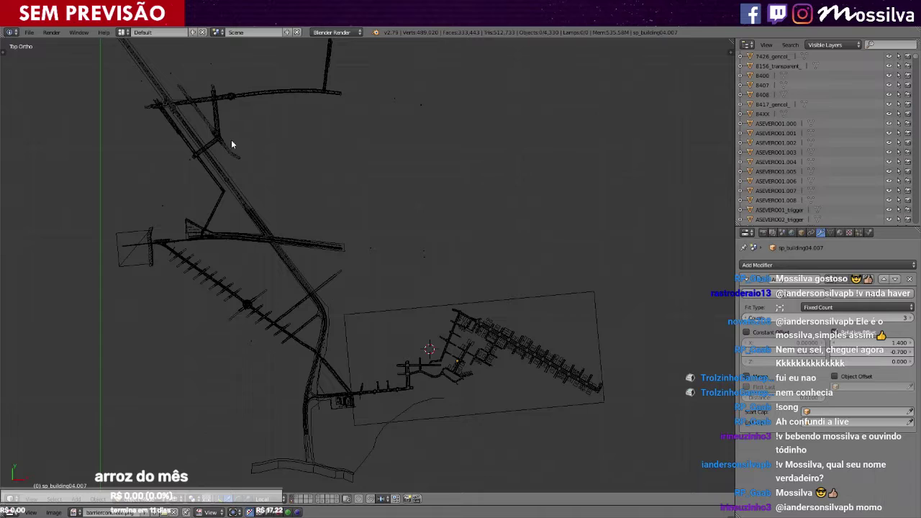
shift+scroll(218, 108, up, 3)
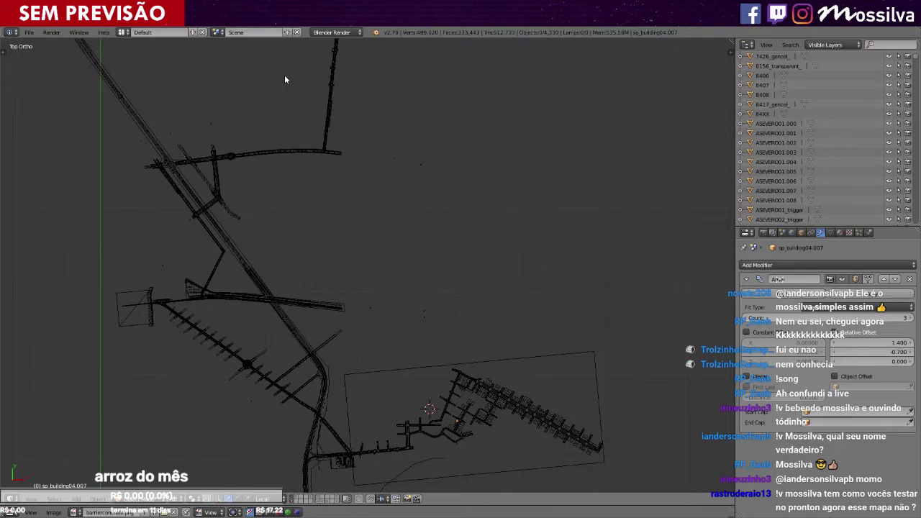
shift+scroll(273, 130, down, 4)
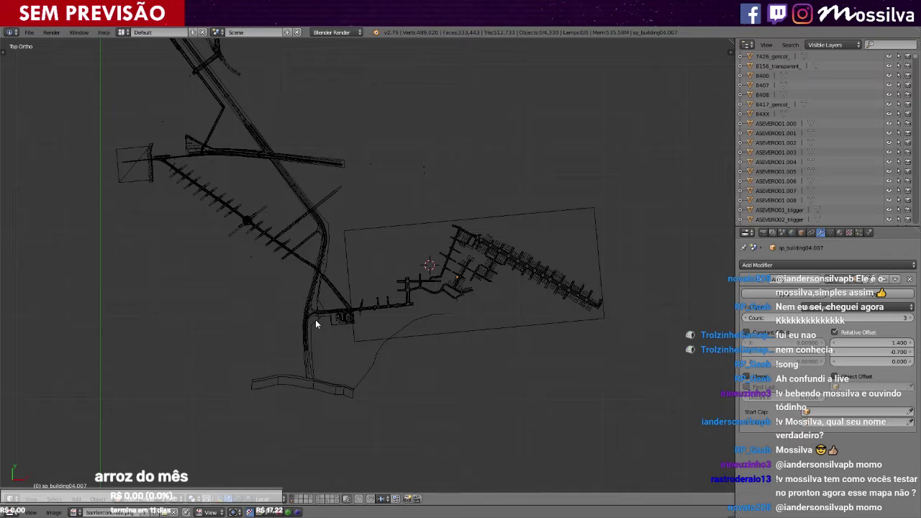
ctrl+scroll(387, 323, down, 4)
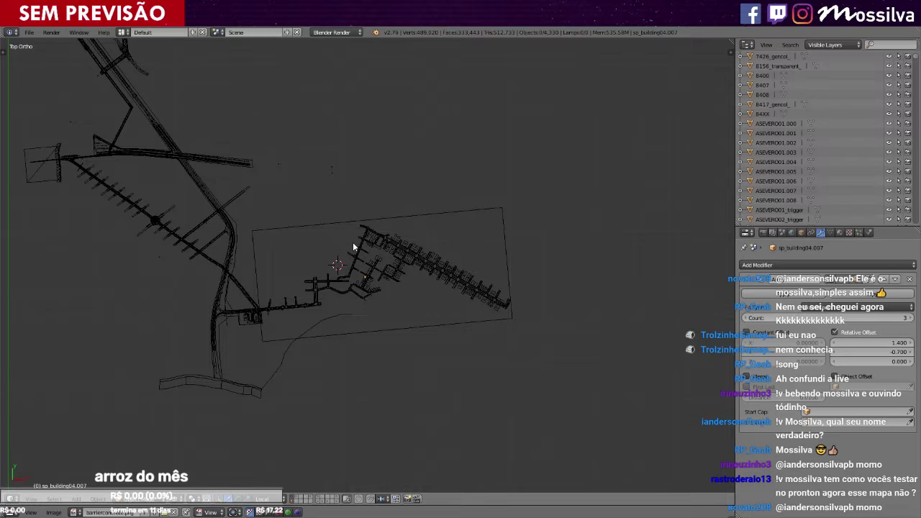
Inspect the eastern end of the avenue, where the road curves near the ground plane's corner.
scroll(353, 248, up, 5)
scroll(464, 237, down, 4)
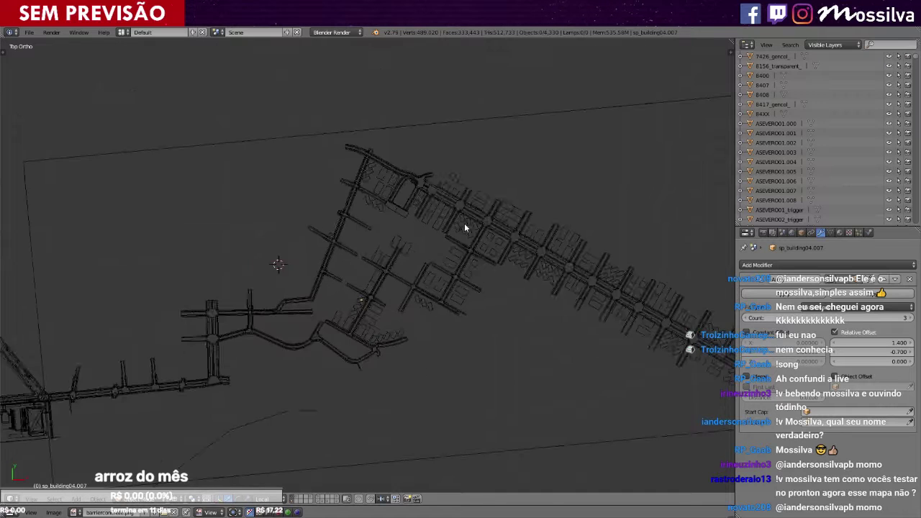
scroll(464, 224, up, 5)
scroll(464, 232, up, 3)
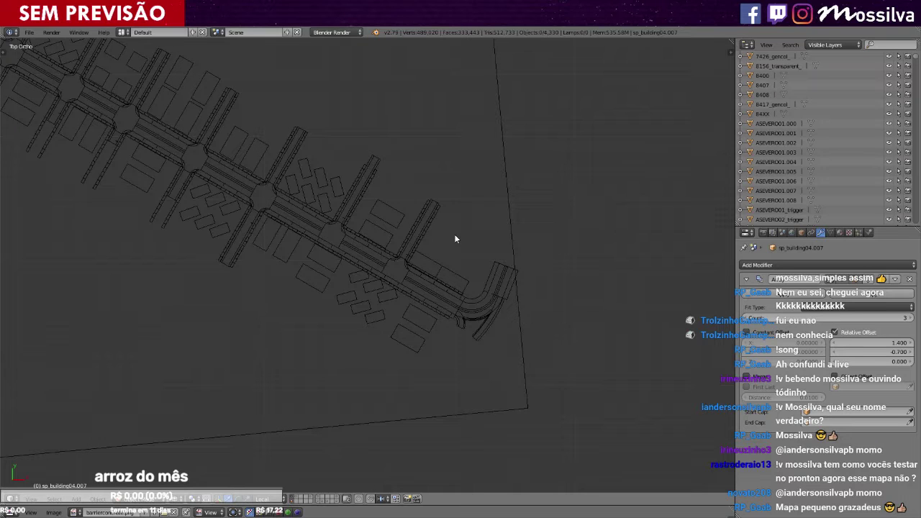
shift+scroll(456, 238, down, 4)
ctrl+scroll(455, 238, up, 2)
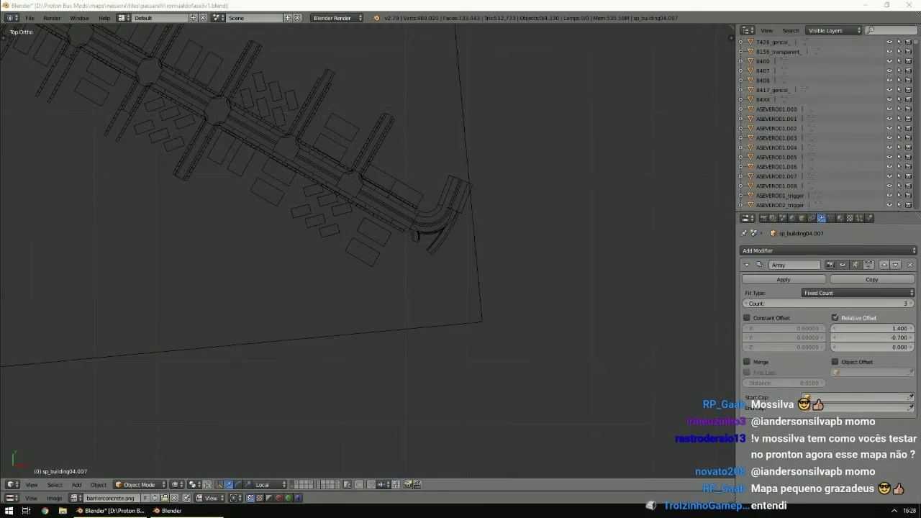
Switch to the empty second Blender window, import the DirectX model 9.x from the Desktop folder, and show it in orthographic view.
click(185, 511)
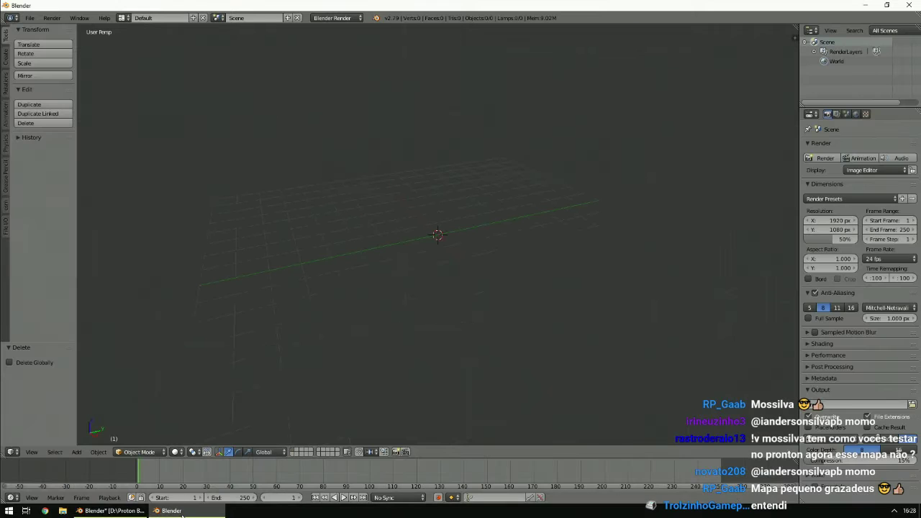
click(30, 18)
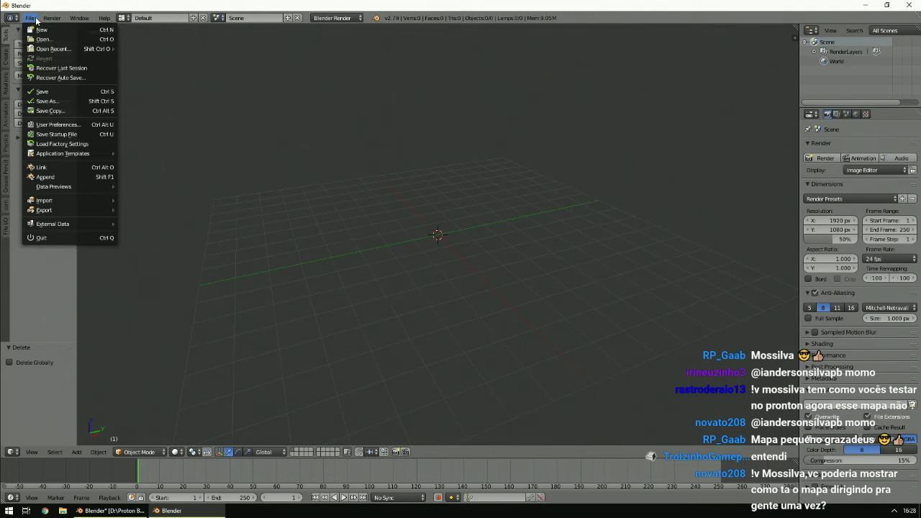
mouse_move(47, 209)
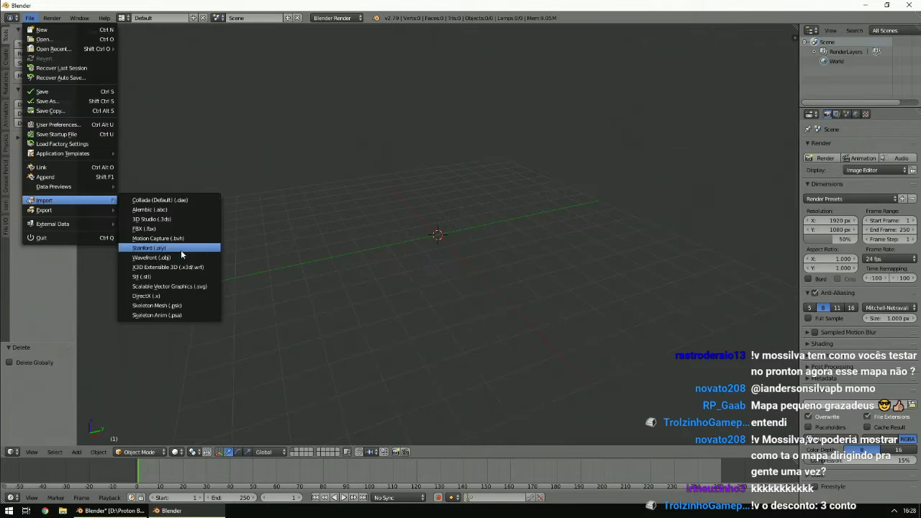
click(162, 296)
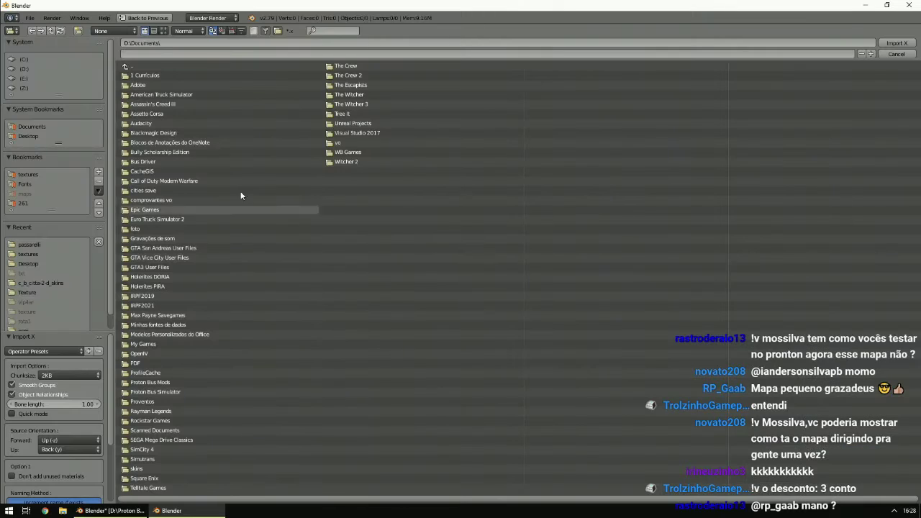
click(67, 134)
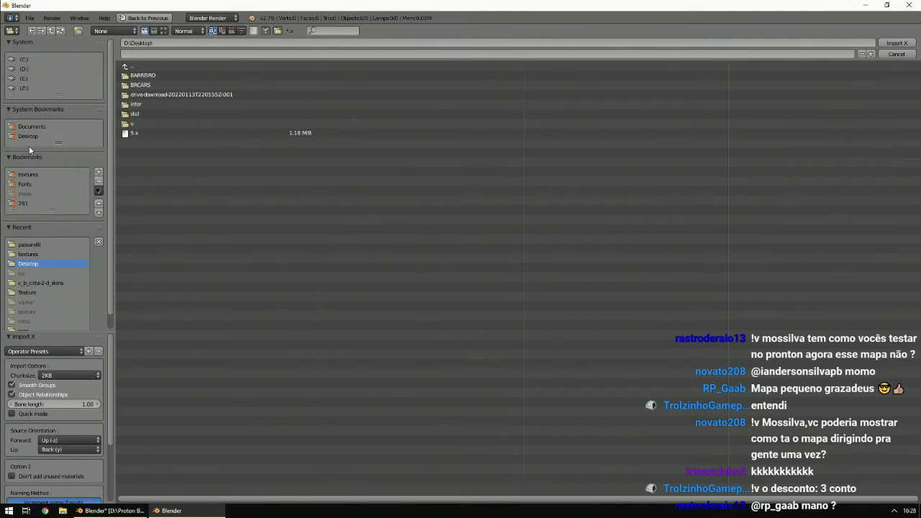
click(188, 132)
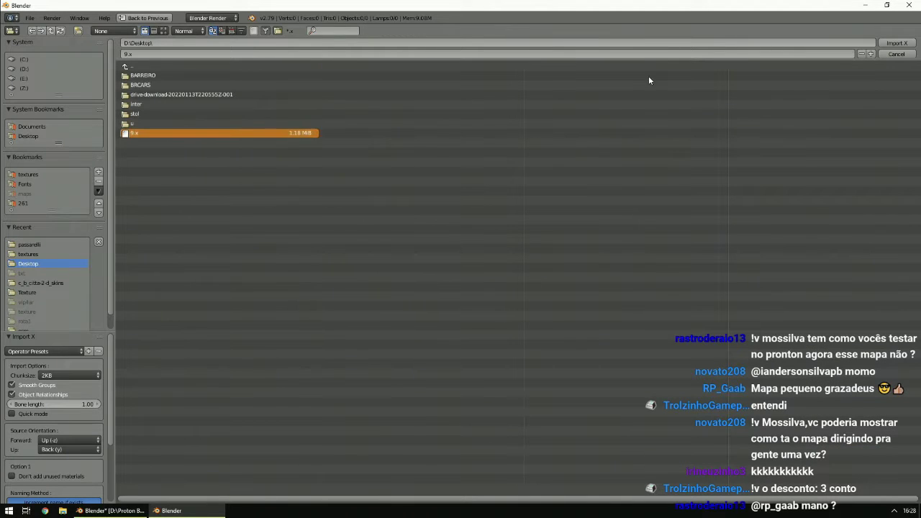
click(905, 44)
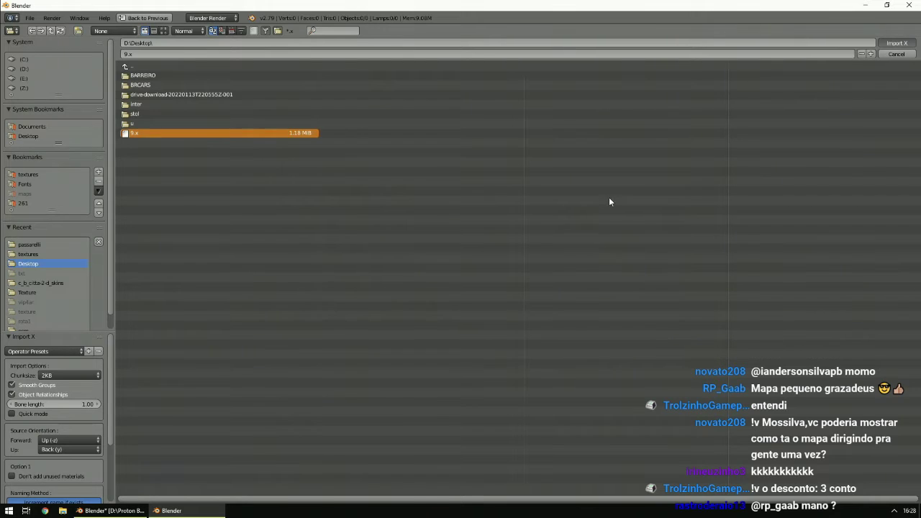
scroll(593, 202, down, 14)
key(KP_5)
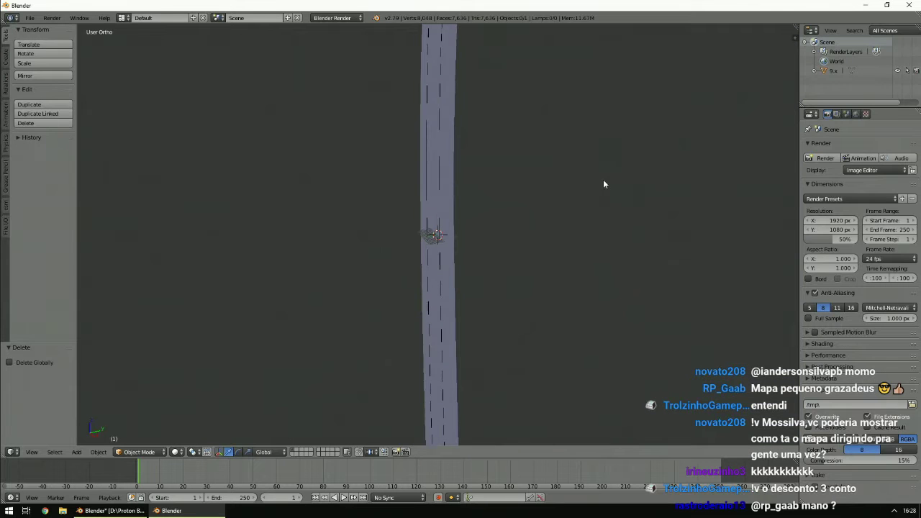
Examine the imported 9.x road's orientation from the top, front and right, comparing solid and wireframe display and both projections.
key(KP_5)
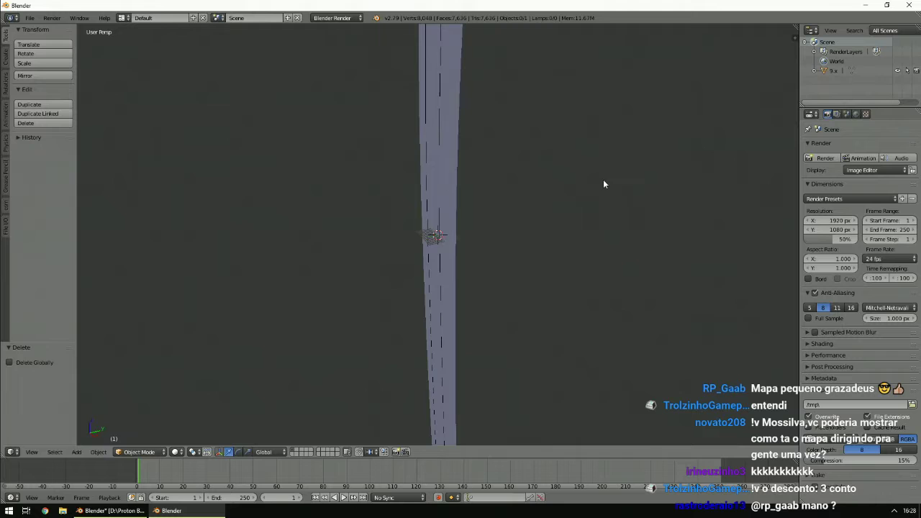
key(z)
key(z)
key(KP_5)
scroll(491, 181, down, 5)
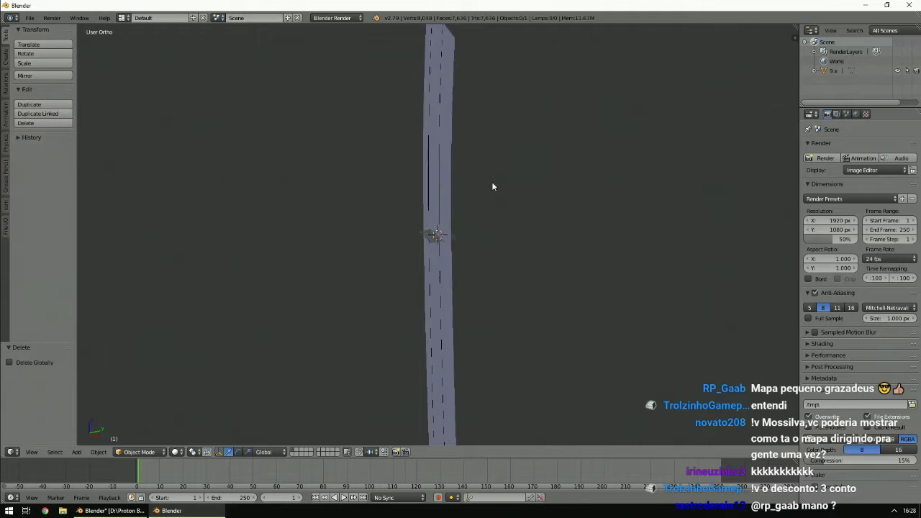
middle_drag(483, 194, 449, 197)
scroll(449, 197, up, 4)
key(KP_7)
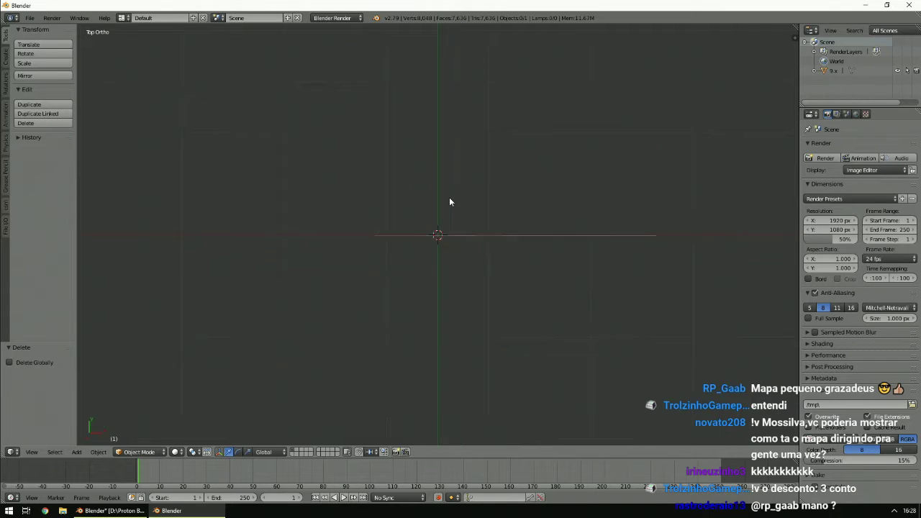
key(KP_5)
key(KP_5)
key(z)
key(KP_1)
scroll(449, 202, down, 7)
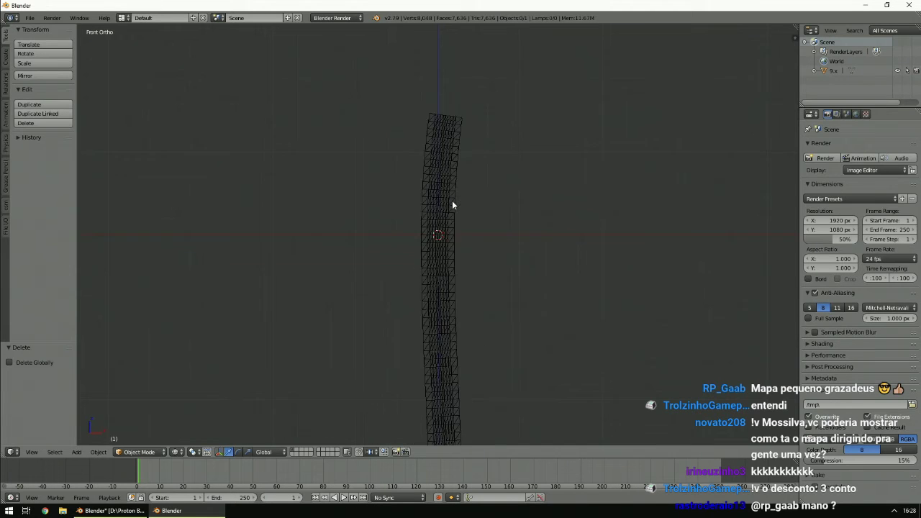
key(KP_3)
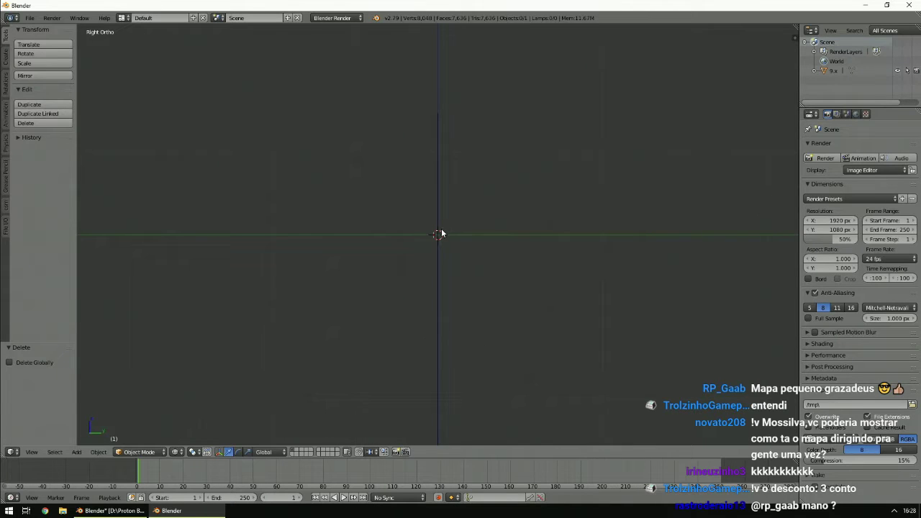
Rotate the 9.x road by 90° in the right view so it lies flat, and check its mesh in top wireframe view.
right_click(441, 233)
scroll(441, 234, up, 8)
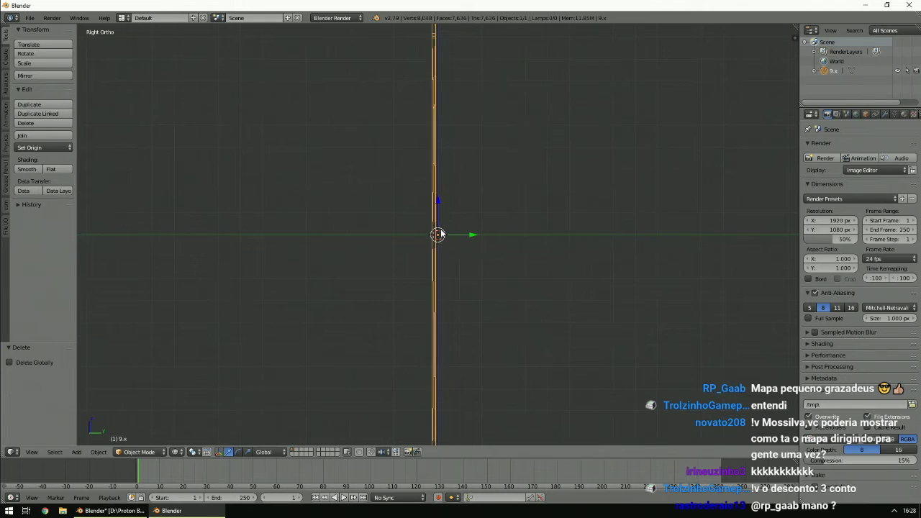
scroll(441, 233, down, 5)
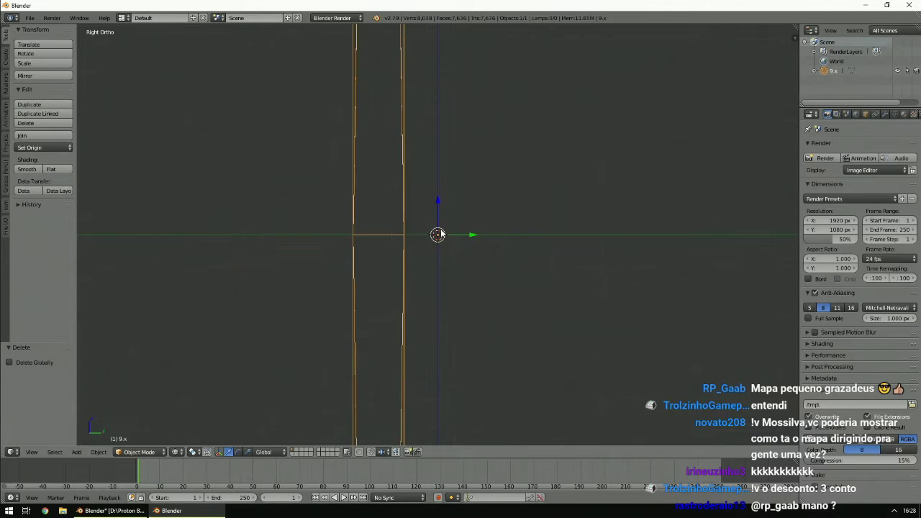
text(r90)
key(Return)
mouse_move(438, 237)
middle_down()
mouse_move(455, 251)
mouse_move(455, 236)
mouse_move(442, 238)
mouse_move(498, 244)
mouse_move(434, 248)
mouse_move(434, 241)
mouse_move(455, 255)
middle_up()
key(z)
key(KP_7)
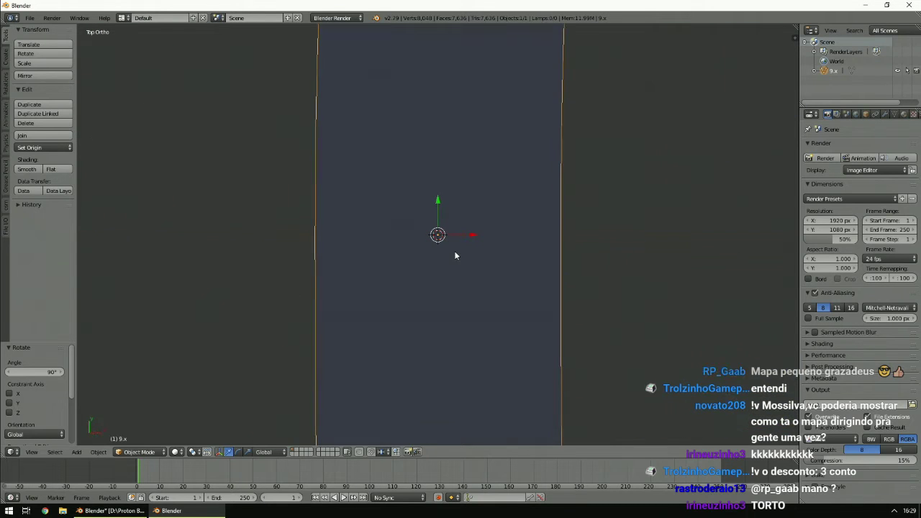
key(KP_5)
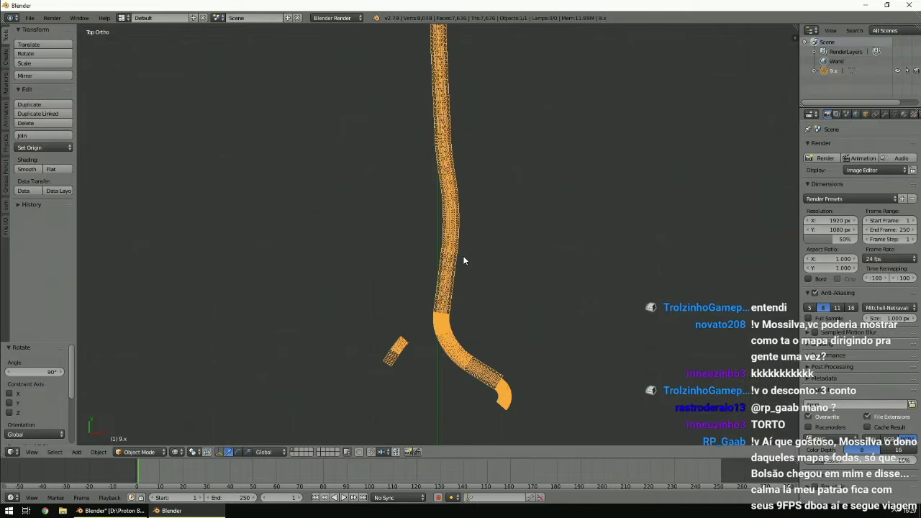
scroll(466, 270, up, 14)
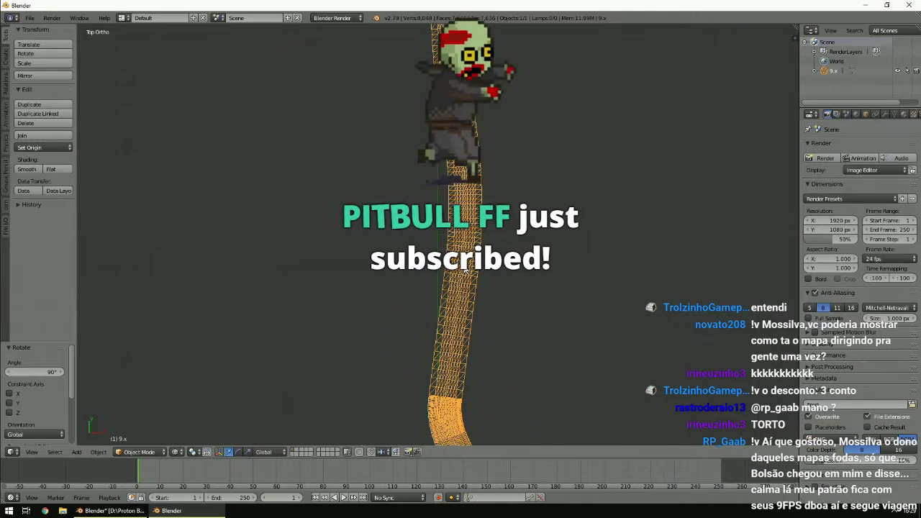
shift+middle_drag(466, 270, 420, 271)
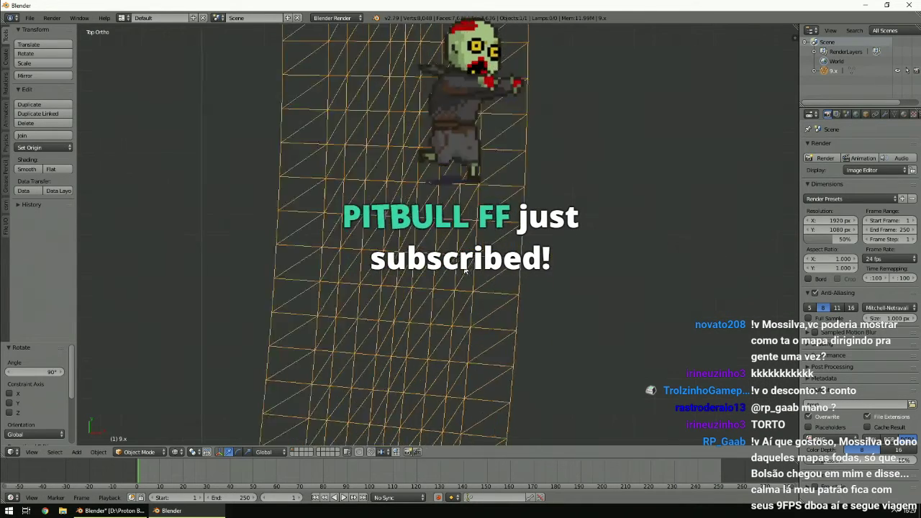
scroll(419, 271, up, 3)
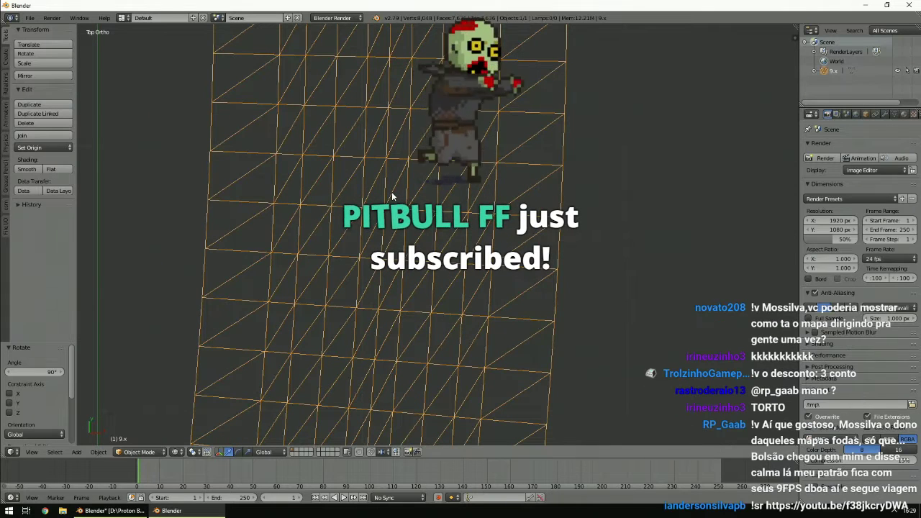
Copy the 9.x road and paste it into the romualdofase3v1.blend map in the other Blender window.
key(ctrl+c)
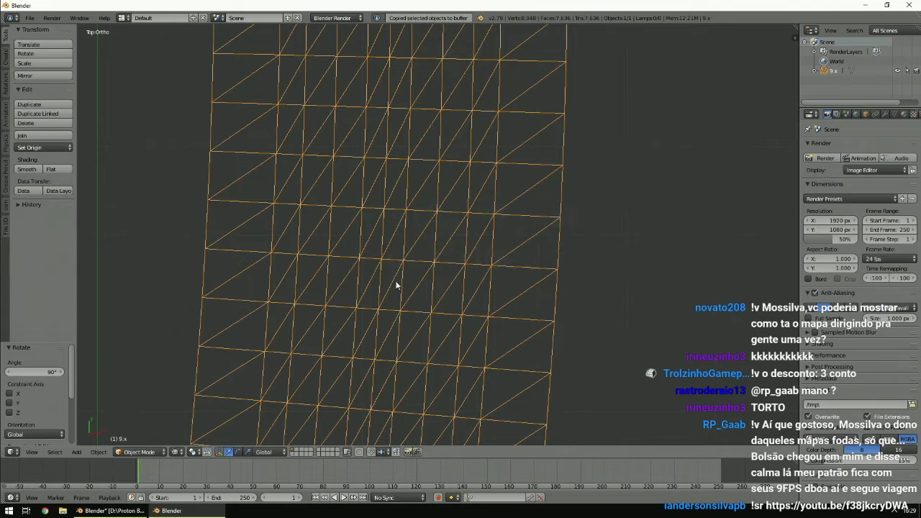
scroll(402, 153, down, 4)
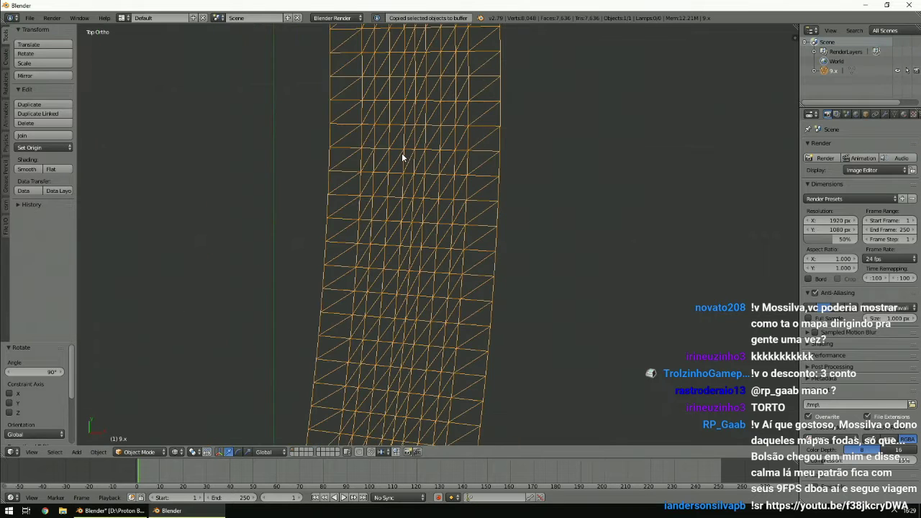
scroll(401, 152, down, 8)
scroll(413, 195, down, 6)
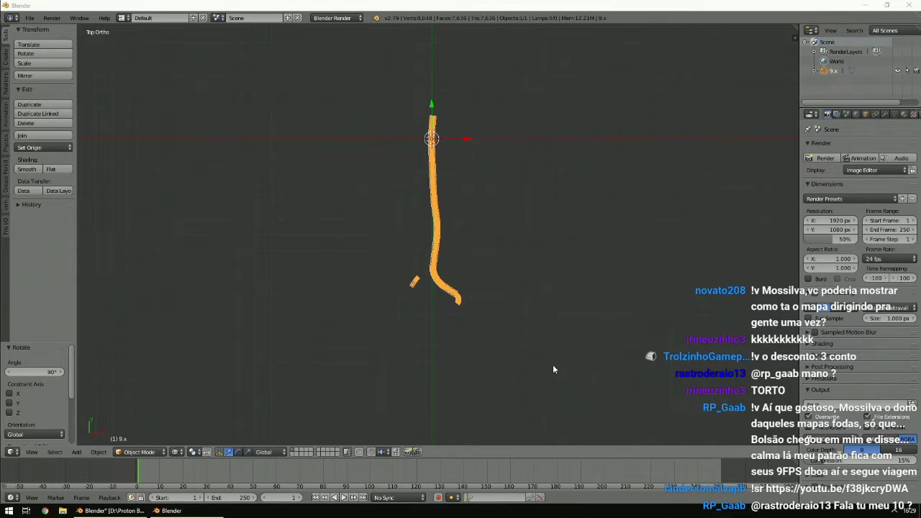
click(121, 513)
scroll(425, 290, down, 8)
shift+scroll(425, 290, up, 3)
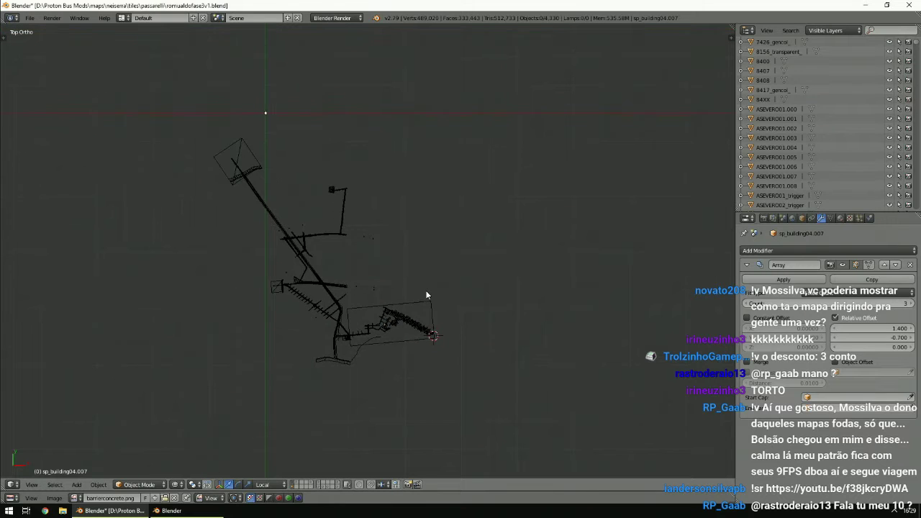
key(ctrl+v)
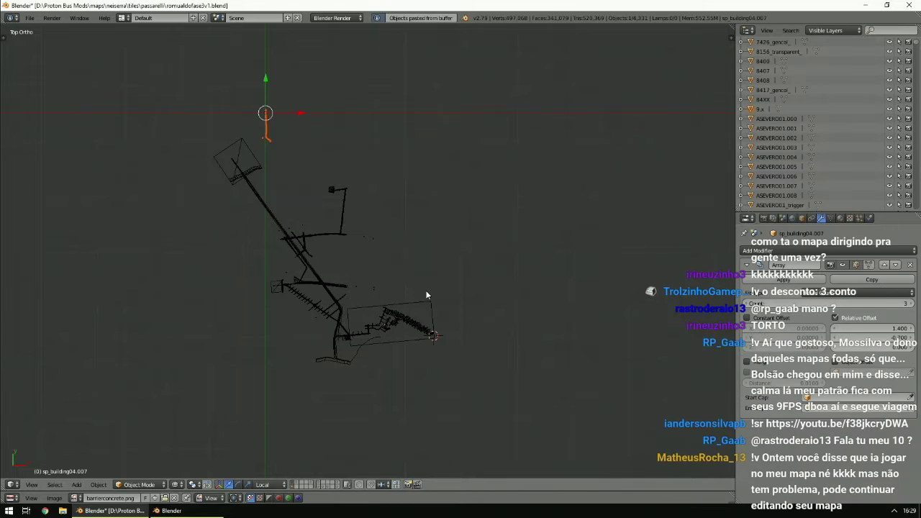
Move the pasted 9.x road from the map origin to the eastern end of the neighbourhood avenue.
right_click(267, 124)
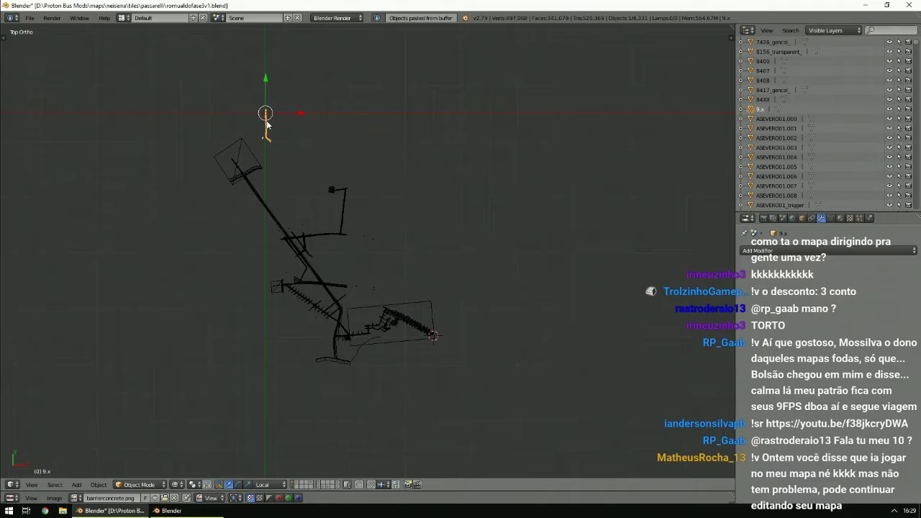
key(g)
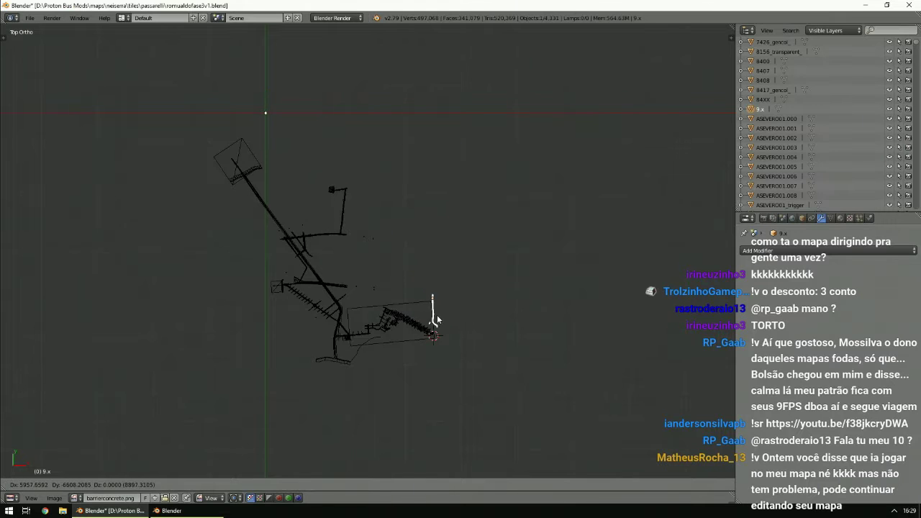
click(439, 325)
Rotate the 9.x road clockwise by about 90° so its long section runs roughly horizontally.
scroll(448, 342, up, 6)
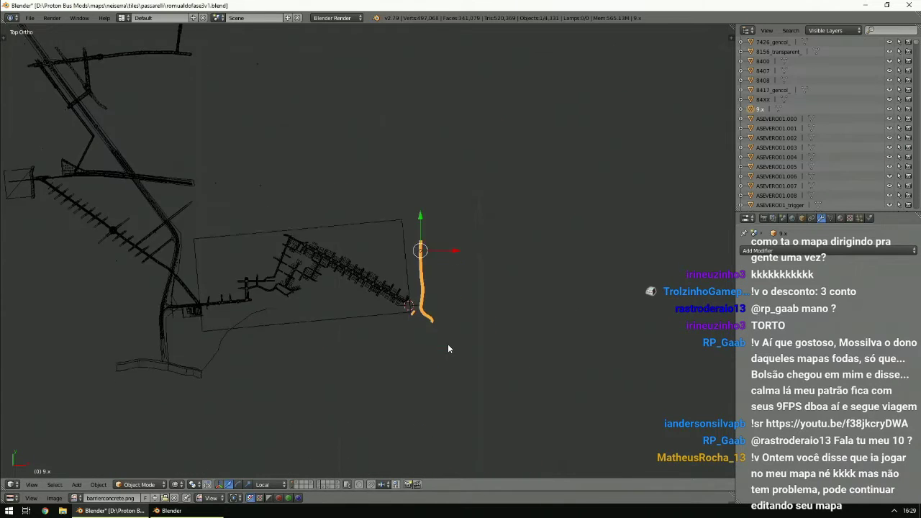
ctrl+scroll(448, 345, up, 10)
shift+scroll(448, 345, down, 6)
scroll(448, 345, down, 1)
scroll(447, 345, up, 2)
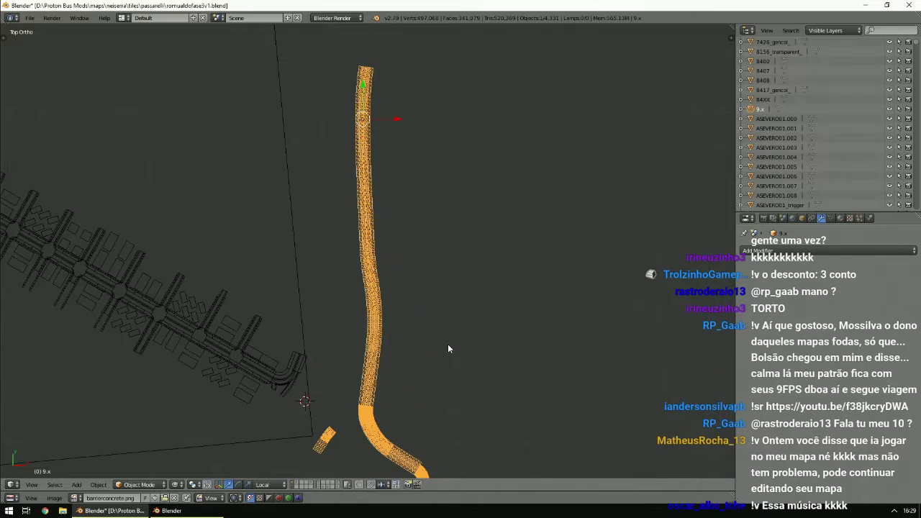
shift+scroll(448, 344, down, 3)
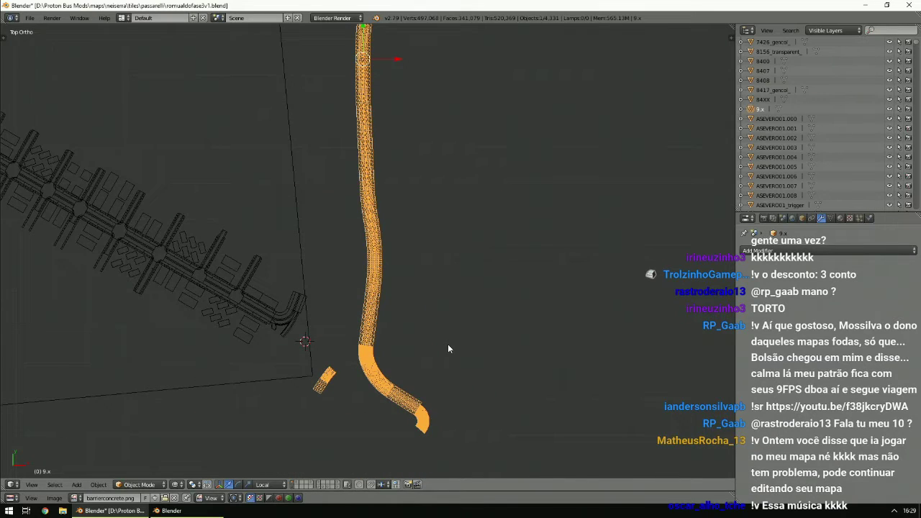
scroll(448, 345, down, 1)
key(r)
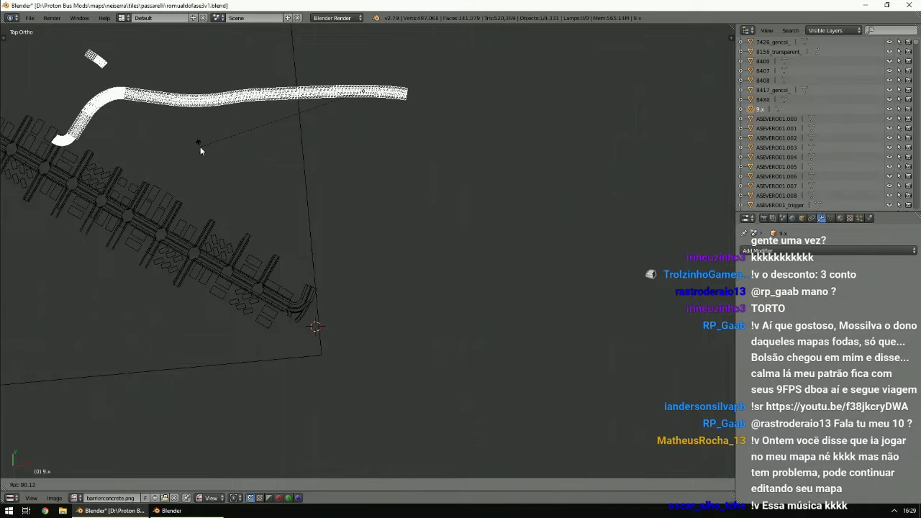
click(201, 135)
Move the 9.x road so its curved end meets the avenue's eastern end, adjusting its angle slightly.
key(g)
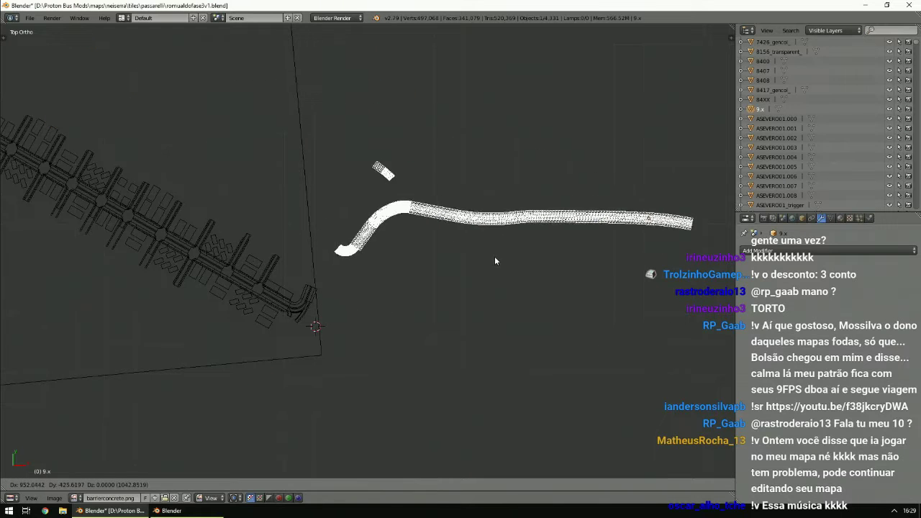
click(444, 310)
scroll(589, 317, up, 5)
key(g)
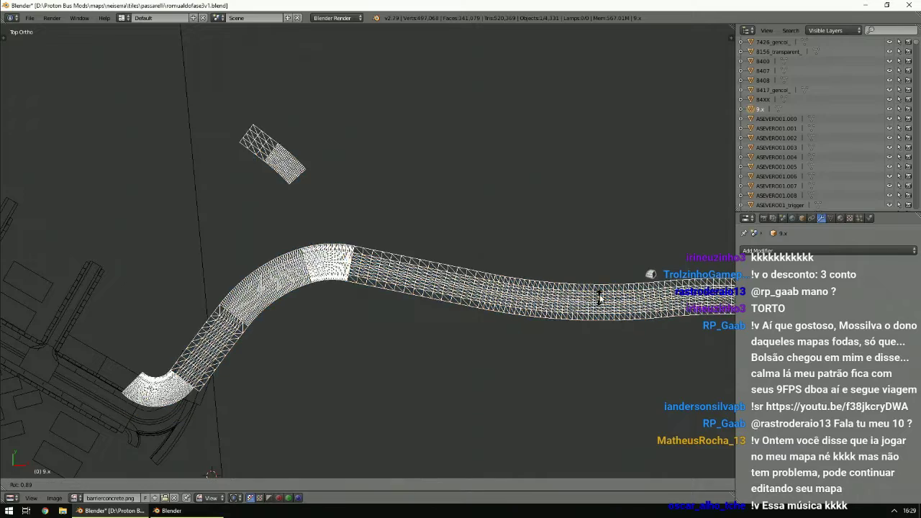
click(461, 316)
ctrl+scroll(460, 314, down, 8)
shift+scroll(461, 319, down, 9)
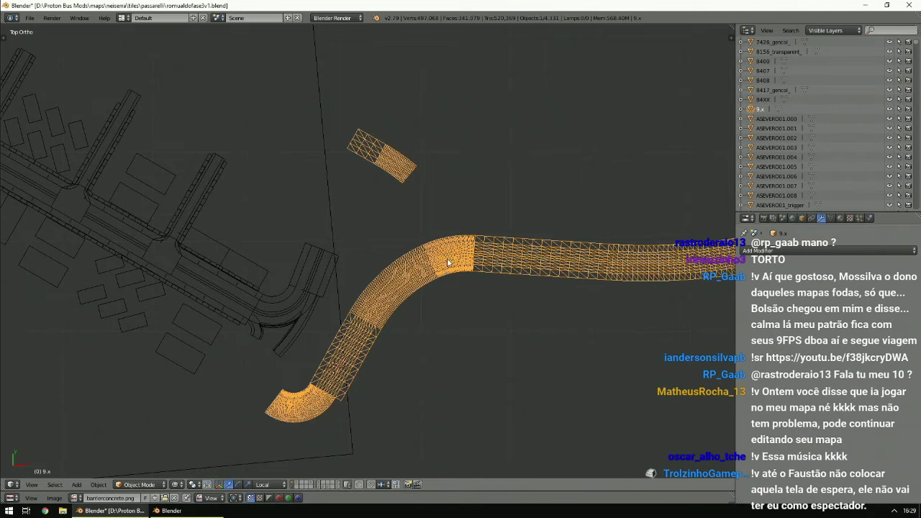
key(g)
click(494, 146)
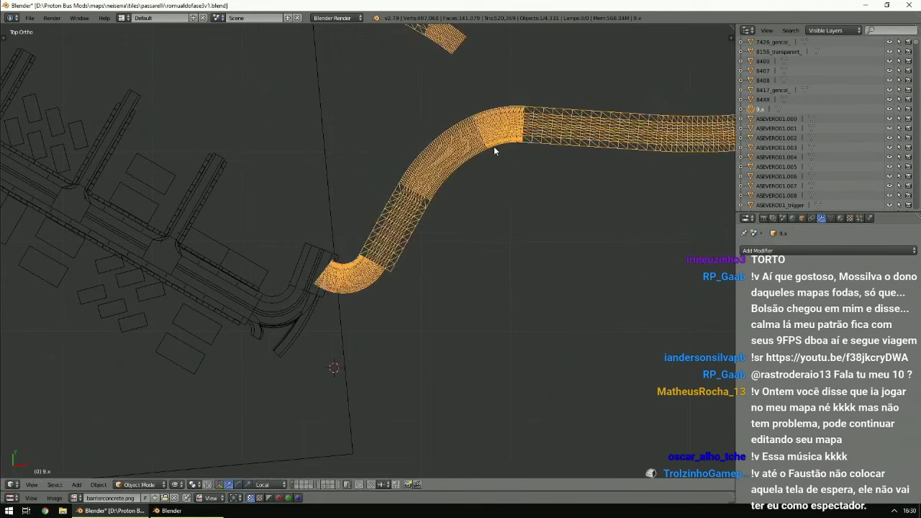
Select the grass_gencol_ median strip at the avenue's eastern bend and put it in Edit Mode.
scroll(447, 189, up, 6)
scroll(444, 189, up, 5)
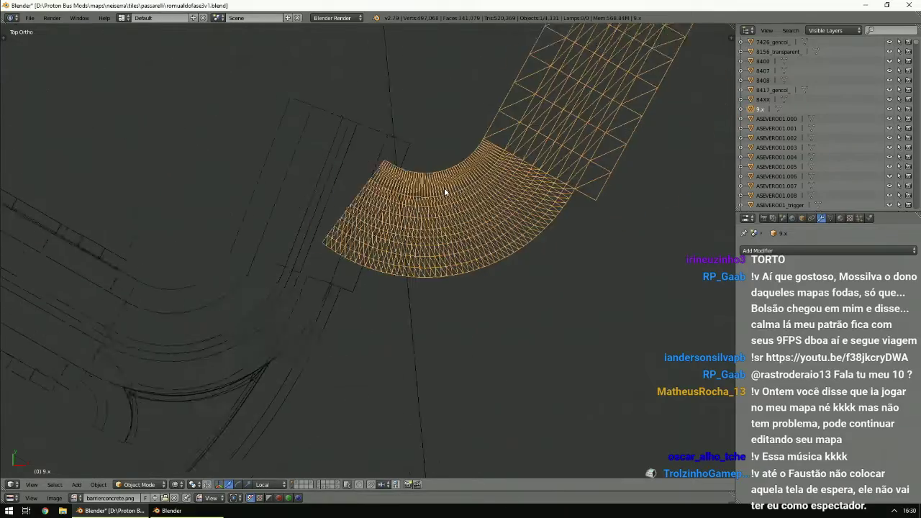
right_click(387, 113)
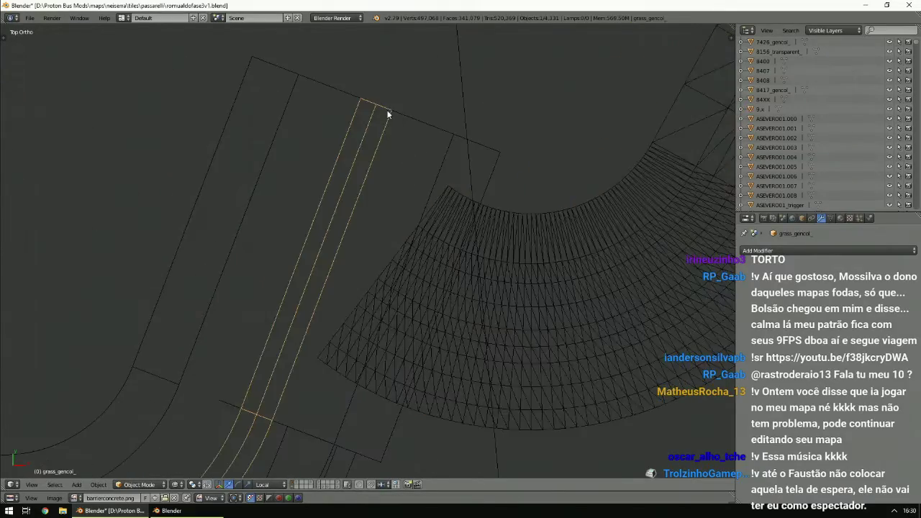
scroll(333, 302, down, 5)
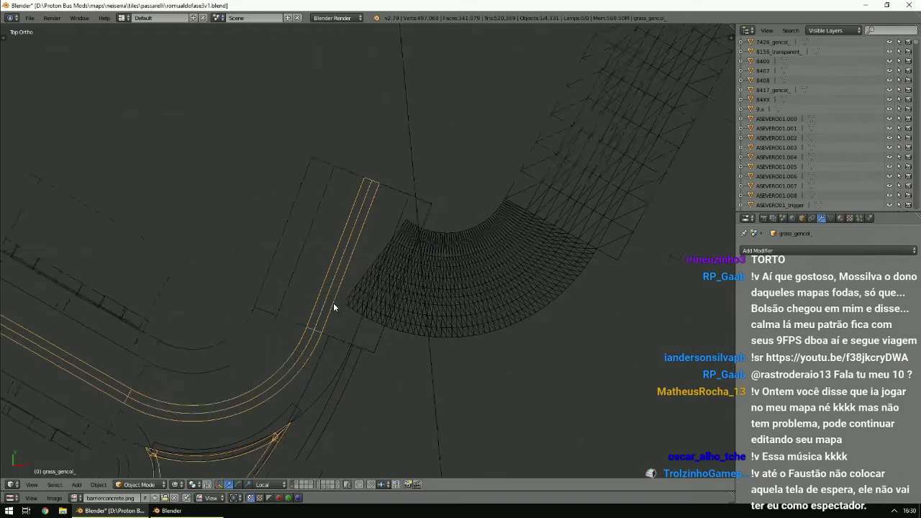
click(154, 487)
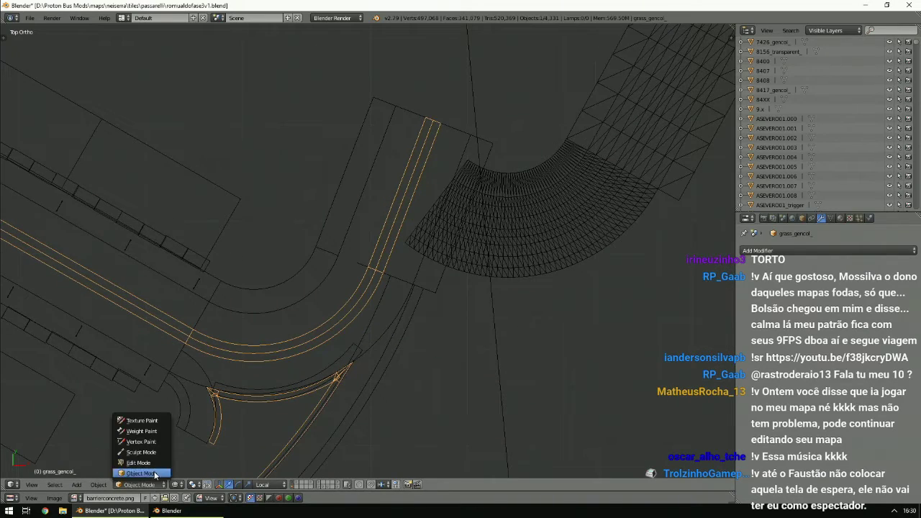
click(155, 466)
Snap the 3D cursor to the median's middle vertex where the eastern curve meets the straight end section.
scroll(443, 325, up, 4)
scroll(443, 325, up, 5)
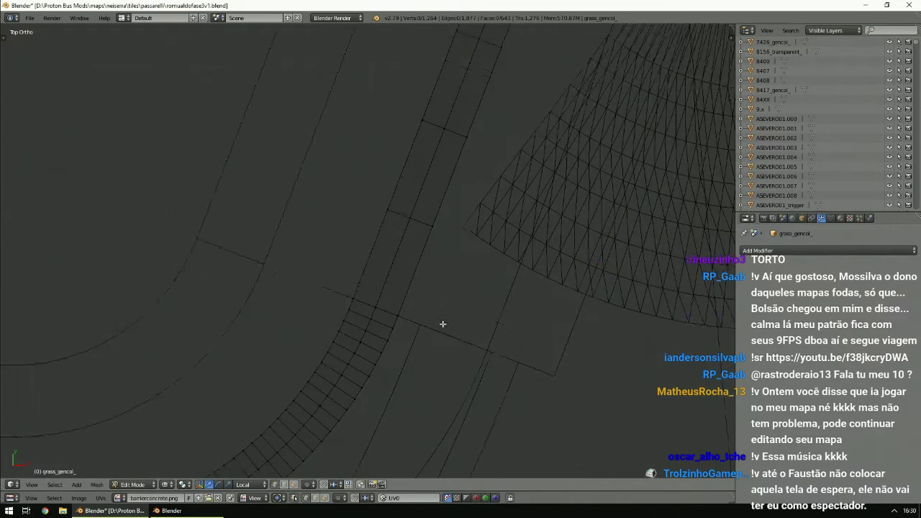
right_click(405, 243)
scroll(406, 249, down, 2)
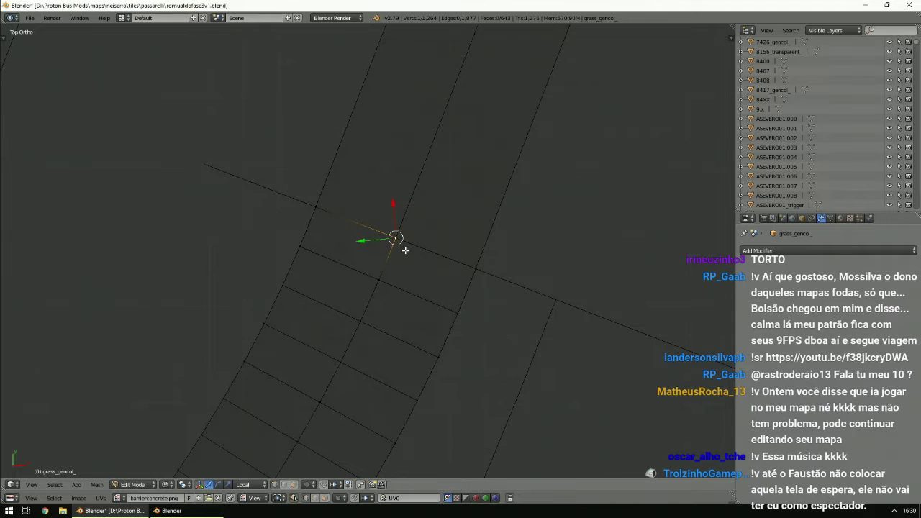
key(shift+s)
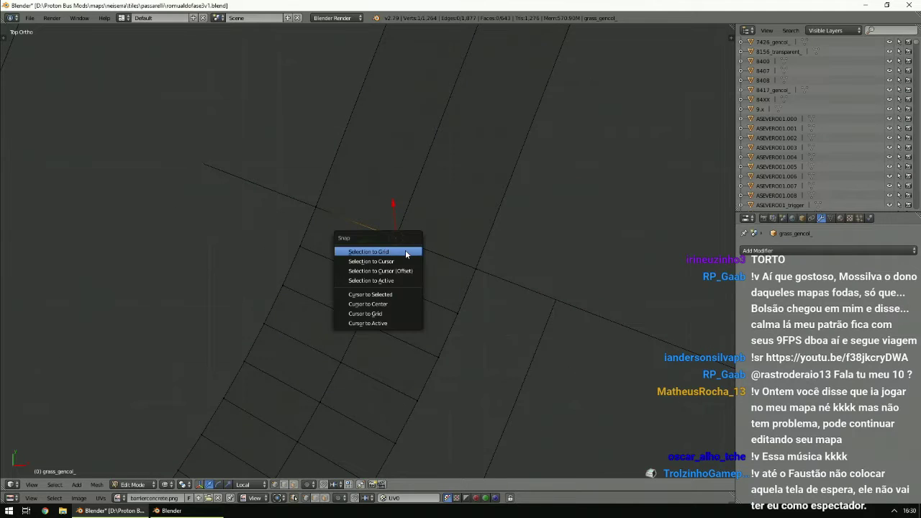
click(402, 293)
scroll(401, 288, down, 6)
shift+middle_drag(263, 282, 370, 281)
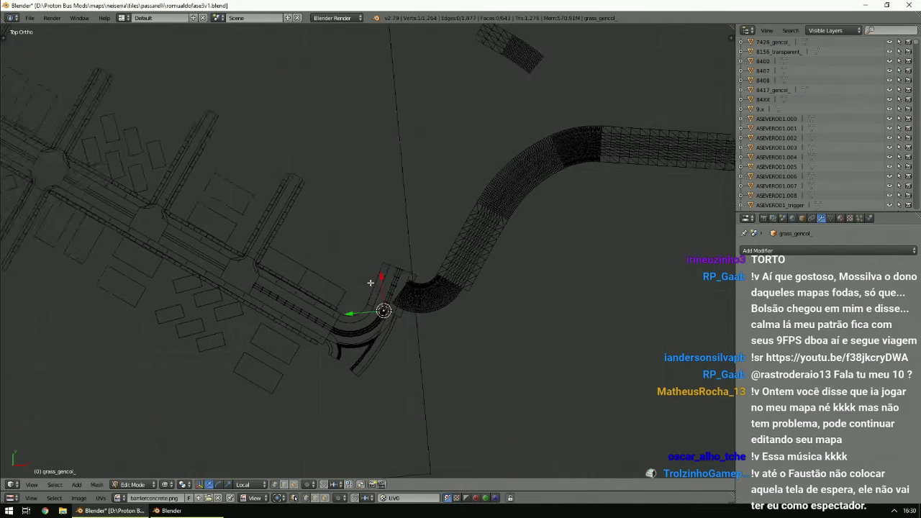
Leave the median's Edit Mode, select the 9.x road and put it in Edit Mode with no vertices selected.
scroll(369, 286, up, 3)
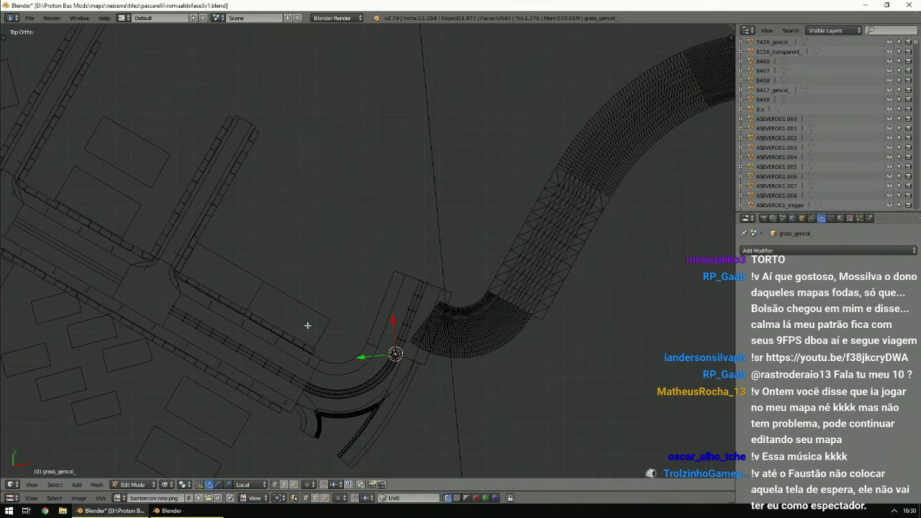
click(134, 484)
click(138, 477)
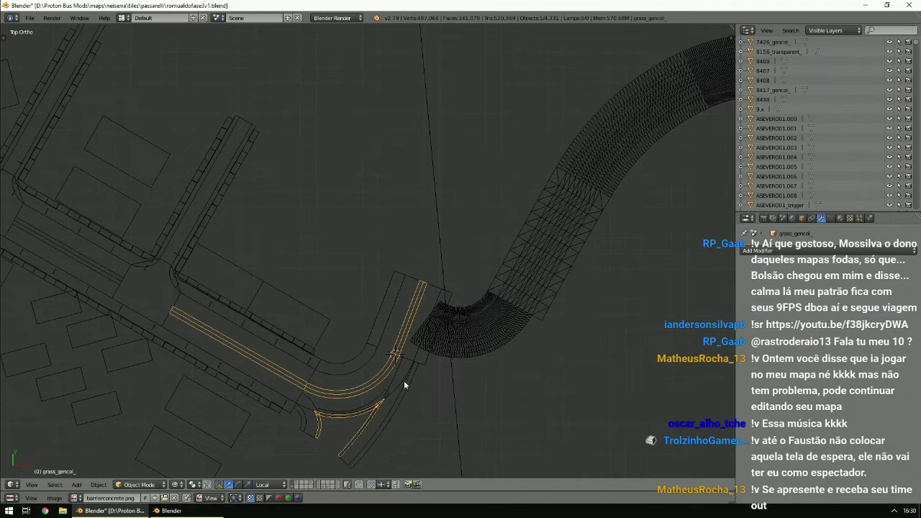
right_click(546, 283)
ctrl+scroll(544, 284, up, 10)
shift+scroll(544, 284, down, 4)
scroll(544, 284, up, 1)
scroll(544, 289, up, 2)
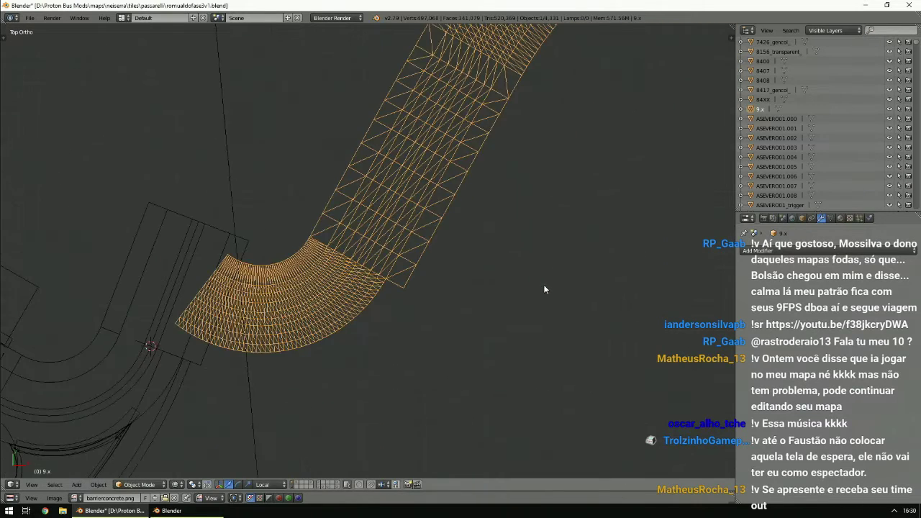
click(151, 485)
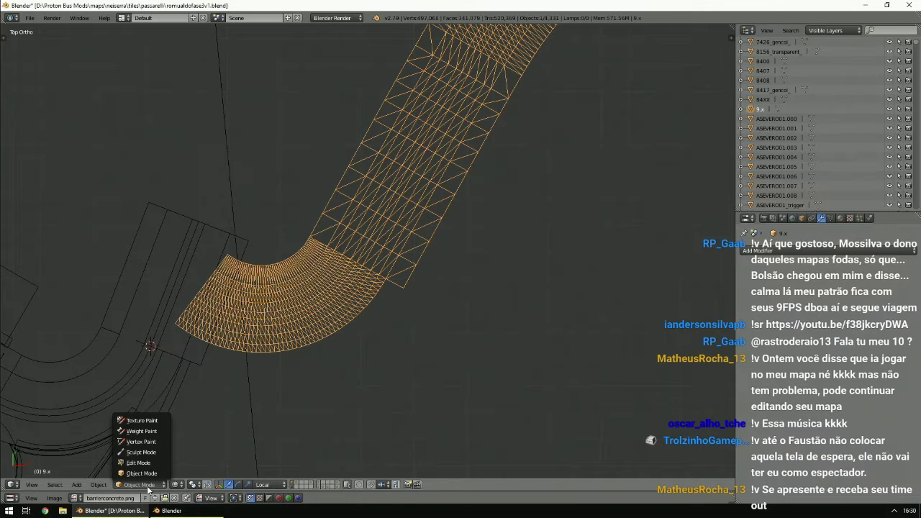
click(138, 463)
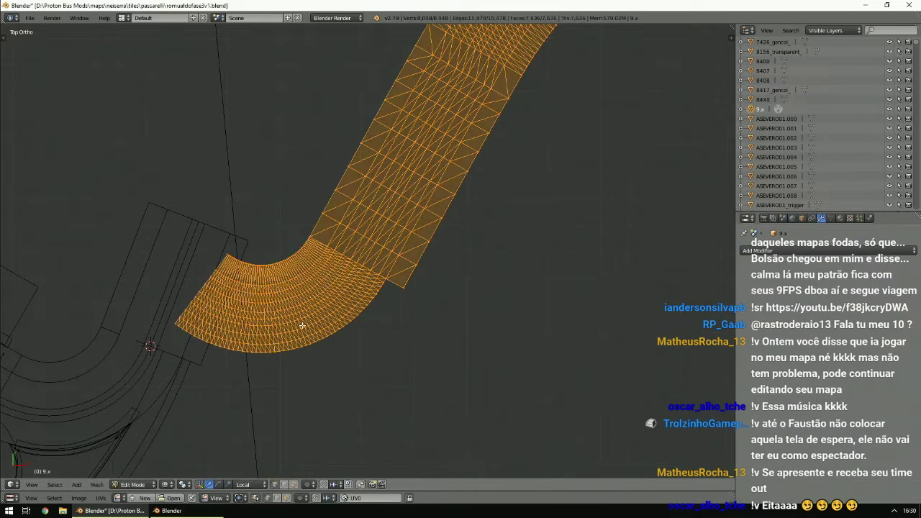
key(a)
scroll(337, 287, up, 4)
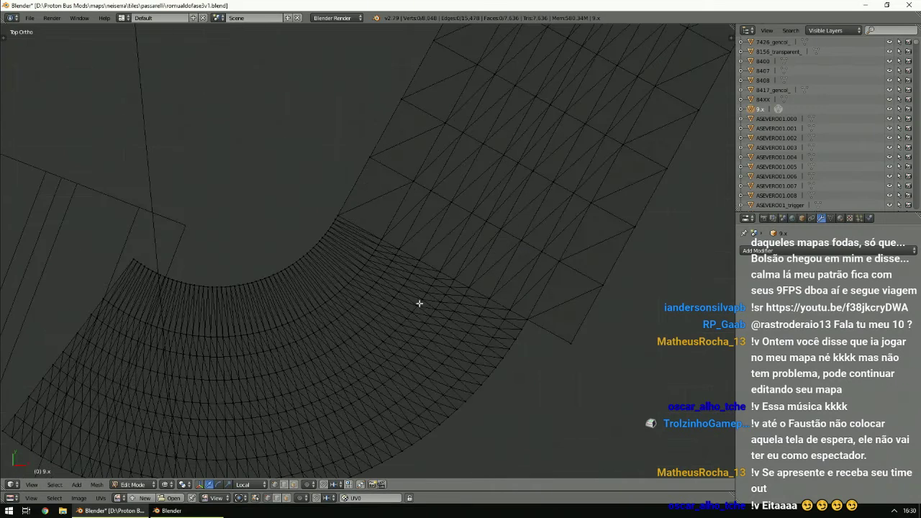
Snap the 3D cursor to the 9.x road's middle vertex where its end curve meets the straight section.
right_click(456, 282)
key(shift+s)
click(455, 281)
Return the 9.x road to Object Mode and set its origin to the 3D cursor.
click(133, 485)
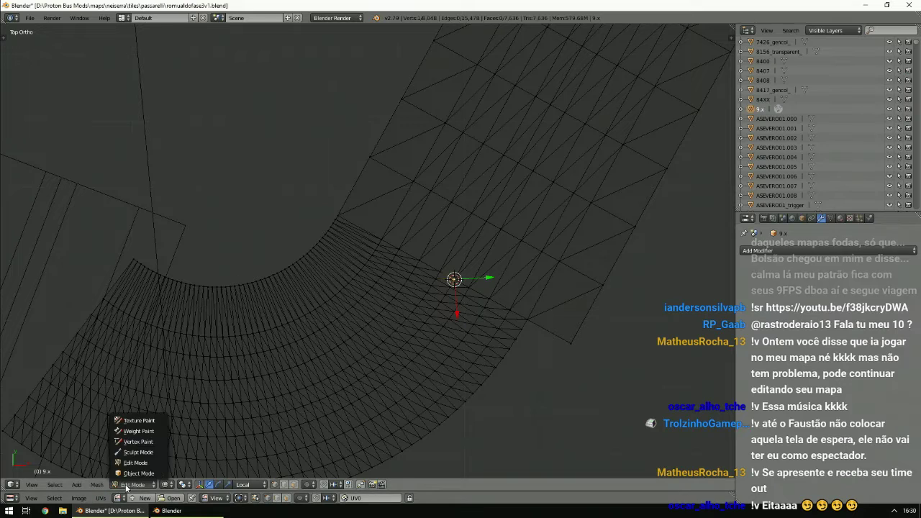
click(135, 471)
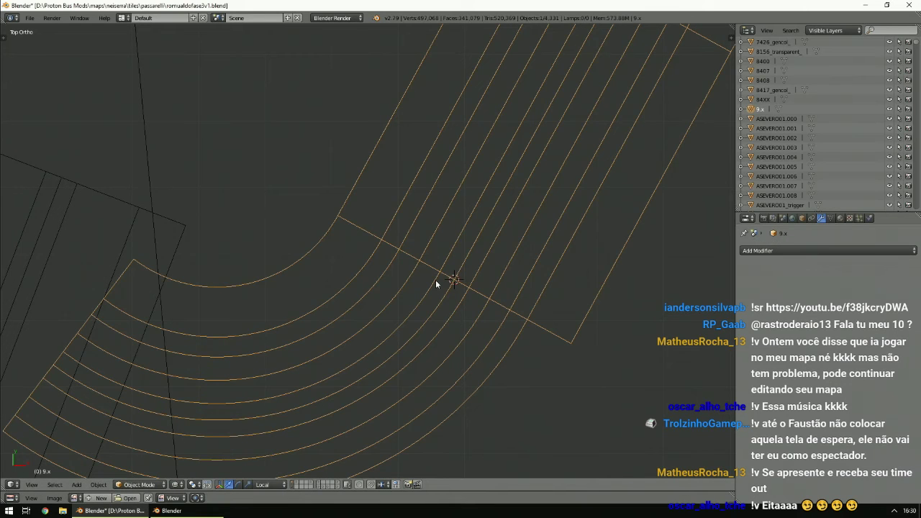
key(ctrl+shift+alt+c)
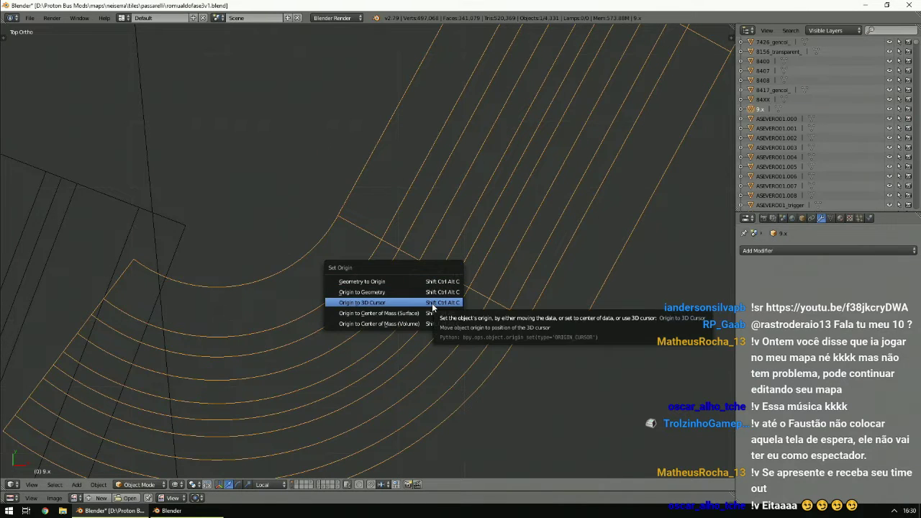
click(432, 303)
scroll(432, 302, down, 5)
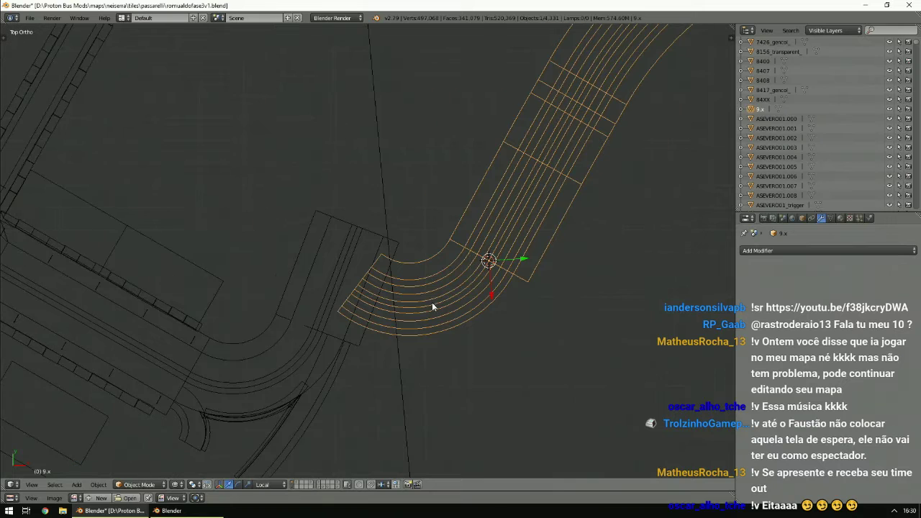
Edit the grass_gencol_ median and snap the 3D cursor to its selected vertex where the eastern curve meets the straight end section.
right_click(318, 332)
ctrl+scroll(332, 330, up, 2)
shift+scroll(332, 329, down, 3)
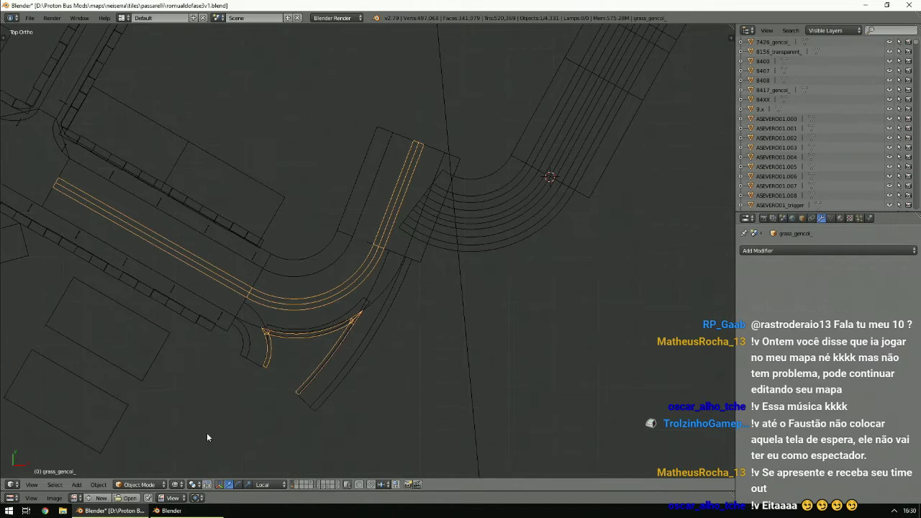
click(140, 484)
click(147, 462)
scroll(465, 263, up, 4)
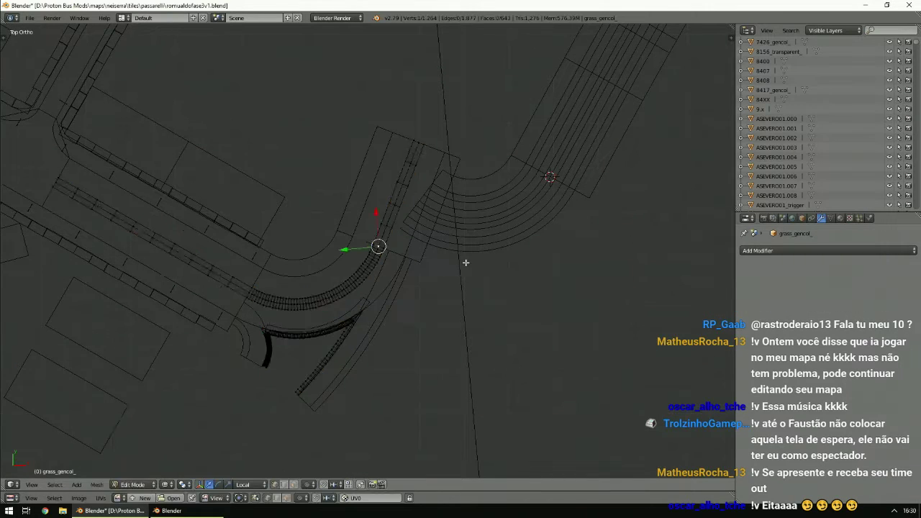
key(shift+s)
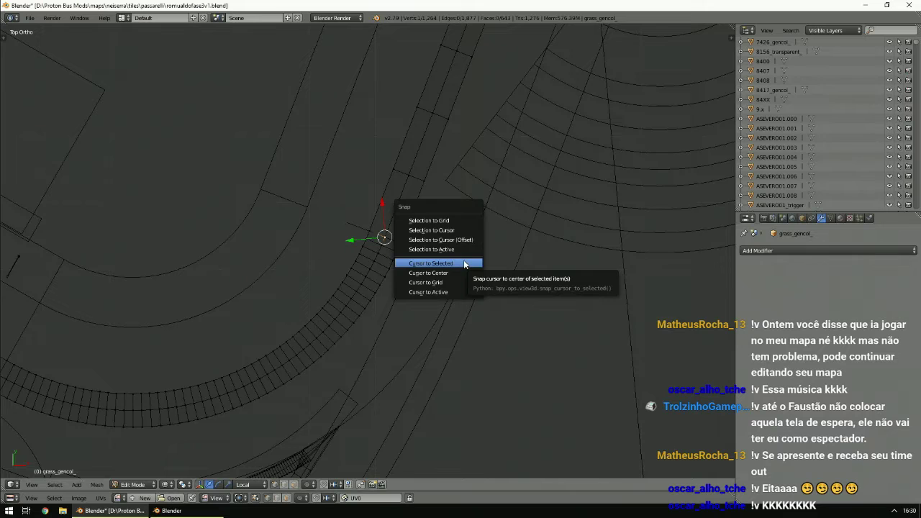
click(464, 263)
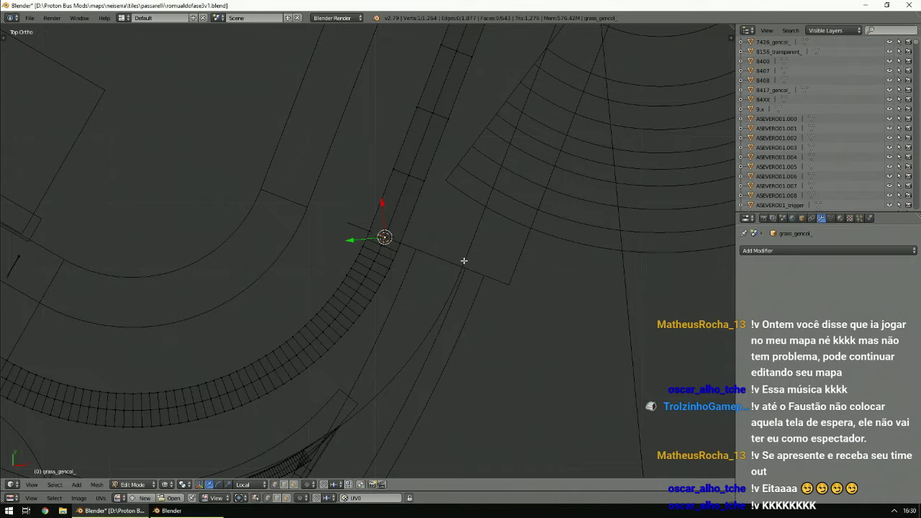
Return to Object Mode and snap the 9.x road's origin onto the 3D cursor at the avenue's bend.
click(133, 484)
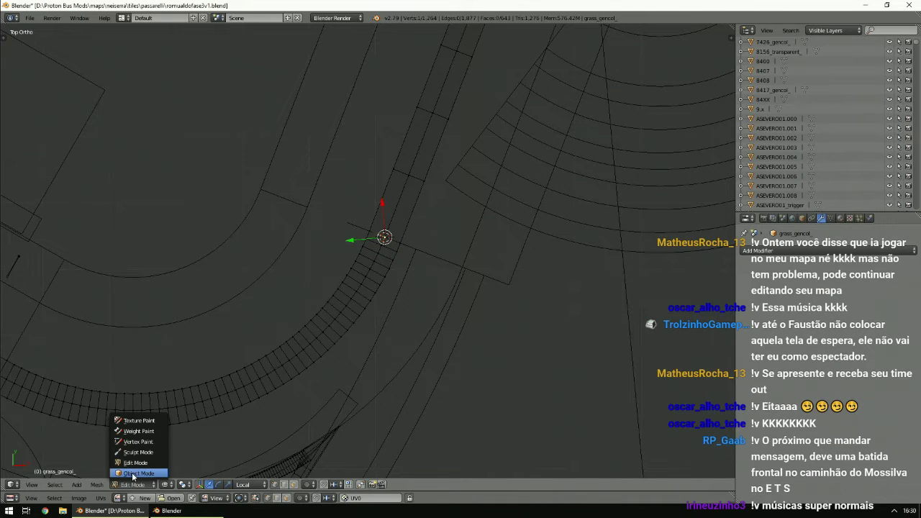
click(135, 470)
scroll(276, 292, down, 5)
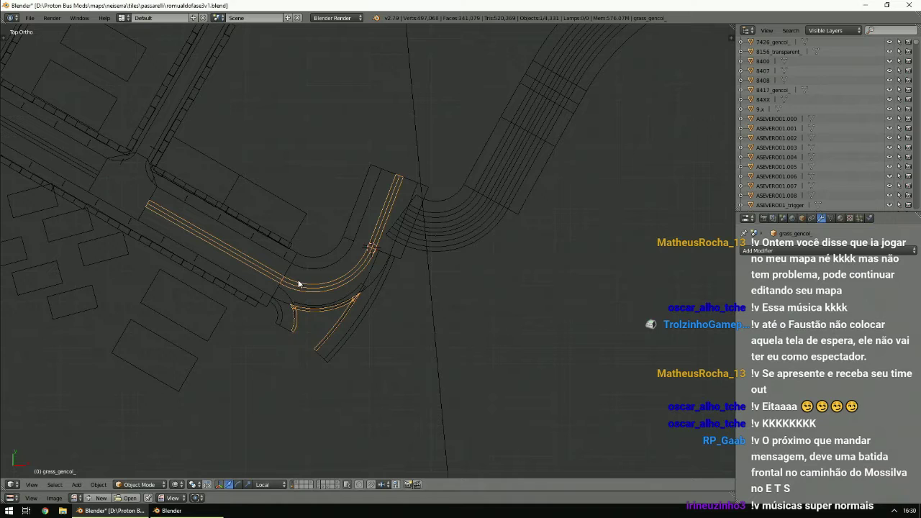
right_click(485, 199)
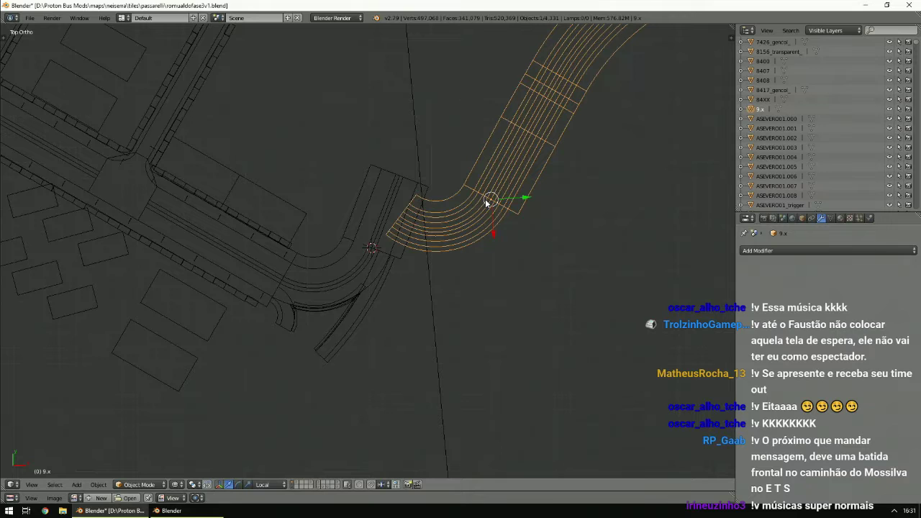
key(shift+s)
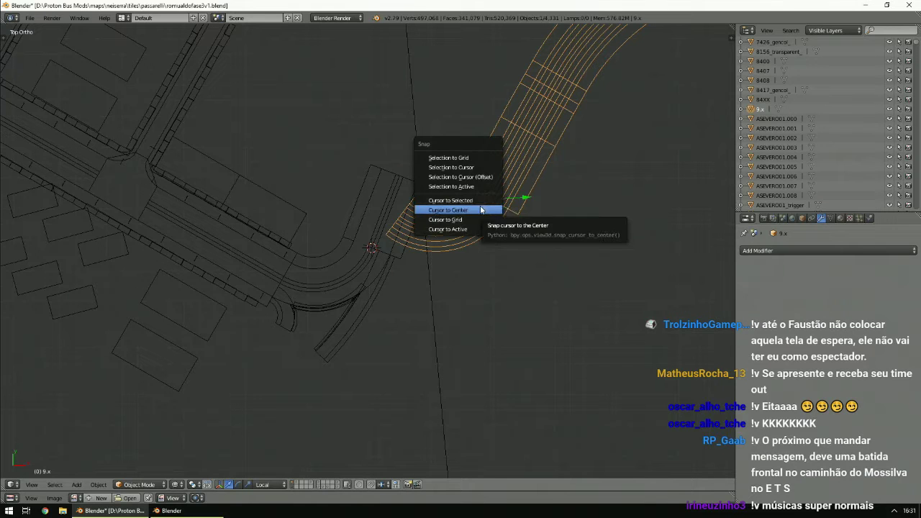
click(482, 167)
Rotate the 9.x road counterclockwise by about 7.9° so its curve lines up with the avenue's eastern bend.
scroll(391, 237, up, 4)
scroll(392, 233, up, 1)
ctrl+scroll(391, 233, up, 2)
shift+scroll(391, 233, down, 3)
scroll(391, 233, up, 1)
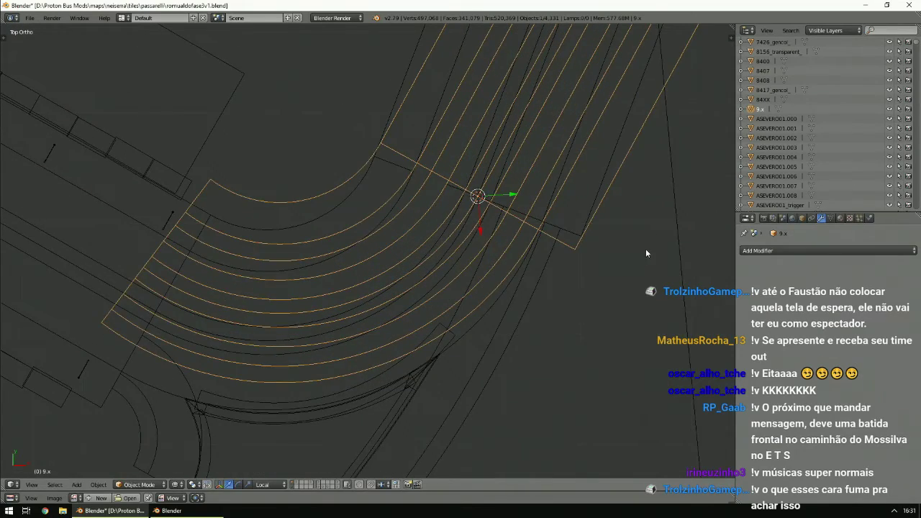
key(r)
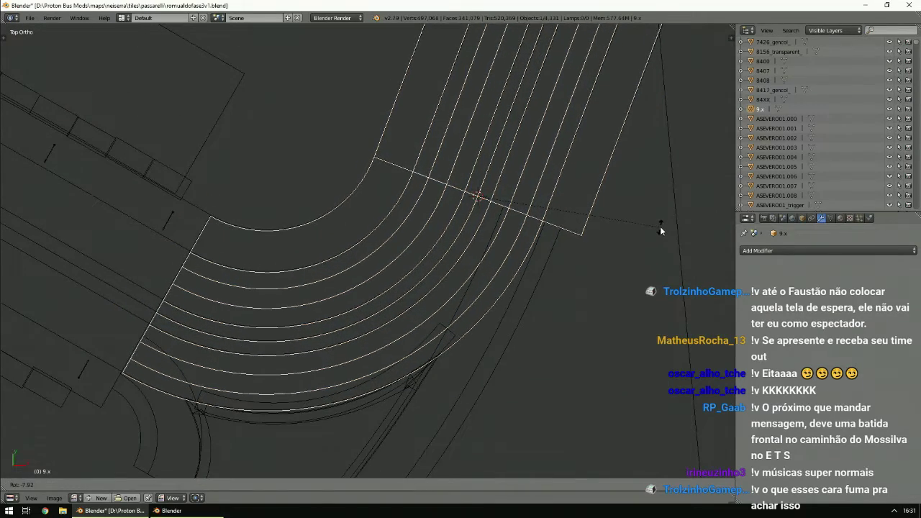
click(660, 226)
Fine-tune the 9.x road's rotation by about 0.35° so its cross line coincides with the avenue's section edge.
scroll(677, 232, up, 5)
scroll(676, 244, down, 4)
ctrl+scroll(676, 243, up, 2)
scroll(676, 243, up, 6)
key(r)
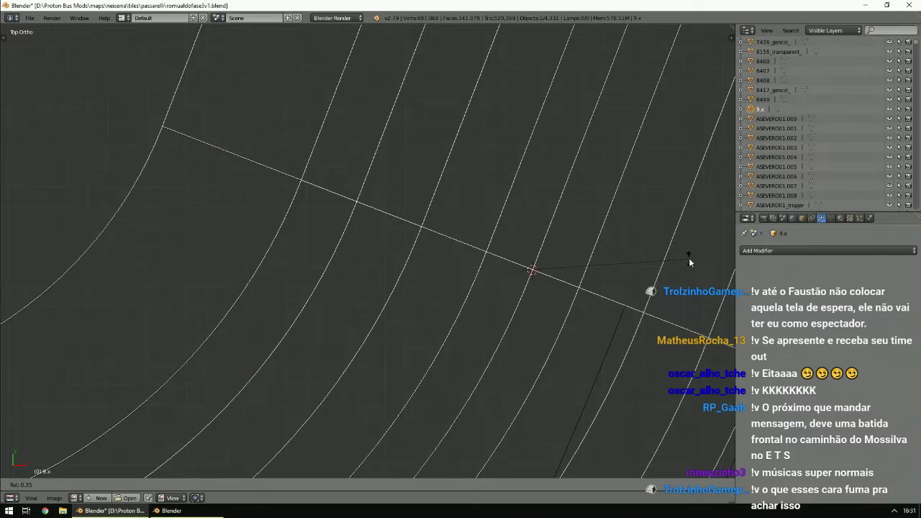
click(689, 258)
Inspect the alignment of the 9.x road with the avenue's edges around the eastern bend.
scroll(521, 235, down, 14)
ctrl+scroll(521, 235, down, 8)
scroll(521, 235, up, 7)
ctrl+scroll(521, 235, up, 13)
ctrl+scroll(521, 234, up, 6)
shift+scroll(520, 234, down, 5)
scroll(520, 234, up, 6)
scroll(520, 234, down, 3)
scroll(521, 234, down, 2)
ctrl+scroll(521, 234, up, 4)
shift+scroll(521, 235, up, 5)
scroll(521, 234, up, 6)
ctrl+scroll(521, 235, up, 4)
ctrl+scroll(521, 235, up, 14)
shift+scroll(521, 235, up, 4)
scroll(521, 235, up, 4)
scroll(521, 234, down, 7)
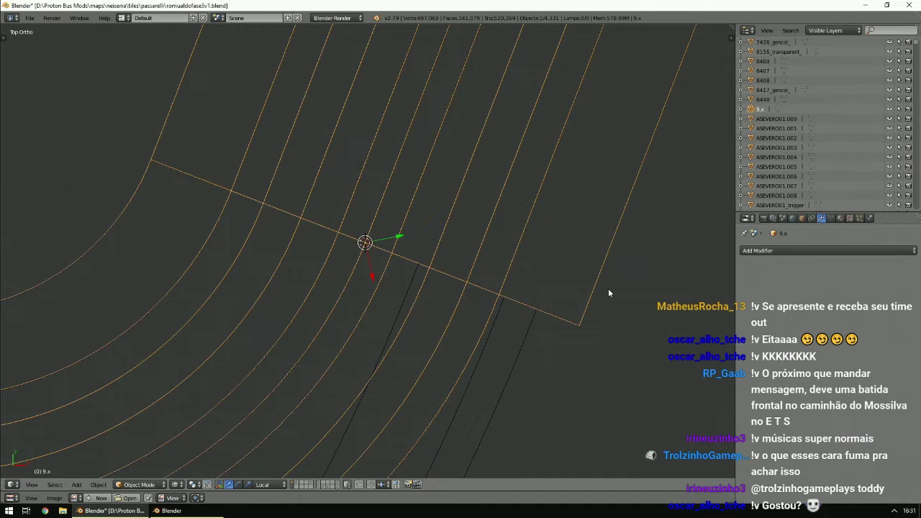
Examine the overlap of the 9.x road and the avenue in shaded views from an angle, then return to the top wireframe view.
key(z)
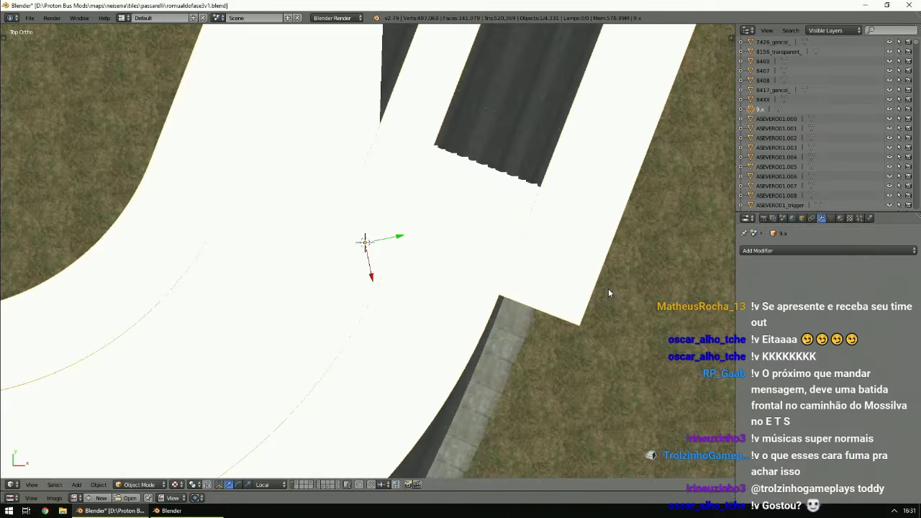
key(z)
mouse_move(592, 298)
middle_down()
mouse_move(592, 267)
mouse_move(502, 221)
middle_up()
scroll(590, 262, down, 3)
key(z)
shift+scroll(502, 226, up, 5)
scroll(503, 232, up, 8)
shift+scroll(502, 234, down, 16)
ctrl+scroll(502, 239, down, 7)
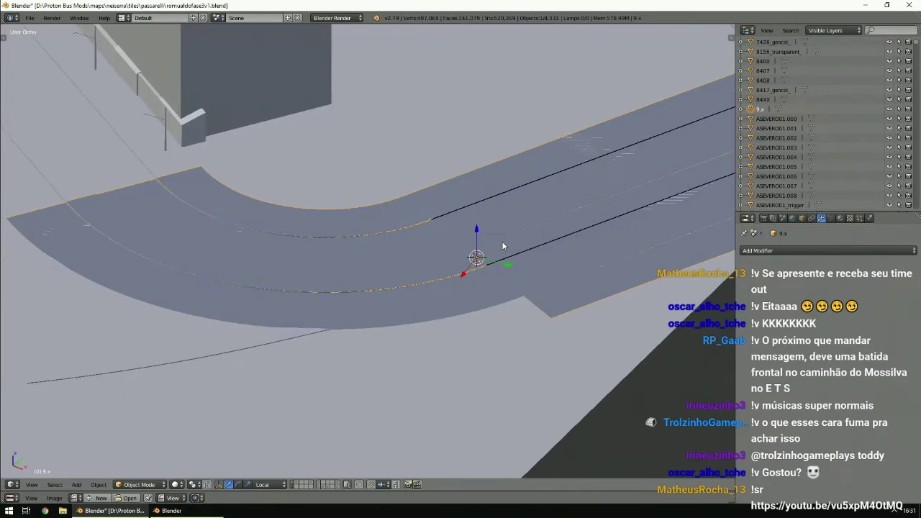
shift+scroll(501, 243, down, 5)
scroll(502, 243, up, 2)
middle_drag(503, 245, 585, 227)
key(KP_7)
key(z)
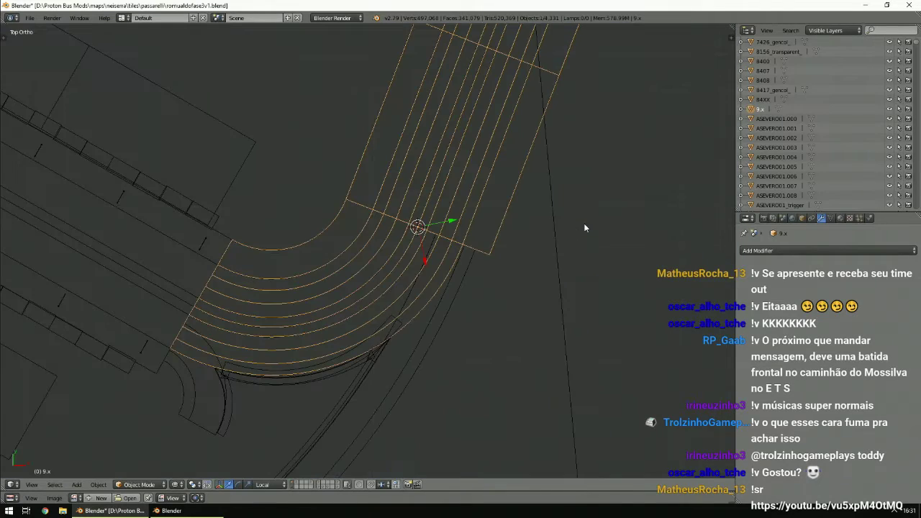
Save the map file with the 9.x road positioned at the avenue's eastern end.
scroll(418, 253, down, 8)
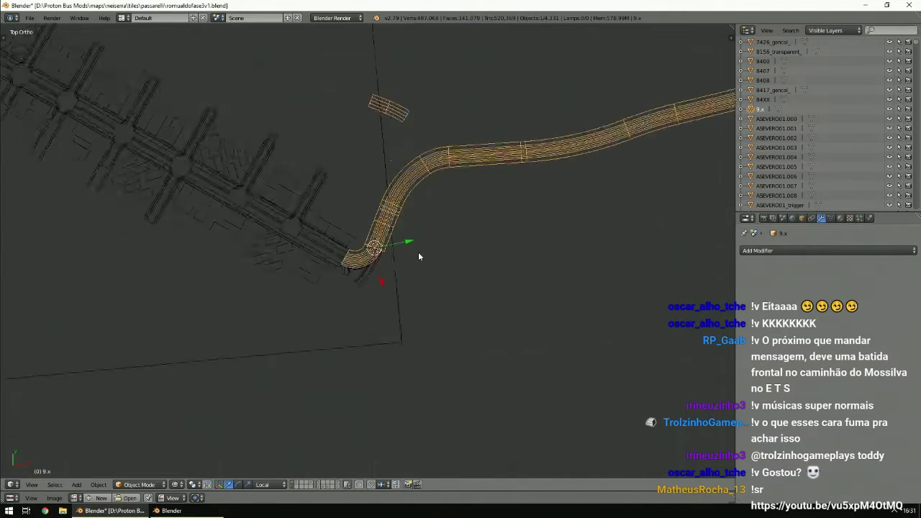
scroll(418, 253, down, 2)
ctrl+scroll(421, 254, up, 8)
shift+scroll(414, 241, up, 5)
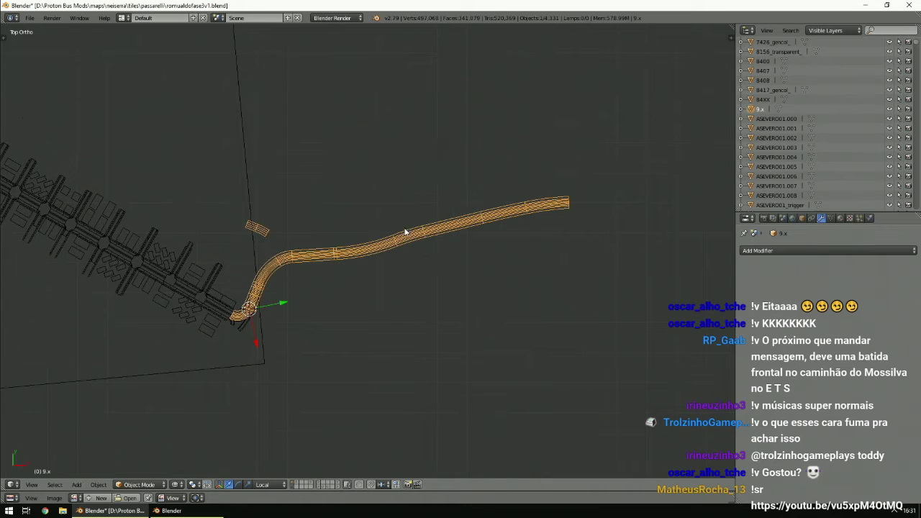
click(29, 17)
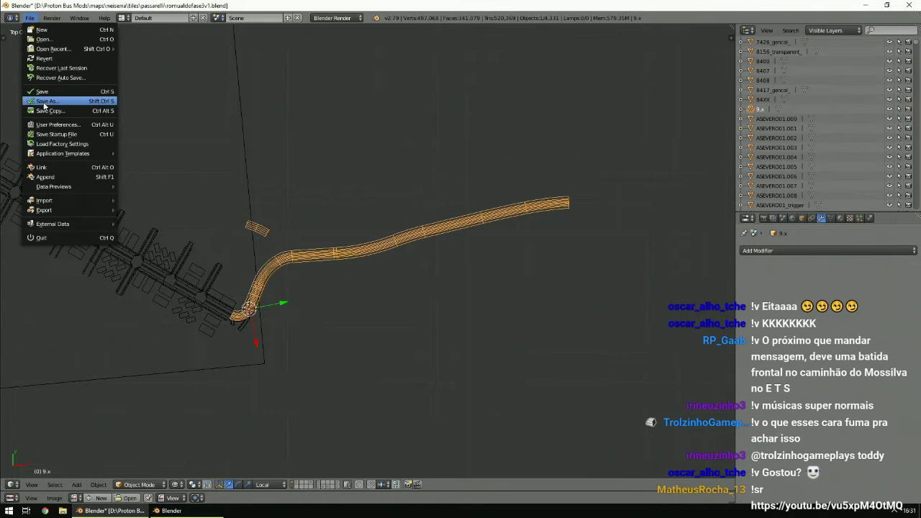
click(43, 92)
Examine the junction between the 9.x road and the avenue, including the side ramps below the bend.
scroll(356, 311, up, 4)
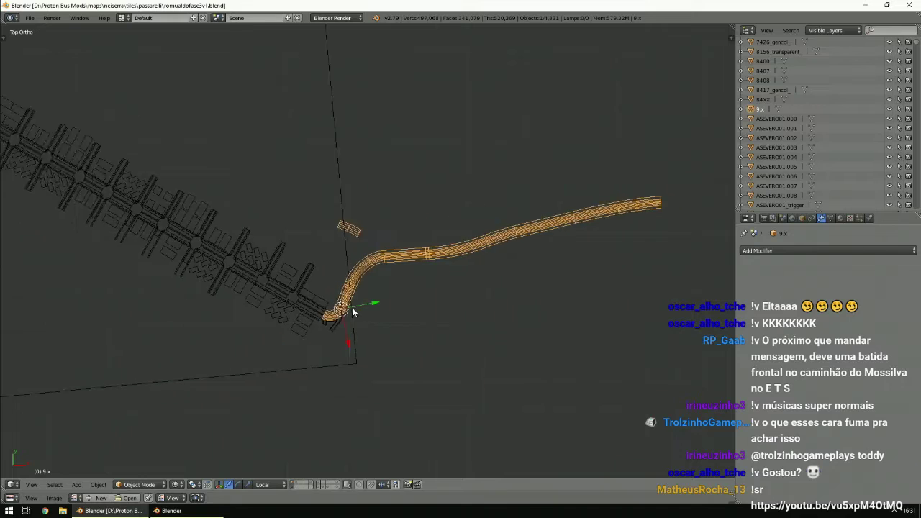
shift+scroll(357, 309, down, 7)
ctrl+scroll(357, 309, down, 4)
scroll(357, 309, up, 5)
shift+scroll(357, 309, down, 6)
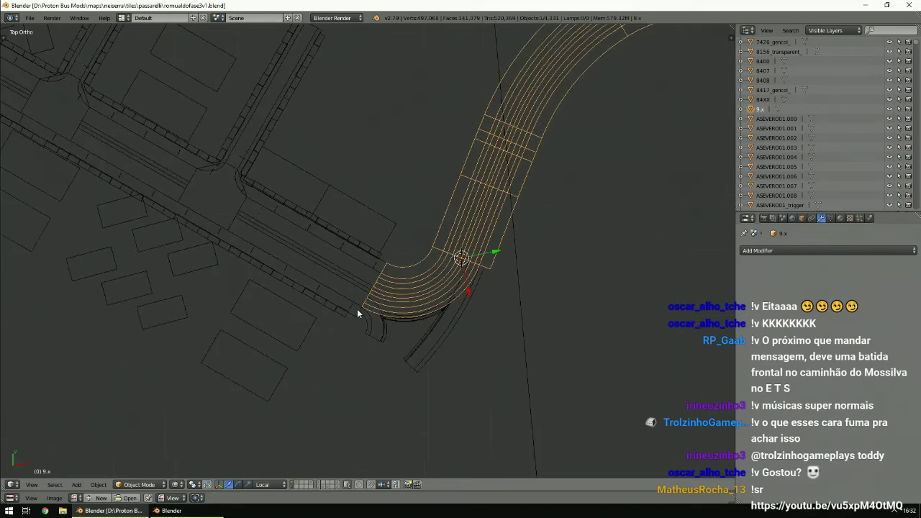
ctrl+scroll(357, 308, up, 6)
scroll(357, 309, up, 1)
shift+scroll(357, 309, down, 5)
shift+scroll(357, 314, down, 1)
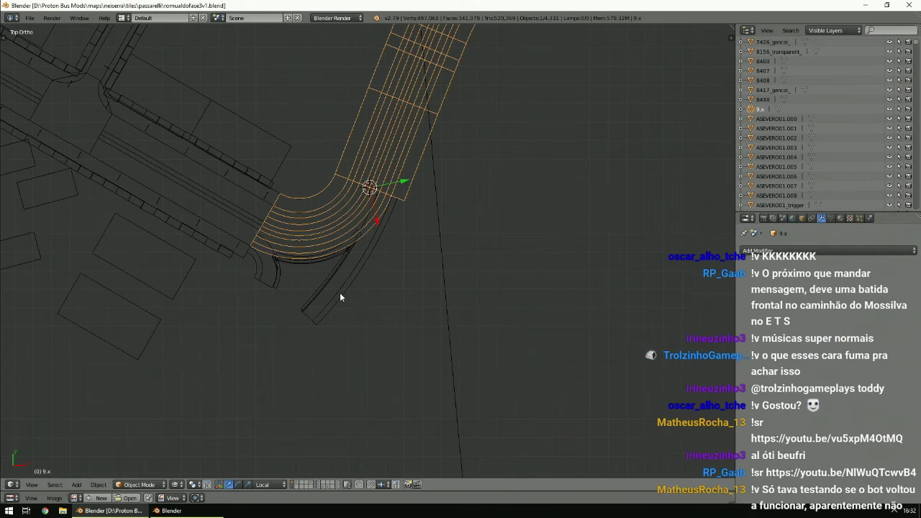
scroll(339, 293, down, 4)
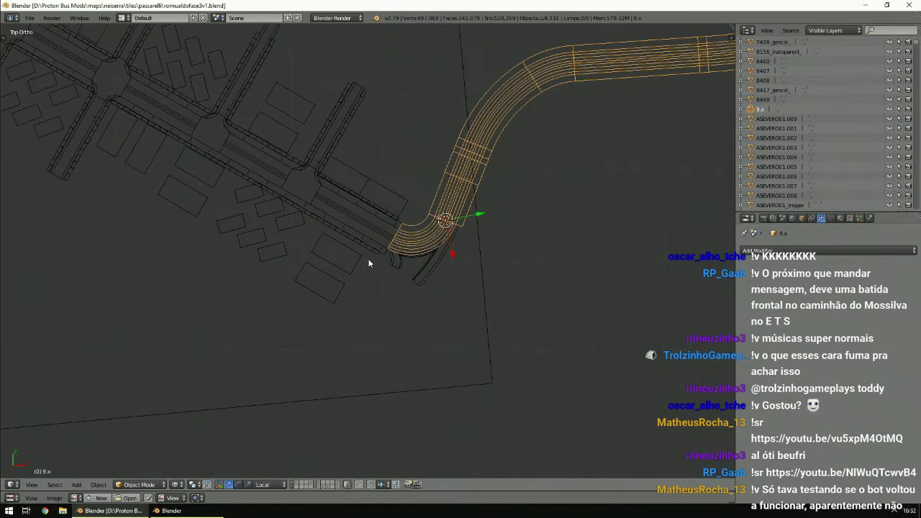
scroll(368, 262, up, 2)
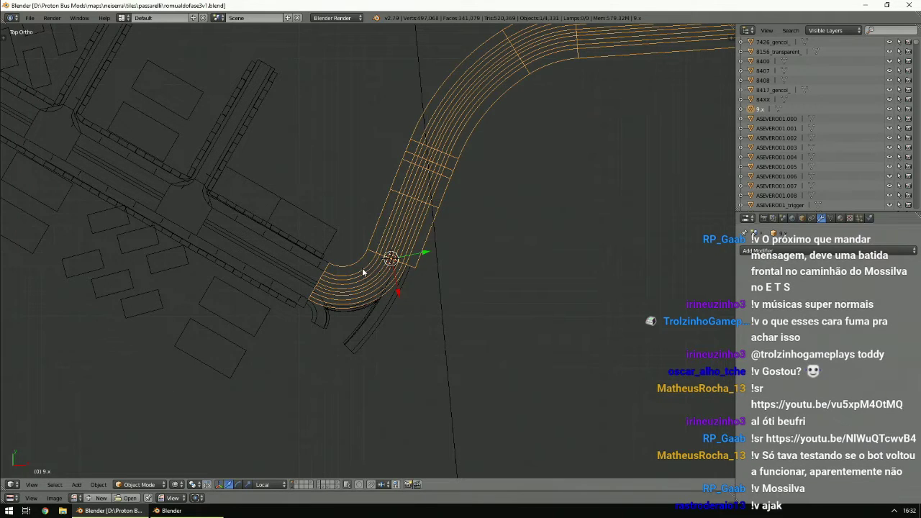
scroll(362, 269, up, 5)
scroll(362, 273, down, 5)
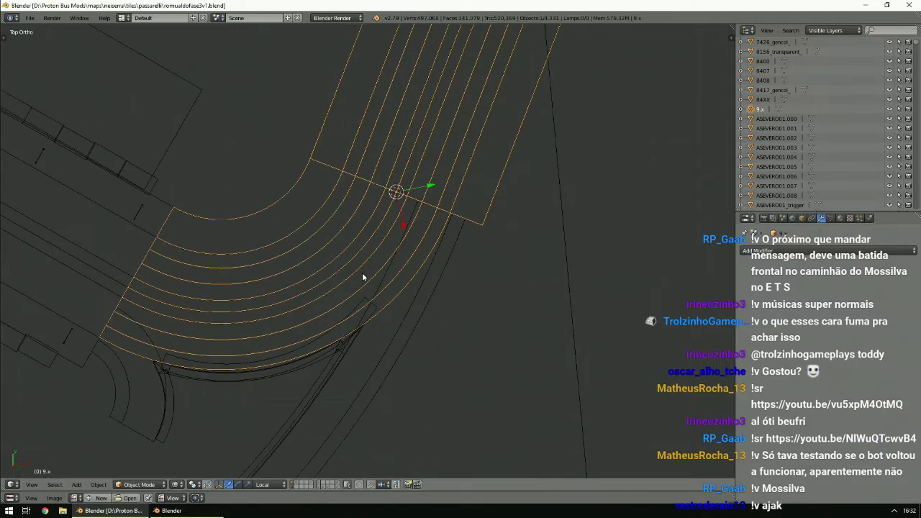
scroll(362, 273, down, 8)
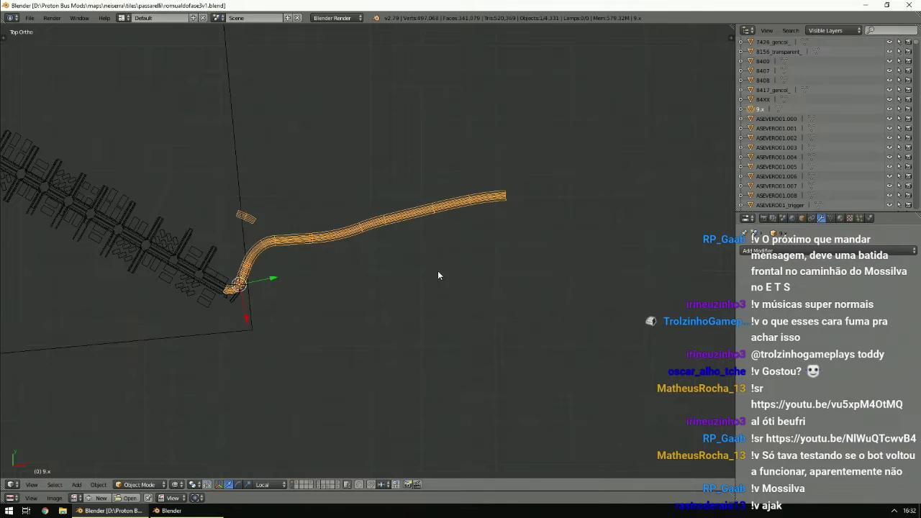
Delete the curved section of the 9.x road that overlaps the avenue's eastern bend, including its linked geometry, then return to Object Mode.
scroll(464, 288, up, 5)
scroll(459, 298, up, 8)
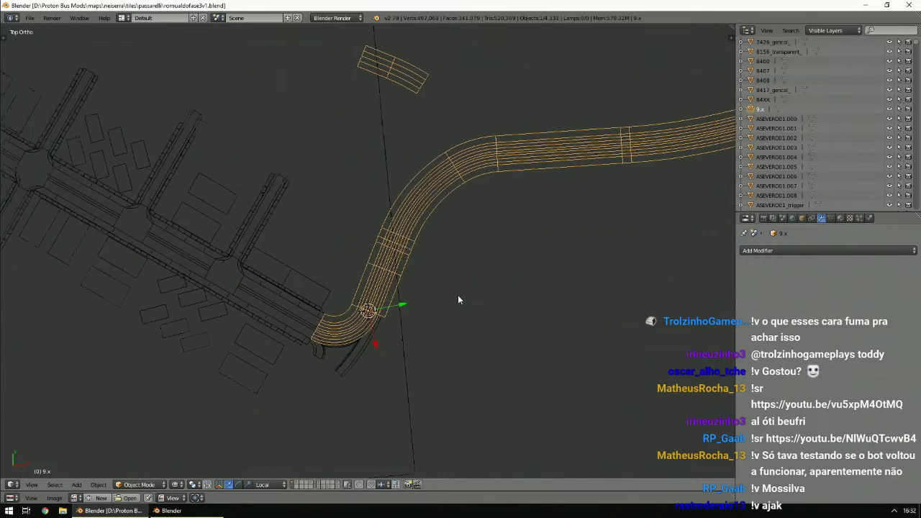
scroll(458, 295, up, 5)
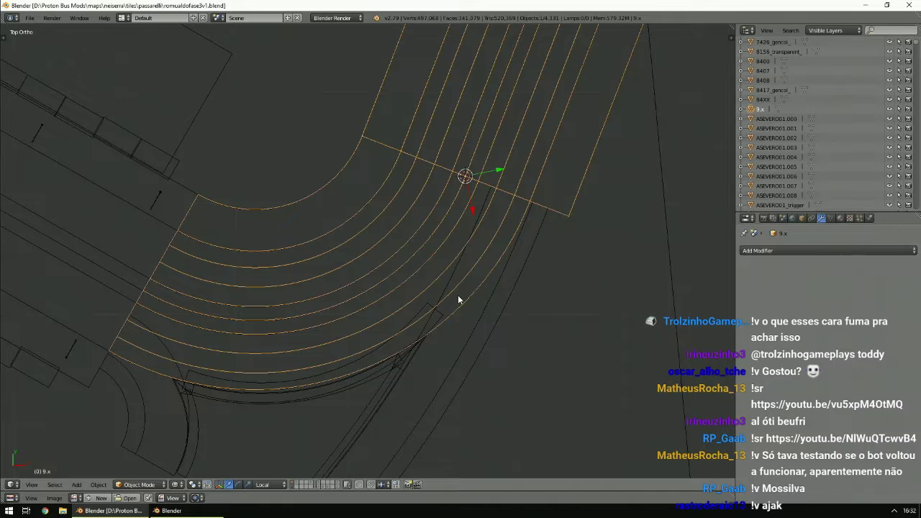
click(148, 485)
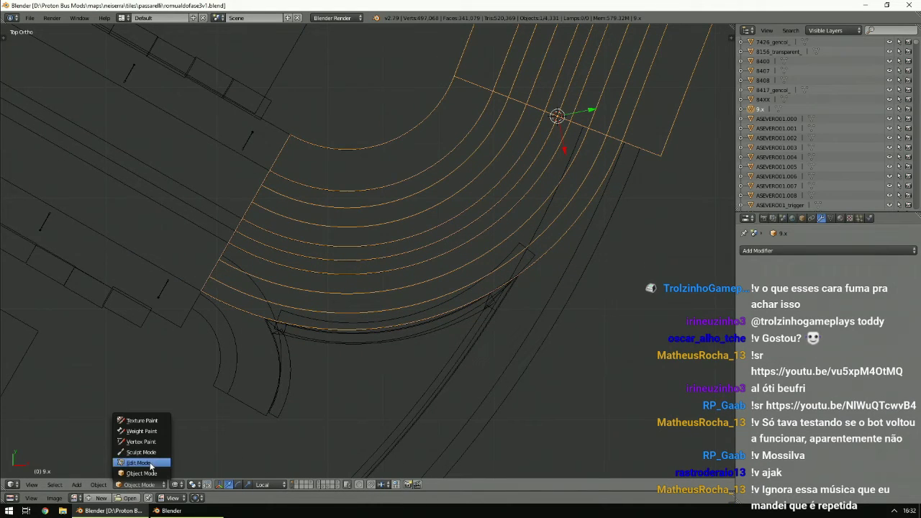
click(151, 462)
right_click(361, 246)
key(c)
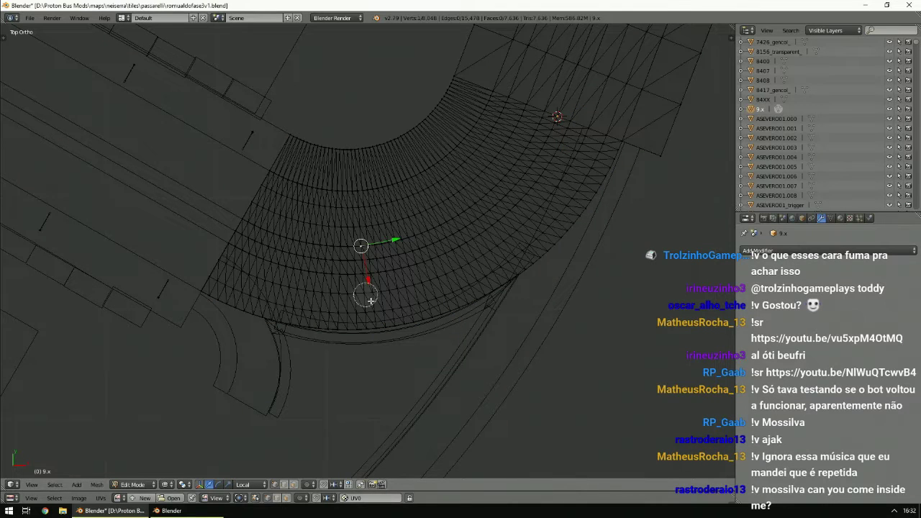
drag(386, 124, 447, 333)
right_click(447, 334)
key(ctrl+l)
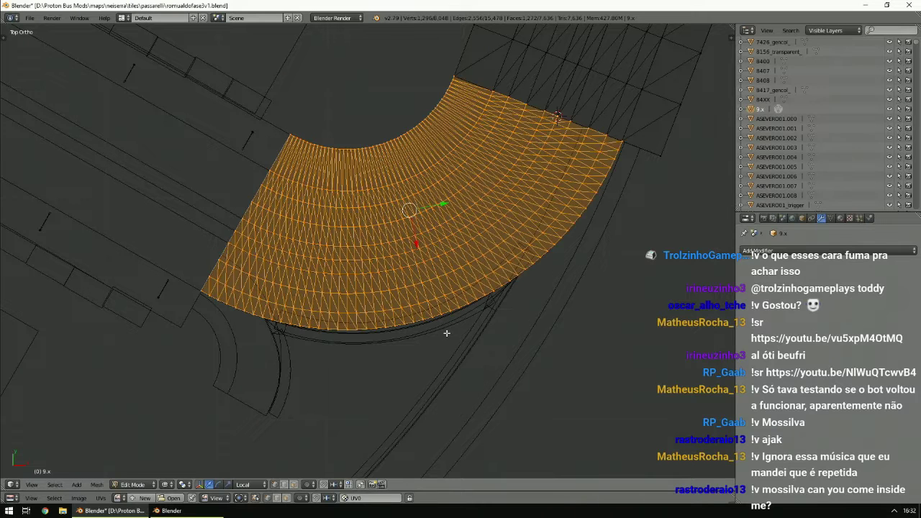
key(x)
click(447, 334)
scroll(382, 306, down, 1)
click(133, 485)
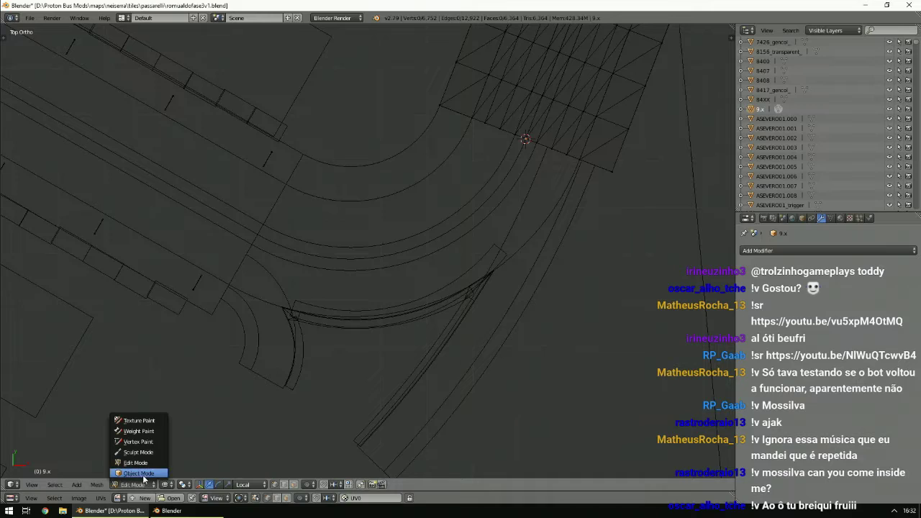
click(137, 472)
Examine the rest of the 9.x road and the detached piece lying north of the bend.
scroll(505, 295, down, 2)
ctrl+scroll(505, 291, up, 7)
shift+scroll(505, 292, up, 13)
scroll(506, 291, down, 6)
ctrl+scroll(505, 291, up, 7)
shift+scroll(505, 291, up, 7)
ctrl+scroll(505, 296, right, 4)
scroll(505, 295, down, 2)
ctrl+scroll(505, 295, down, 7)
shift+scroll(505, 295, up, 3)
scroll(505, 295, up, 7)
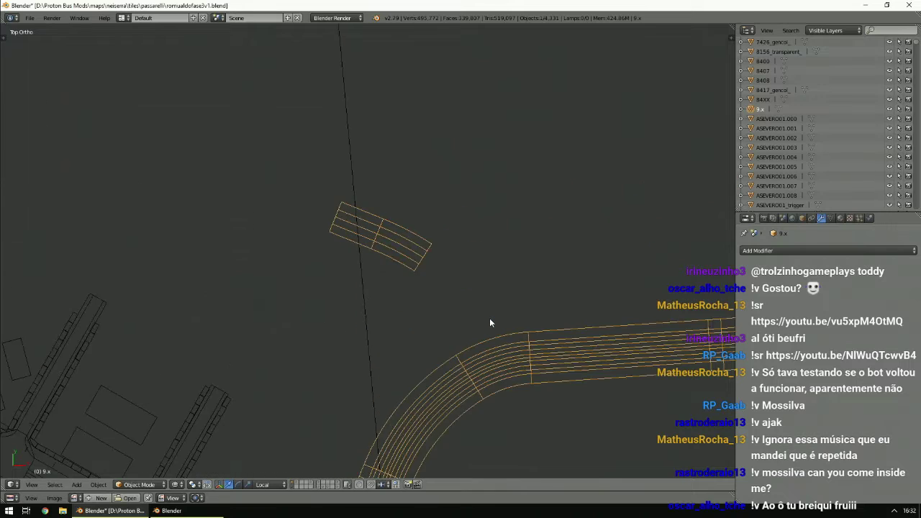
ctrl+scroll(489, 319, up, 4)
shift+scroll(490, 318, down, 8)
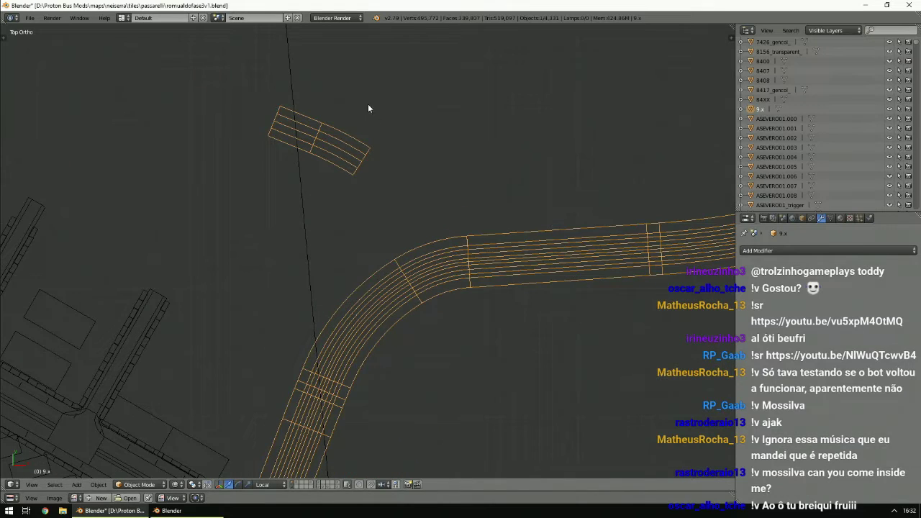
scroll(439, 264, down, 5)
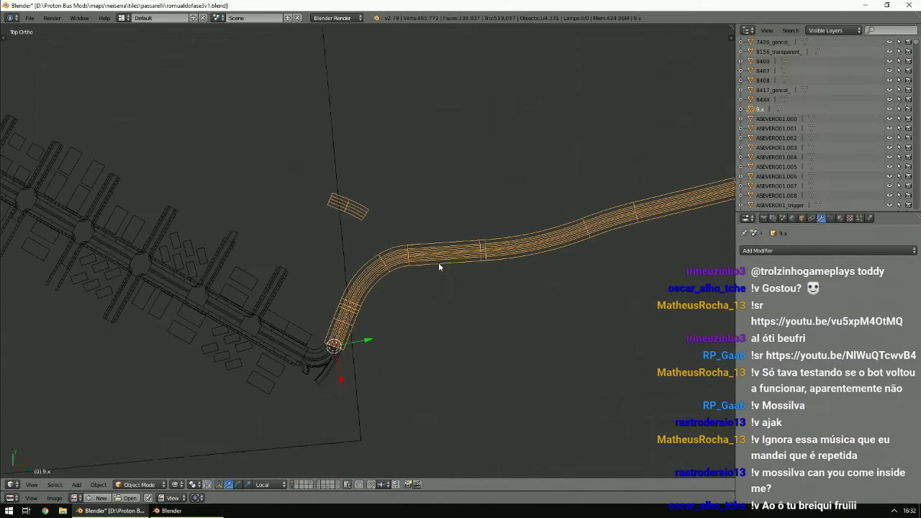
Delete the short detached piece north of the 9.x road's curve in Edit Mode, then return to Object Mode.
click(139, 484)
click(136, 460)
scroll(457, 212, up, 5)
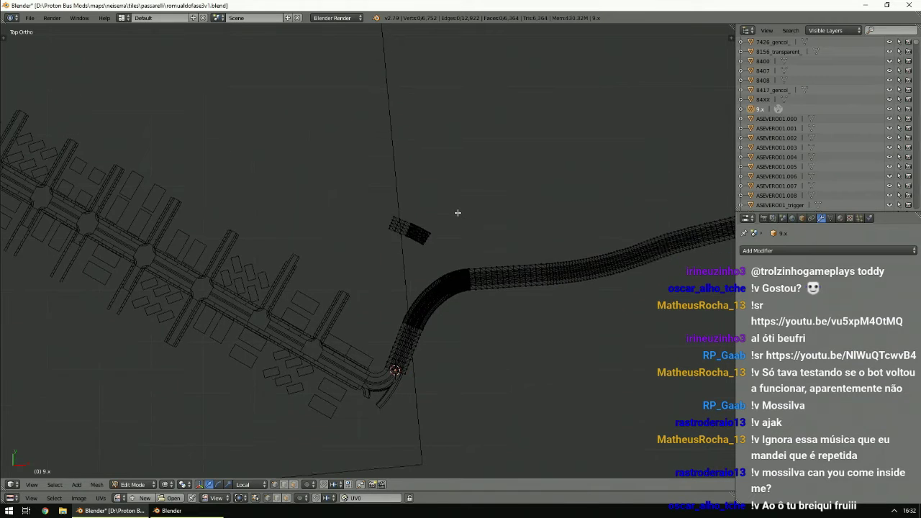
key(c)
scroll(463, 234, down, 7)
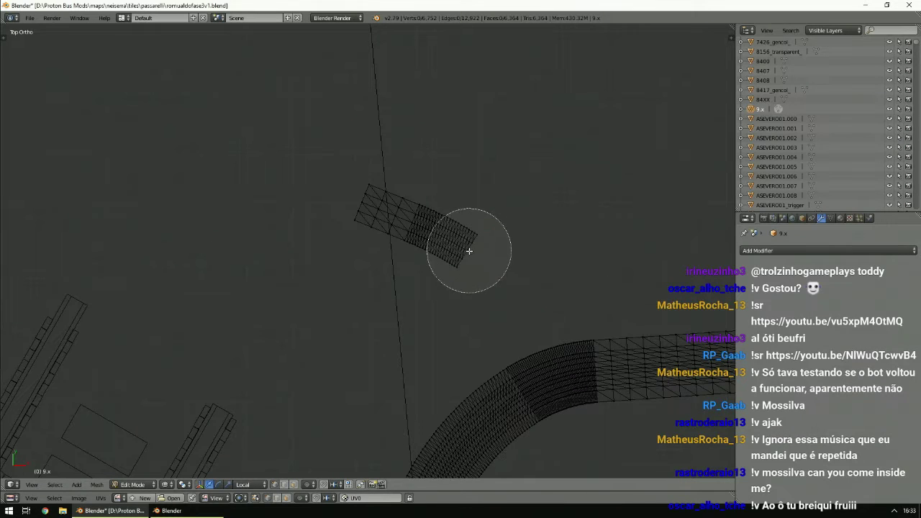
drag(469, 251, 354, 211)
right_click(356, 207)
scroll(408, 212, down, 3)
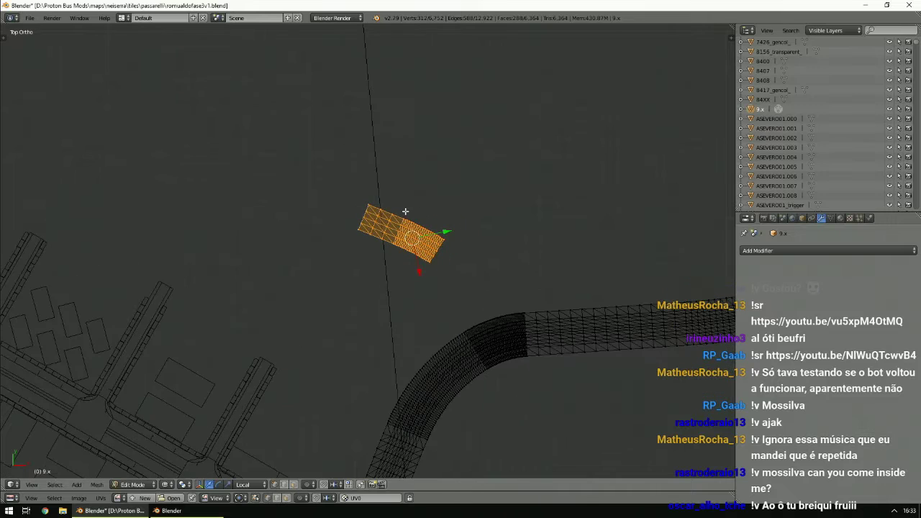
key(x)
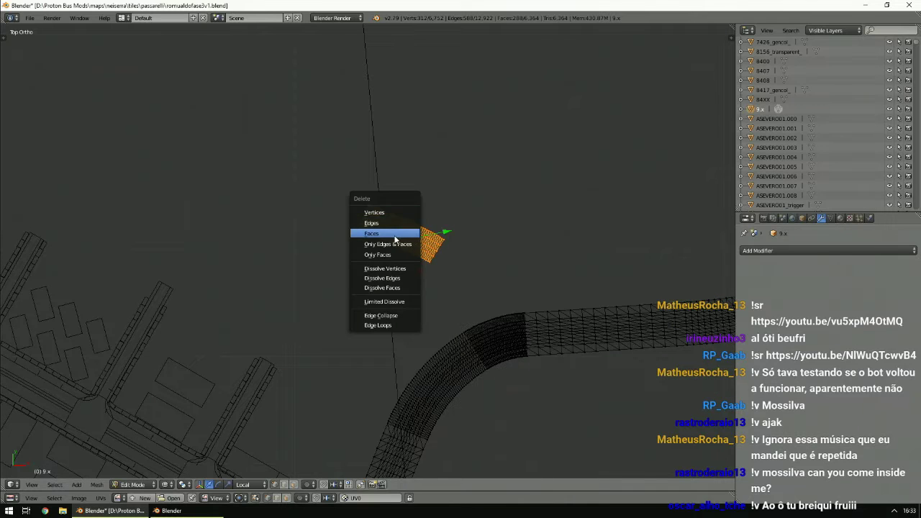
click(401, 228)
scroll(374, 215, down, 3)
shift+scroll(368, 220, down, 5)
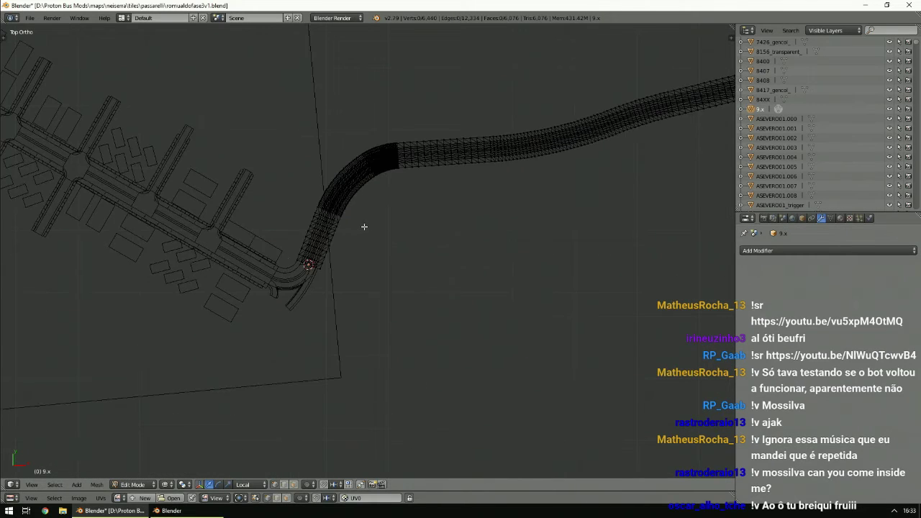
click(142, 485)
click(139, 473)
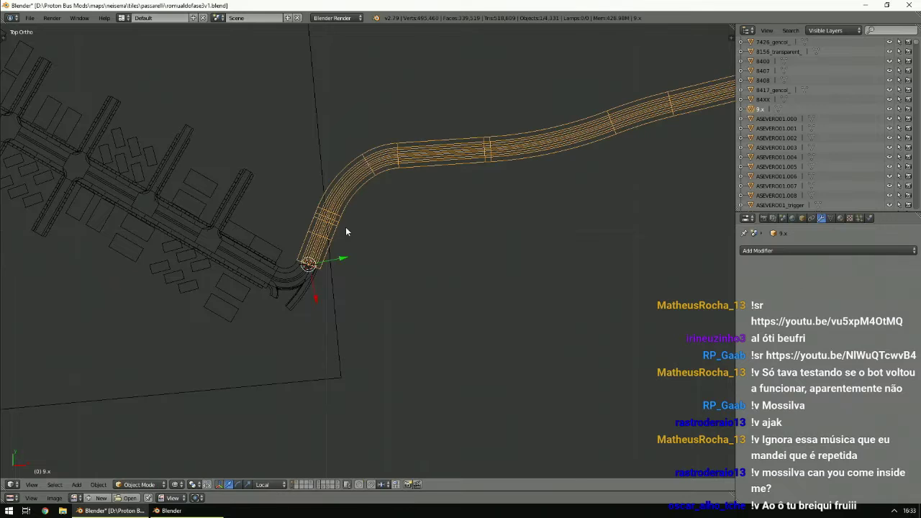
Save the map file with the trimmed 9.x road.
scroll(328, 189, up, 6)
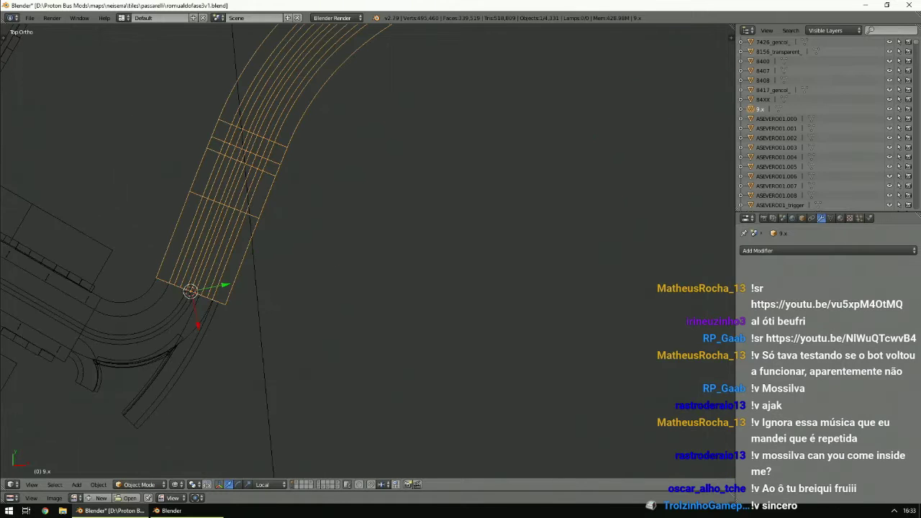
click(30, 17)
click(31, 92)
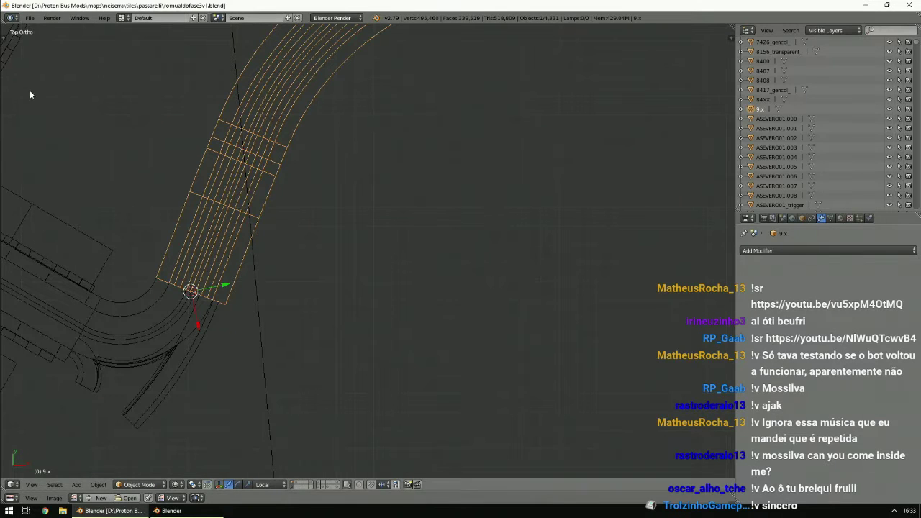
Nudge the 9.x road about 0.03 units in X and 0.17 in Y at the bend, and check the joint against the avenue mesh.
scroll(343, 238, up, 5)
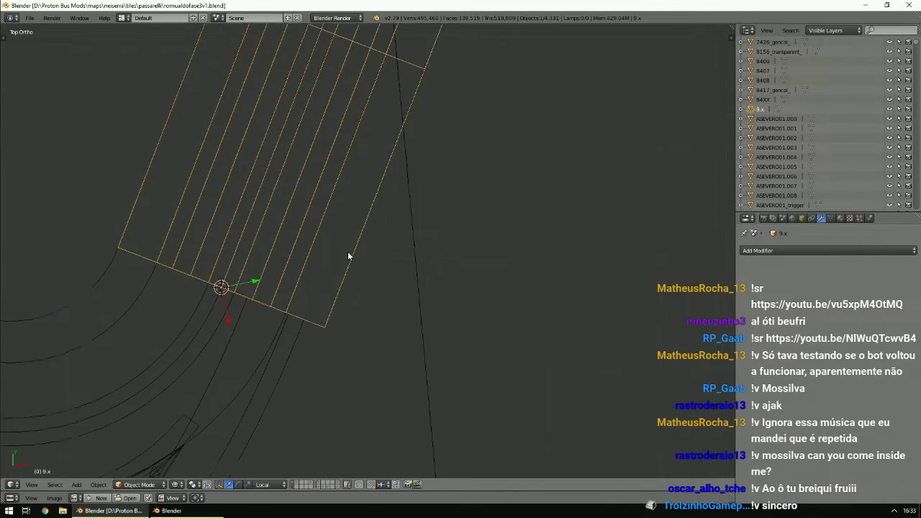
scroll(348, 256, up, 4)
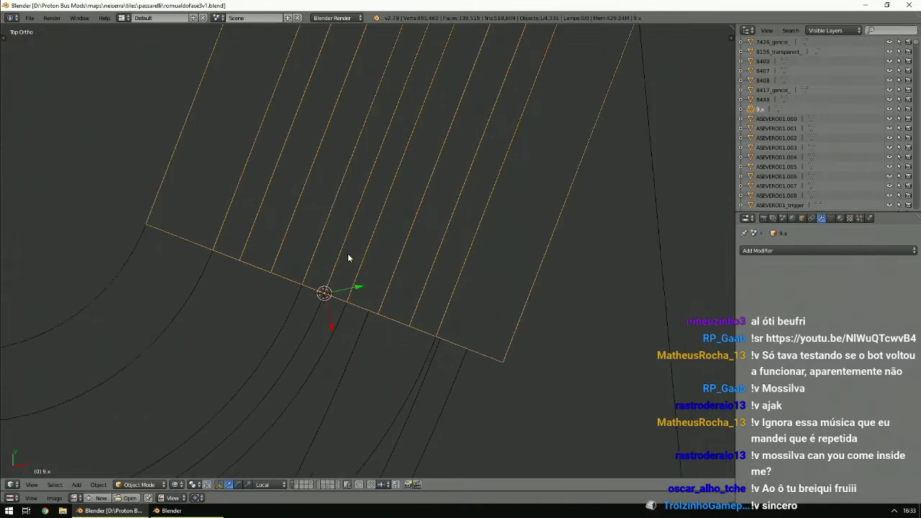
scroll(352, 260, up, 2)
key(g)
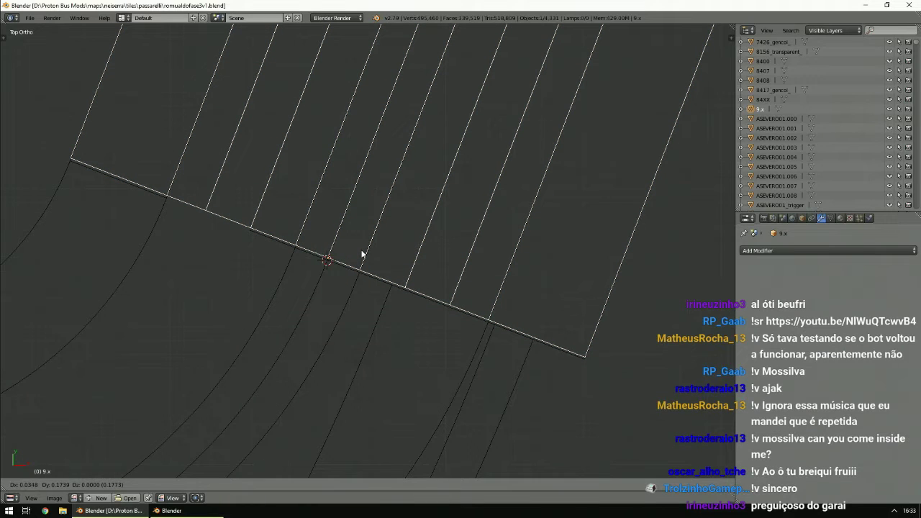
click(362, 254)
right_click(309, 230)
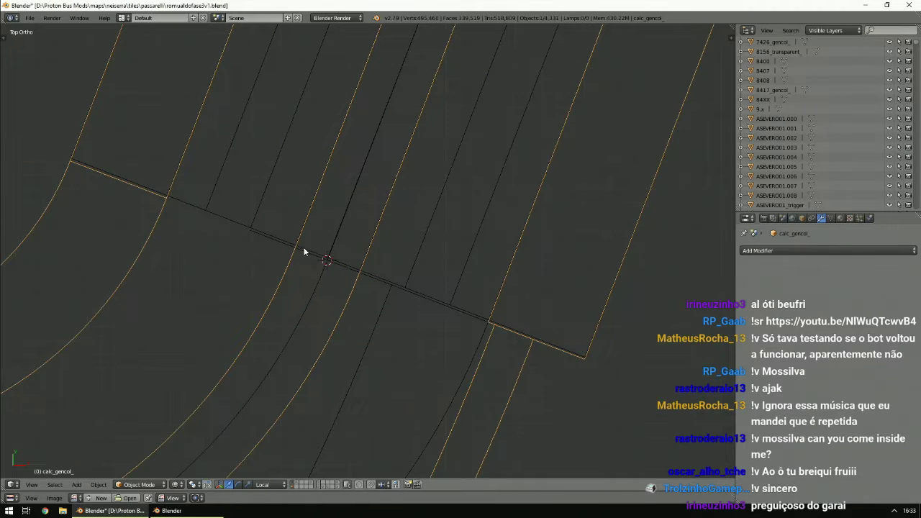
scroll(304, 252, down, 5)
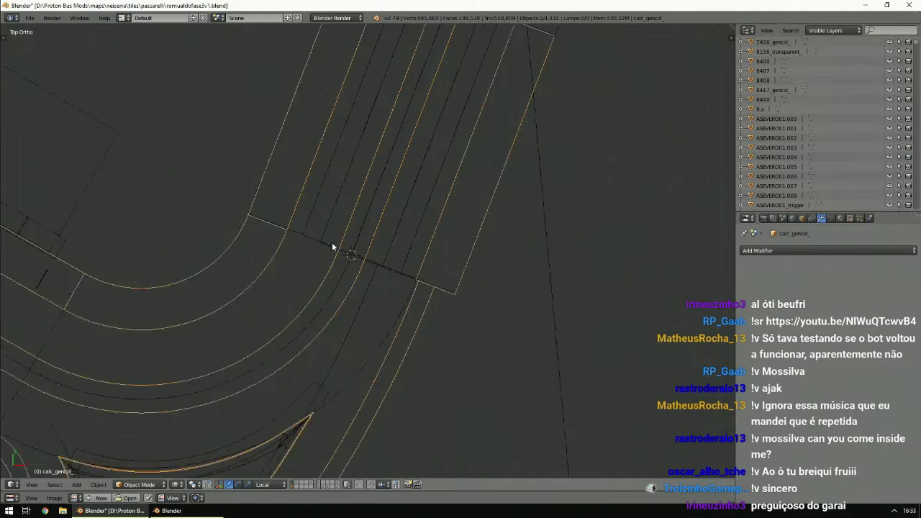
right_click(366, 208)
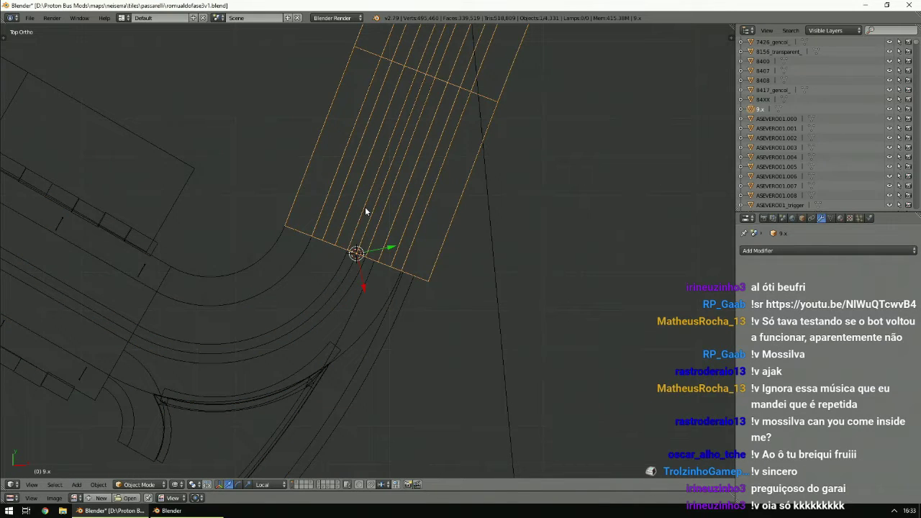
scroll(365, 207, up, 6)
scroll(365, 207, down, 5)
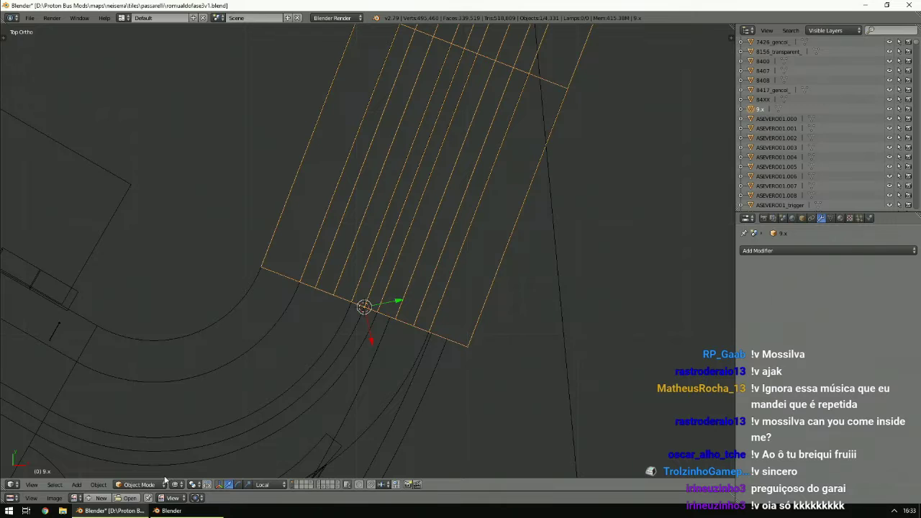
Delete the linked straight section at the 9.x road's southern end in Edit Mode, then return to Object Mode.
click(140, 484)
click(154, 467)
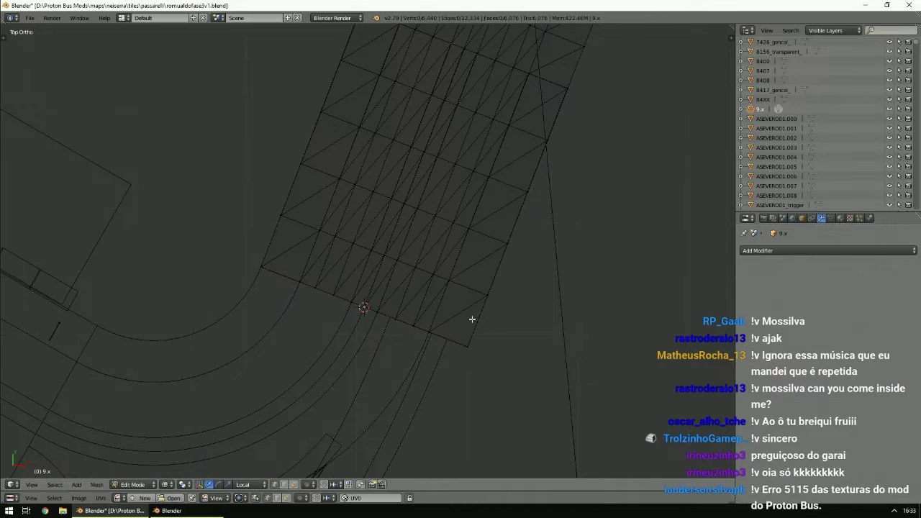
scroll(475, 328, down, 2)
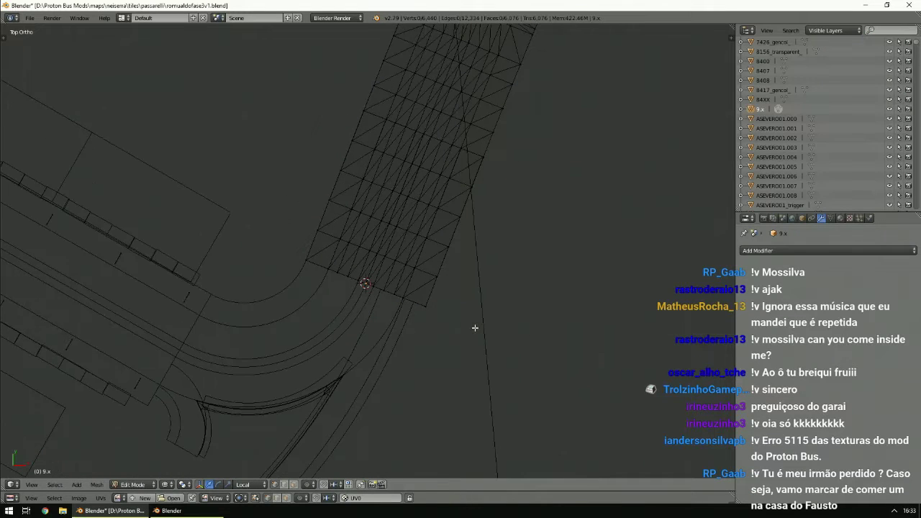
key(c)
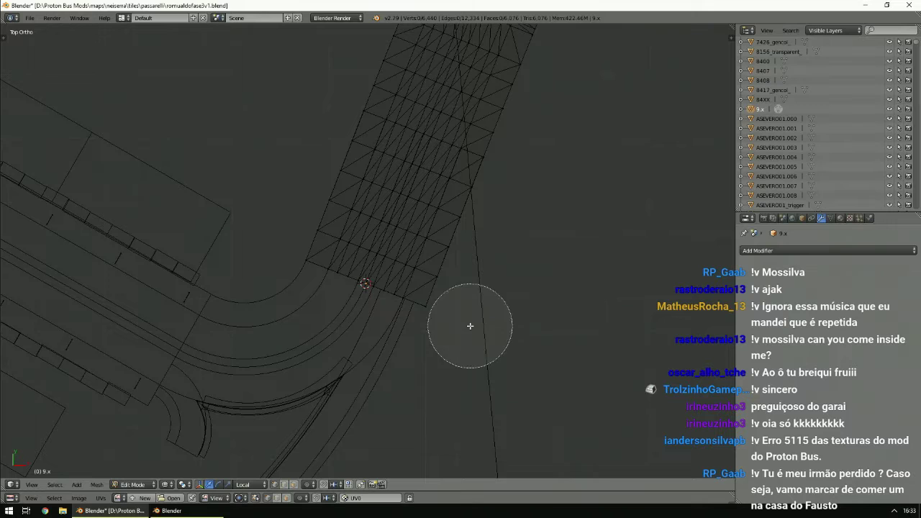
drag(460, 315, 319, 241)
right_click(318, 241)
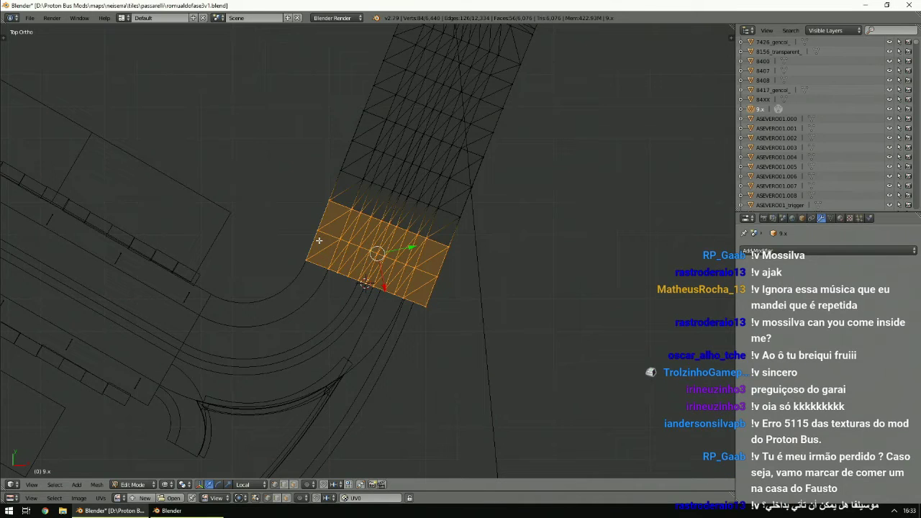
key(ctrl+l)
key(x)
click(319, 240)
scroll(320, 241, up, 4)
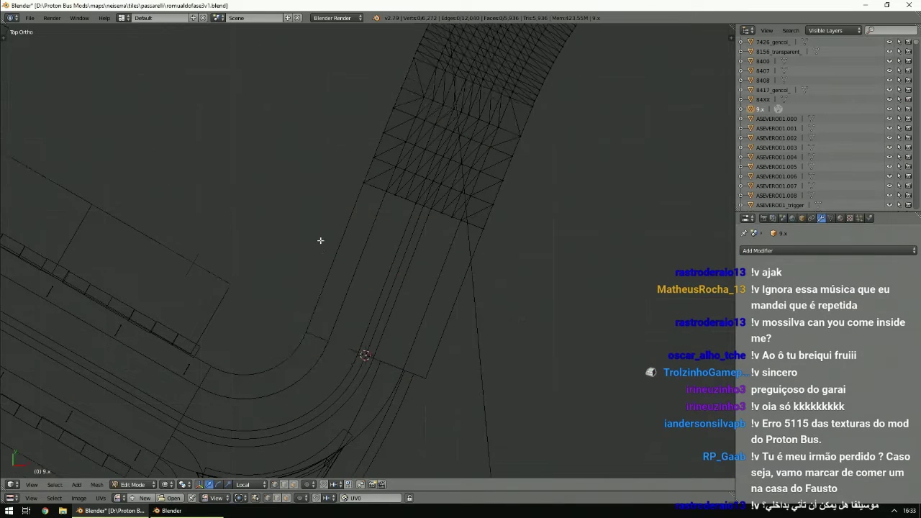
scroll(320, 241, up, 2)
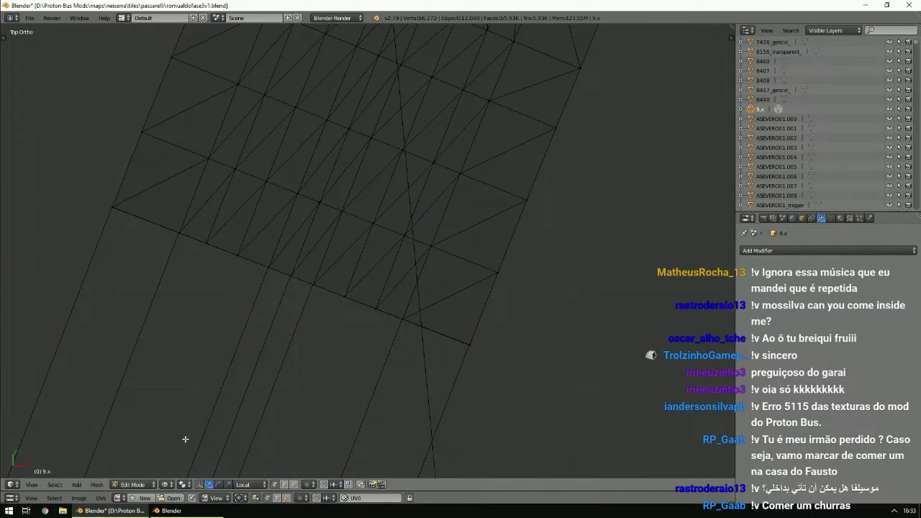
click(141, 485)
click(148, 474)
Move the 9.x road about 0.08 units in X and 0.29 in Y away from the avenue section's end, then deselect it.
scroll(368, 171, up, 4)
scroll(371, 180, down, 3)
key(g)
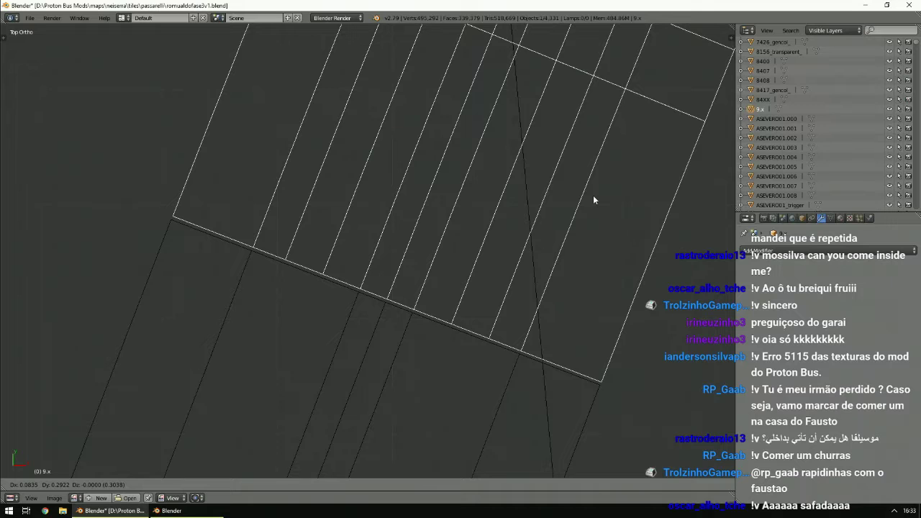
click(593, 195)
key(a)
ctrl+scroll(477, 216, up, 4)
ctrl+scroll(477, 222, down, 1)
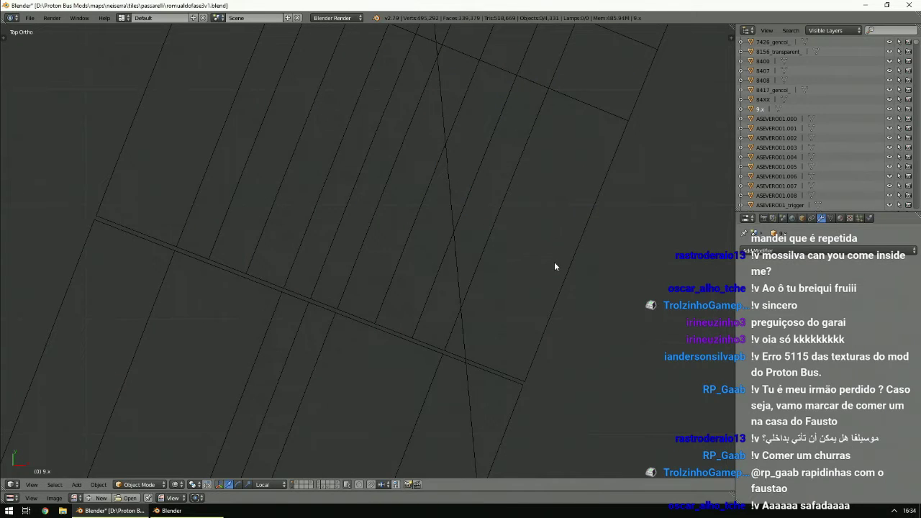
Select the 9.x road and enter Edit Mode with face selection.
right_click(571, 262)
click(133, 490)
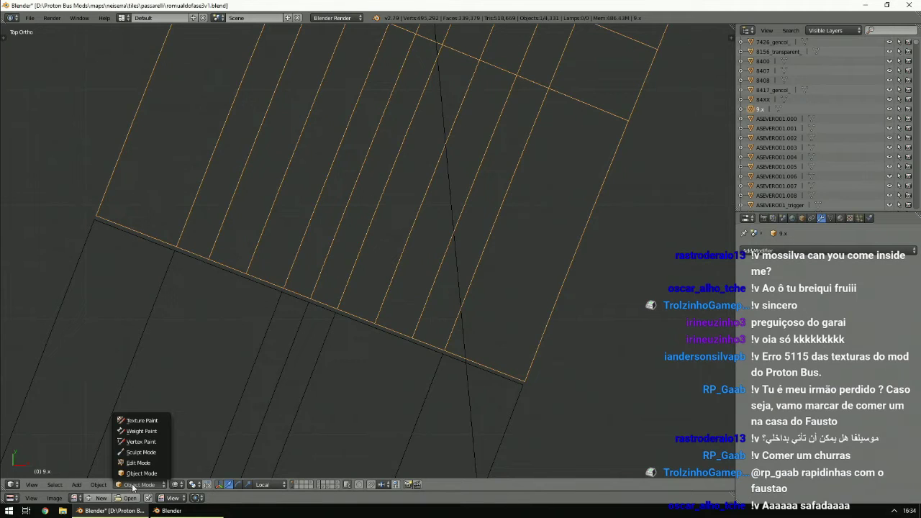
click(140, 461)
scroll(466, 251, down, 3)
shift+scroll(465, 251, up, 4)
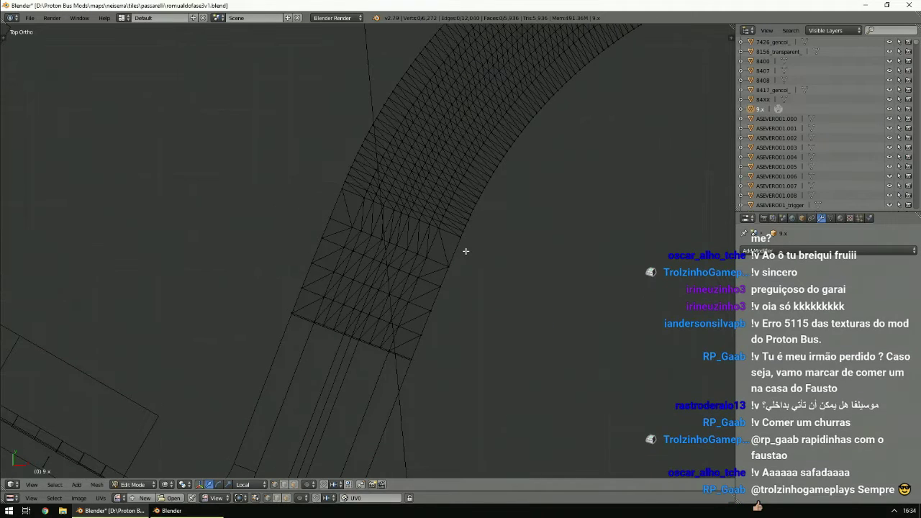
click(296, 485)
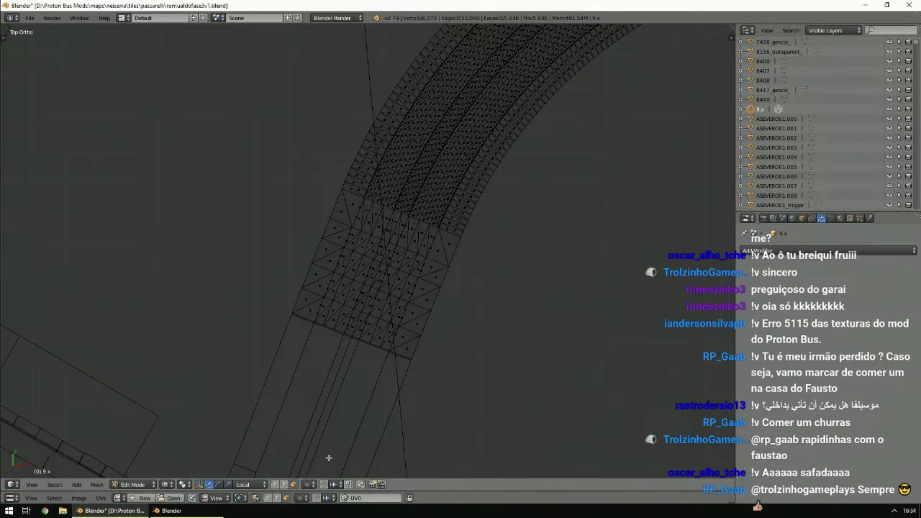
Select faces of the inner edge strip around the 9.x road's southern bend and extend the selection to their linked faces.
right_click(450, 256)
shift+right_click(465, 209)
shift+right_click(439, 280)
scroll(439, 276, down, 4)
ctrl+scroll(439, 276, up, 5)
shift+scroll(438, 276, up, 4)
key(ctrl+l)
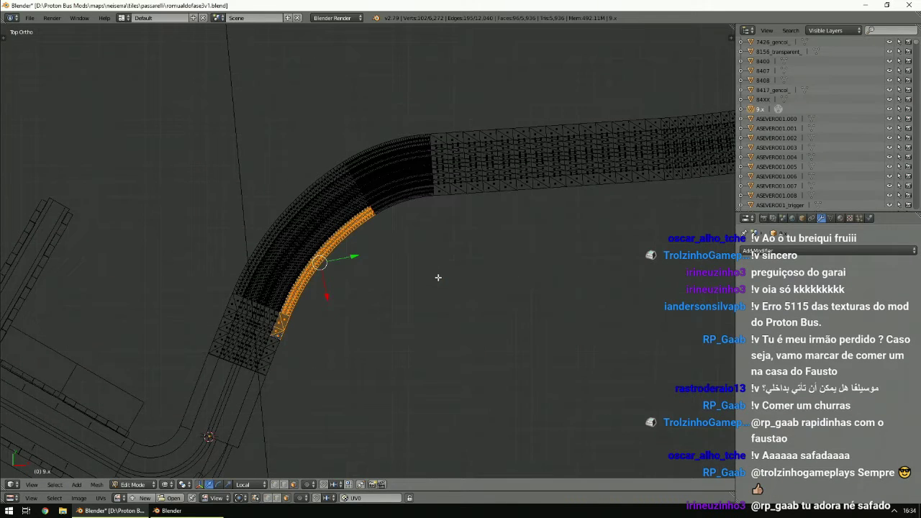
Add a face from the edge strip's southern straight piece to the selection.
shift+scroll(431, 278, down, 5)
ctrl+scroll(427, 275, down, 5)
scroll(426, 272, up, 7)
shift+right_click(468, 247)
scroll(465, 258, down, 3)
ctrl+scroll(465, 259, down, 3)
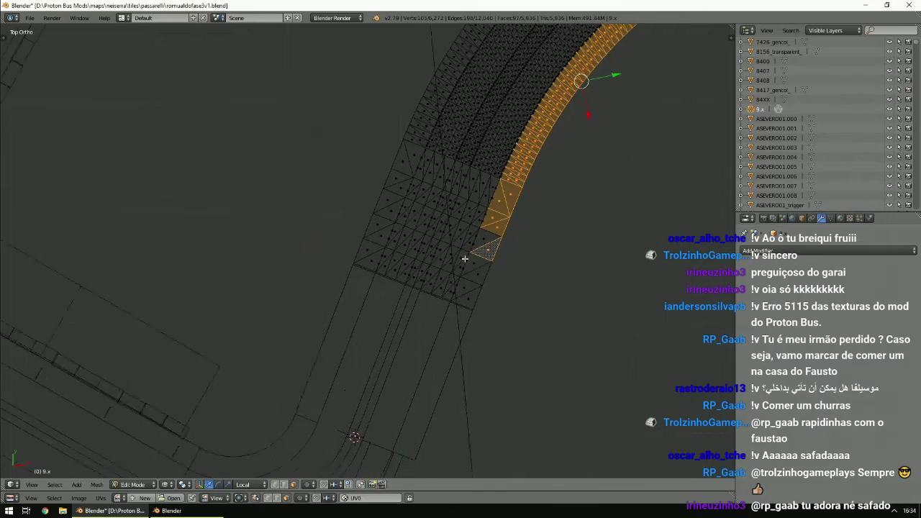
Add edge-strip faces from the end of the bend, the straight piece and the next curve, extending the selection to linked faces.
scroll(464, 259, down, 4)
ctrl+scroll(465, 259, up, 6)
scroll(465, 259, down, 2)
shift+scroll(465, 259, up, 5)
scroll(465, 261, up, 9)
shift+right_click(358, 197)
shift+right_click(446, 191)
scroll(406, 236, down, 7)
ctrl+scroll(406, 239, up, 9)
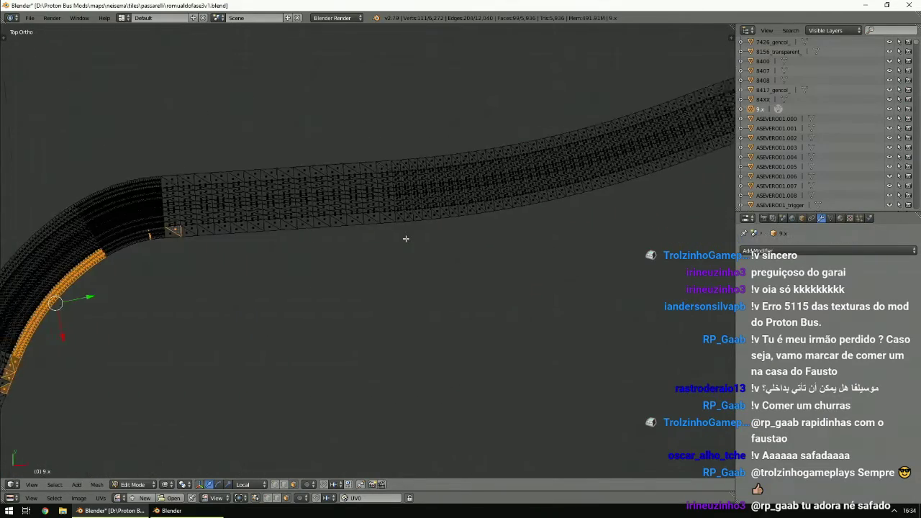
ctrl+scroll(406, 238, down, 1)
shift+right_click(480, 208)
key(ctrl+l)
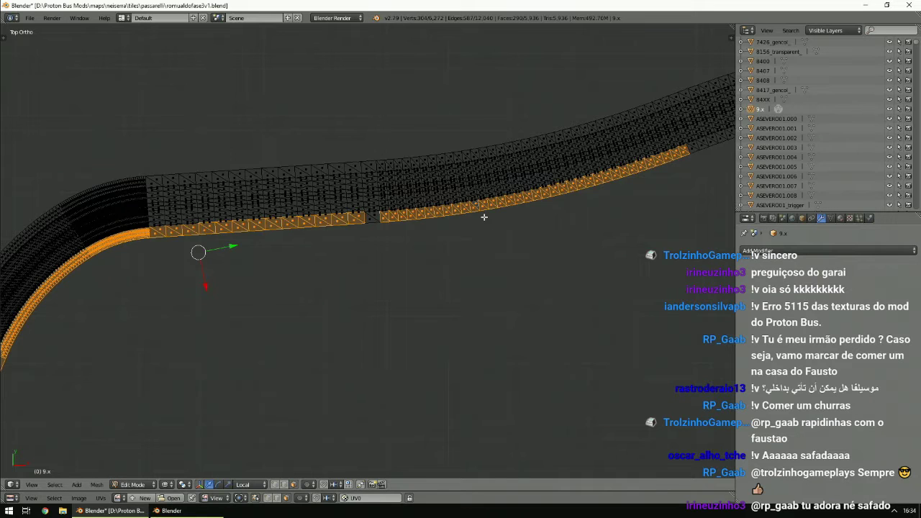
Add the faces bridging the gap in the southern edge strip and the linked strip piece farther east.
scroll(417, 221, up, 4)
shift+right_click(371, 152)
shift+right_click(371, 151)
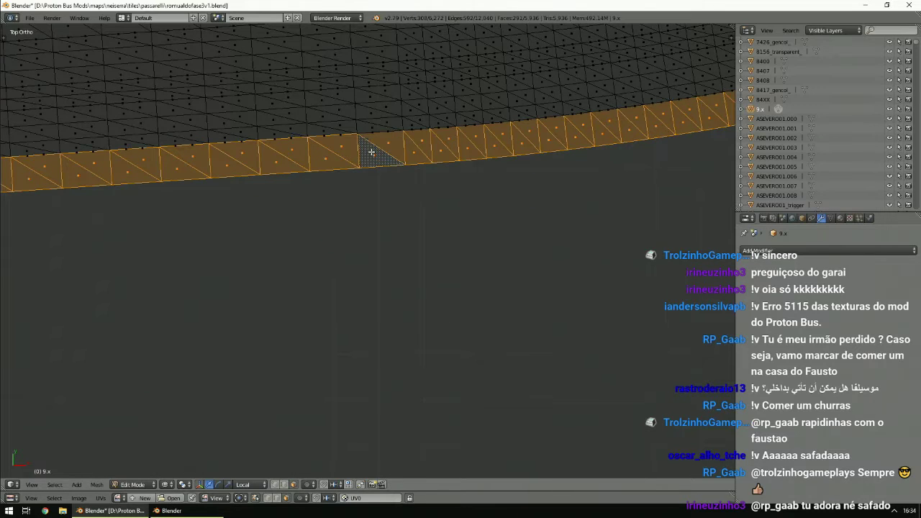
scroll(356, 154, down, 5)
scroll(353, 156, up, 3)
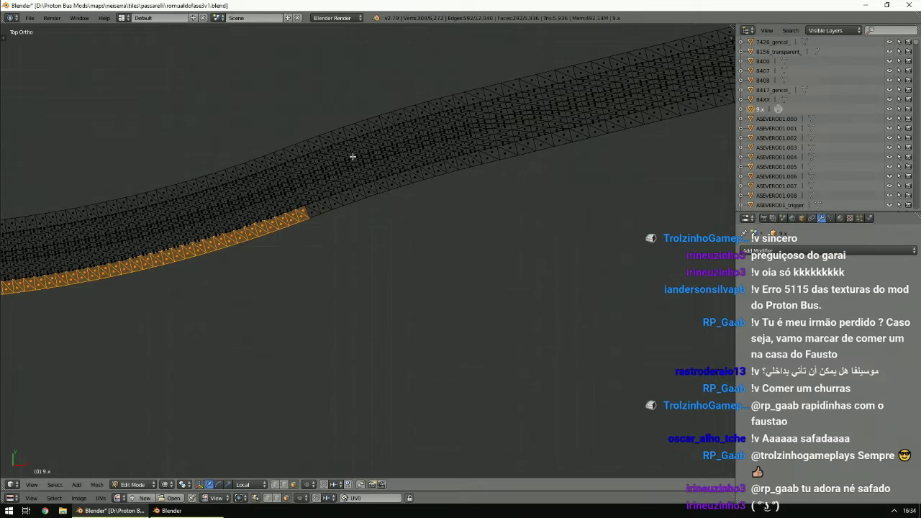
shift+right_click(405, 134)
key(ctrl+l)
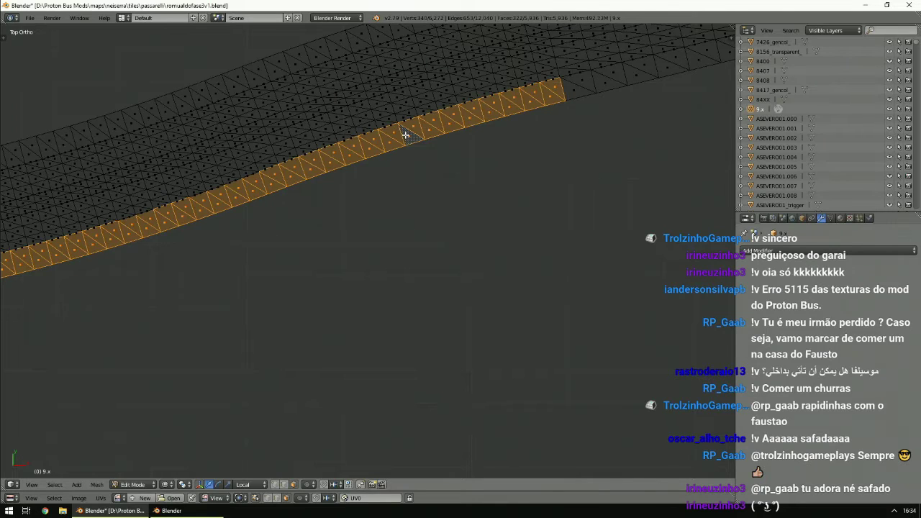
Add two more faces of the southern edge strip farther east and extend the selection to their linked pieces.
scroll(407, 141, down, 4)
scroll(415, 152, up, 1)
shift+right_click(288, 231)
shift+right_click(454, 193)
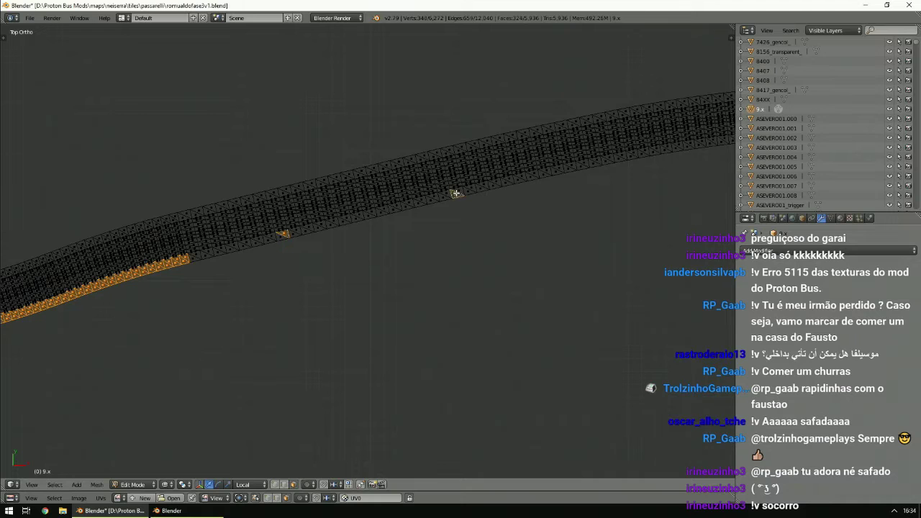
key(ctrl+l)
ctrl+scroll(458, 193, up, 20)
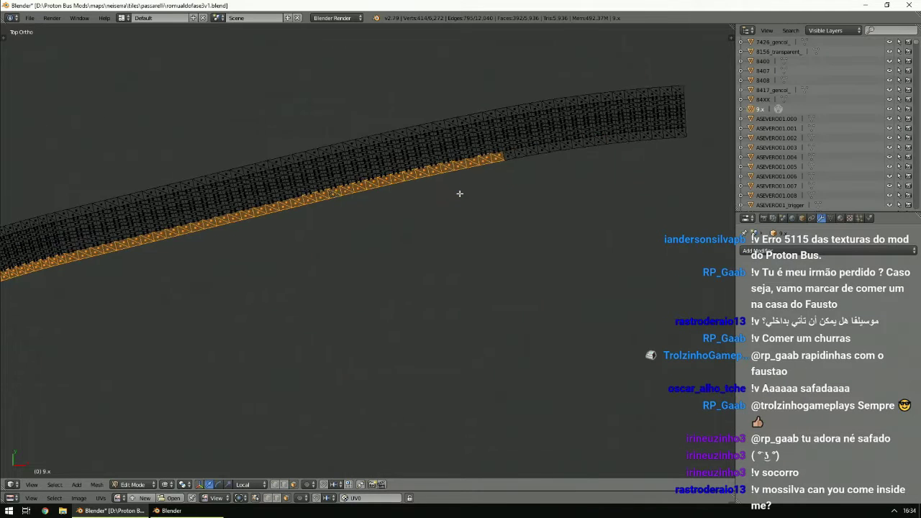
Add the last linked piece of the southern edge strip, reaching the road's eastern end.
scroll(457, 194, up, 3)
shift+right_click(393, 103)
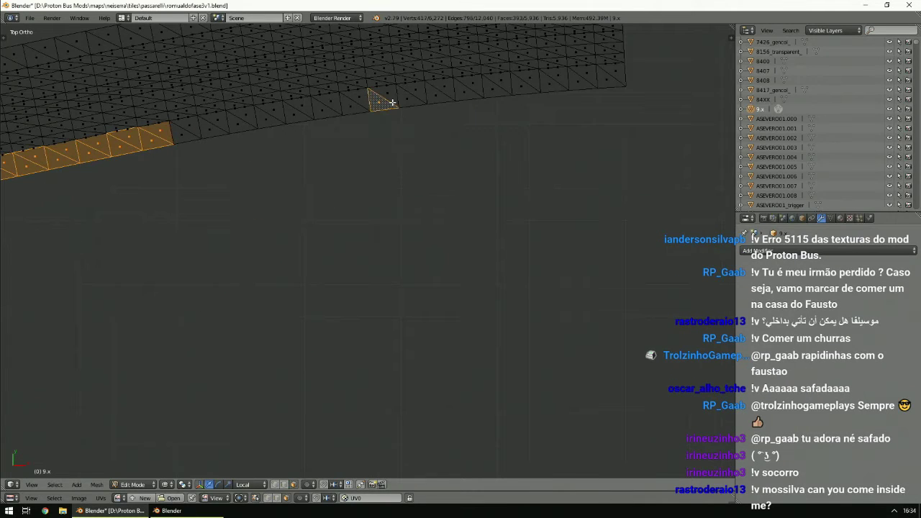
key(ctrl+l)
scroll(391, 132, down, 4)
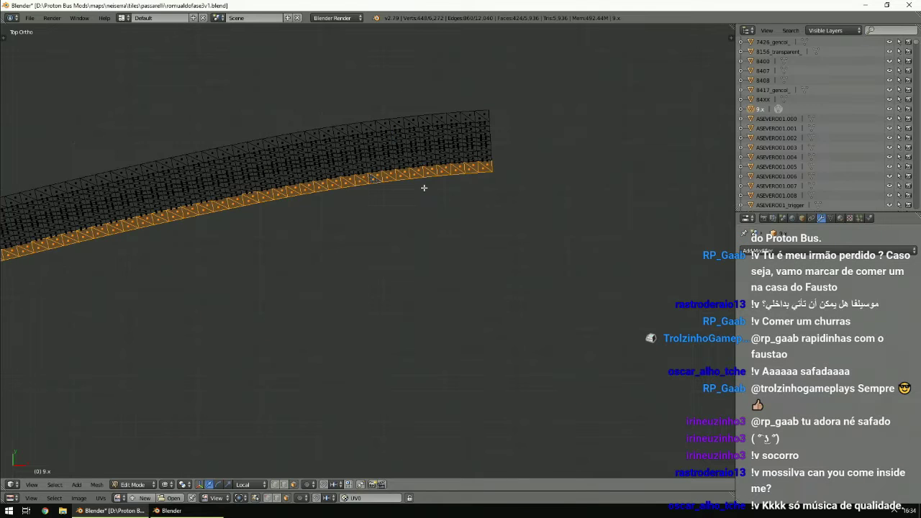
Add a narrow kerb face bordering the strip at the road's eastern end and another farther west, keeping the strip selected.
scroll(424, 188, up, 1)
scroll(424, 188, up, 5)
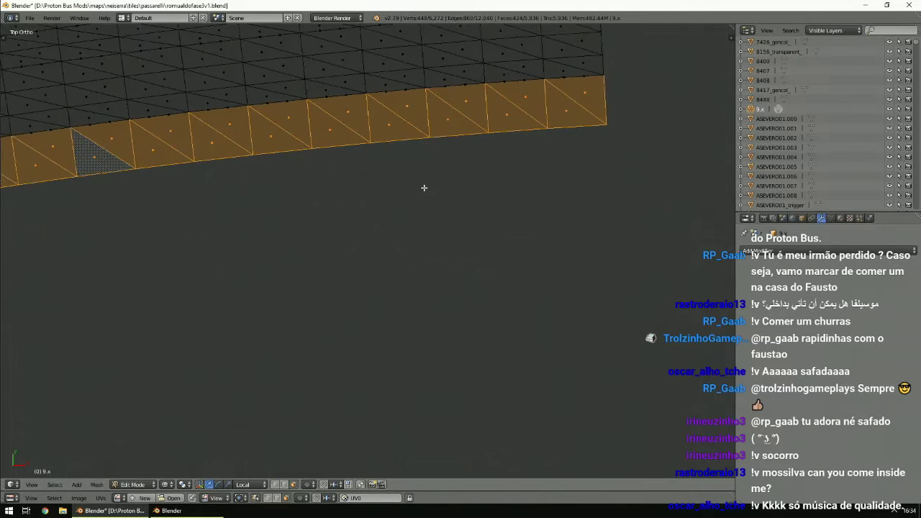
right_click(572, 163)
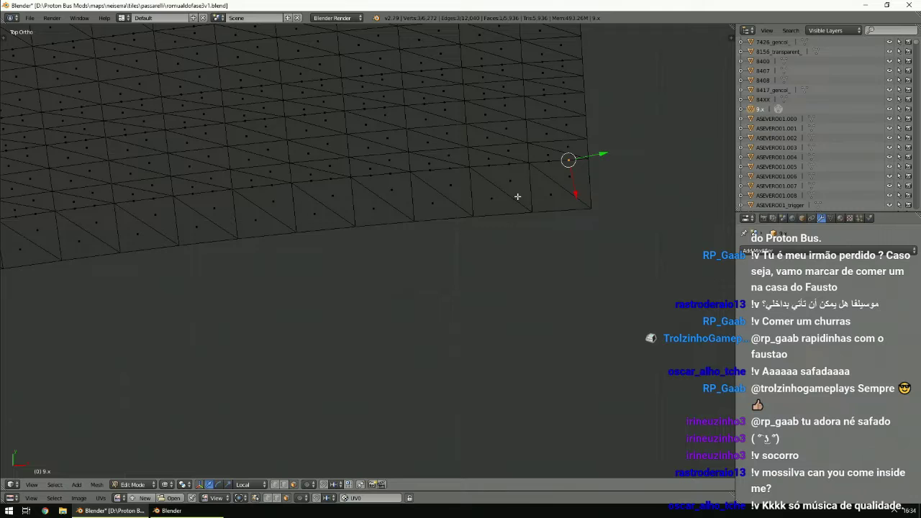
key(ctrl+z)
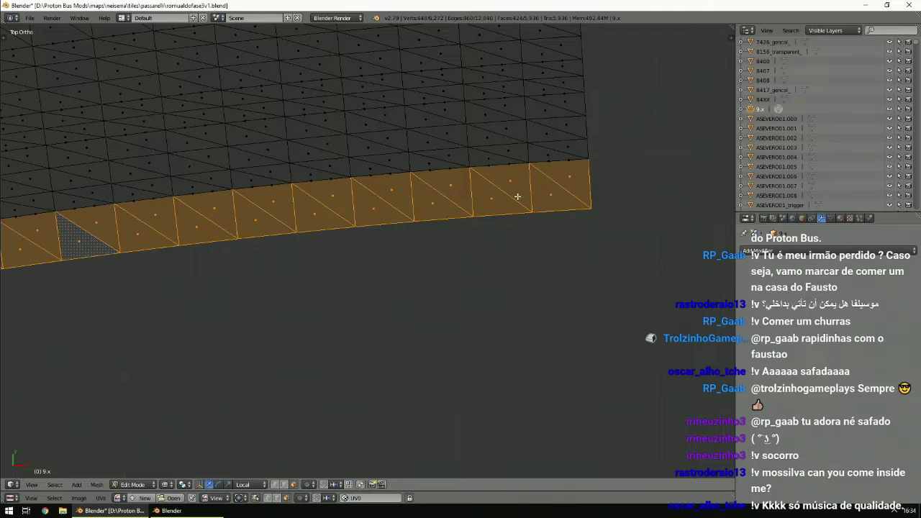
shift+right_click(572, 161)
scroll(526, 211, down, 7)
ctrl+scroll(526, 213, down, 5)
ctrl+scroll(525, 217, down, 7)
shift+scroll(525, 218, down, 4)
scroll(525, 218, up, 5)
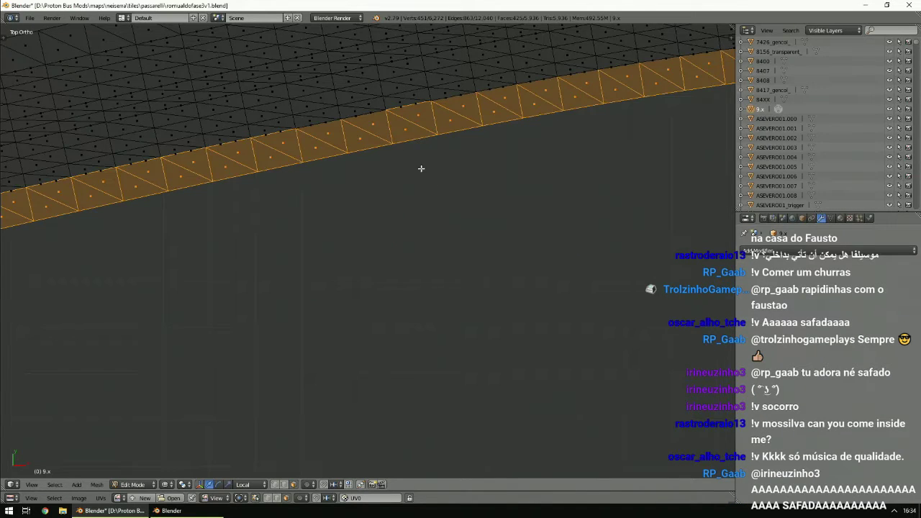
shift+right_click(372, 117)
Add narrow kerb faces from the next sections westward along the selected strip.
ctrl+scroll(365, 149, down, 20)
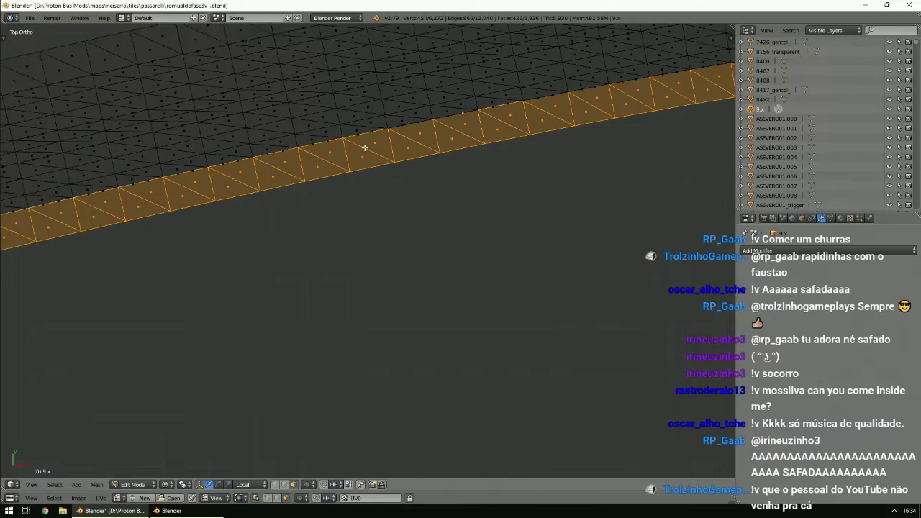
shift+right_click(346, 215)
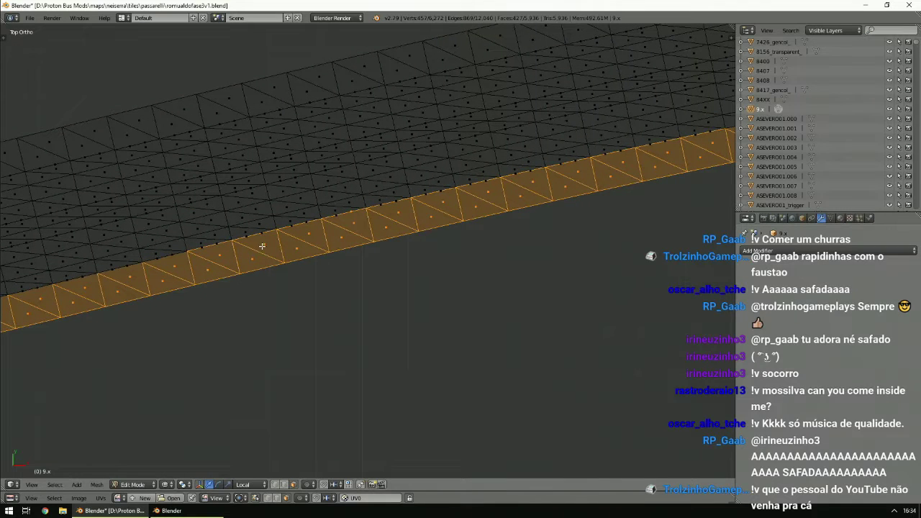
shift+right_click(202, 253)
shift+scroll(202, 254, up, 3)
ctrl+scroll(202, 253, down, 6)
shift+scroll(202, 254, down, 6)
ctrl+scroll(202, 254, down, 16)
shift+right_click(320, 267)
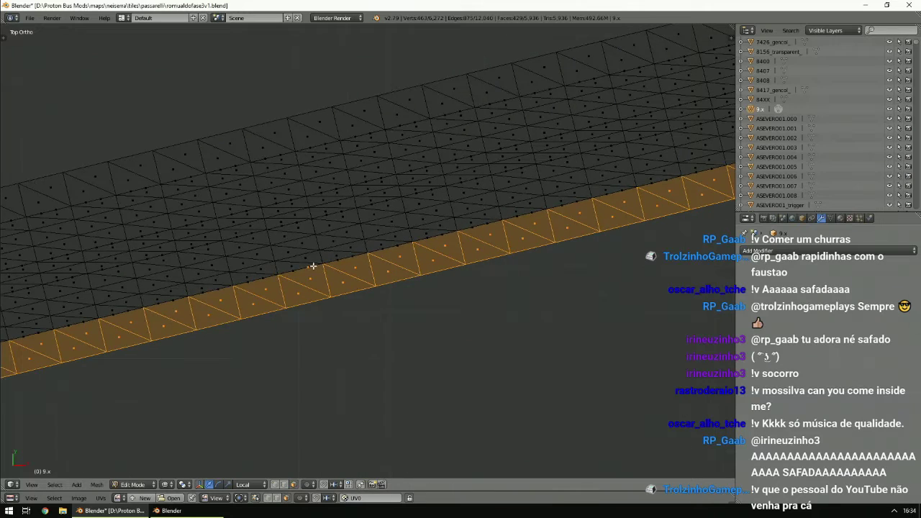
Add kerb faces from the remaining curved sections to the west and extend the selection to all their linked faces.
shift+scroll(312, 264, down, 3)
shift+right_click(346, 228)
shift+scroll(345, 232, down, 3)
shift+right_click(294, 207)
ctrl+scroll(293, 213, down, 19)
shift+scroll(292, 215, down, 3)
shift+scroll(292, 216, down, 3)
shift+right_click(319, 233)
key(ctrl+l)
scroll(319, 233, down, 4)
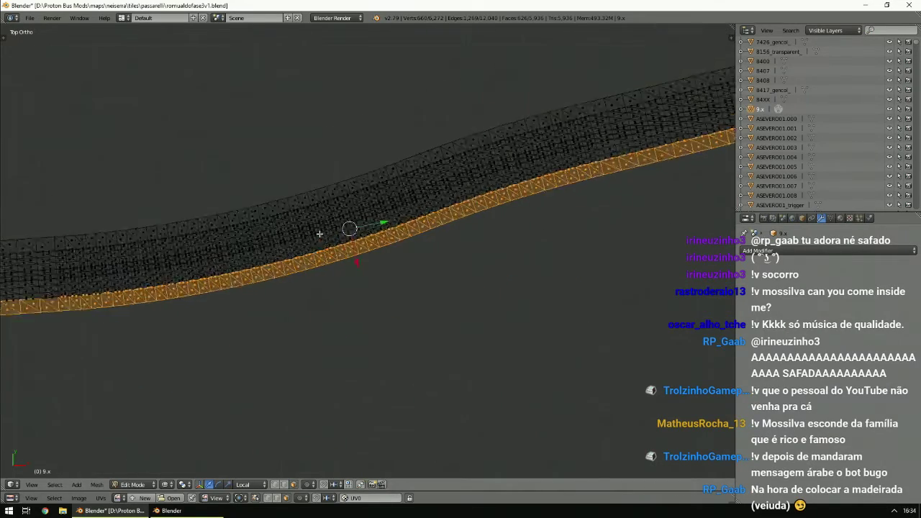
Examine the selected edge strip along the whole 9.x road in top view for kerb faces left out.
ctrl+scroll(320, 233, up, 5)
scroll(319, 234, down, 5)
scroll(320, 234, down, 3)
ctrl+scroll(320, 234, up, 7)
ctrl+alt+scroll(319, 234, up, 1)
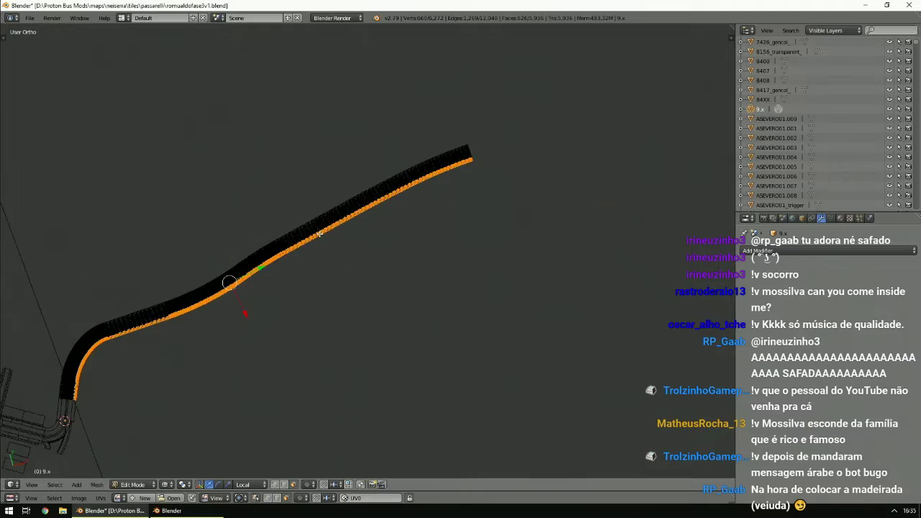
scroll(319, 234, up, 7)
key(KP_7)
ctrl+scroll(319, 234, up, 5)
shift+scroll(323, 234, up, 10)
scroll(323, 234, up, 3)
scroll(323, 234, up, 5)
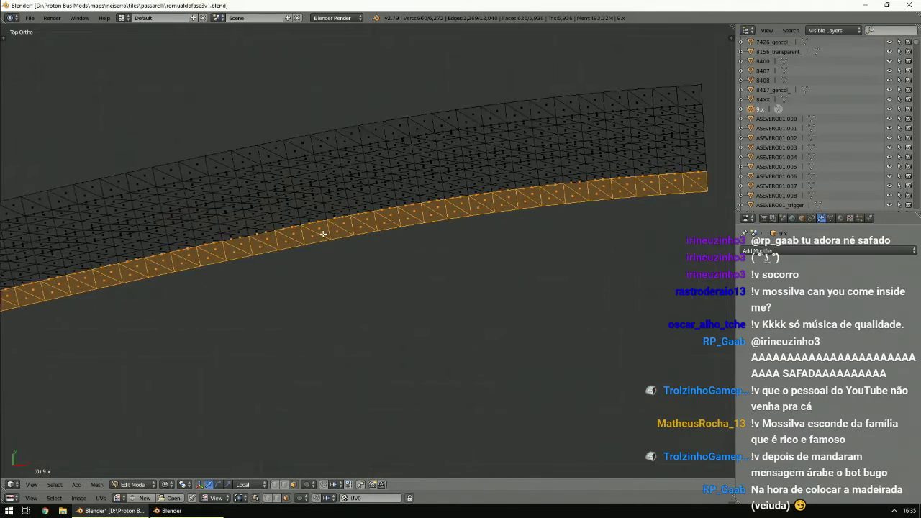
scroll(323, 234, up, 2)
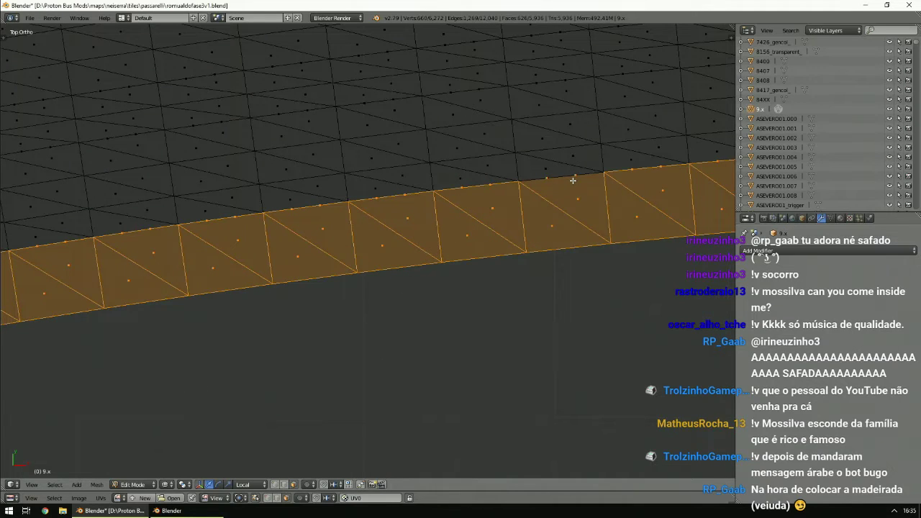
Add the missing narrow kerb piece along the straight section and its linked faces to the selection.
scroll(528, 269, down, 10)
scroll(527, 272, up, 10)
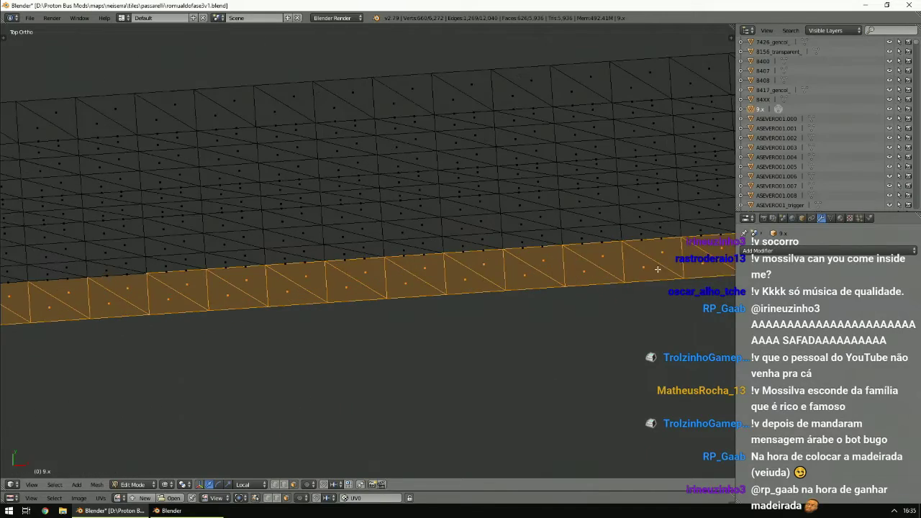
shift+right_click(663, 240)
key(ctrl+l)
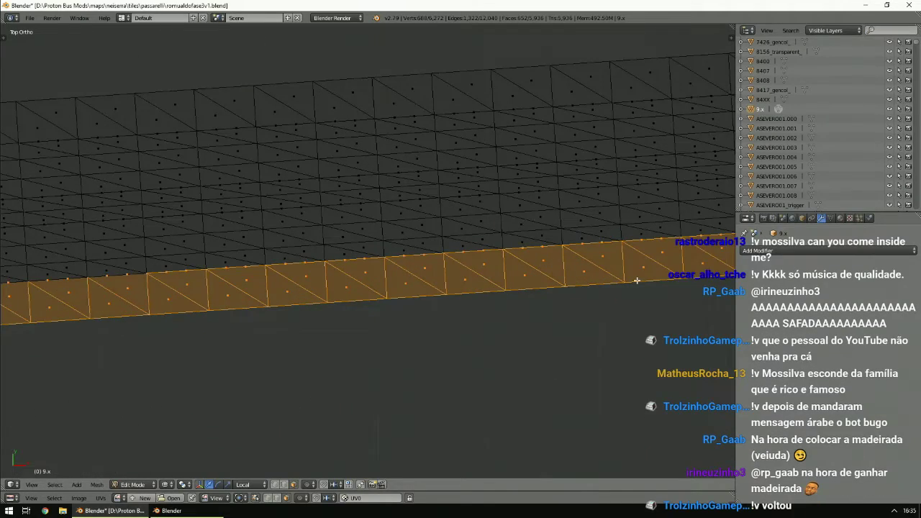
Add the narrow kerb faces along the inside of the southern bend, including their linked faces, to the selection.
scroll(570, 288, down, 5)
ctrl+scroll(569, 287, down, 10)
shift+scroll(569, 288, down, 4)
scroll(568, 287, up, 6)
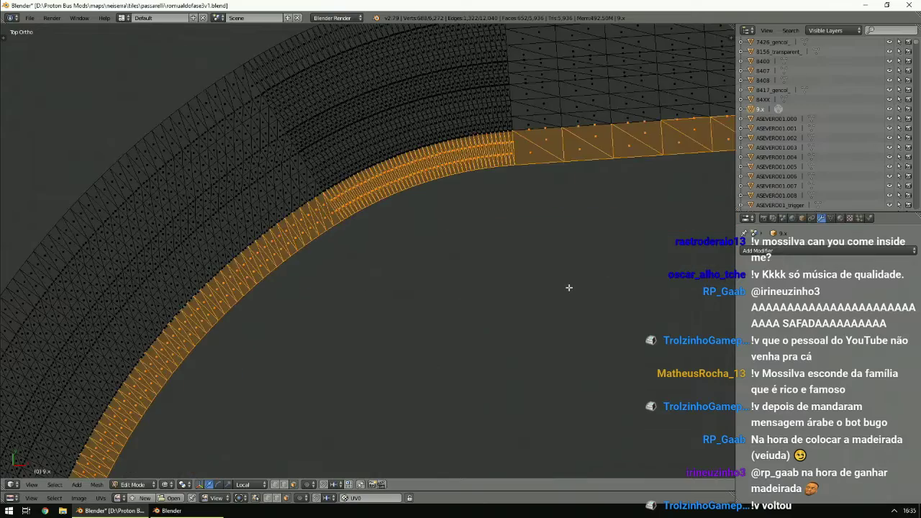
ctrl+scroll(560, 275, up, 9)
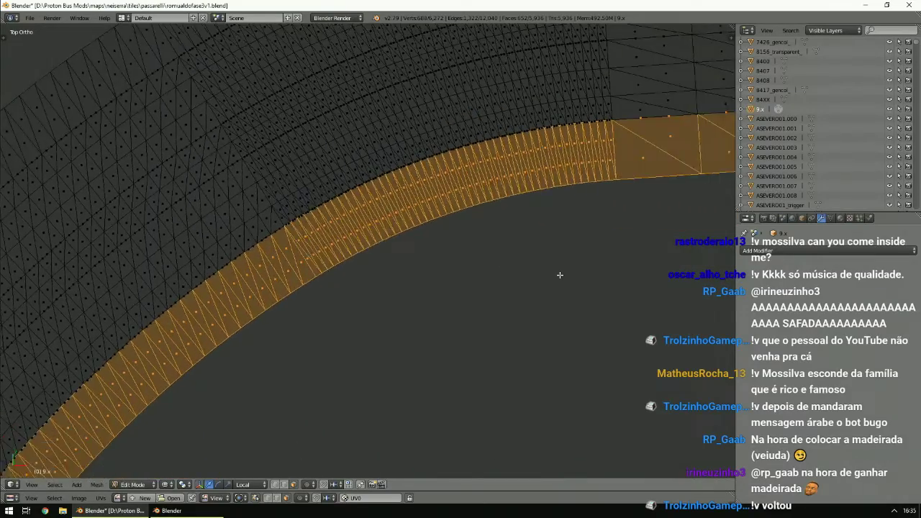
shift+scroll(561, 275, up, 4)
scroll(561, 275, up, 4)
shift+right_click(661, 114)
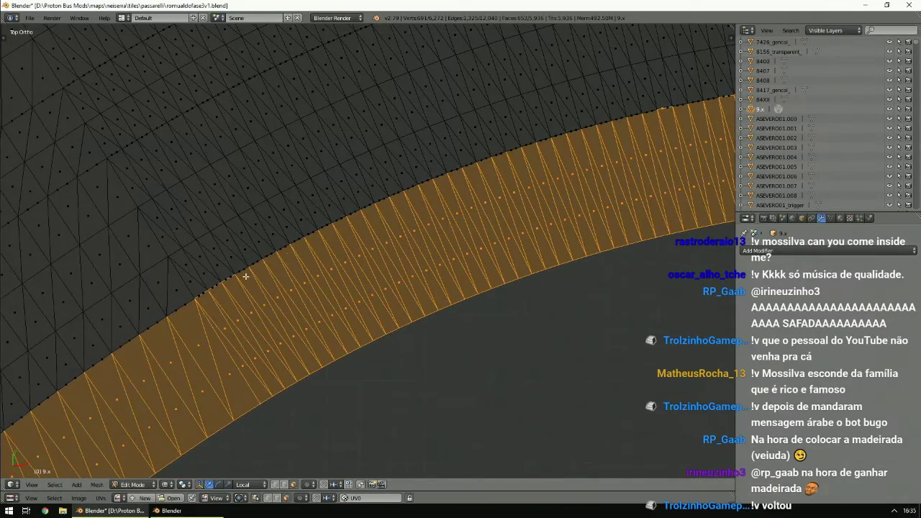
alt+shift+right_click(175, 318)
Examine the selected strip and kerb from the bend down to the road's southern end for missing faces.
scroll(189, 315, down, 5)
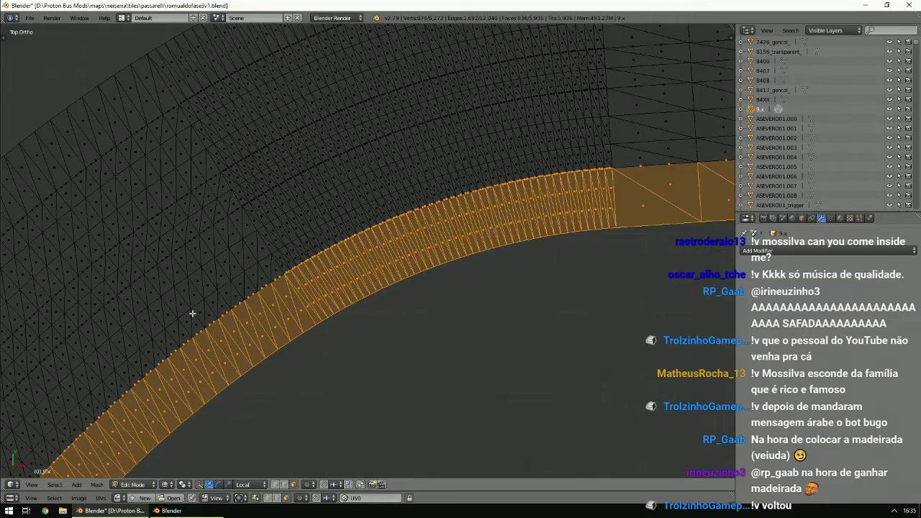
scroll(313, 317, up, 2)
scroll(314, 324, down, 2)
scroll(316, 341, up, 2)
scroll(316, 341, up, 4)
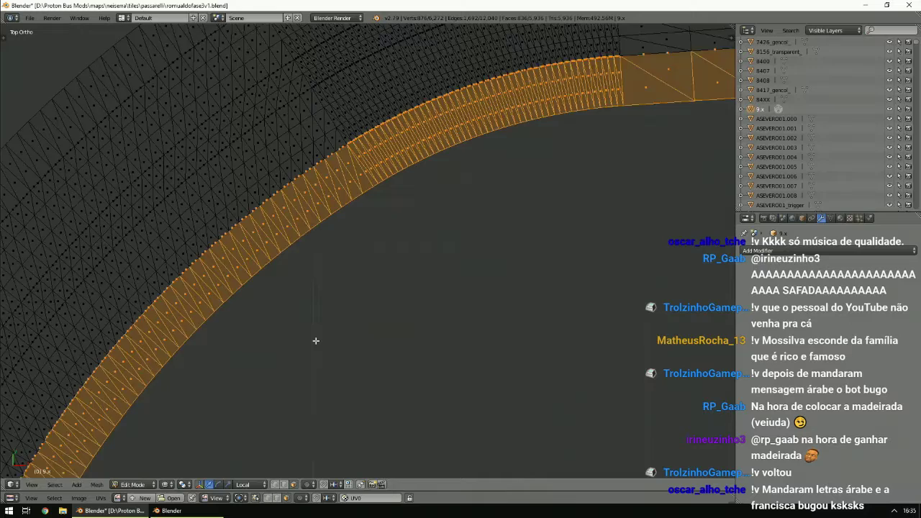
scroll(316, 341, down, 3)
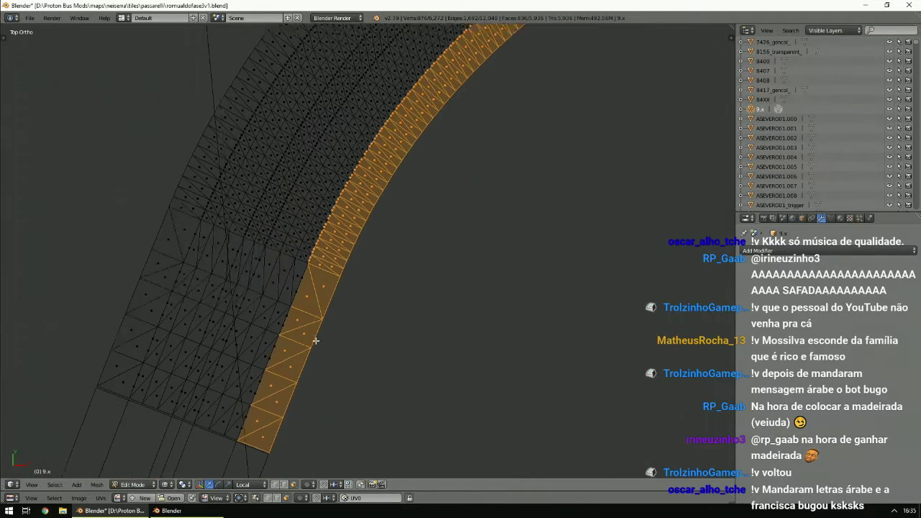
scroll(315, 341, up, 1)
scroll(323, 350, down, 1)
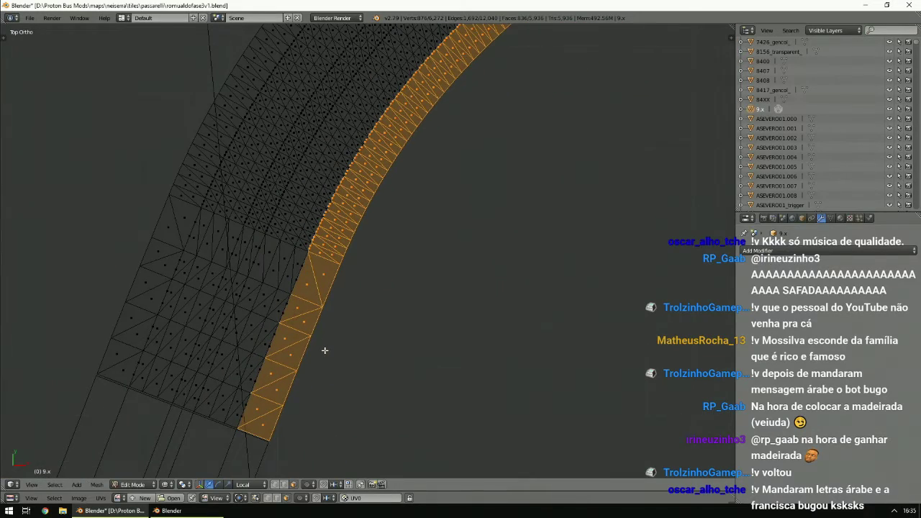
scroll(329, 359, up, 6)
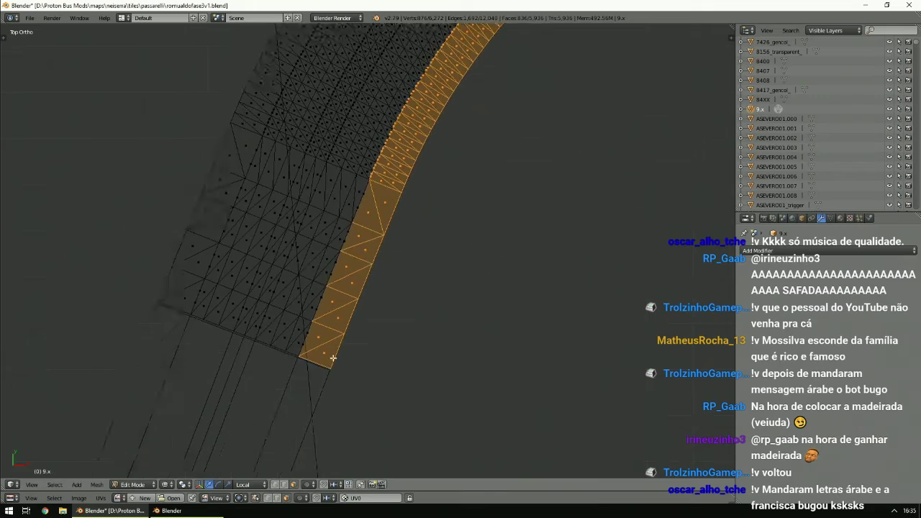
Add the missing narrow kerb faces on the straight section east of the southern bend to the selection.
scroll(382, 252, down, 4)
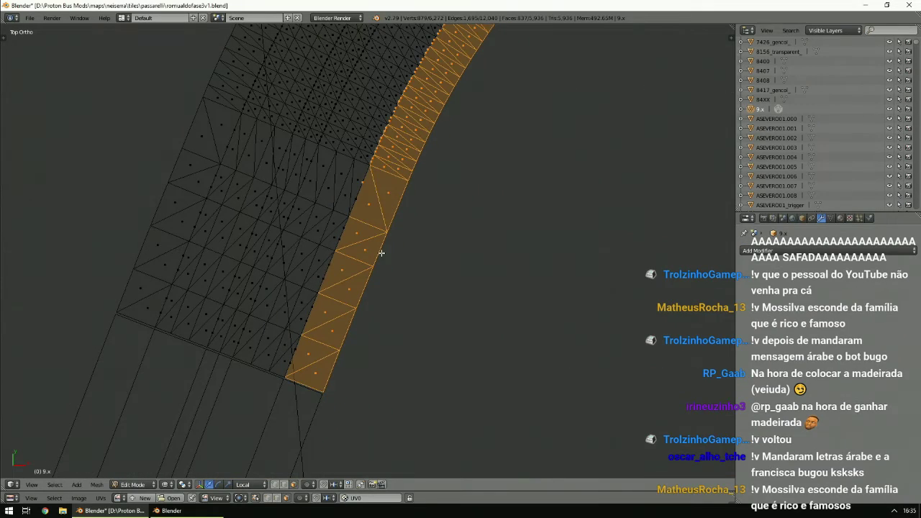
scroll(382, 259, down, 8)
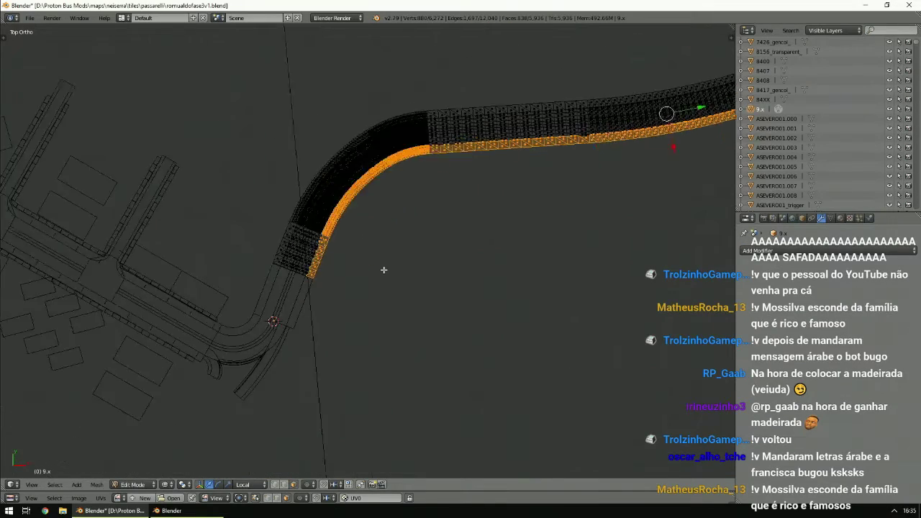
shift+middle_drag(383, 270, 260, 354)
scroll(384, 270, up, 6)
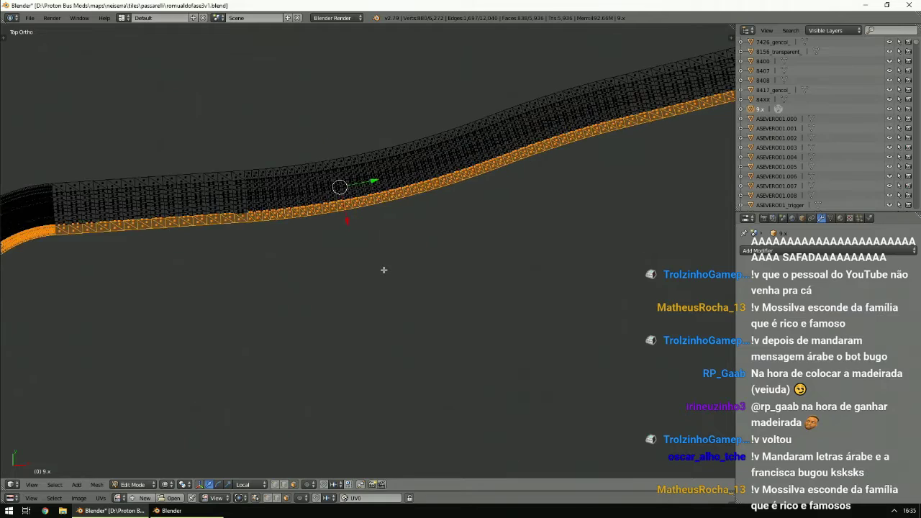
scroll(384, 270, up, 3)
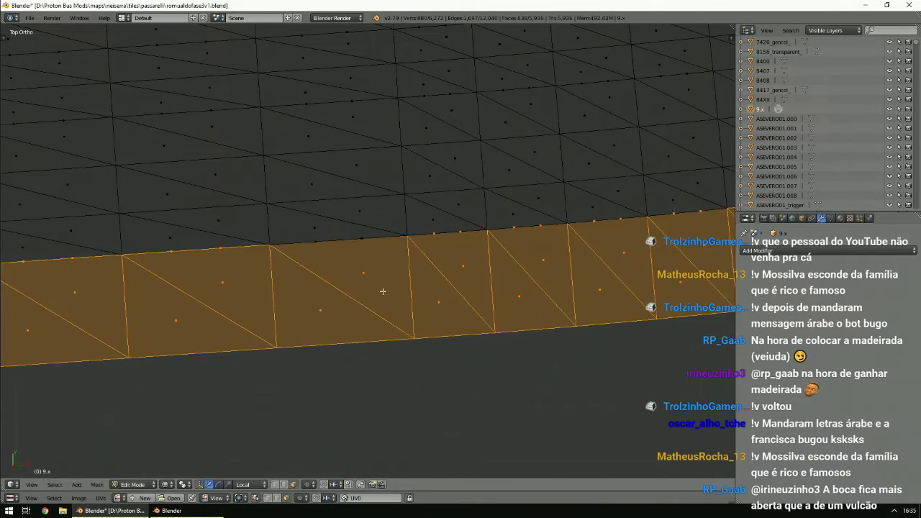
shift+right_click(360, 241)
scroll(381, 290, down, 8)
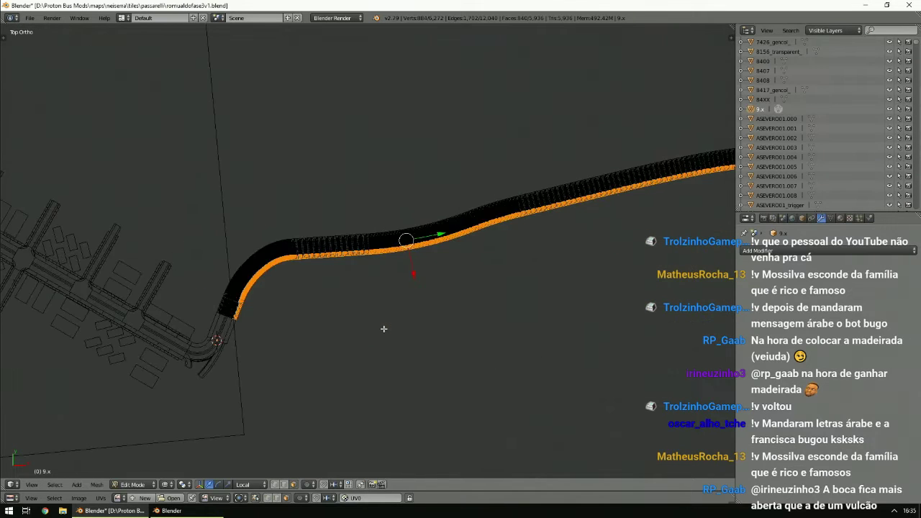
Check the selected strip up to the road's eastern end and separate the selection into its own object.
scroll(384, 329, up, 6)
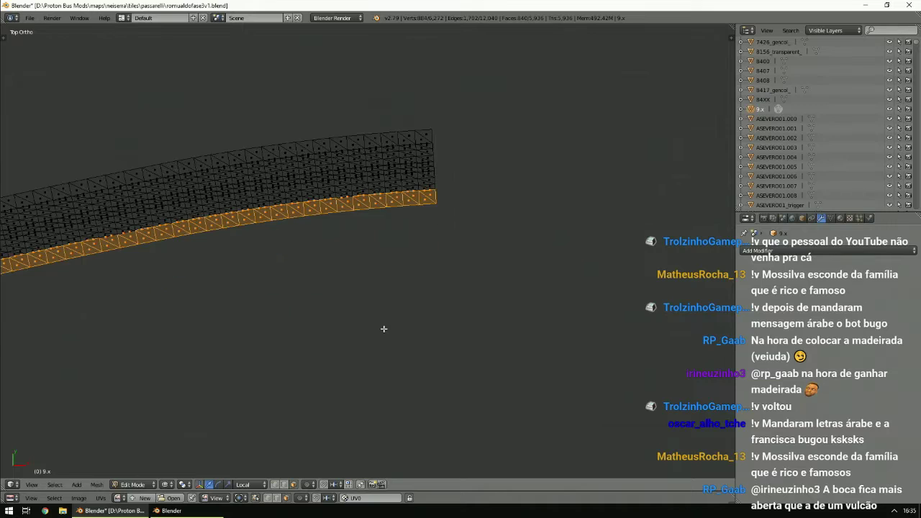
scroll(384, 329, up, 5)
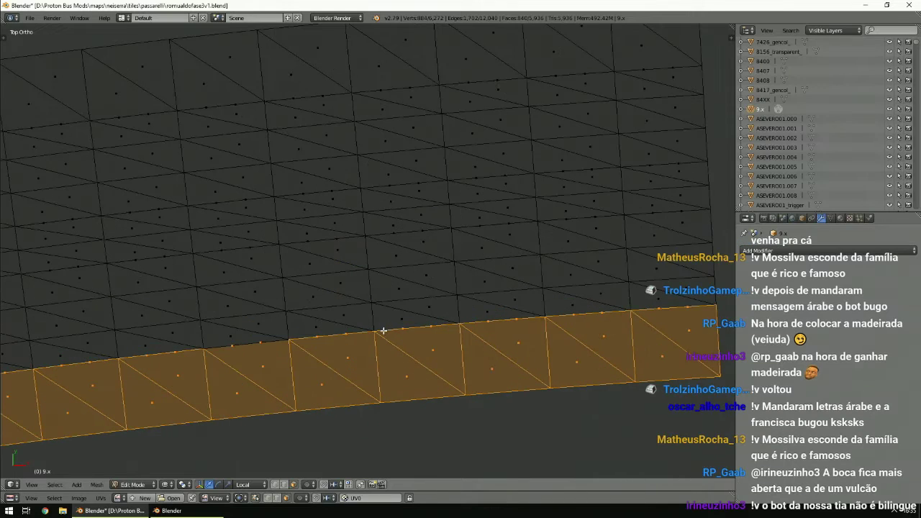
scroll(383, 331, down, 8)
scroll(363, 307, up, 5)
key(p)
click(363, 307)
scroll(362, 309, down, 6)
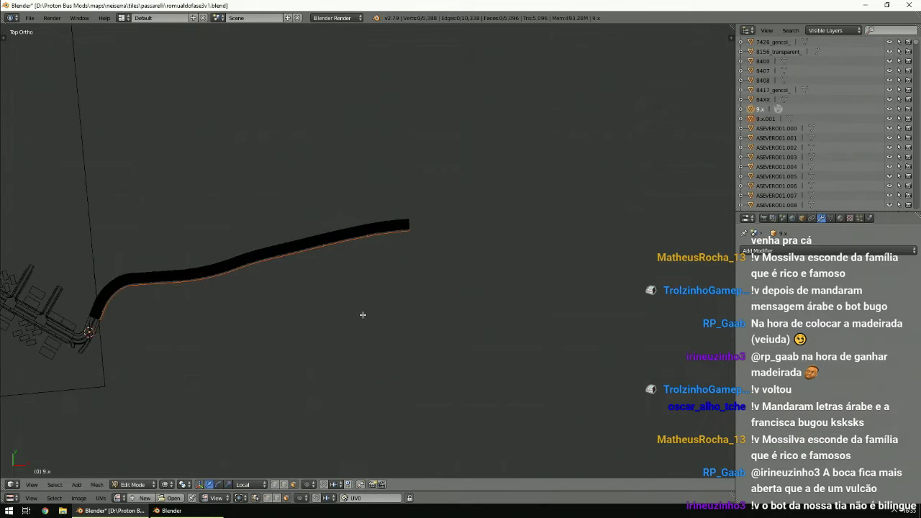
Select a northern edge strip face at the road's eastern end and add outer edge faces near the southern end.
scroll(363, 314, up, 10)
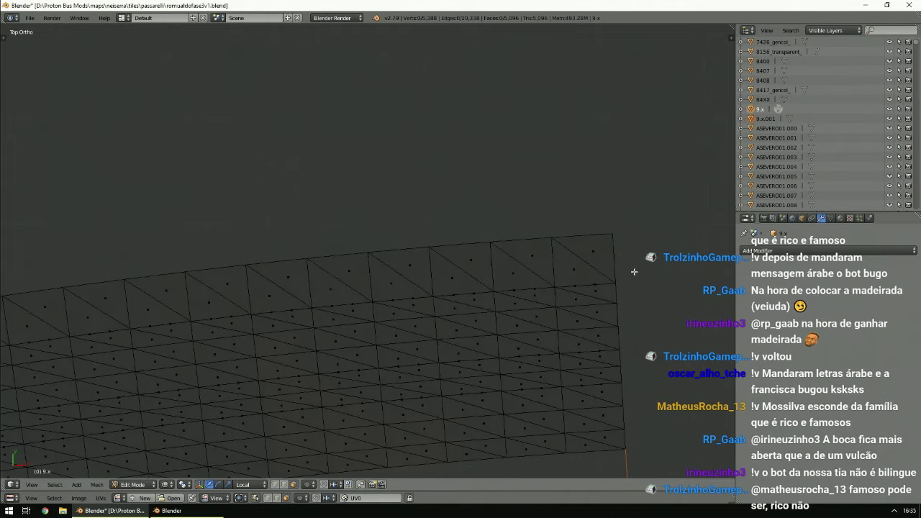
right_click(600, 245)
scroll(542, 286, down, 15)
ctrl+scroll(542, 287, down, 11)
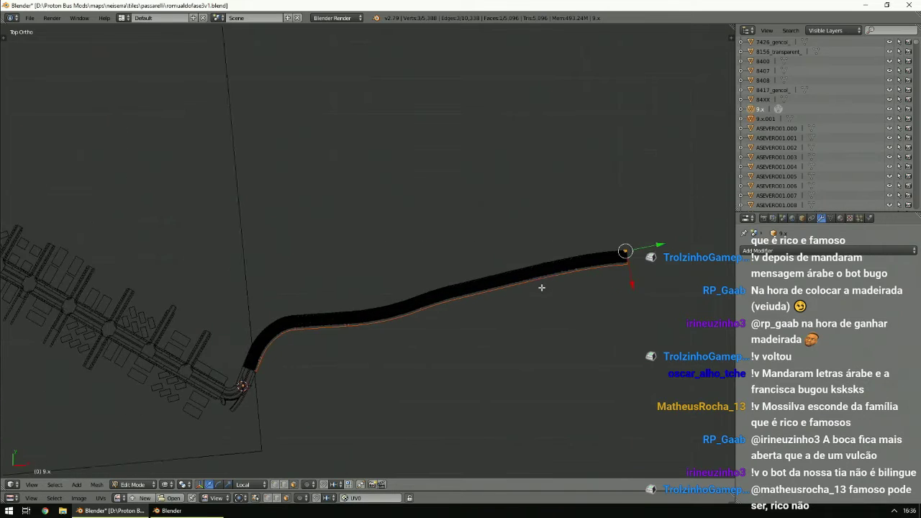
scroll(542, 288, up, 10)
shift+right_click(386, 252)
shift+right_click(426, 149)
Extend the selection to the linked edge strip faces along the outside of the southern bend.
scroll(389, 250, down, 4)
ctrl+scroll(388, 251, up, 7)
shift+scroll(399, 249, up, 12)
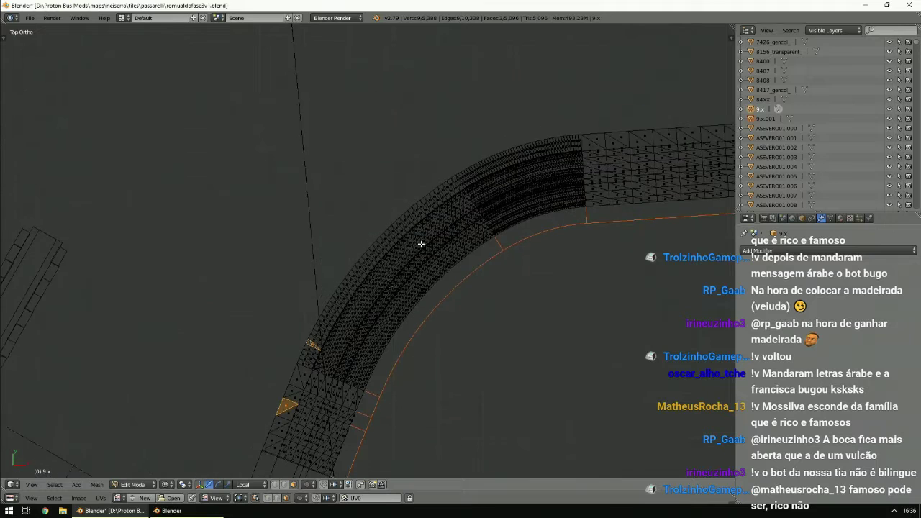
scroll(409, 247, up, 1)
alt+shift+right_click(507, 148)
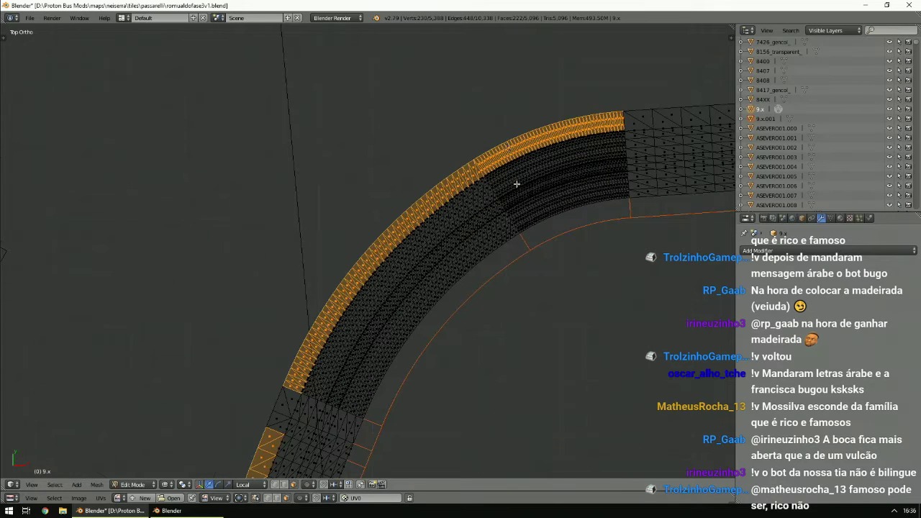
Add the remaining outer edge strip faces and linked narrow kerb faces of the road's southern end section to the selection.
shift+scroll(465, 238, down, 9)
ctrl+scroll(465, 238, down, 5)
shift+scroll(465, 240, down, 6)
scroll(465, 238, up, 7)
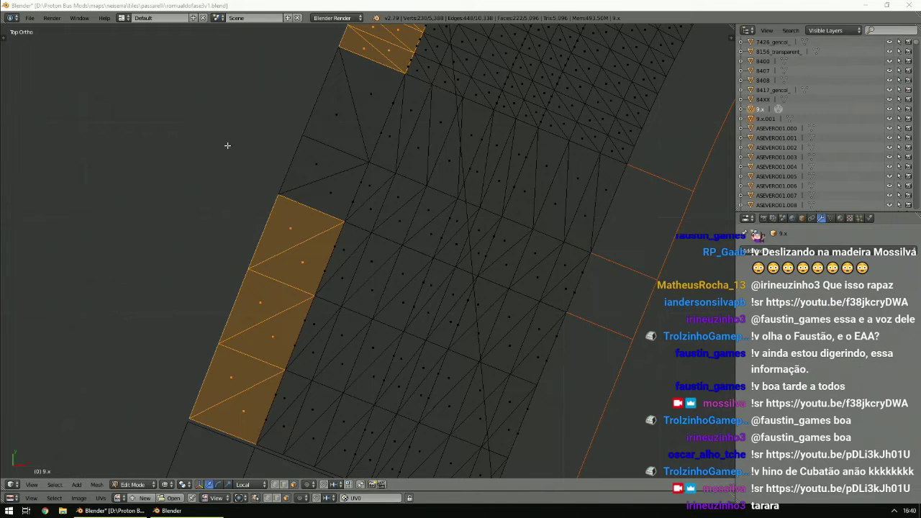
right_click(317, 166)
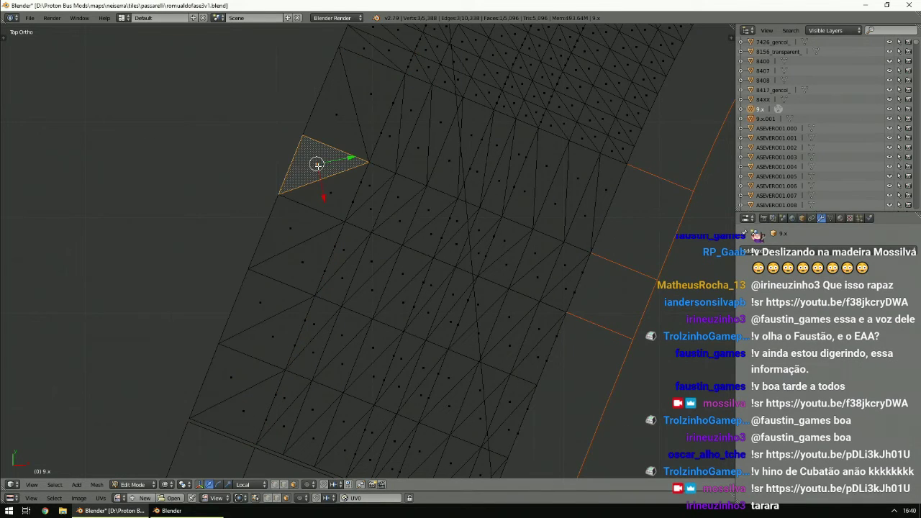
key(ctrl+z)
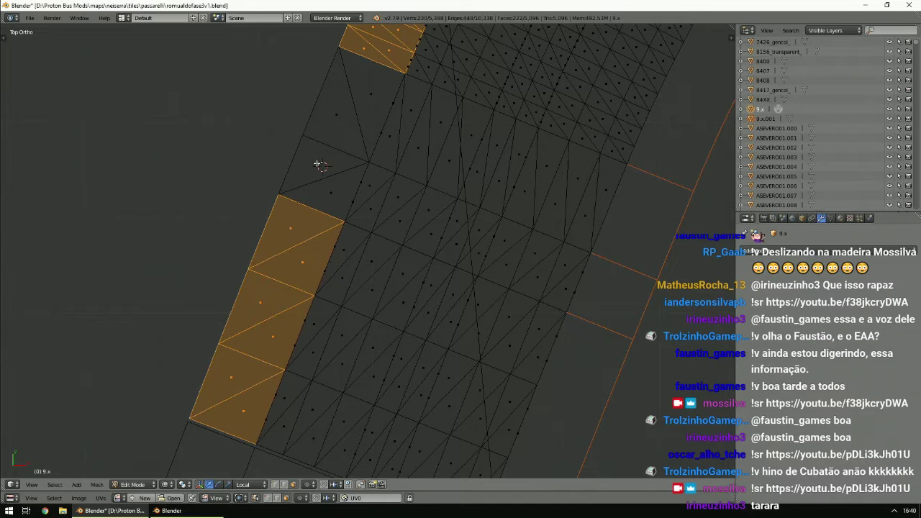
shift+right_click(317, 166)
shift+right_click(352, 205)
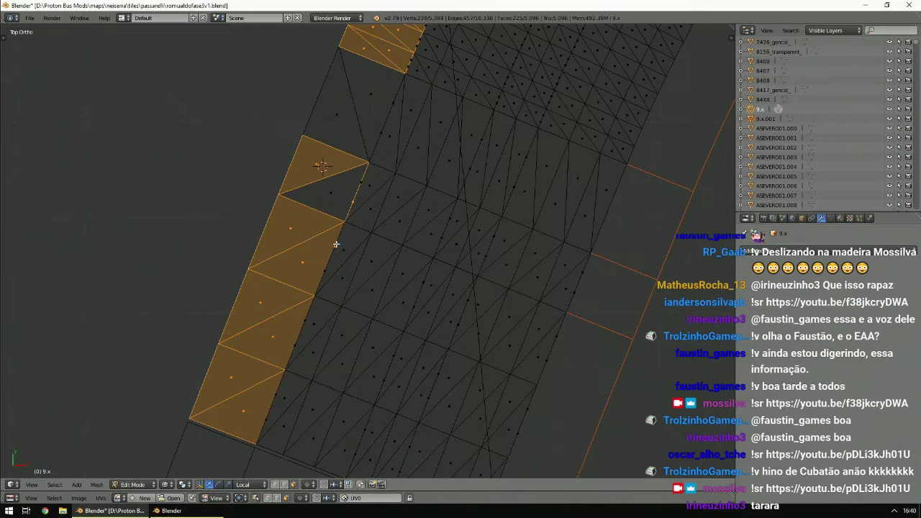
key(l)
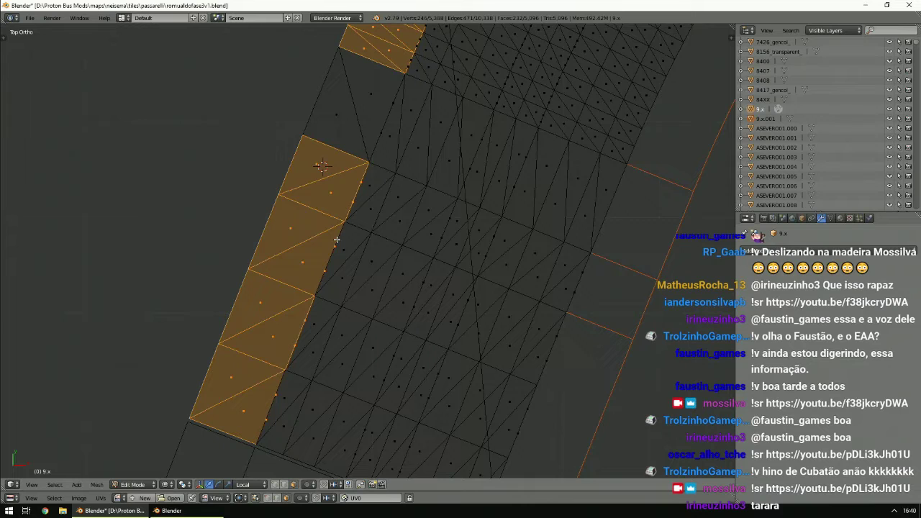
Add the wedge-shaped edge and kerb faces joining the southern end section to the outer bend to the selection.
shift+right_click(372, 93)
shift+right_click(384, 130)
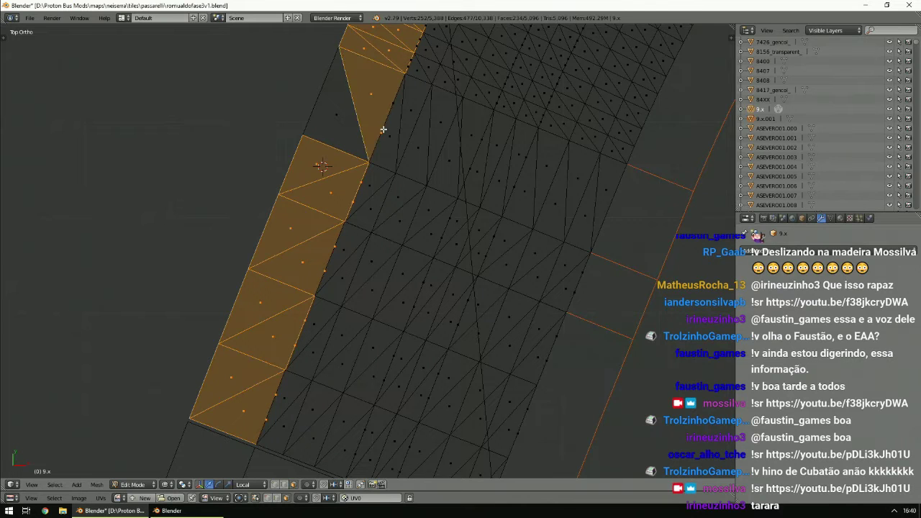
shift+right_click(380, 129)
scroll(384, 161, down, 4)
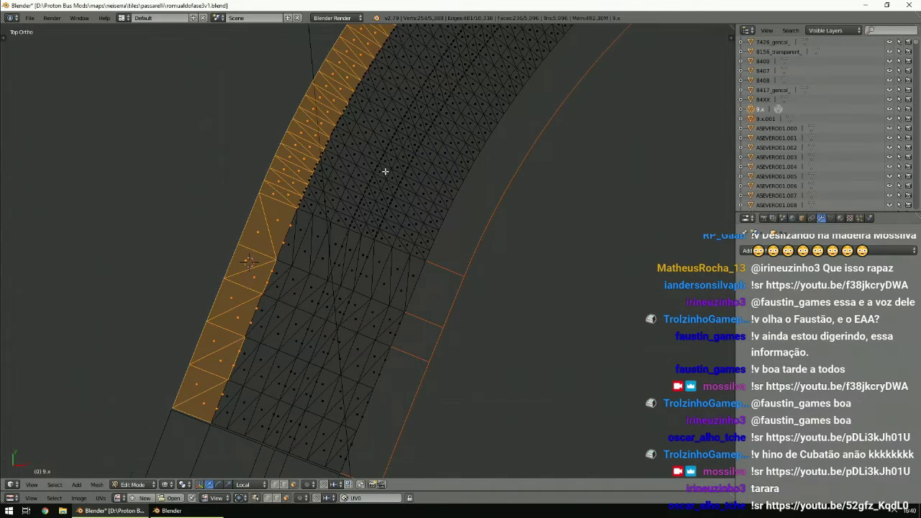
Add the narrow kerb faces along the lower part of the outer bend, including their linked faces, to the selection.
scroll(385, 171, down, 2)
scroll(385, 171, up, 6)
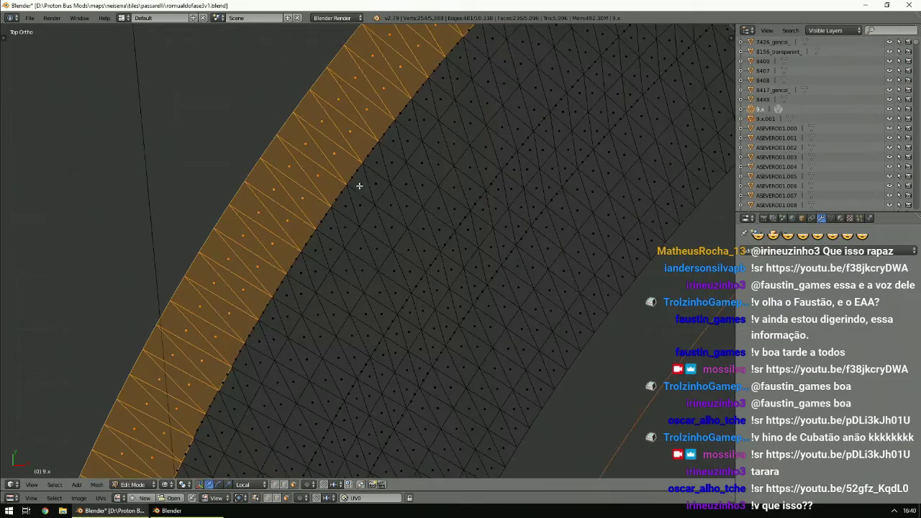
shift+right_click(356, 175)
scroll(326, 212, down, 5)
shift+middle_drag(403, 190, 321, 217)
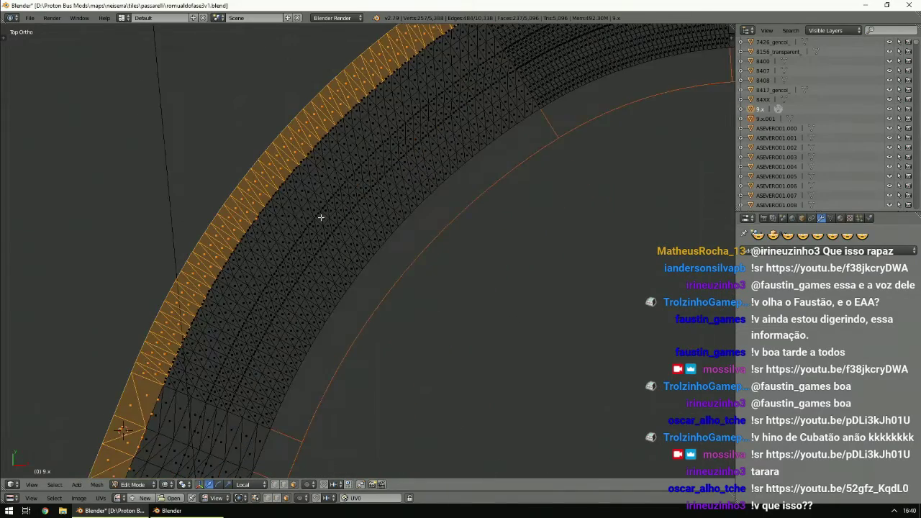
shift+scroll(333, 207, up, 6)
key(ctrl+KP_Add)
ctrl+scroll(333, 207, up, 13)
shift+scroll(333, 207, up, 4)
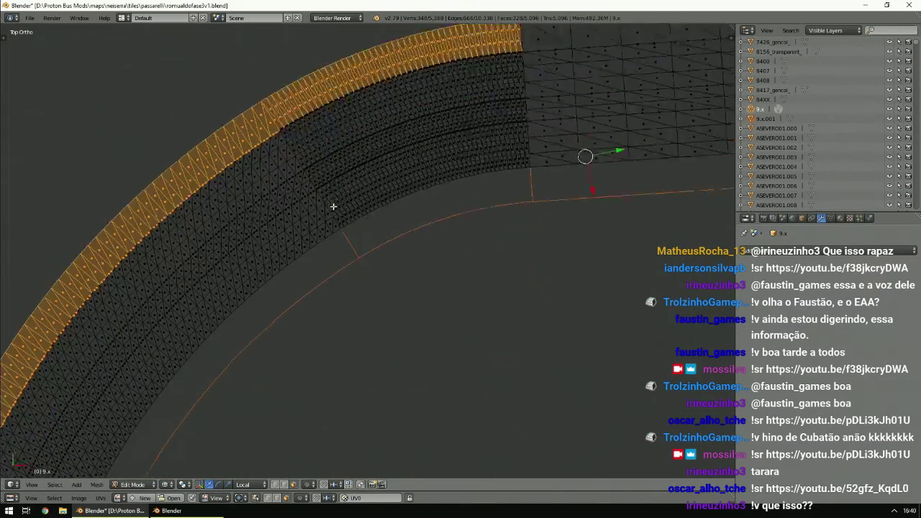
Add the linked narrow kerb faces along the upper part of the outer bend to the selection.
scroll(333, 207, up, 3)
shift+right_click(400, 148)
key(ctrl+l)
scroll(399, 149, down, 4)
ctrl+scroll(398, 149, up, 16)
scroll(398, 150, up, 1)
shift+scroll(401, 155, up, 3)
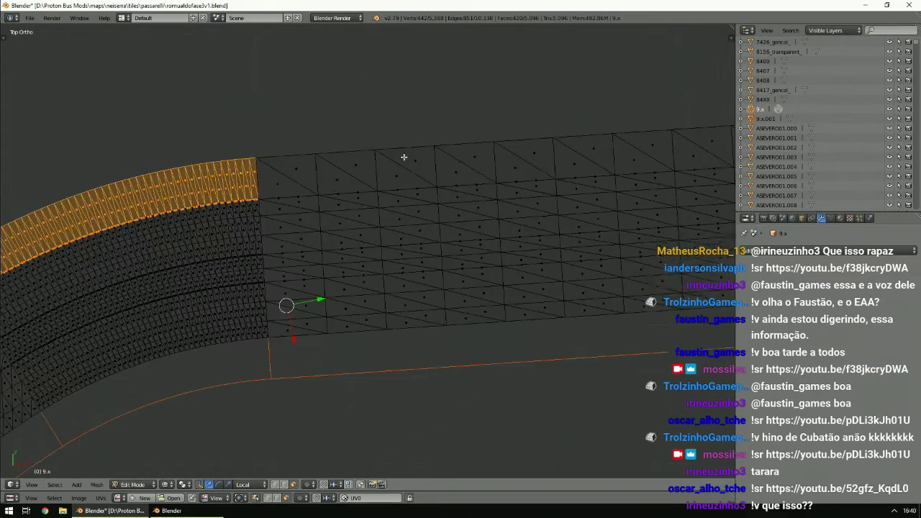
Add the linked northern edge strip and kerb faces of the straight section after the bend to the selection.
shift+right_click(401, 174)
key(ctrl+l)
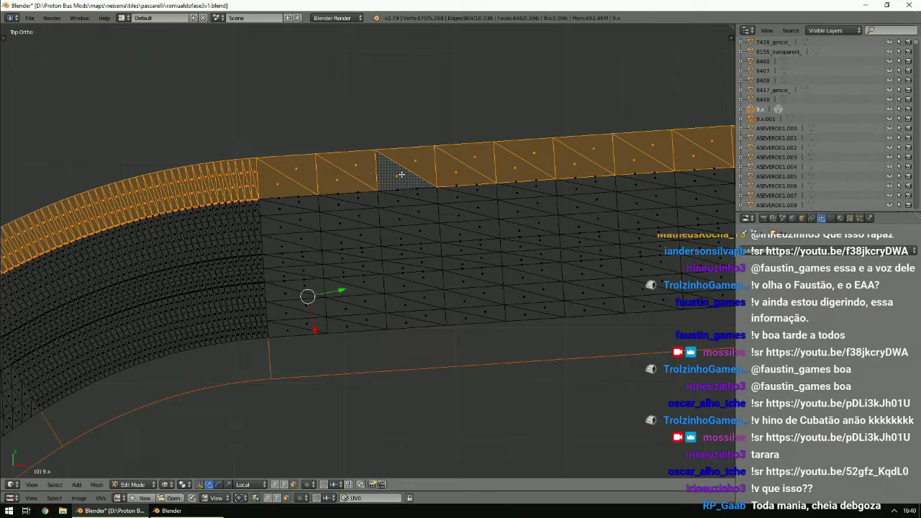
shift+right_click(414, 187)
key(ctrl+l)
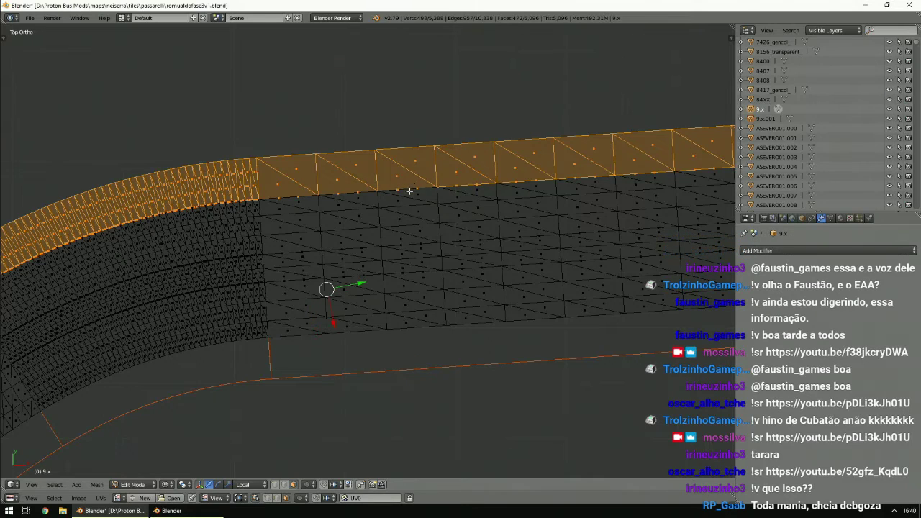
Add the next curved section's northern edge strip, the two gap faces before it and the linked kerb to the selection.
scroll(407, 195, down, 2)
ctrl+scroll(409, 196, right, 5)
scroll(408, 197, up, 6)
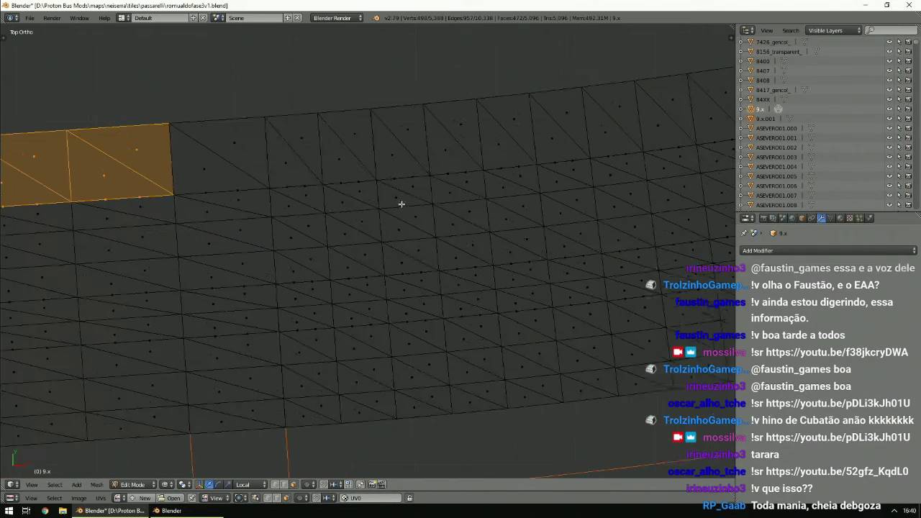
shift+right_click(360, 136)
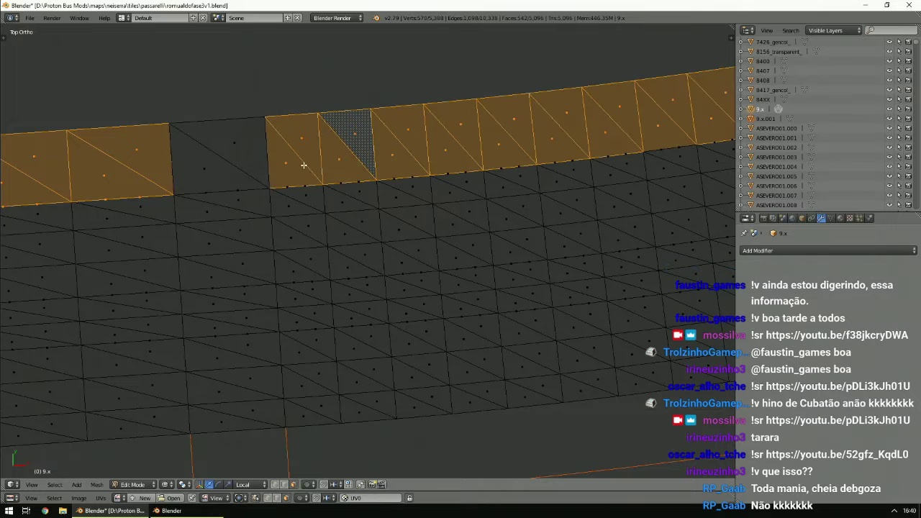
shift+right_click(240, 149)
shift+right_click(238, 186)
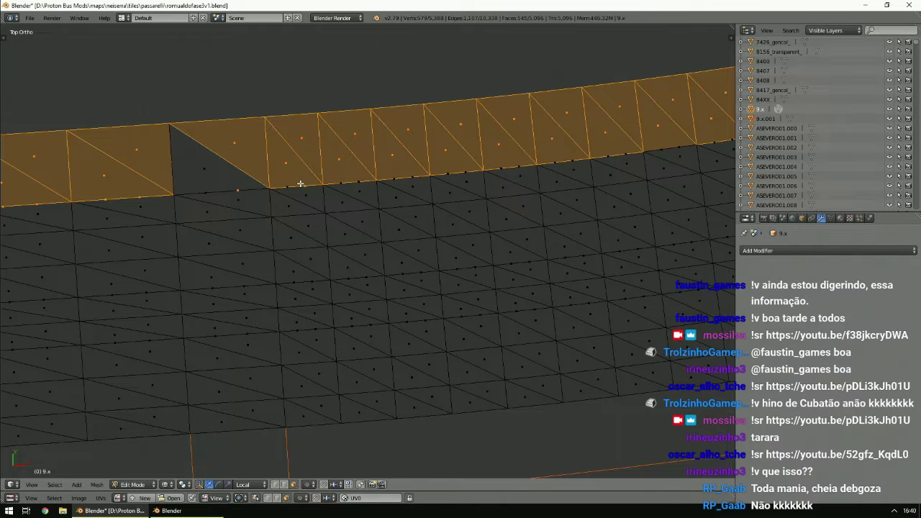
key(ctrl+l)
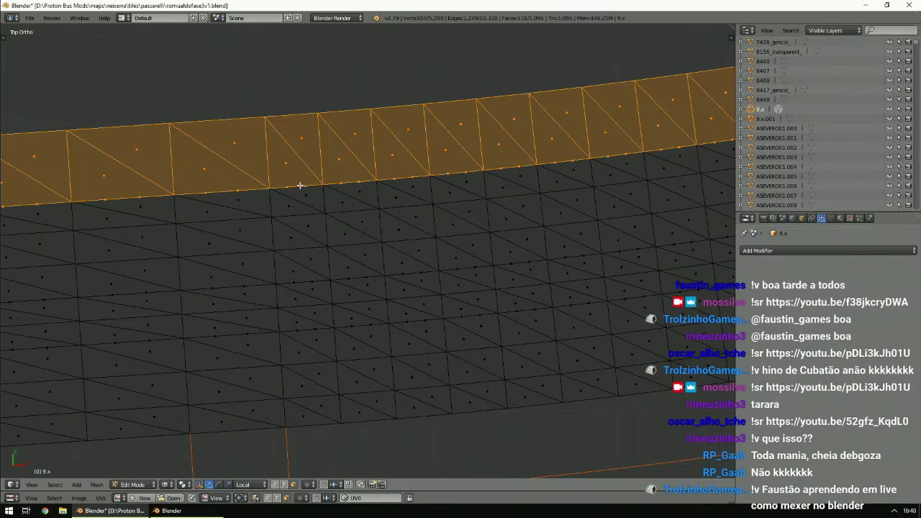
Check the selected curve's kerb and add the linked edge strip faces of the following section to the selection.
scroll(301, 185, down, 4)
ctrl+scroll(302, 186, up, 13)
shift+scroll(303, 185, up, 2)
scroll(324, 189, up, 4)
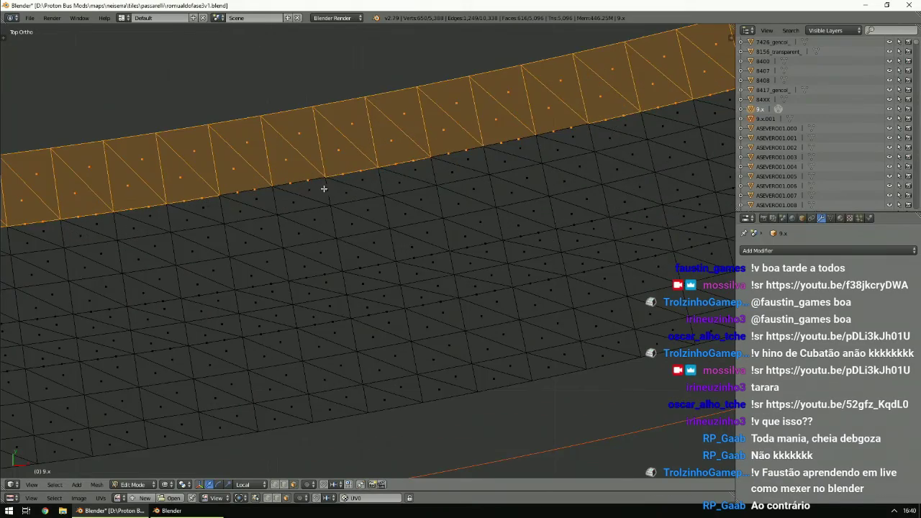
shift+scroll(335, 188, up, 4)
scroll(336, 188, up, 1)
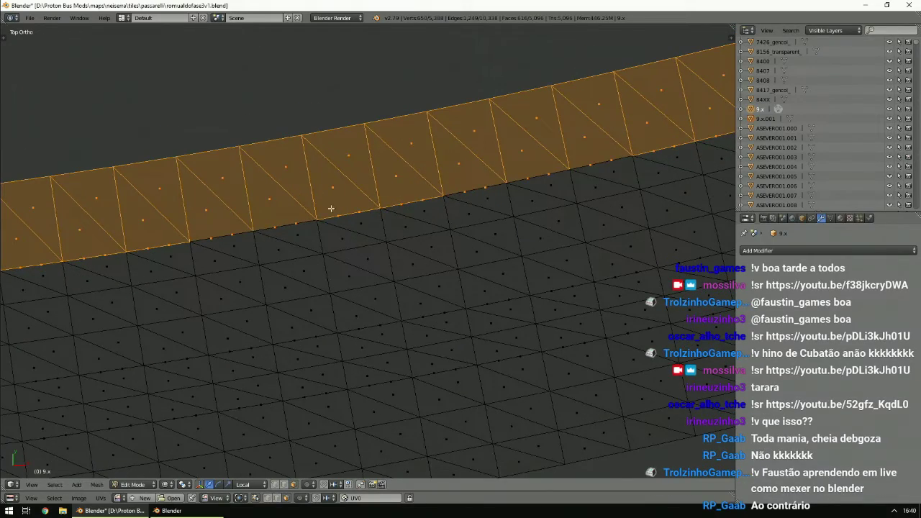
scroll(313, 211, down, 8)
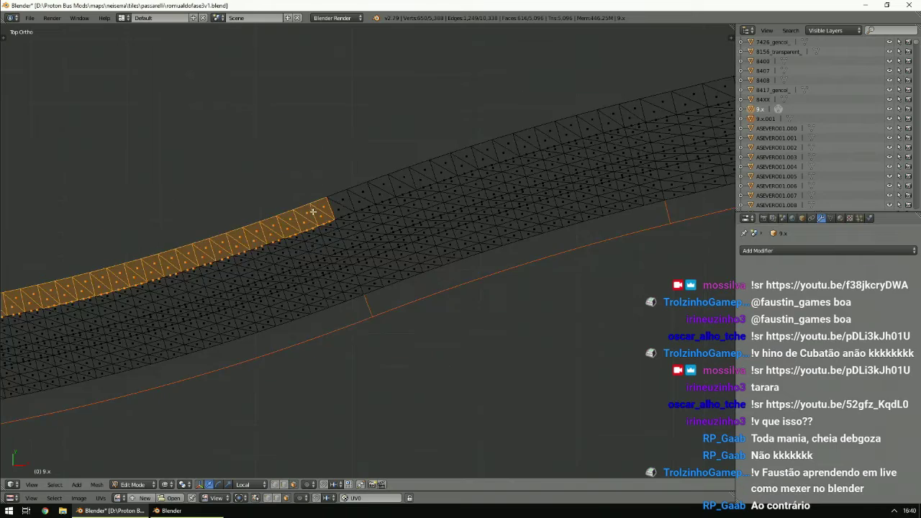
scroll(313, 211, up, 3)
shift+right_click(377, 193)
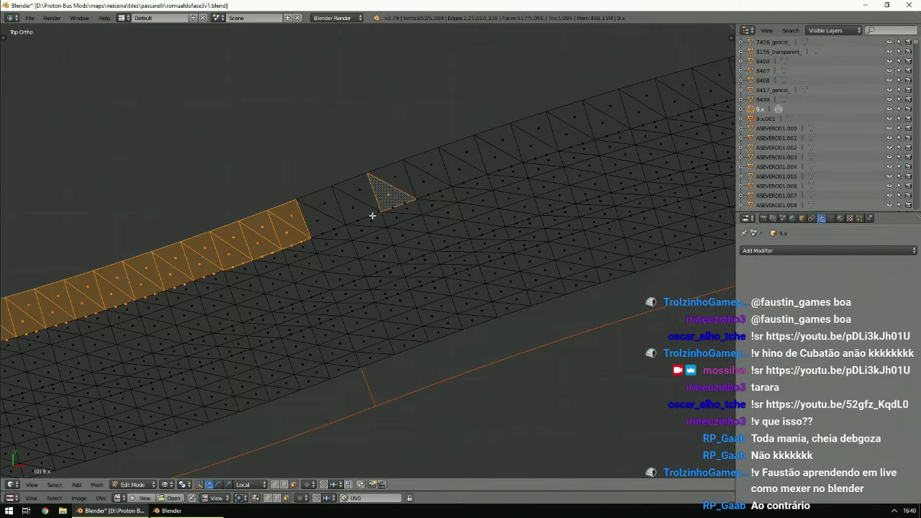
key(ctrl+l)
Add the linked northern edge strip and kerb faces of the next straight section to the selection.
scroll(370, 219, down, 6)
ctrl+scroll(371, 220, up, 10)
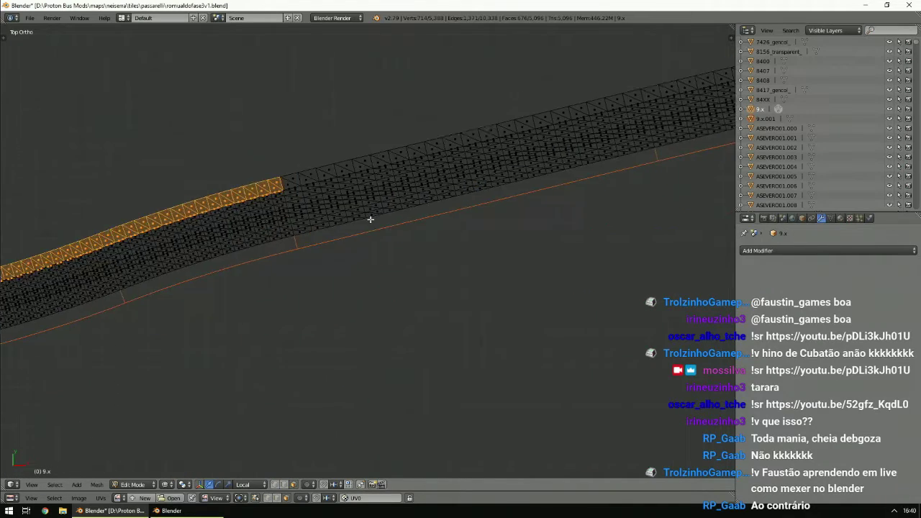
scroll(371, 218, up, 4)
shift+right_click(357, 238)
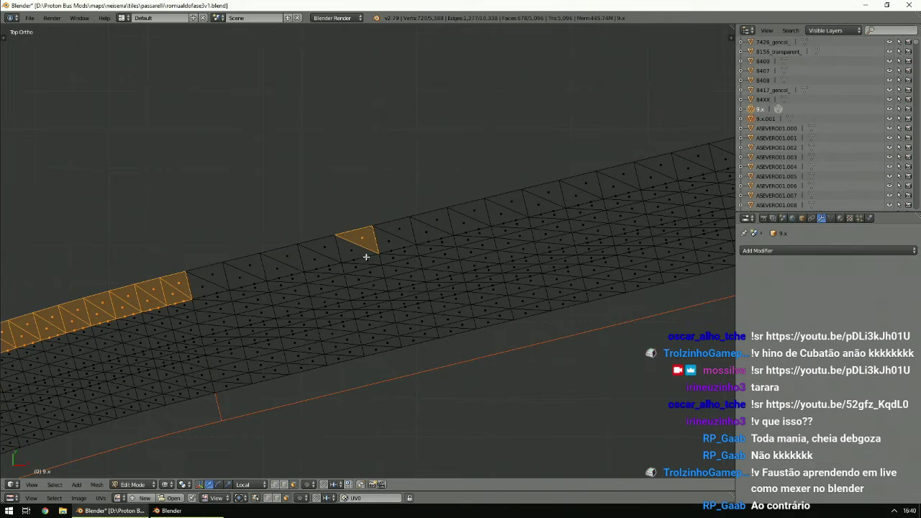
ctrl+right_click(365, 257)
scroll(367, 258, down, 5)
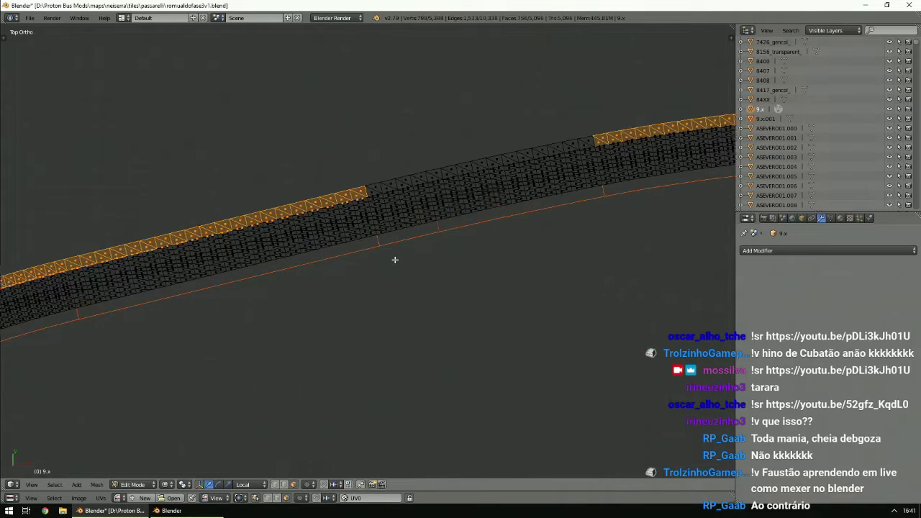
Fill the selection gap before the easternmost section by adding its linked northern edge strip and kerb faces.
scroll(384, 250, up, 3)
shift+right_click(375, 236)
ctrl+right_click(374, 236)
scroll(375, 236, down, 4)
scroll(374, 238, up, 6)
scroll(374, 239, up, 5)
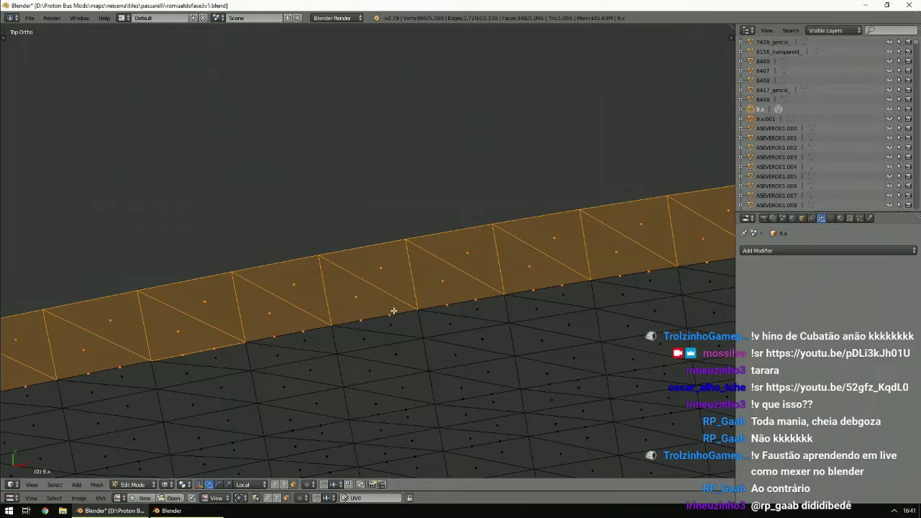
Check the selected northern edge strip and kerb up to the road's eastern end.
scroll(393, 311, down, 5)
ctrl+scroll(393, 311, up, 20)
shift+scroll(393, 311, up, 4)
scroll(392, 311, up, 2)
scroll(393, 311, down, 6)
ctrl+scroll(392, 315, up, 6)
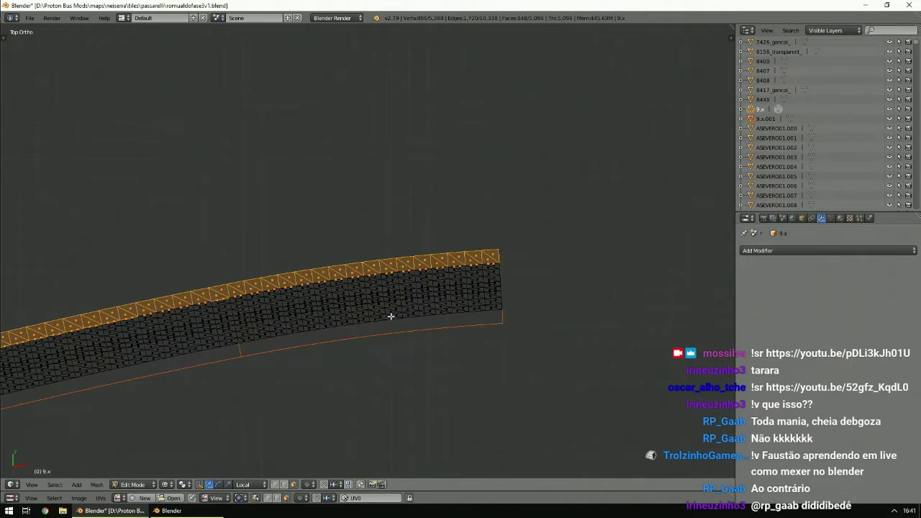
shift+scroll(391, 316, down, 3)
key(g)
right_click(368, 270)
scroll(368, 269, down, 1)
ctrl+scroll(368, 269, down, 12)
ctrl+scroll(365, 273, up, 6)
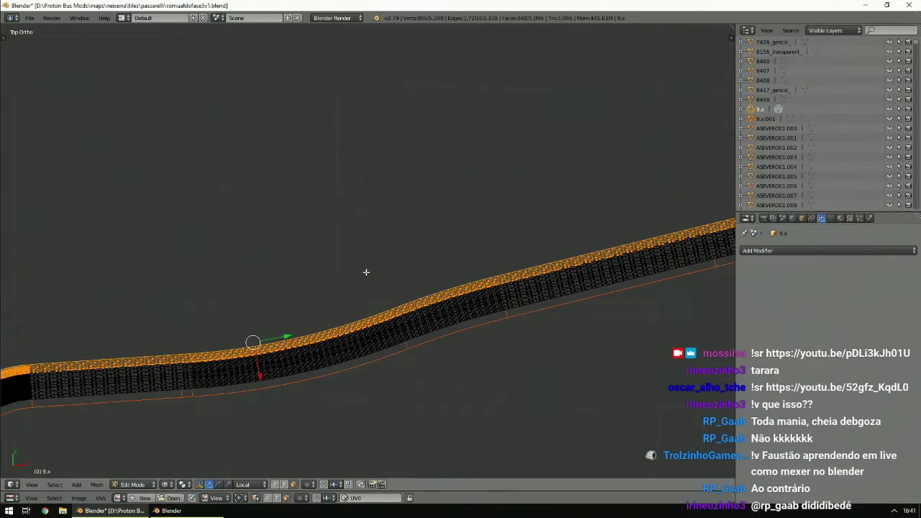
Inspect the northern strip and kerb selection back along the road and around the western outer bend for missed faces.
shift+scroll(366, 273, down, 4)
ctrl+scroll(366, 272, down, 2)
key(g)
right_click(365, 233)
scroll(310, 280, down, 4)
ctrl+scroll(310, 280, down, 10)
scroll(312, 283, up, 5)
shift+scroll(312, 285, down, 5)
ctrl+scroll(313, 289, down, 5)
scroll(313, 289, up, 3)
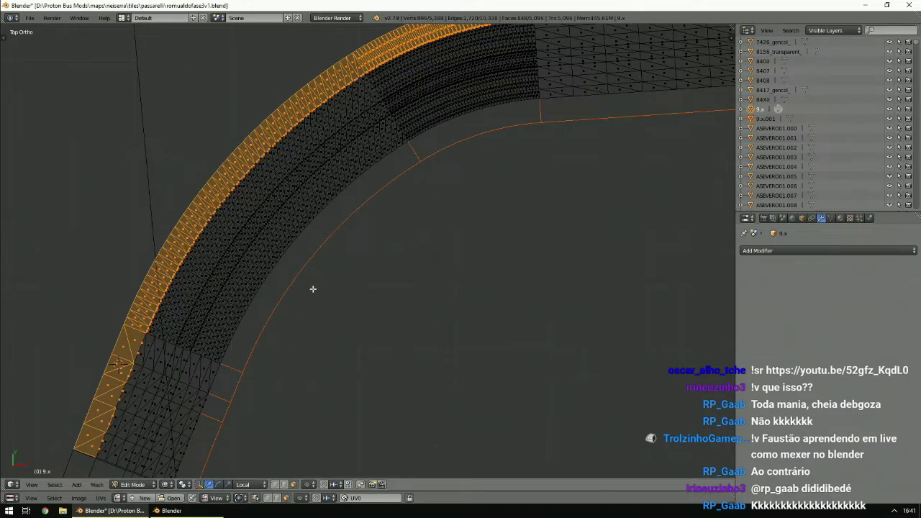
scroll(300, 234, down, 6)
ctrl+scroll(299, 238, up, 11)
shift+scroll(299, 238, up, 4)
scroll(299, 238, up, 4)
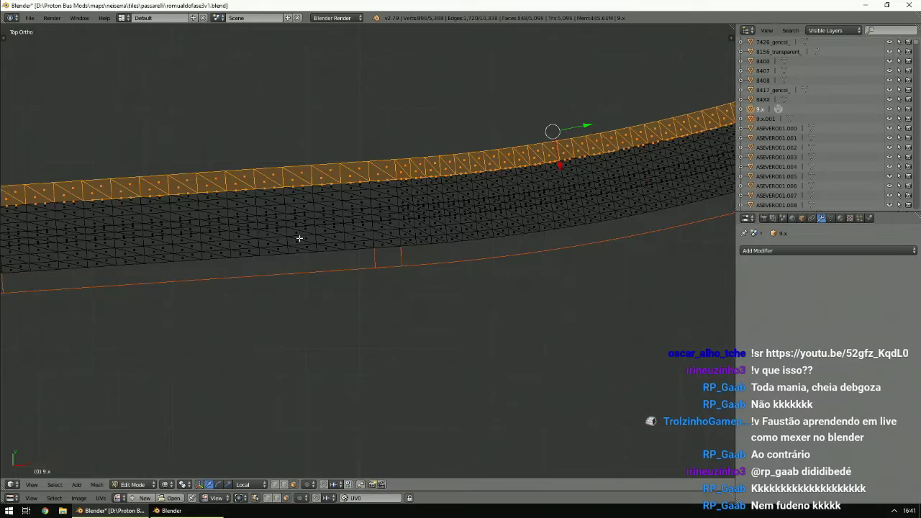
Separate the selected northern edge strip and kerb faces from the 9.x road into their own object.
shift+scroll(299, 238, up, 2)
ctrl+scroll(300, 238, up, 4)
ctrl+scroll(300, 238, up, 11)
scroll(300, 241, down, 1)
ctrl+scroll(300, 241, down, 1)
shift+scroll(299, 241, up, 5)
ctrl+scroll(299, 241, up, 7)
shift+scroll(299, 241, up, 4)
scroll(299, 241, up, 2)
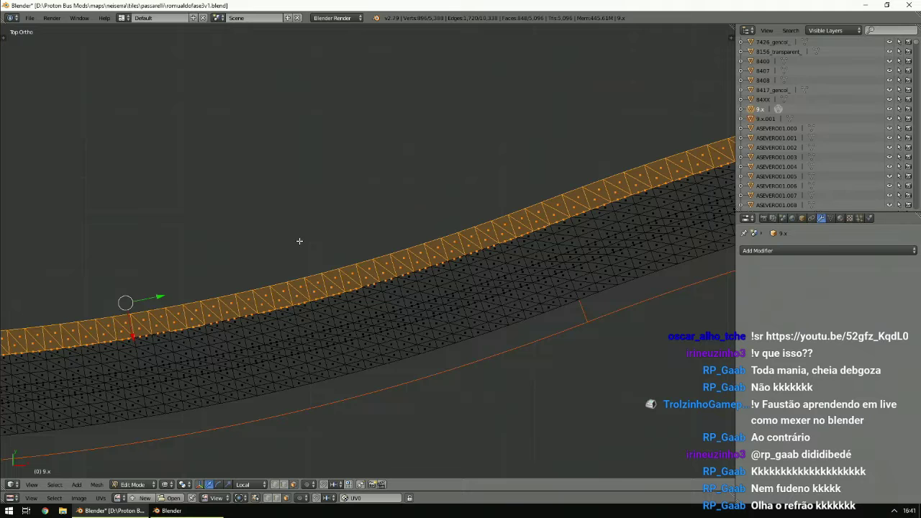
key(p)
click(287, 240)
Select the linked faces of both central strips and their narrow side faces in the road's easternmost section.
scroll(286, 241, down, 6)
ctrl+scroll(287, 242, up, 20)
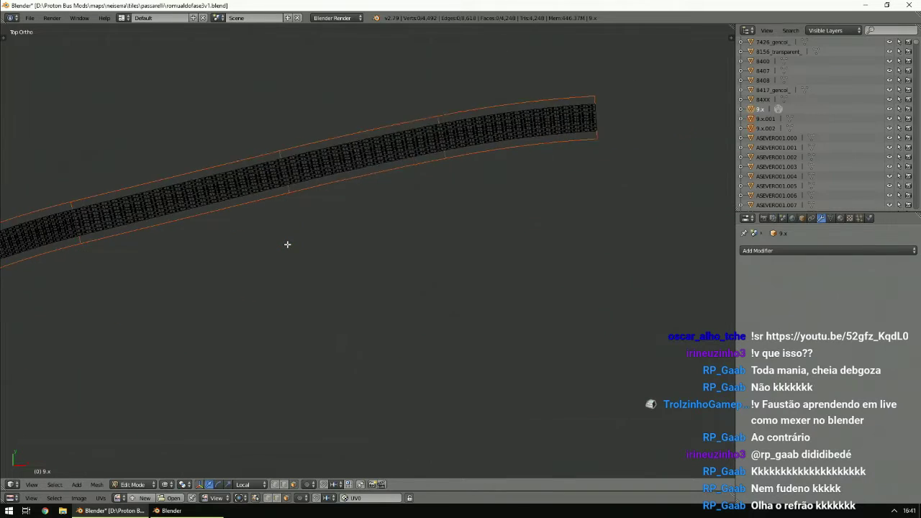
scroll(288, 245, up, 6)
scroll(287, 245, up, 4)
right_click(368, 200)
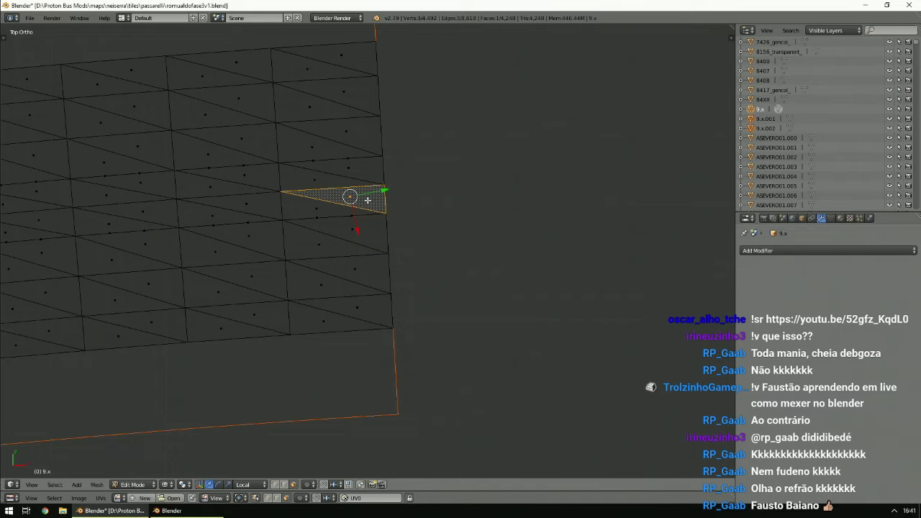
alt+right_click(368, 200)
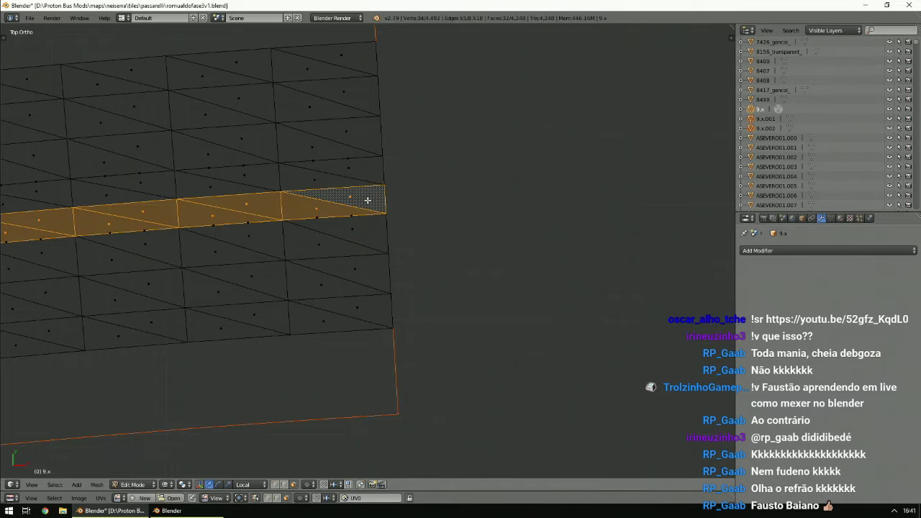
shift+right_click(344, 172)
shift+right_click(319, 220)
shift+middle_drag(136, 229, 366, 229)
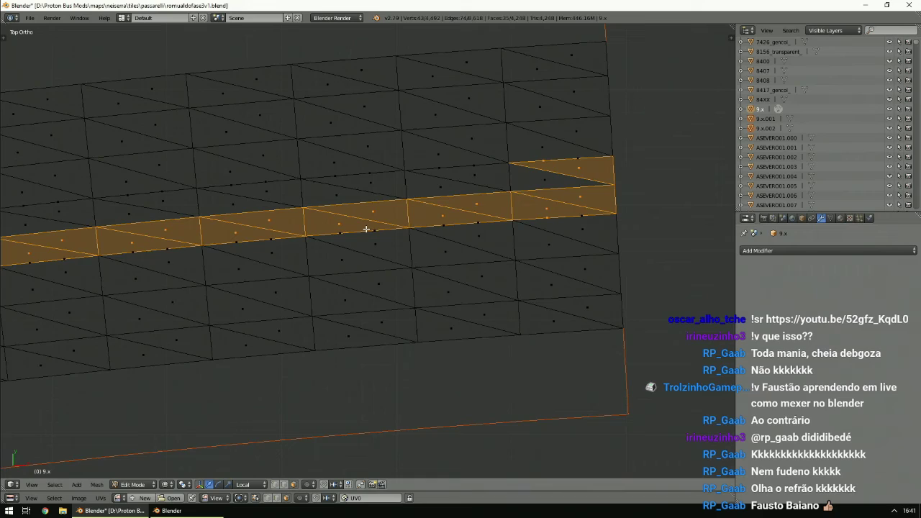
key(ctrl+l)
ctrl+scroll(366, 229, down, 20)
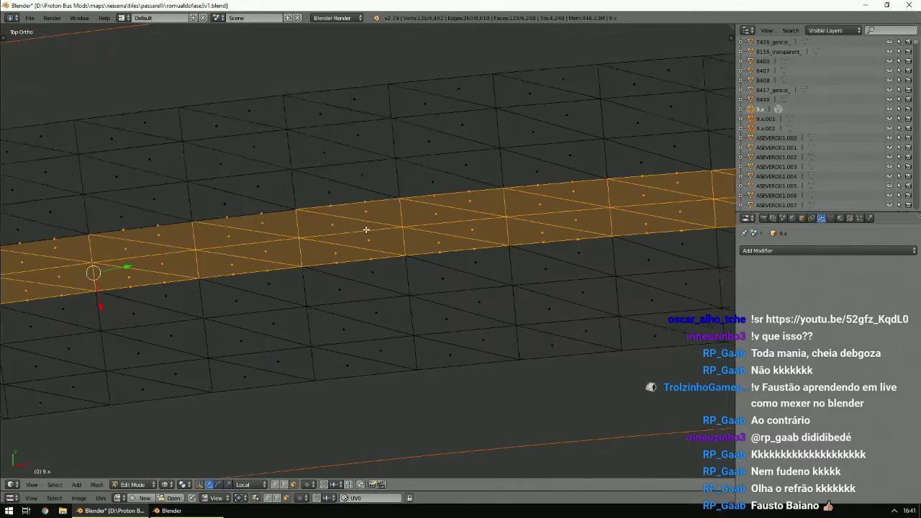
Add the linked central strip and side faces of the first section west of the easternmost one to the selection.
scroll(366, 229, down, 5)
ctrl+scroll(366, 229, up, 8)
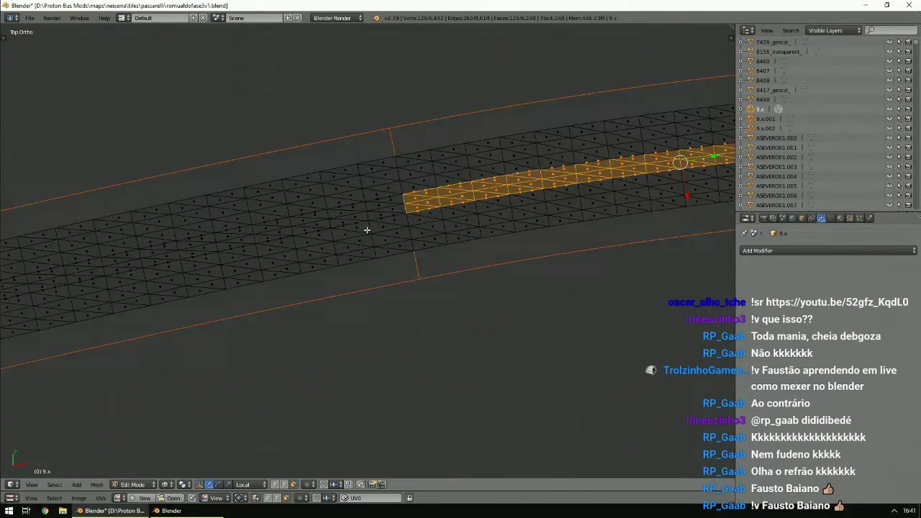
scroll(367, 230, up, 4)
shift+right_click(375, 170)
shift+right_click(361, 141)
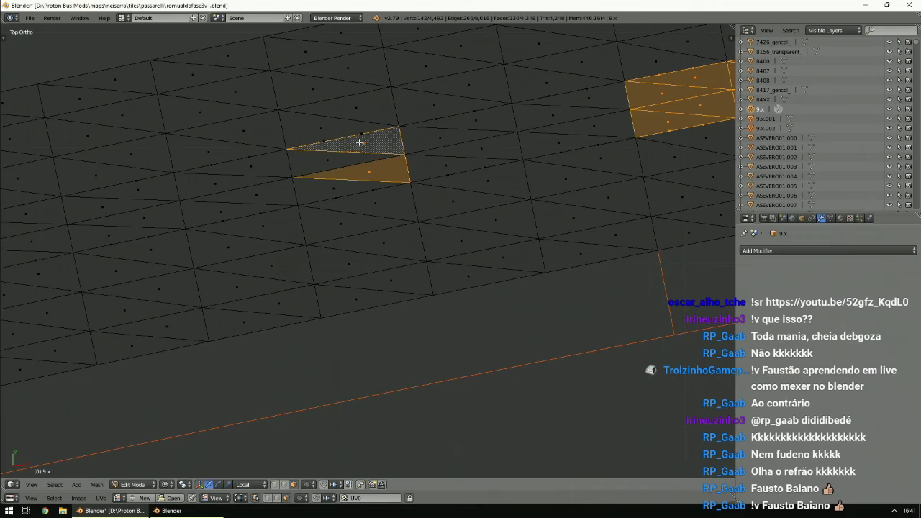
alt+shift+right_click(346, 197)
Extend the selection with the linked central strips and side faces of the following long straight section.
scroll(345, 199, down, 5)
ctrl+scroll(345, 199, up, 6)
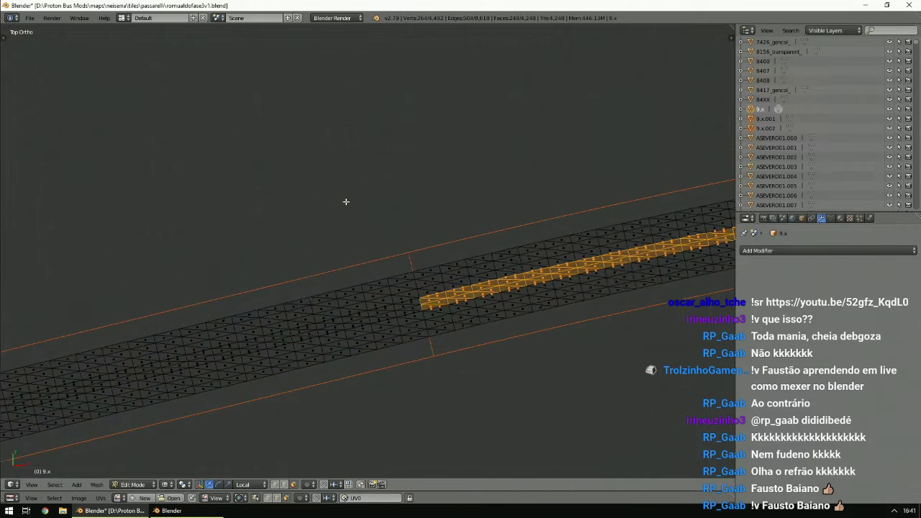
scroll(346, 201, up, 5)
shift+right_click(352, 158)
shift+right_click(323, 153)
shift+right_click(335, 144)
shift+right_click(339, 175)
alt+shift+right_click(339, 175)
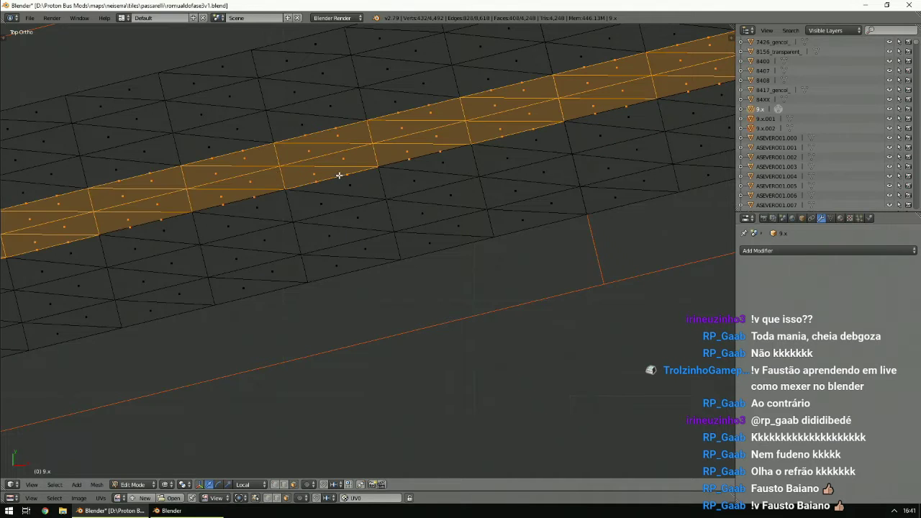
Add the linked central strip and side faces of the curved section after the long straight to the selection.
scroll(247, 189, down, 5)
ctrl+scroll(247, 202, up, 3)
ctrl+scroll(247, 203, down, 20)
shift+scroll(247, 202, down, 7)
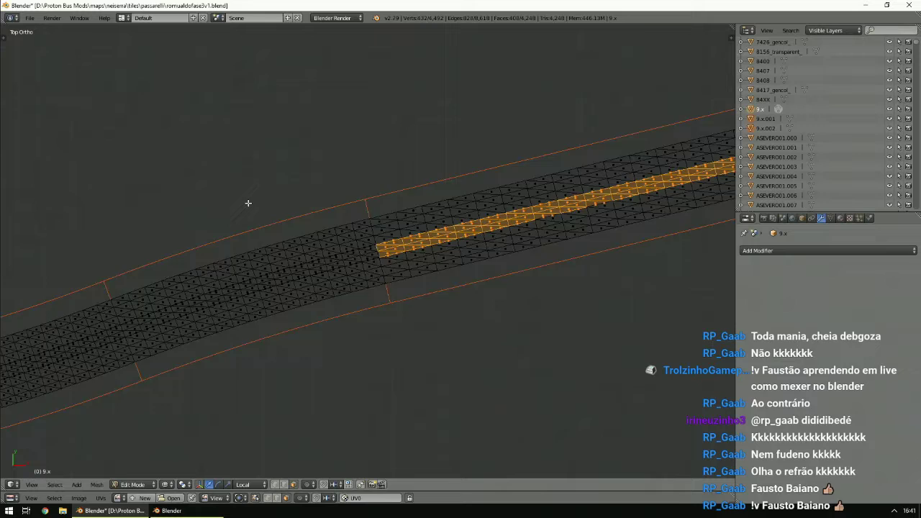
scroll(247, 202, up, 2)
shift+scroll(248, 205, down, 3)
ctrl+scroll(249, 204, down, 4)
scroll(249, 205, up, 3)
ctrl+scroll(248, 205, down, 1)
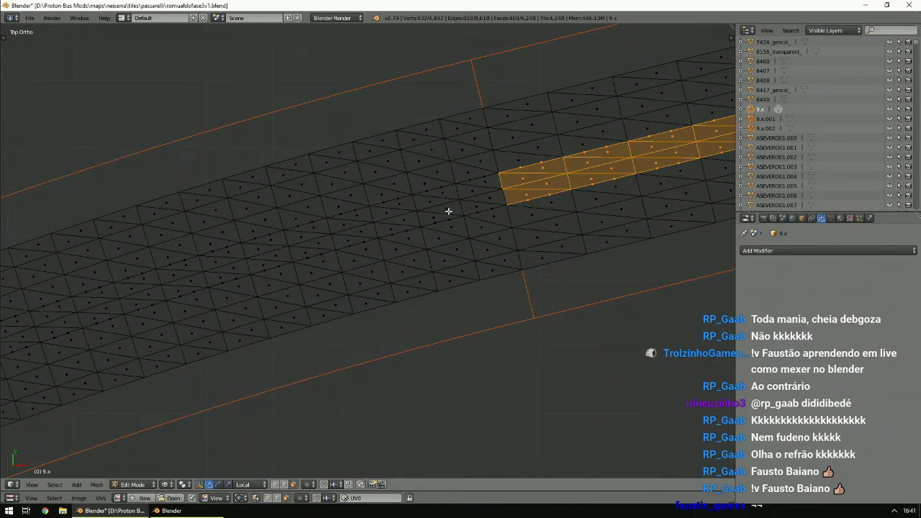
shift+right_click(447, 209)
shift+right_click(431, 206)
shift+right_click(447, 211)
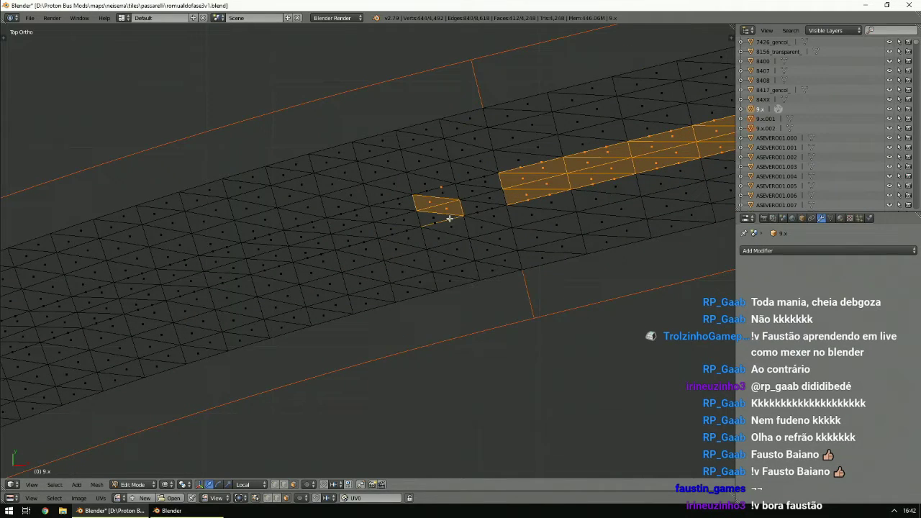
alt+shift+right_click(449, 217)
Add both linked central strips and their side faces in the next, longer curved section to the selection.
scroll(439, 226, down, 4)
scroll(429, 238, up, 2)
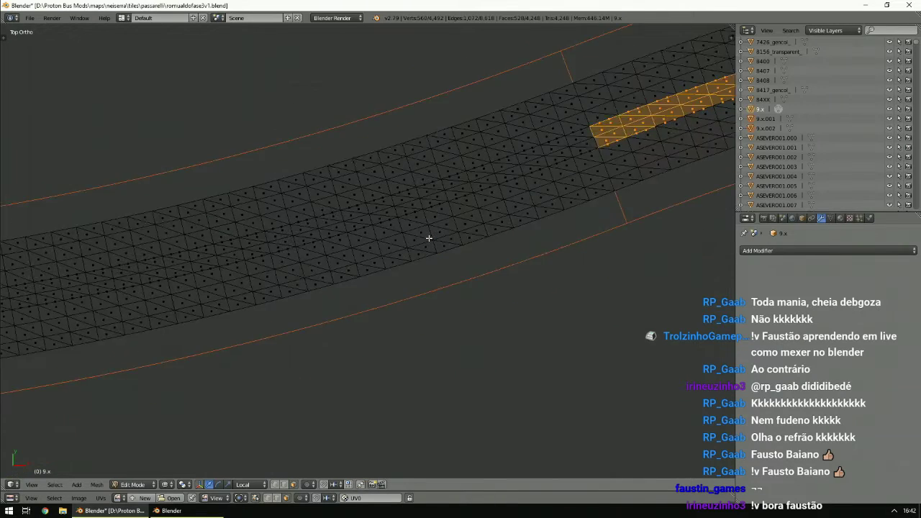
scroll(439, 229, up, 2)
shift+right_click(495, 166)
shift+right_click(494, 155)
shift+right_click(498, 140)
alt+shift+right_click(511, 171)
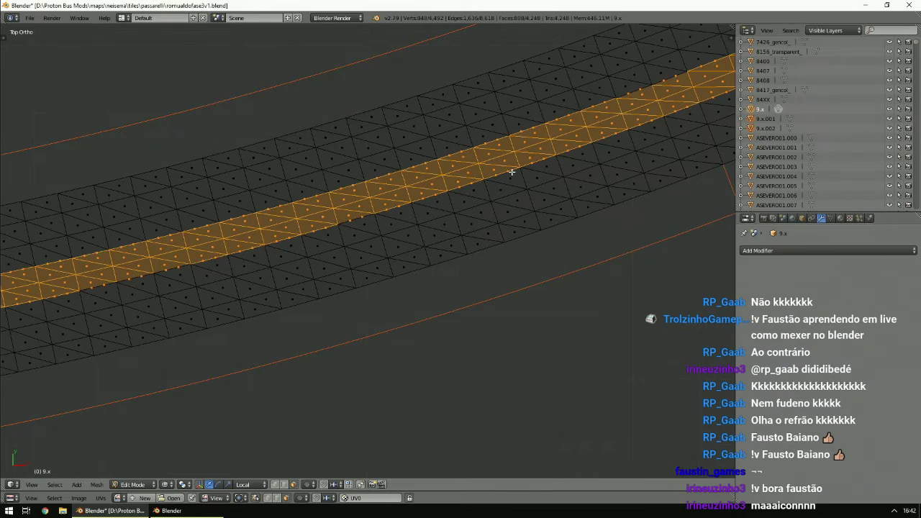
Add the linked central strip and side faces of the straight section leading to the large bend to the selection.
scroll(480, 230, down, 4)
scroll(476, 243, up, 8)
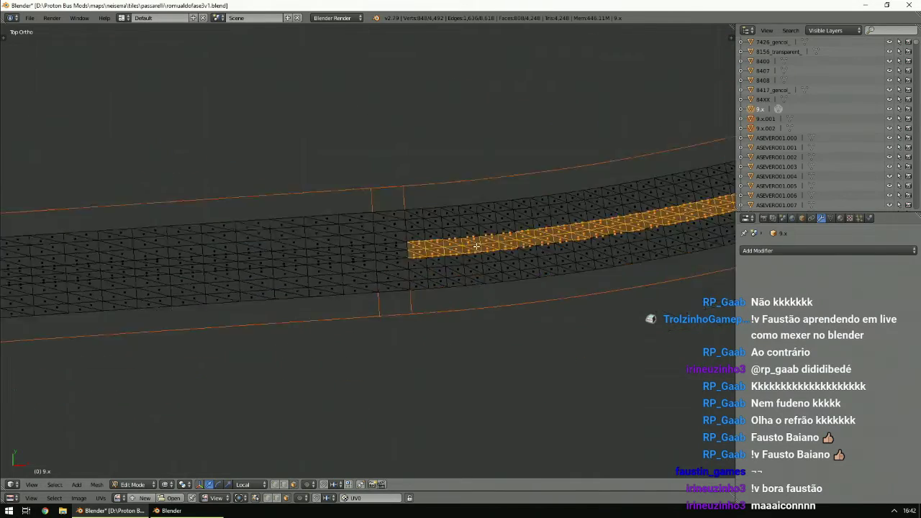
shift+right_click(475, 252)
shift+right_click(481, 287)
shift+right_click(495, 295)
shift+right_click(528, 231)
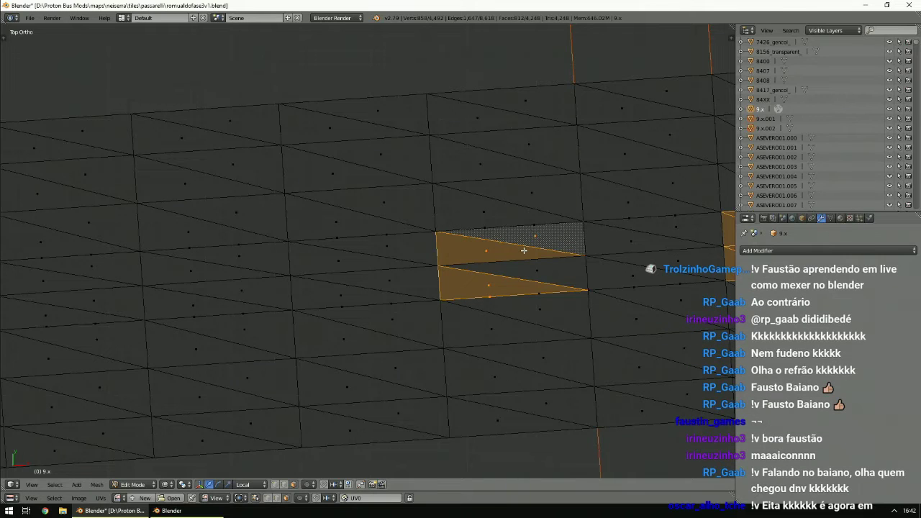
shift+right_click(539, 226)
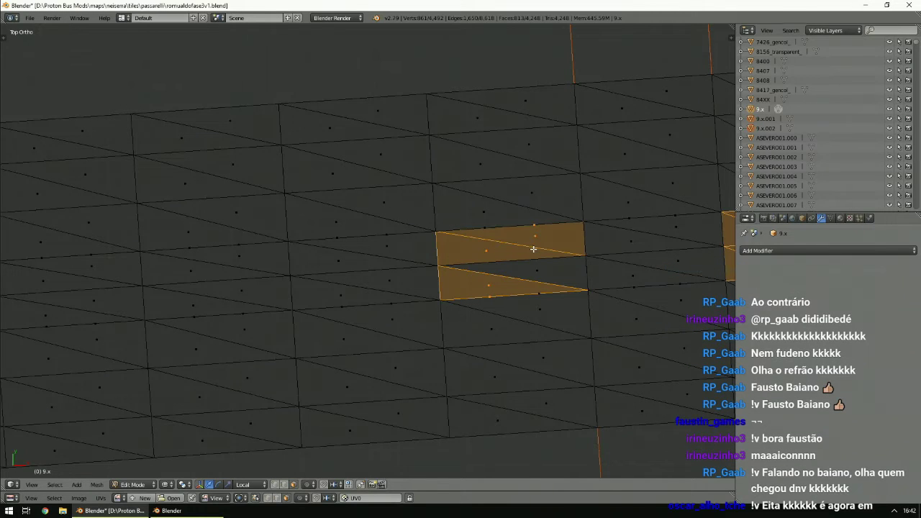
alt+shift+right_click(533, 249)
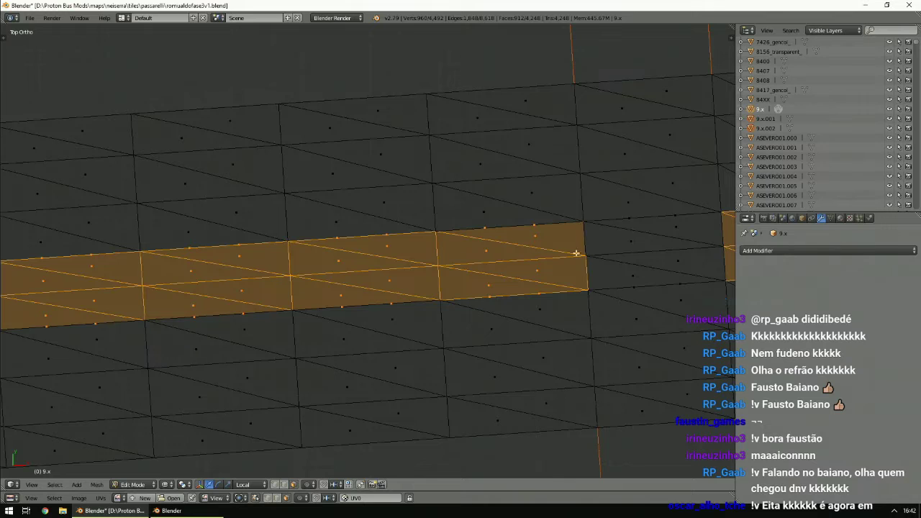
Add the central strip and side faces of the short gap piece between the straight and the long curve.
shift+right_click(619, 240)
shift+right_click(638, 278)
shift+right_click(630, 282)
alt+shift+right_click(630, 285)
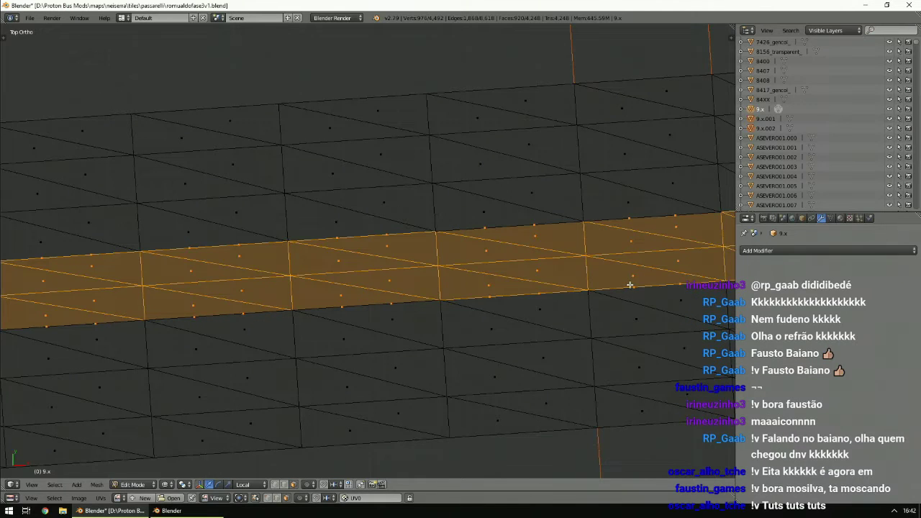
Add the linked central strips and side faces of the bend's upper, densely divided section to the selection.
scroll(501, 276, down, 8)
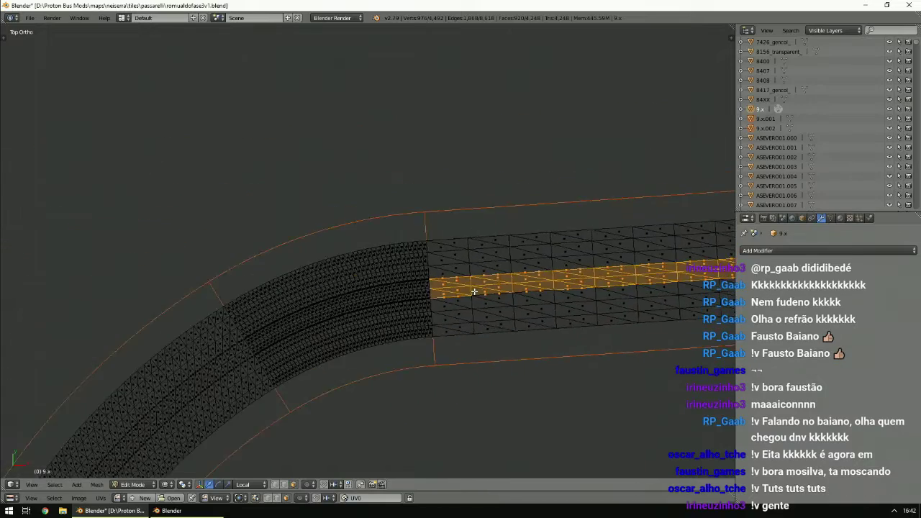
scroll(475, 292, up, 3)
shift+right_click(461, 195)
shift+right_click(462, 182)
shift+right_click(462, 170)
shift+right_click(457, 223)
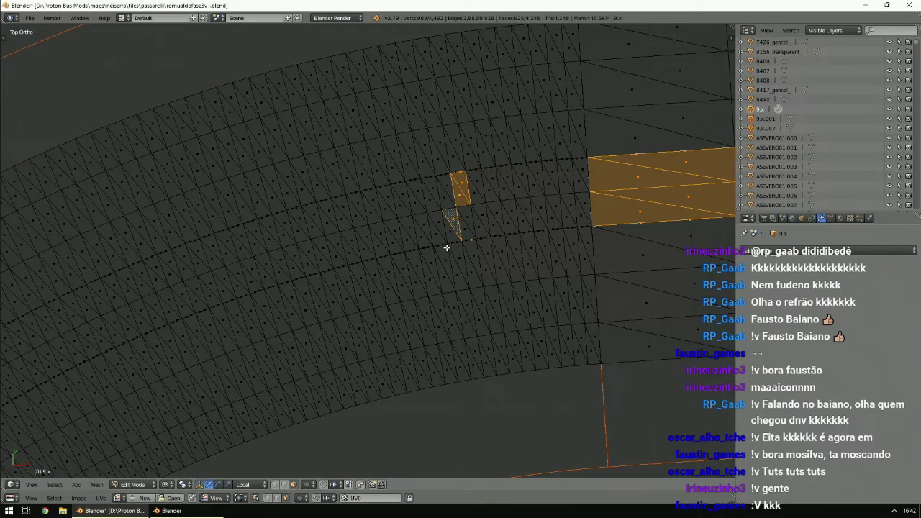
key(ctrl+l)
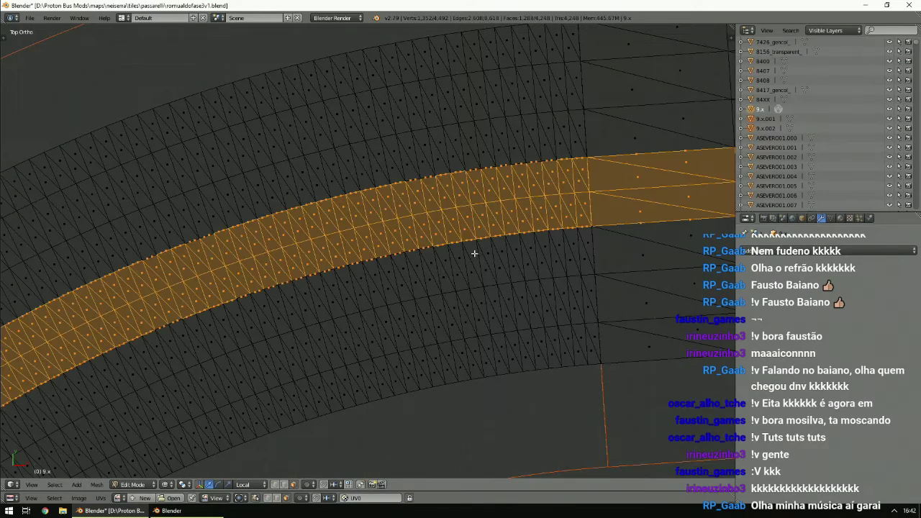
Add the linked central strips and side faces of the bend's lower curved section to the selection.
scroll(476, 253, down, 7)
shift+middle_drag(387, 370, 454, 272)
scroll(455, 272, up, 3)
shift+middle_drag(345, 265, 454, 274)
scroll(454, 274, up, 2)
shift+middle_drag(419, 205, 455, 267)
scroll(455, 267, up, 3)
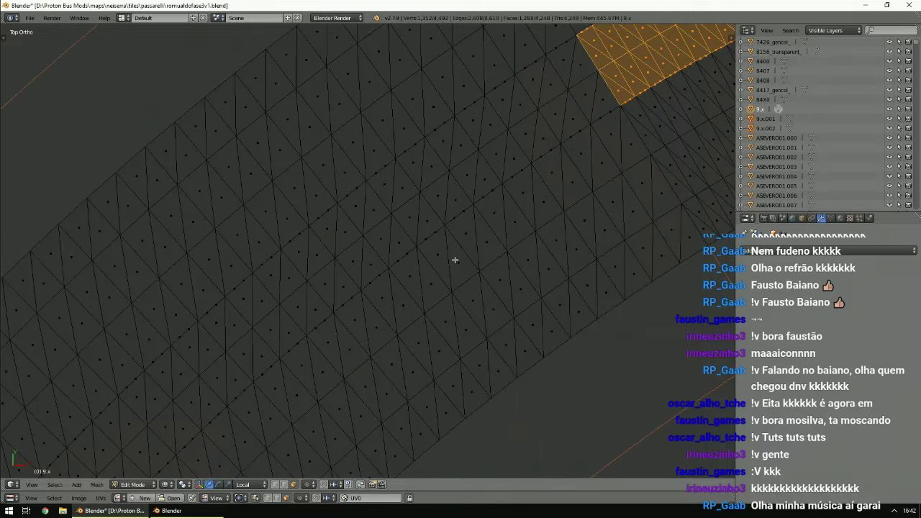
shift+right_click(429, 223)
shift+right_click(412, 213)
shift+right_click(401, 188)
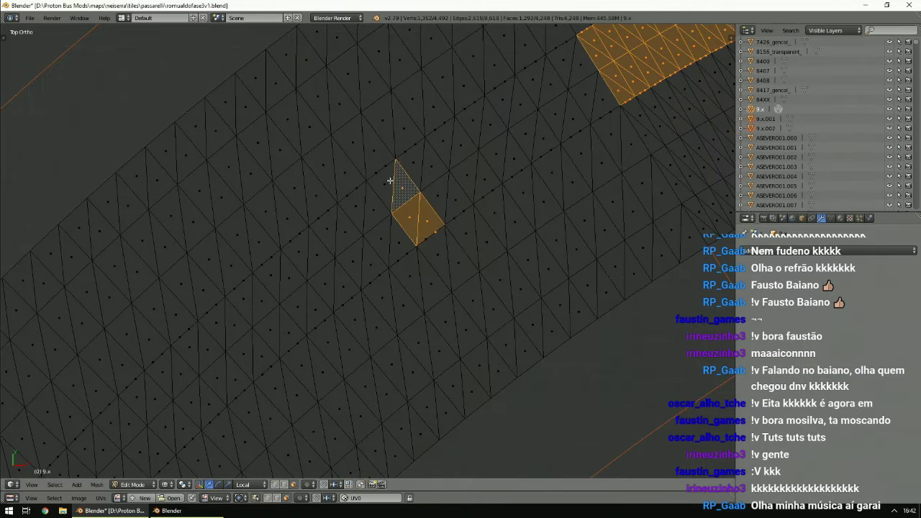
shift+right_click(393, 180)
shift+right_click(383, 172)
key(ctrl+l)
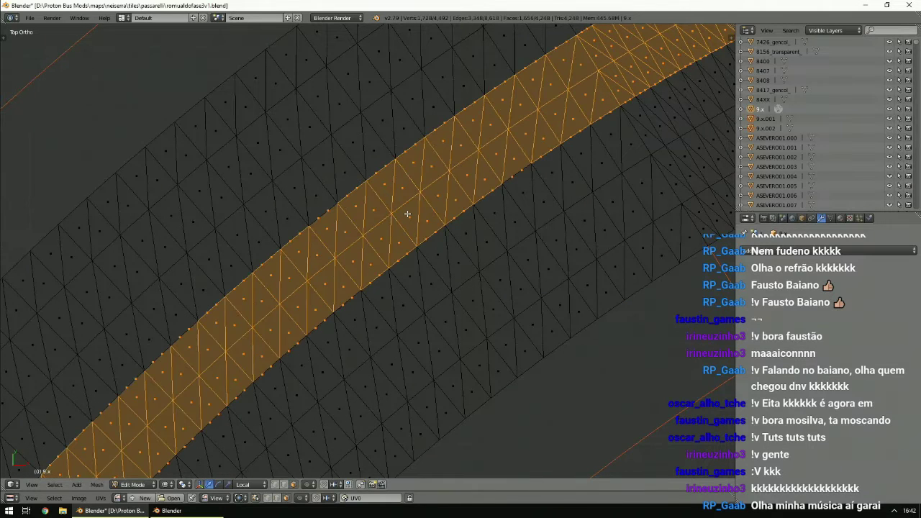
Add the central strip and side faces of the short connecting piece below the large bend to the selection.
scroll(409, 219, down, 8)
shift+middle_drag(416, 328, 411, 228)
shift+middle_drag(382, 293, 411, 232)
shift+middle_drag(321, 233, 413, 234)
scroll(413, 233, up, 5)
shift+scroll(412, 234, down, 16)
ctrl+scroll(412, 235, down, 8)
scroll(413, 235, up, 2)
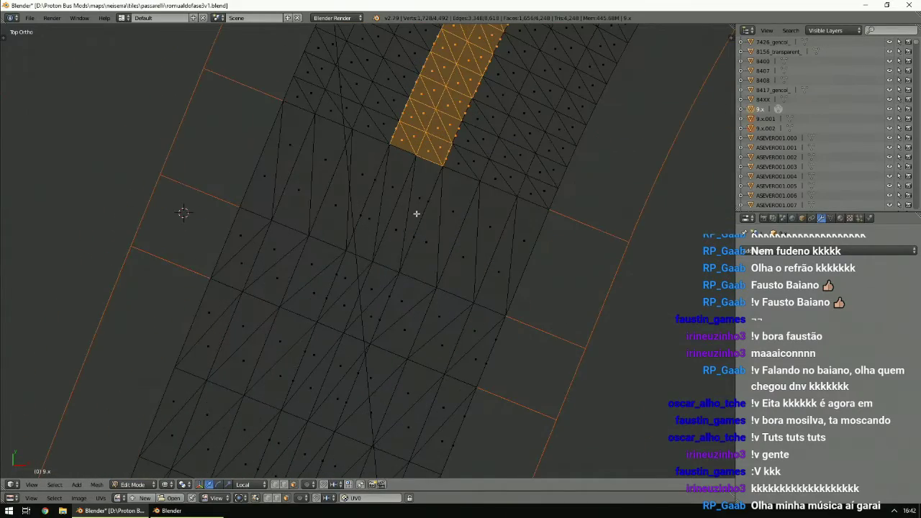
shift+right_click(416, 208)
shift+right_click(391, 196)
shift+right_click(374, 182)
shift+right_click(411, 244)
key(l)
scroll(411, 249, down, 2)
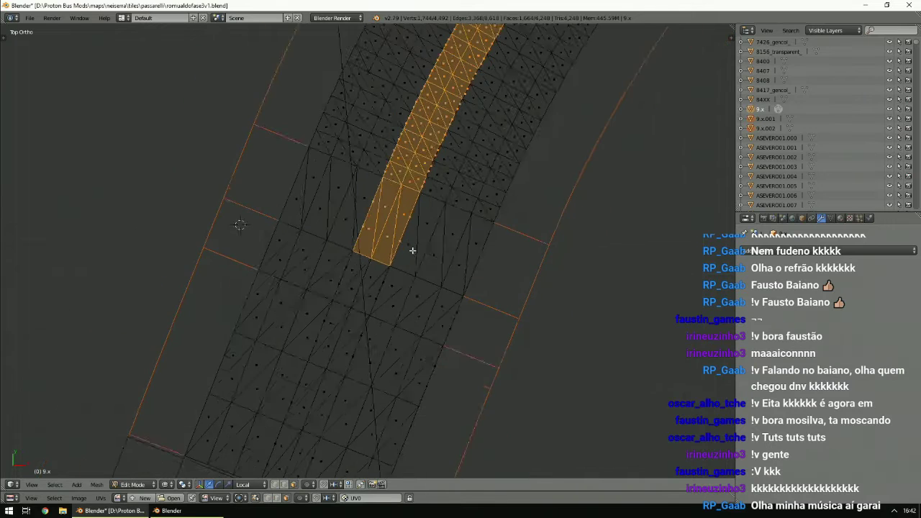
Add the linked central strip and side faces of the straight section beyond the short connecting piece to the selection.
shift+scroll(412, 251, down, 4)
scroll(412, 255, up, 5)
shift+right_click(364, 190)
shift+right_click(334, 163)
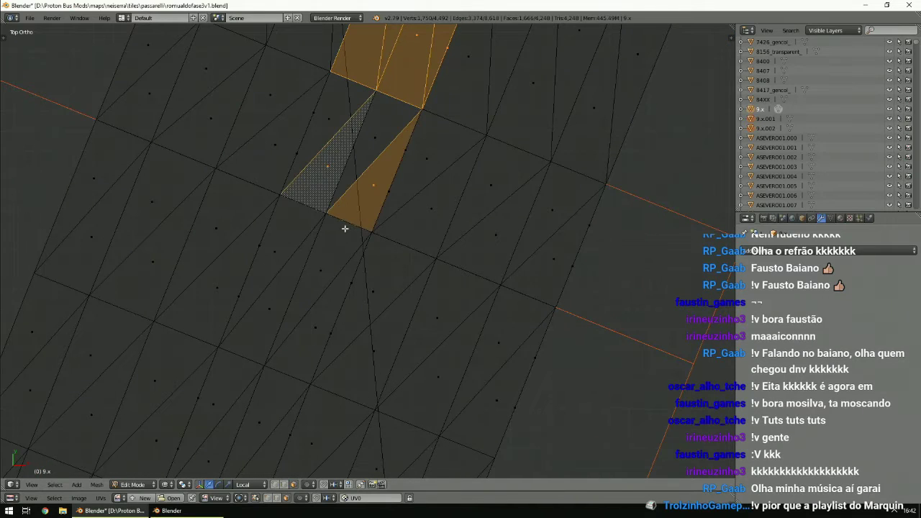
shift+right_click(328, 266)
shift+right_click(295, 247)
shift+right_click(303, 146)
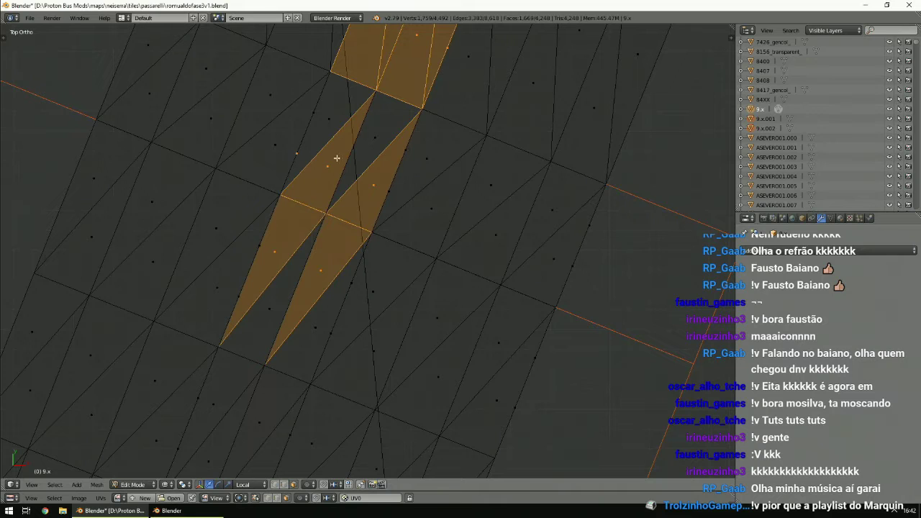
key(ctrl+l)
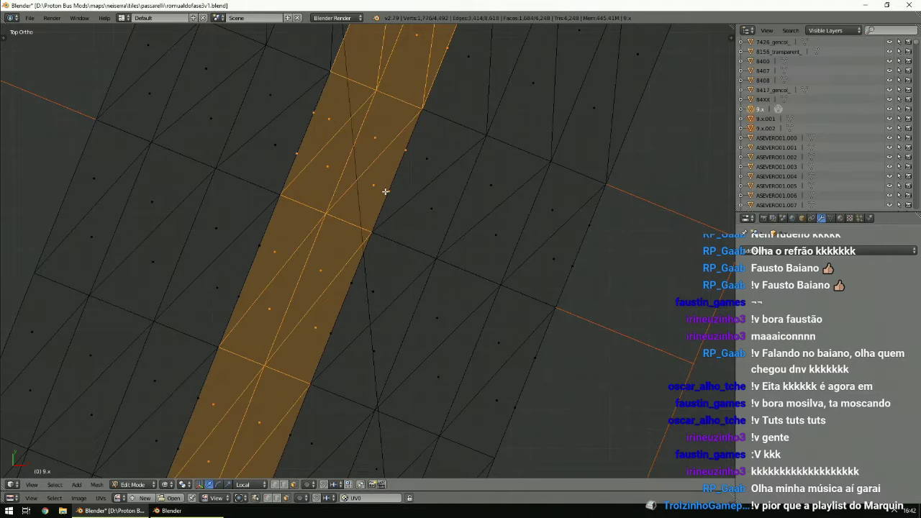
Add the linked remaining side faces along the final straight section's central strip to the selection.
scroll(399, 206, down, 5)
shift+middle_drag(339, 297, 399, 210)
scroll(400, 209, up, 2)
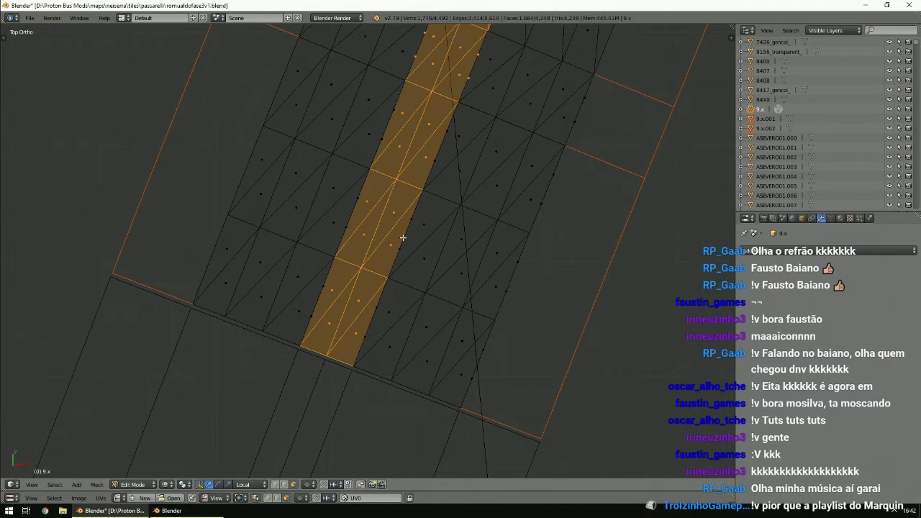
shift+right_click(351, 227)
key(ctrl+l)
scroll(352, 230, down, 7)
ctrl+scroll(354, 233, up, 6)
shift+scroll(353, 235, up, 4)
scroll(353, 235, up, 3)
ctrl+scroll(388, 242, down, 6)
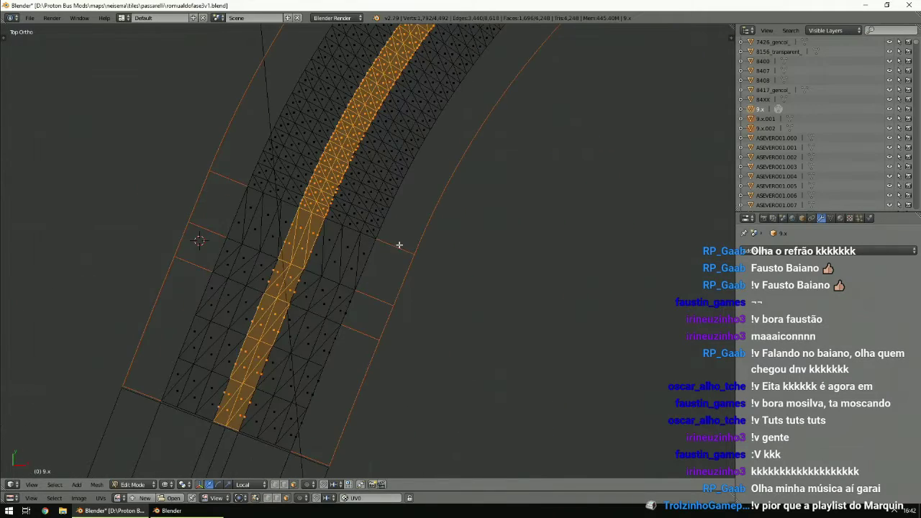
Separate the selected central strips and side faces of the 9.x road into their own object.
key(g)
right_click(472, 281)
scroll(313, 251, down, 8)
ctrl+scroll(312, 251, up, 5)
scroll(312, 251, up, 5)
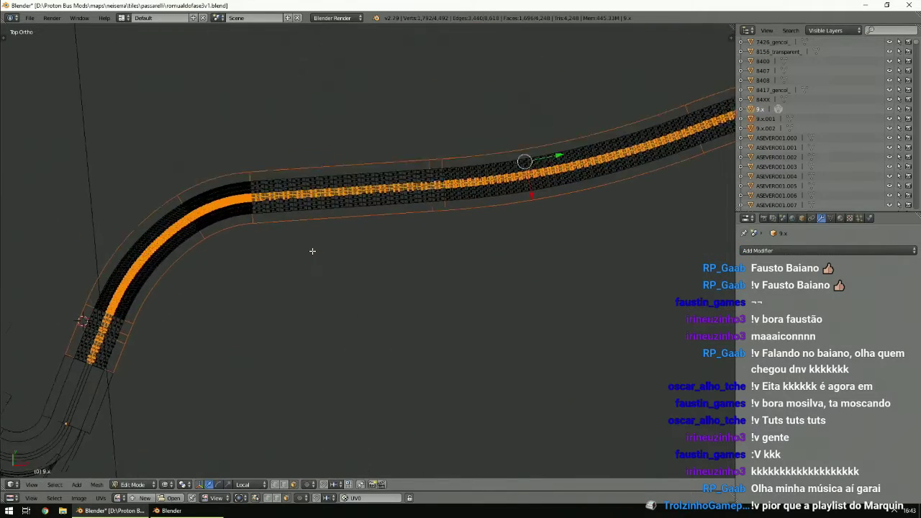
shift+middle_drag(312, 251, 362, 264)
scroll(370, 260, down, 4)
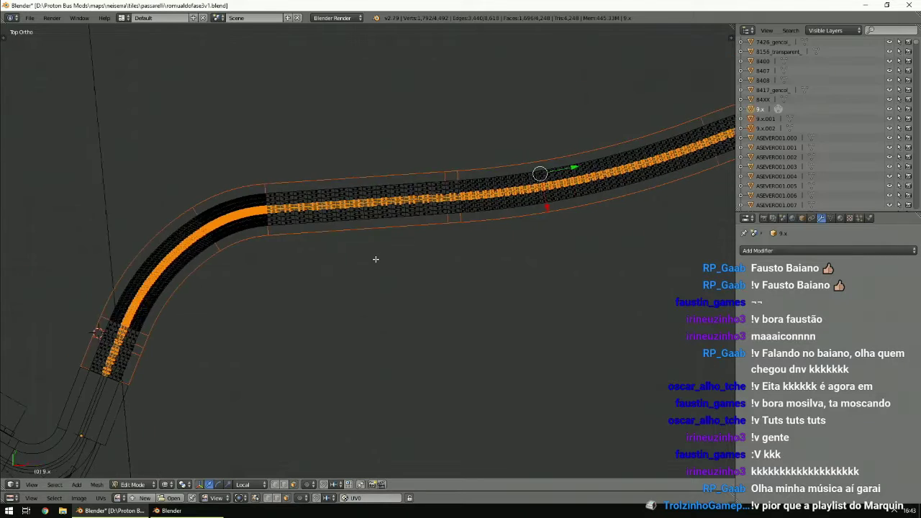
key(p)
click(376, 259)
Switch from editing the 9.x road to editing the calc_gencol_ mesh adjoining the road's lower end.
scroll(371, 266, up, 5)
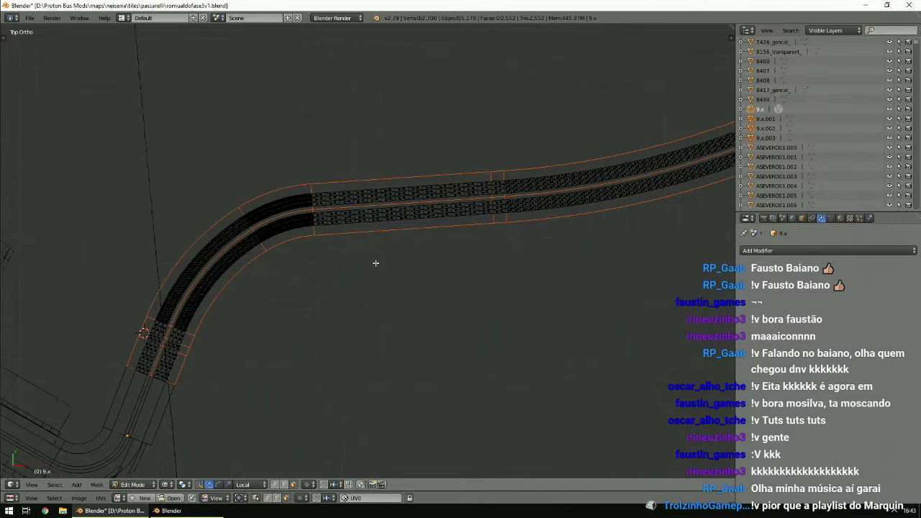
ctrl+scroll(343, 279, down, 1)
shift+scroll(343, 279, down, 5)
ctrl+scroll(343, 279, down, 7)
shift+scroll(343, 278, down, 8)
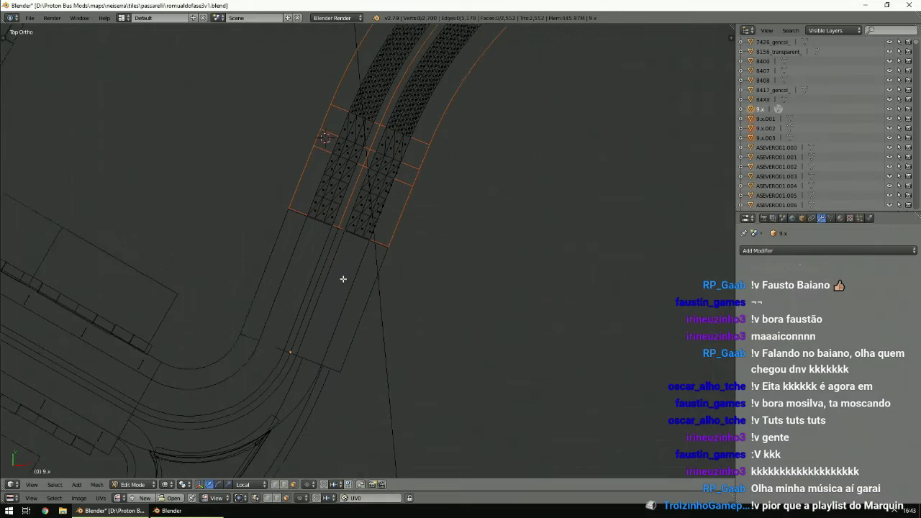
click(138, 486)
click(139, 474)
scroll(431, 252, up, 3)
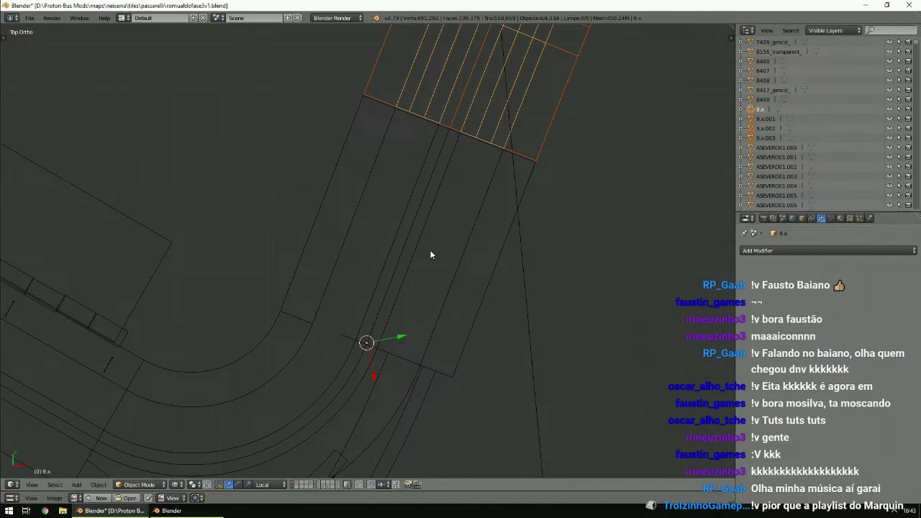
key(alt+z)
key(z)
right_click(446, 186)
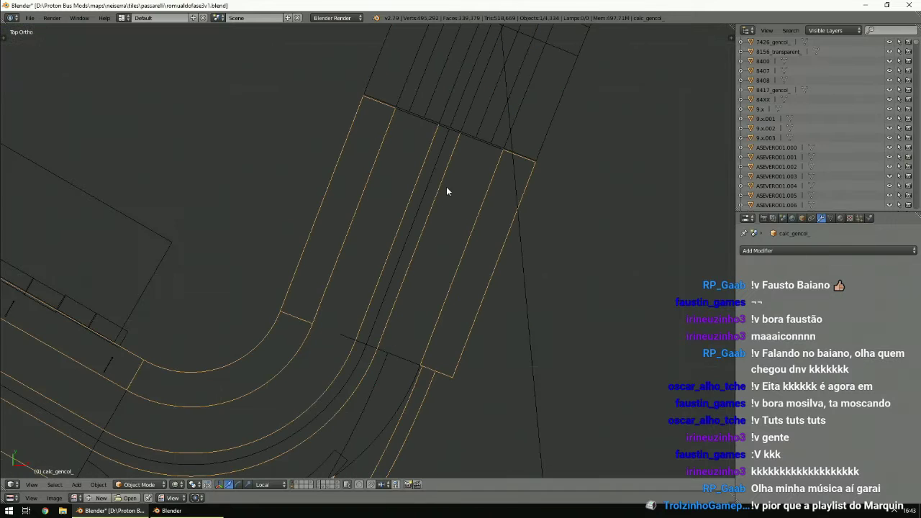
click(154, 484)
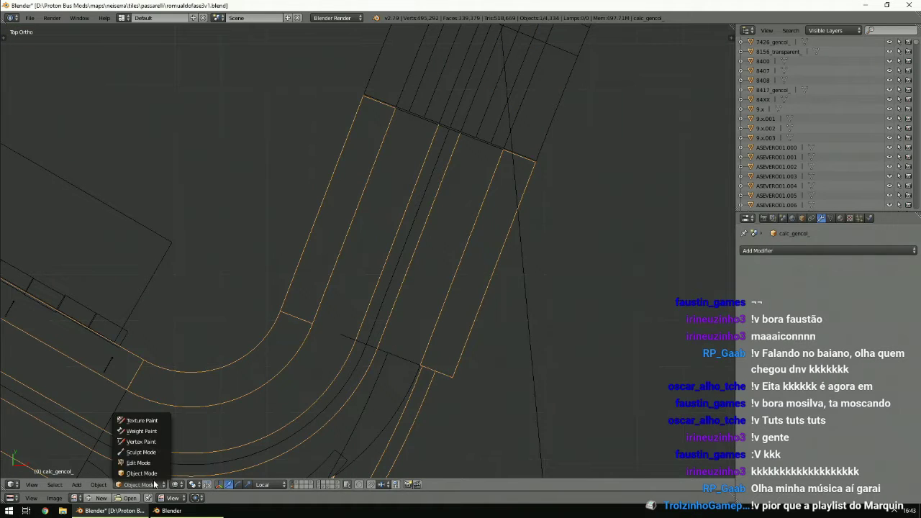
click(157, 463)
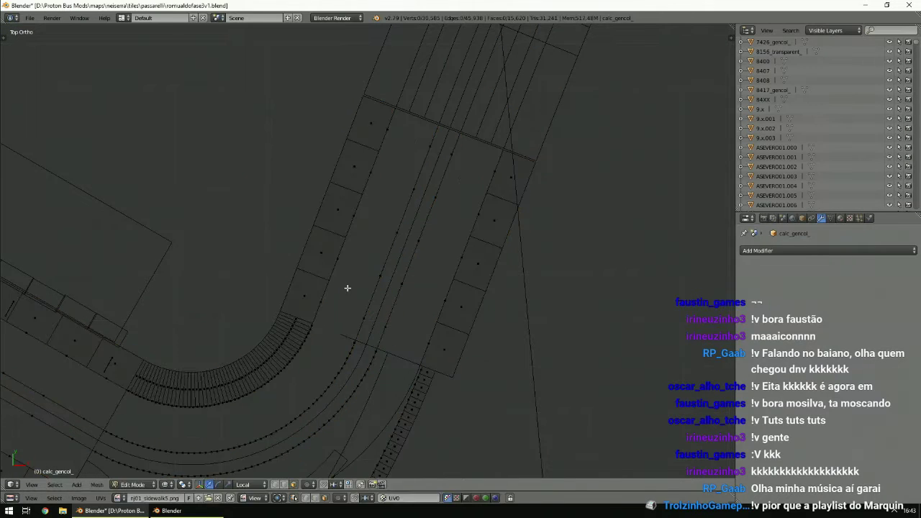
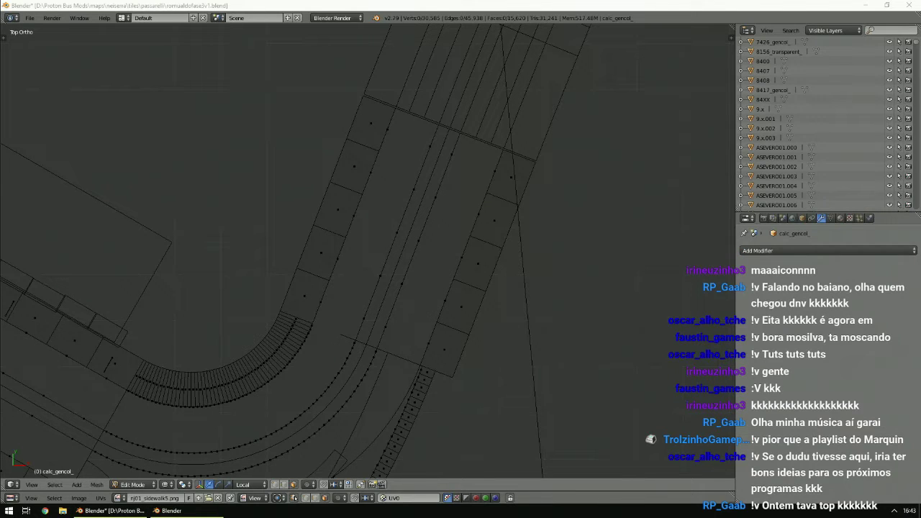
Select both linked sidewalk strips and the kerb side faces of the straight calc_gencol_ section adjoining the 9.x road.
scroll(510, 275, up, 1)
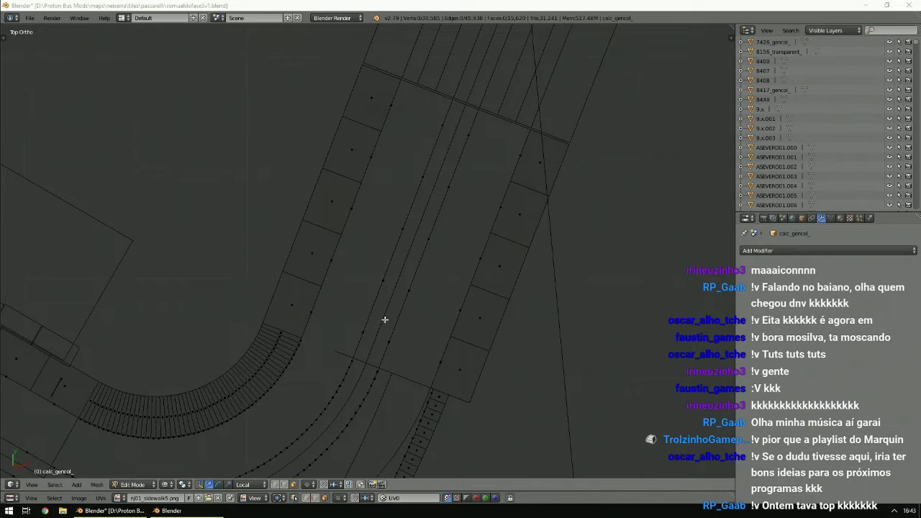
right_click(381, 336)
right_click(339, 250)
shift+right_click(379, 281)
shift+right_click(413, 290)
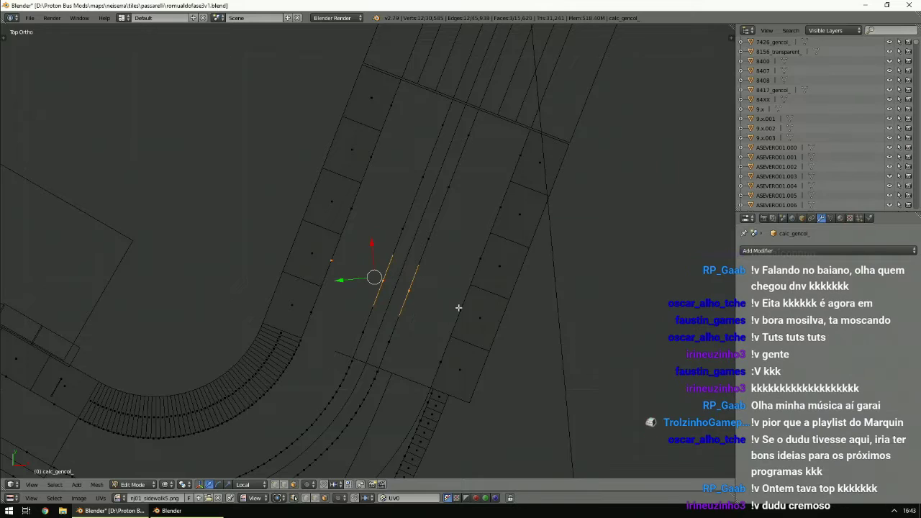
shift+right_click(459, 309)
shift+right_click(488, 320)
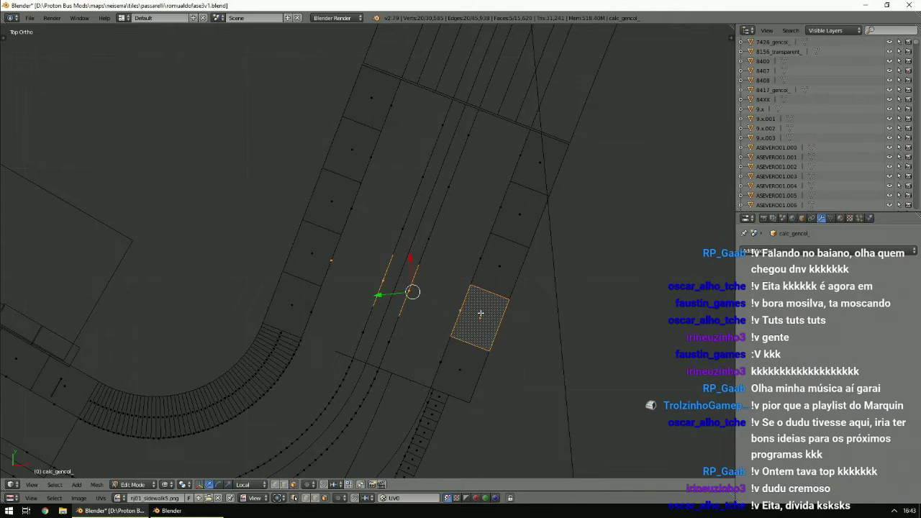
key(ctrl+l)
shift+right_click(303, 249)
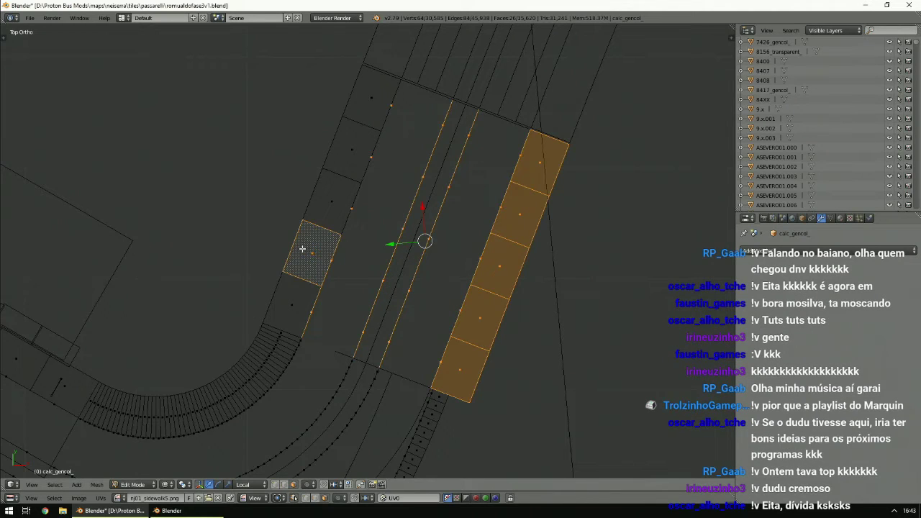
key(ctrl+l)
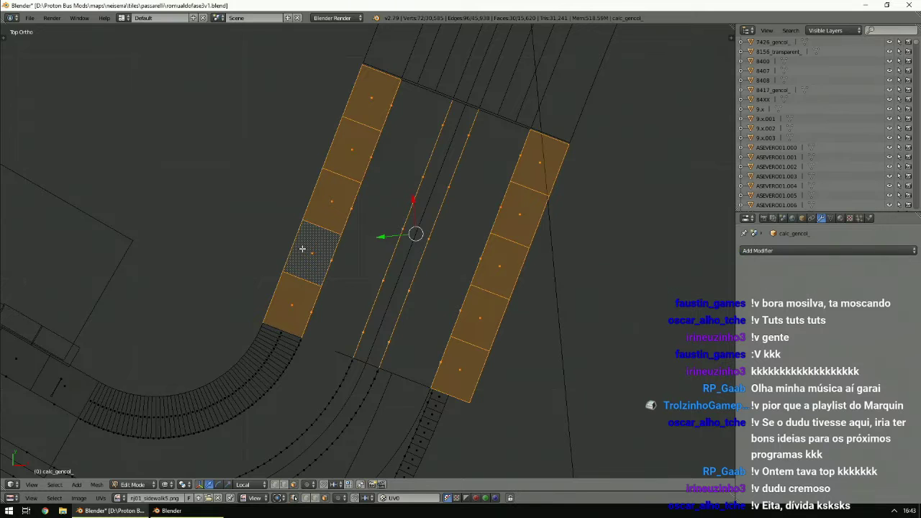
Separate the selected sidewalk and kerb faces from calc_gencol_ into their own object and return to Object Mode.
key(z)
key(z)
key(x)
click(309, 248)
shift+scroll(309, 247, up, 2)
click(133, 485)
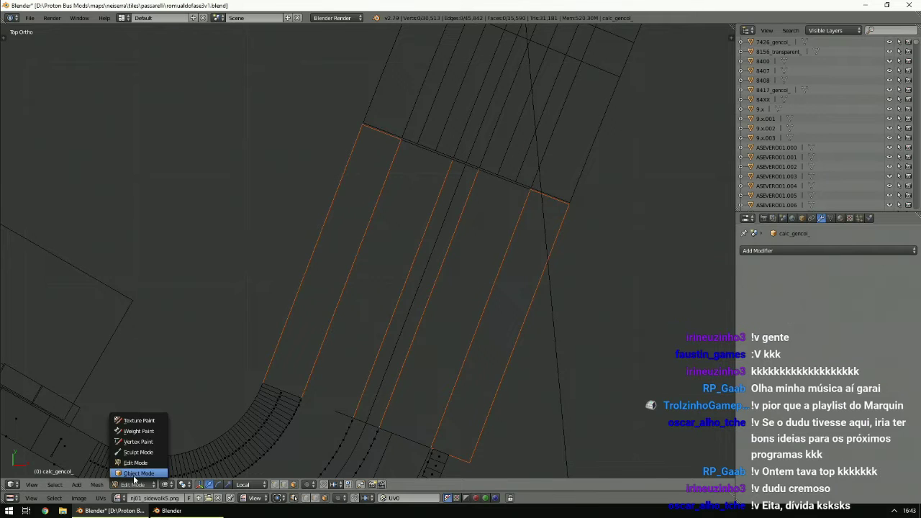
click(135, 472)
Select the 9.x road object at its lower end and switch it to mesh editing.
shift+scroll(363, 292, up, 5)
right_click(403, 224)
scroll(403, 226, up, 2)
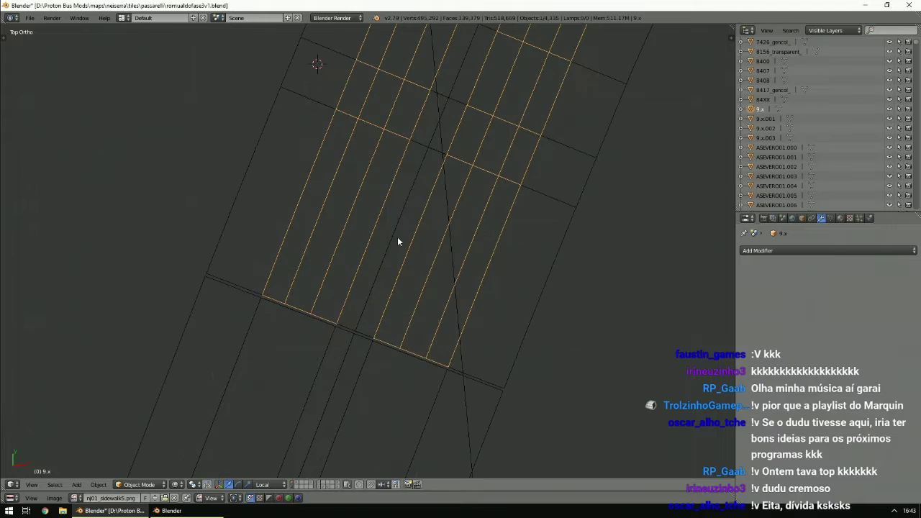
scroll(396, 244, up, 1)
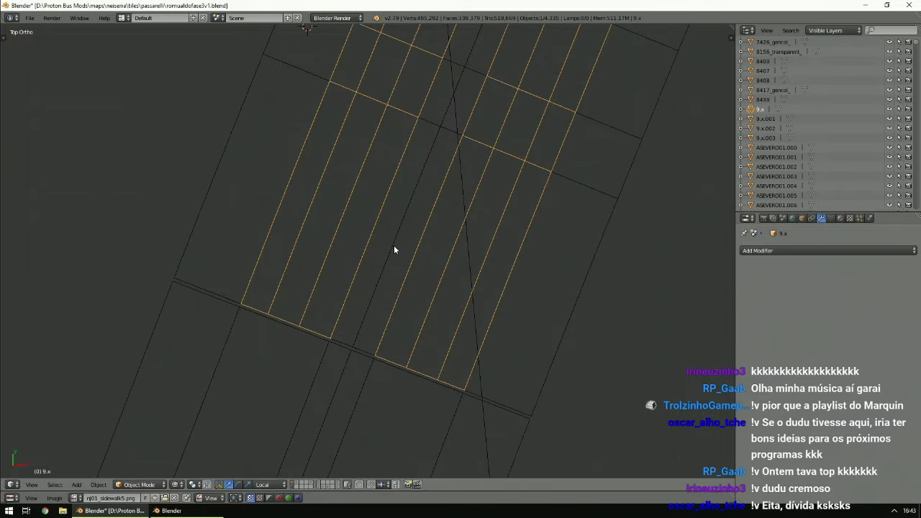
shift+scroll(394, 244, down, 2)
click(144, 484)
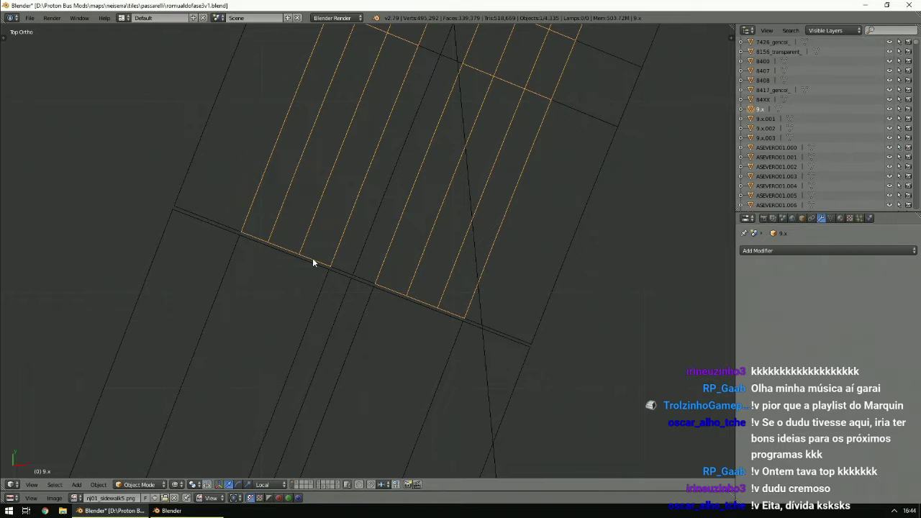
Switch the rua_gencol_ road object below the seam into Edit Mode.
right_click(311, 266)
scroll(311, 268, up, 3)
click(128, 483)
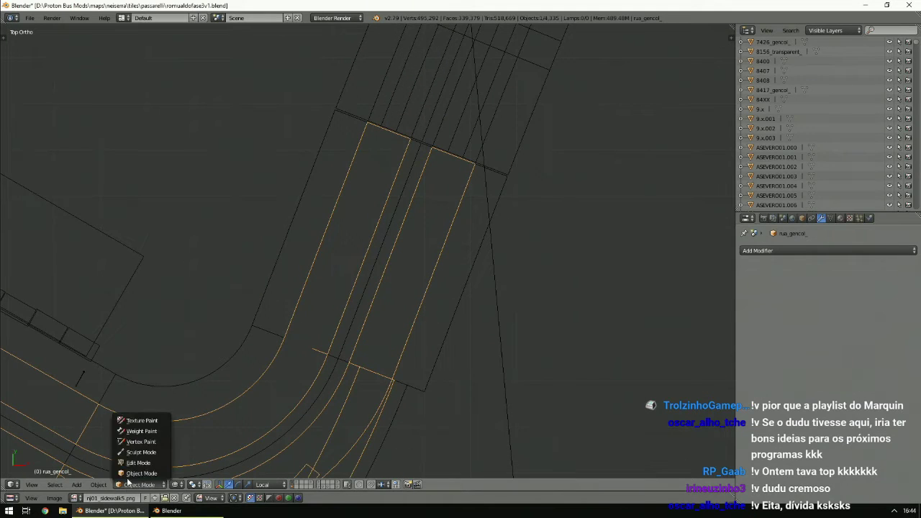
click(131, 463)
Try to select the two straight lane strips of rua_gencol_ by their linked faces.
scroll(346, 367, up, 2)
right_click(389, 370)
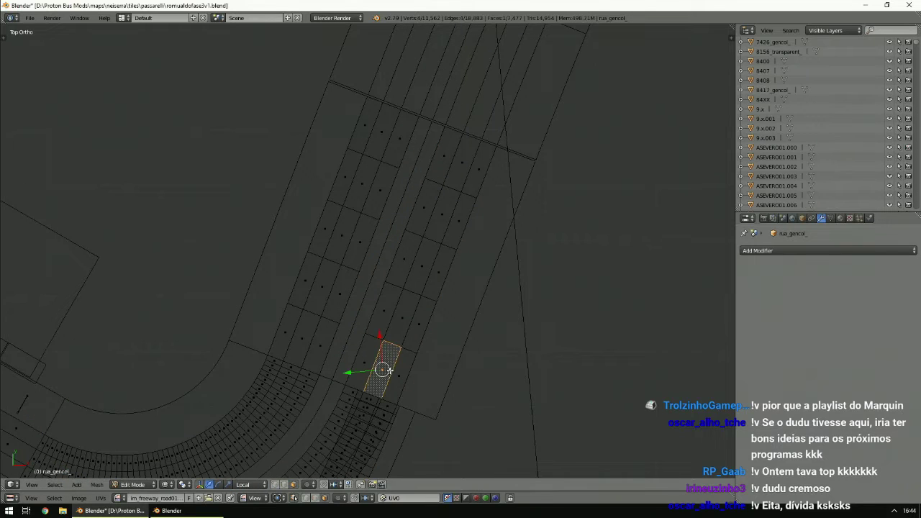
key(ctrl+l)
shift+right_click(348, 263)
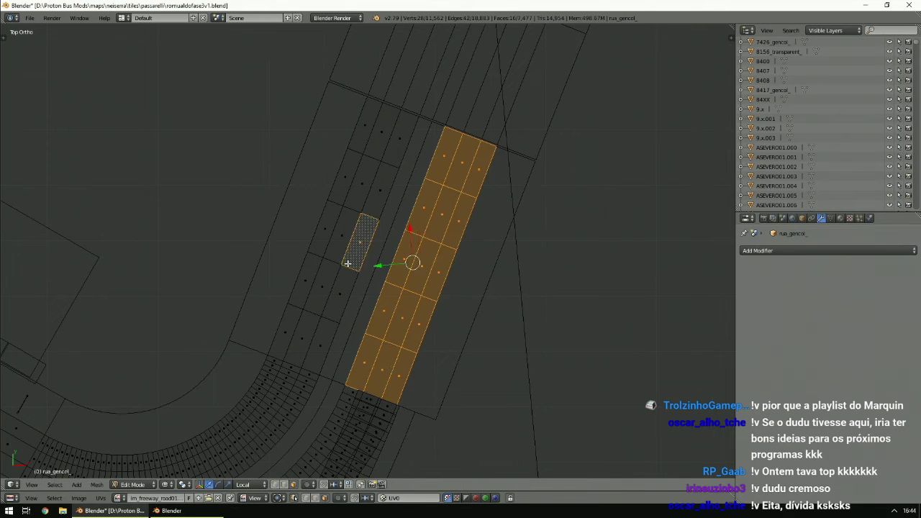
key(ctrl+l)
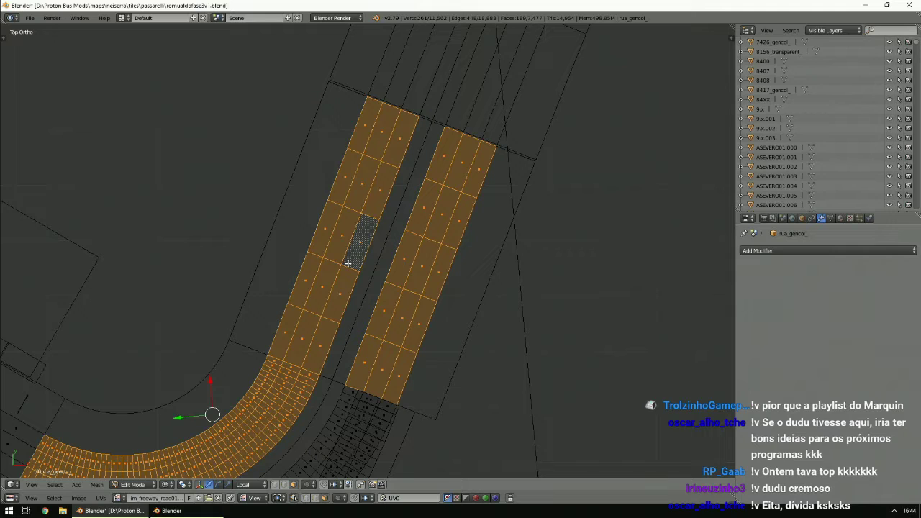
Select all 15 faces of the left lane's straight strip, from the curve up to the seam.
right_click(319, 331)
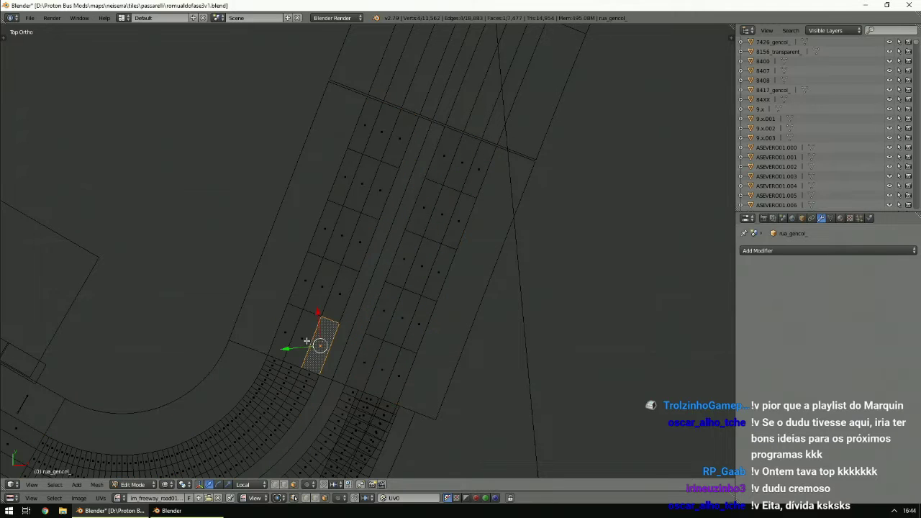
shift+right_click(284, 344)
shift+right_click(311, 277)
shift+right_click(325, 284)
shift+right_click(335, 294)
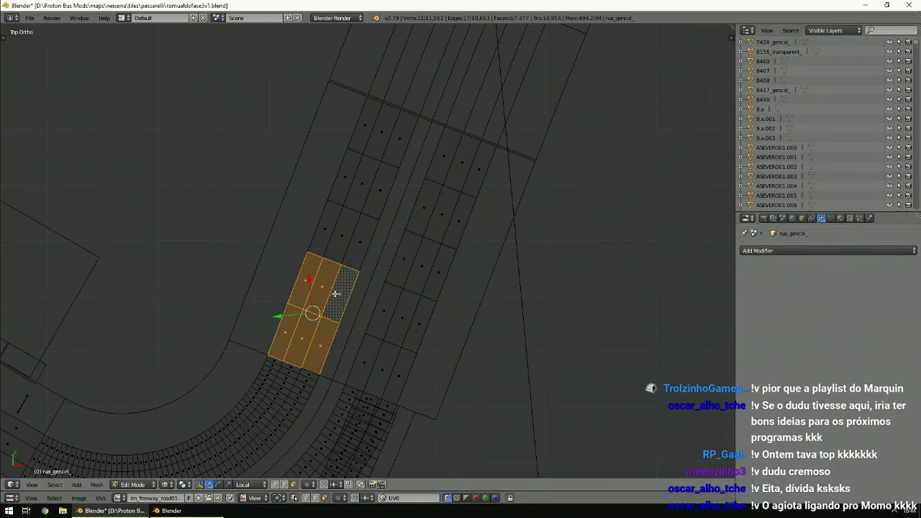
shift+right_click(370, 242)
shift+right_click(350, 232)
shift+right_click(334, 213)
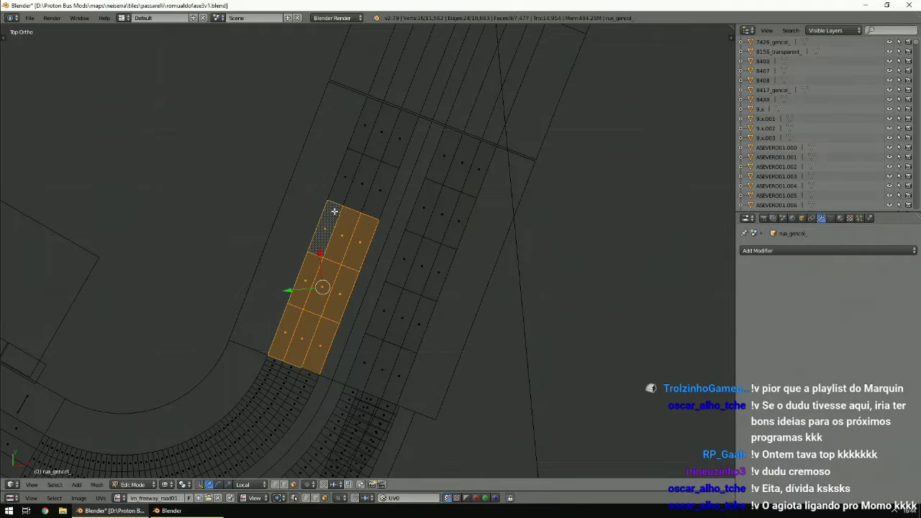
shift+right_click(345, 180)
shift+right_click(365, 188)
shift+right_click(378, 164)
shift+right_click(387, 134)
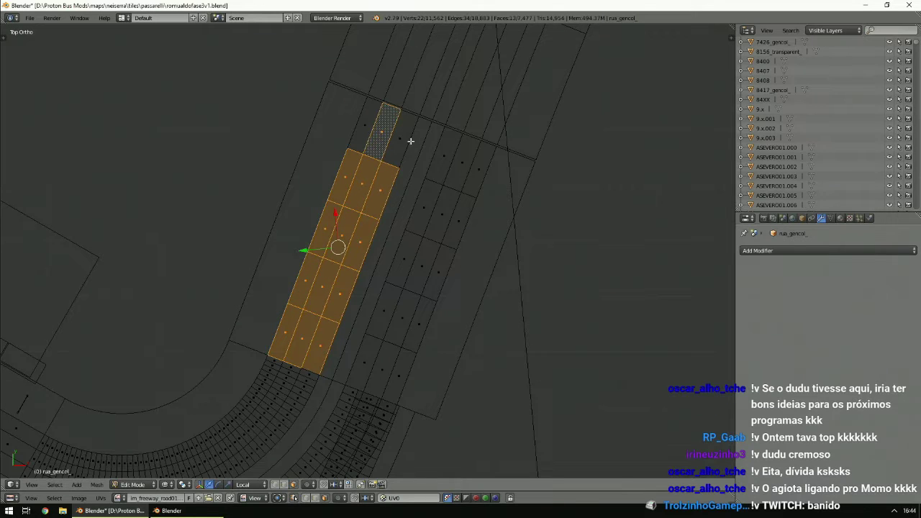
shift+right_click(400, 134)
shift+right_click(371, 117)
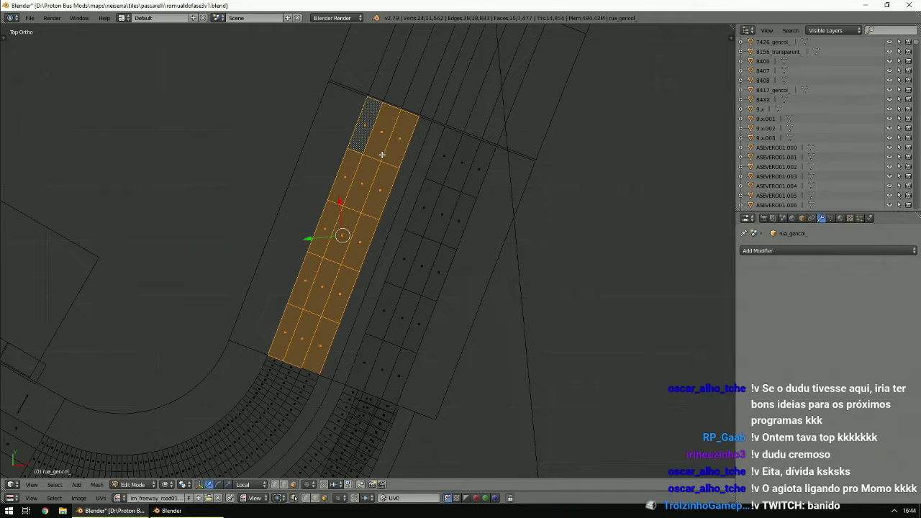
Add the right lane's 15 straight faces to the selection, separate both strips into a new object and return to Object Mode.
shift+right_click(369, 359)
shift+right_click(387, 370)
shift+right_click(413, 360)
shift+right_click(422, 323)
shift+right_click(409, 309)
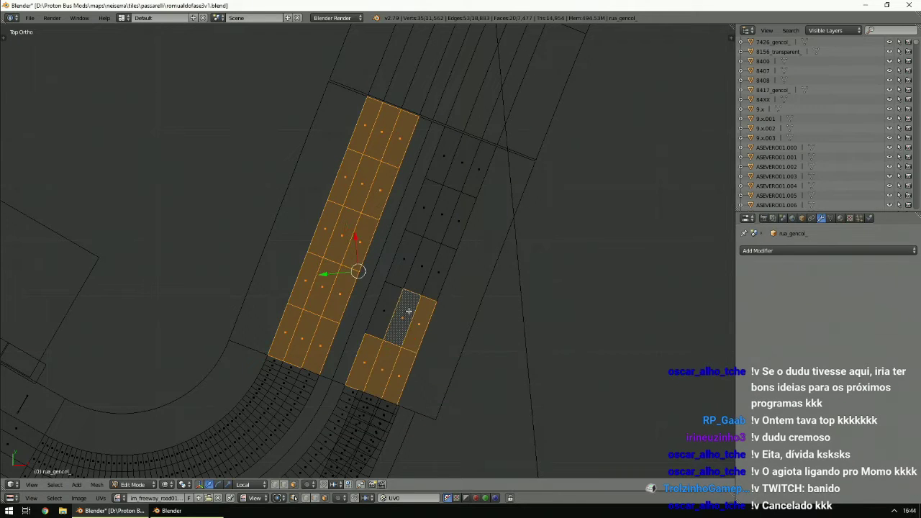
shift+right_click(387, 315)
shift+right_click(402, 255)
shift+right_click(422, 265)
shift+right_click(440, 272)
shift+right_click(451, 224)
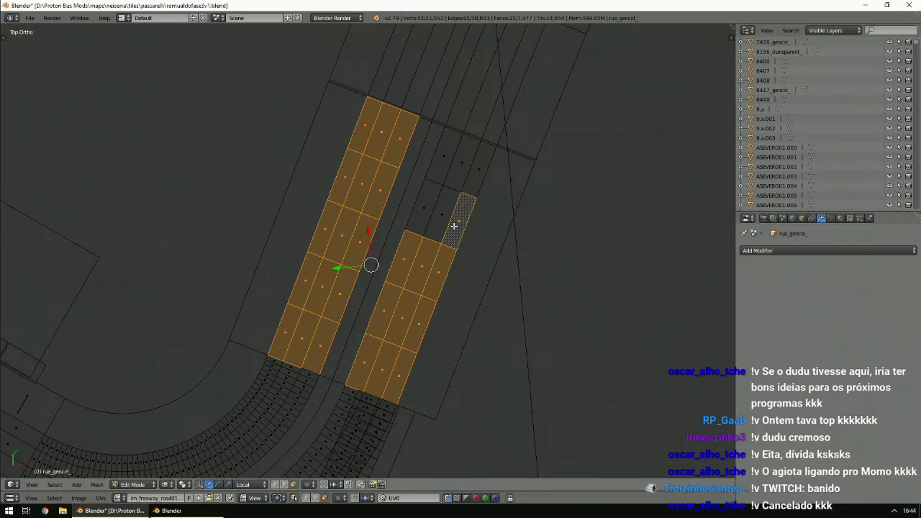
shift+right_click(442, 211)
shift+right_click(432, 209)
shift+right_click(442, 154)
shift+right_click(473, 160)
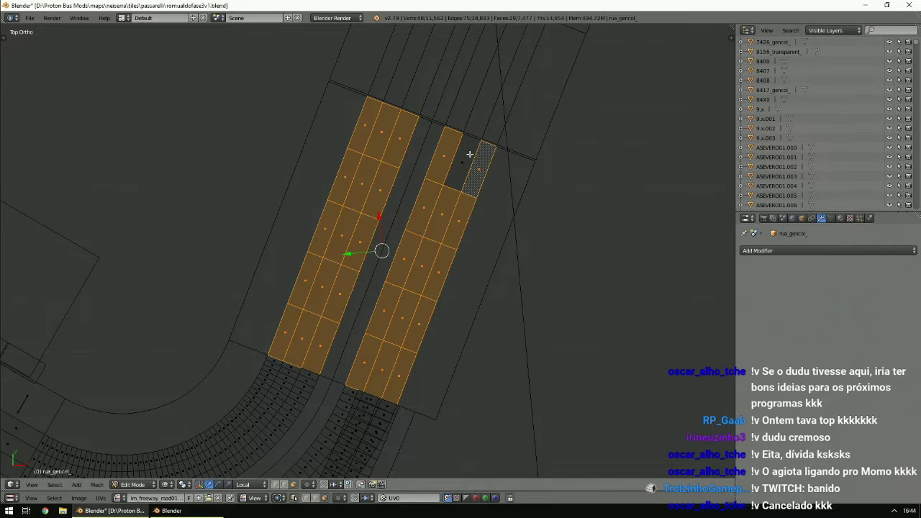
shift+right_click(470, 153)
key(x)
click(489, 186)
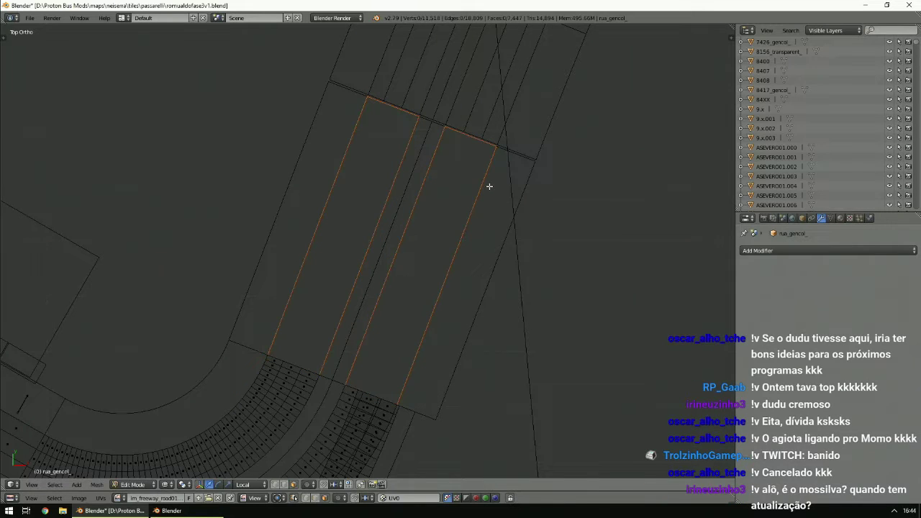
click(137, 484)
click(138, 489)
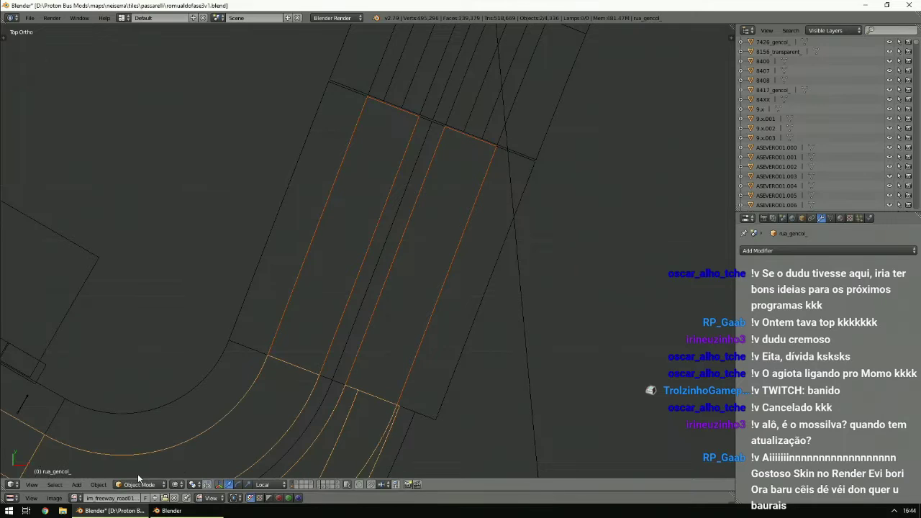
Open the 9.x road mesh above the seam in Edit Mode and convert its triangles to quads.
shift+scroll(363, 265, up, 5)
scroll(385, 262, up, 1)
shift+scroll(385, 262, up, 2)
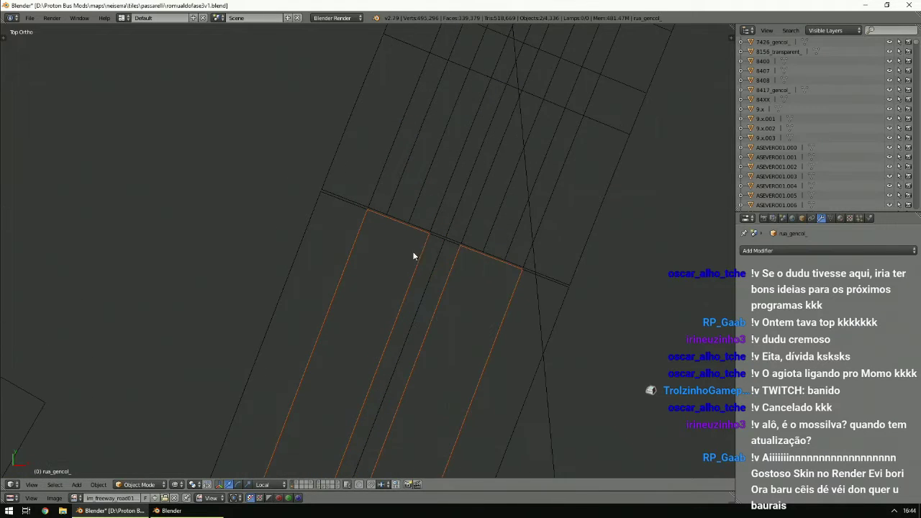
right_click(420, 204)
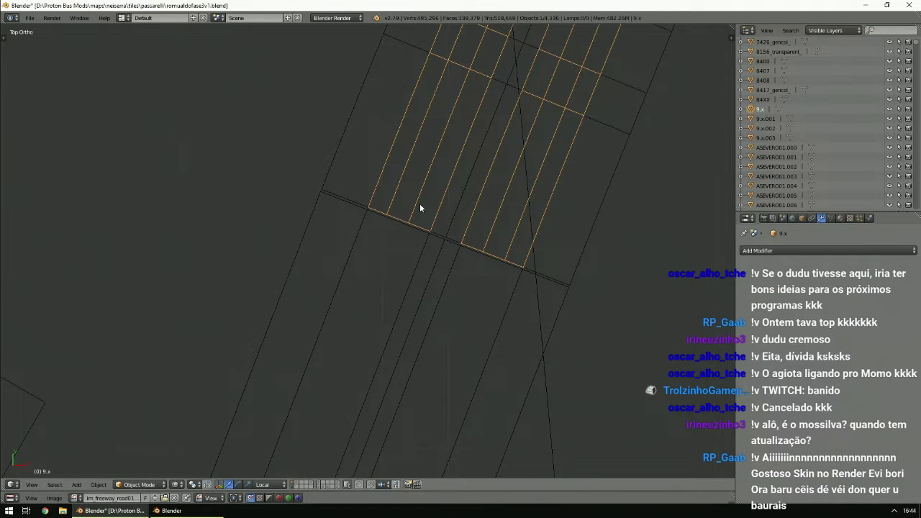
click(139, 486)
click(139, 463)
scroll(442, 269, down, 4)
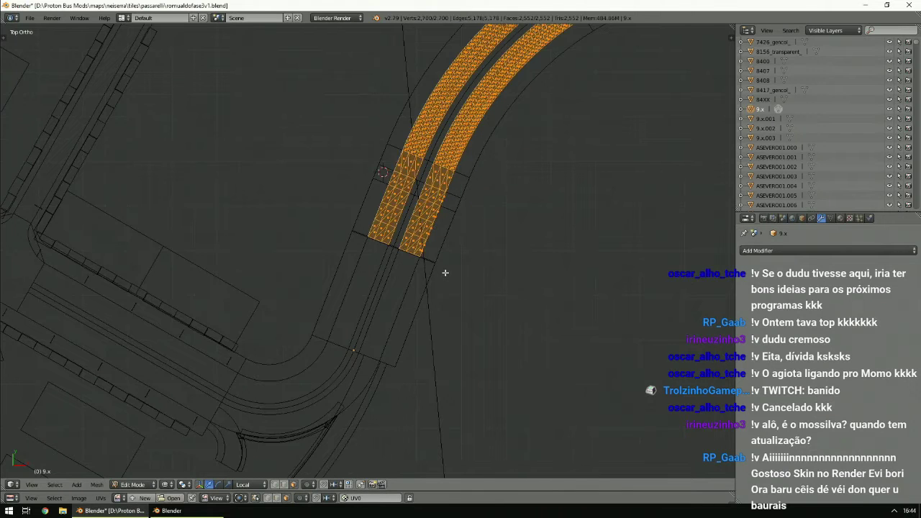
shift+scroll(446, 272, up, 3)
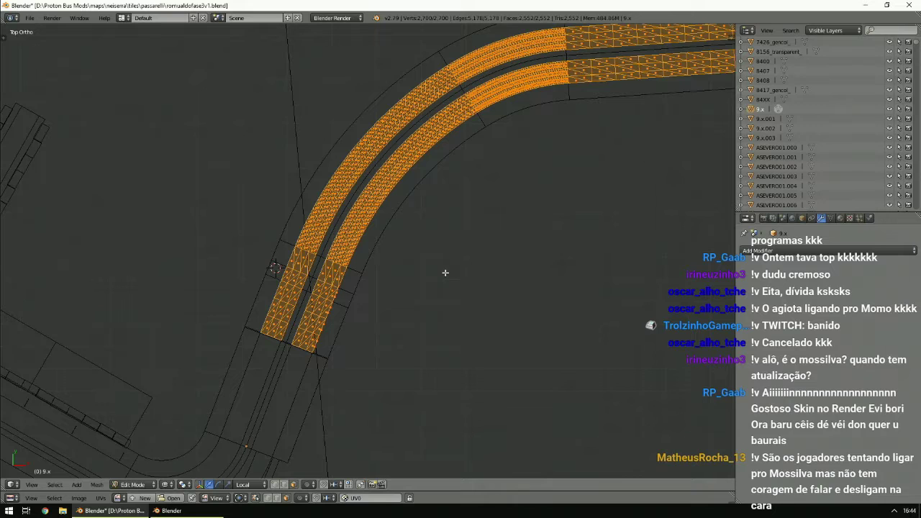
key(alt+j)
Separate the four edge-on faces along the right lane's outer edge near the seam into their own object and return to Object Mode.
scroll(454, 288, up, 5)
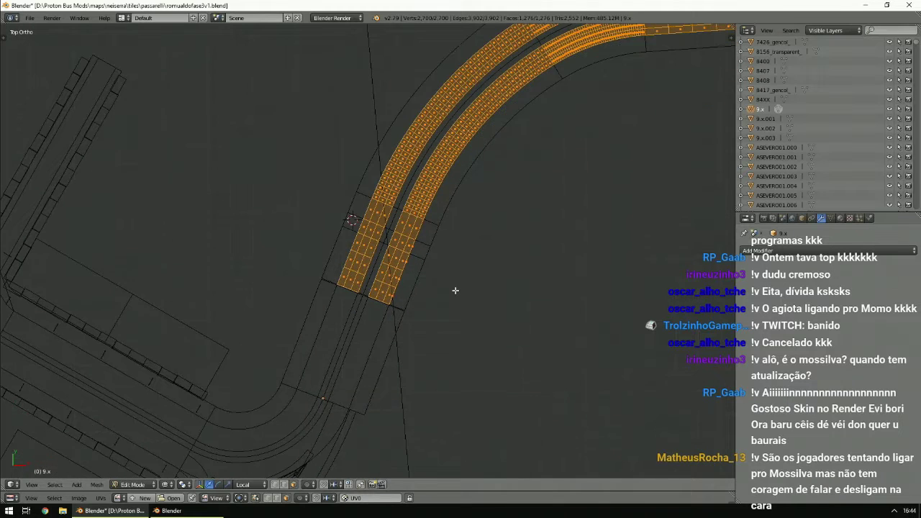
scroll(455, 290, up, 3)
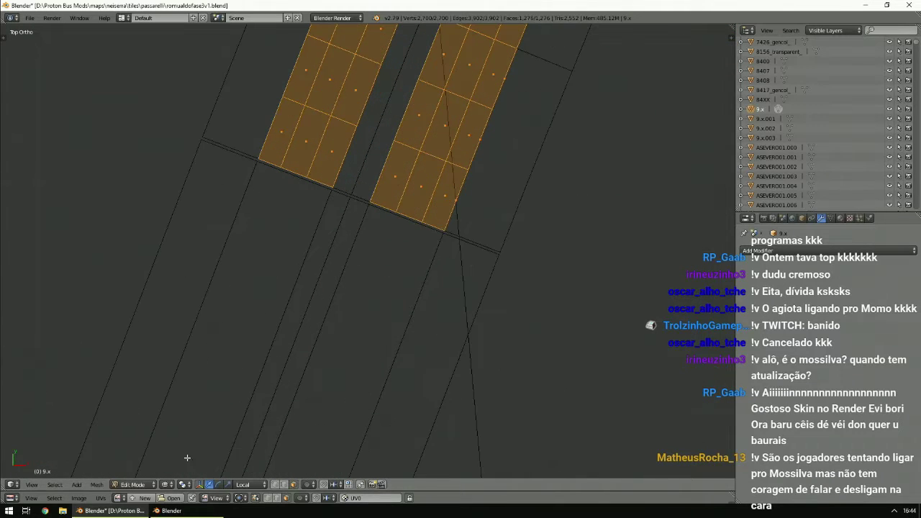
scroll(372, 218, down, 5)
scroll(372, 218, up, 4)
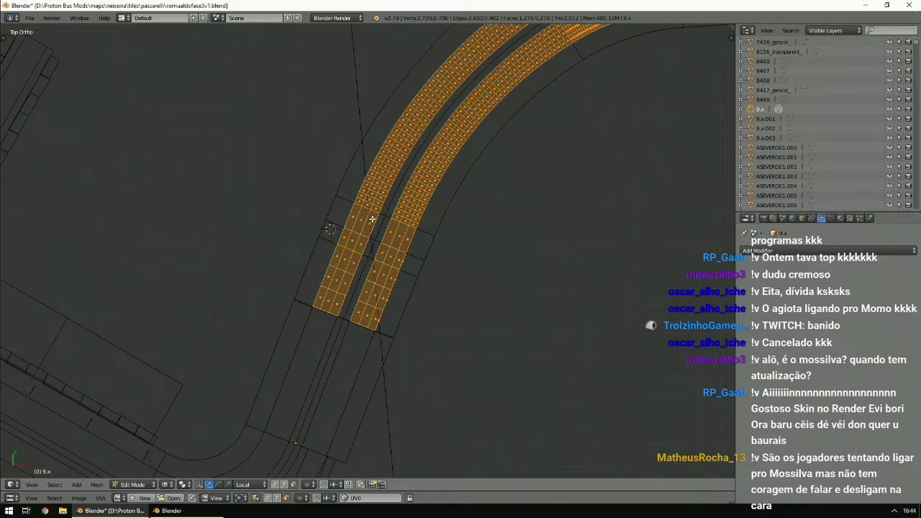
scroll(372, 219, up, 1)
right_click(409, 344)
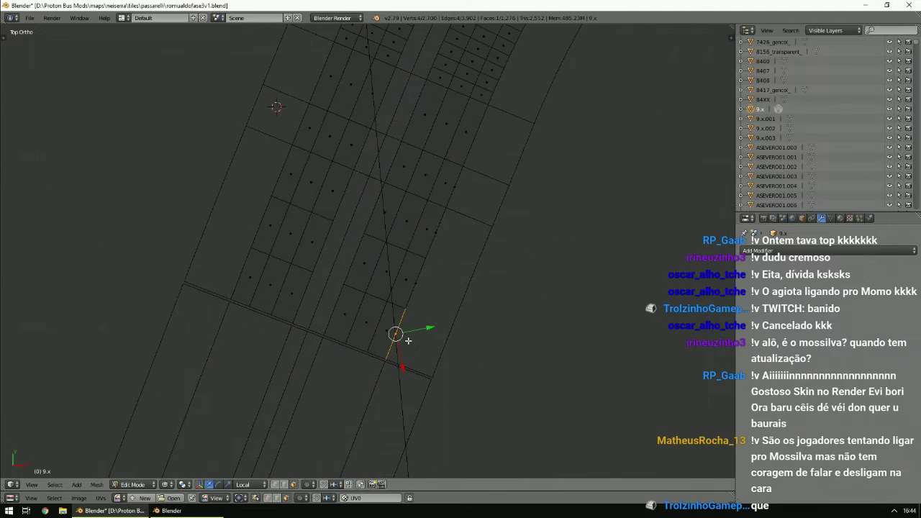
shift+right_click(462, 187)
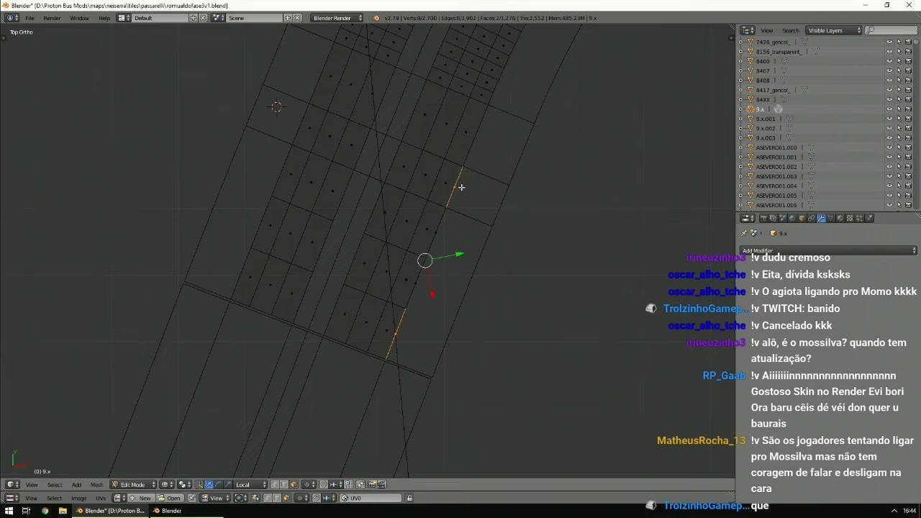
shift+right_click(448, 233)
shift+right_click(430, 275)
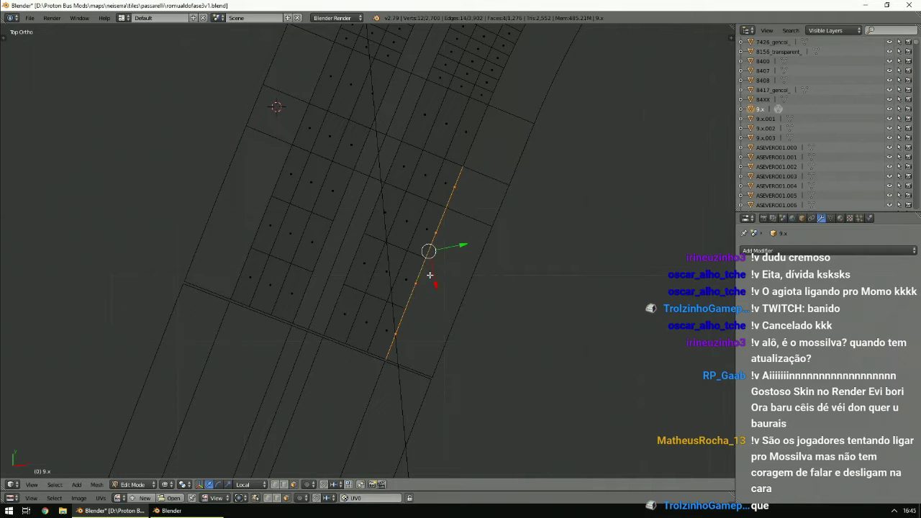
key(p)
key(Return)
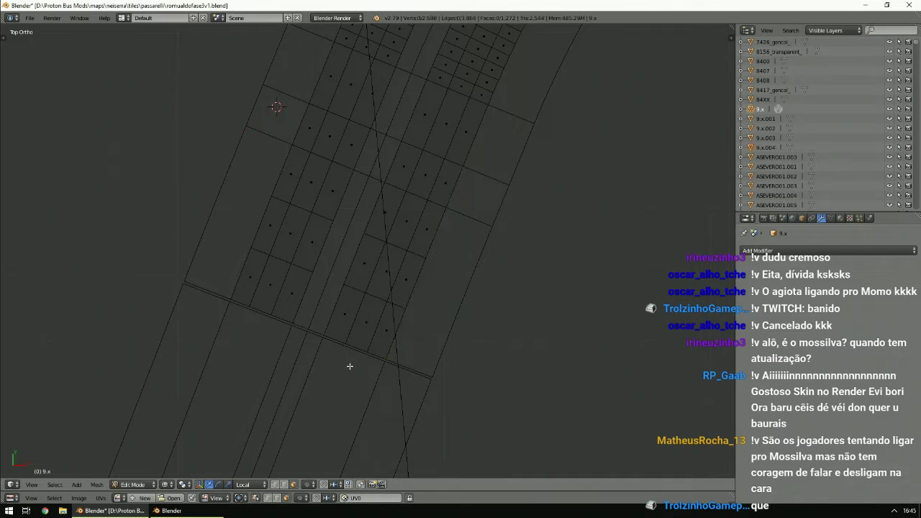
click(126, 484)
click(132, 474)
Join the 9.x road into the separated straight strips object, rua_gencol_.003.
shift+middle_drag(231, 402, 231, 319)
scroll(349, 242, up, 4)
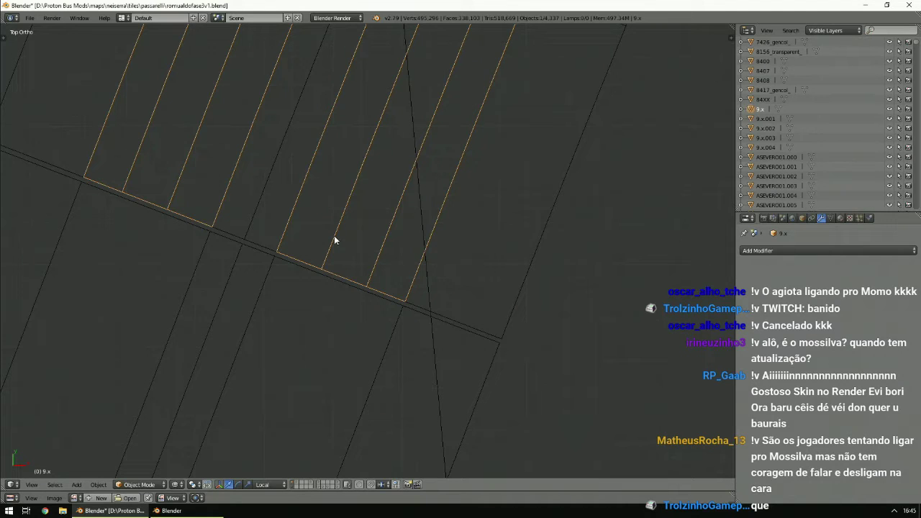
scroll(327, 243, up, 1)
scroll(323, 244, down, 6)
shift+middle_drag(260, 249, 339, 249)
scroll(403, 280, up, 4)
shift+middle_drag(469, 319, 462, 220)
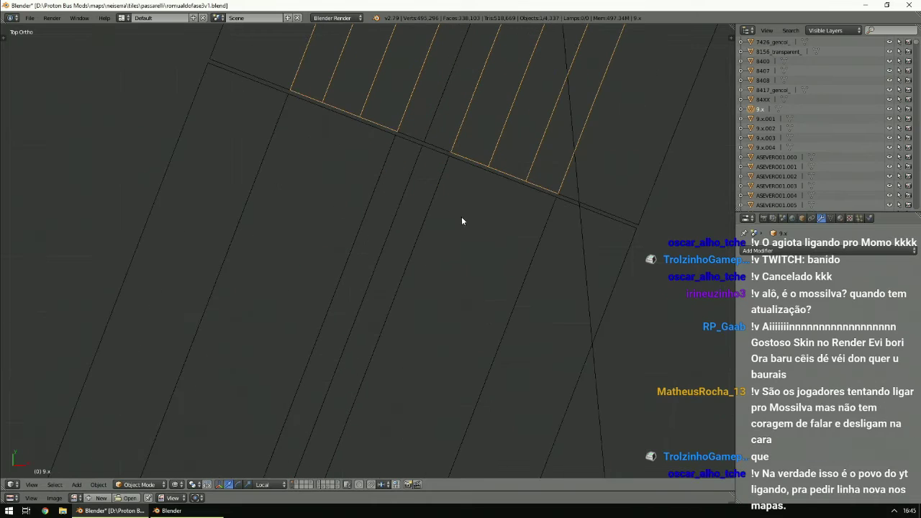
shift+right_click(489, 178)
scroll(483, 183, down, 5)
scroll(464, 198, down, 3)
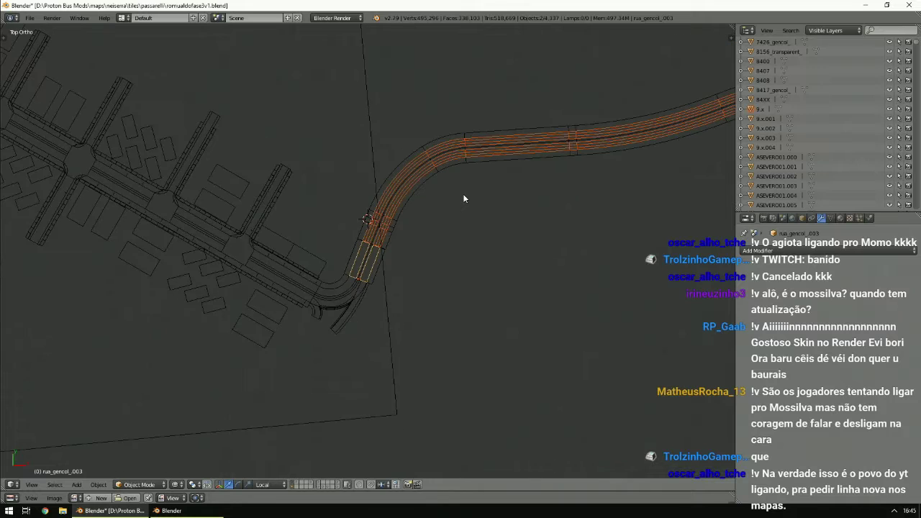
scroll(464, 198, up, 6)
scroll(463, 195, up, 5)
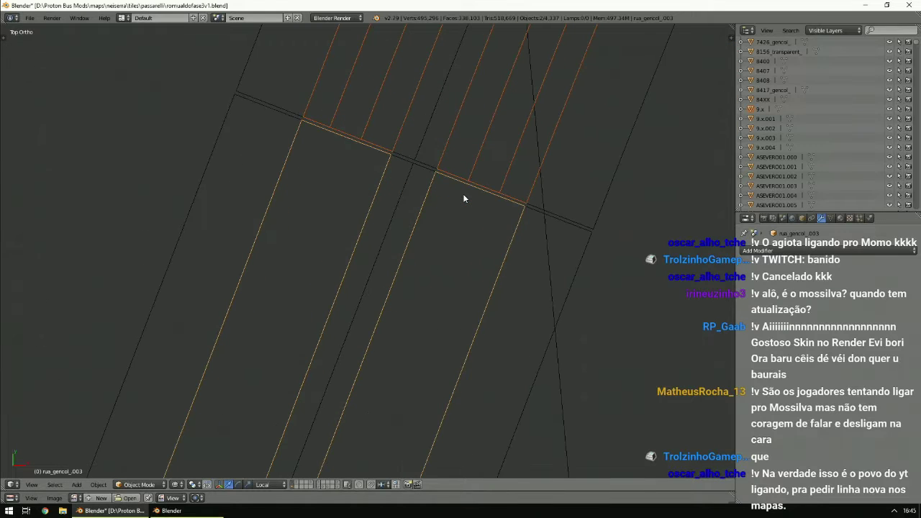
key(ctrl+j)
Open the joined rua_gencol_.003 road mesh in Edit Mode with vertex selection.
shift+middle_drag(463, 194, 442, 224)
scroll(443, 225, up, 3)
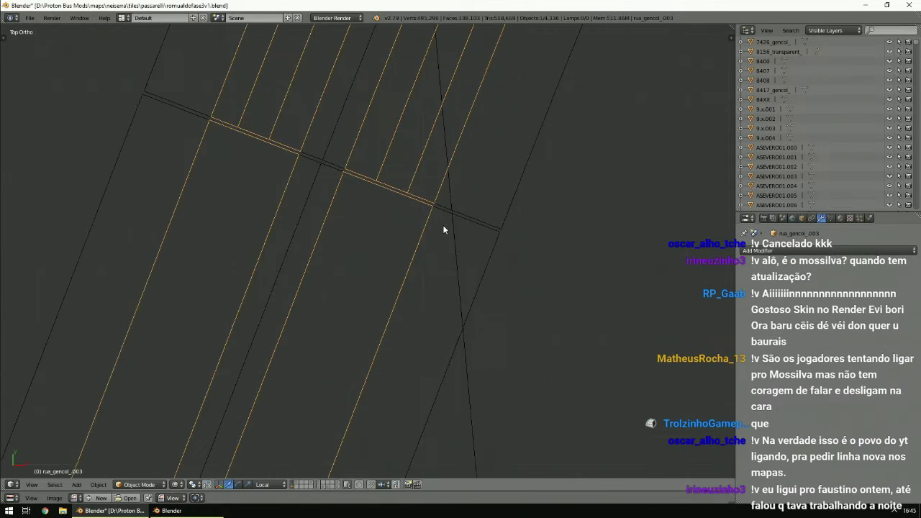
shift+scroll(442, 226, down, 4)
scroll(442, 226, up, 2)
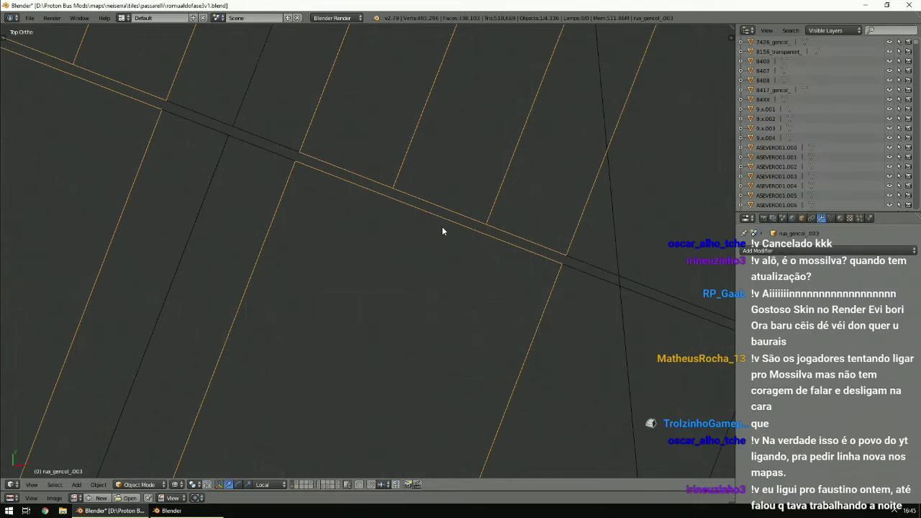
click(140, 485)
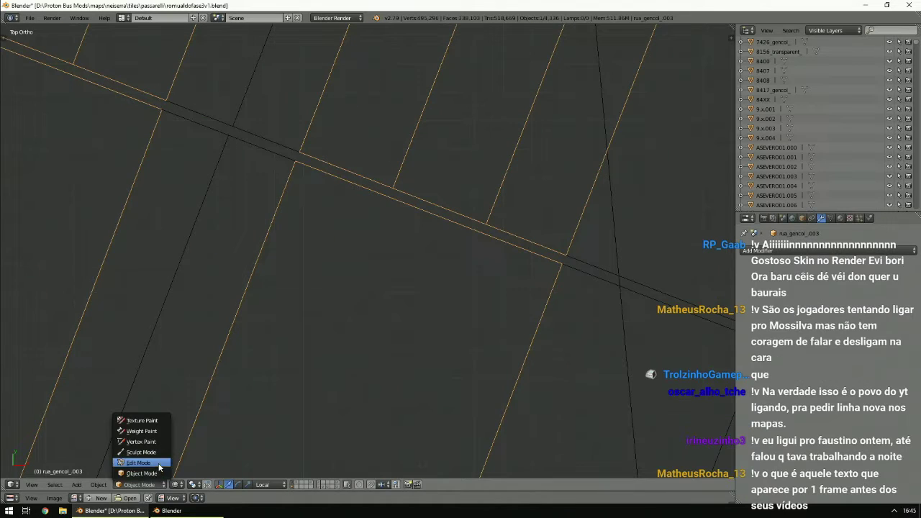
click(140, 466)
scroll(477, 263, down, 4)
scroll(477, 264, down, 3)
click(274, 487)
scroll(456, 197, down, 2)
Remove the doubled vertices from the entire rua_gencol_.003 mesh and clear the selection.
key(a)
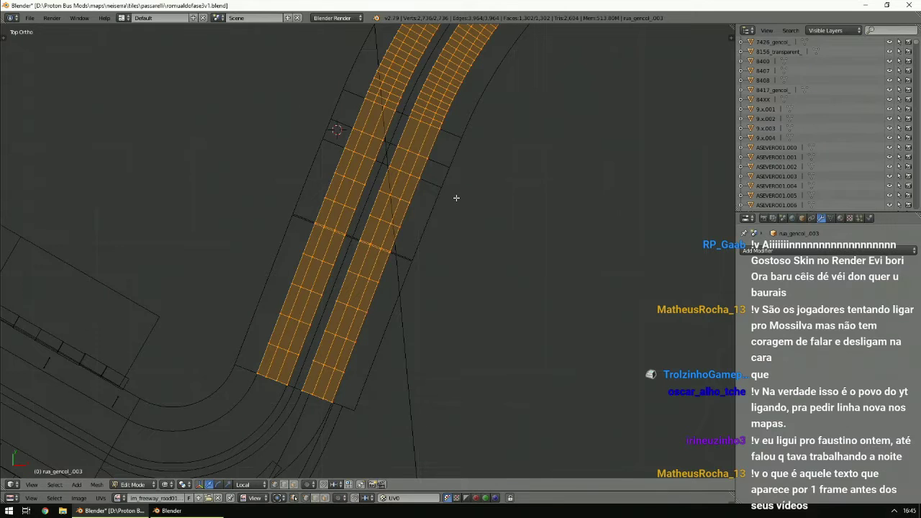
scroll(456, 197, up, 3)
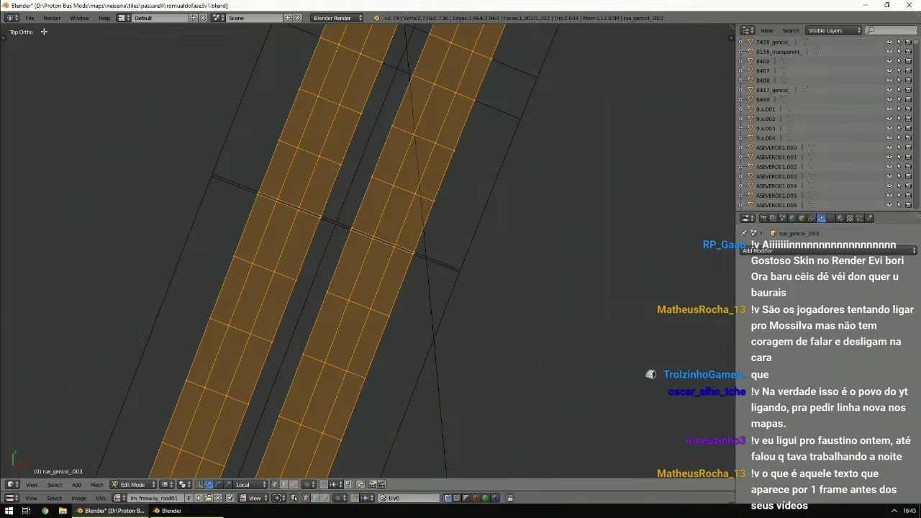
click(3, 39)
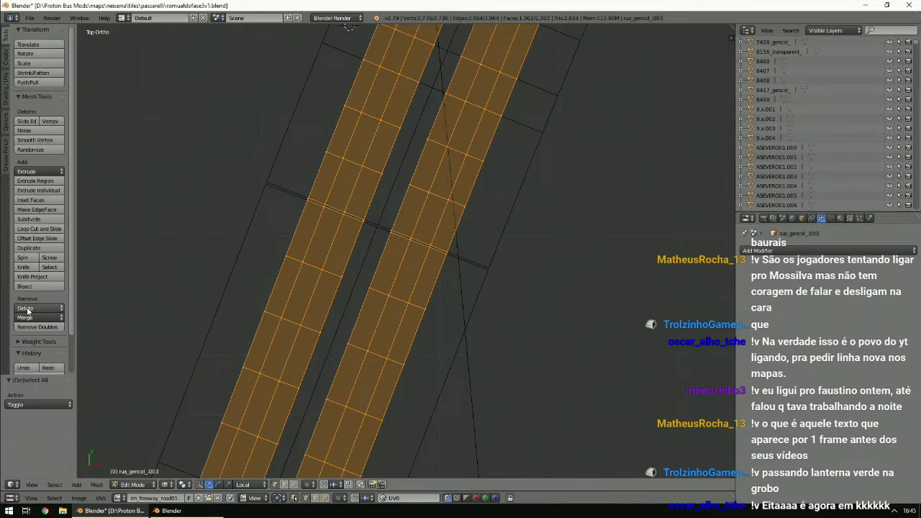
click(30, 328)
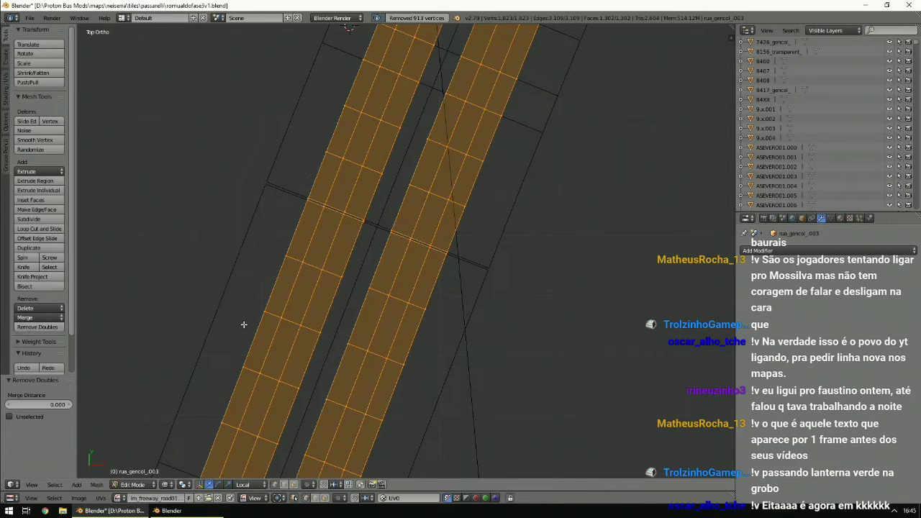
key(a)
scroll(298, 318, down, 3)
scroll(298, 320, up, 6)
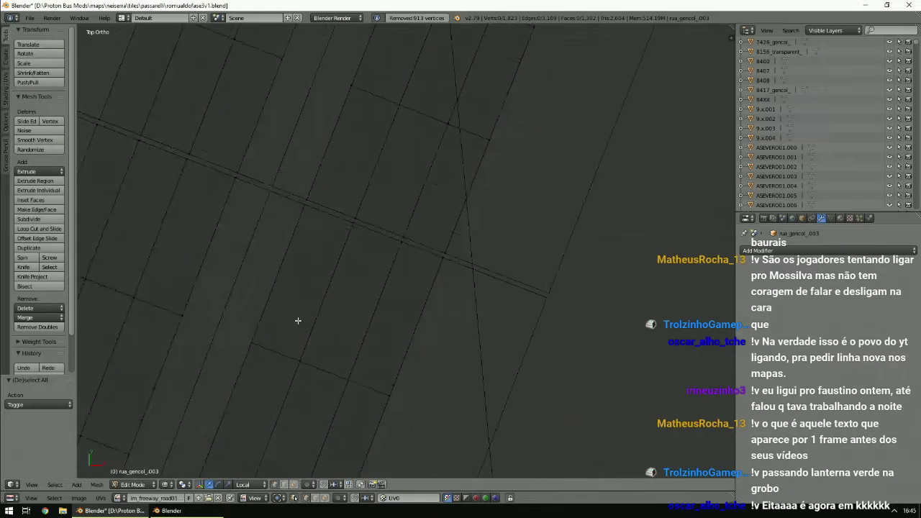
scroll(299, 321, up, 2)
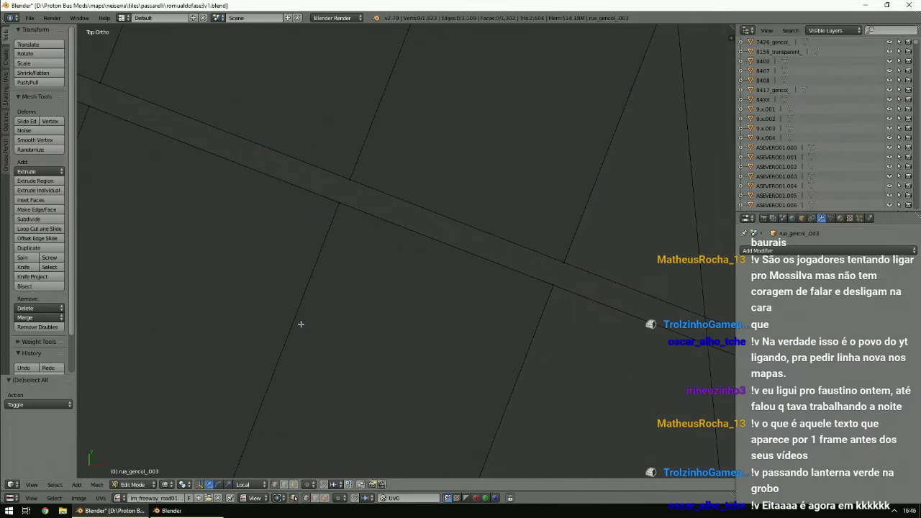
key(ctrl+KP_0)
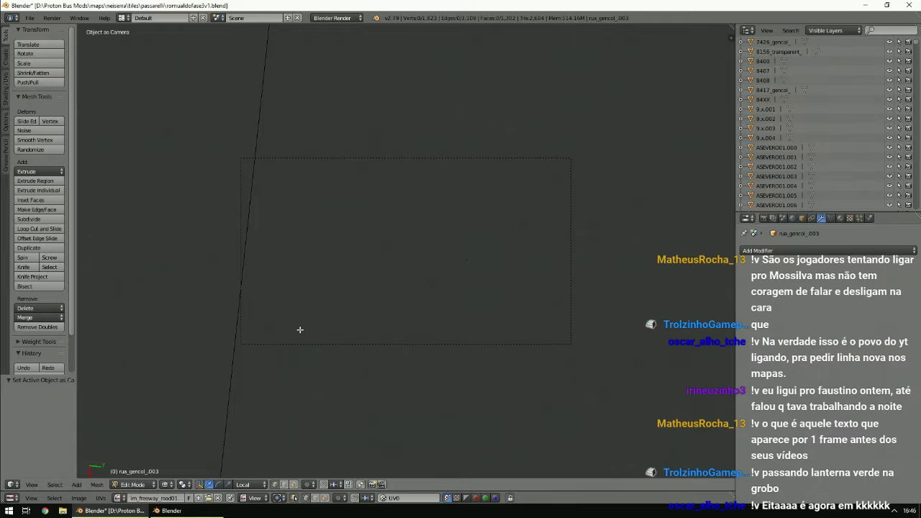
scroll(370, 310, down, 5)
scroll(417, 281, up, 3)
scroll(436, 308, down, 3)
click(435, 272)
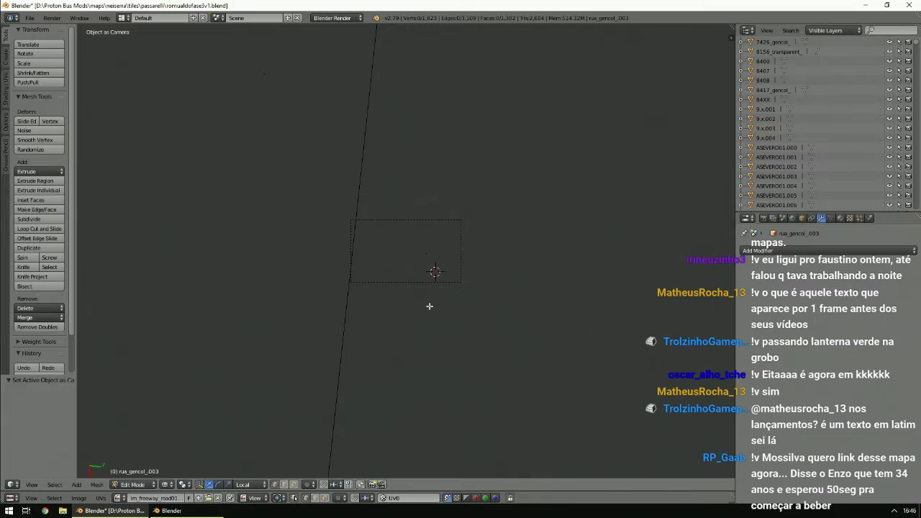
mouse_move(429, 306)
middle_down()
mouse_move(436, 238)
mouse_move(422, 295)
middle_up()
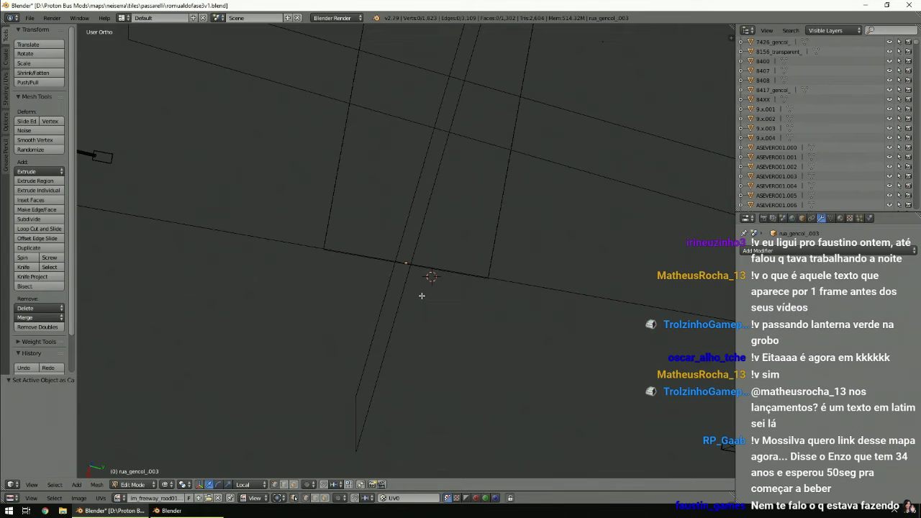
scroll(422, 292, down, 3)
scroll(425, 277, down, 3)
middle_drag(427, 269, 442, 199)
key(KP_7)
Fill the right lane's outermost gap at the seam with a face between its four corner vertices.
scroll(407, 252, down, 6)
scroll(407, 254, up, 8)
scroll(407, 254, up, 5)
scroll(408, 259, up, 6)
right_click(424, 305)
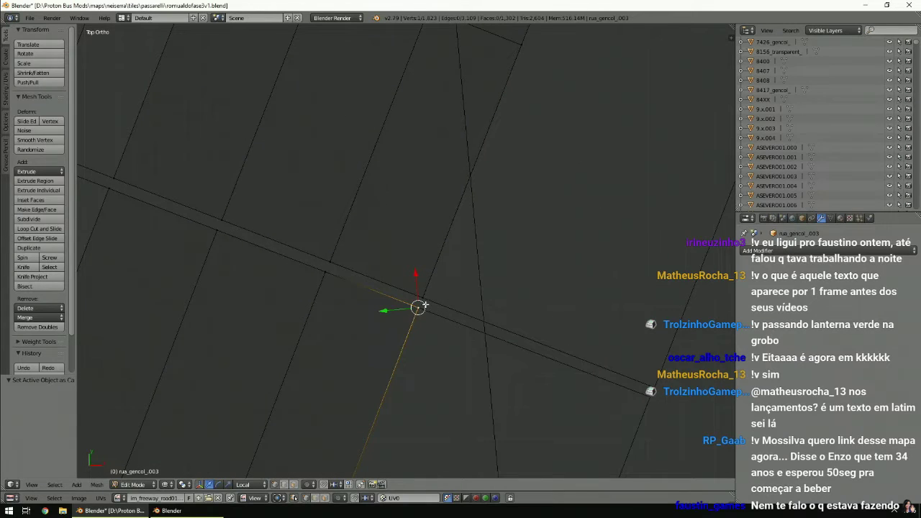
shift+right_click(425, 301)
shift+right_click(334, 264)
shift+right_click(321, 275)
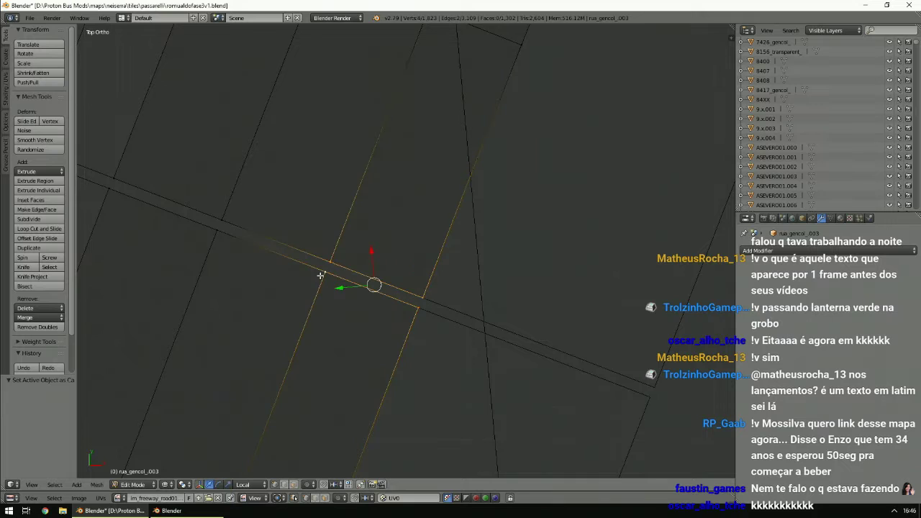
key(f)
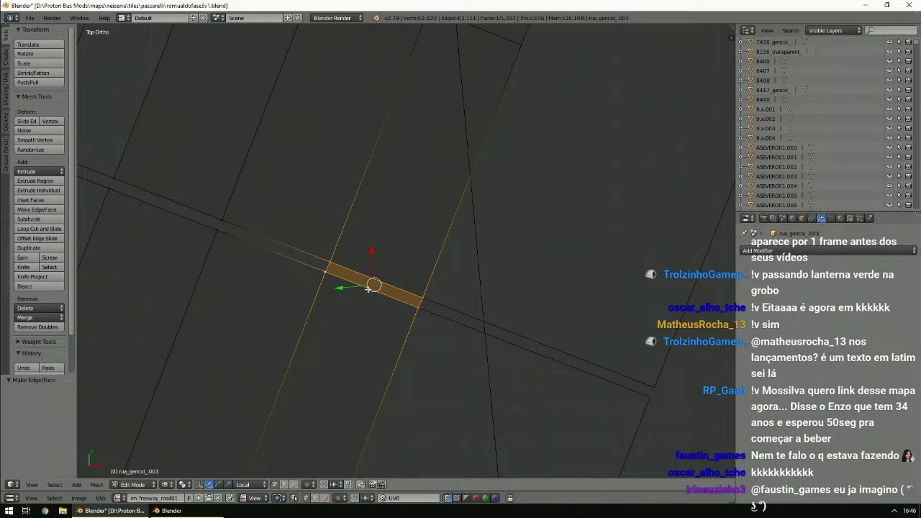
Fill the right lane's middle gap at the seam with a face, next to the outermost one.
key(a)
shift+middle_drag(370, 288, 362, 239)
right_click(340, 231)
ctrl+right_click(345, 221)
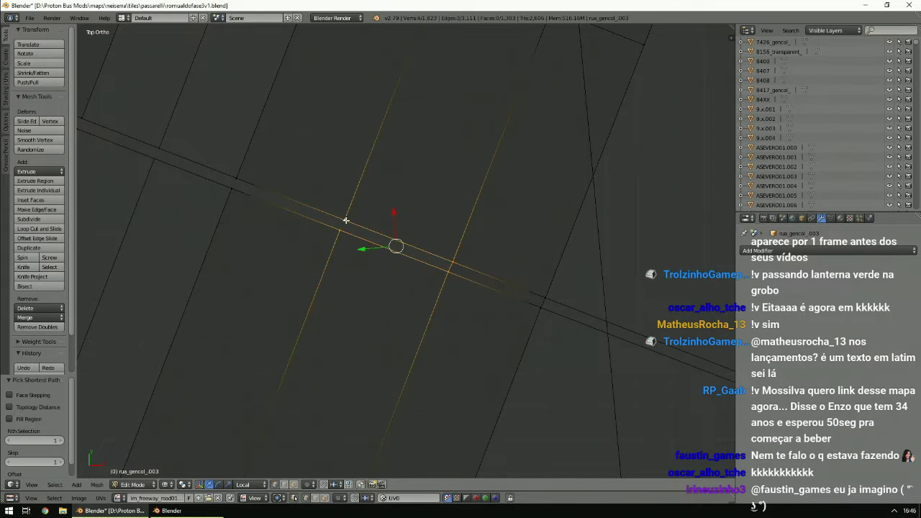
key(f)
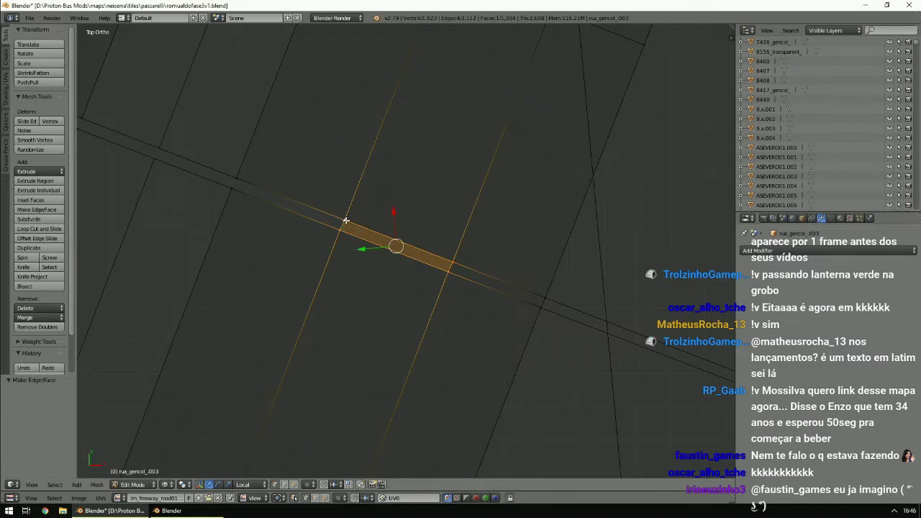
Fill the right lane's innermost gap at the seam with a face and clear the selection.
key(a)
right_click(232, 187)
ctrl+right_click(344, 220)
key(f)
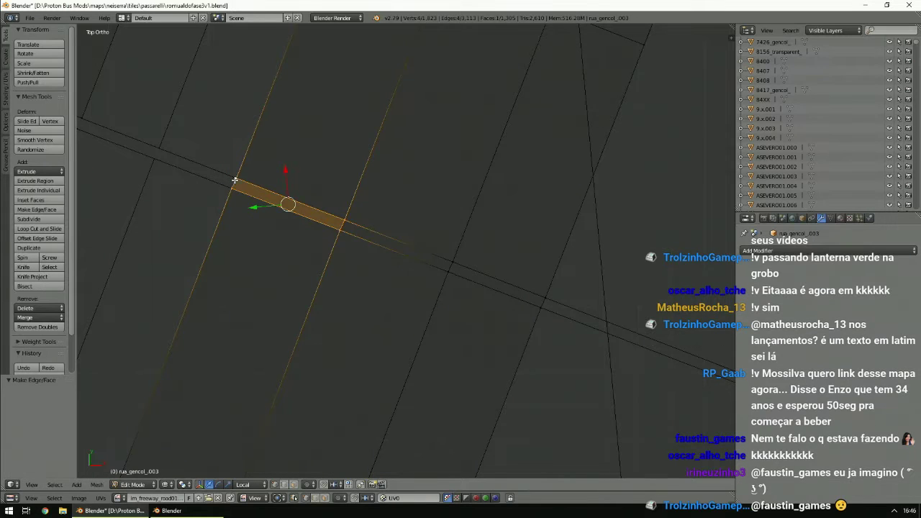
key(a)
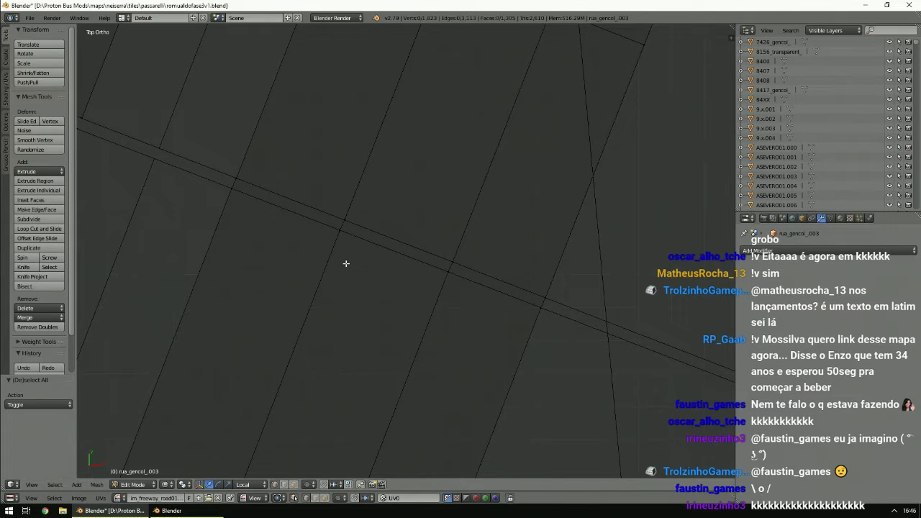
Switch to face selection and inspect the filled seam in textured shading before returning to wireframe.
scroll(362, 274, down, 2)
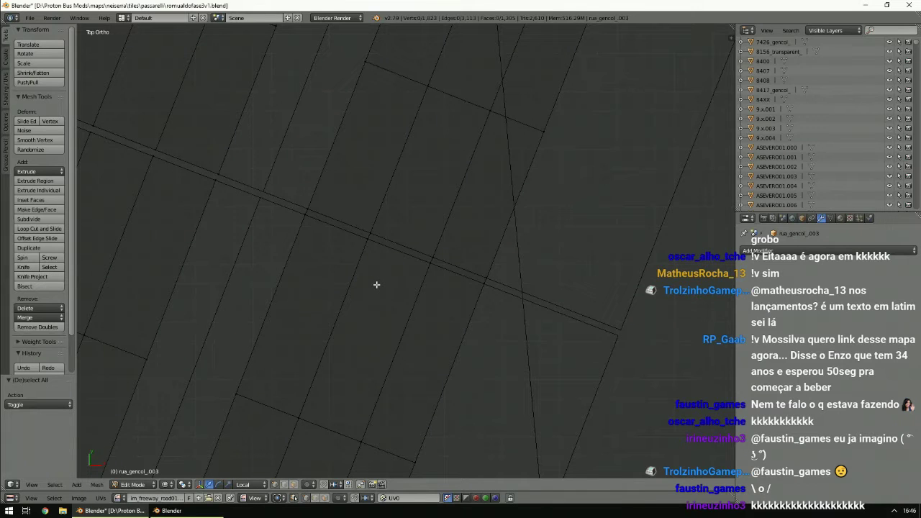
scroll(377, 285, down, 1)
scroll(377, 288, down, 1)
ctrl+scroll(377, 290, up, 5)
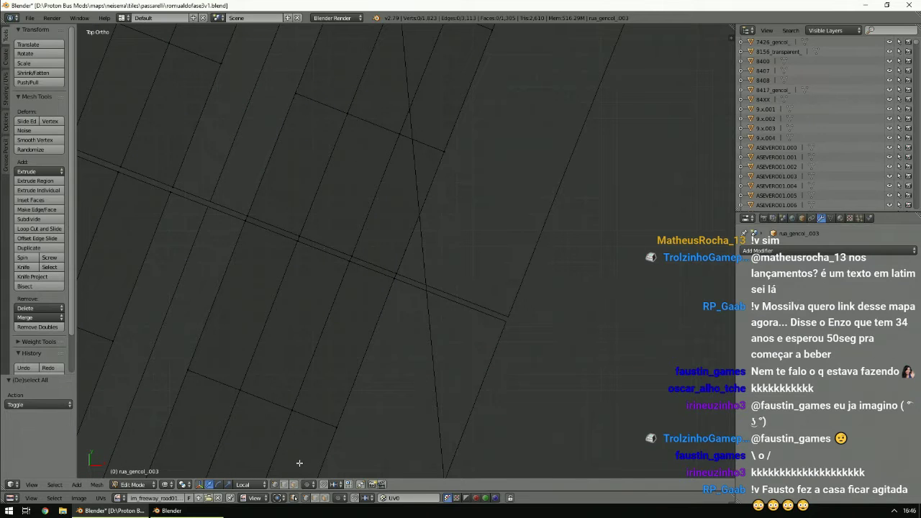
click(295, 484)
key(alt+z)
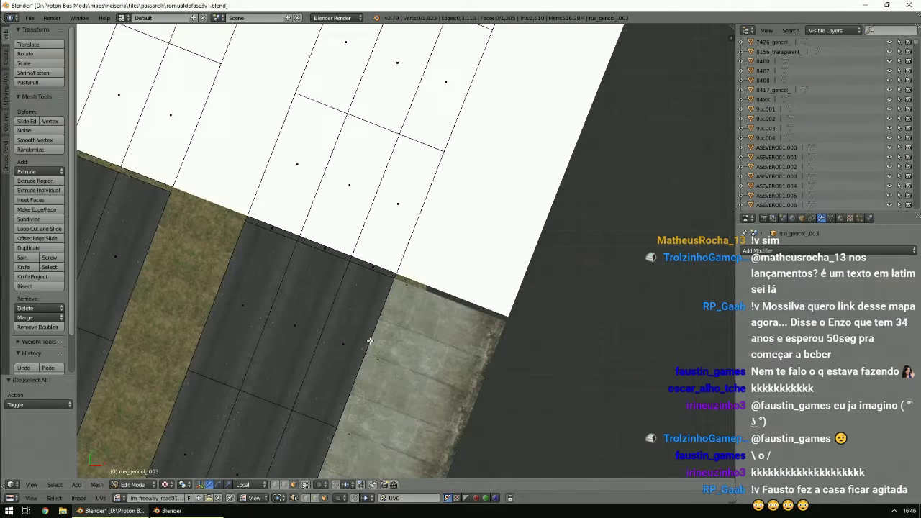
key(z)
scroll(367, 345, down, 5)
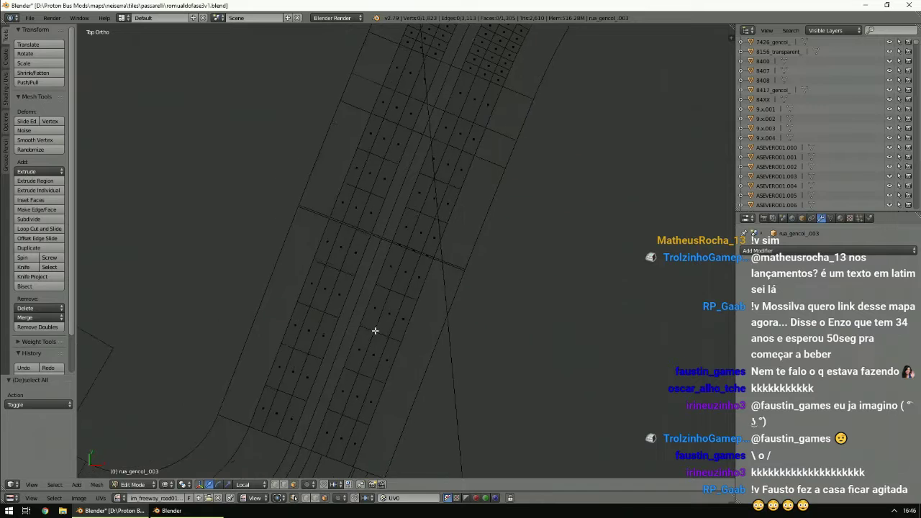
Check how far the right lane's faces connect across the seam by selecting linked geometry, and clear the selection.
right_click(360, 357)
shift+scroll(373, 325, up, 1)
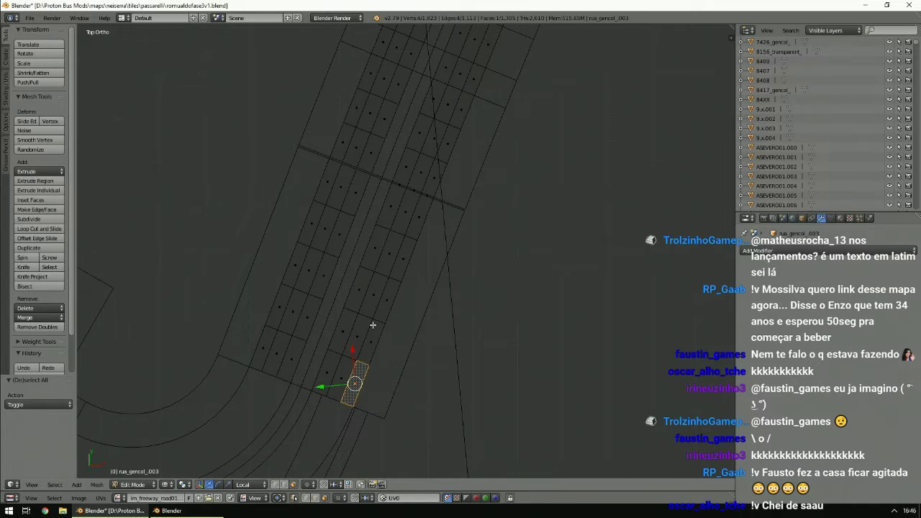
key(ctrl+l)
shift+scroll(372, 325, up, 6)
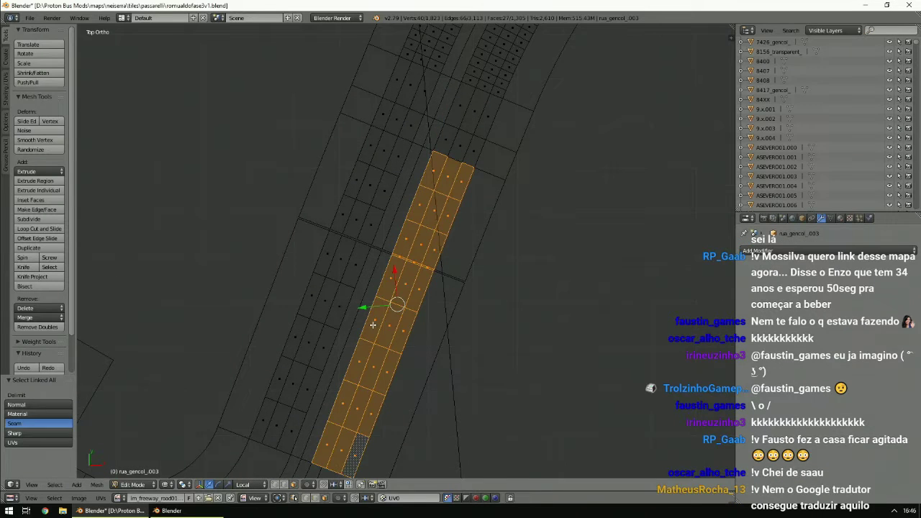
key(a)
ctrl+scroll(373, 326, up, 4)
shift+scroll(372, 326, up, 3)
right_click(433, 132)
alt+right_click(432, 132)
key(a)
scroll(432, 134, down, 2)
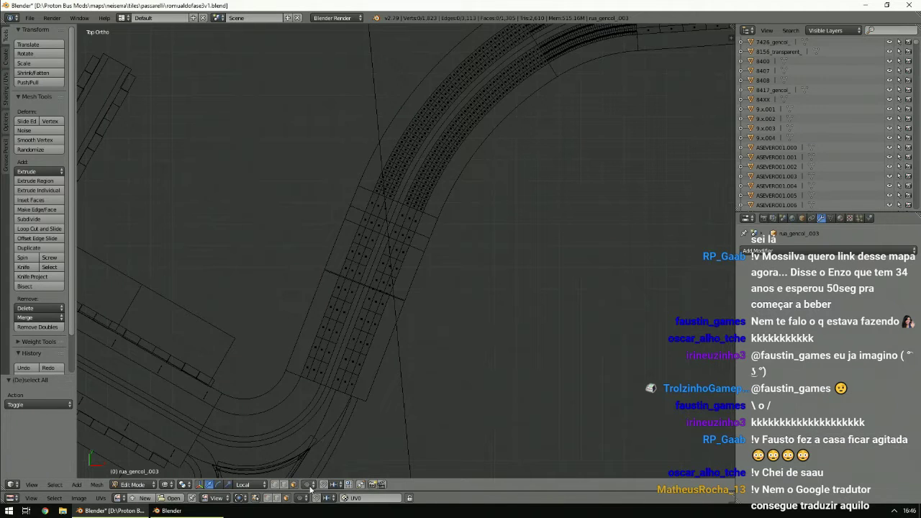
Run Remove Doubles once more on the whole road mesh outside face selection mode and deselect everything.
click(284, 484)
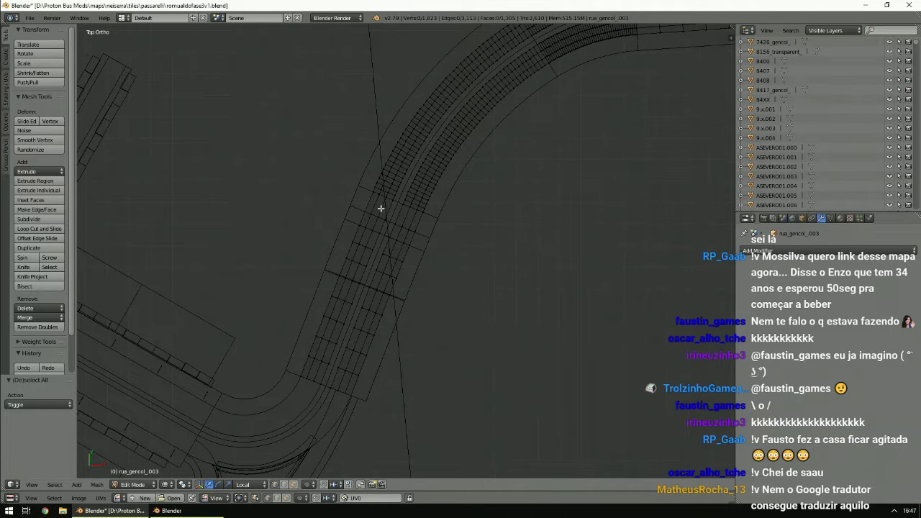
key(a)
scroll(410, 183, up, 3)
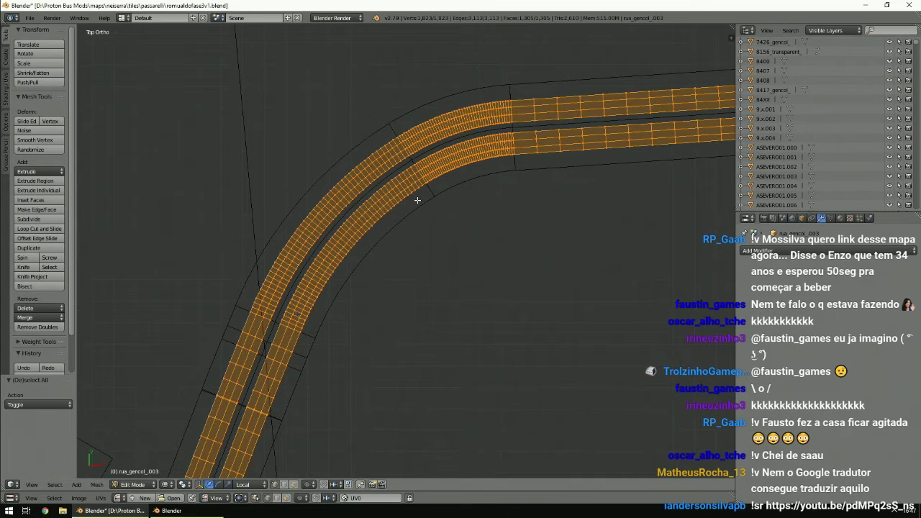
ctrl+scroll(417, 200, down, 5)
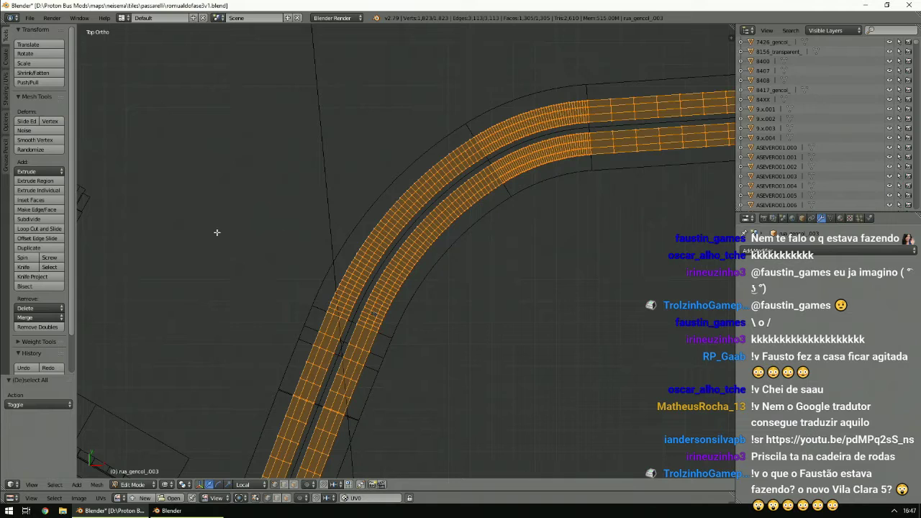
scroll(286, 288, up, 2)
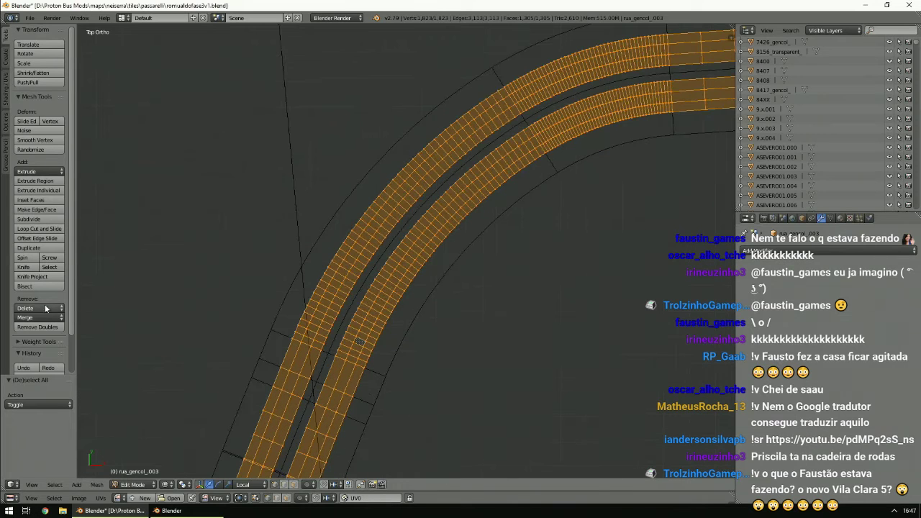
click(37, 327)
key(a)
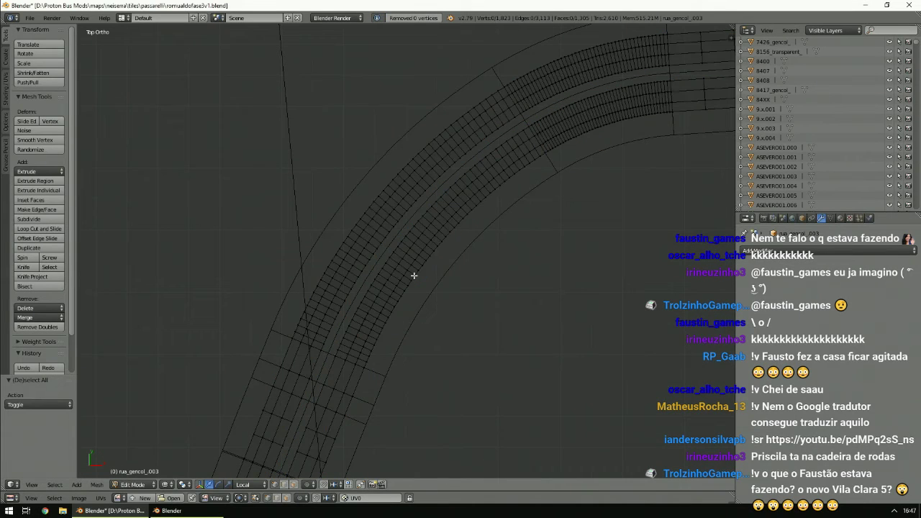
key(alt+z)
key(alt+z)
shift+scroll(414, 275, down, 5)
key(a)
key(z)
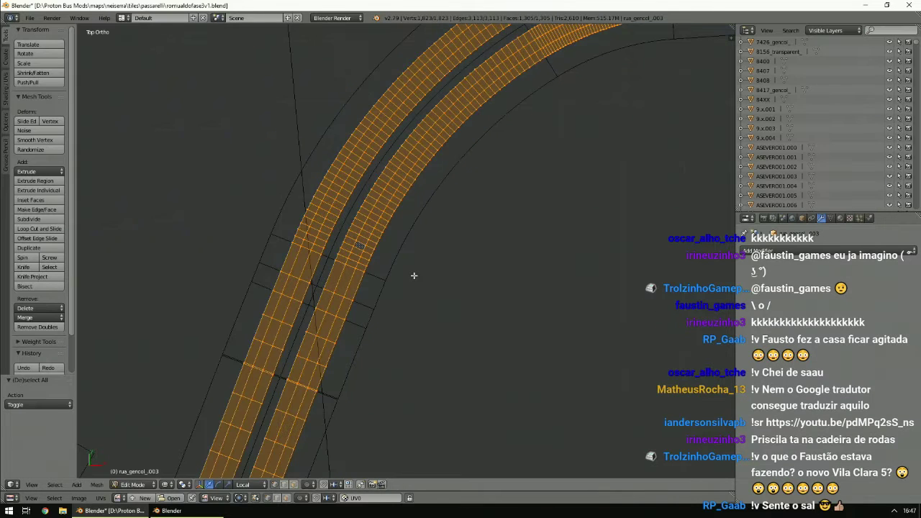
key(a)
Select all faces linked to the right lane's outer face just above the seam, using face selection.
scroll(414, 275, up, 3)
shift+scroll(414, 276, down, 7)
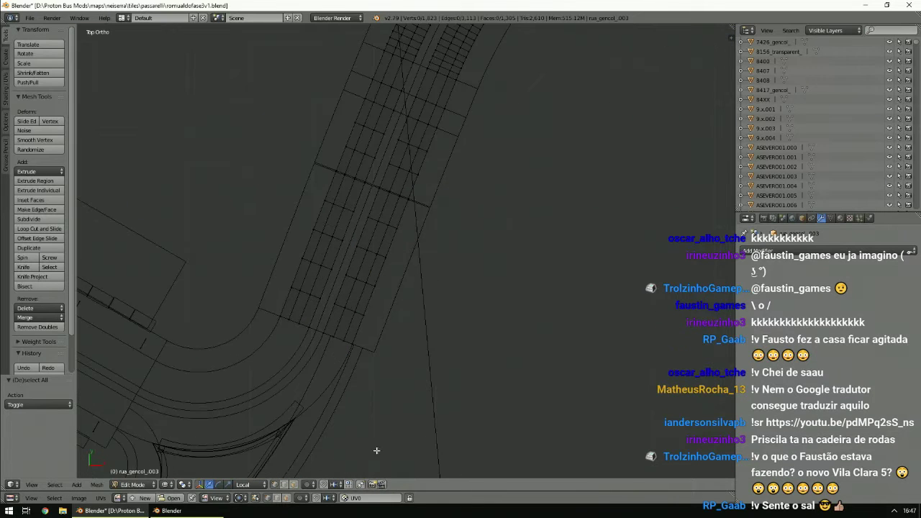
click(297, 487)
scroll(411, 305, up, 4)
right_click(411, 245)
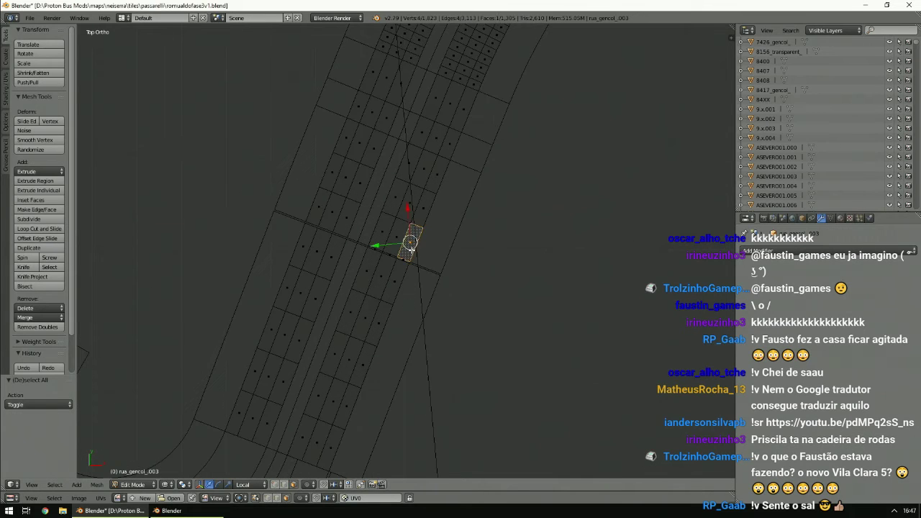
key(ctrl+l)
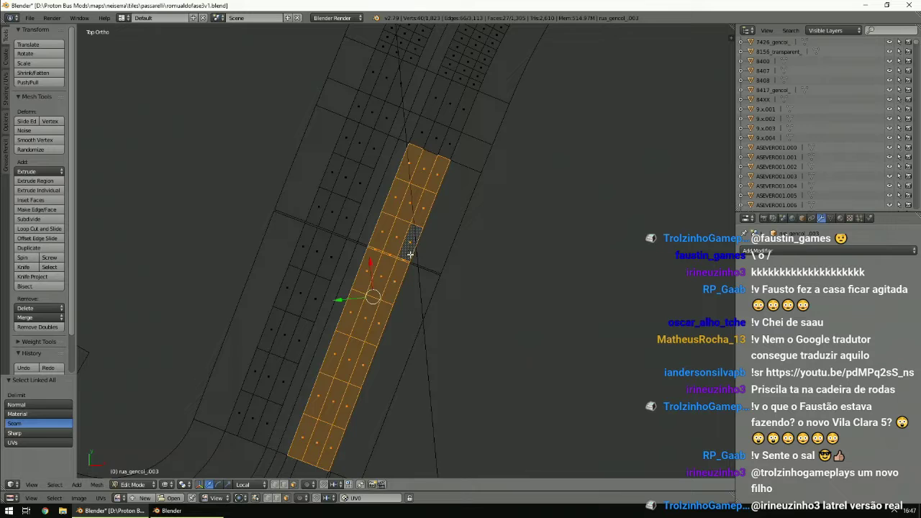
Unwrap the right lane's linked faces with Follow Active Quads and Length Average, using the textured outer face just below the seam as the active quad.
key(alt+z)
shift+scroll(387, 285, down, 2)
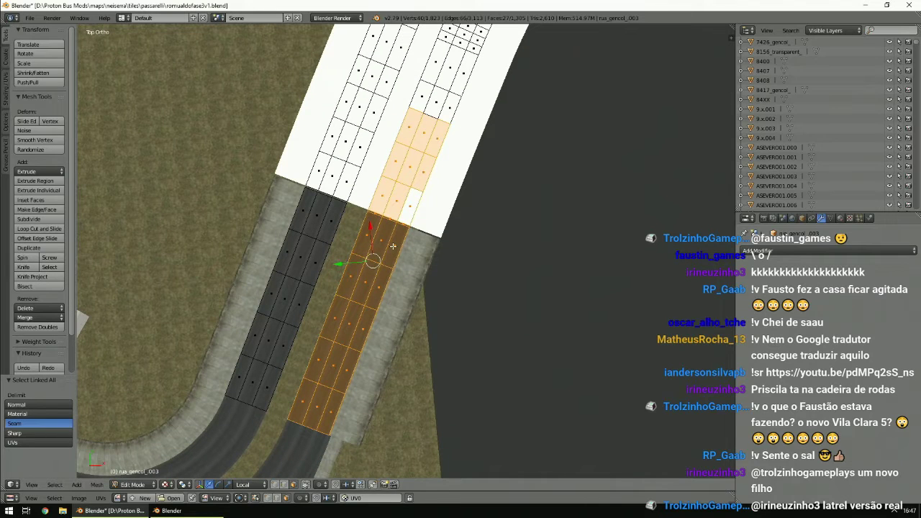
shift+right_click(393, 246)
shift+right_click(393, 246)
key(u)
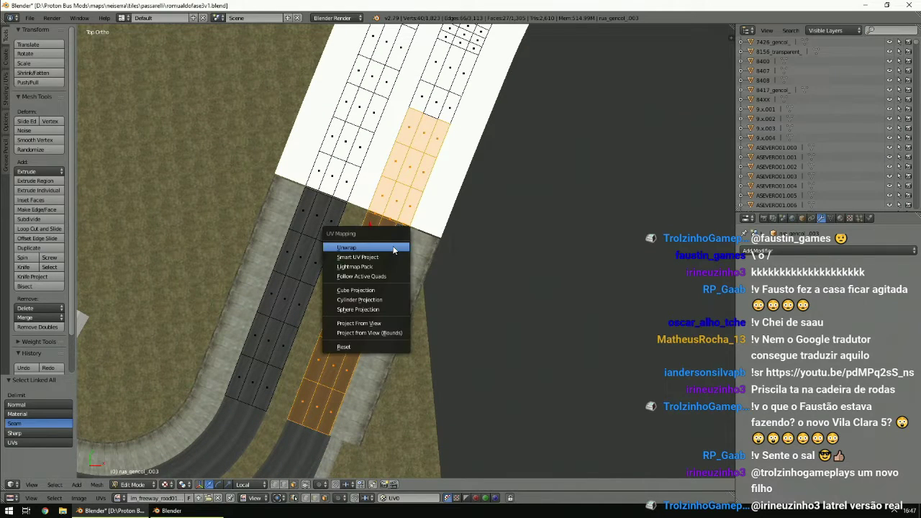
click(353, 266)
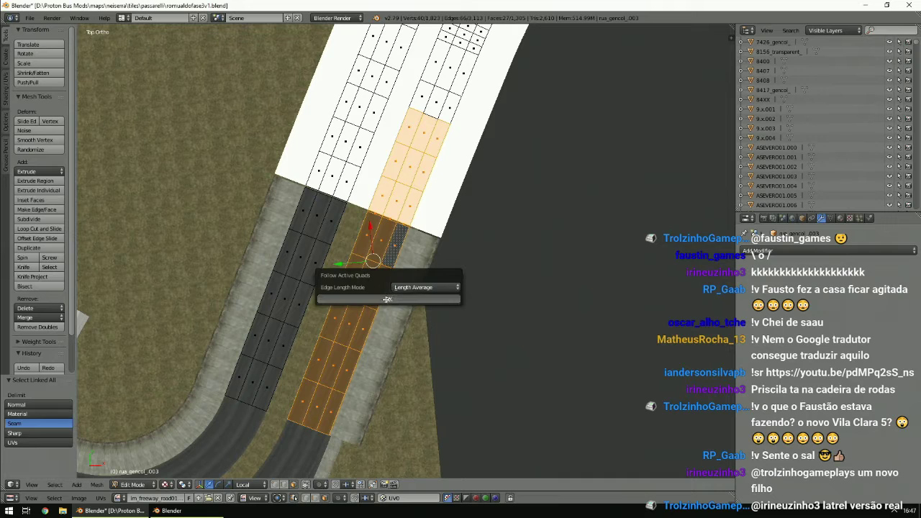
click(387, 300)
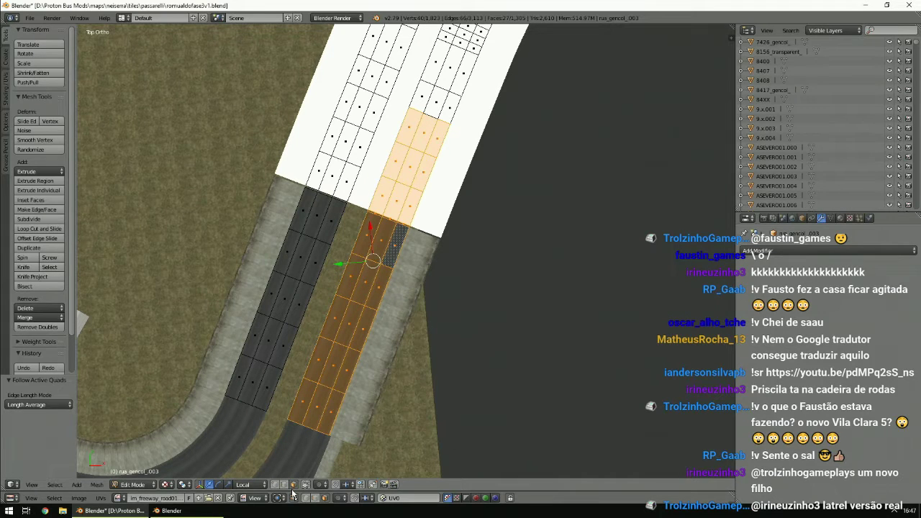
Enlarge the image editor, select the whole road mesh and assign im_freeway_road010a.png to its faces, then deselect everything in textured shading.
drag(293, 465, 298, 381)
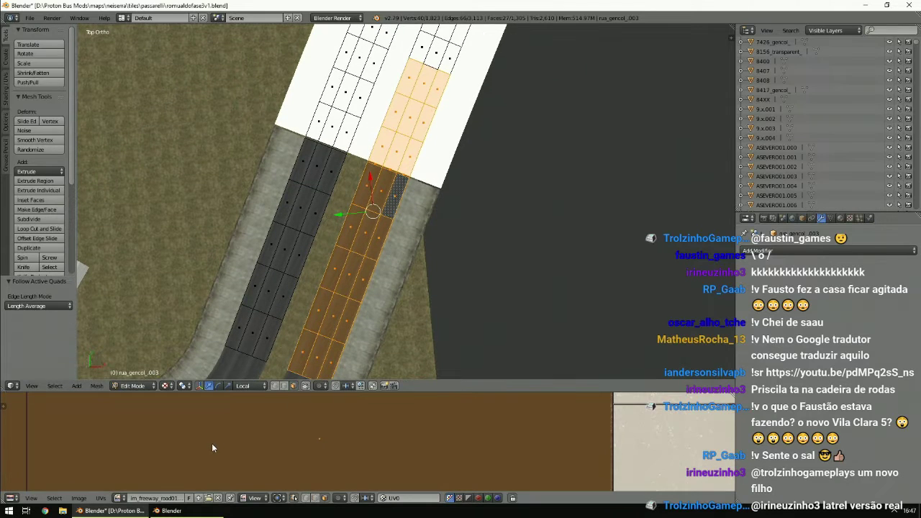
key(a)
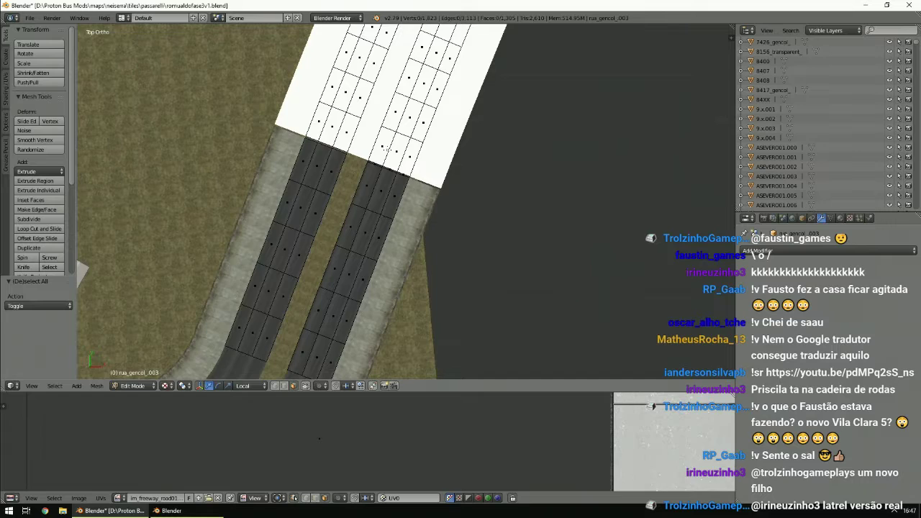
key(a)
key(z)
click(116, 498)
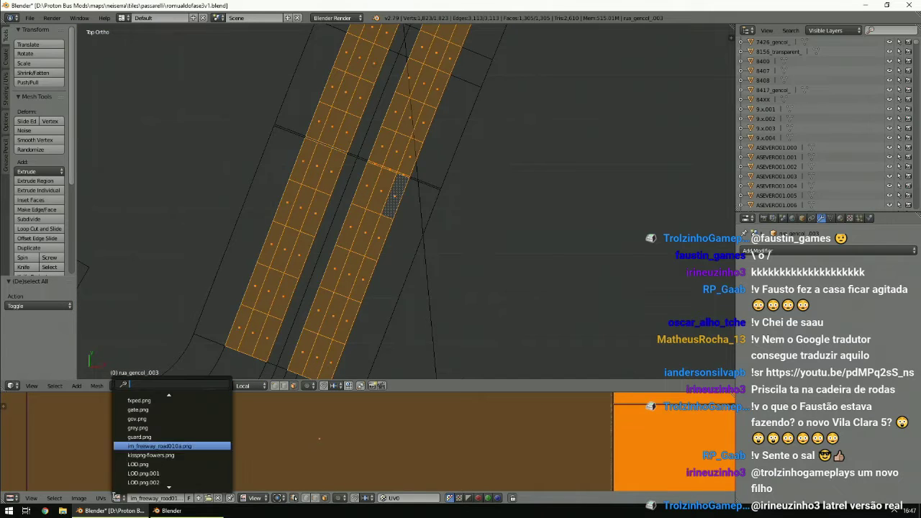
click(131, 447)
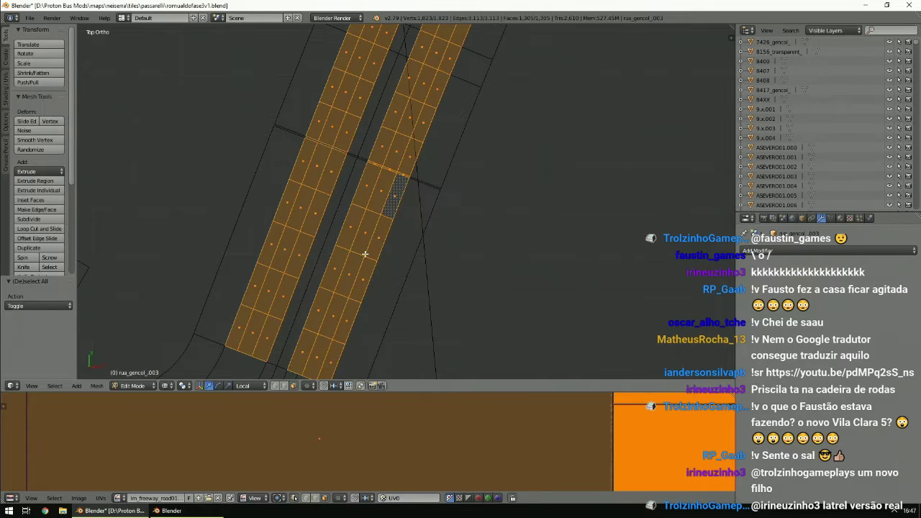
key(alt+z)
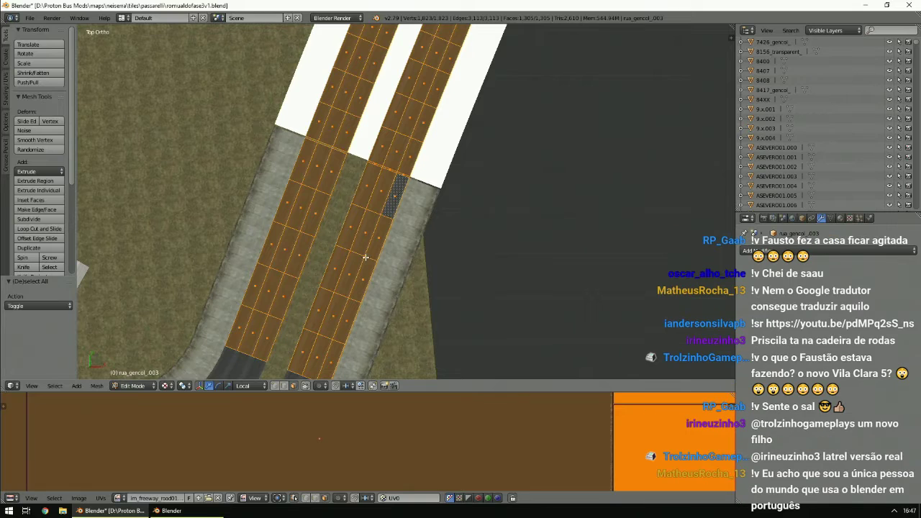
key(a)
shift+scroll(366, 258, up, 5)
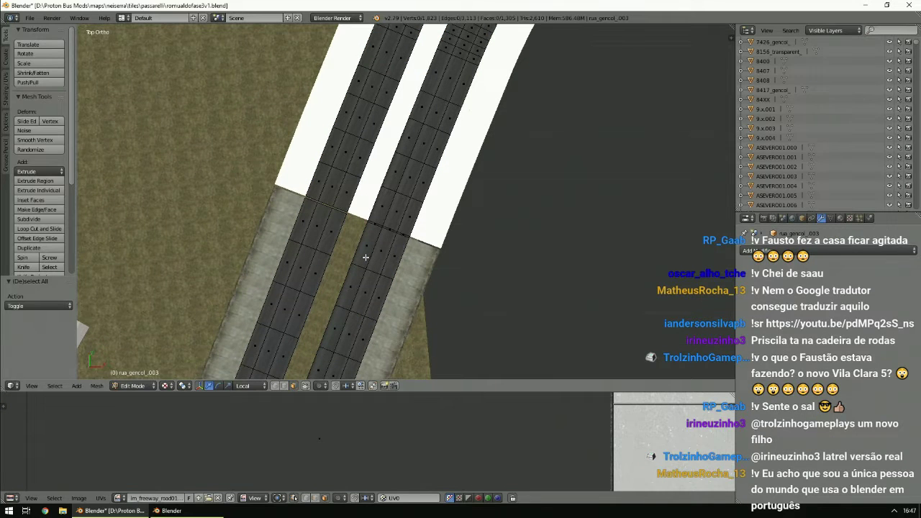
Fill the left lane's inner seam gap with a face between its four corner vertices, working in wireframe with vertex selection.
scroll(366, 257, up, 2)
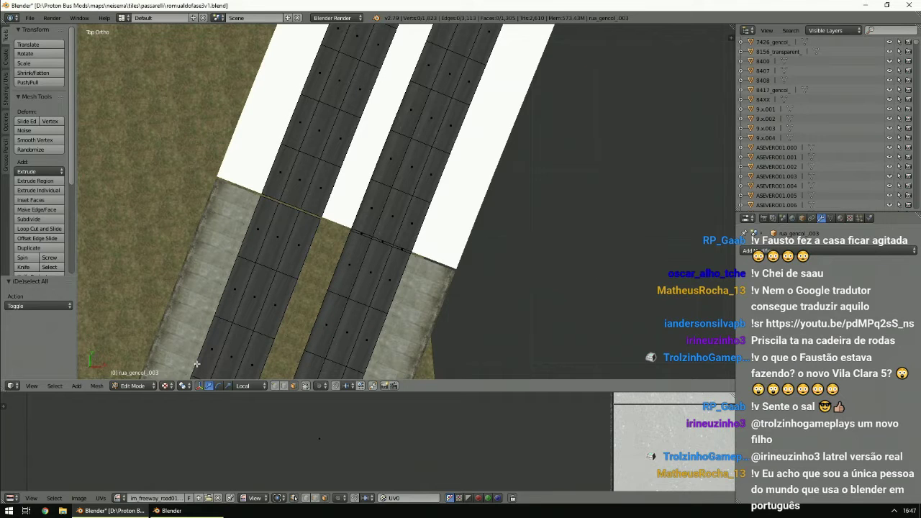
key(z)
scroll(282, 280, up, 3)
scroll(282, 280, up, 2)
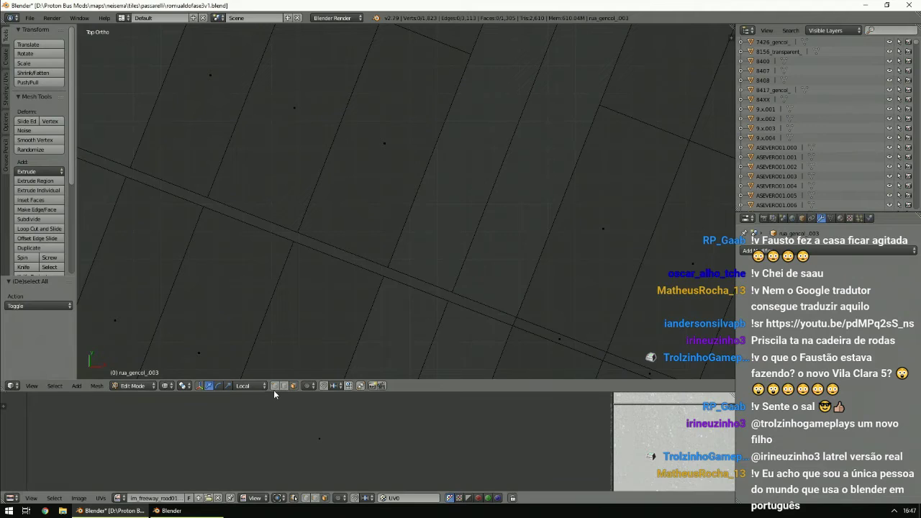
right_click(385, 276)
shift+right_click(387, 268)
shift+right_click(309, 236)
shift+right_click(298, 246)
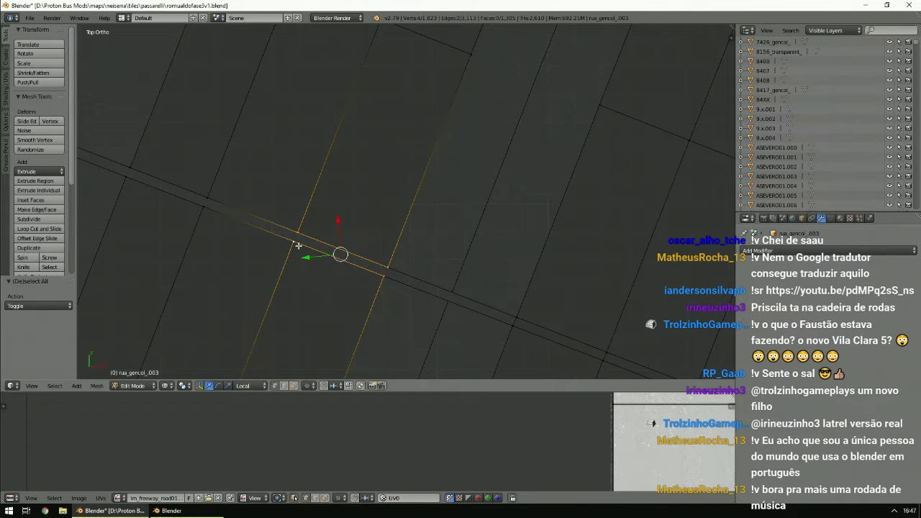
key(f)
ctrl+scroll(299, 245, down, 8)
Fill the left lane's middle and outer seam gaps with faces, extending from the inner seam face, and deselect everything.
right_click(324, 211)
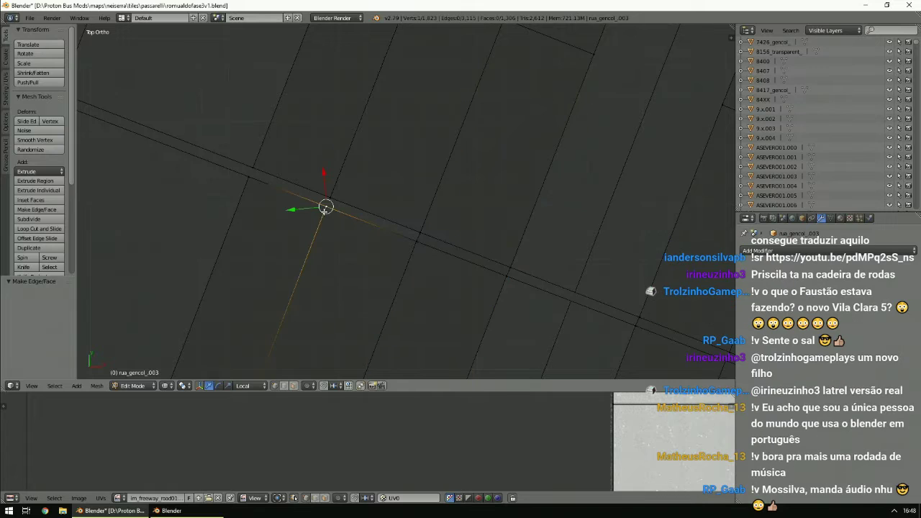
shift+right_click(330, 200)
right_click(328, 207)
ctrl+right_click(330, 199)
key(f)
key(a)
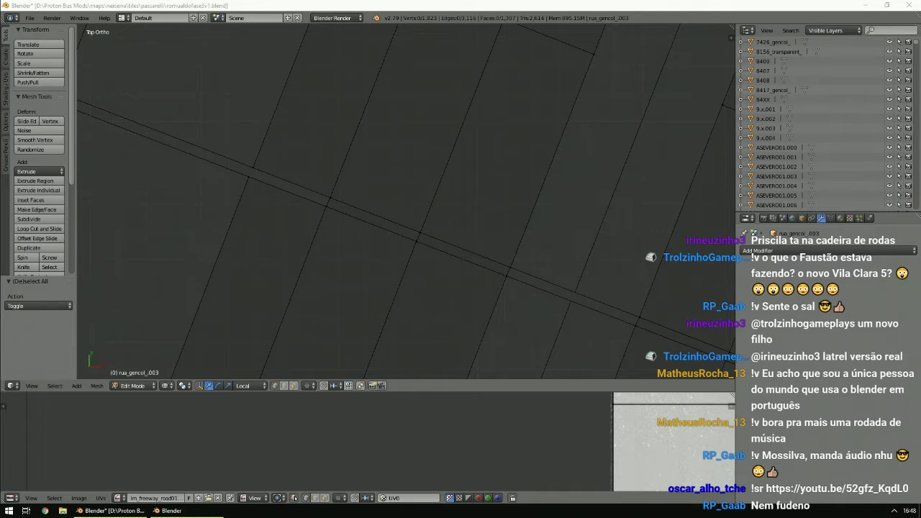
right_click(250, 179)
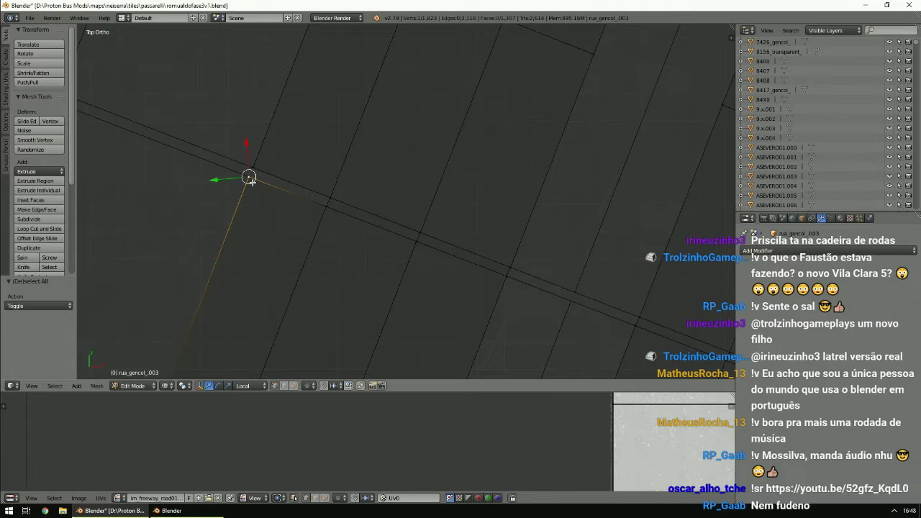
ctrl+right_click(252, 167)
key(f)
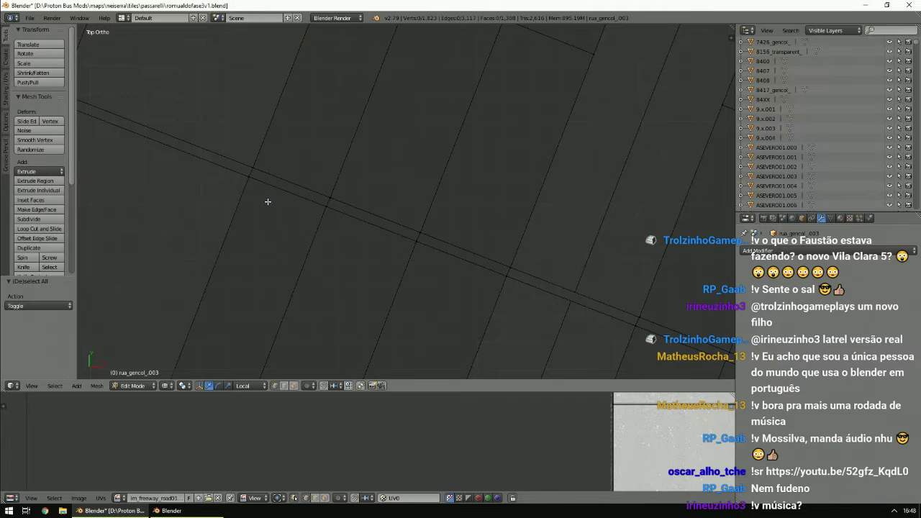
key(a)
key(ctrl+z)
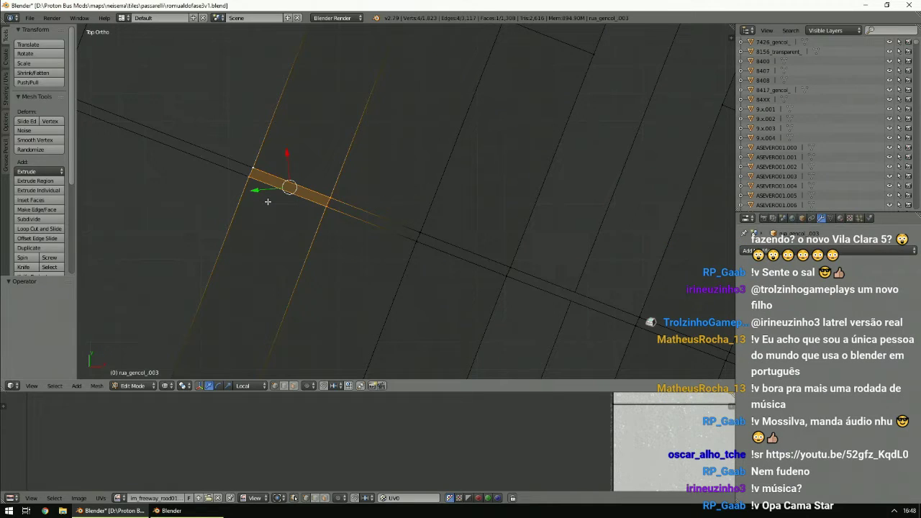
key(a)
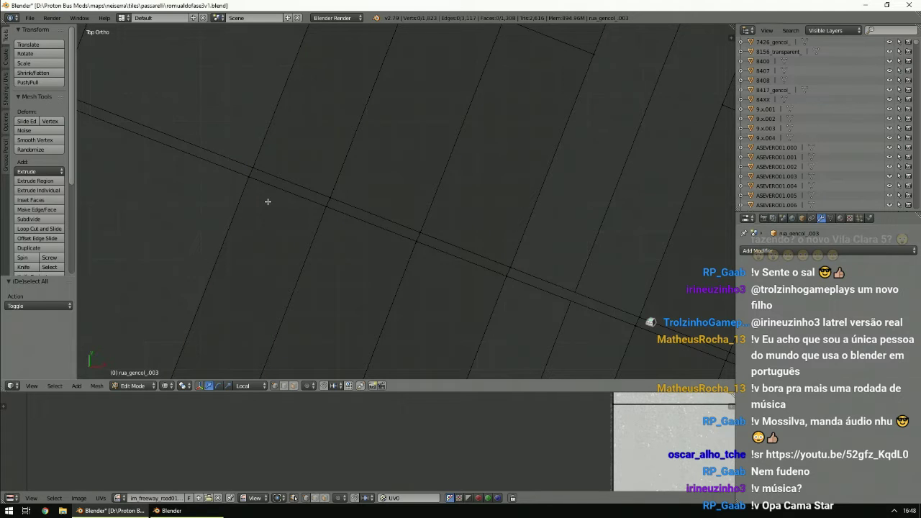
Unwrap the left lane's inner seam face from the lane face below it, using Follow Active Quads with Length Average.
key(alt+z)
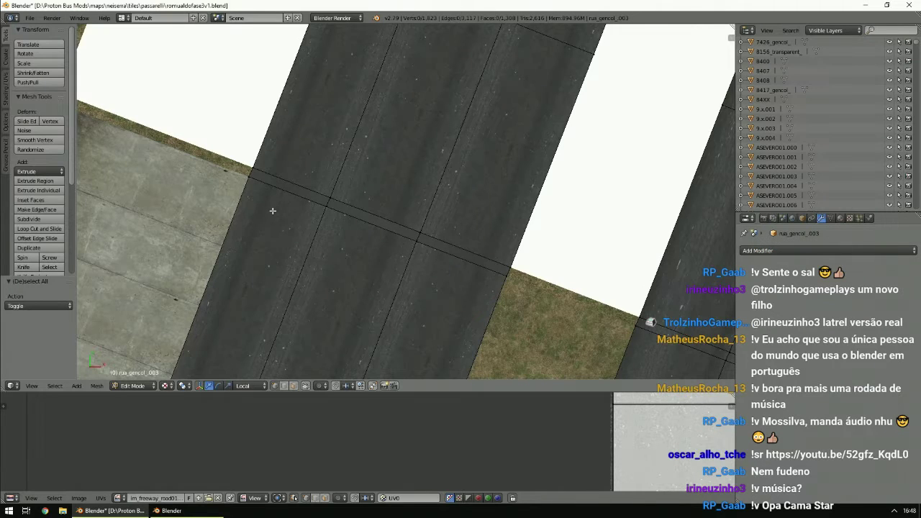
key(z)
scroll(273, 212, down, 5)
shift+scroll(274, 214, down, 5)
ctrl+scroll(273, 216, up, 5)
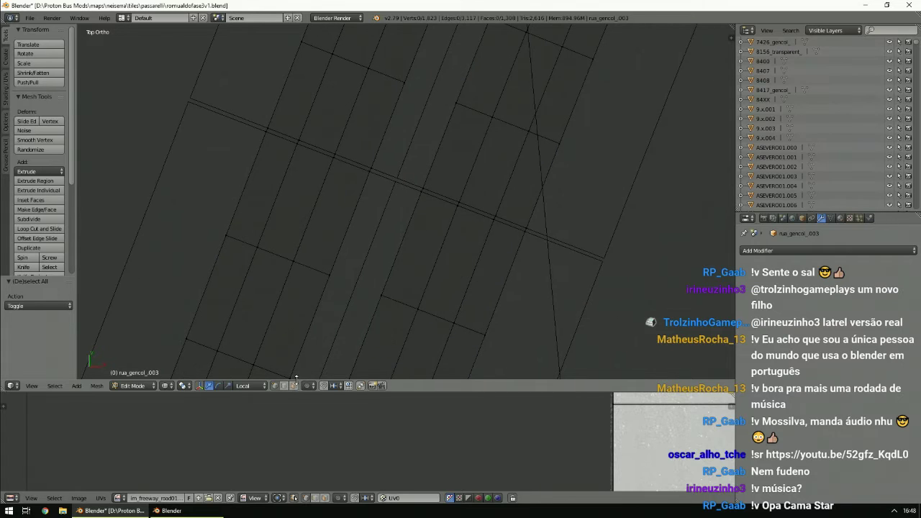
right_click(324, 229)
right_click(354, 165)
right_click(353, 165)
right_click(351, 163)
shift+right_click(335, 200)
key(u)
click(333, 201)
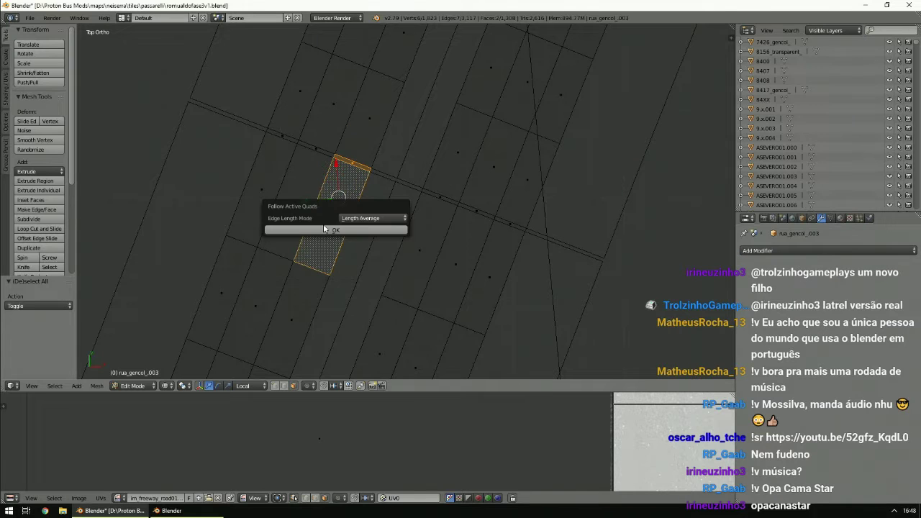
click(326, 229)
Unwrap the left lane's middle and outer seam faces from the lane faces directly below them, using Follow Active Quads with Length Average.
right_click(316, 150)
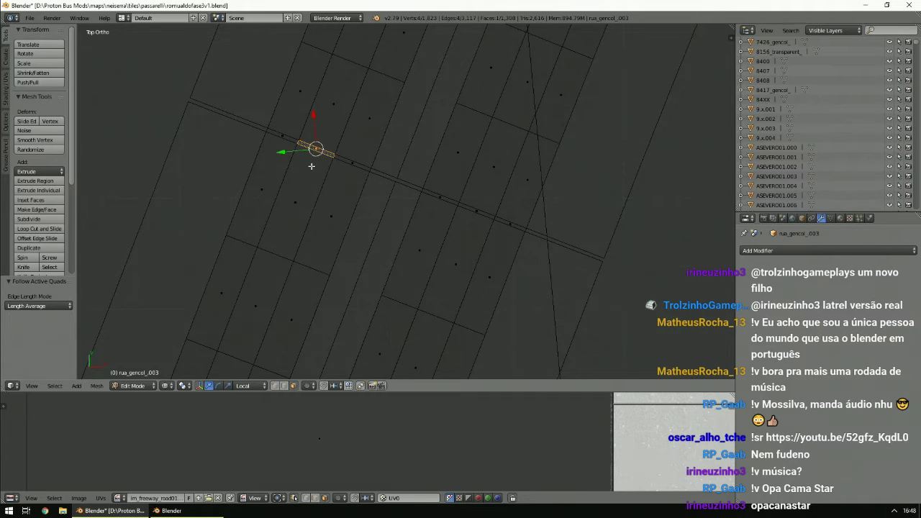
shift+right_click(299, 204)
key(u)
click(298, 205)
click(299, 224)
right_click(278, 143)
shift+right_click(261, 188)
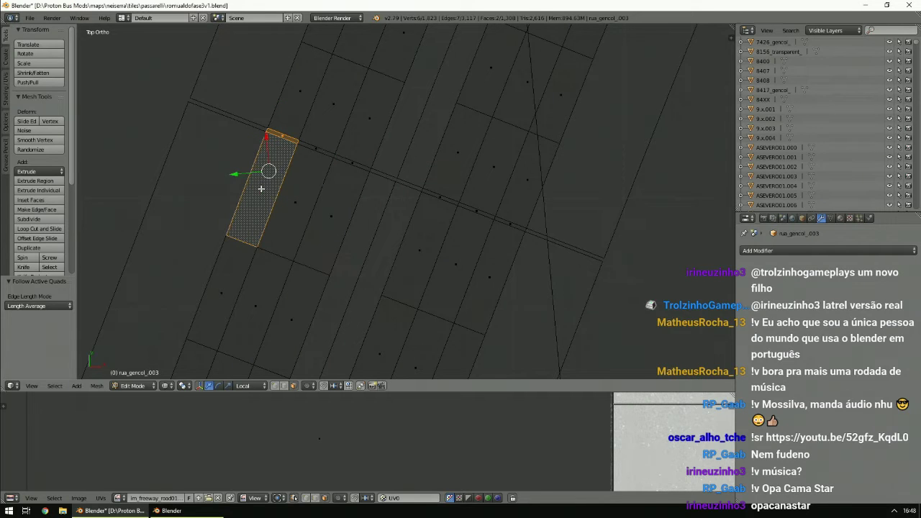
key(u)
click(262, 188)
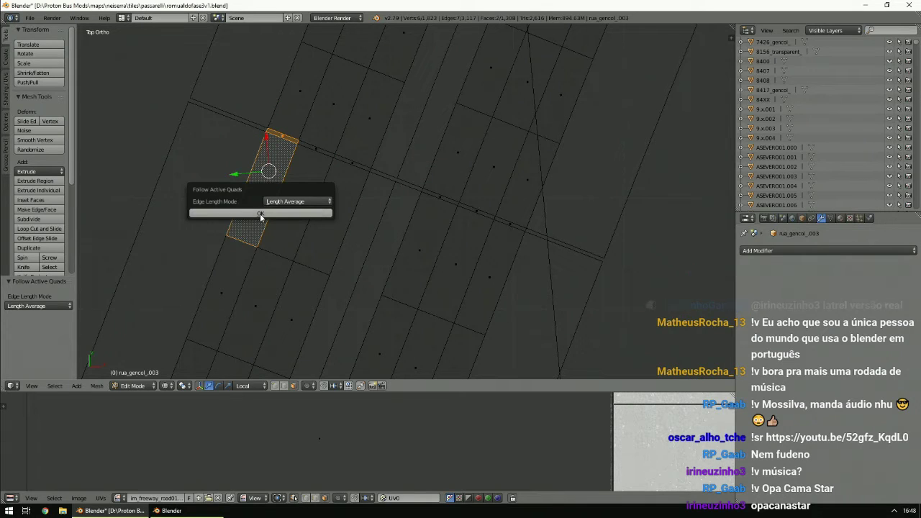
click(260, 214)
Deselect everything, inspect the unwrapped seam faces of both lanes in textured shading and return to wireframe.
key(a)
key(alt+z)
key(alt+a)
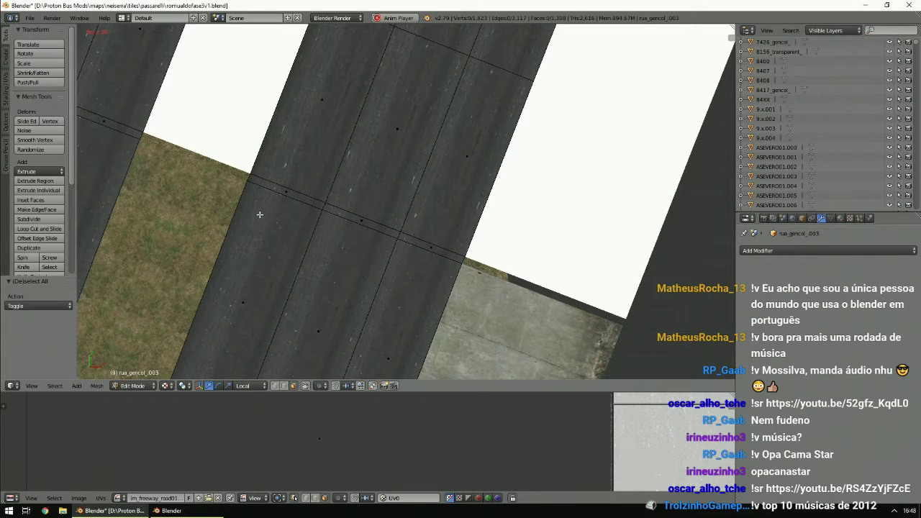
key(z)
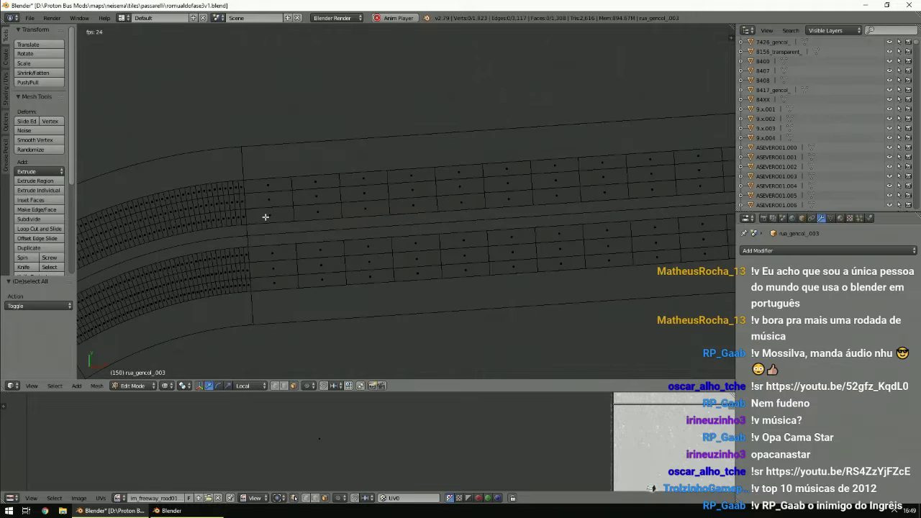
key(alt+z)
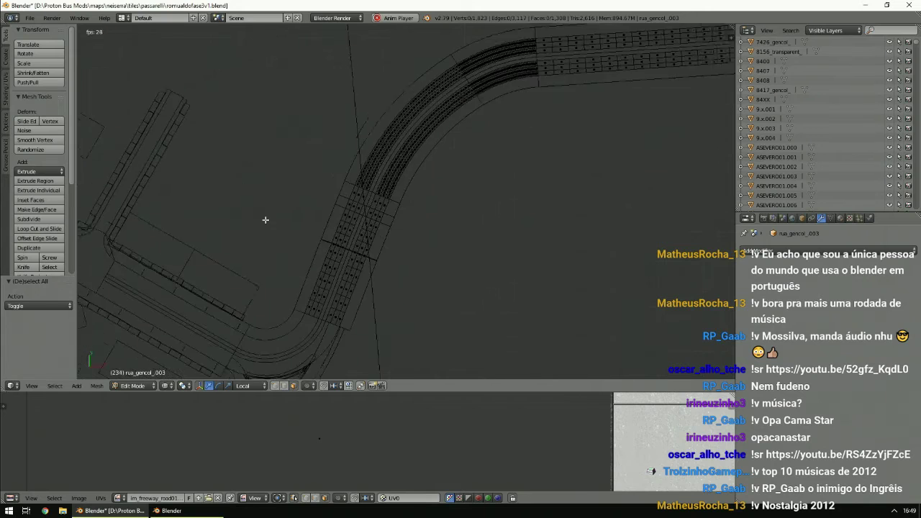
Join the 9.x.003 median strip into grass_gencol_ in Object Mode and open the merged mesh in Edit Mode.
click(133, 386)
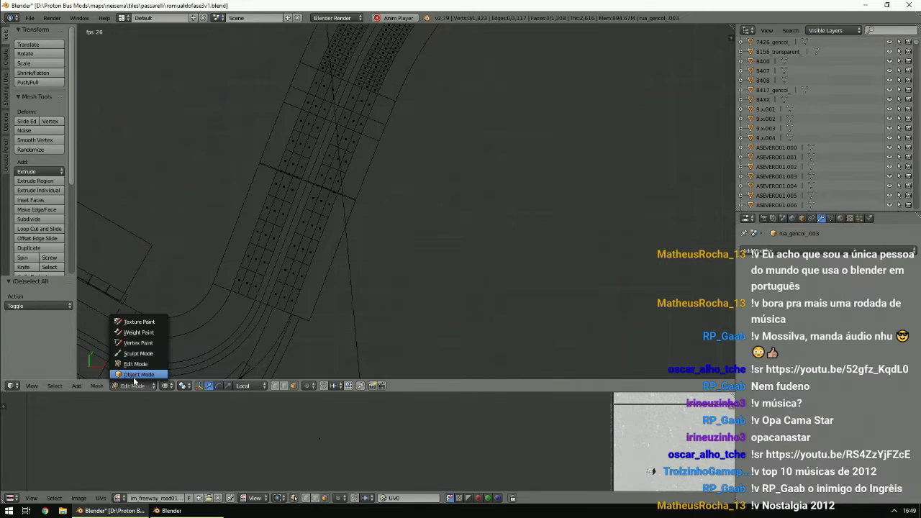
click(147, 374)
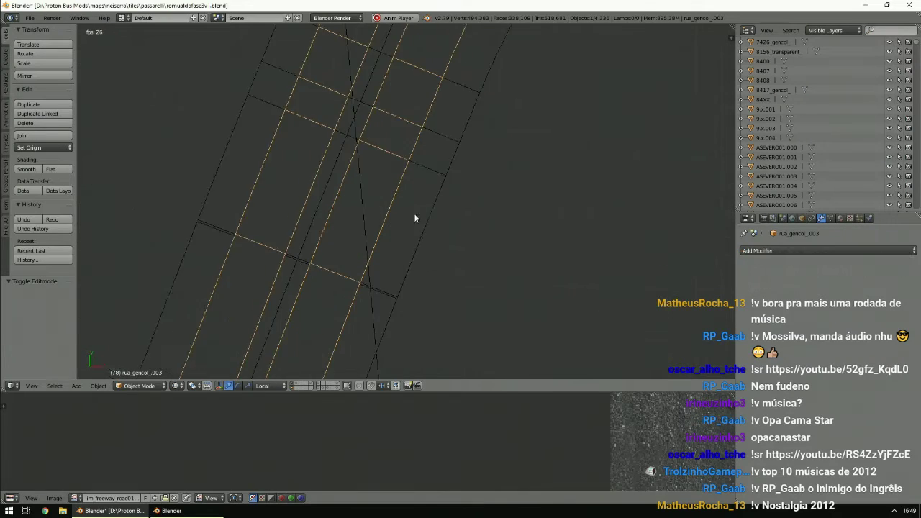
right_click(434, 200)
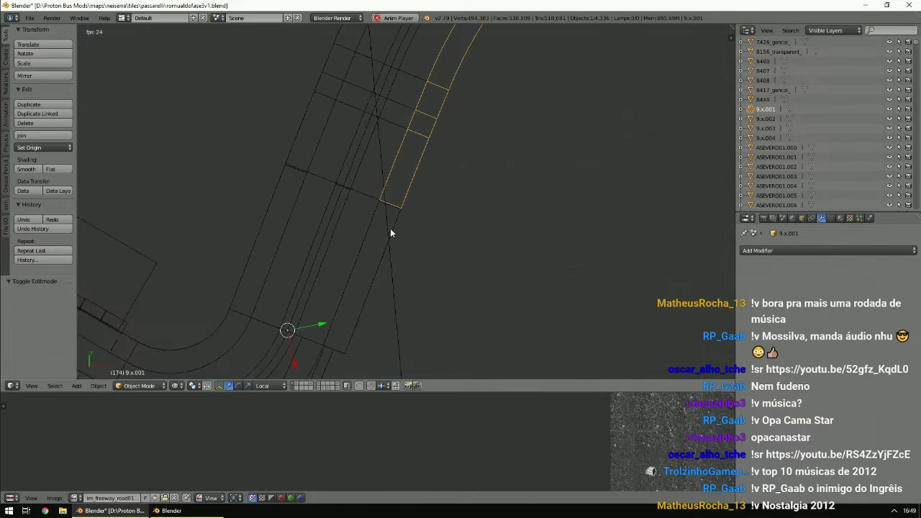
right_click(226, 131)
scroll(226, 132, down, 9)
scroll(226, 132, up, 1)
scroll(226, 131, down, 7)
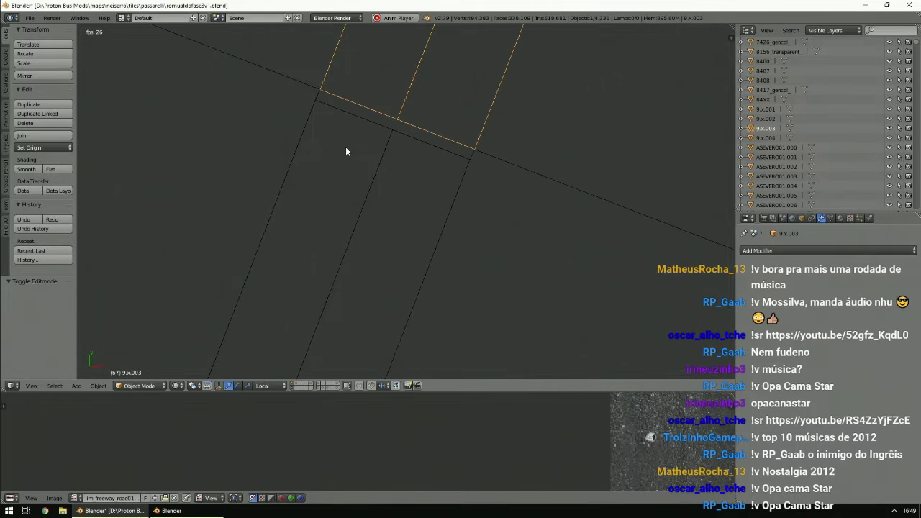
right_click(377, 153)
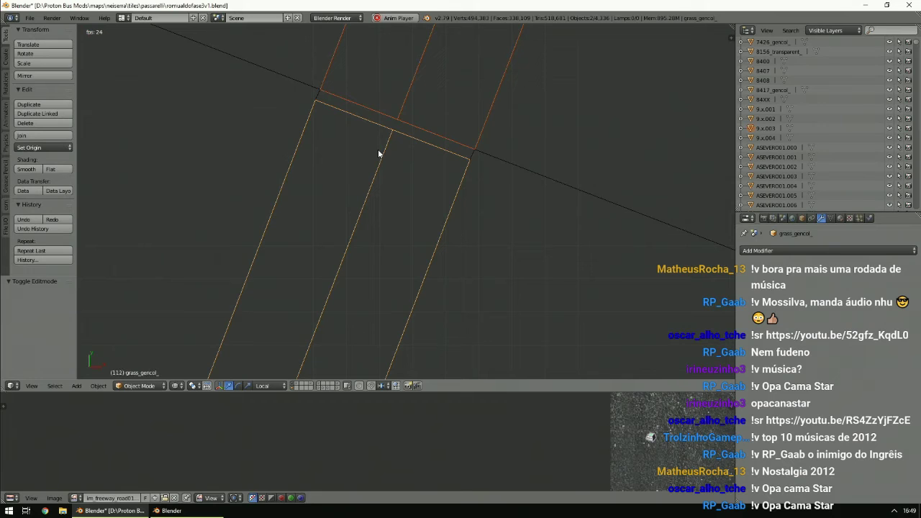
key(ctrl+j)
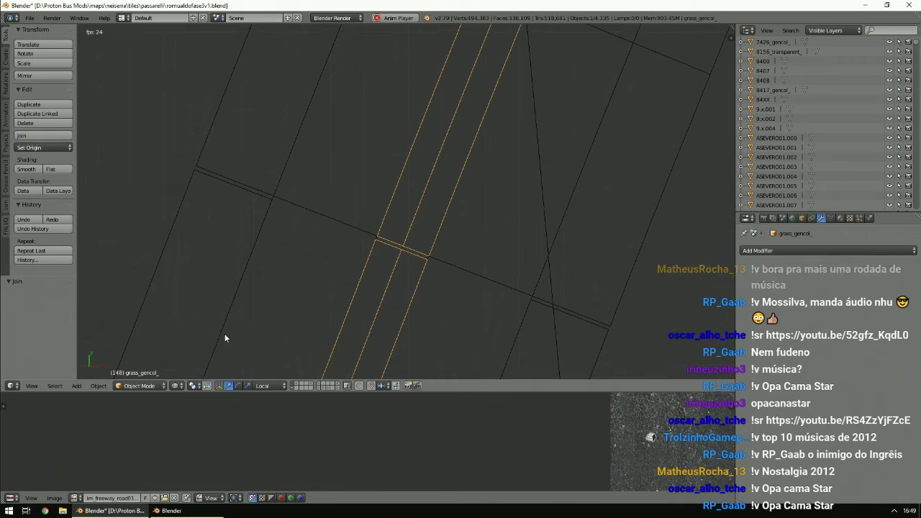
click(148, 385)
click(144, 361)
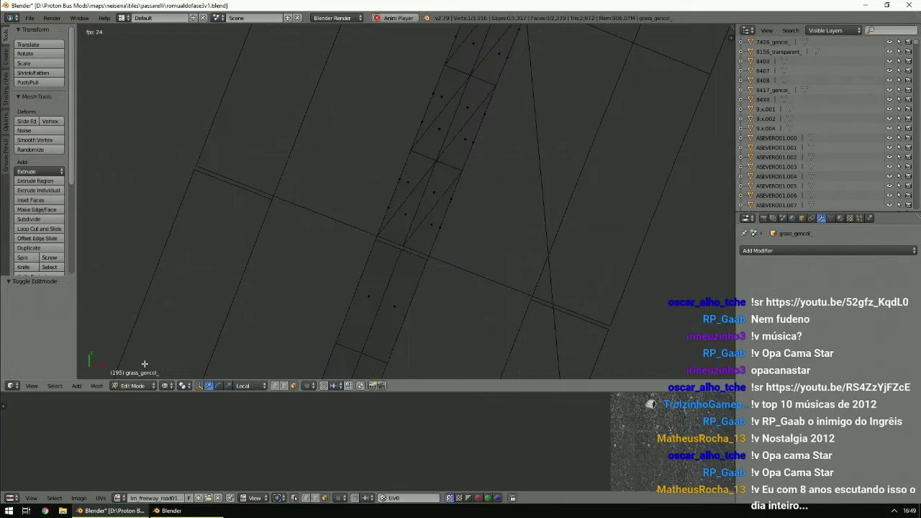
Convert all triangles of the merged median mesh to quads and deselect everything.
key(a)
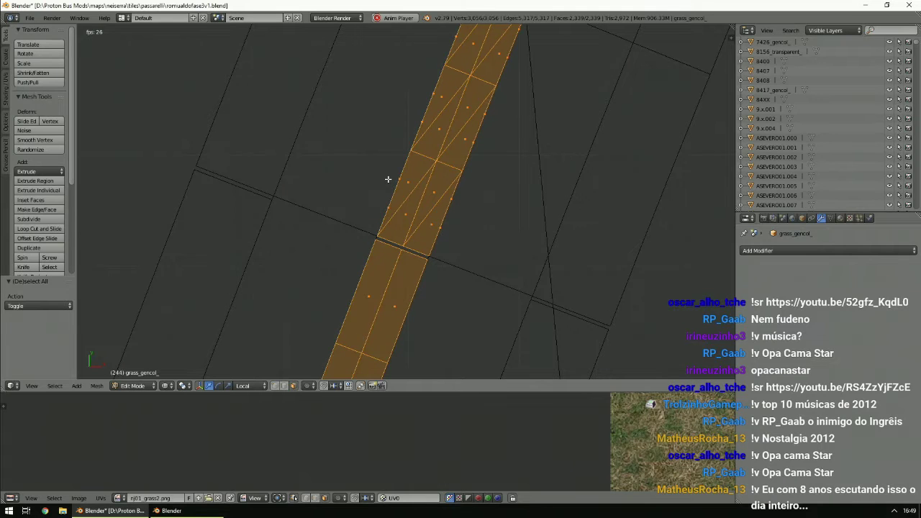
key(alt+j)
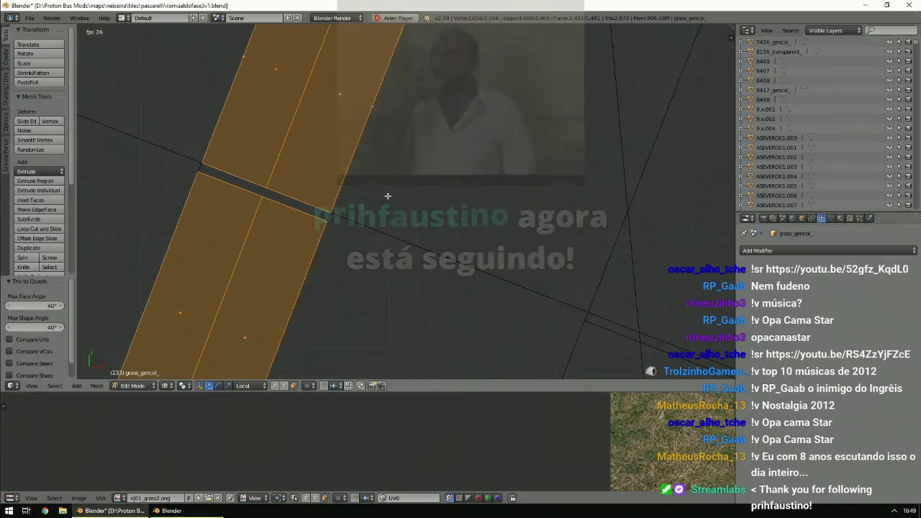
scroll(388, 195, down, 4)
scroll(388, 196, up, 5)
middle_drag(522, 180, 475, 151)
key(a)
middle_drag(478, 187, 439, 201)
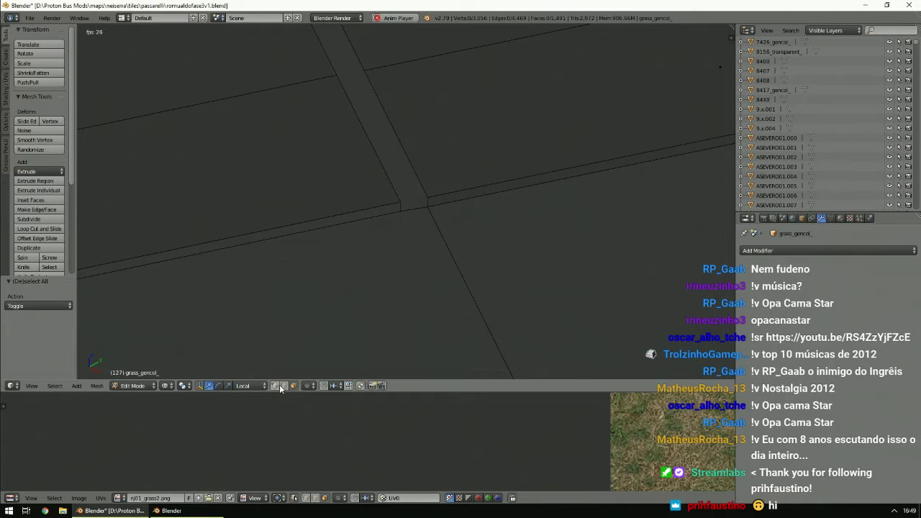
Fill the right half of the median gap with a face built from its four corner vertices.
click(280, 388)
middle_drag(379, 202, 427, 222)
right_click(418, 225)
shift+right_click(402, 228)
shift+right_click(369, 155)
shift+right_click(380, 152)
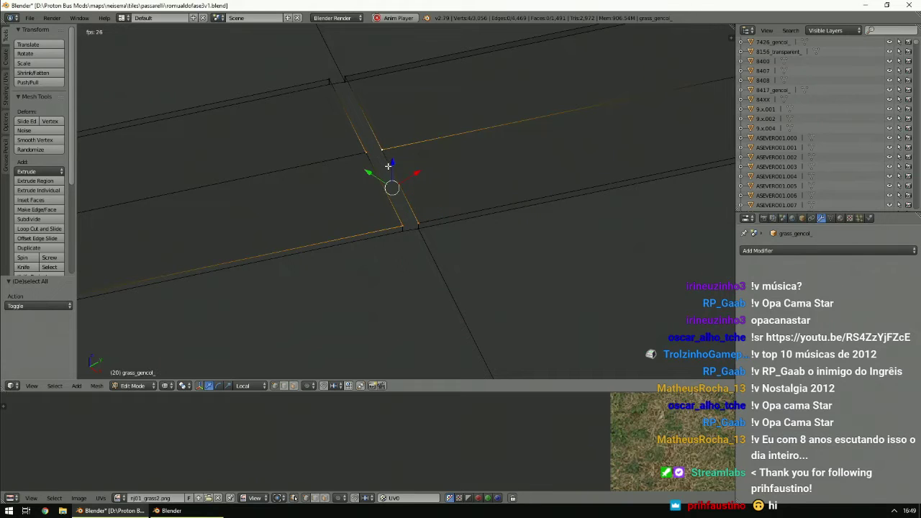
key(f)
key(a)
Assign the rj01_grass2.png image to all faces of the median mesh in textured shading.
key(alt+z)
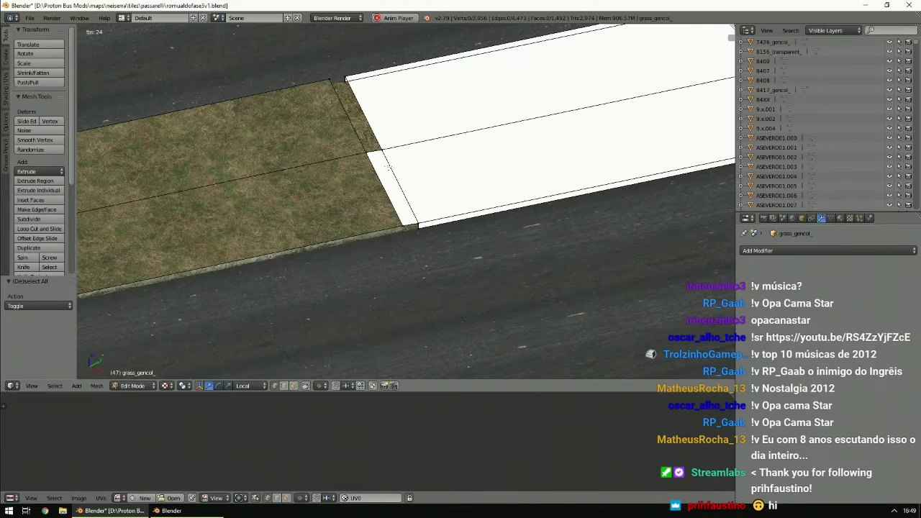
key(a)
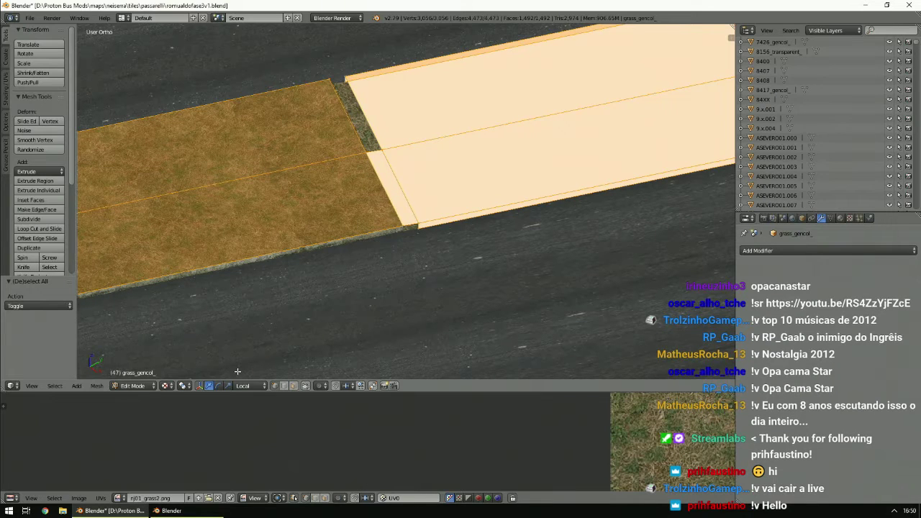
click(119, 498)
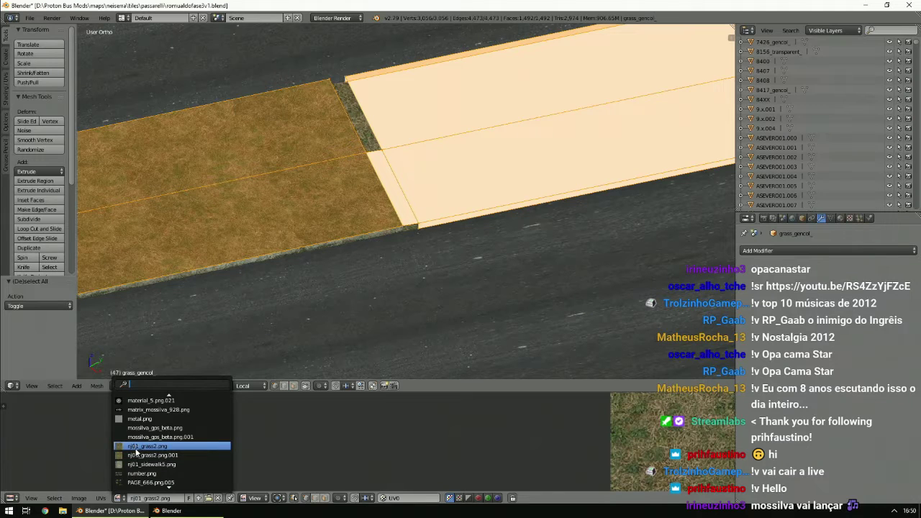
click(136, 448)
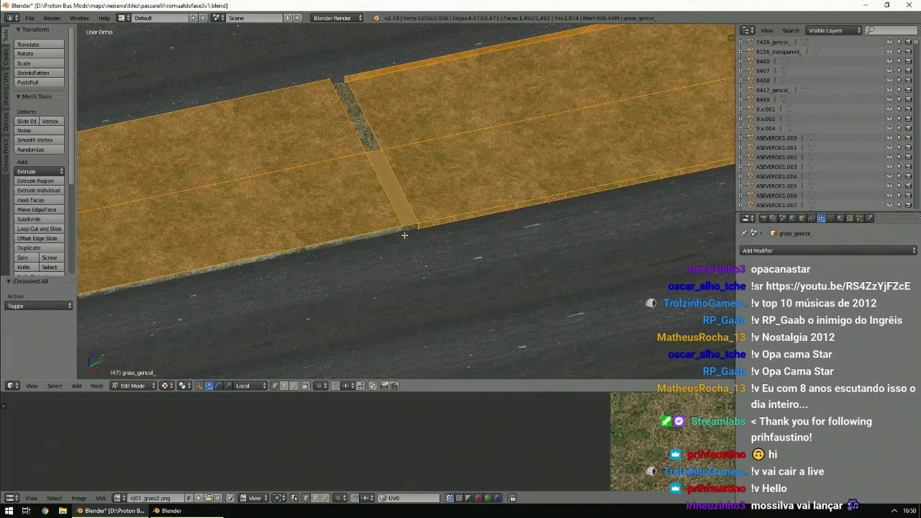
Unwrap the new right median seam face from the adjacent grass face, using Follow Active Quads with Length Average.
scroll(405, 236, up, 7)
key(z)
scroll(404, 235, down, 9)
key(a)
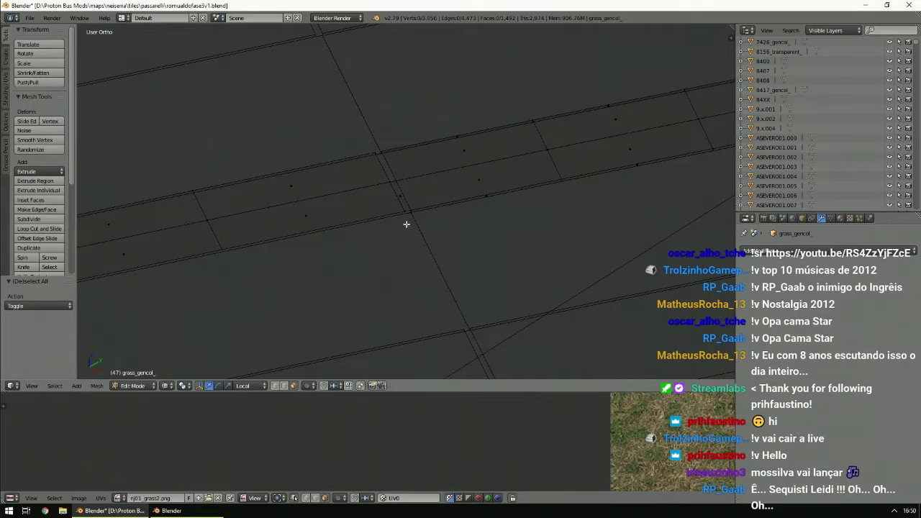
right_click(402, 195)
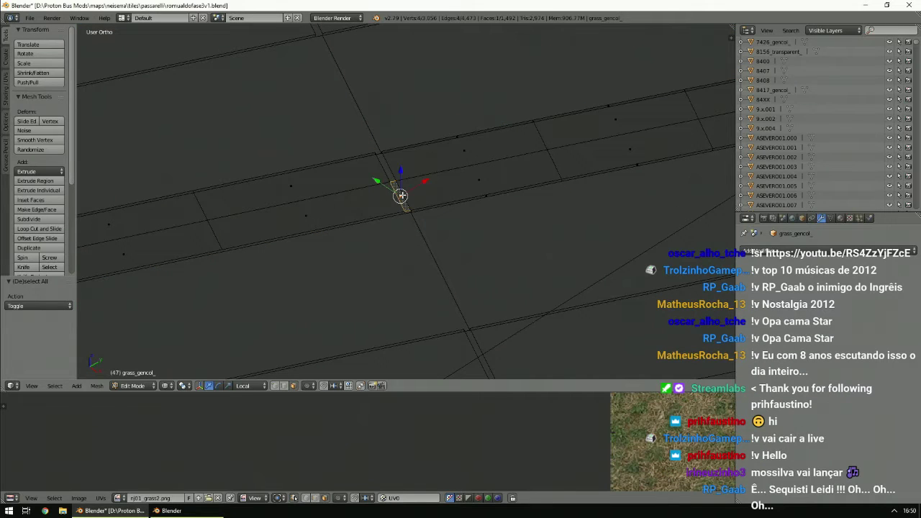
shift+right_click(467, 186)
scroll(468, 187, up, 5)
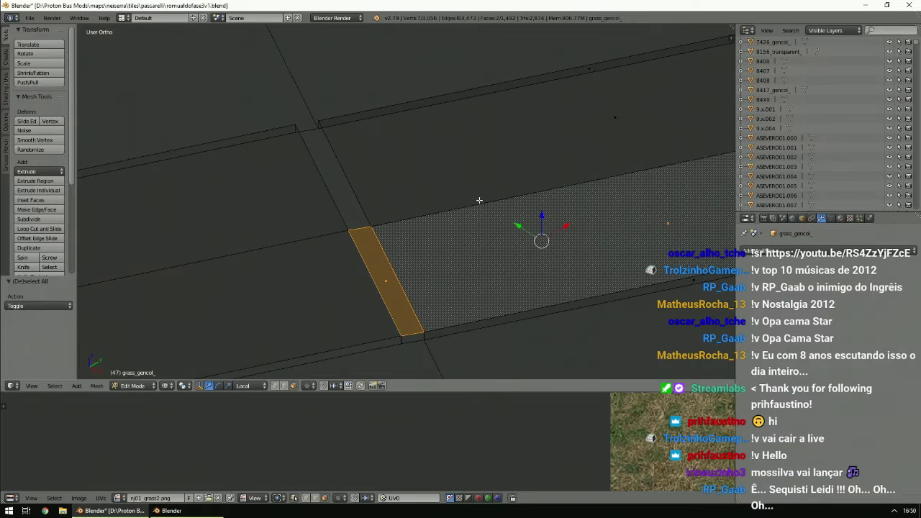
shift+scroll(479, 200, down, 4)
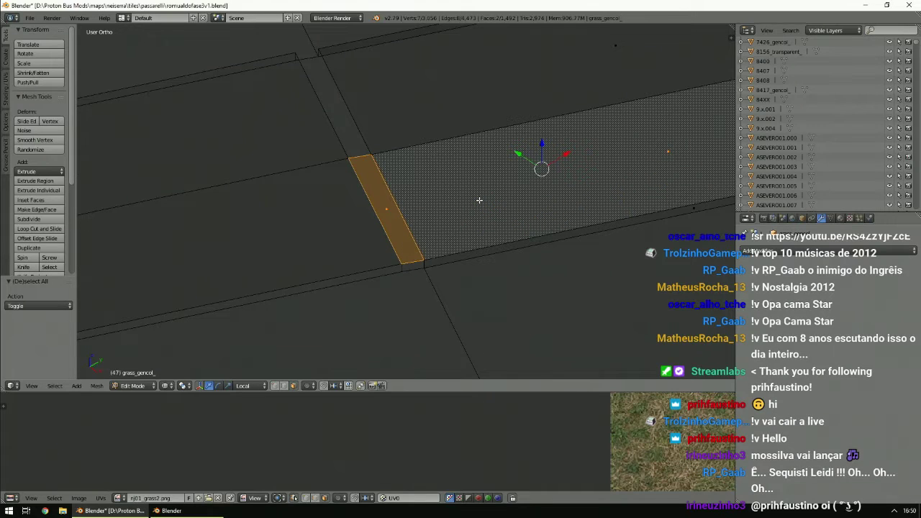
key(u)
click(471, 200)
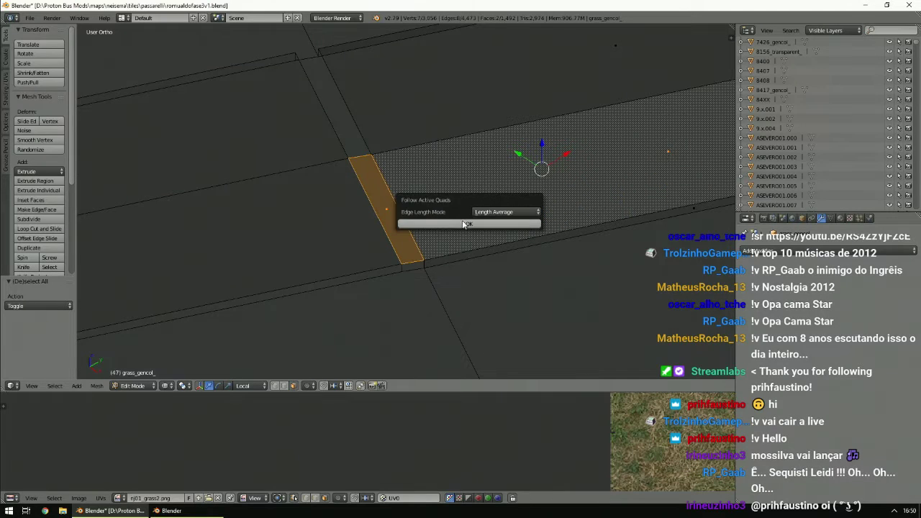
click(465, 224)
shift+middle_drag(374, 138, 403, 198)
key(a)
Fill the left half of the median gap with a face built from its four corner vertices.
shift+scroll(406, 198, up, 1)
scroll(406, 198, up, 1)
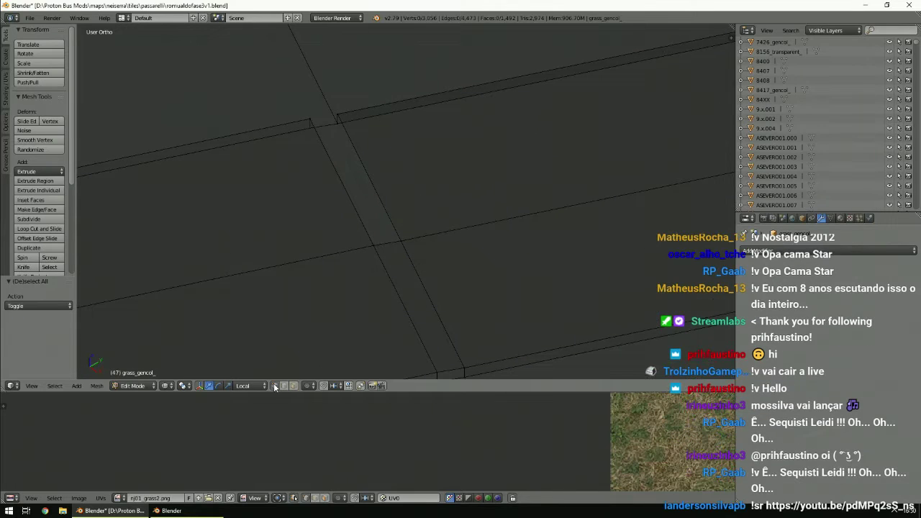
right_click(374, 247)
shift+right_click(397, 244)
shift+right_click(336, 115)
shift+right_click(310, 119)
key(f)
key(a)
Try to unwrap the left median seam face from its neighbouring grass face with Follow Active Quads, and check it in textured shading.
right_click(362, 199)
middle_drag(362, 198, 385, 218)
shift+right_click(616, 134)
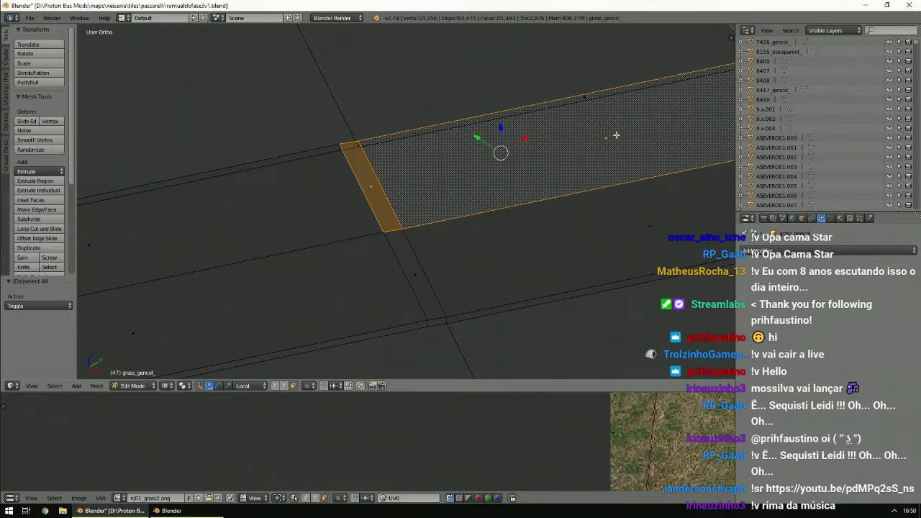
key(u)
click(610, 136)
click(568, 163)
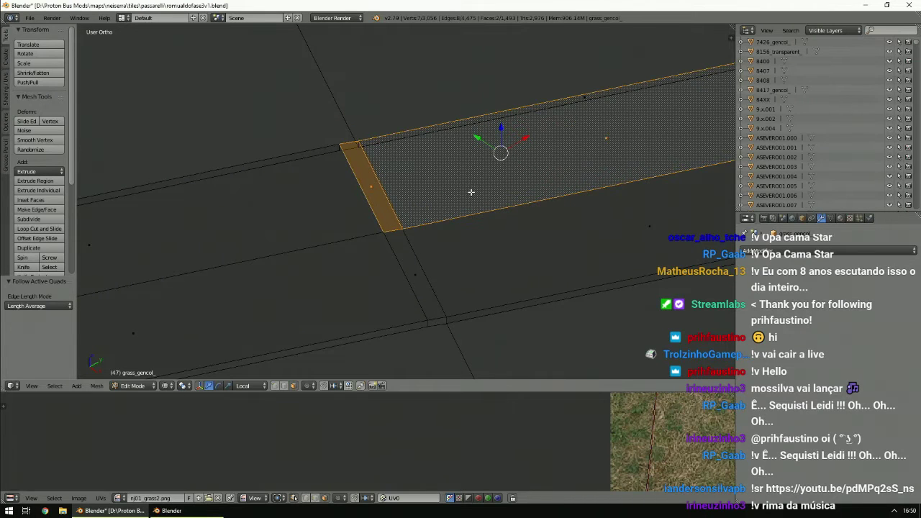
scroll(457, 192, up, 1)
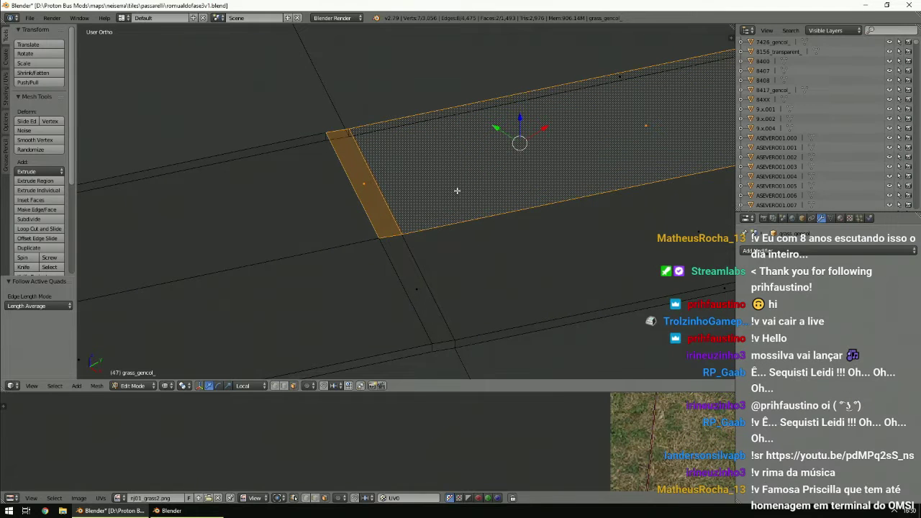
key(a)
key(alt+z)
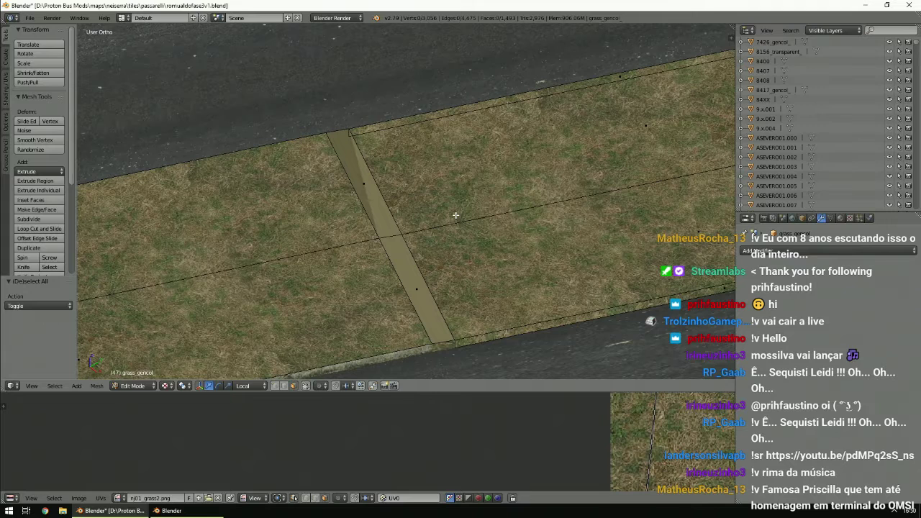
Repeat the Follow Active Quads unwrap of the left median seam face from the adjacent grass face, with Length Average.
key(alt+z)
right_click(365, 190)
scroll(570, 193, down, 2)
shift+right_click(545, 192)
key(u)
click(486, 232)
click(476, 256)
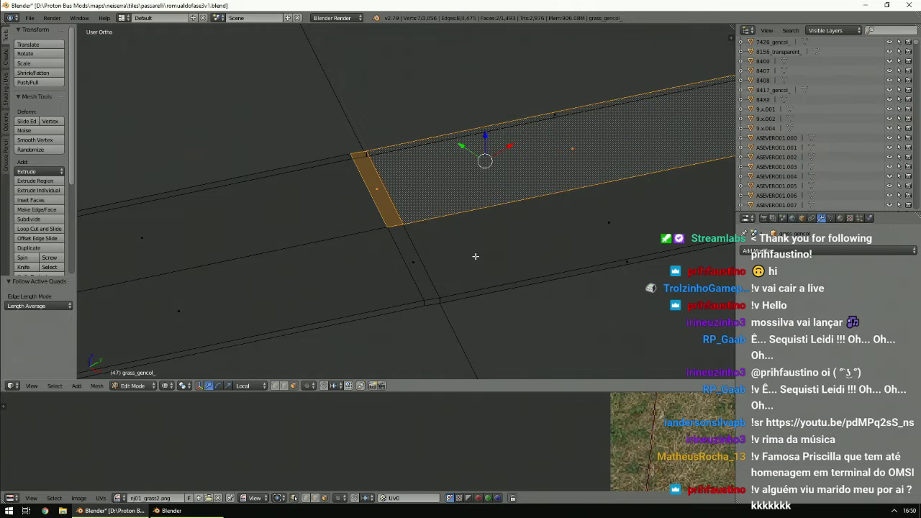
key(a)
Inspect the median seam and the adjoining sidewalks from above in textured shading, and return to wireframe.
mouse_move(475, 257)
shift+middle_down()
mouse_move(403, 256)
mouse_move(416, 209)
mouse_move(445, 184)
mouse_move(477, 286)
mouse_move(489, 257)
shift+middle_up()
scroll(477, 256, down, 9)
key(KP_7)
shift+scroll(454, 223, up, 6)
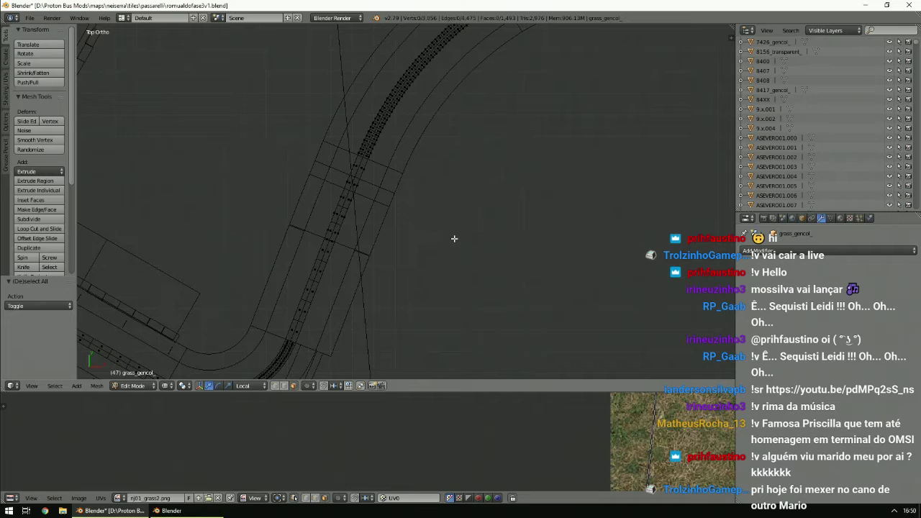
scroll(437, 255, up, 5)
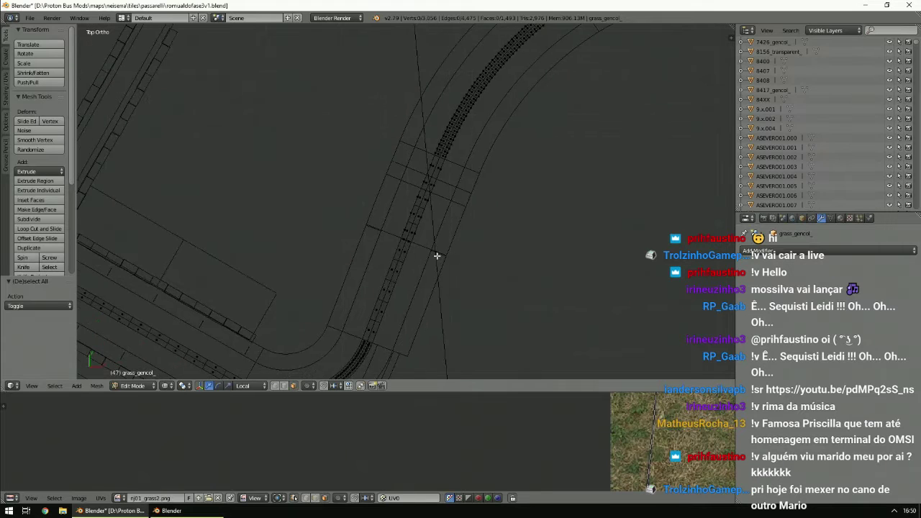
scroll(437, 256, up, 2)
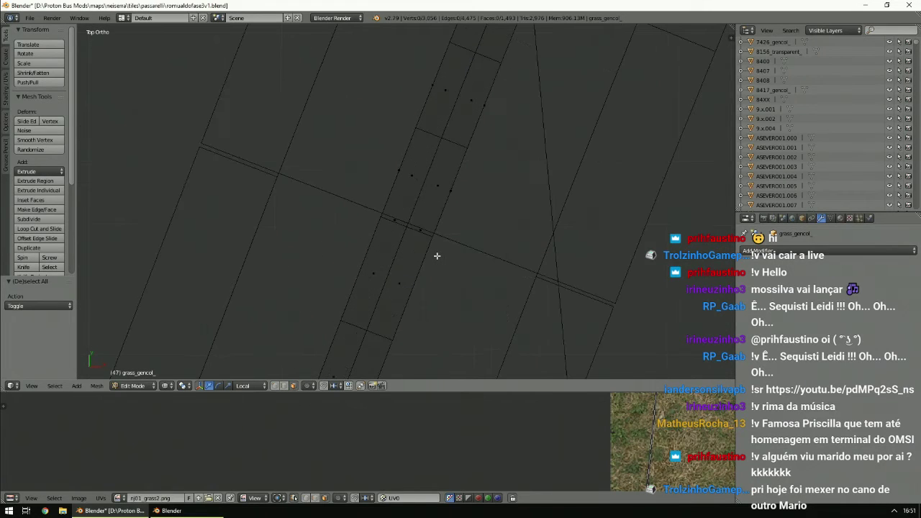
key(alt+z)
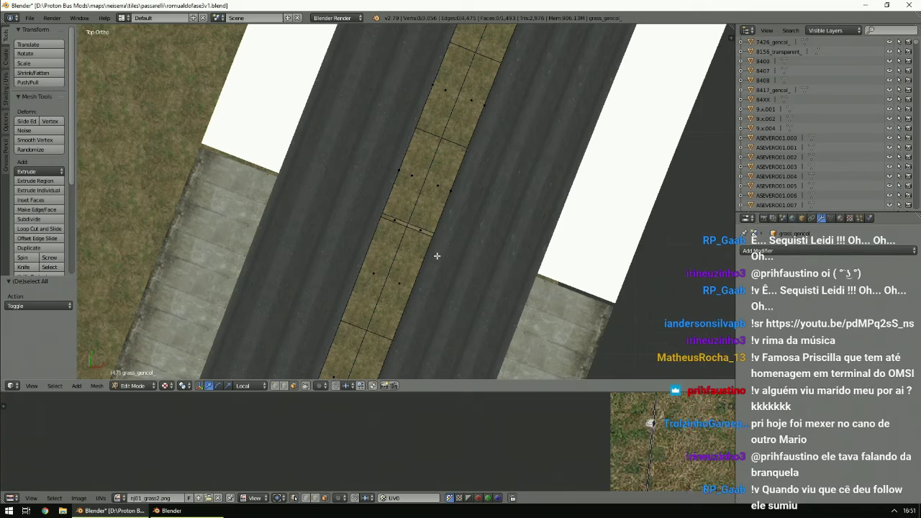
scroll(437, 255, down, 1)
key(z)
Join the right sidewalk section 9.x.001 into calc_gencol_.001 in Object Mode.
ctrl+scroll(437, 259, up, 4)
scroll(437, 259, up, 5)
scroll(437, 259, down, 4)
ctrl+scroll(437, 258, up, 4)
shift+scroll(437, 258, up, 2)
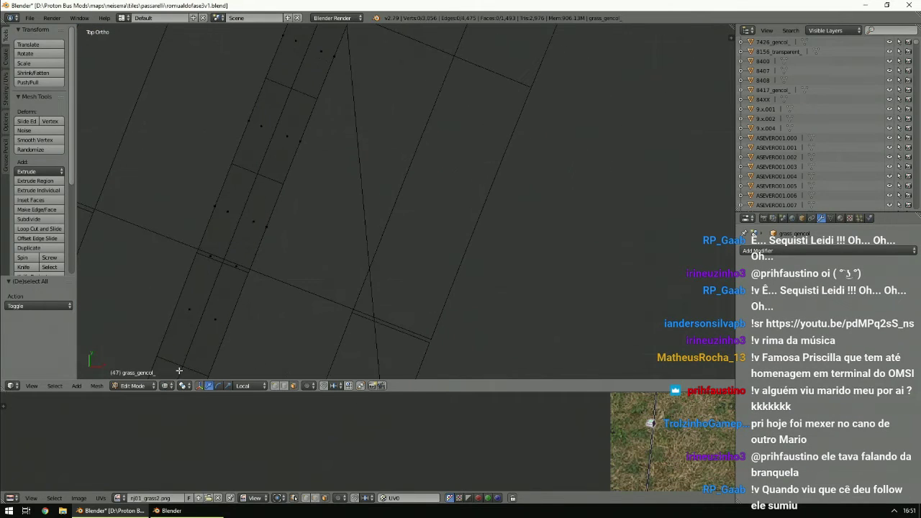
click(133, 386)
click(140, 377)
right_click(464, 277)
shift+scroll(460, 269, down, 5)
shift+right_click(430, 164)
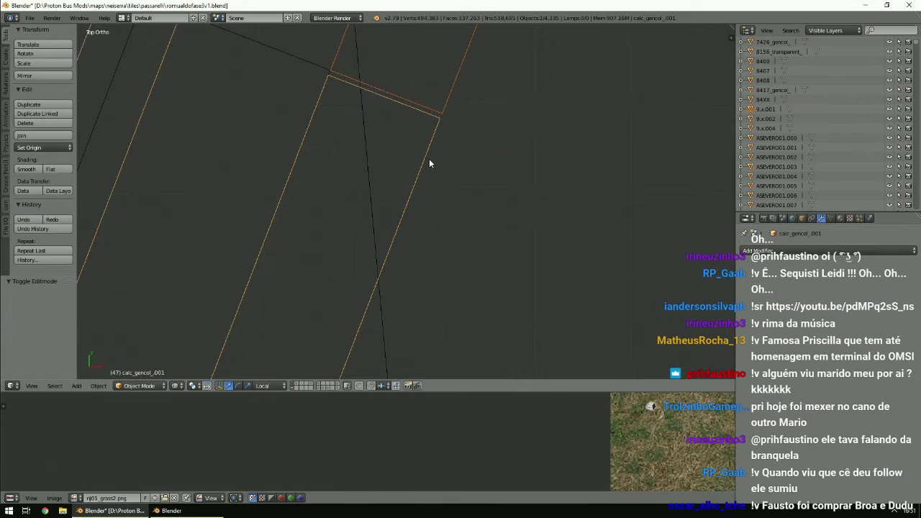
key(ctrl+j)
Join the left sidewalk section 9.x.002 into calc_gencol_.001 and open the merged mesh in Edit Mode.
scroll(430, 163, down, 4)
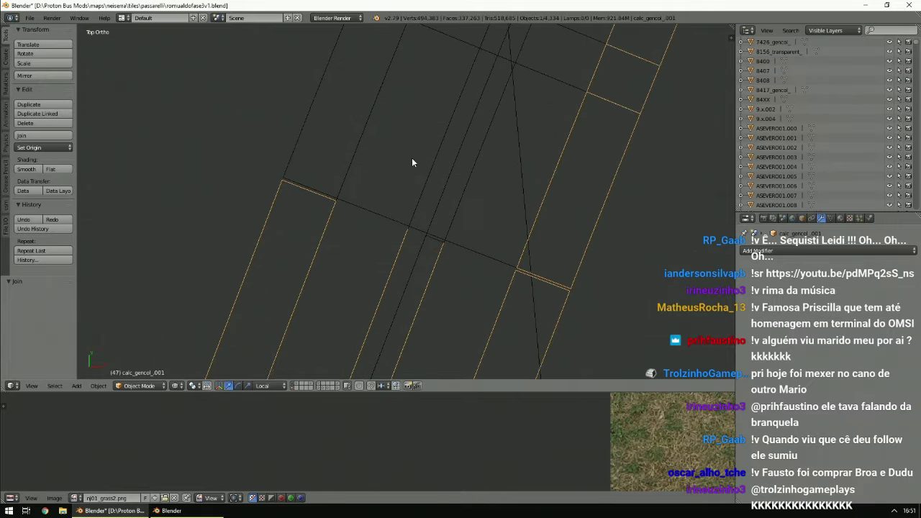
right_click(308, 131)
shift+right_click(280, 195)
key(ctrl+j)
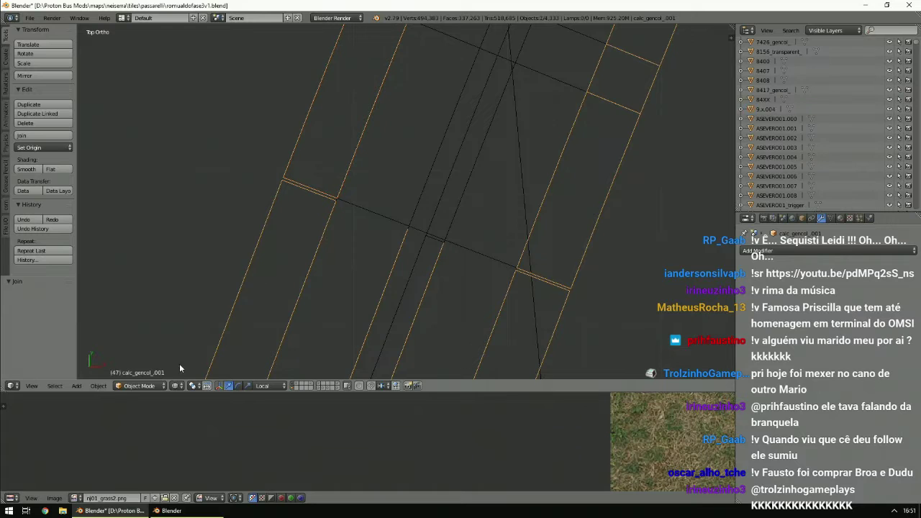
click(144, 385)
click(140, 364)
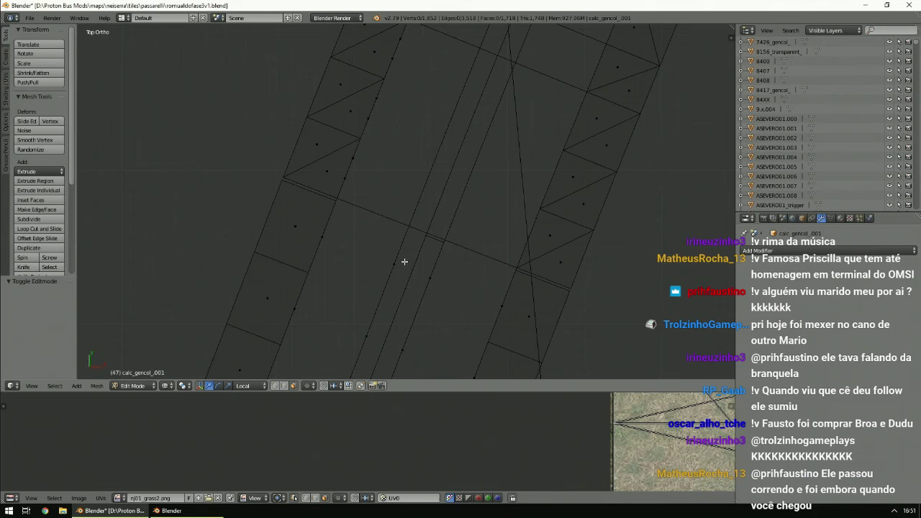
Isolate the sidewalk mesh in local view and assign the rj01_sidewalk5.png image to all its faces.
key(KP_Divide)
key(a)
scroll(407, 265, up, 4)
scroll(406, 268, down, 5)
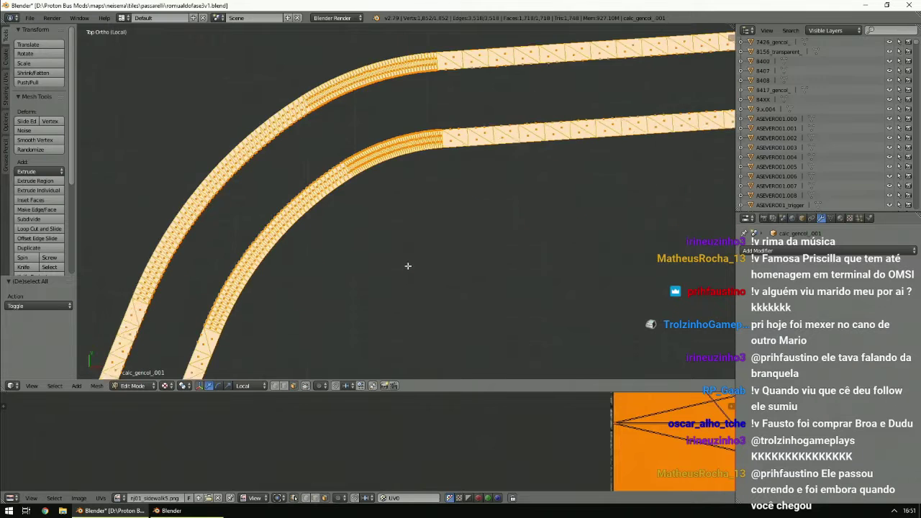
scroll(408, 266, up, 8)
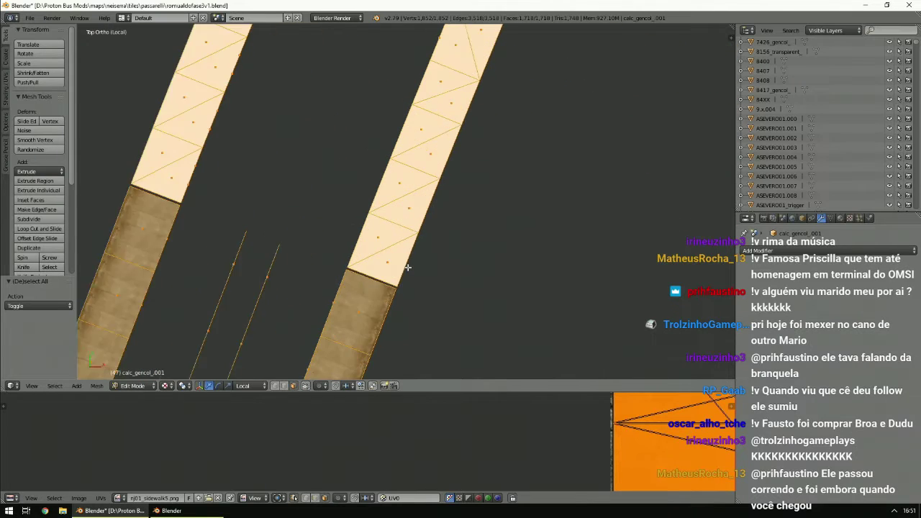
click(166, 386)
click(166, 386)
click(119, 498)
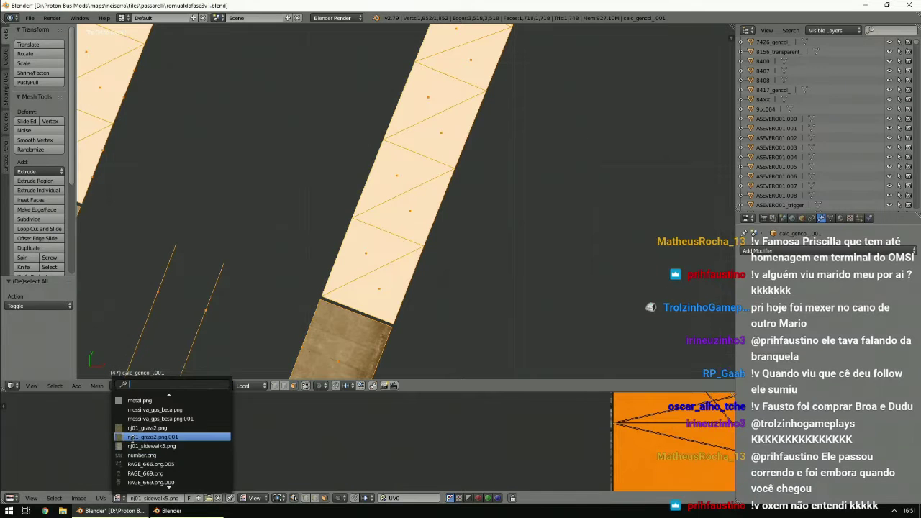
click(172, 441)
key(a)
Convert all triangles of the sidewalk mesh to quads and deselect everything.
scroll(293, 227, down, 4)
shift+middle_drag(294, 227, 386, 257)
scroll(387, 257, up, 3)
scroll(386, 258, up, 2)
shift+middle_drag(395, 359, 387, 257)
shift+middle_drag(530, 257, 387, 257)
shift+middle_drag(460, 288, 464, 190)
scroll(461, 190, up, 2)
key(a)
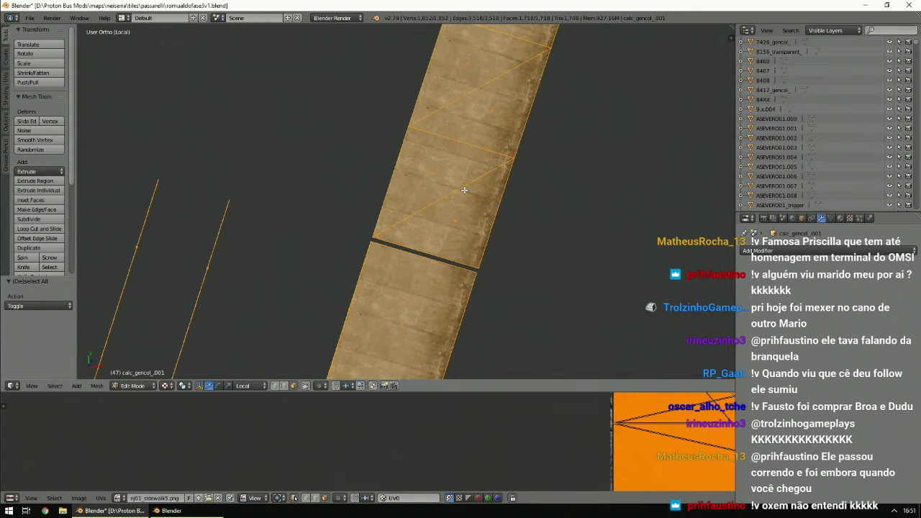
key(alt+j)
key(a)
shift+middle_drag(539, 313, 463, 243)
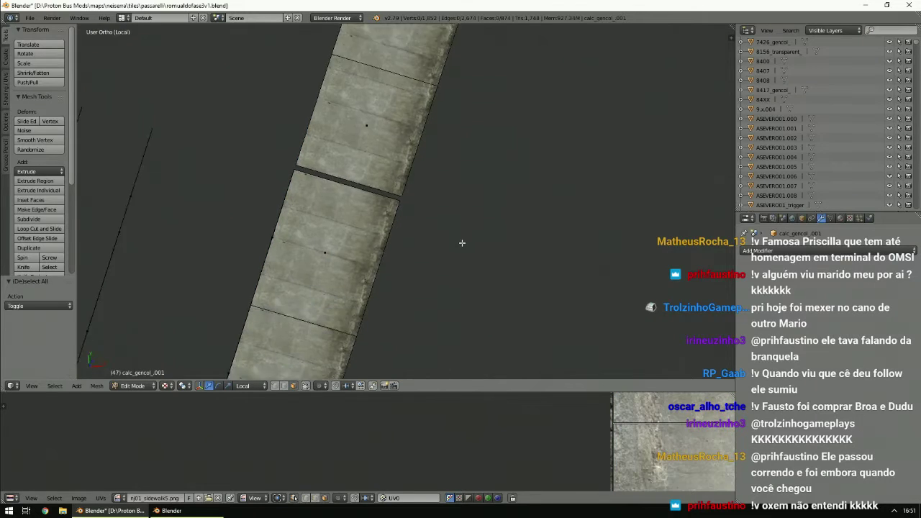
Fill the gap in the right sidewalk's top surface from its four corner vertices and select the new face.
scroll(463, 243, up, 3)
middle_drag(310, 196, 445, 225)
scroll(438, 220, up, 4)
scroll(395, 217, down, 8)
ctrl+scroll(395, 218, down, 4)
ctrl+scroll(444, 224, up, 4)
scroll(444, 224, up, 1)
shift+scroll(444, 224, up, 4)
scroll(444, 224, up, 1)
right_click(394, 300)
shift+right_click(473, 164)
shift+right_click(457, 161)
shift+right_click(373, 294)
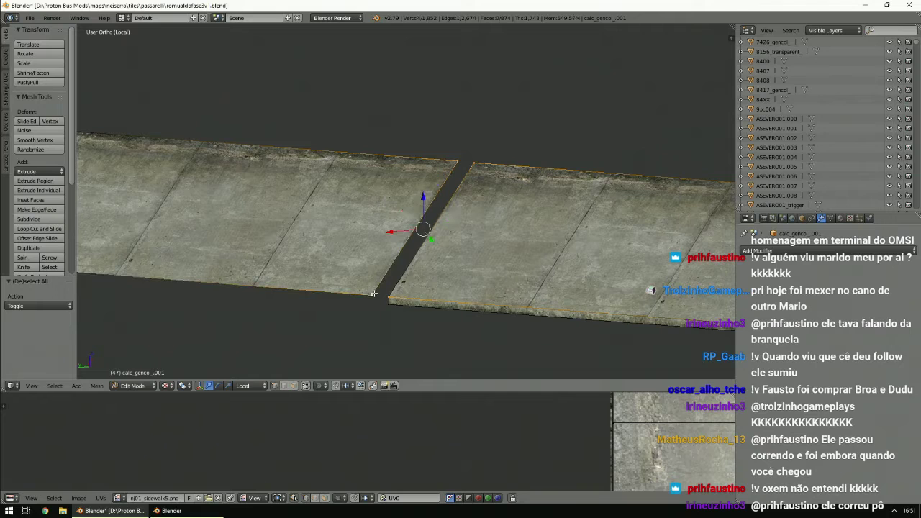
key(f)
key(a)
right_click(415, 261)
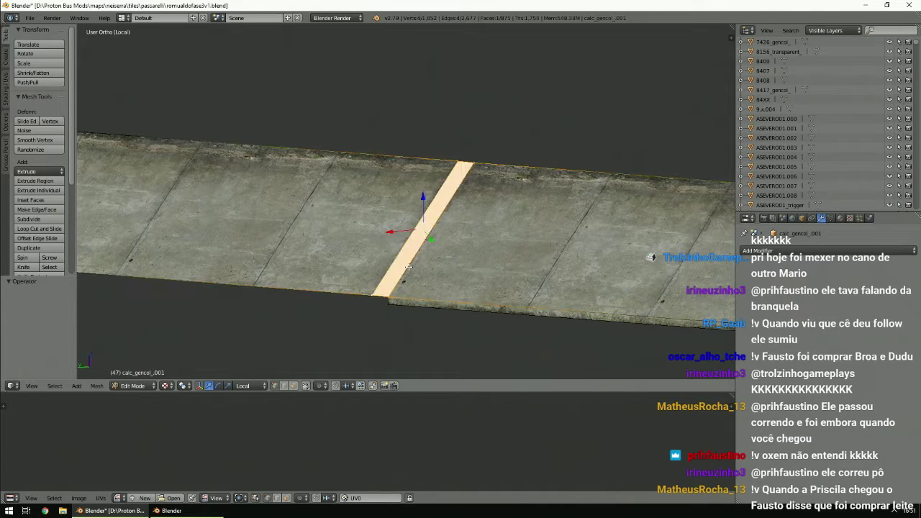
Assign the rj01_sidewalk5.png image to the new top face of the right sidewalk and deselect everything.
click(119, 497)
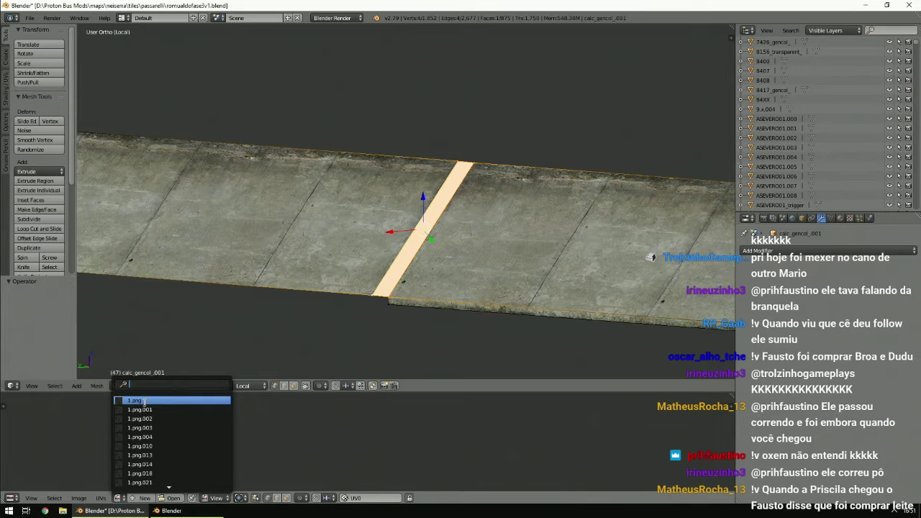
text(nj)
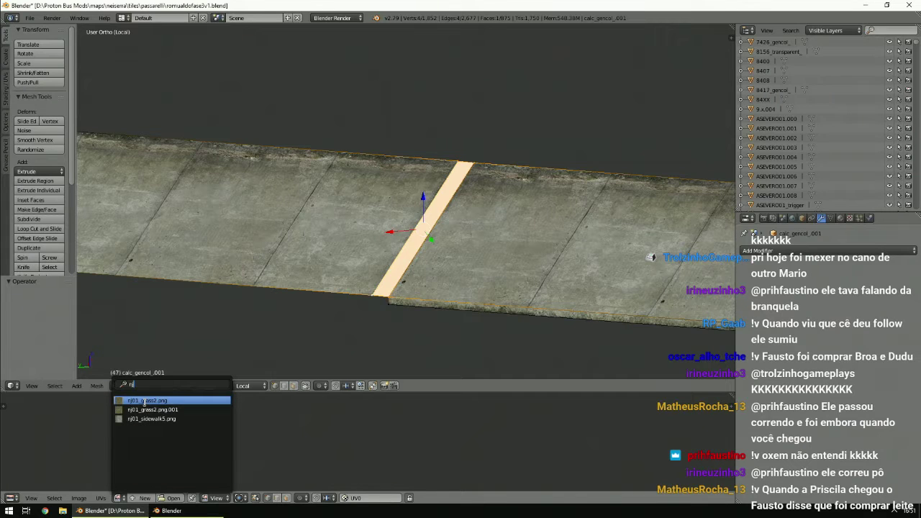
click(146, 419)
key(a)
Fill the gap in the opposite sidewalk's top surface with a face from its four corner vertices.
scroll(434, 260, down, 6)
middle_drag(435, 260, 335, 266)
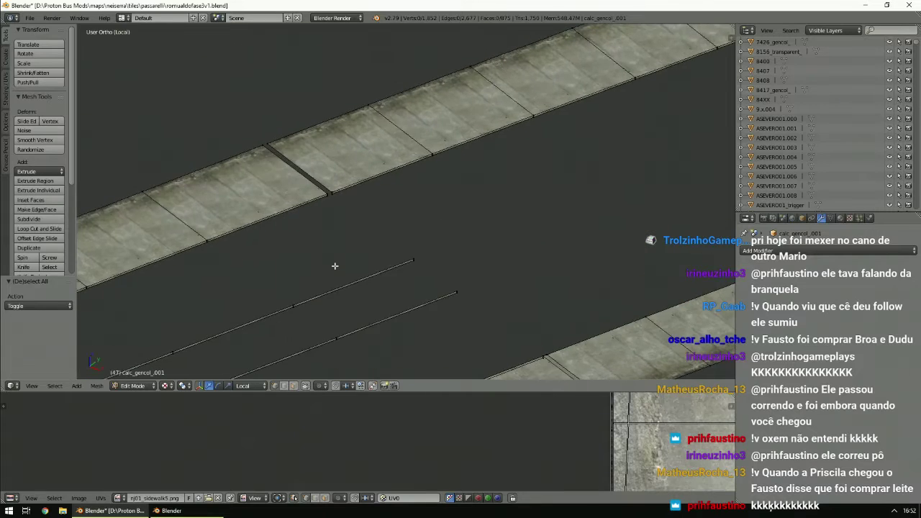
scroll(334, 267, up, 5)
right_click(491, 305)
shift+right_click(502, 302)
shift+right_click(316, 160)
shift+right_click(300, 165)
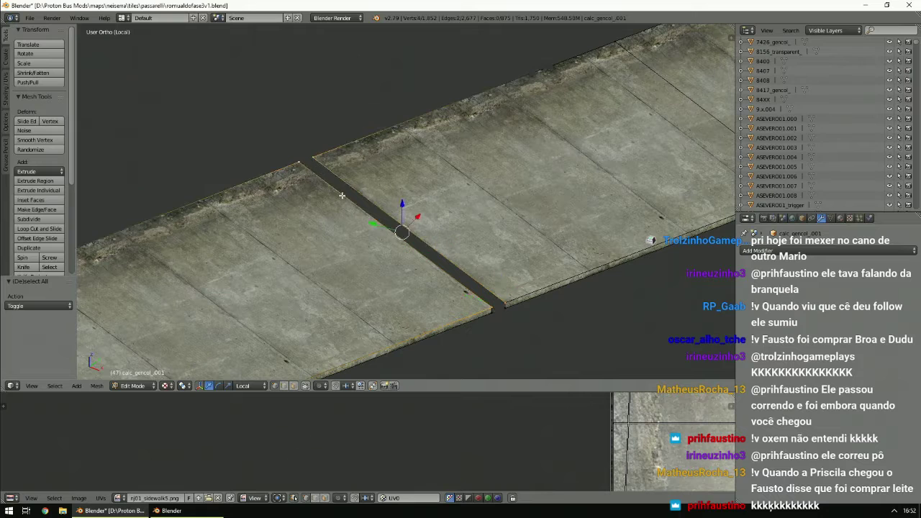
key(f)
Close the small curb gap below the new top face with a face from its four corner vertices.
right_click(495, 317)
ctrl+right_click(506, 312)
ctrl+scroll(507, 312, up, 2)
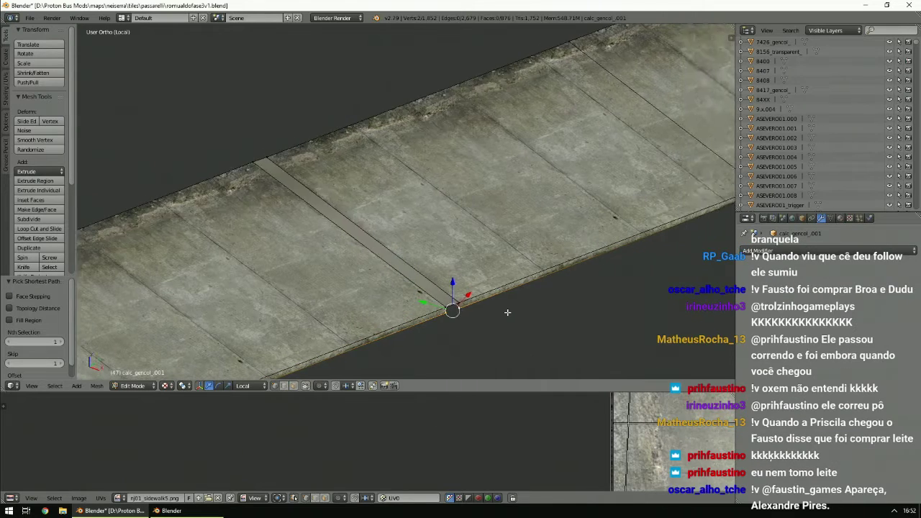
scroll(507, 313, up, 5)
shift+scroll(507, 312, down, 4)
ctrl+scroll(508, 313, up, 1)
right_click(506, 299)
shift+right_click(471, 314)
shift+right_click(469, 329)
shift+right_click(497, 321)
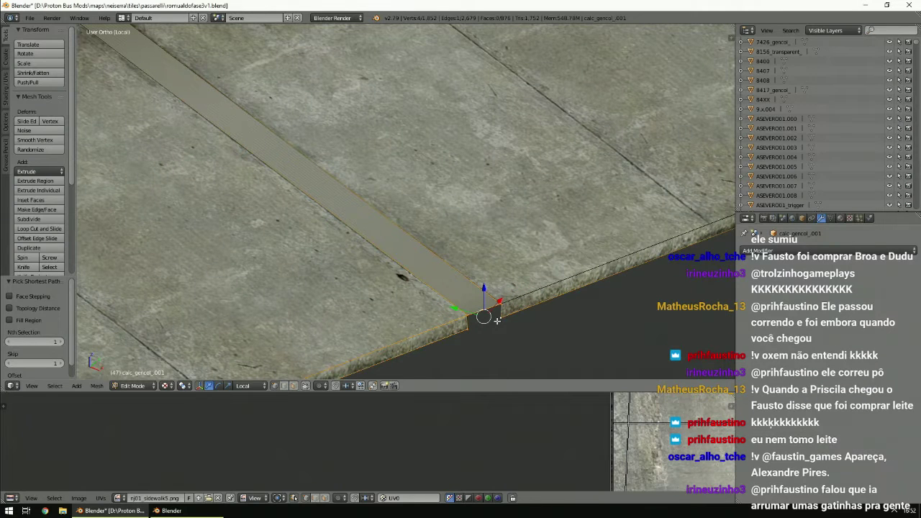
key(f)
scroll(496, 320, down, 1)
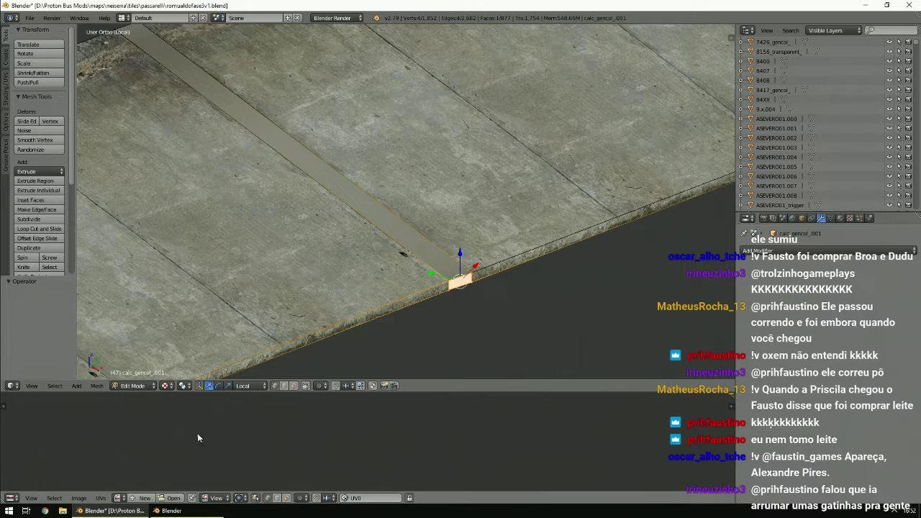
Assign the rj01_grass2.png image to the new curb face and deselect everything.
click(118, 498)
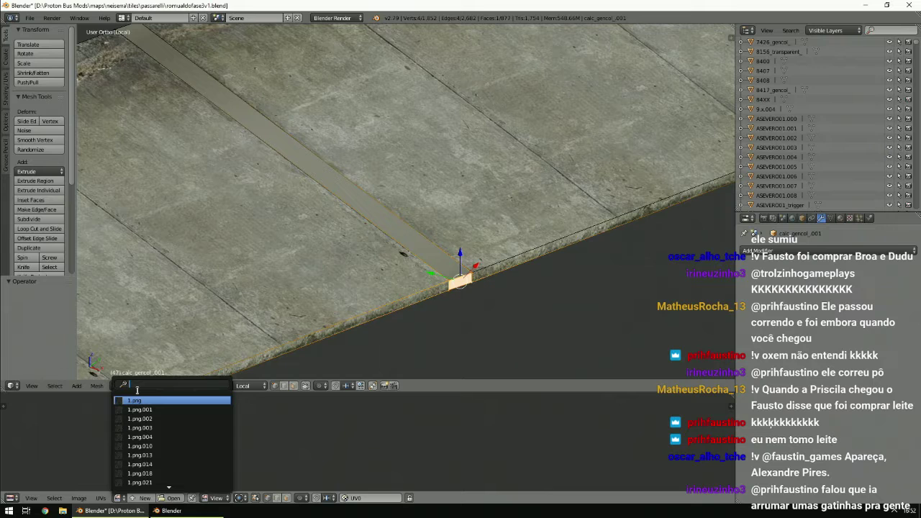
text(nj)
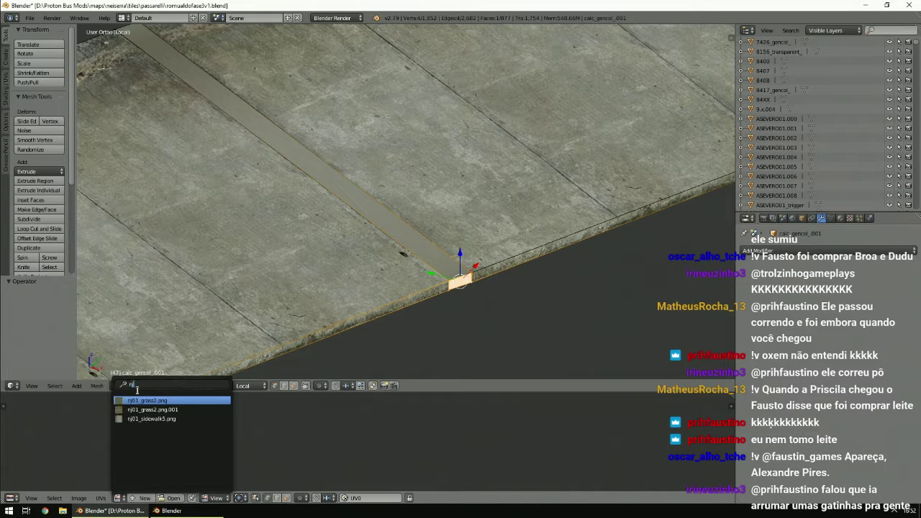
click(148, 400)
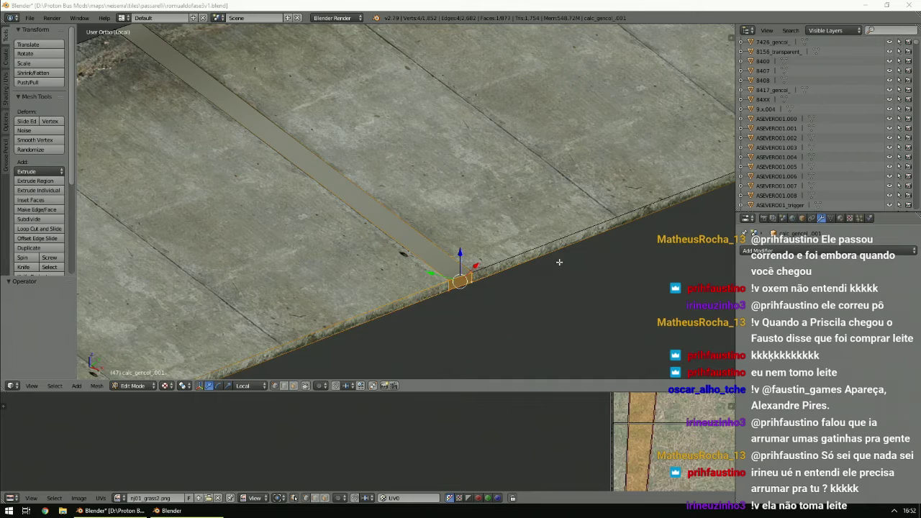
middle_drag(523, 264, 513, 263)
scroll(512, 263, down, 5)
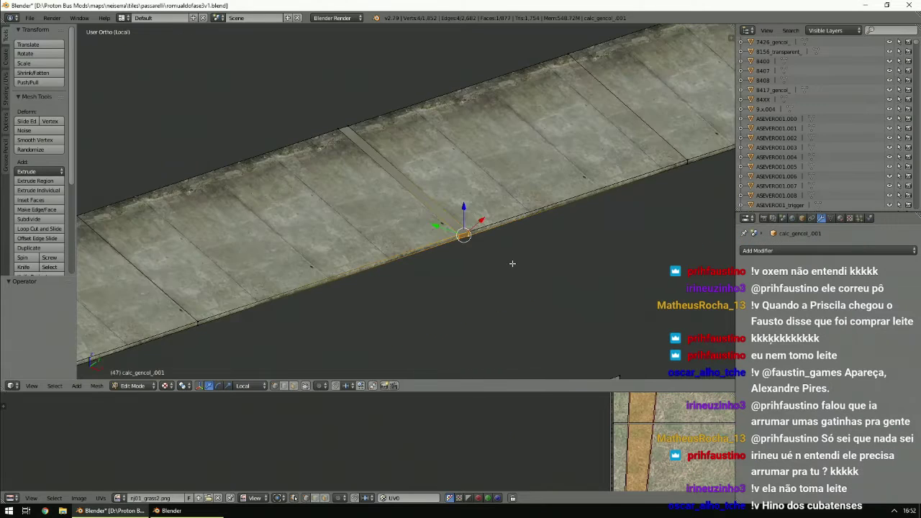
ctrl+scroll(512, 263, up, 4)
key(a)
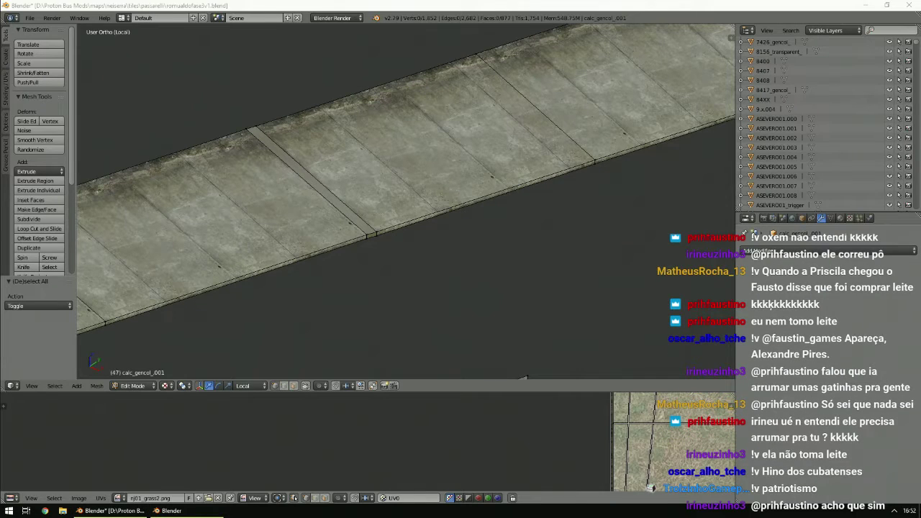
Leave local view and return the sidewalk mesh to Object Mode with nothing selected.
scroll(443, 235, down, 4)
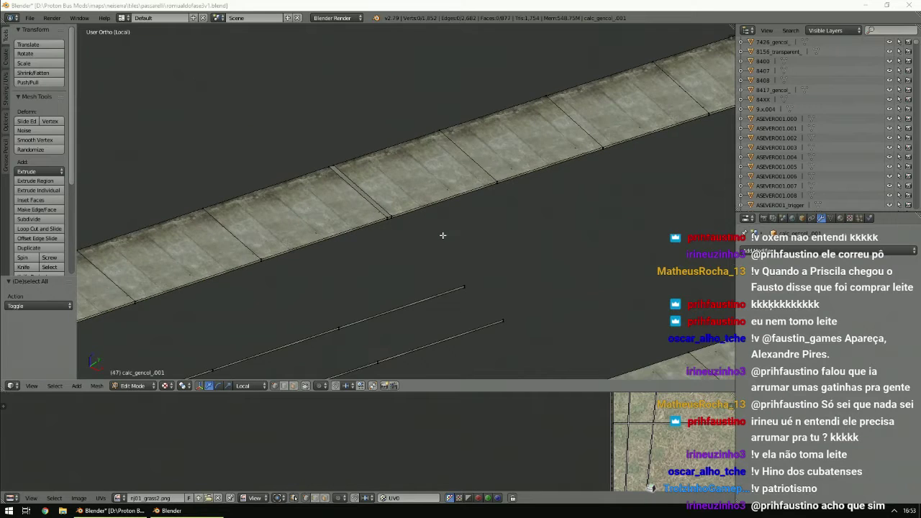
scroll(443, 235, up, 5)
scroll(443, 235, down, 3)
click(443, 235)
ctrl+scroll(408, 233, up, 5)
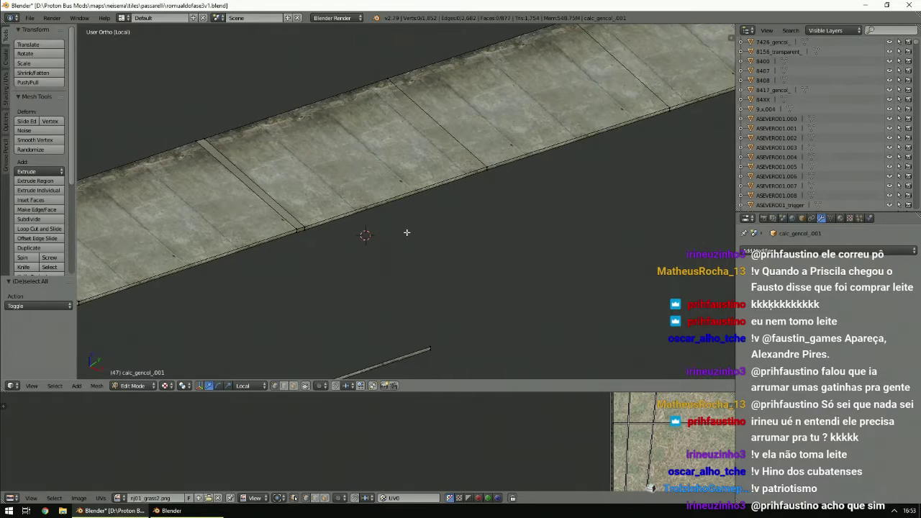
shift+scroll(407, 232, down, 5)
key(KP_Divide)
scroll(409, 231, down, 5)
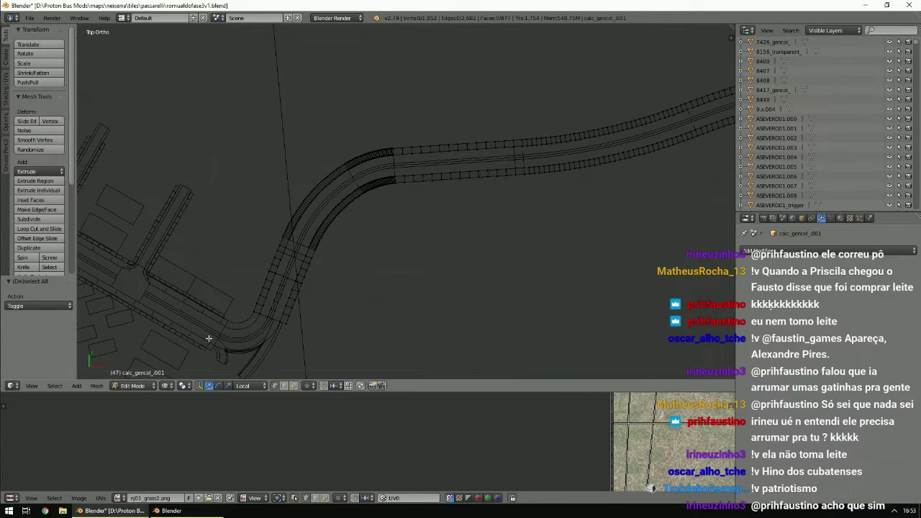
click(133, 386)
click(133, 373)
scroll(379, 226, up, 3)
key(a)
Examine the curved road with its median and sidewalks from above in textured and wireframe display.
scroll(385, 222, up, 2)
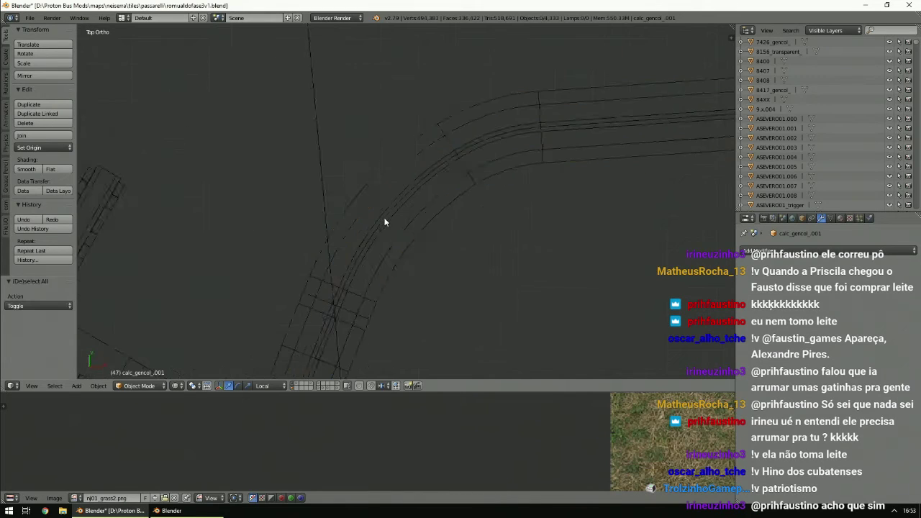
key(alt+z)
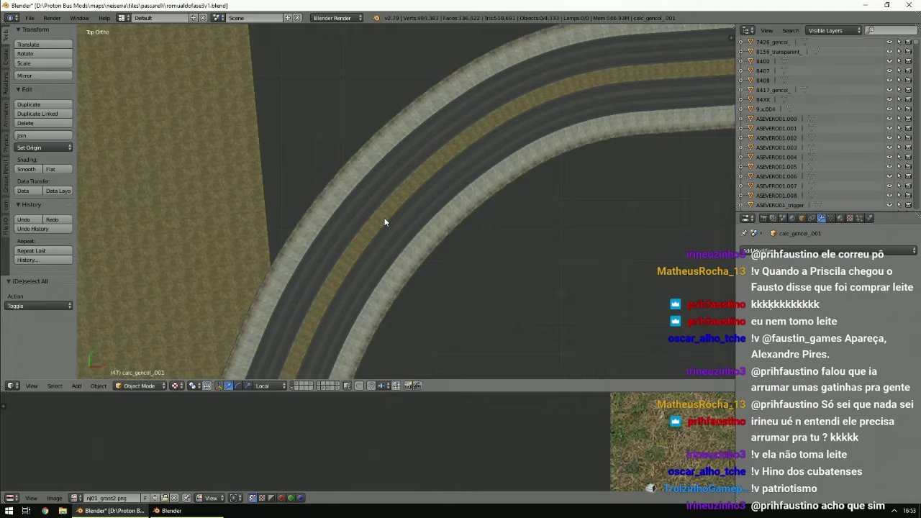
scroll(384, 221, down, 8)
ctrl+scroll(384, 222, up, 7)
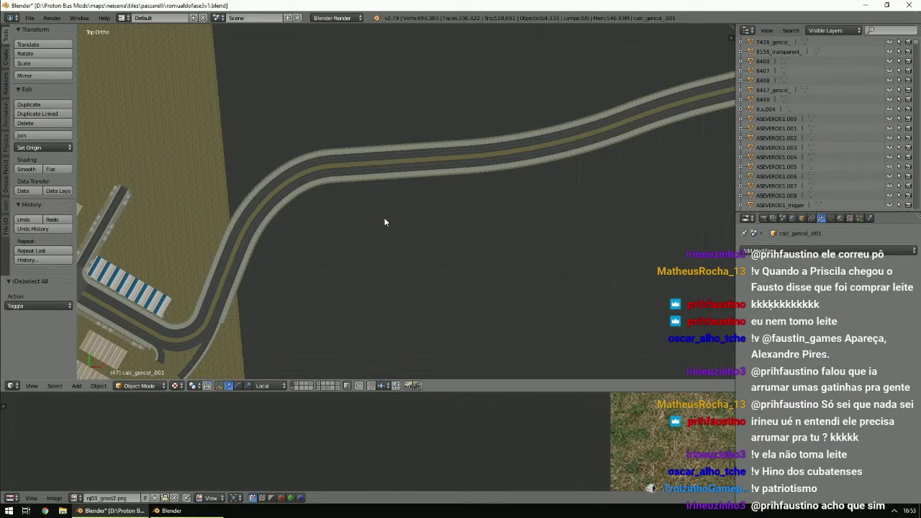
ctrl+scroll(384, 222, up, 4)
shift+scroll(384, 222, up, 4)
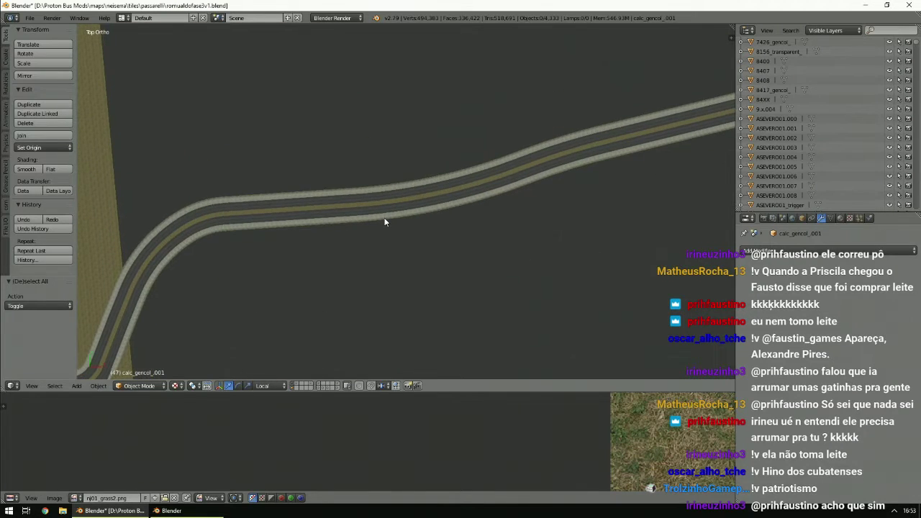
ctrl+scroll(385, 222, up, 2)
ctrl+scroll(384, 222, up, 5)
key(z)
scroll(384, 221, down, 4)
ctrl+scroll(384, 221, down, 6)
shift+scroll(384, 222, down, 4)
ctrl+scroll(384, 221, down, 4)
scroll(385, 222, up, 2)
middle_drag(385, 223, 401, 199)
scroll(400, 198, up, 5)
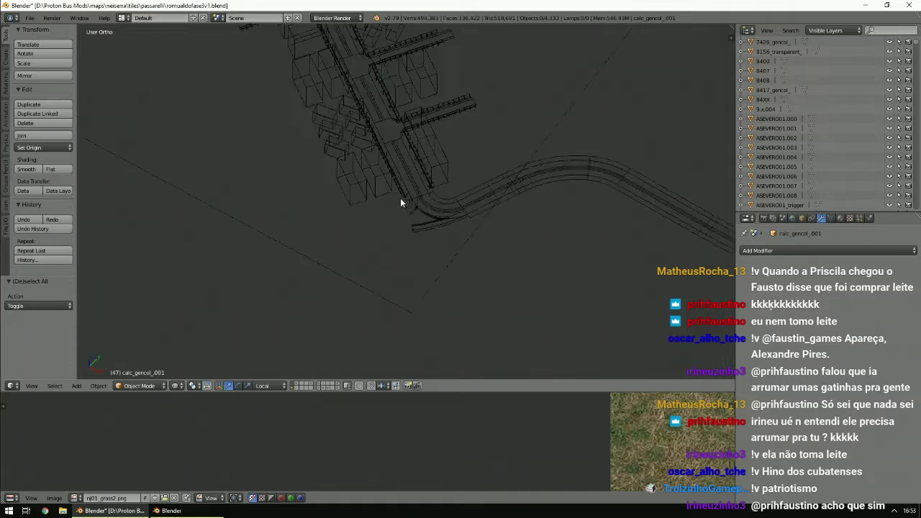
Frame the lamp post row poste.479 in perspective and examine the avenue in textured, wireframe and solid display.
shift+scroll(401, 199, up, 4)
right_click(452, 142)
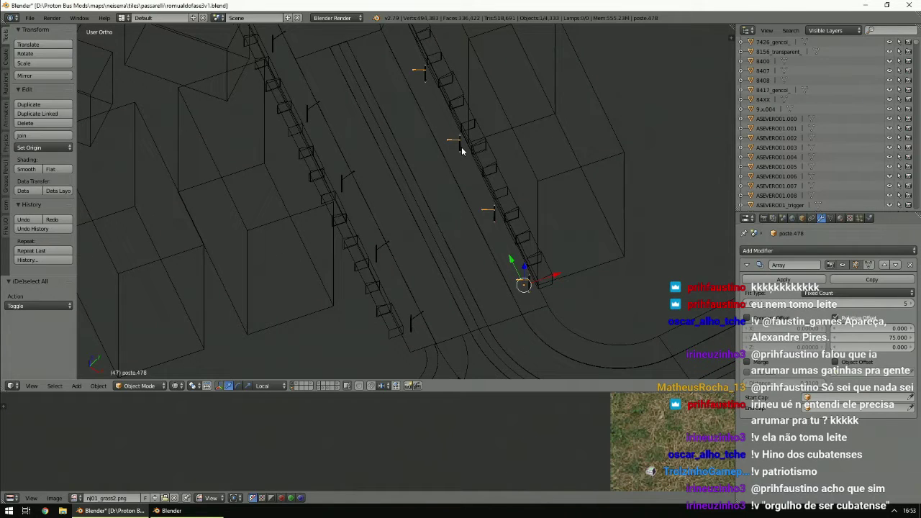
right_click(461, 148)
key(KP_Decimal)
key(KP_5)
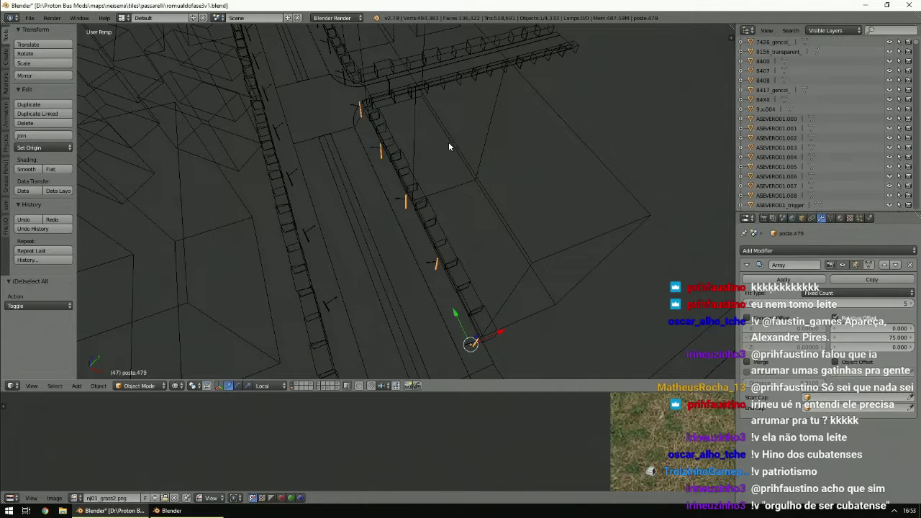
scroll(437, 175, up, 6)
middle_drag(436, 175, 429, 142)
shift+scroll(429, 142, up, 8)
ctrl+scroll(426, 140, down, 7)
shift+scroll(425, 140, up, 6)
mouse_move(425, 139)
middle_down()
mouse_move(408, 125)
mouse_move(409, 142)
mouse_move(425, 150)
middle_up()
shift+scroll(425, 150, up, 2)
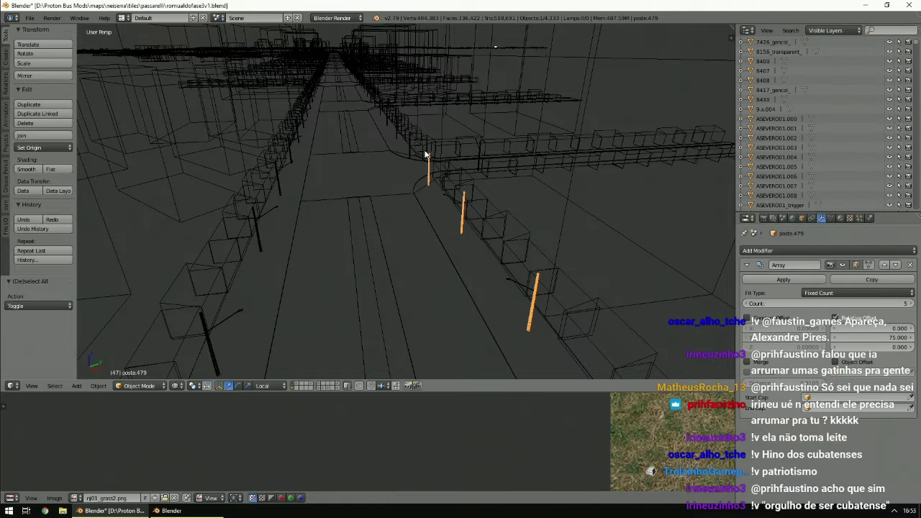
key(z)
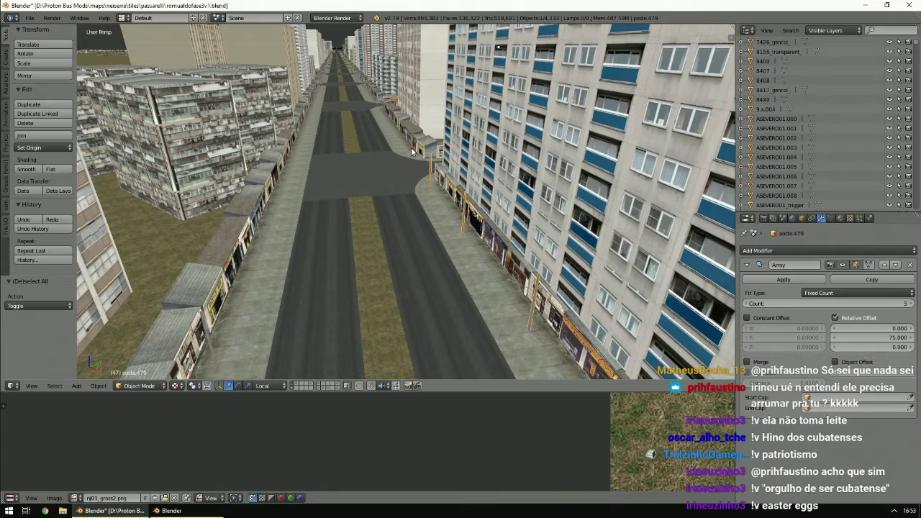
scroll(410, 151, down, 2)
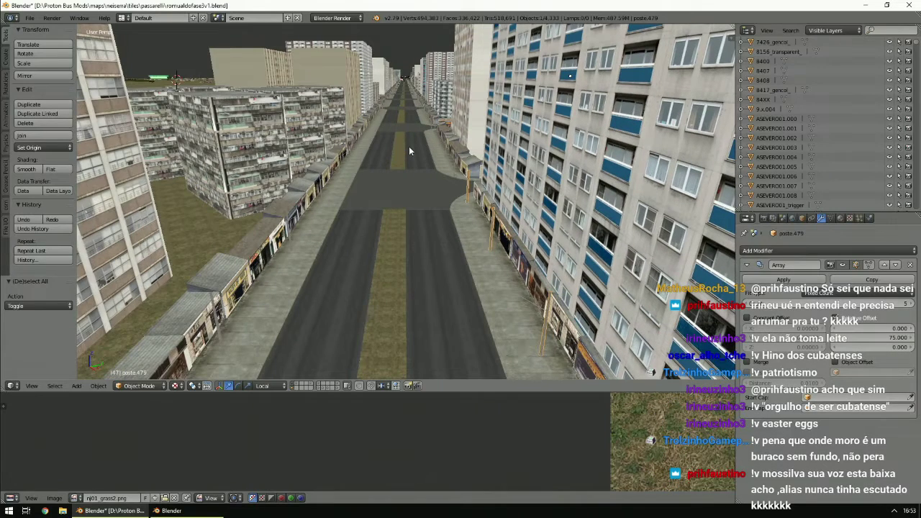
scroll(409, 146, down, 1)
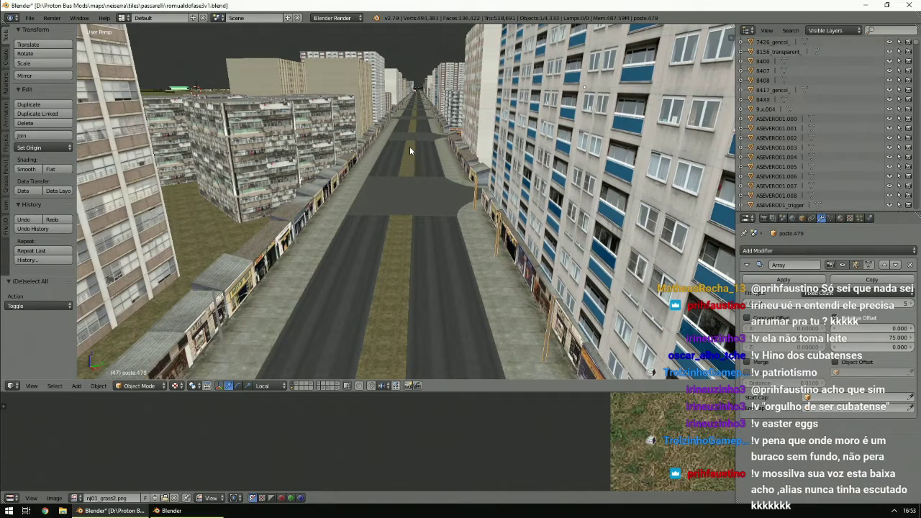
key(z)
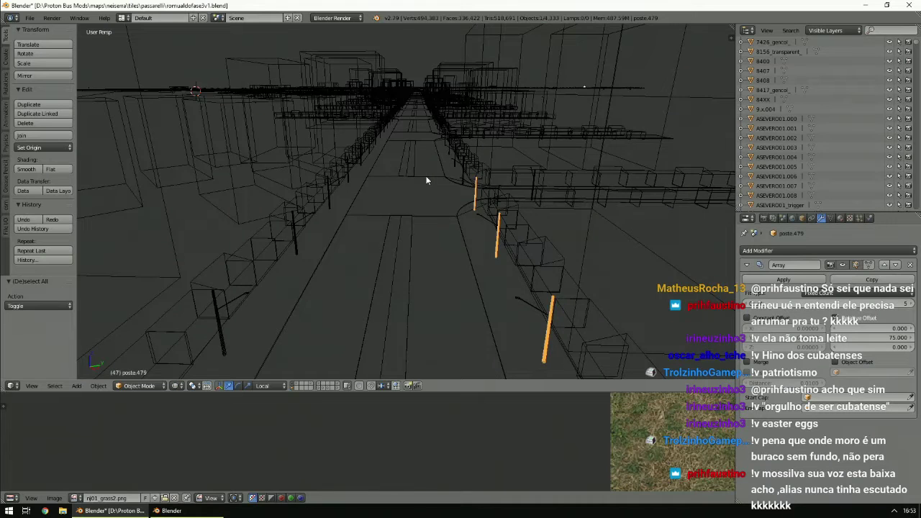
key(z)
scroll(427, 180, down, 2)
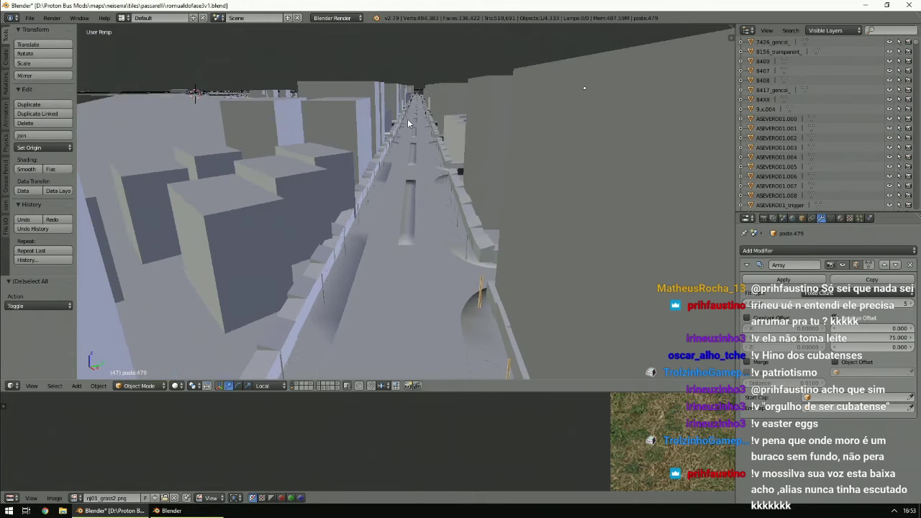
Frame the building sp_building01.003 farther along the avenue and examine the surrounding street with textures displayed.
right_click(408, 121)
right_click(405, 110)
right_click(400, 105)
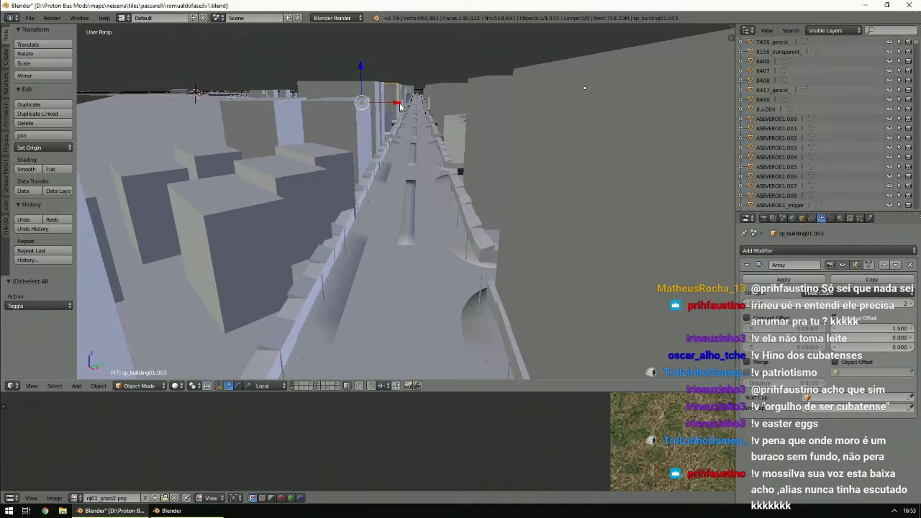
key(KP_Decimal)
key(a)
ctrl+scroll(418, 165, up, 14)
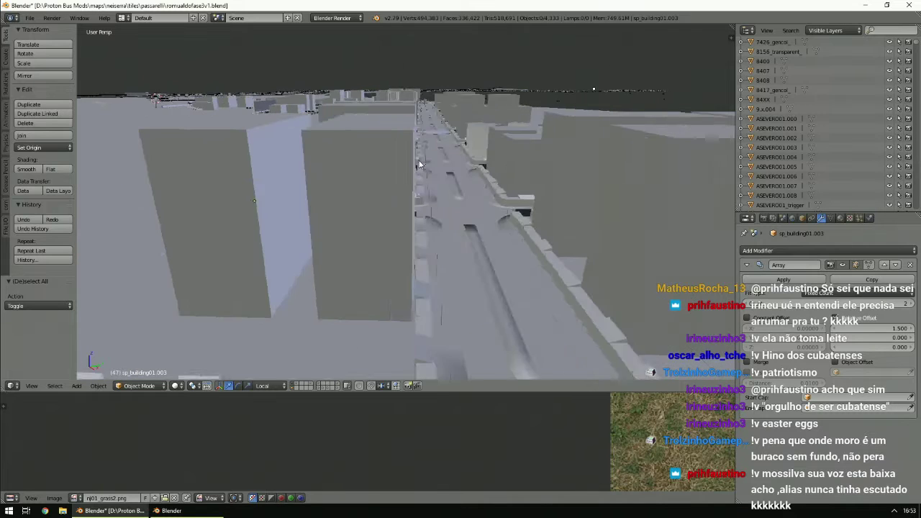
shift+scroll(419, 165, down, 3)
ctrl+scroll(419, 165, down, 2)
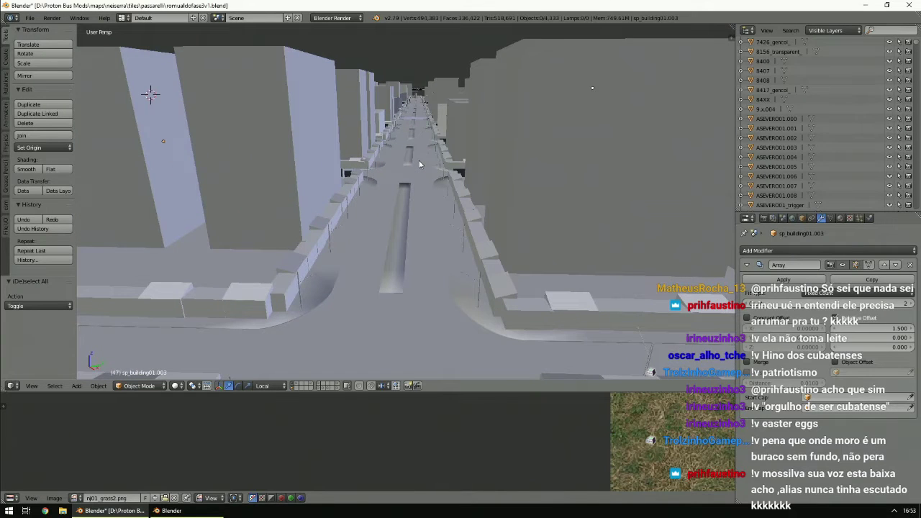
key(alt+z)
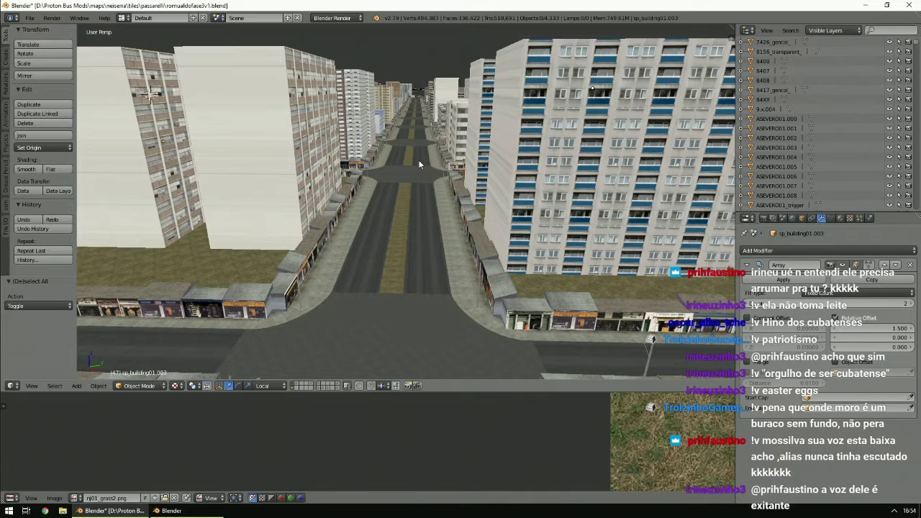
middle_drag(430, 179, 446, 211)
Frame the building sp_building08.024, examine its surroundings with textures, and deselect everything in wireframe display.
key(z)
scroll(429, 179, down, 4)
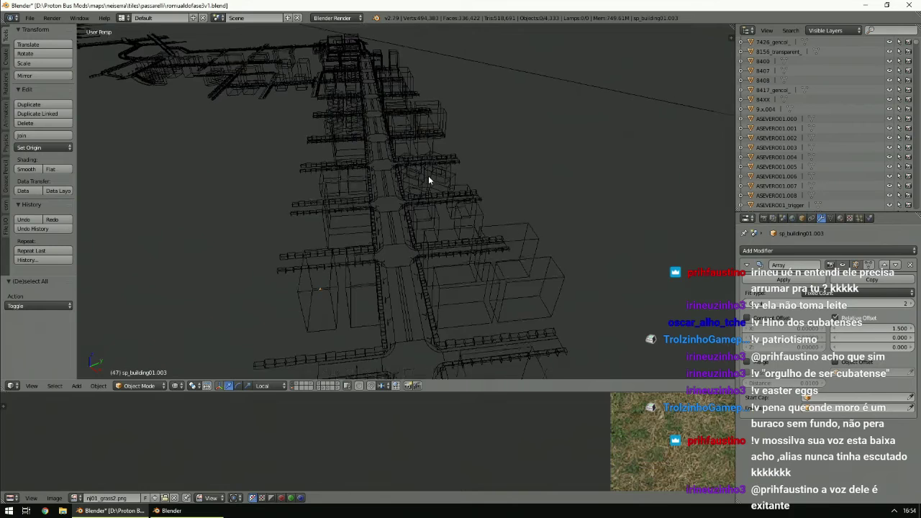
right_click(373, 88)
right_click(373, 88)
right_click(364, 83)
right_click(364, 83)
middle_drag(364, 80, 411, 162)
right_click(350, 77)
key(KP_Decimal)
key(z)
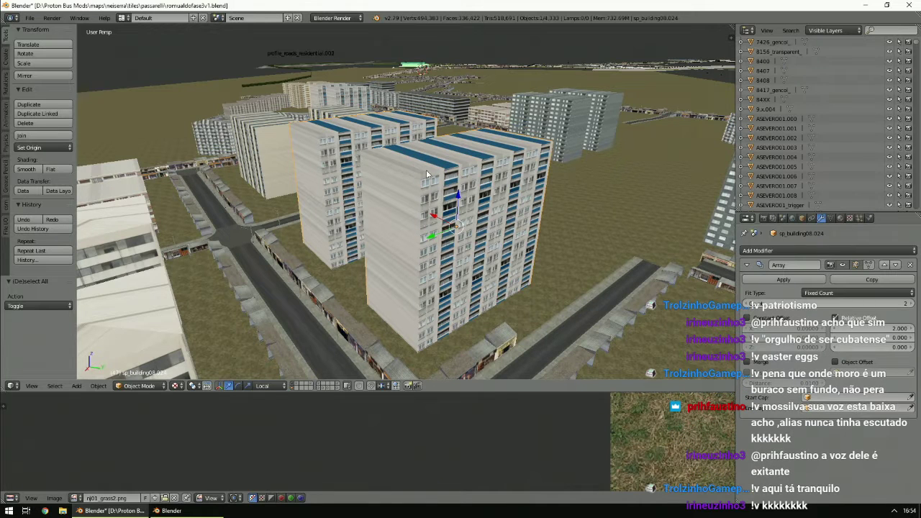
middle_drag(445, 174, 334, 166)
key(z)
scroll(437, 157, down, 3)
key(a)
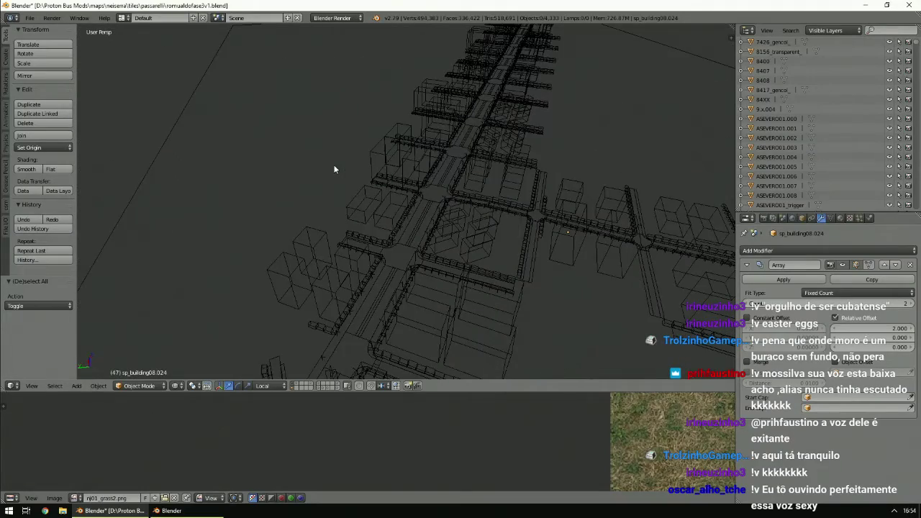
Select the building mesh Cube_gencol_.002 at the avenue's end beside the road curve and enter Edit Mode in top view.
key(KP_7)
scroll(335, 168, down, 6)
scroll(353, 185, down, 3)
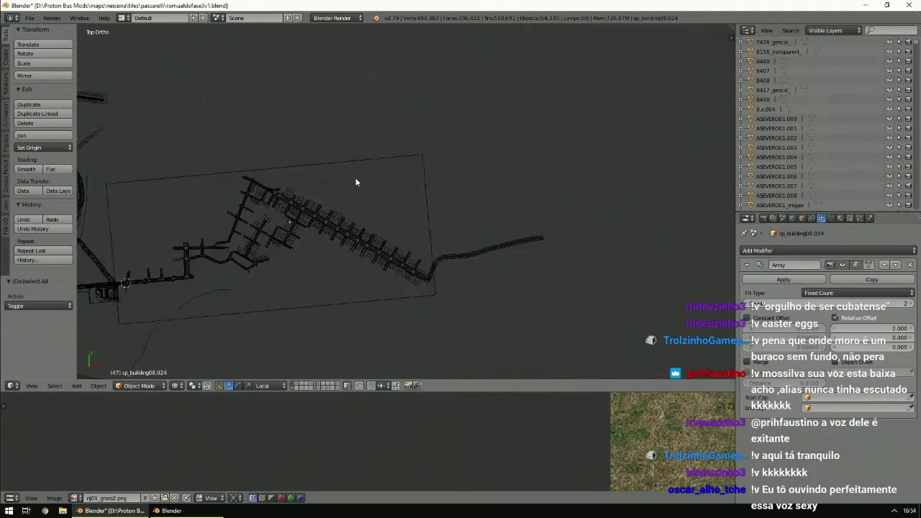
scroll(355, 184, up, 6)
scroll(355, 185, up, 7)
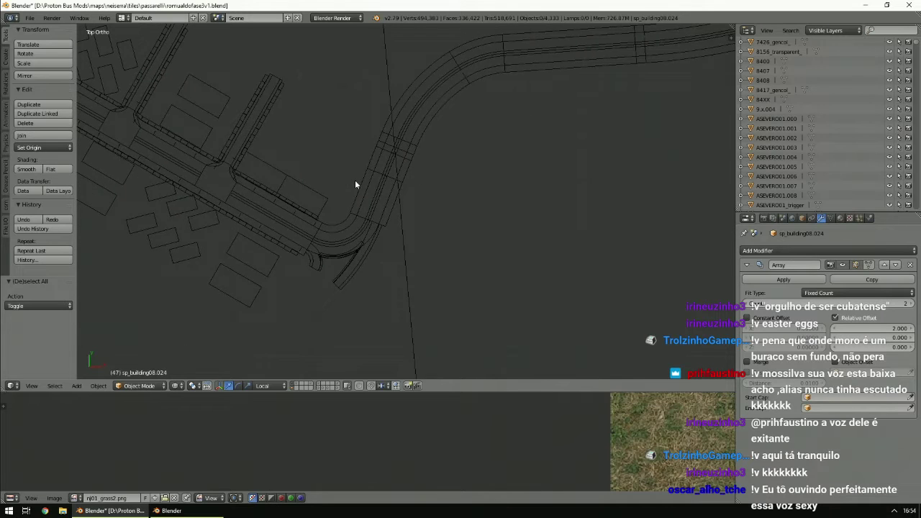
right_click(317, 190)
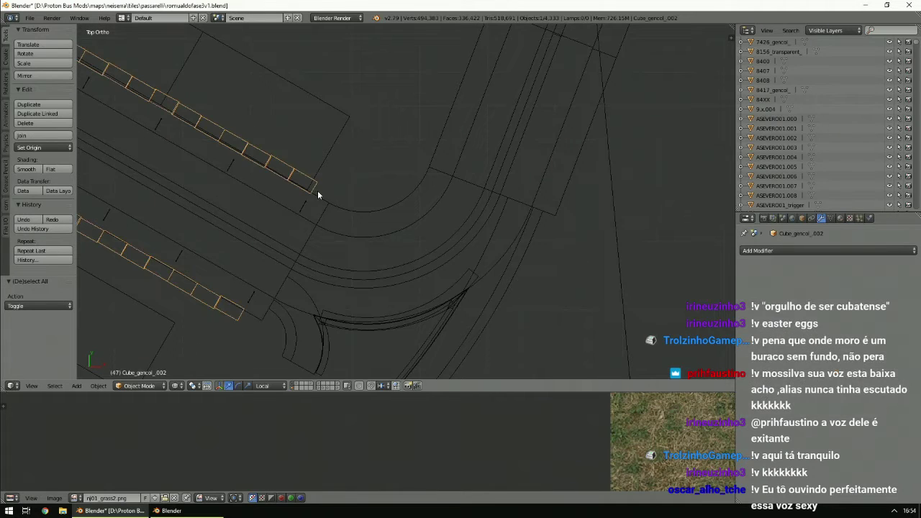
ctrl+scroll(221, 277, down, 4)
click(144, 386)
click(141, 366)
Select the linked building row on the avenue's upper side before the curve and duplicate it about X 32.1, Y 39.3 away.
scroll(437, 203, down, 6)
scroll(436, 203, up, 3)
ctrl+scroll(437, 203, down, 3)
shift+scroll(437, 203, down, 3)
key(c)
scroll(453, 223, down, 5)
mouse_move(453, 223)
mouse_down()
mouse_move(377, 216)
mouse_move(321, 153)
mouse_up()
right_click(321, 153)
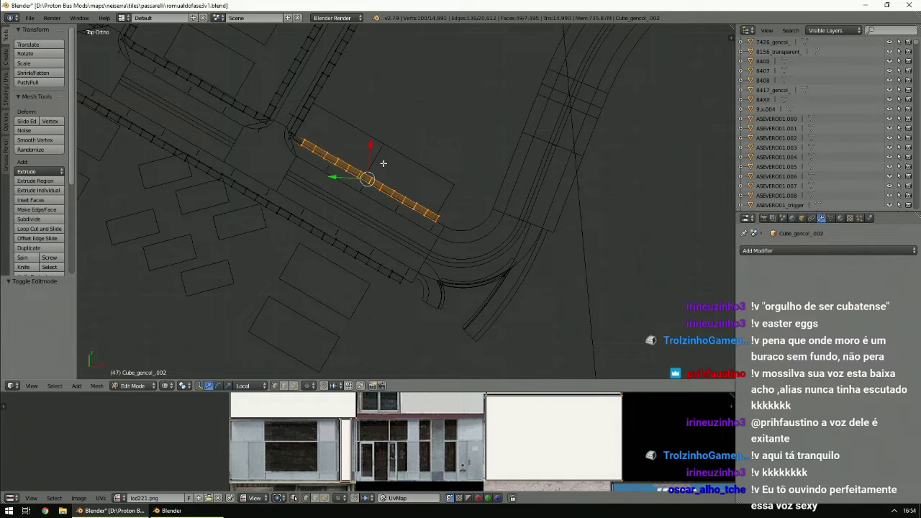
key(shift+d)
scroll(403, 197, down, 2)
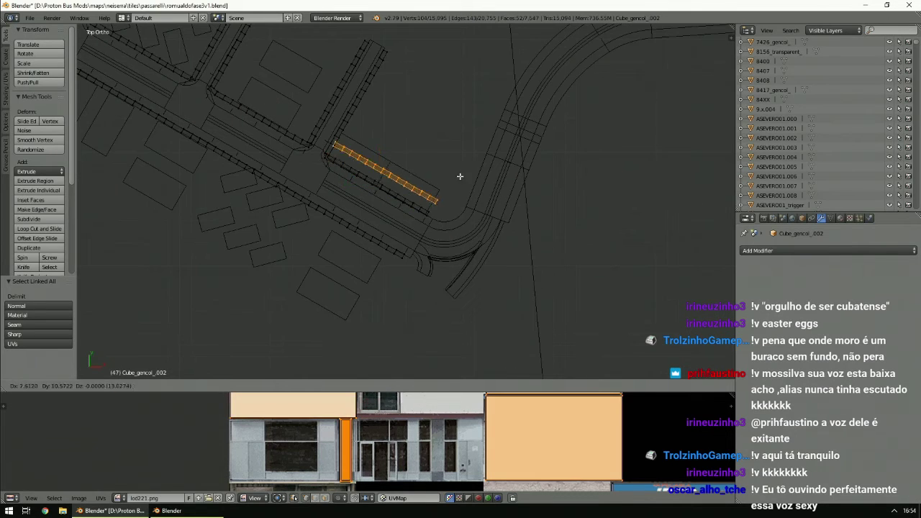
click(477, 159)
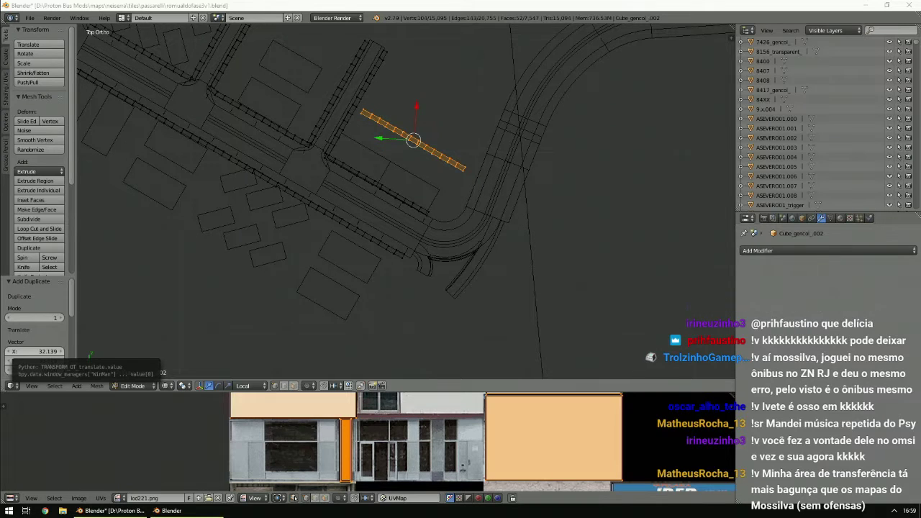
click(29, 17)
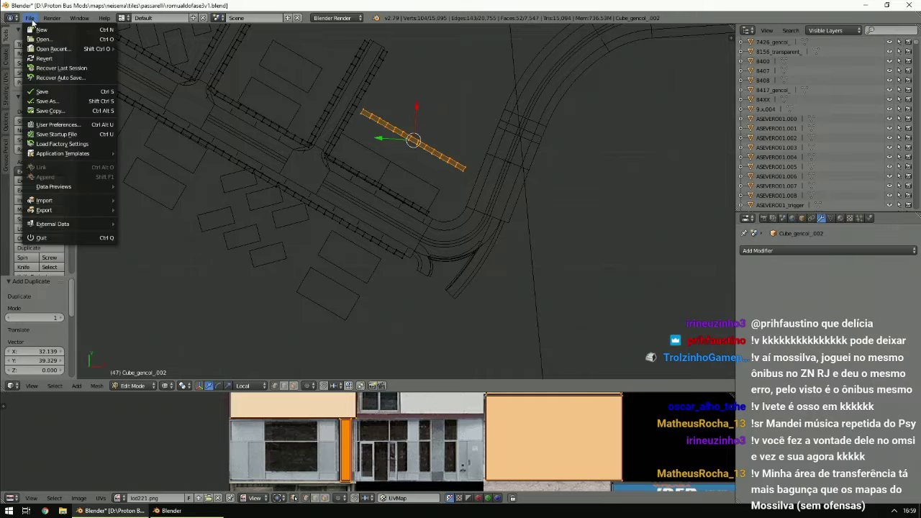
click(35, 36)
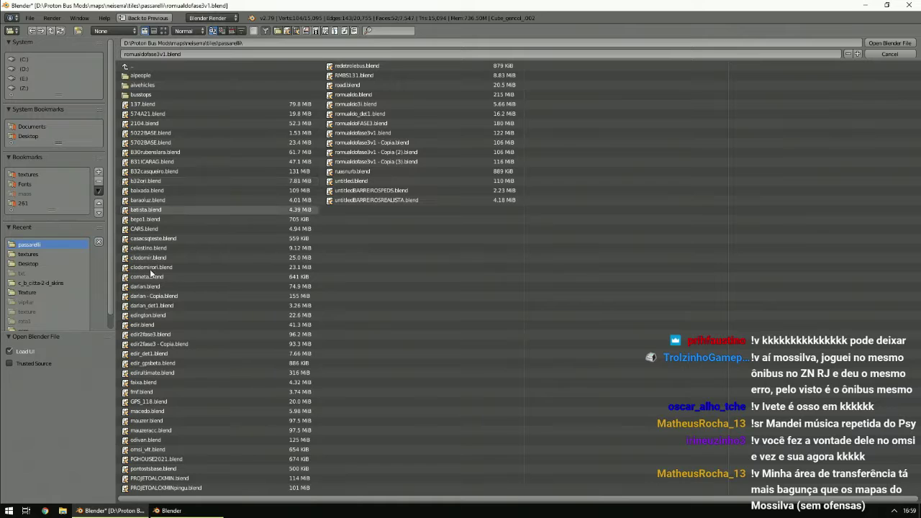
click(890, 54)
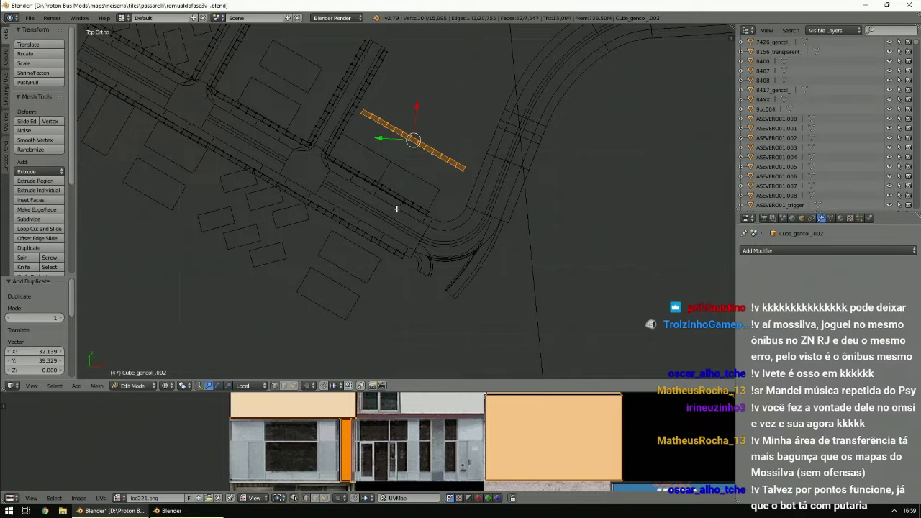
Move the duplicated row by about X 60.2, Y -91.3 to the end of the original row and rotate it about -3.3°.
scroll(396, 207, up, 4)
key(g)
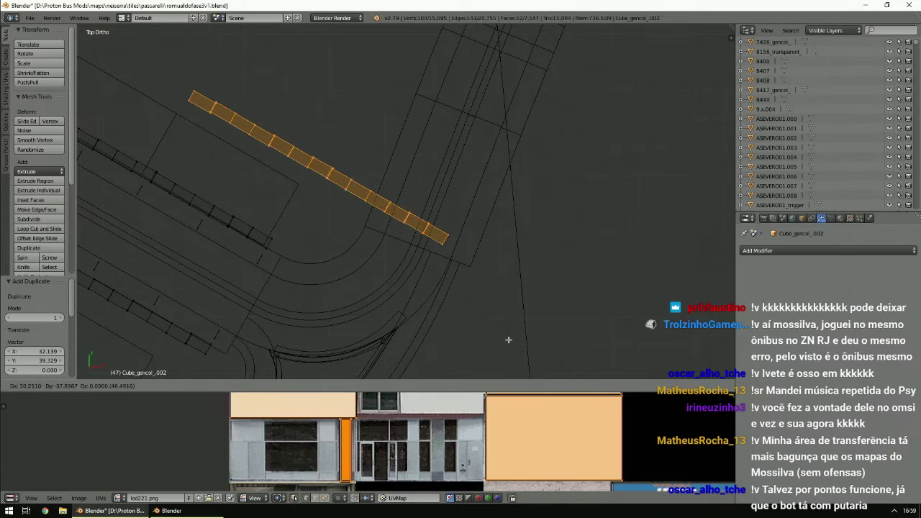
click(563, 140)
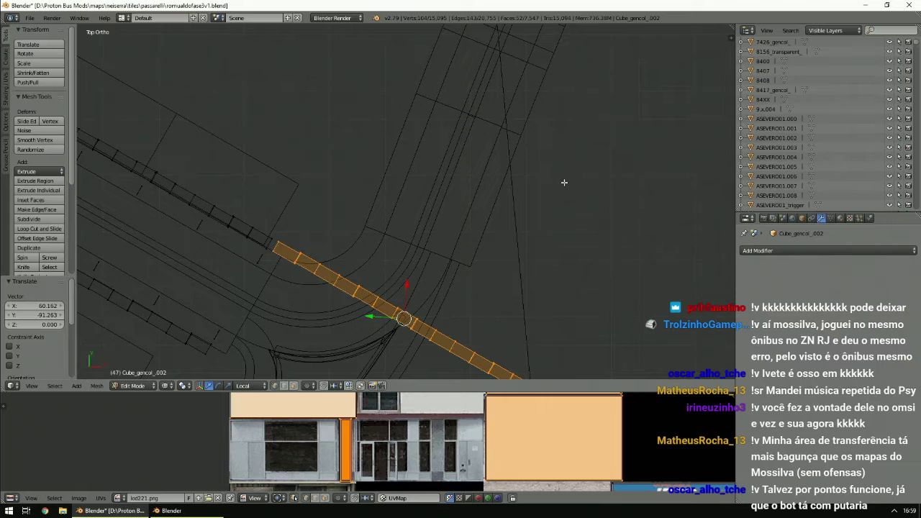
shift+scroll(598, 242, down, 5)
key(r)
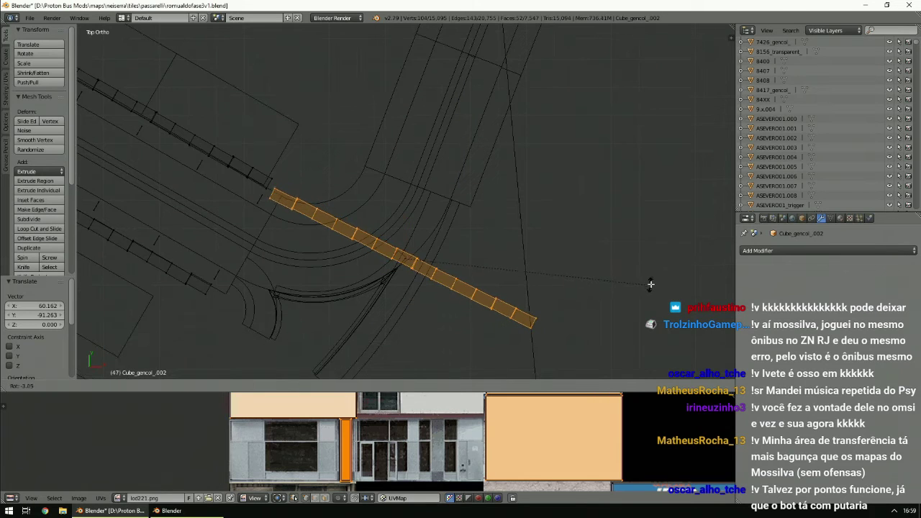
click(648, 285)
Nudge the duplicated row so its first block meets the end corner of the original row.
scroll(599, 282, up, 1)
key(g)
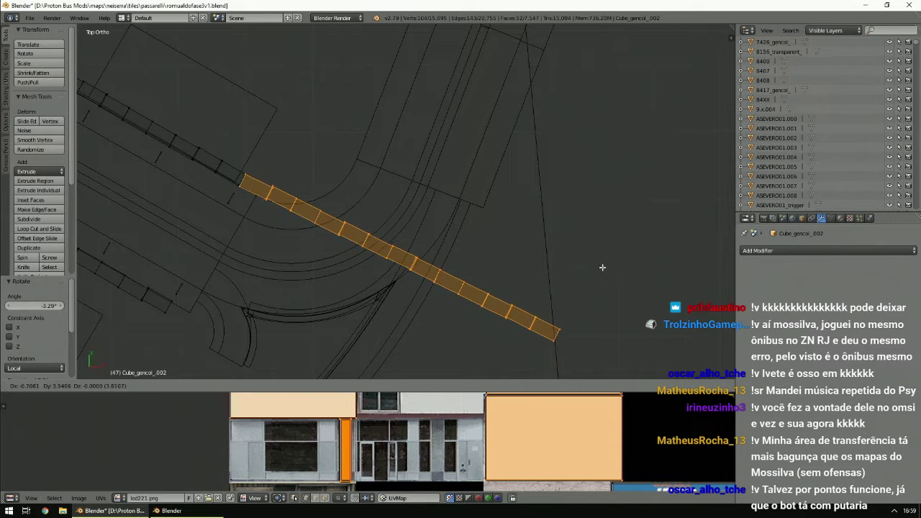
click(597, 269)
scroll(597, 272, up, 4)
scroll(597, 272, up, 5)
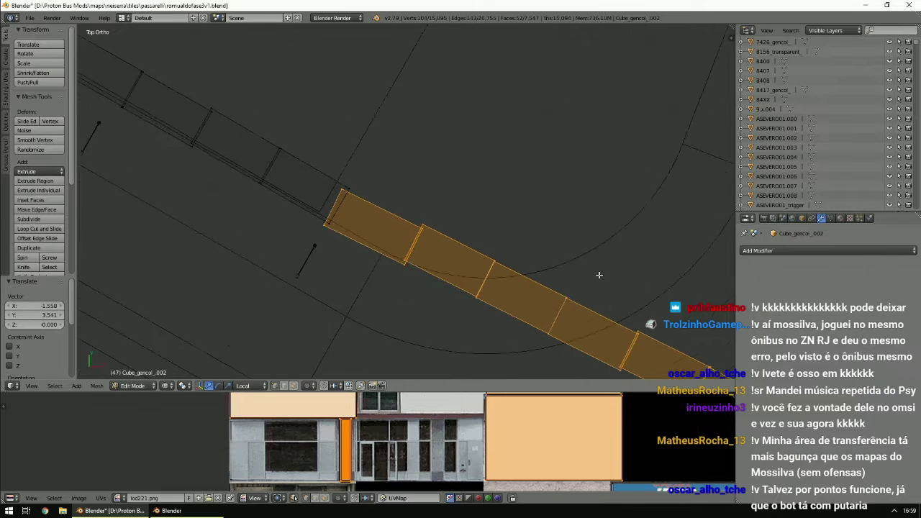
key(g)
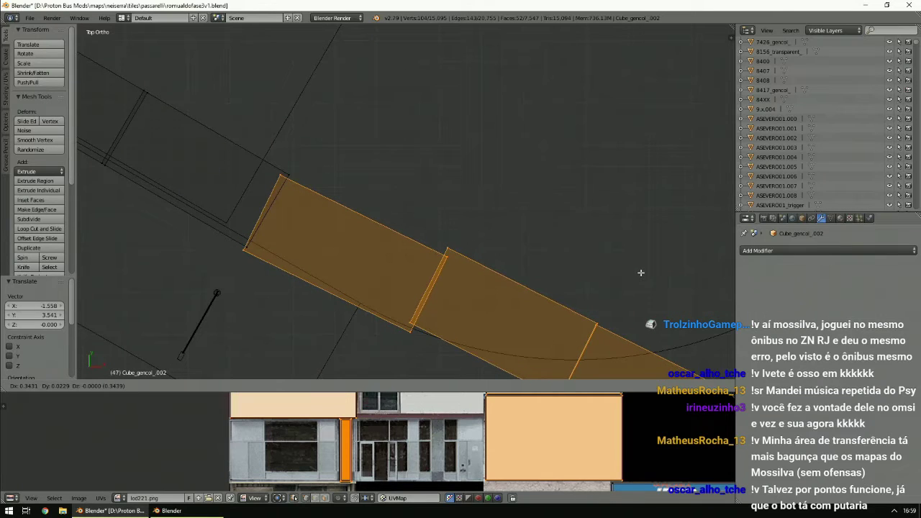
click(643, 274)
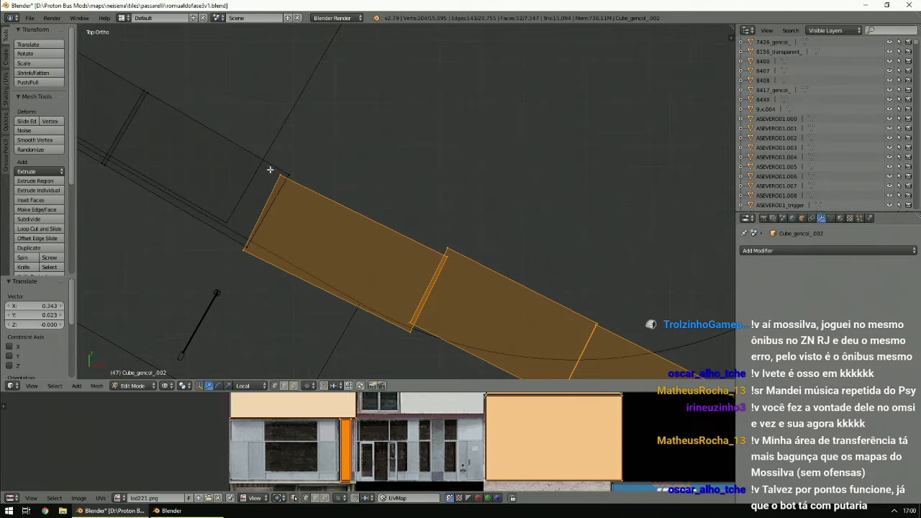
Exclude the first block from the selection, rotate the remaining row about -12.9°, and move it to meet that block.
key(ctrl+KP_Subtract)
scroll(383, 245, down, 10)
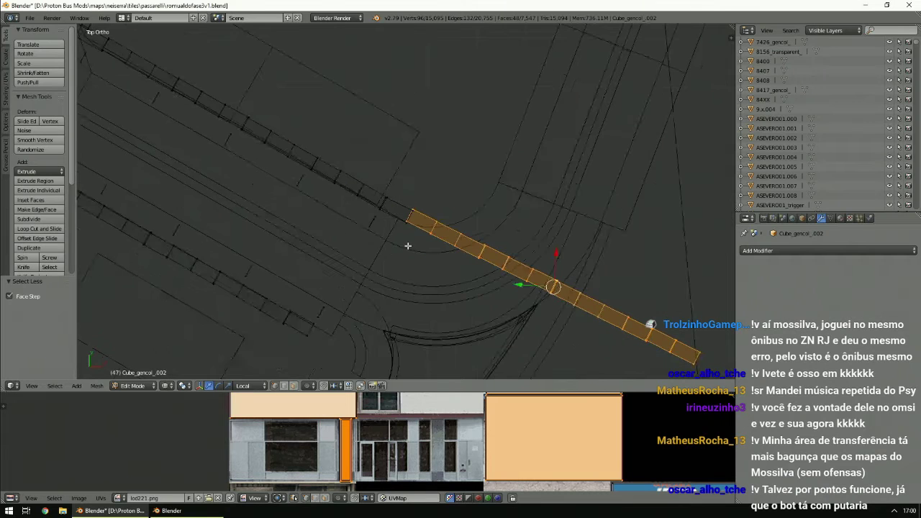
shift+middle_drag(520, 290, 416, 243)
key(r)
click(588, 242)
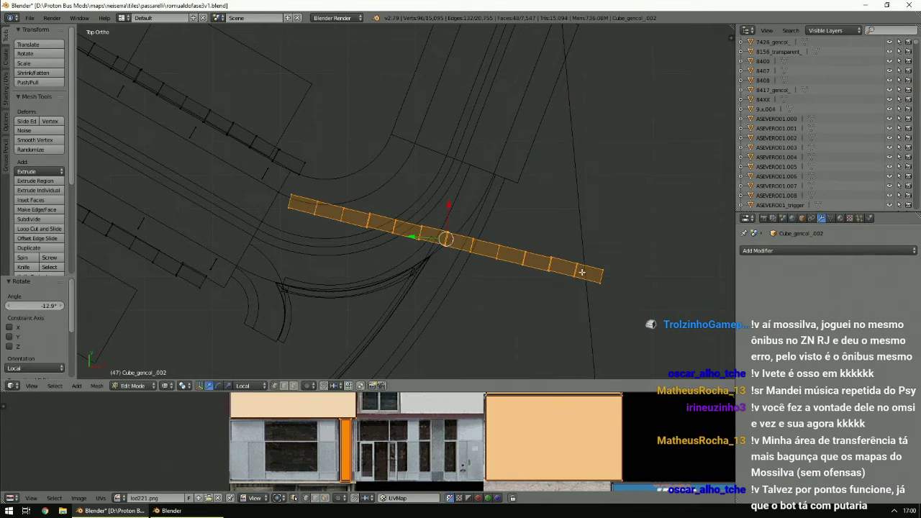
key(g)
click(597, 231)
scroll(590, 241, up, 8)
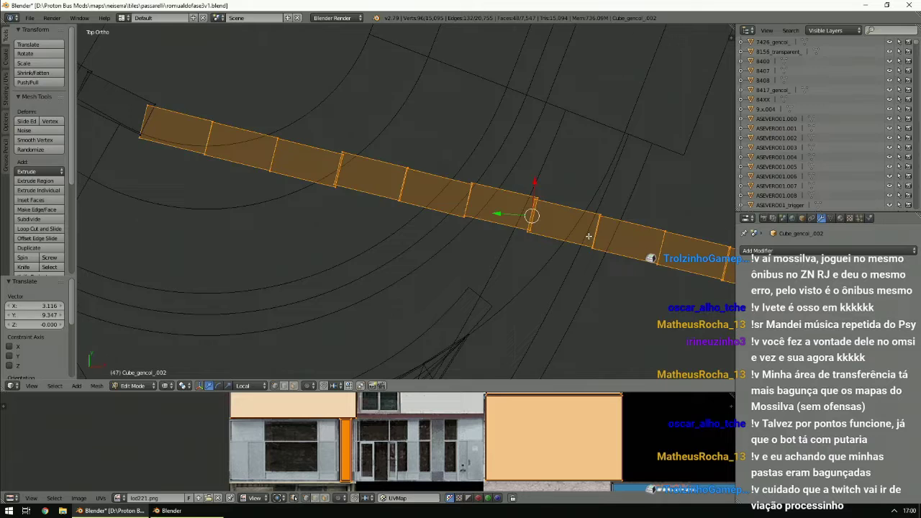
scroll(588, 245, down, 6)
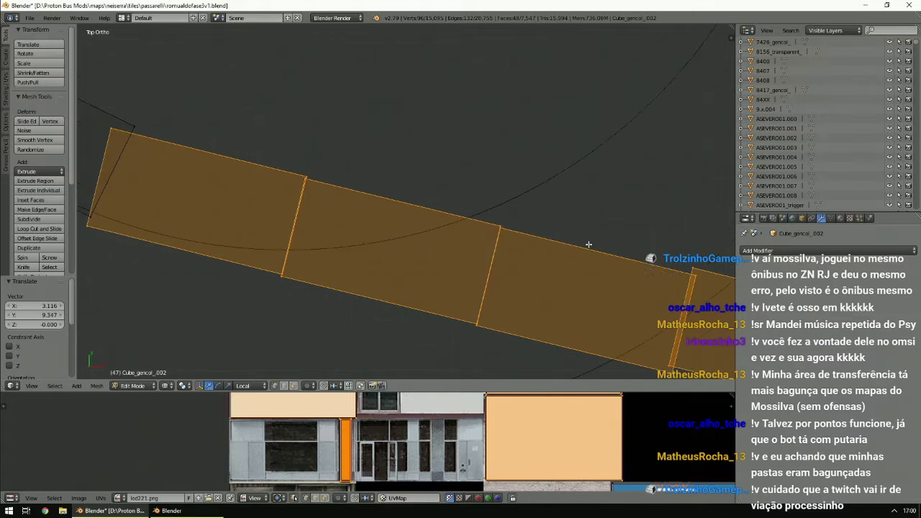
scroll(593, 252, down, 2)
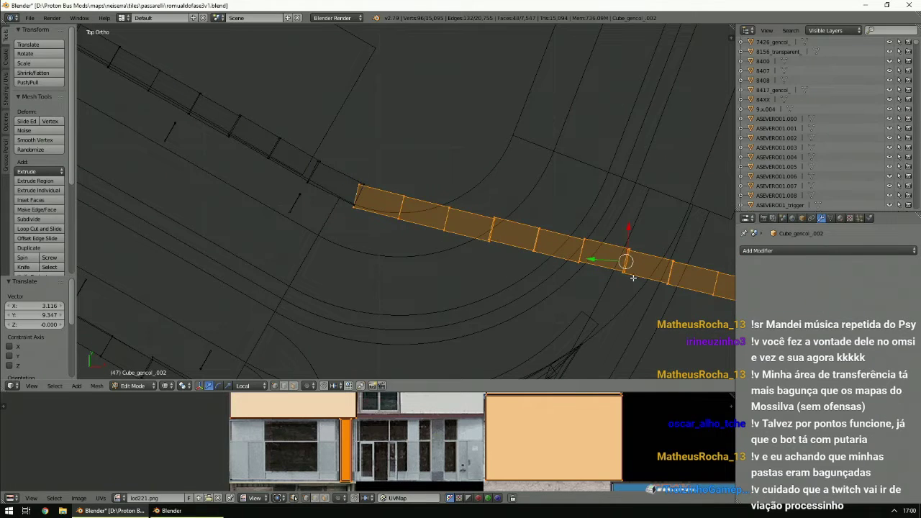
Rotate the remaining row another -4° and move it by about X 0.74, Y 3.2 to rejoin the first block's end.
key(r)
click(690, 285)
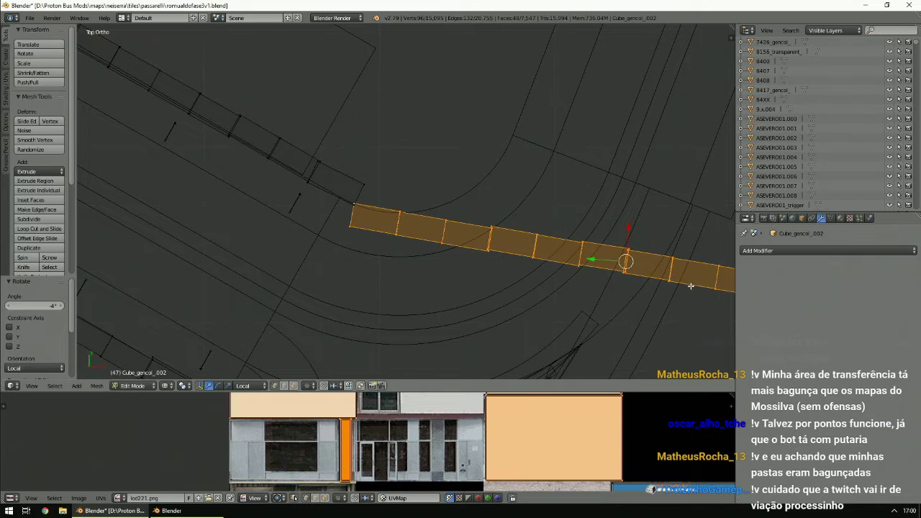
key(g)
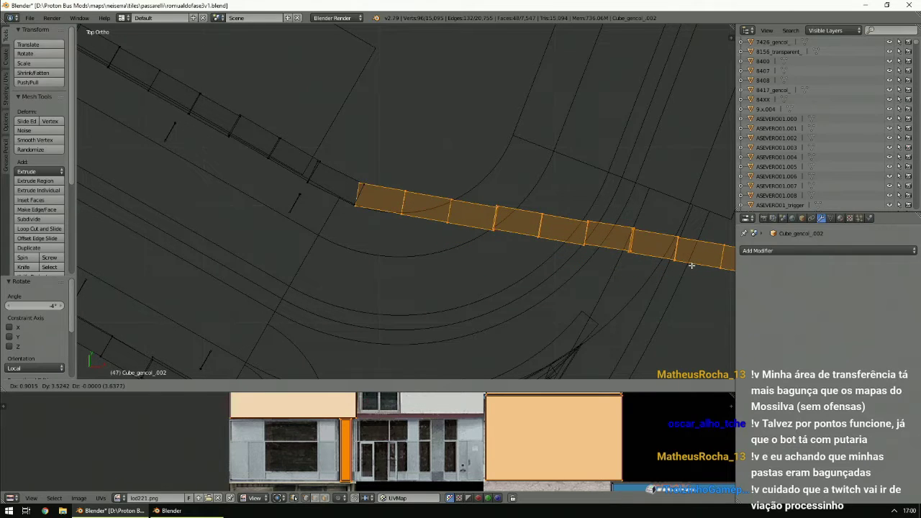
click(691, 268)
scroll(423, 206, up, 5)
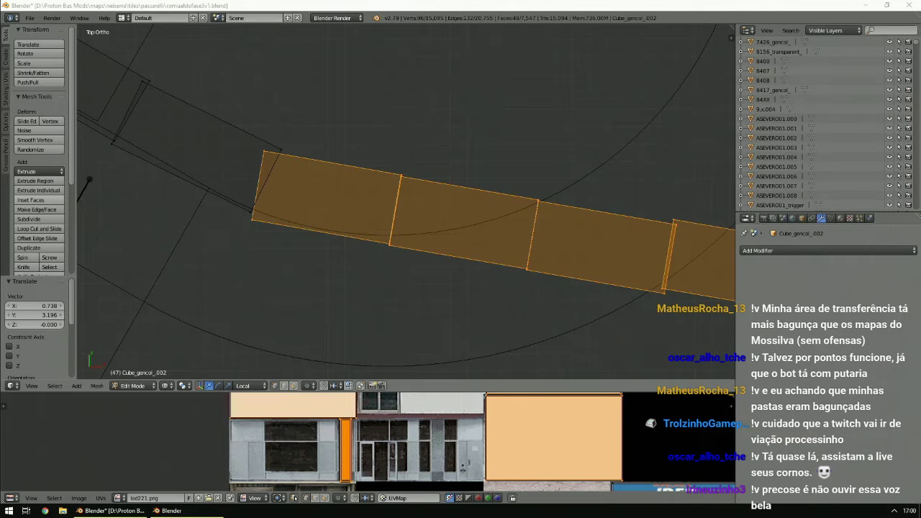
scroll(567, 264, down, 2)
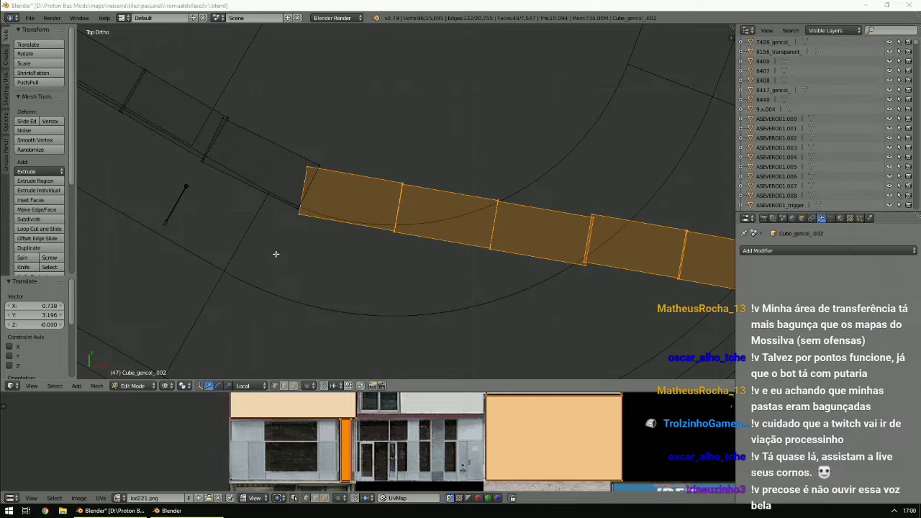
Exclude the next block along the curve from the selection and rotate the remaining row about -19.4°.
click(283, 137)
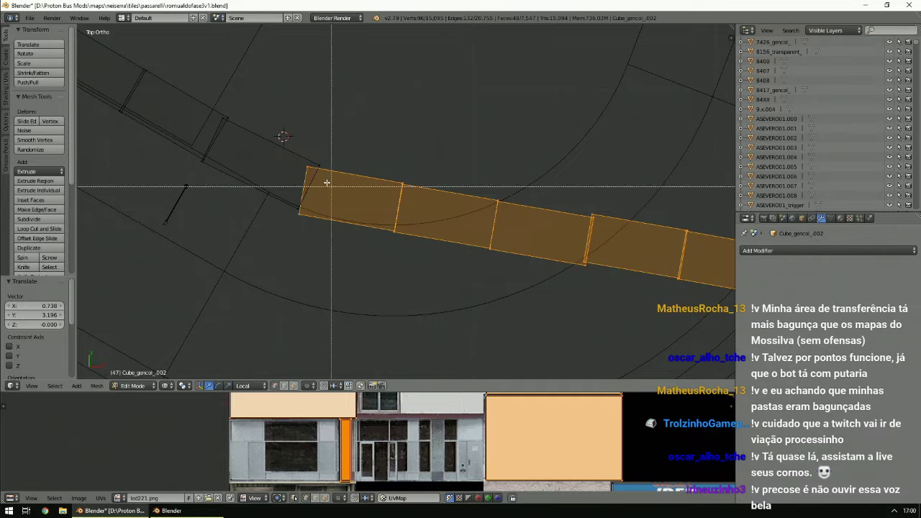
key(ctrl+KP_Subtract)
scroll(323, 189, down, 6)
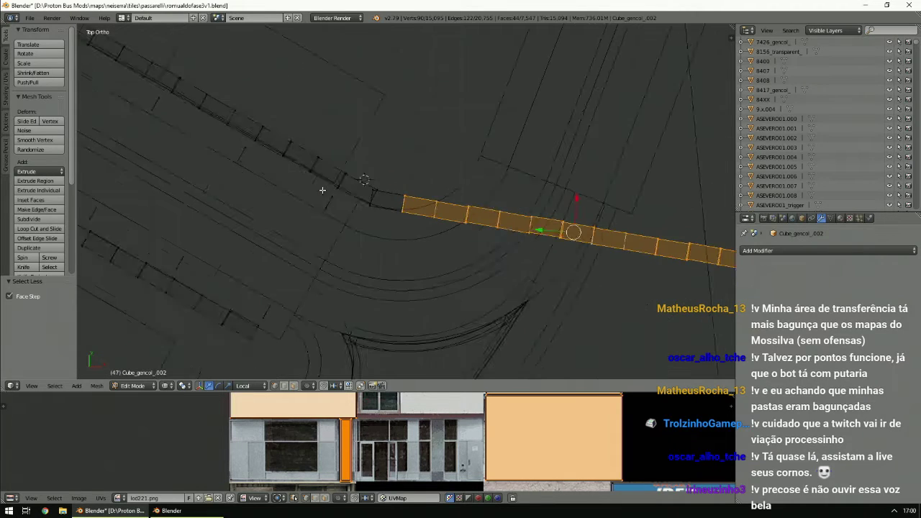
shift+middle_drag(322, 190, 216, 190)
scroll(447, 222, up, 3)
key(r)
click(547, 238)
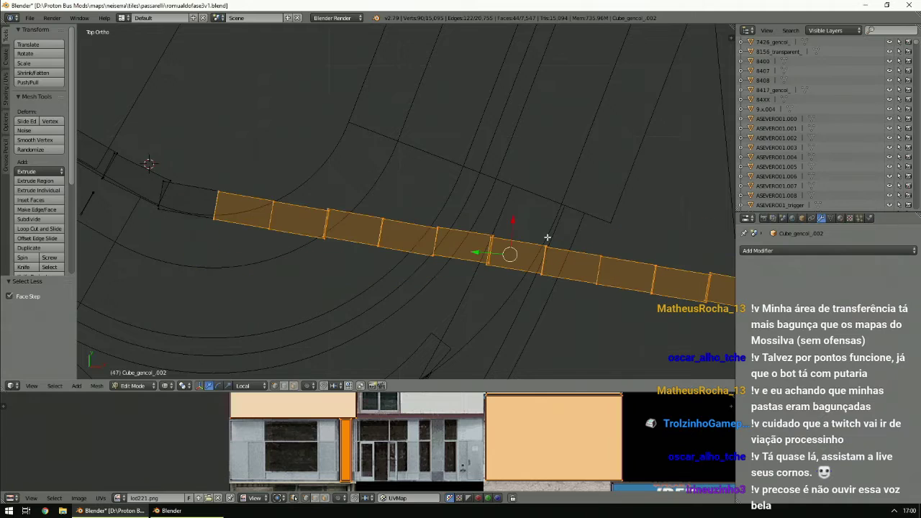
scroll(547, 237, down, 3)
key(r)
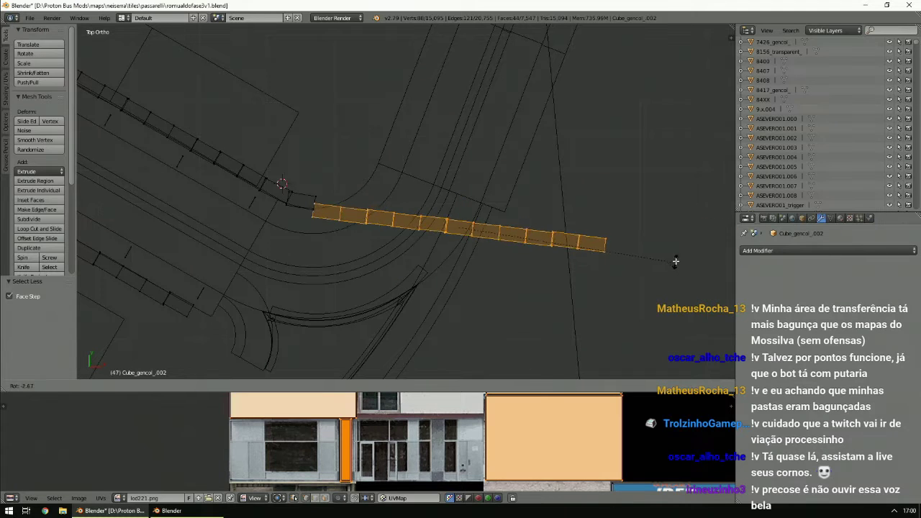
click(658, 246)
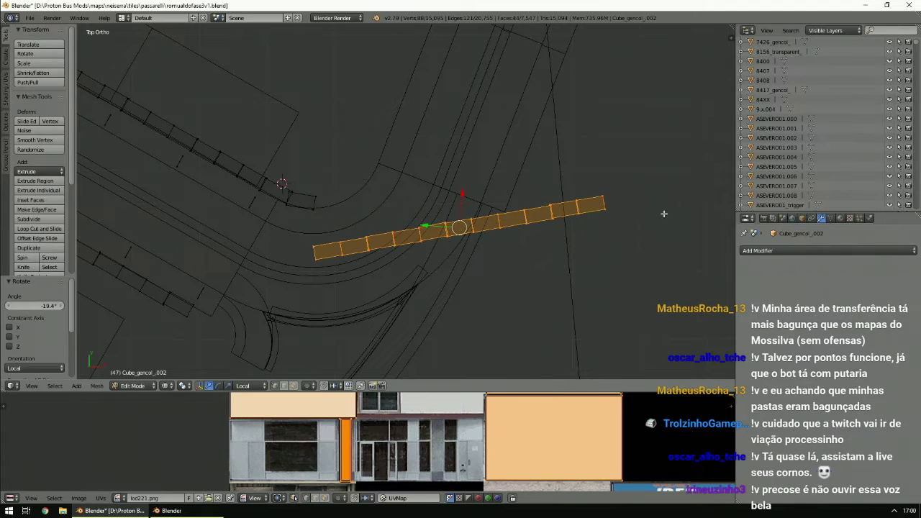
Move the rotated row by about X -1, Y 14.7 so it meets the end of the previous block.
key(g)
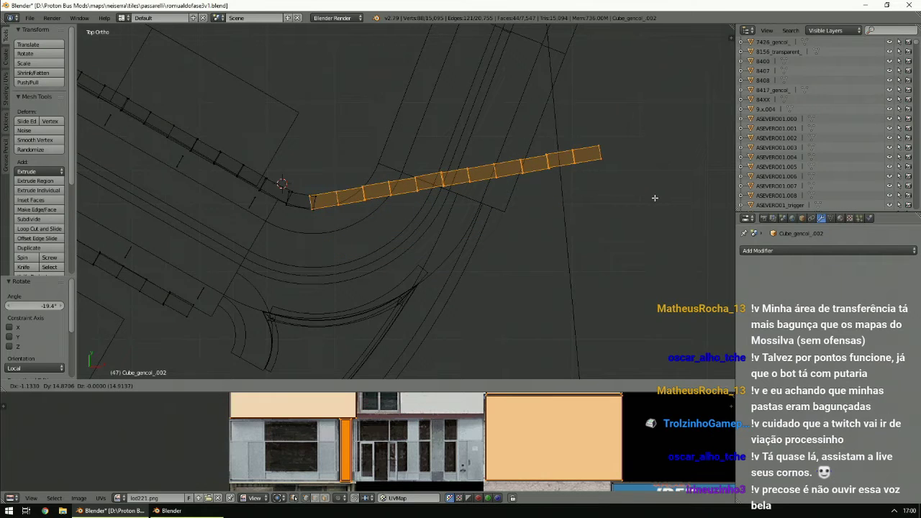
click(653, 197)
scroll(597, 206, up, 5)
ctrl+scroll(597, 206, down, 8)
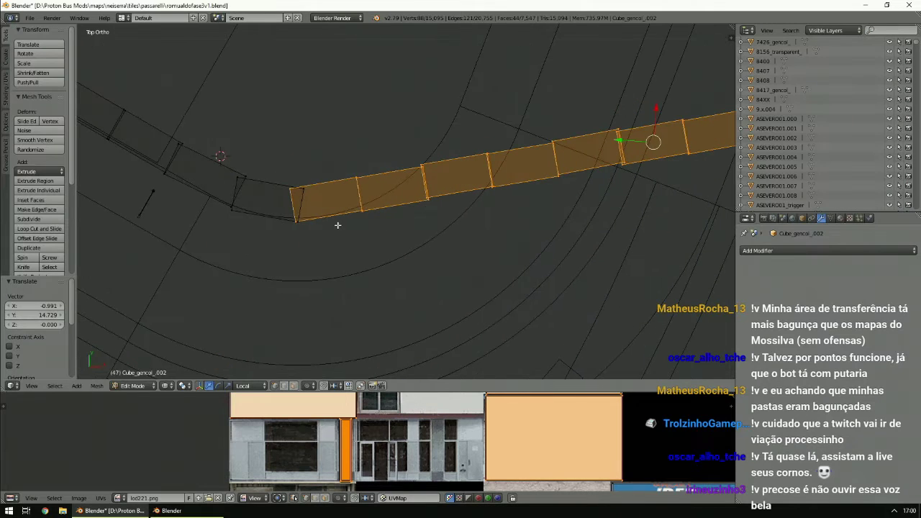
Exclude the next block along the curve from the selection and rotate the remaining row about -25.6°.
key(b)
middle_drag(265, 169, 330, 250)
key(ctrl+KP_Subtract)
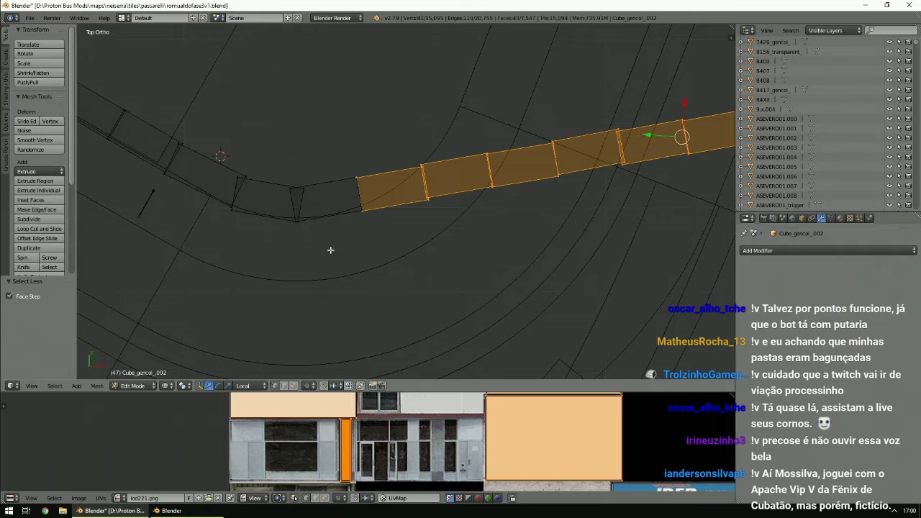
scroll(338, 254, down, 5)
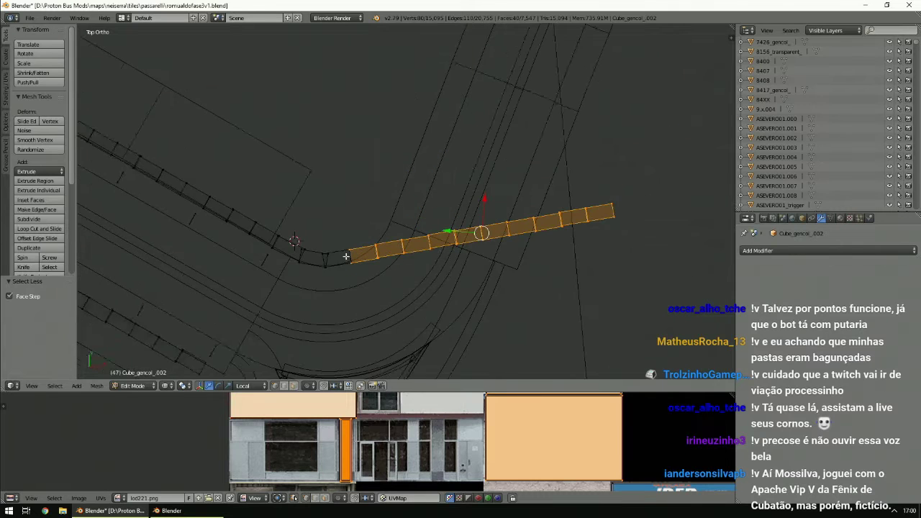
scroll(346, 256, up, 1)
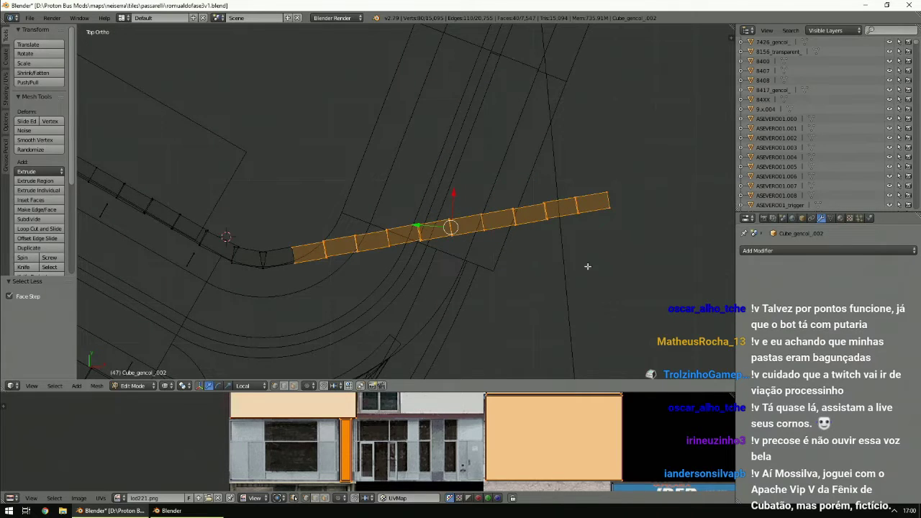
key(r)
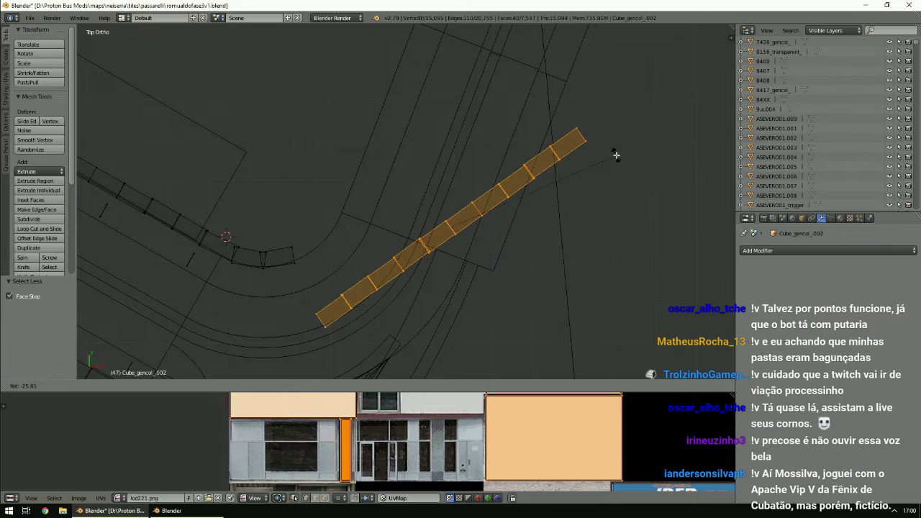
click(614, 152)
Move the rotated row by about X -7.3, Y 15.7 to meet the previous block, and fine-tune its rotation by about 0.26°.
key(g)
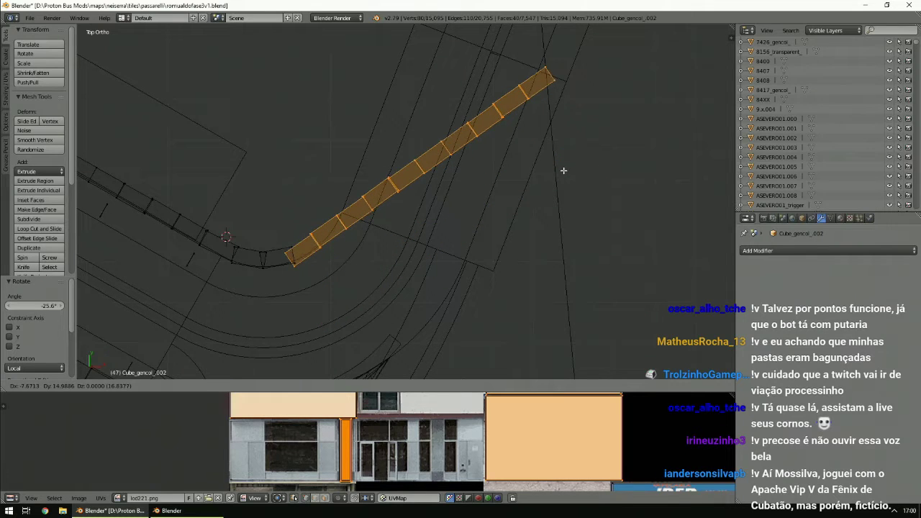
click(565, 169)
scroll(626, 191, up, 2)
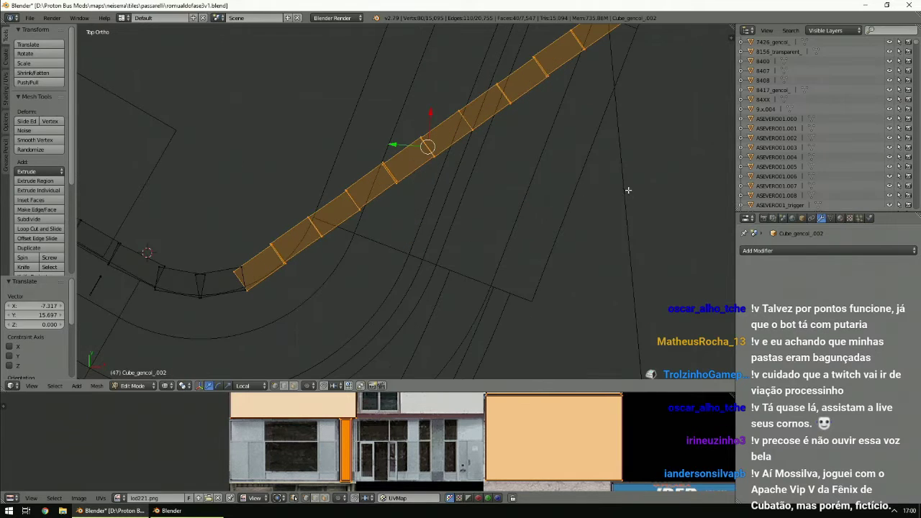
key(r)
click(633, 195)
Exclude the following block, rotate the remaining row about -16.4°, and move it by about X -7, Y 6.8 to meet that block.
key(b)
middle_drag(154, 262, 284, 315)
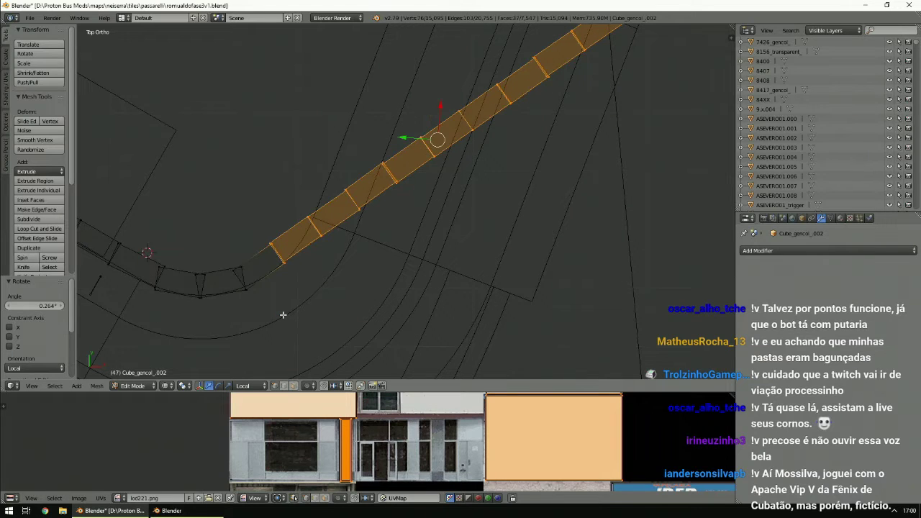
key(ctrl+KP_Subtract)
scroll(282, 309, down, 2)
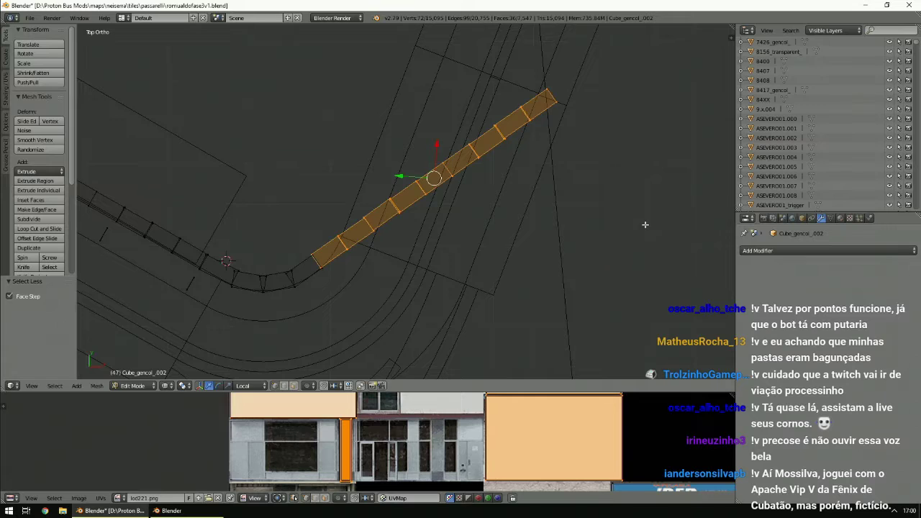
key(r)
click(656, 161)
key(g)
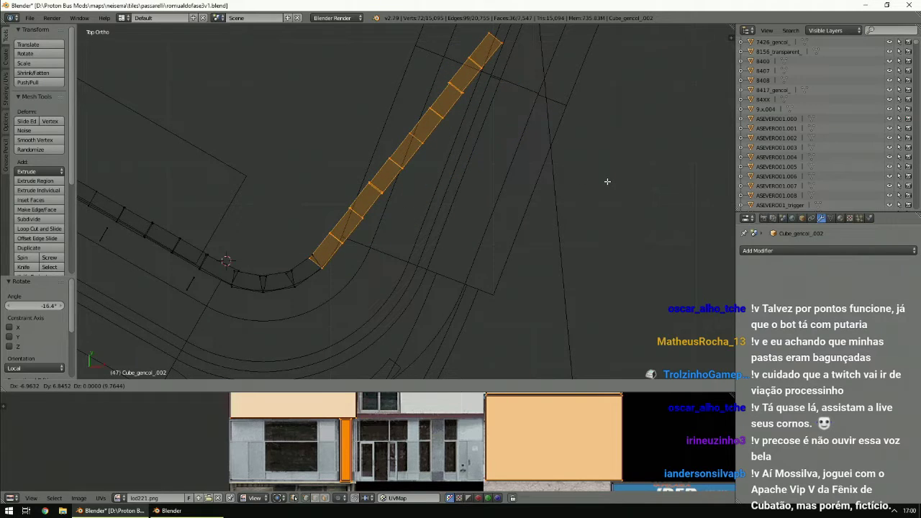
click(608, 183)
Exclude the first block of the rotated row from the selection.
key(b)
middle_drag(288, 246, 350, 298)
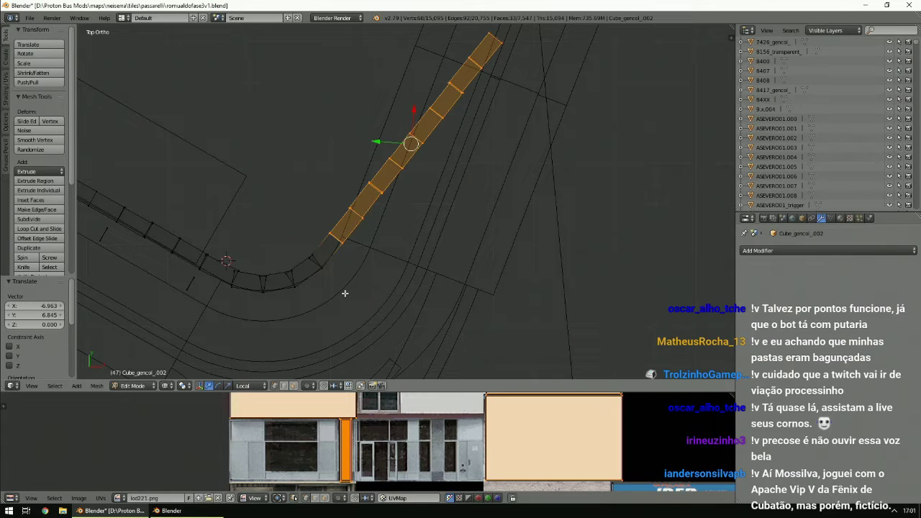
key(ctrl+KP_Subtract)
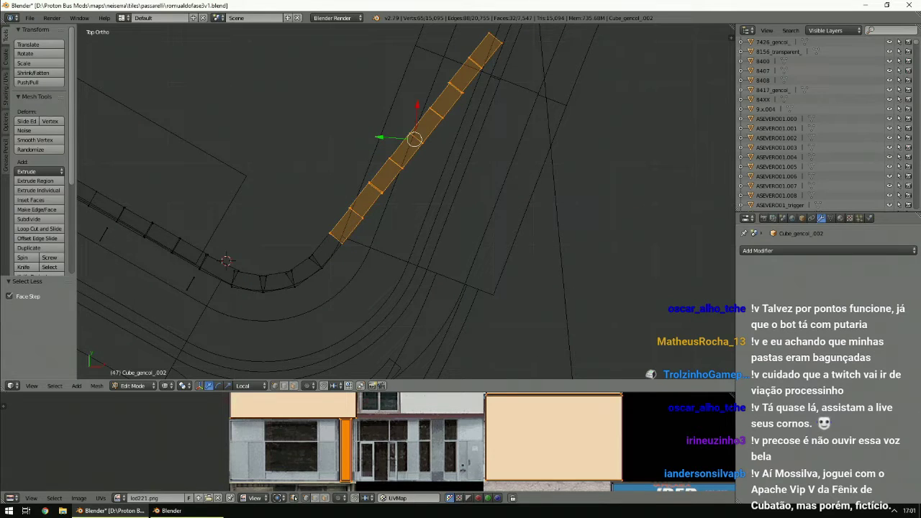
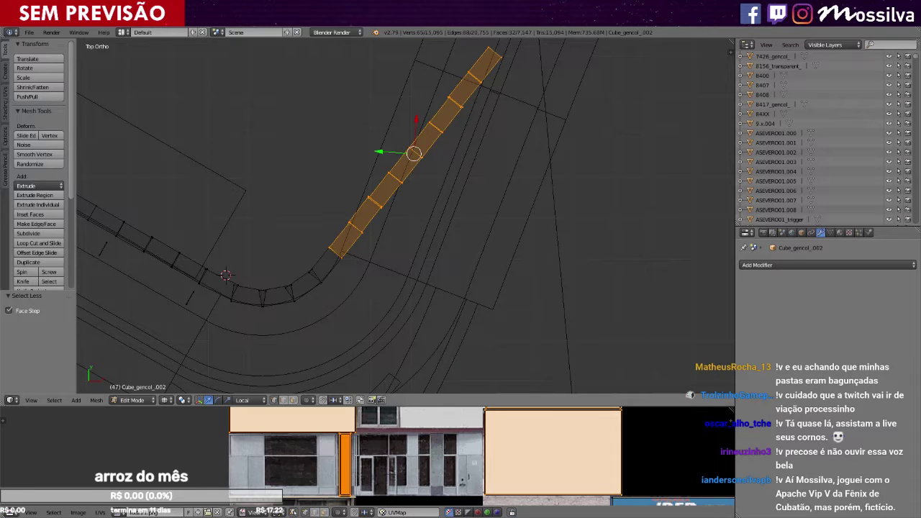
scroll(520, 210, up, 4)
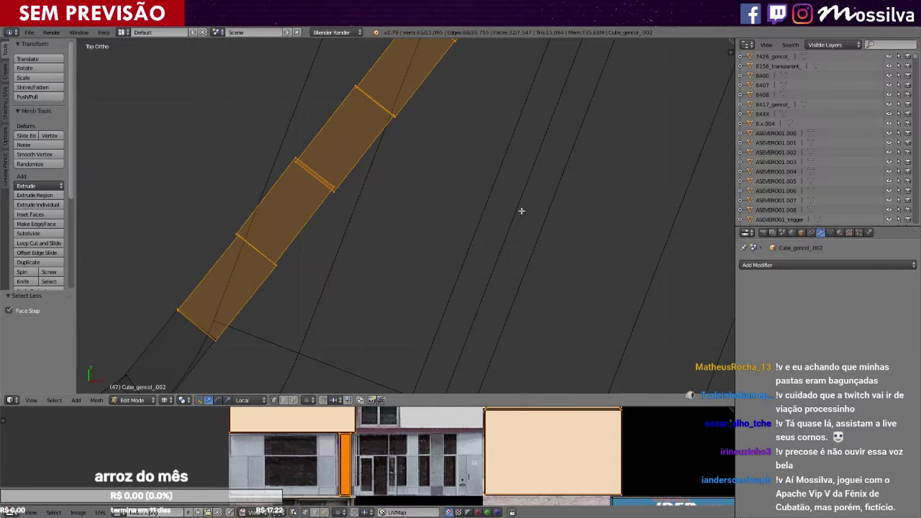
click(503, 214)
shift+scroll(503, 213, up, 4)
key(r)
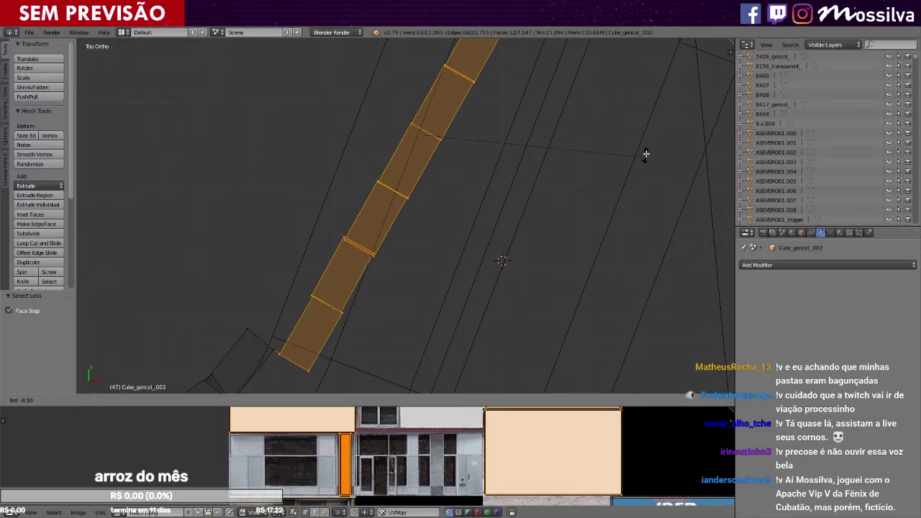
right_click(645, 151)
Rotate the remaining row about -10.9° and move it by about X -5.1, Y 3.2 toward the curve's end.
scroll(646, 152, down, 3)
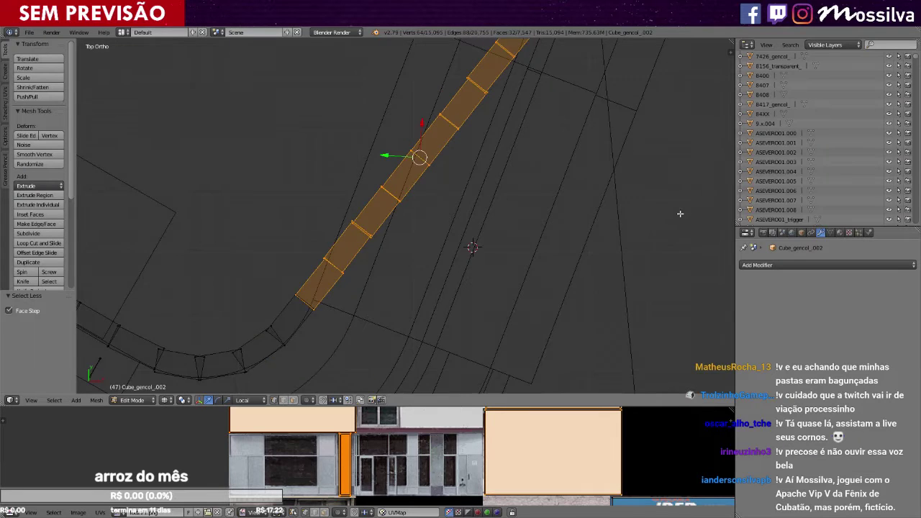
key(r)
click(709, 145)
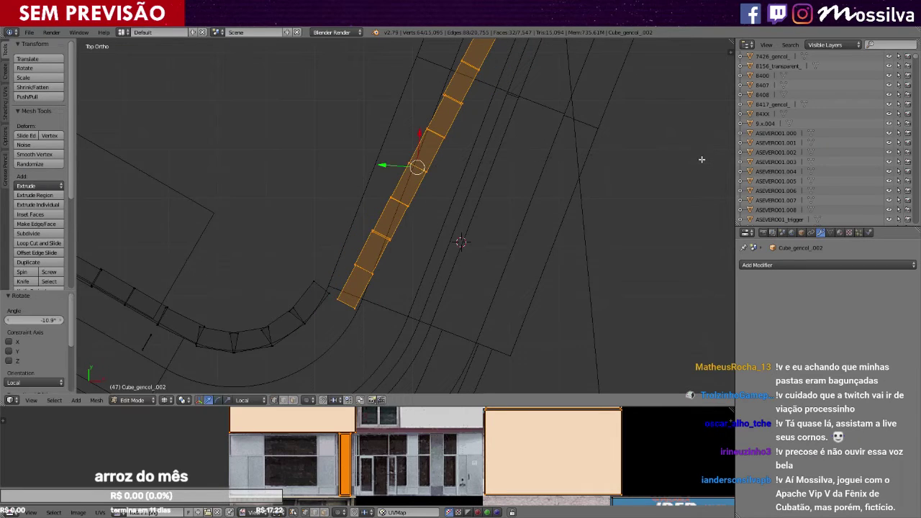
key(g)
click(674, 143)
Rotate the row another -5.8°, move it by about X -3.5, Y 1.6 onto the curve's last block, and fine-tune by about -0.5°.
key(r)
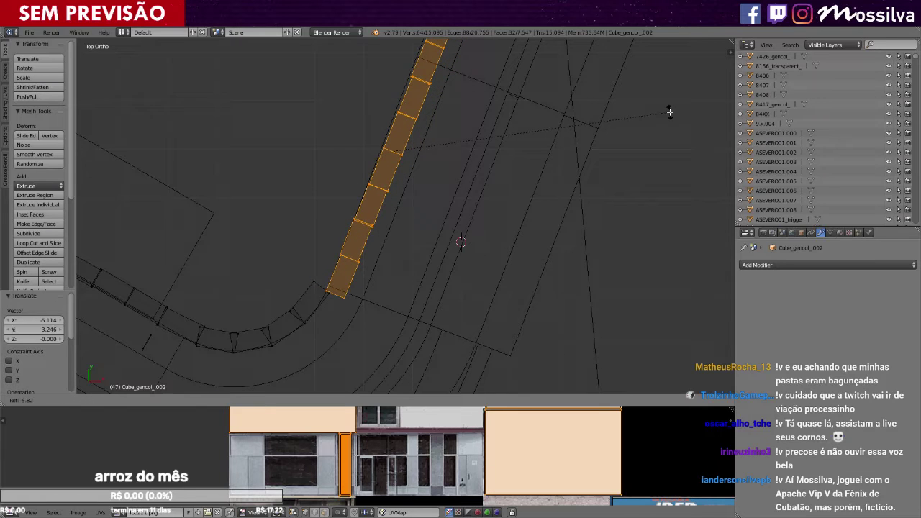
click(669, 116)
key(g)
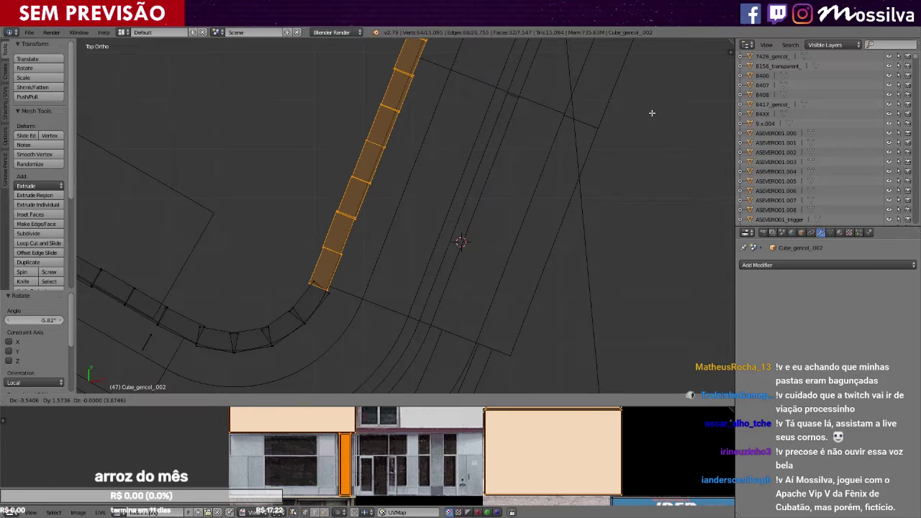
click(652, 113)
key(r)
click(653, 118)
Duplicate the selected row and place the copy at its far end, offset by about X 24, Y 56.9.
scroll(575, 155, down, 3)
shift+scroll(499, 191, up, 3)
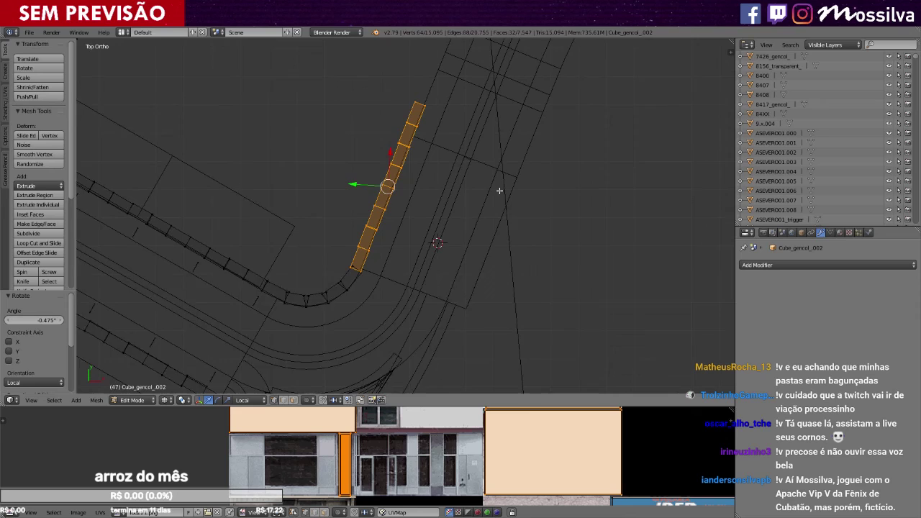
key(shift+d)
click(510, 54)
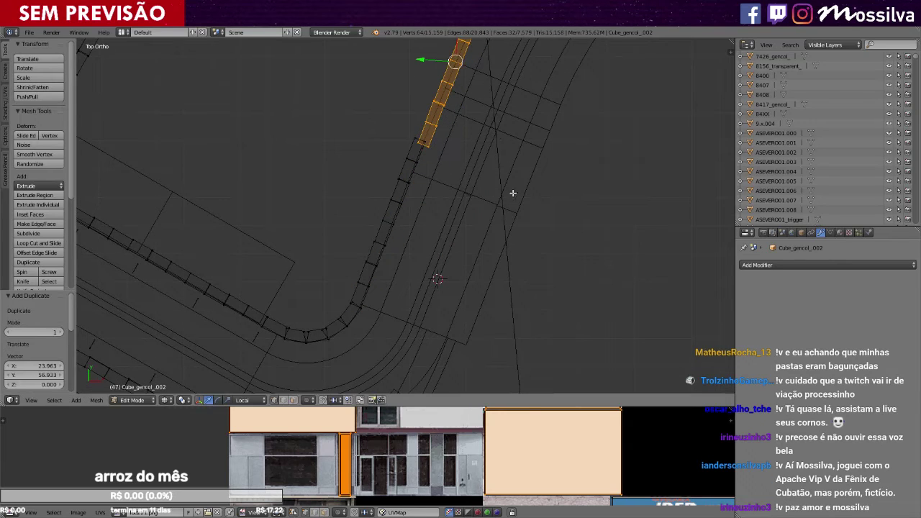
shift+middle_drag(510, 55, 512, 213)
ctrl+scroll(516, 222, up, 4)
shift+scroll(514, 221, up, 3)
scroll(510, 267, up, 3)
shift+scroll(511, 253, down, 8)
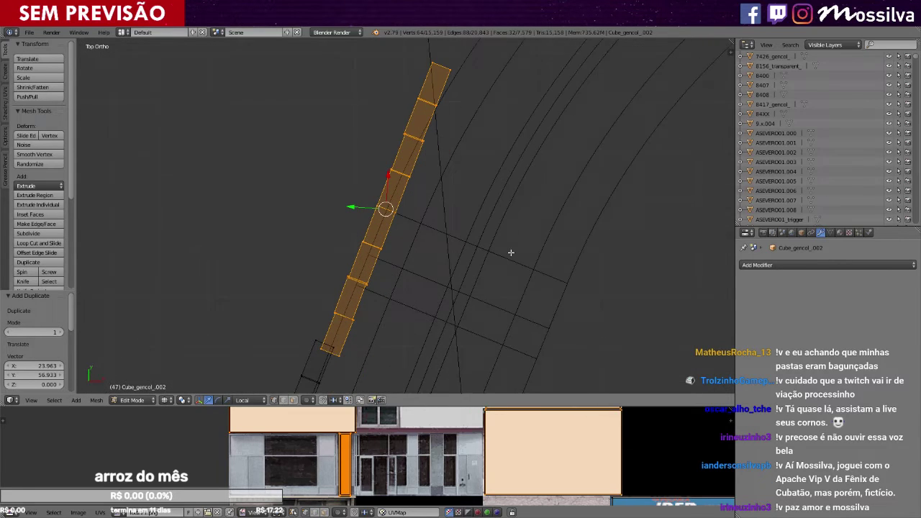
Rotate the duplicated row about 3.6° and move it by about X 0.25, Y 1.07 toward the original row's end.
scroll(603, 258, up, 1)
key(r)
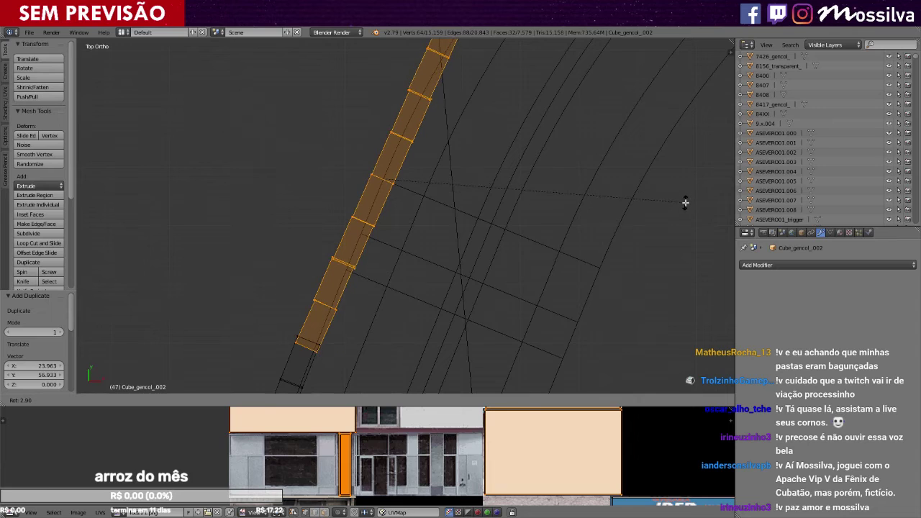
click(684, 207)
key(g)
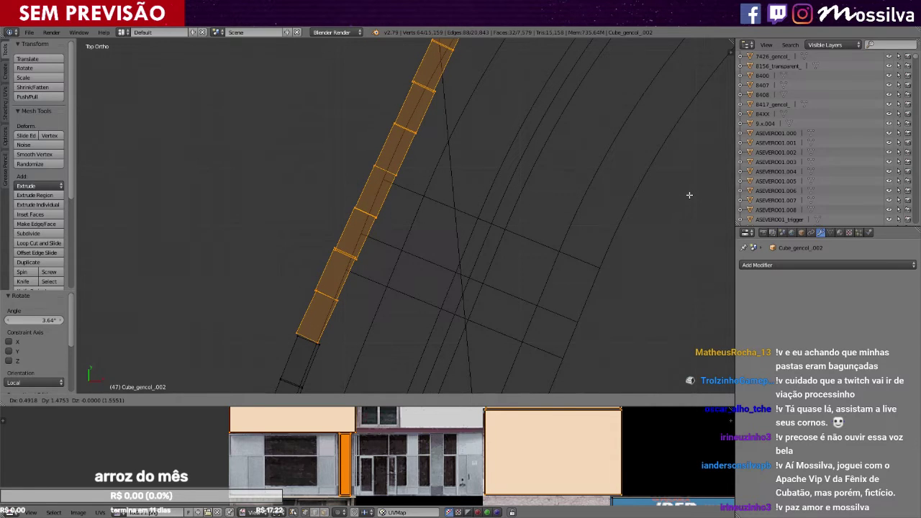
click(688, 197)
Fine-tune the duplicated row's rotation and move it by about X -0.49, Y 0.49 so it meets the original row's end.
key(r)
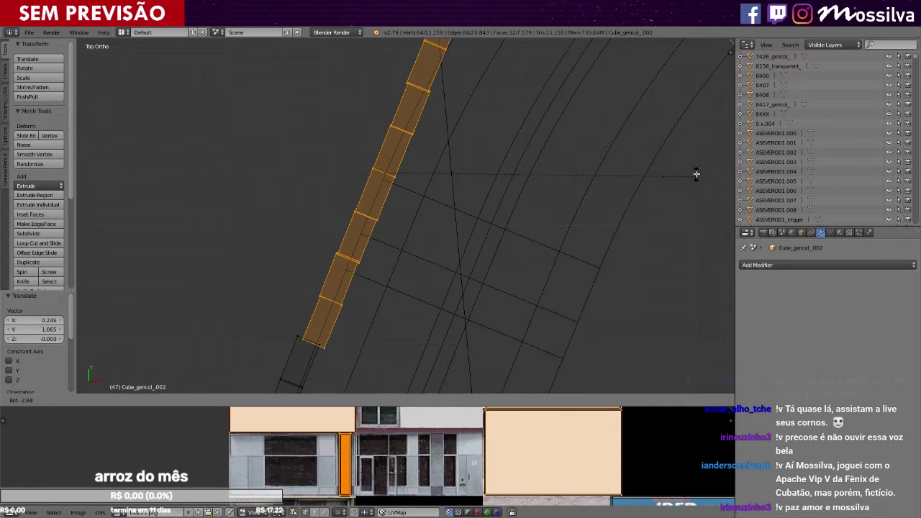
click(697, 174)
key(r)
click(693, 194)
key(g)
click(691, 192)
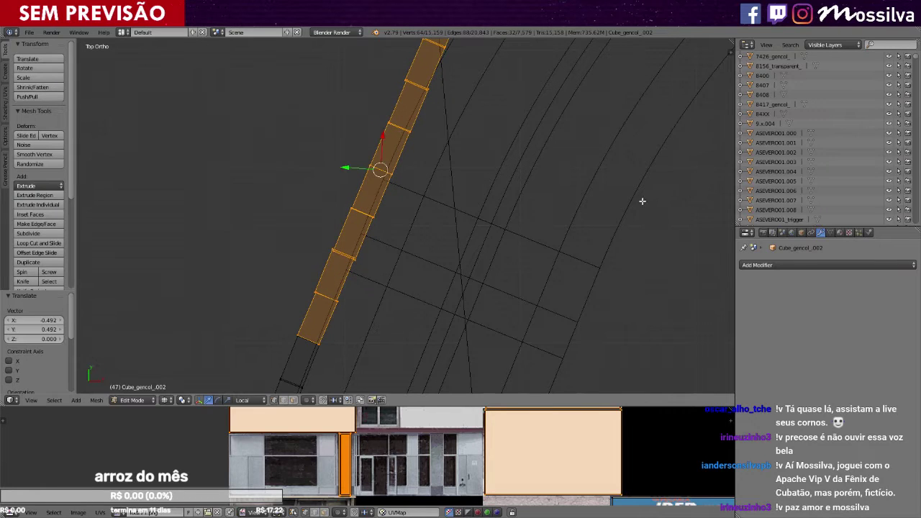
Exclude all but the last two blocks of the duplicated row from the selection and rotate those two about 3.8°.
middle_drag(263, 345, 439, 108)
scroll(438, 108, down, 4)
shift+middle_drag(510, 71, 405, 142)
scroll(350, 181, up, 4)
ctrl+scroll(350, 181, down, 7)
shift+scroll(350, 182, up, 2)
scroll(351, 183, up, 2)
key(r)
click(584, 193)
Move the two end blocks against the row's end and refine their angle and position until the corners meet.
key(g)
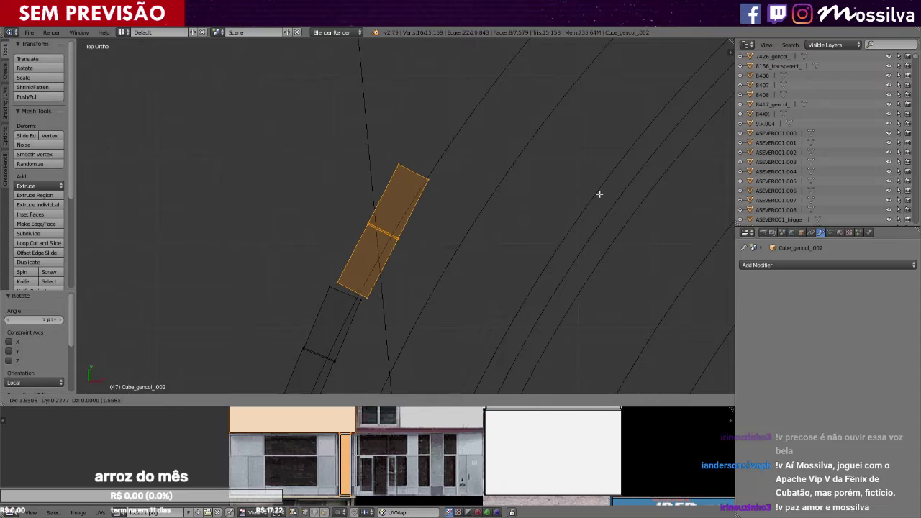
click(596, 198)
key(r)
click(598, 205)
key(g)
click(600, 206)
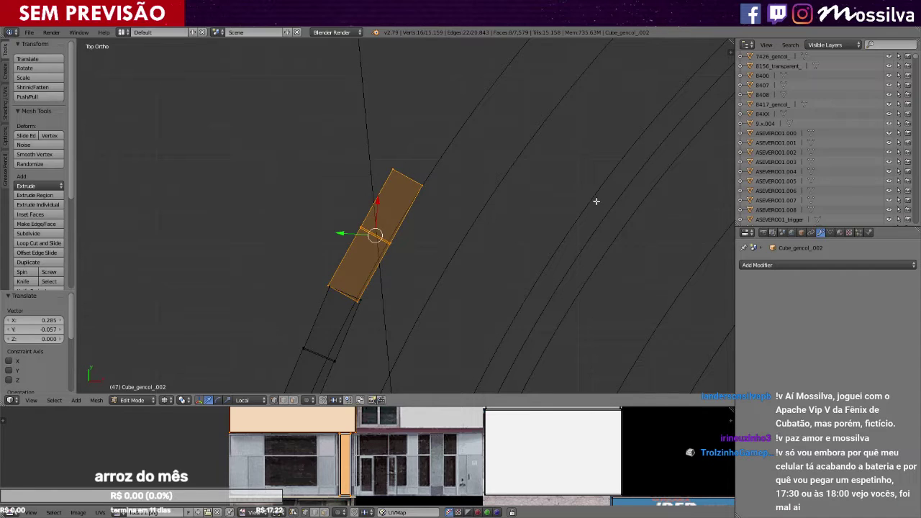
scroll(564, 213, up, 1)
key(g)
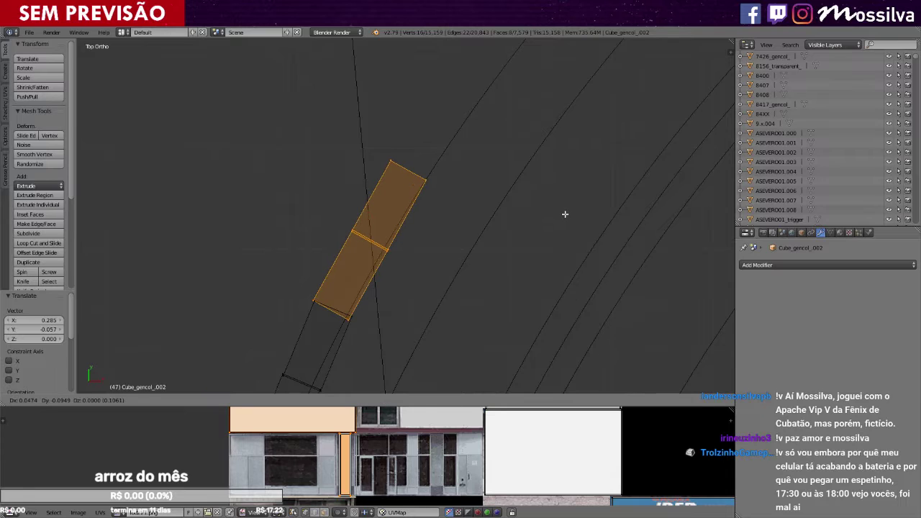
click(567, 213)
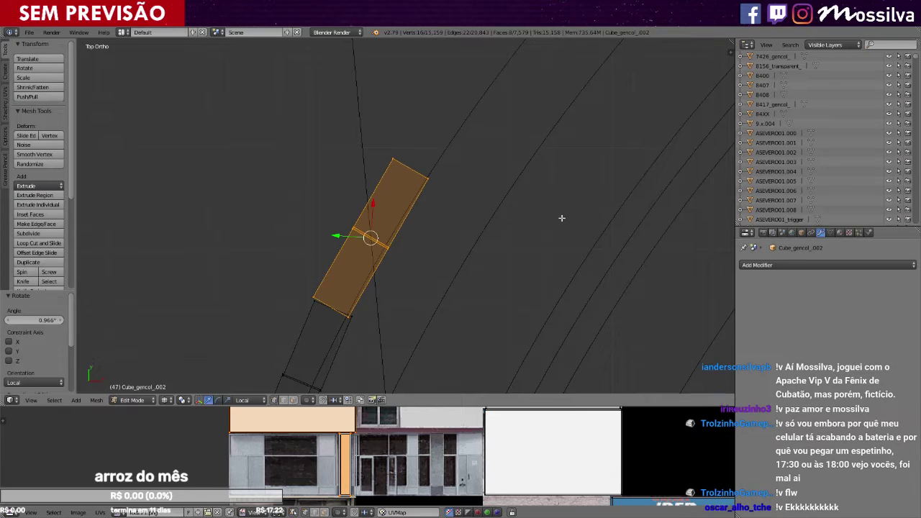
Clear the selection and select the linked blocks of the straight row between the curve and the angled end blocks.
key(a)
scroll(430, 218, down, 4)
shift+scroll(429, 218, down, 3)
scroll(429, 219, down, 4)
shift+scroll(429, 219, down, 4)
ctrl+scroll(429, 219, down, 3)
scroll(429, 219, up, 1)
key(c)
mouse_move(380, 257)
mouse_down()
mouse_move(370, 267)
mouse_move(430, 122)
mouse_up()
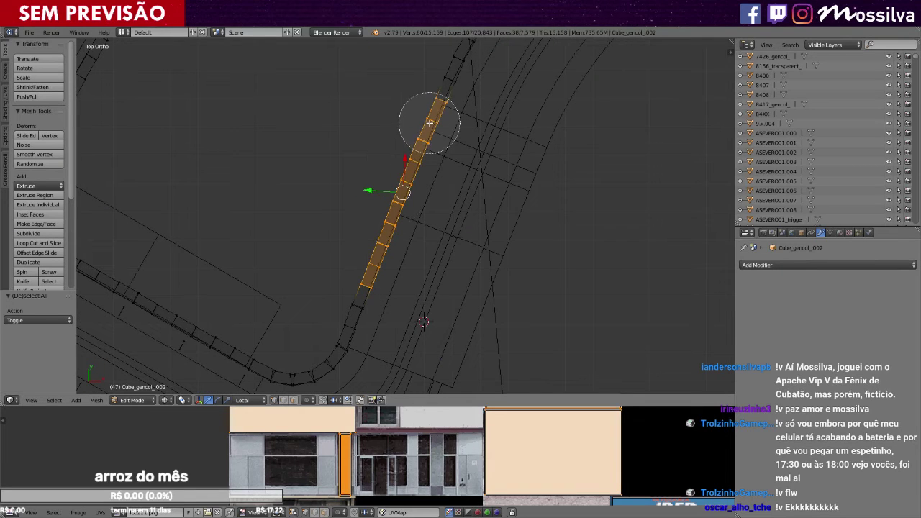
right_click(430, 123)
key(ctrl+l)
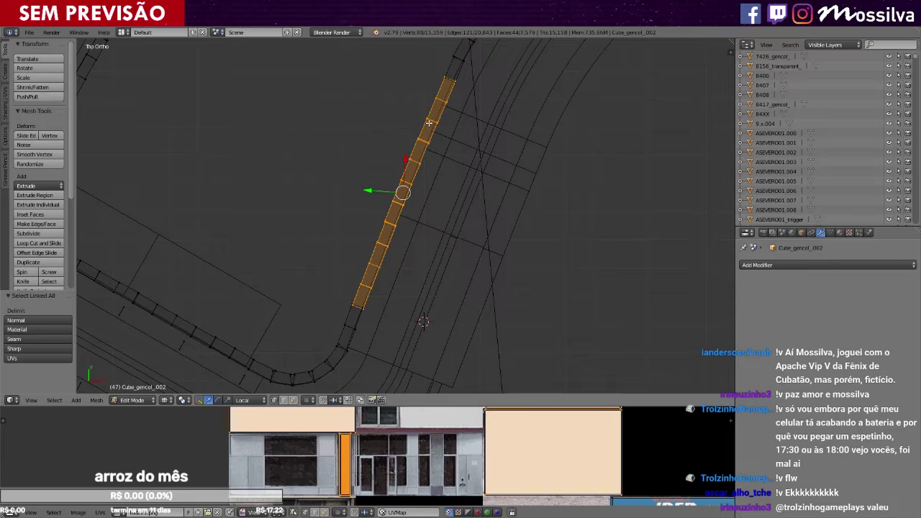
Duplicate the selected straight row and place the copy beyond the end blocks, offset by about X 39.4, Y 71.2.
shift+middle_drag(418, 138, 418, 223)
scroll(413, 224, down, 1)
key(shift+d)
click(480, 143)
shift+scroll(473, 201, up, 14)
ctrl+scroll(474, 205, up, 6)
shift+middle_drag(534, 251, 473, 216)
scroll(473, 216, up, 2)
Rotate the new copy about 7.1° and move it by about X 5.5, Y 19.7 to the end of the building row.
key(r)
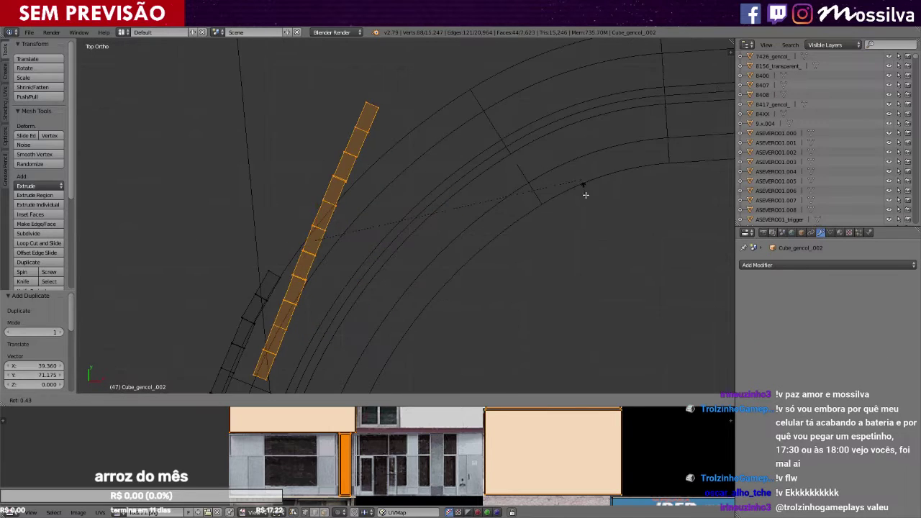
click(577, 227)
scroll(571, 216, up, 2)
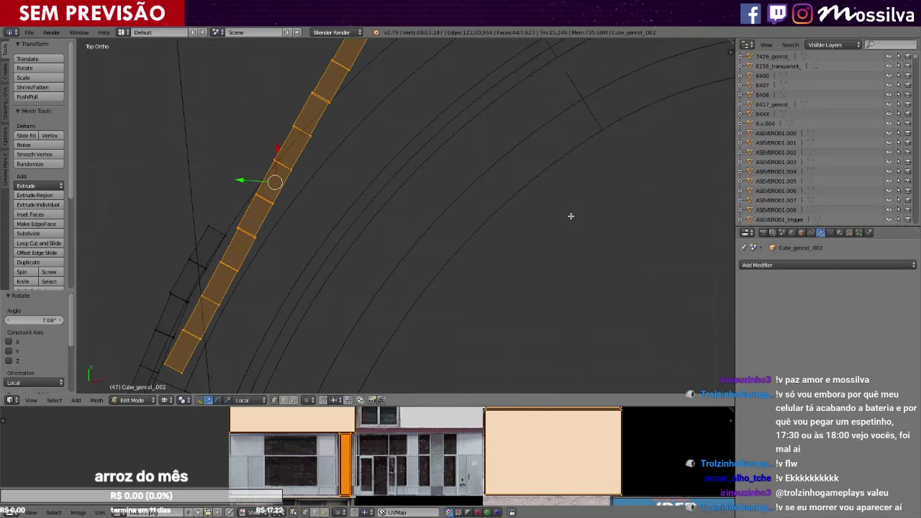
key(g)
click(585, 140)
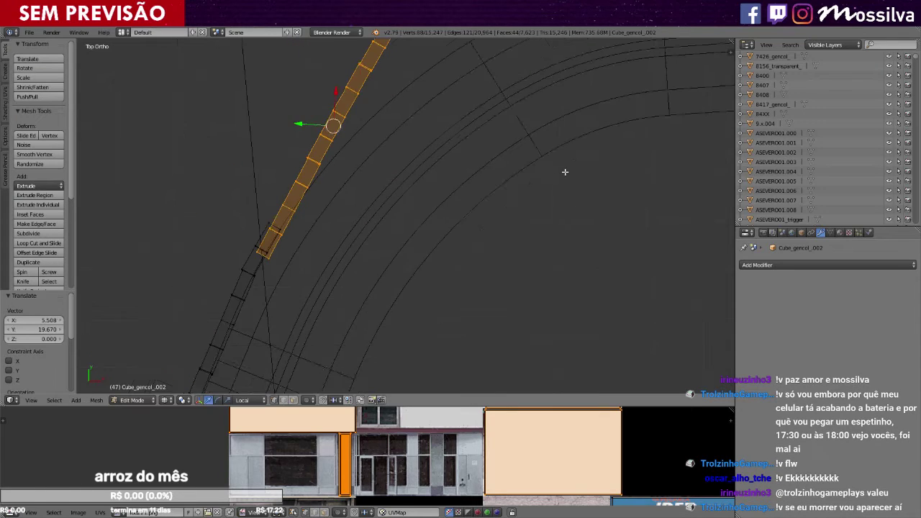
Rotate the selected row copy 7° and move it by about X 8.0, Y 5.4 to meet the existing row's end.
scroll(566, 172, down, 2)
shift+scroll(604, 159, up, 4)
key(r)
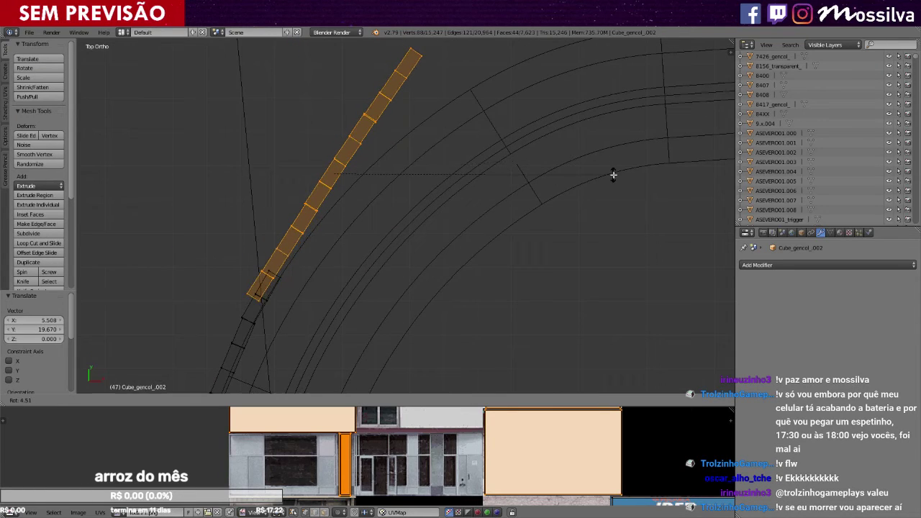
click(608, 183)
scroll(602, 187, up, 1)
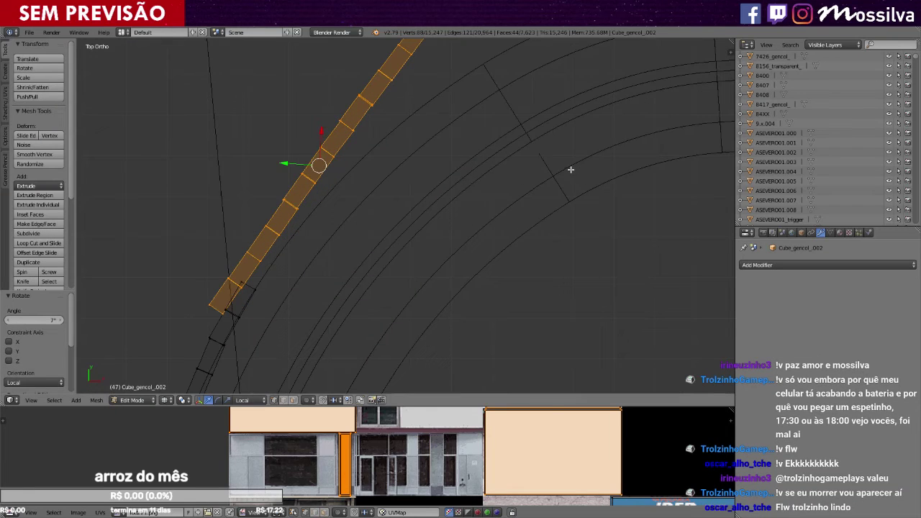
key(g)
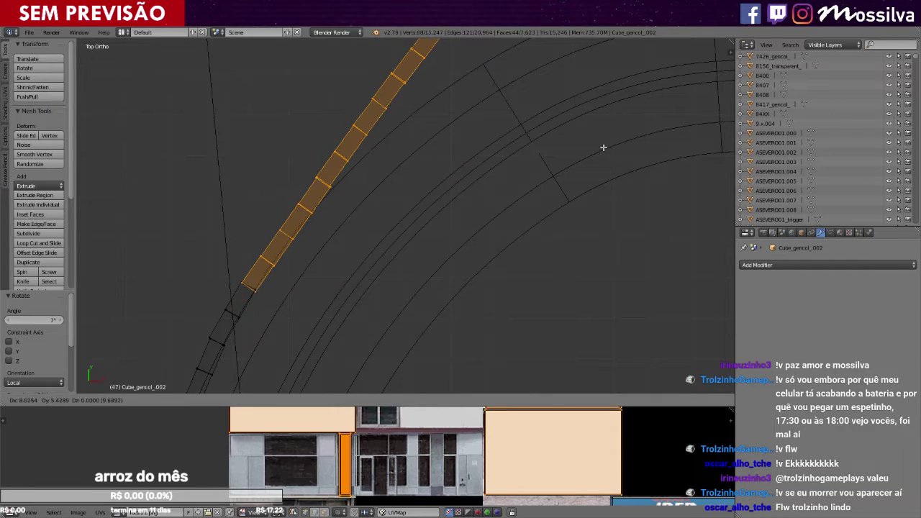
click(604, 148)
Fine-tune the row copy by rotating it back slightly and moving it by about X -0.47, Y 0.94.
key(r)
click(622, 159)
key(r)
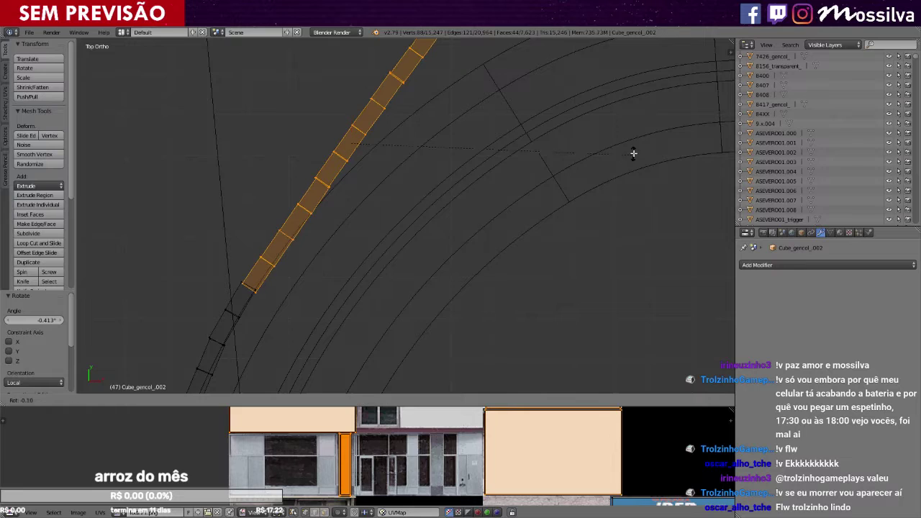
click(633, 152)
key(g)
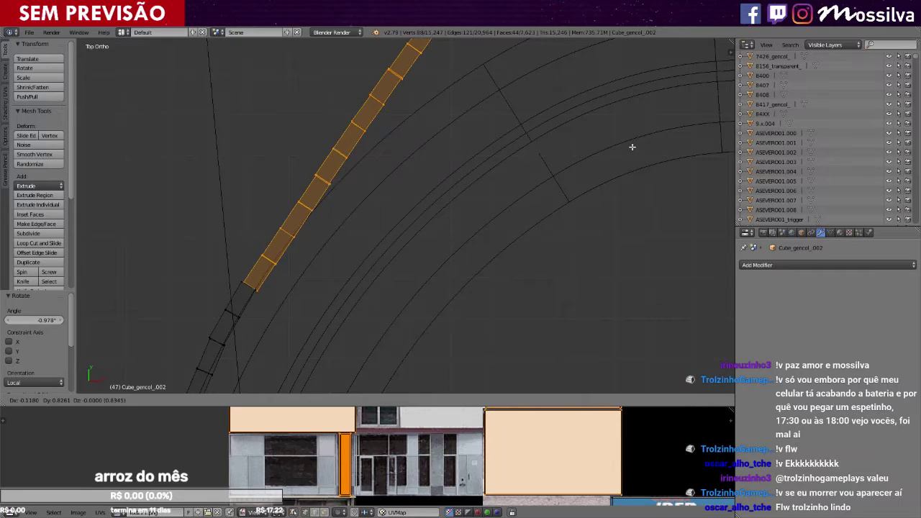
click(632, 147)
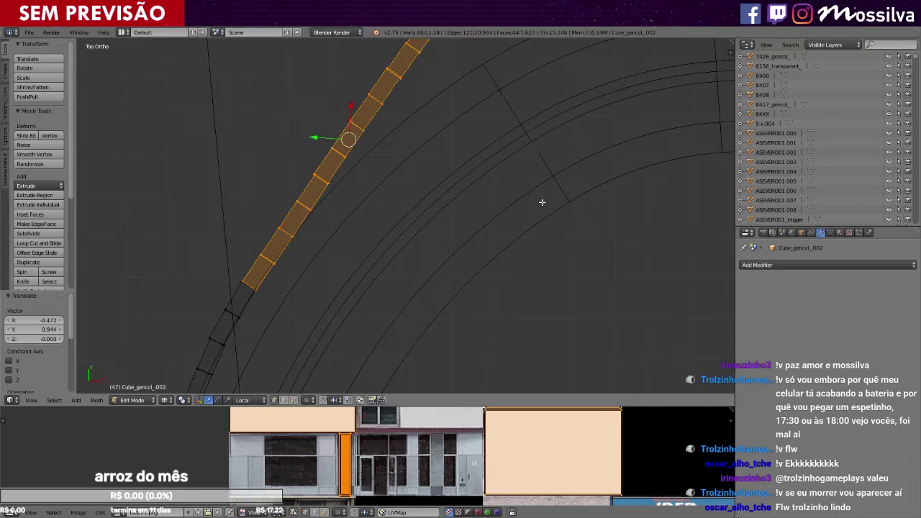
Deselect the row copy's first block and rotate and move the remaining ten blocks to follow the road curve.
ctrl+scroll(515, 227, down, 6)
shift+scroll(513, 229, down, 4)
key(b)
drag(311, 277, 382, 207)
middle_drag(379, 216, 369, 226)
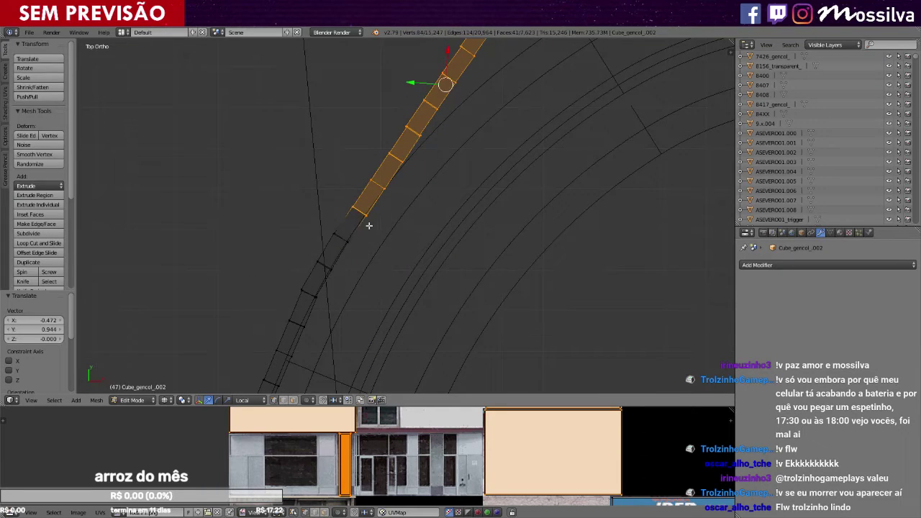
key(ctrl+KP_Subtract)
scroll(370, 226, down, 2)
shift+scroll(384, 233, up, 4)
ctrl+scroll(387, 233, up, 2)
scroll(393, 232, up, 3)
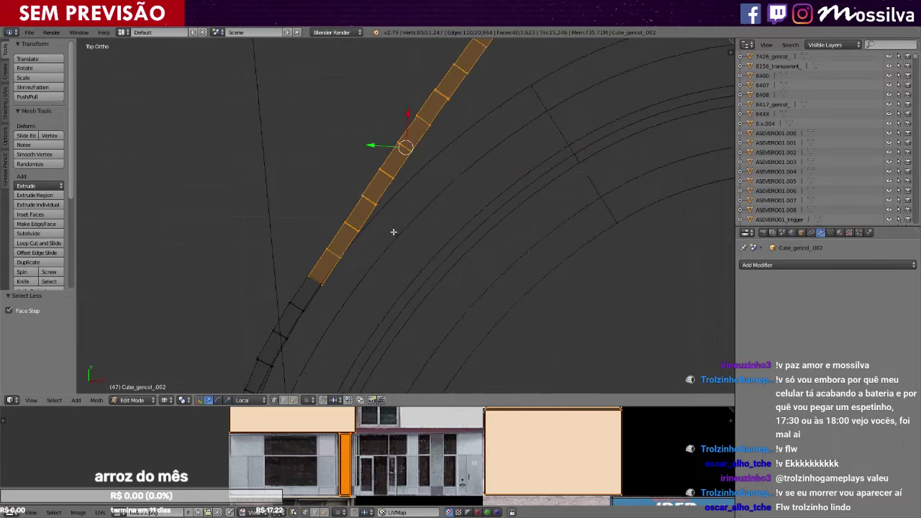
key(r)
click(632, 156)
key(g)
click(638, 159)
Deselect the next block, rotate the remaining nine about 5.7° and move them by about X 2.8, Y -2.0 to the joint.
key(b)
middle_drag(257, 327, 308, 285)
key(ctrl+KP_Subtract)
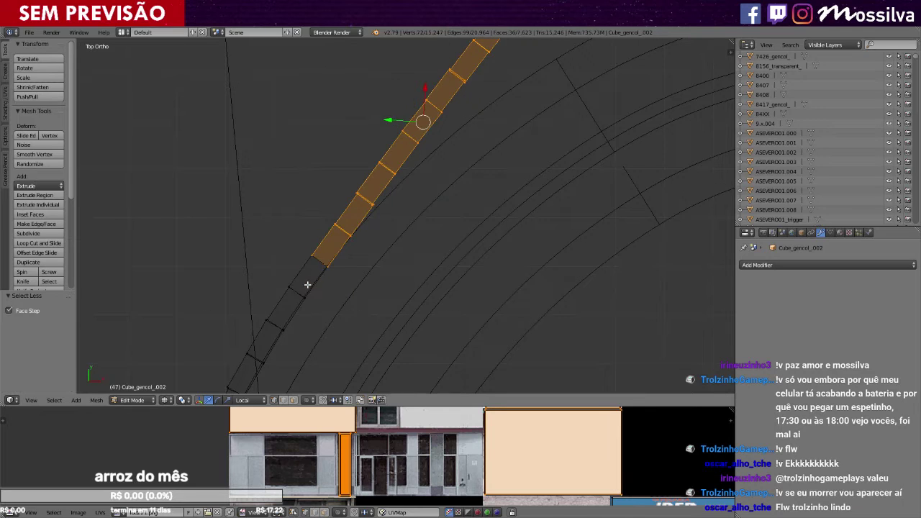
ctrl+scroll(333, 284, up, 3)
ctrl+shift+scroll(333, 285, up, 1)
shift+scroll(333, 284, up, 4)
key(KP_7)
ctrl+scroll(333, 284, up, 3)
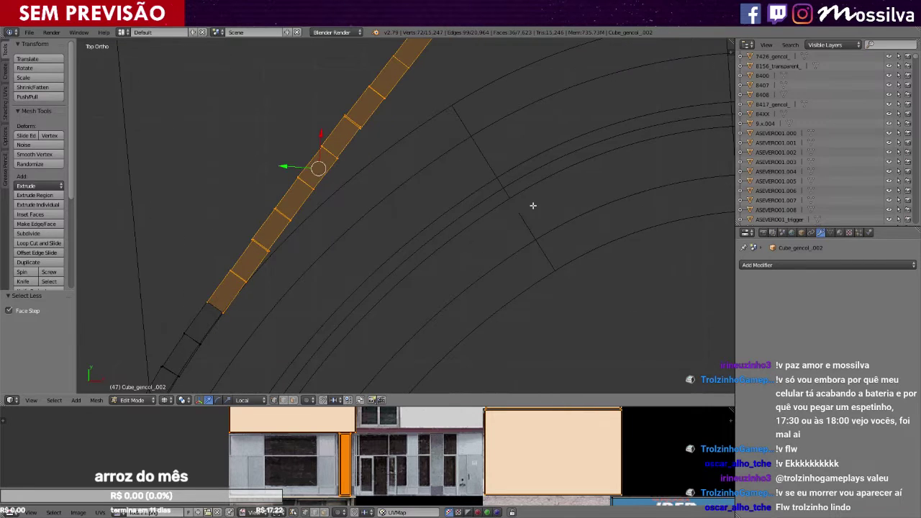
key(r)
click(624, 204)
key(g)
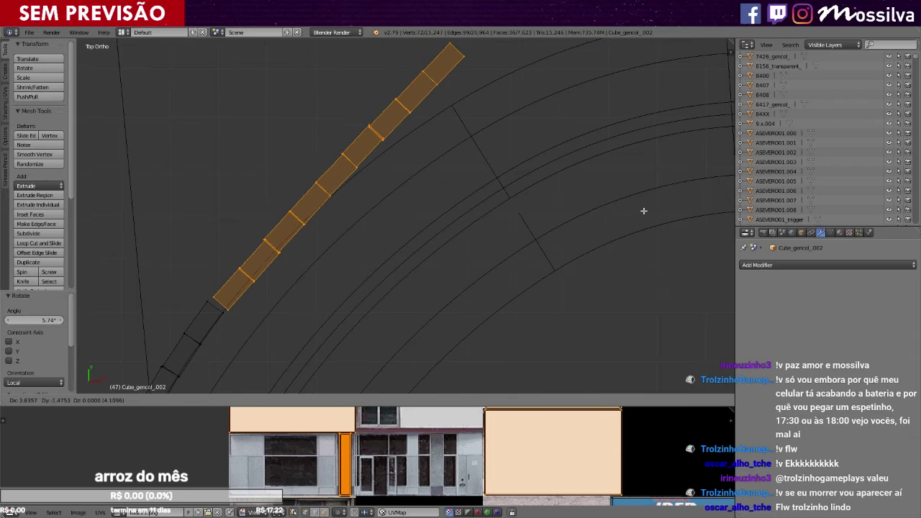
click(637, 212)
Refine the nine selected blocks' angle and position with small rotations and moves until their end meets the previous block.
key(r)
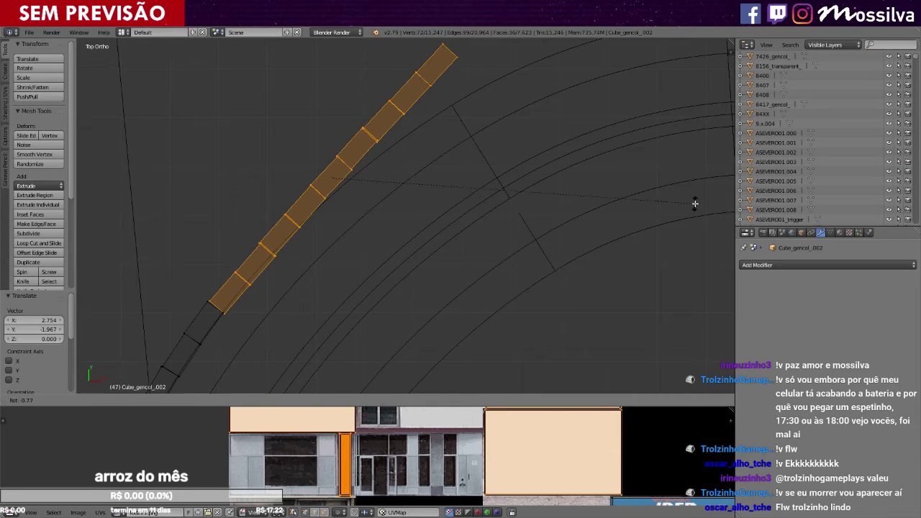
click(695, 204)
key(g)
click(692, 200)
key(r)
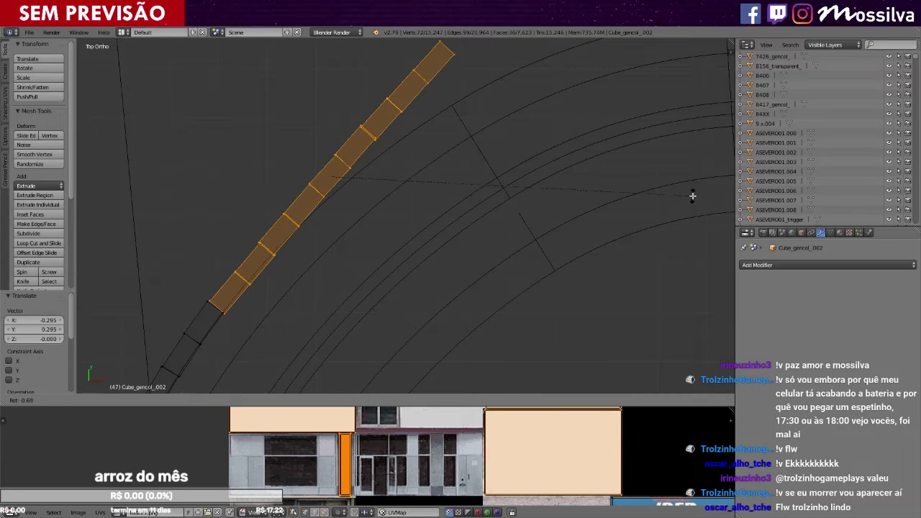
click(694, 196)
key(g)
click(691, 195)
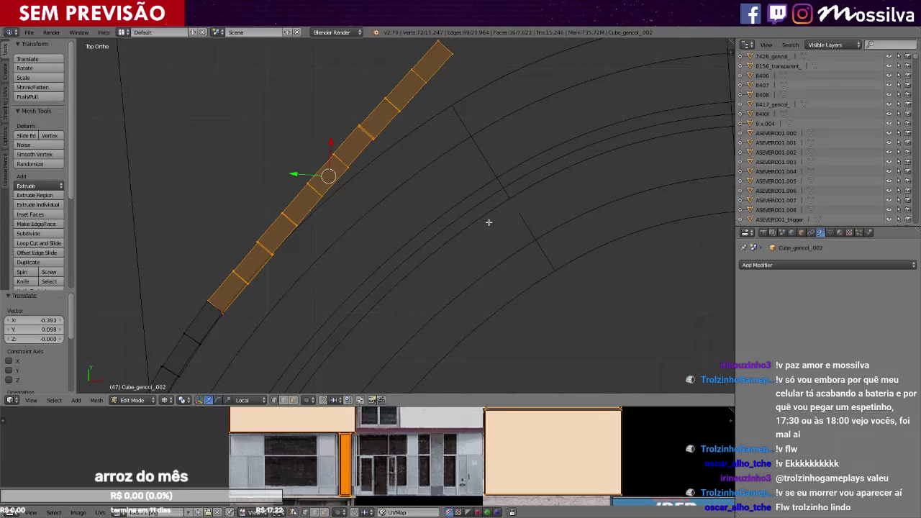
Deselect the next block, rotate the remaining eight about 1.2° and move them by about X 0.5, Y -0.2.
key(ctrl+KP_Subtract)
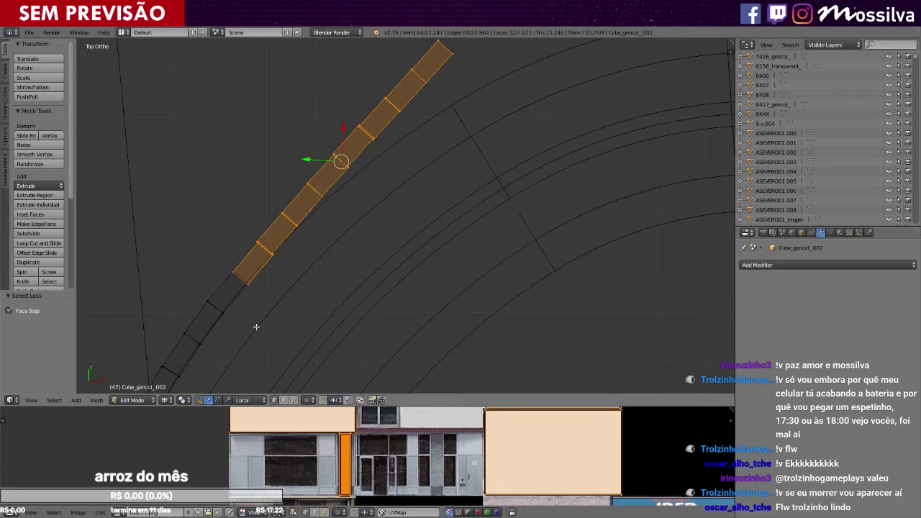
key(r)
click(610, 208)
key(g)
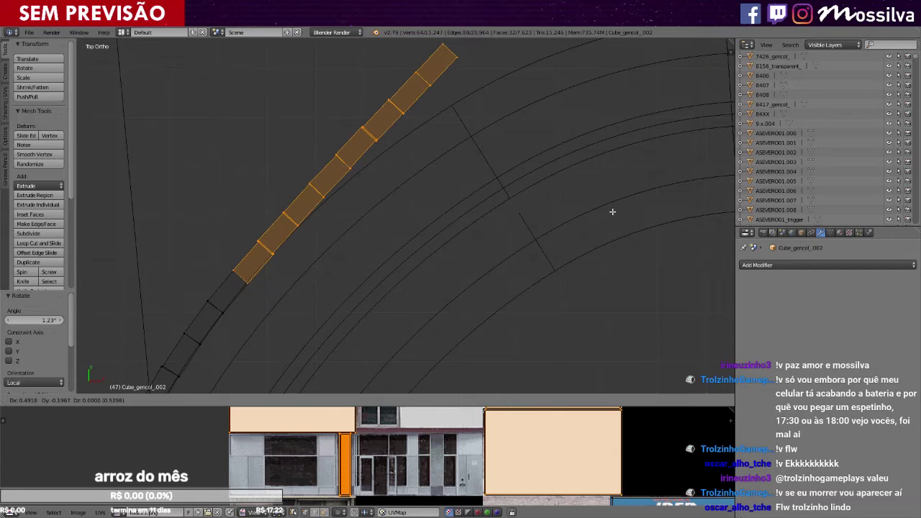
click(612, 212)
Deselect the next block, rotate the remaining seven about 3.8° and move them back against the curved row's end.
key(b)
middle_drag(216, 259, 270, 321)
key(ctrl+KP_Subtract)
shift+scroll(316, 310, up, 4)
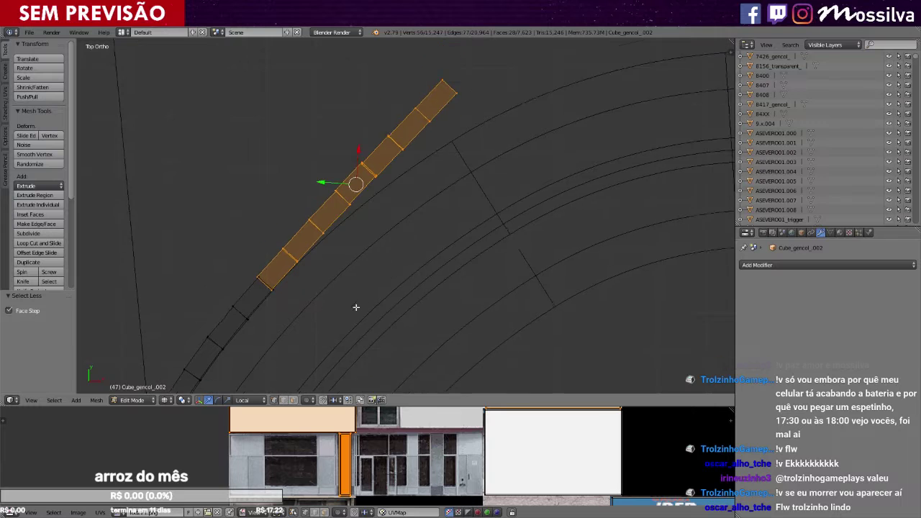
key(r)
click(608, 209)
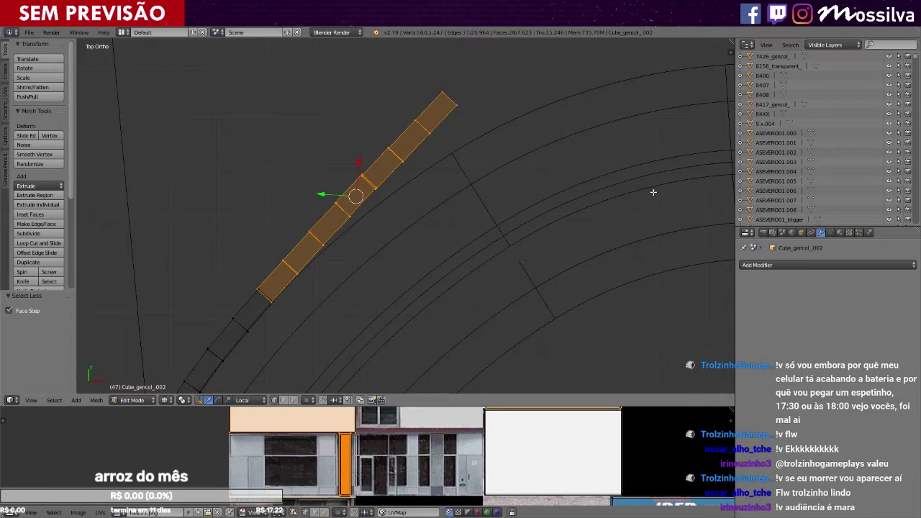
key(r)
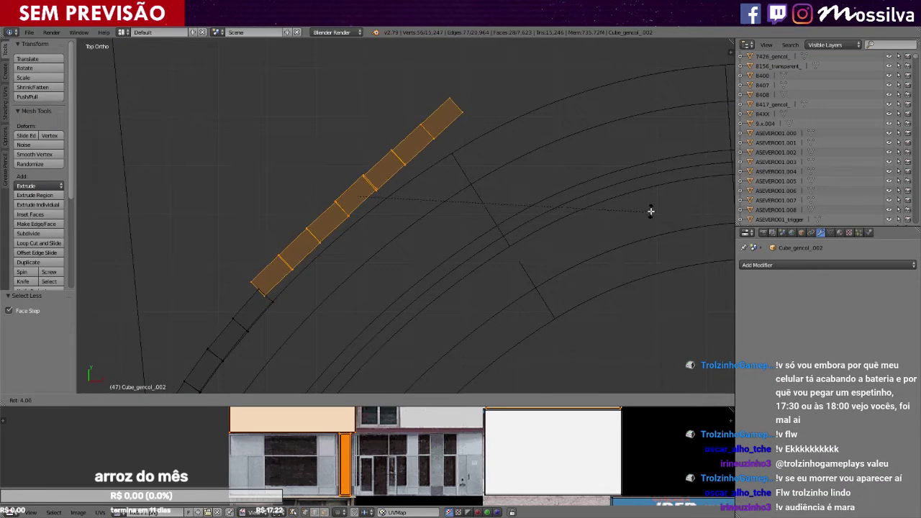
click(651, 208)
key(g)
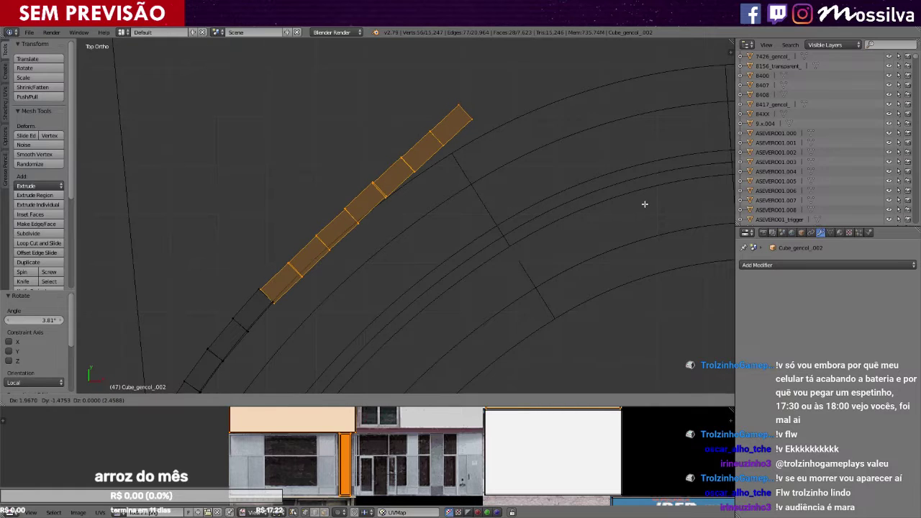
click(642, 203)
Rotate the seven selected blocks back by about 0.5° twice and shift them by about Y 0.3 to close the joint.
key(r)
click(646, 203)
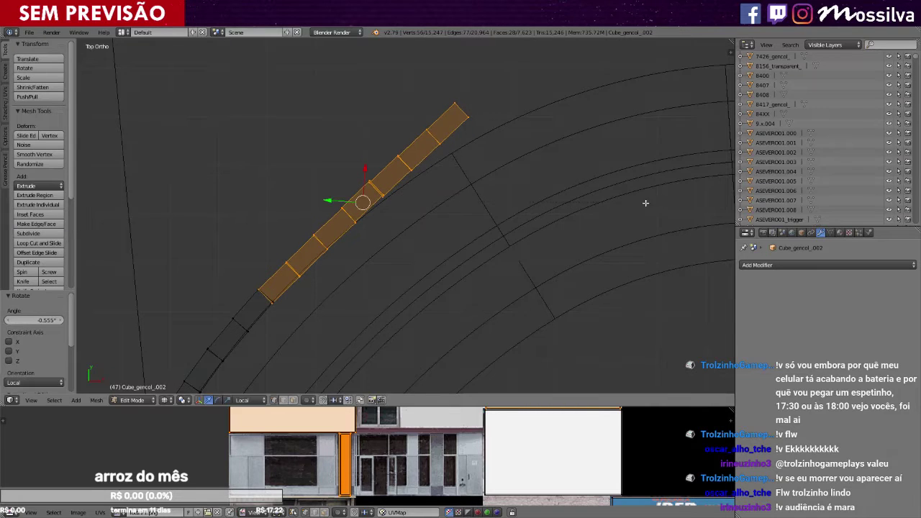
key(r)
click(672, 216)
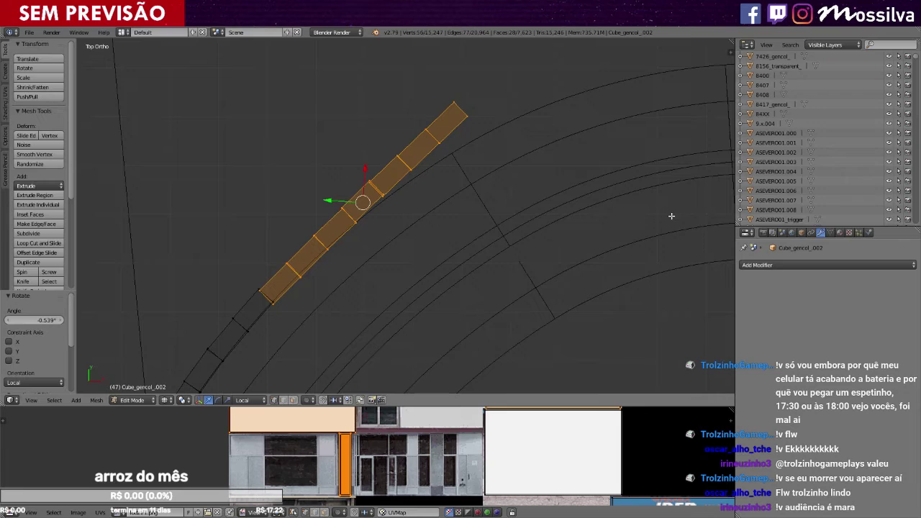
key(g)
click(670, 212)
Deselect the next block, rotate the remaining six about 1.8° and move them by about X 0.7, Y -0.3.
key(b)
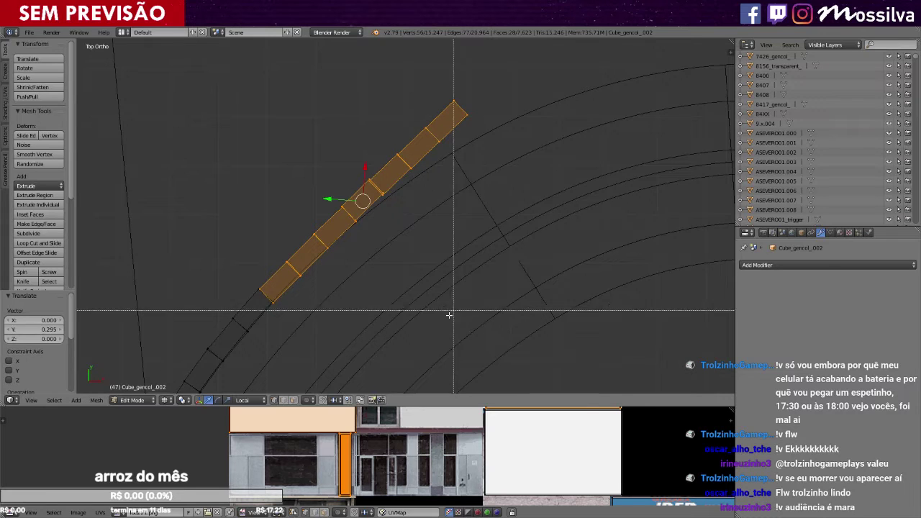
middle_drag(248, 288, 331, 349)
key(ctrl+KP_Subtract)
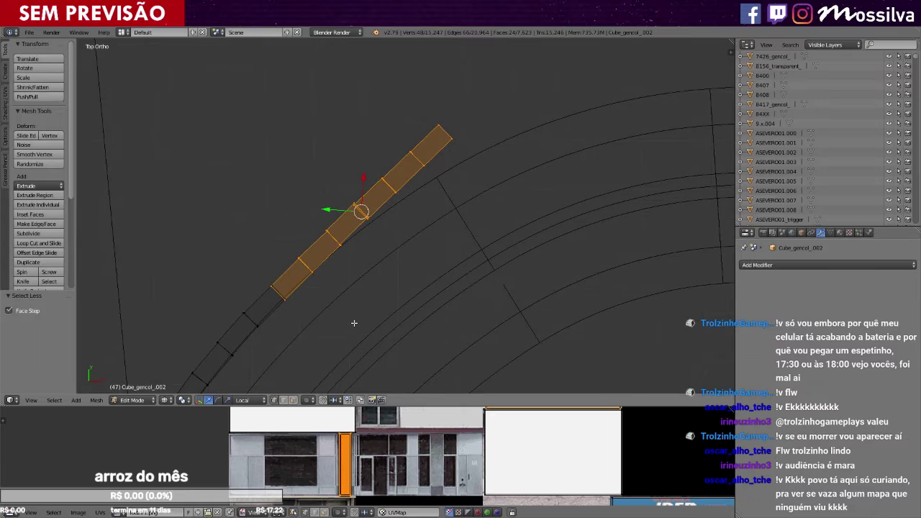
key(r)
click(587, 236)
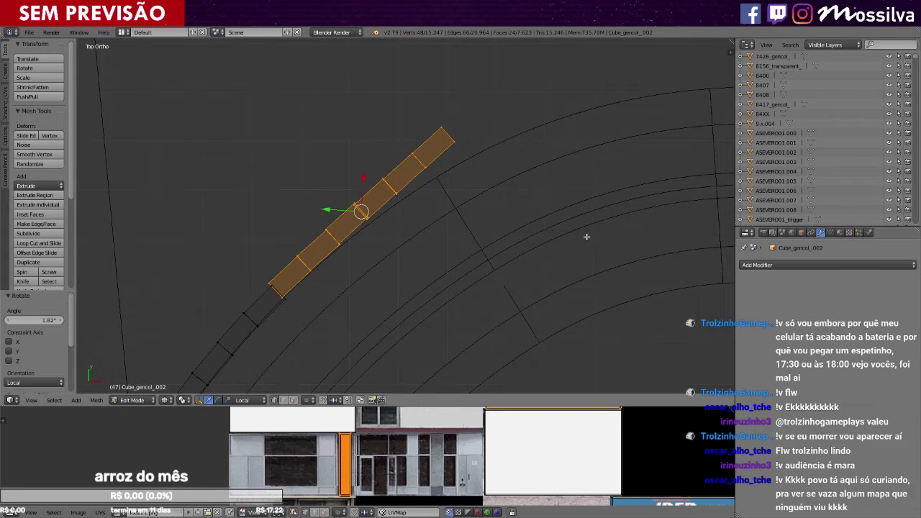
key(g)
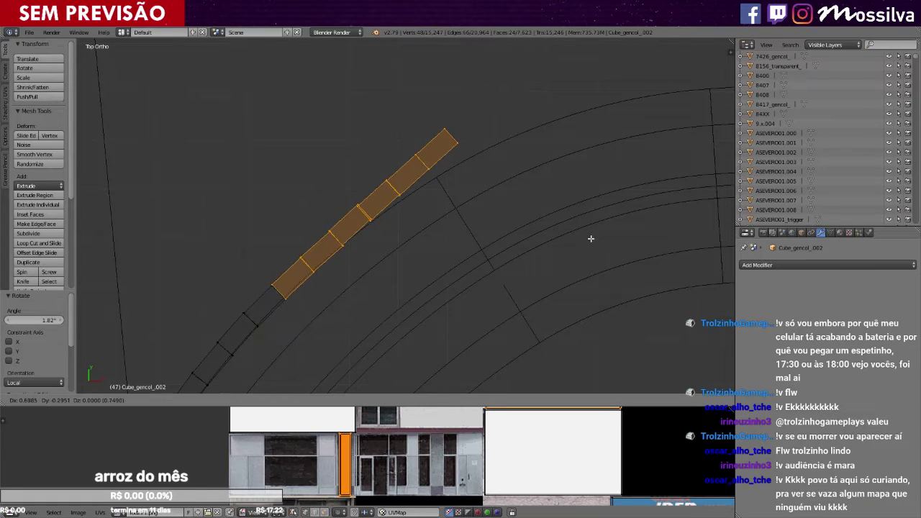
click(591, 238)
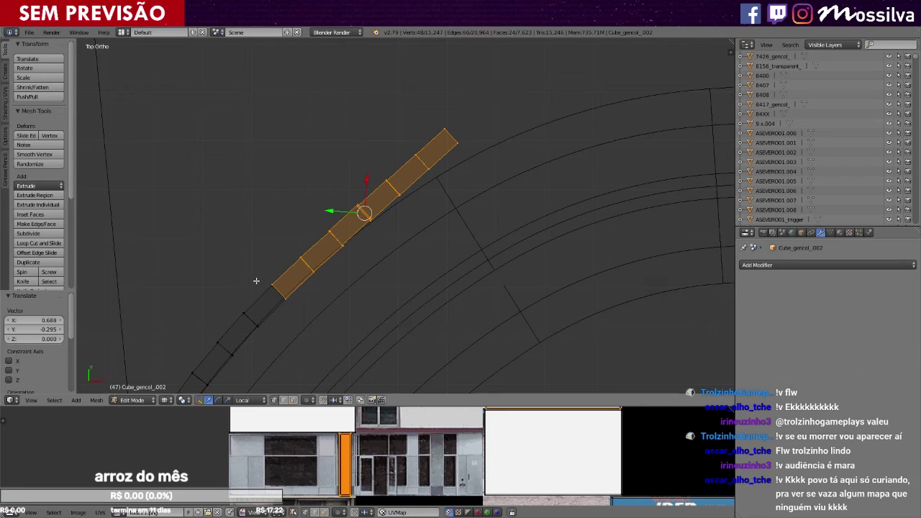
Deselect the next block, rotate the remaining five about 2.2°, move them to the joint and refine their angle.
key(ctrl+KP_Subtract)
shift+scroll(303, 300, up, 3)
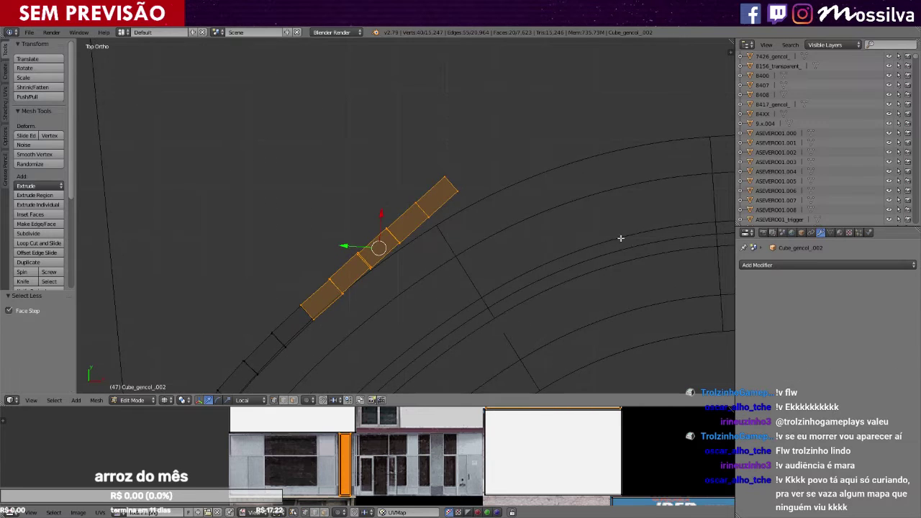
key(r)
click(619, 247)
shift+scroll(620, 247, down, 2)
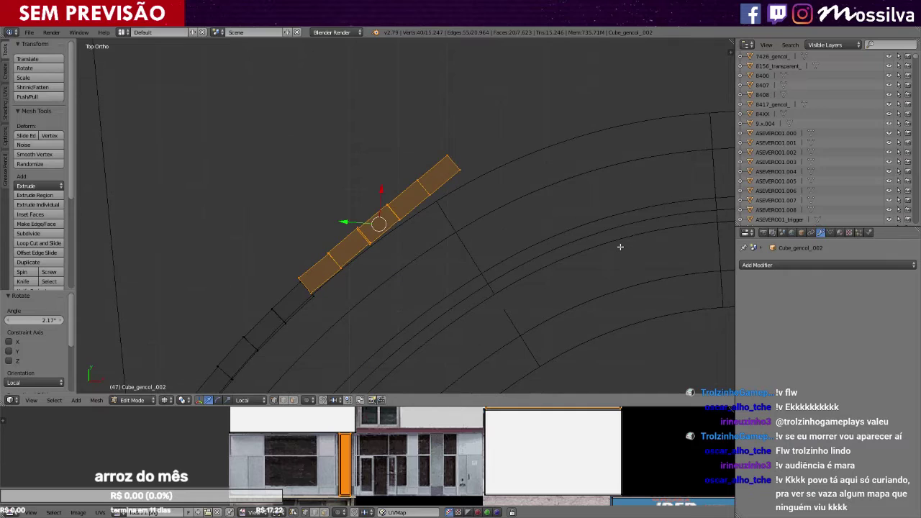
key(g)
click(622, 250)
key(r)
click(625, 243)
Deselect the next block, rotate the remaining four about 2.3° and move them by about X 0.5, Y -0.5.
key(b)
middle_drag(283, 271, 323, 314)
shift+scroll(364, 309, up, 3)
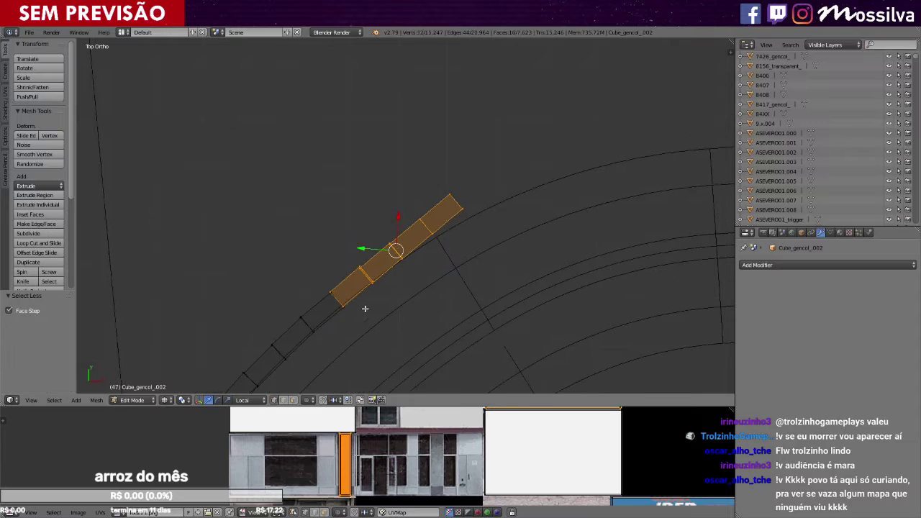
ctrl+scroll(365, 309, down, 3)
key(r)
click(606, 285)
key(g)
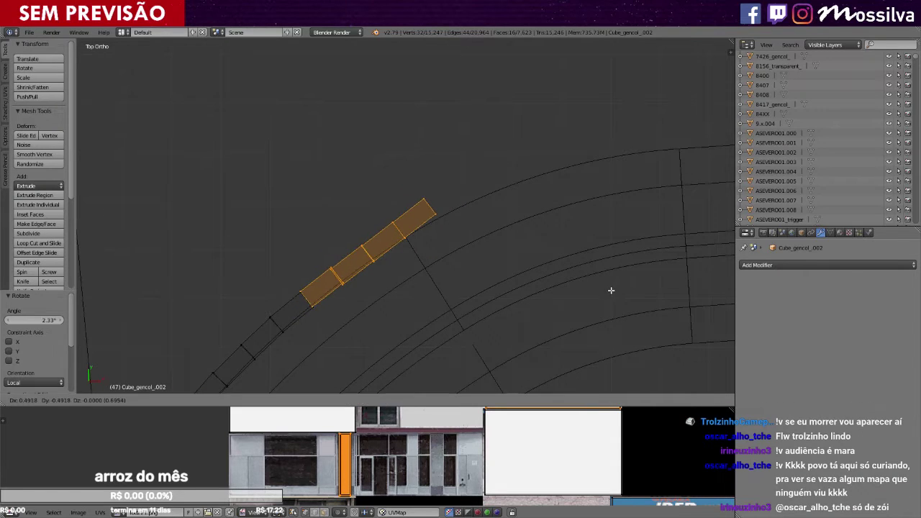
click(611, 290)
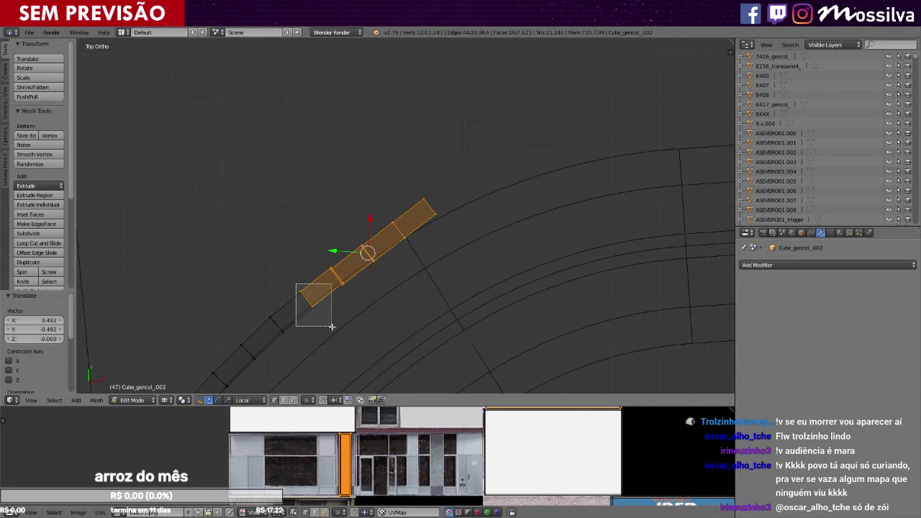
Deselect the next block, rotate the remaining three about 2.2° and move them by about X 0.14, Y 0.2.
key(ctrl+KP_Subtract)
shift+middle_drag(336, 325, 347, 345)
scroll(336, 324, up, 2)
key(r)
click(679, 267)
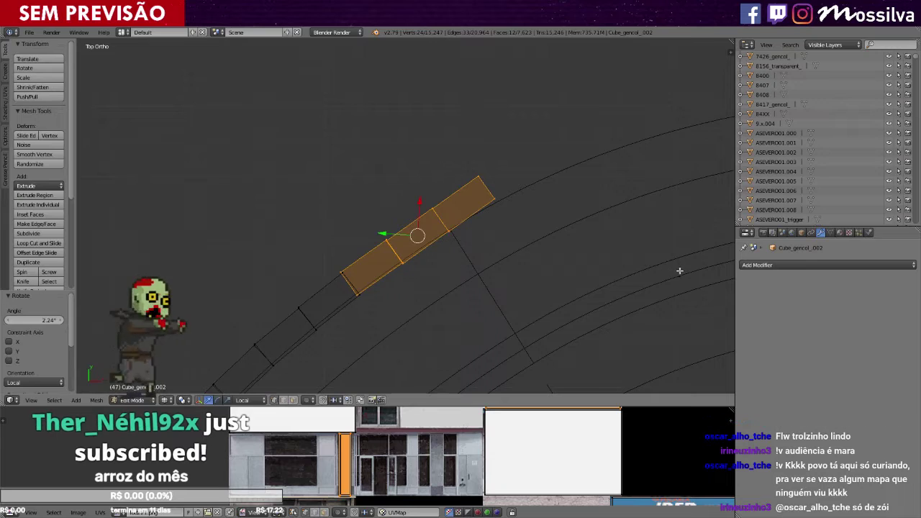
key(g)
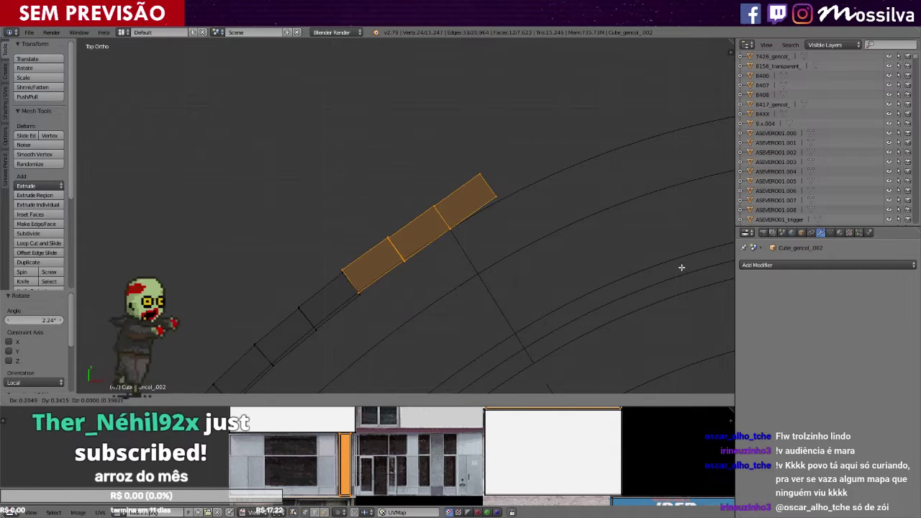
click(680, 269)
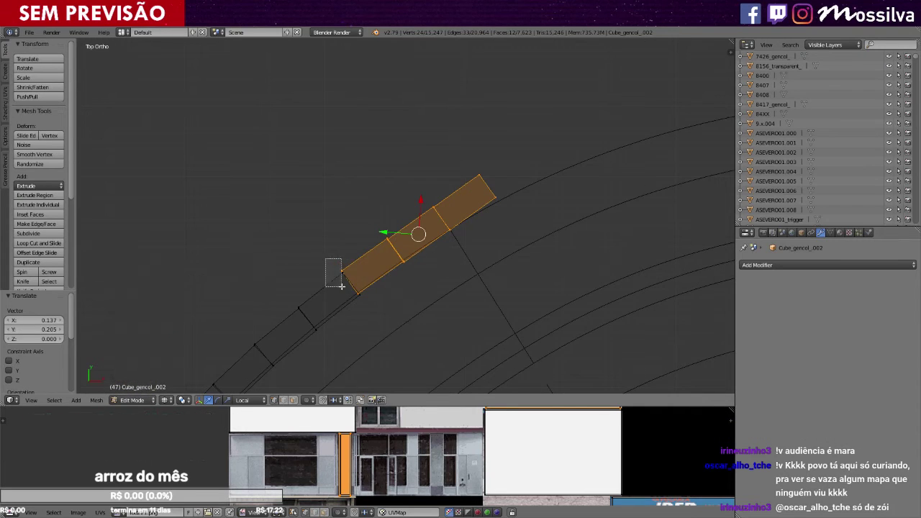
Deselect the next block, rotate the remaining two about 2.6° and move them by about X 0.3, Y -0.1.
shift+right_click(383, 261)
key(b)
middle_drag(336, 277, 371, 311)
key(ctrl+KP_Subtract)
ctrl+scroll(362, 308, up, 4)
shift+scroll(363, 308, up, 1)
scroll(363, 308, up, 1)
key(r)
click(584, 246)
key(g)
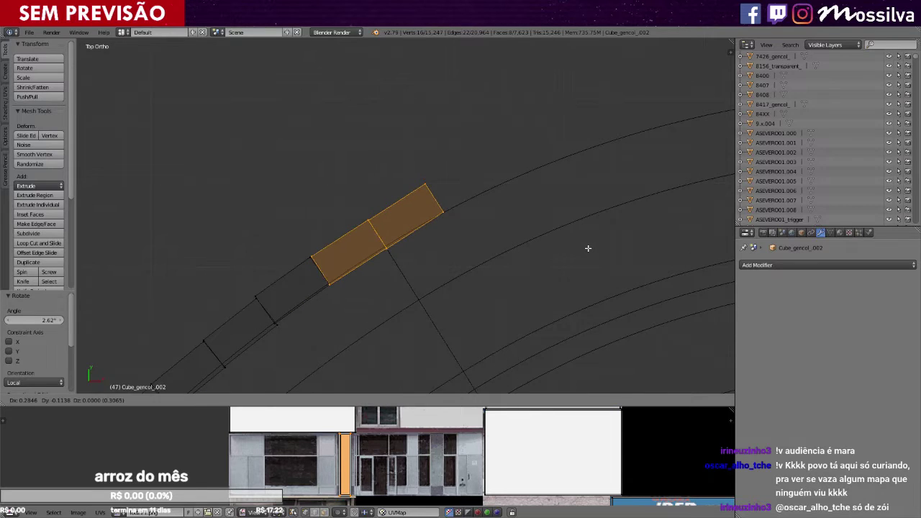
click(588, 249)
Deselect the next block, rotate the last one to follow the curve, move it by X 0.04 and clear the selection.
key(b)
middle_drag(288, 249, 339, 304)
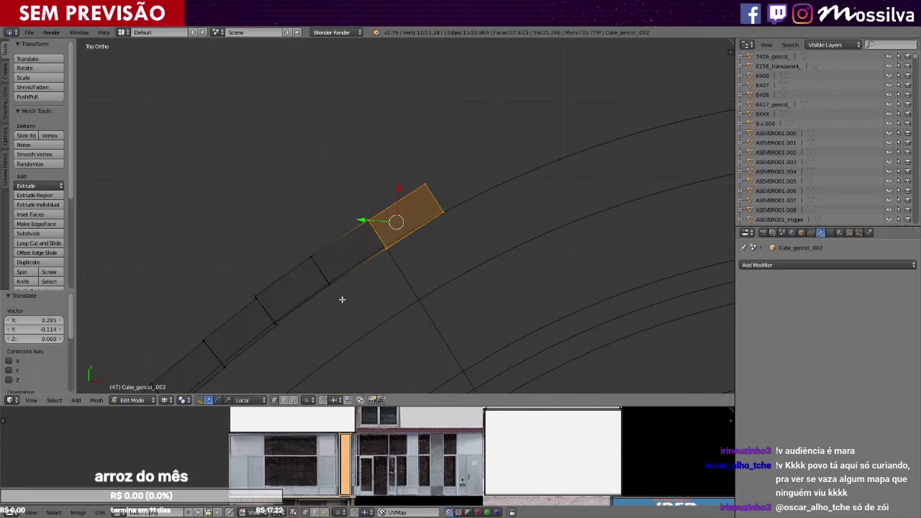
key(ctrl+KP_Subtract)
ctrl+scroll(344, 297, down, 1)
scroll(346, 295, up, 2)
key(r)
click(597, 228)
key(g)
click(596, 228)
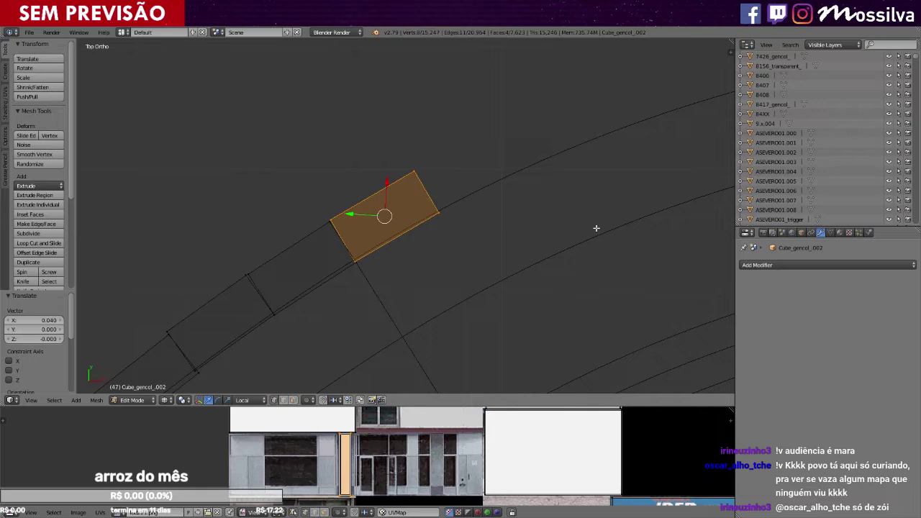
key(a)
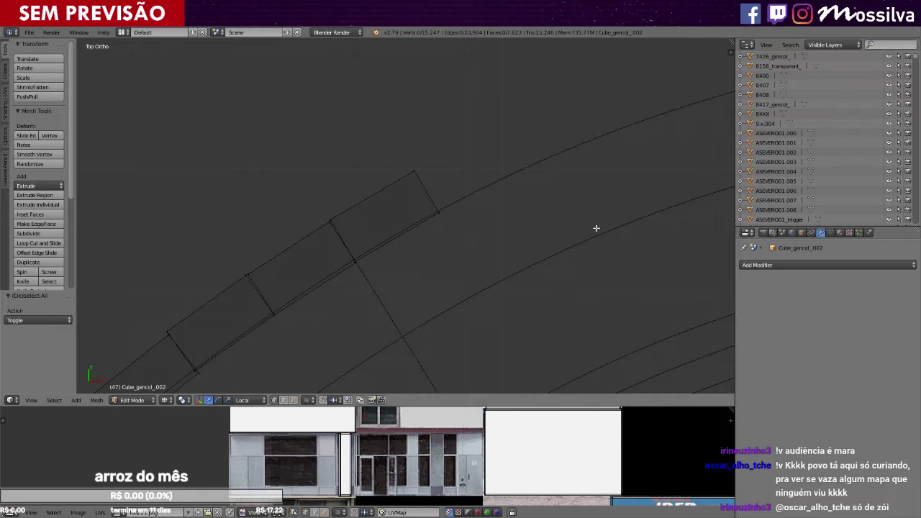
Select the straight run of blocks beside the road below the curve, including all their linked geometry.
scroll(590, 229, down, 6)
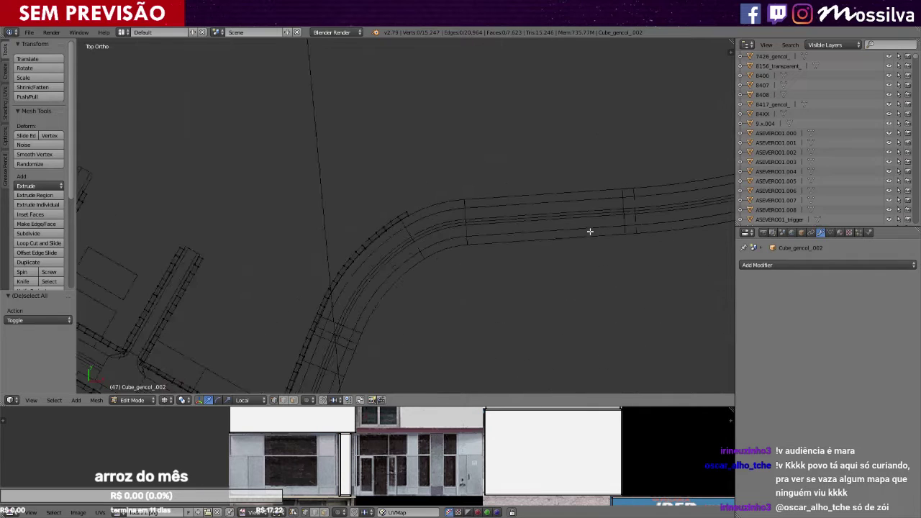
scroll(522, 252, up, 4)
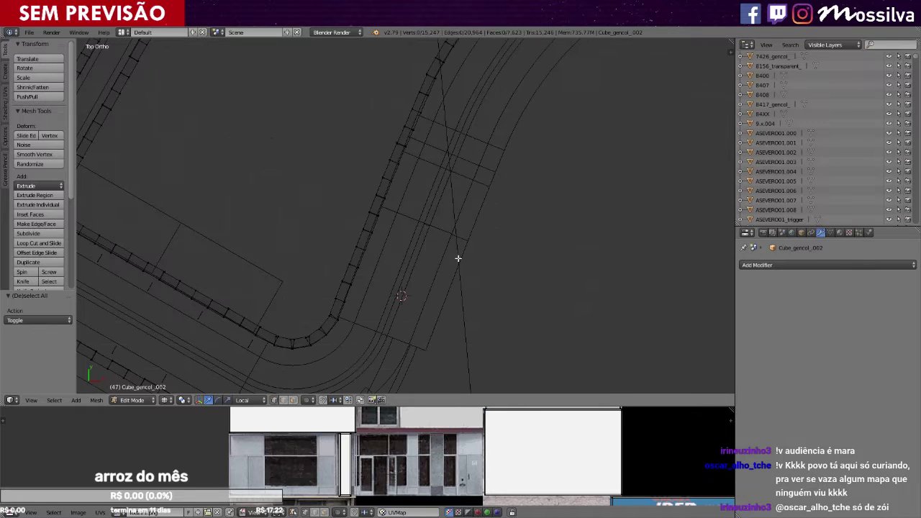
key(c)
drag(368, 243, 412, 113)
key(Escape)
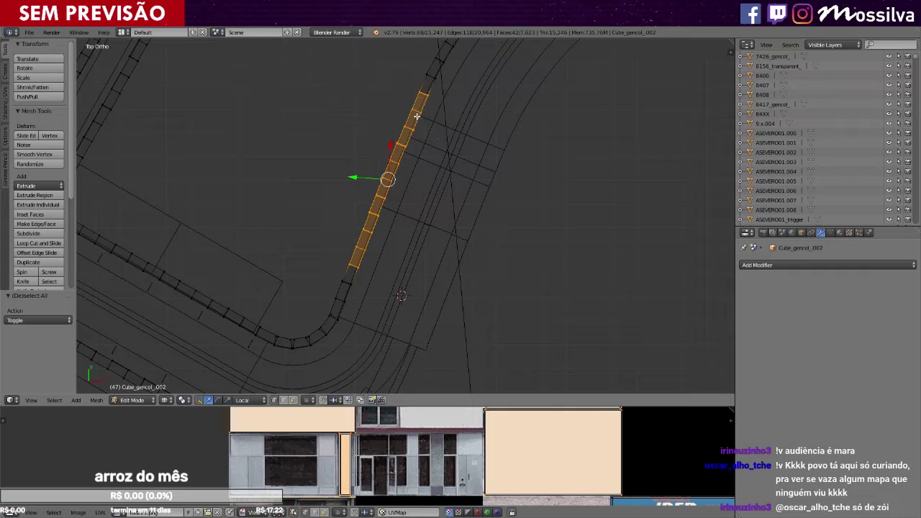
key(ctrl+l)
scroll(417, 116, down, 10)
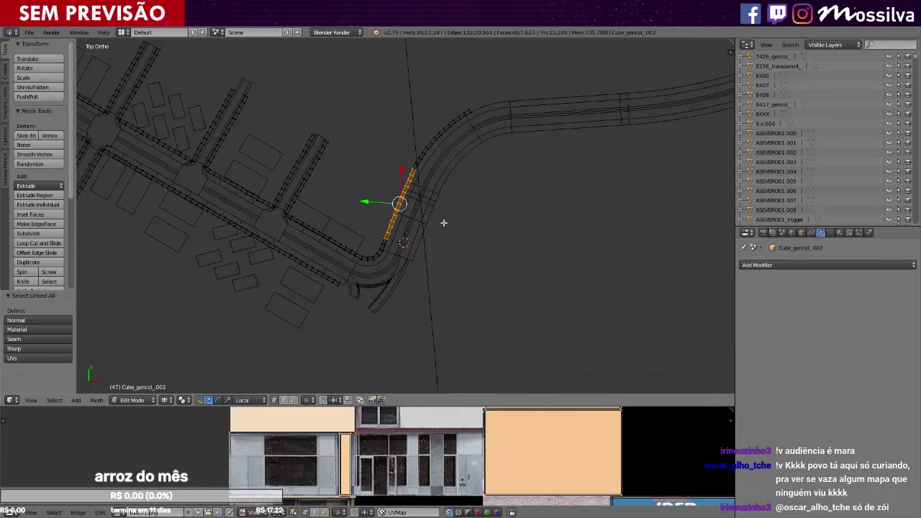
Duplicate the selected run by about X 119.7, Y 128.8 to the upper end of the curve and rotate the copy about 39°.
key(shift+d)
click(459, 222)
scroll(458, 232, up, 6)
scroll(460, 242, up, 4)
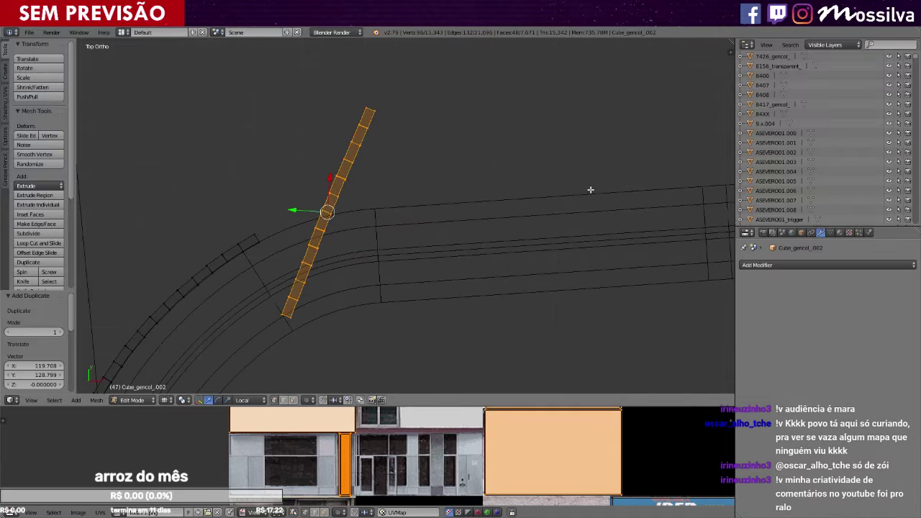
key(r)
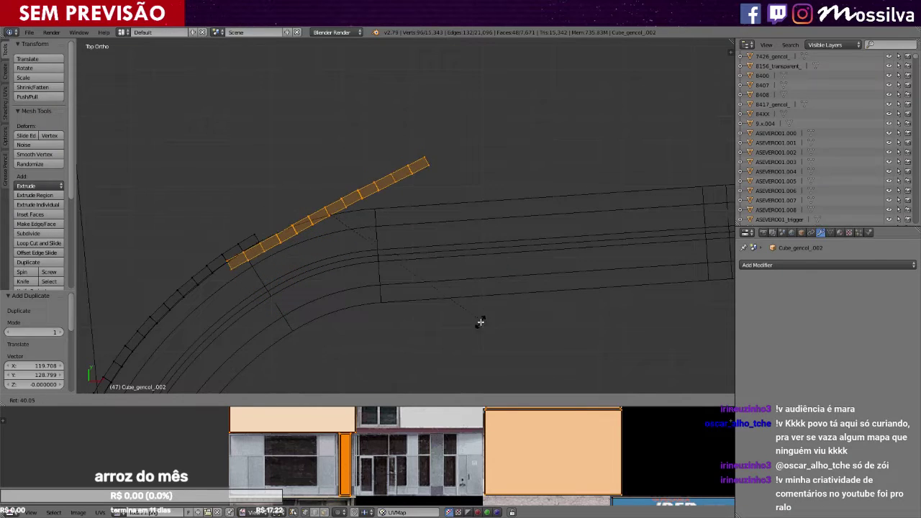
click(470, 326)
key(r)
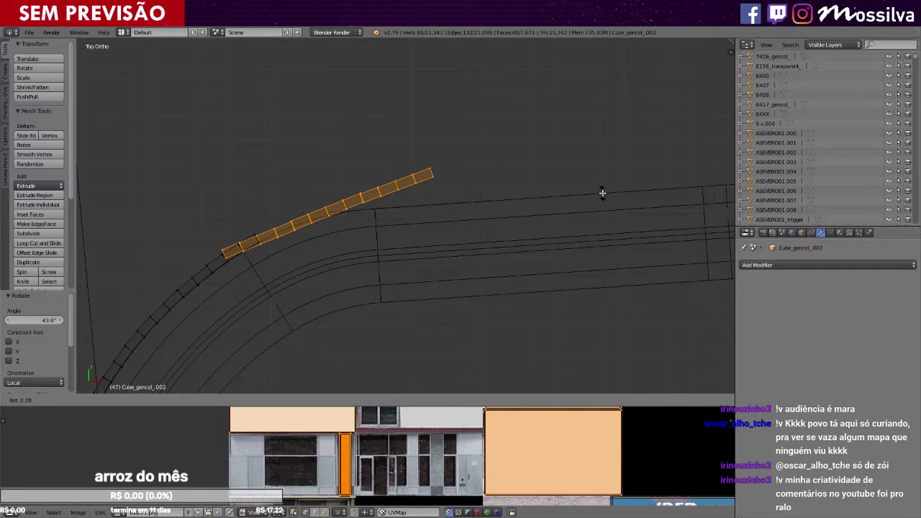
click(593, 159)
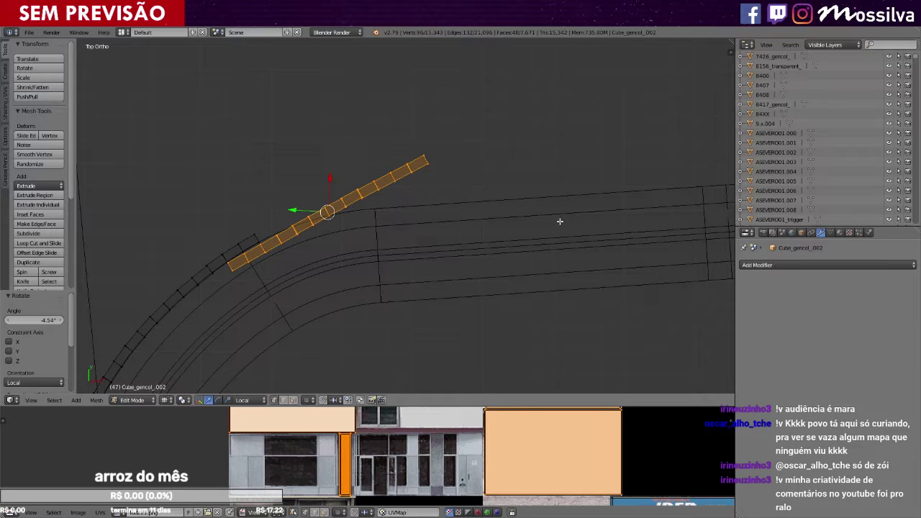
Move the duplicated run to the end of the bent row, refining its angle by about 1.3° and 0.9°.
ctrl+scroll(559, 221, down, 5)
shift+scroll(559, 222, down, 2)
key(g)
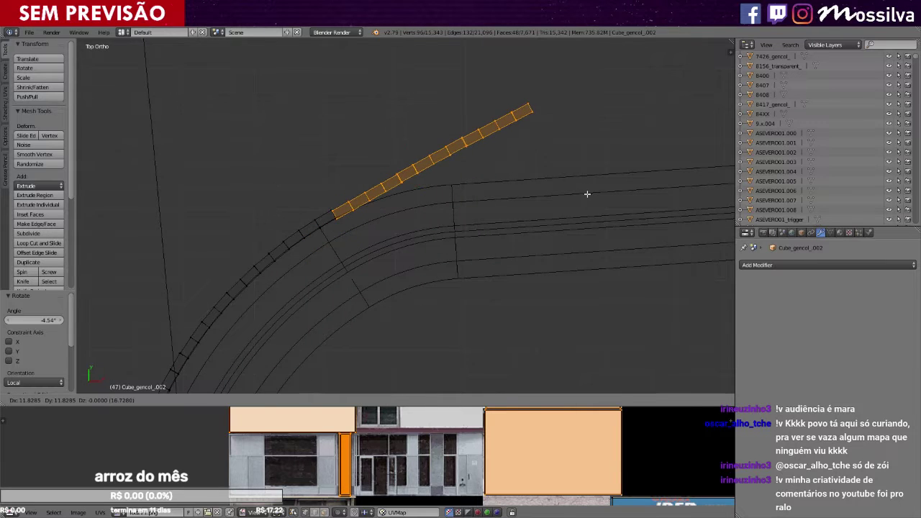
click(587, 193)
key(r)
click(691, 204)
shift+scroll(691, 204, up, 1)
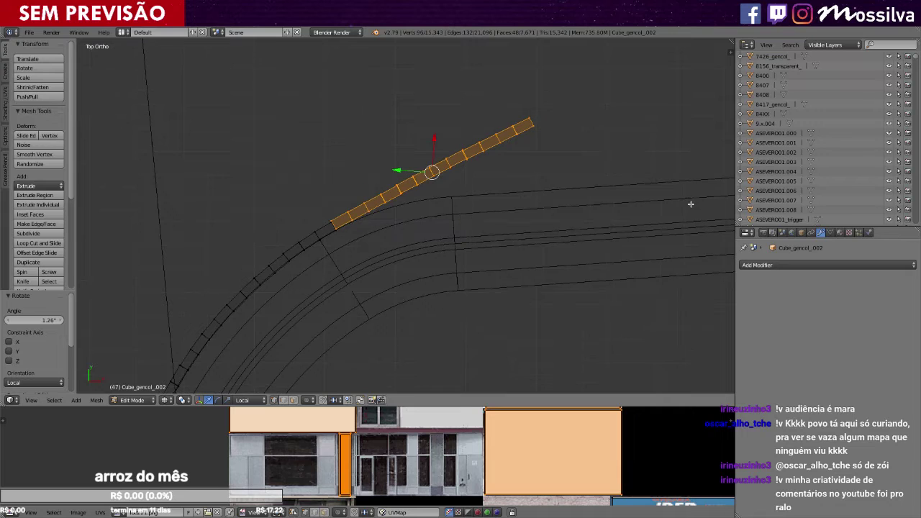
key(g)
click(693, 198)
key(r)
click(700, 202)
scroll(675, 205, up, 6)
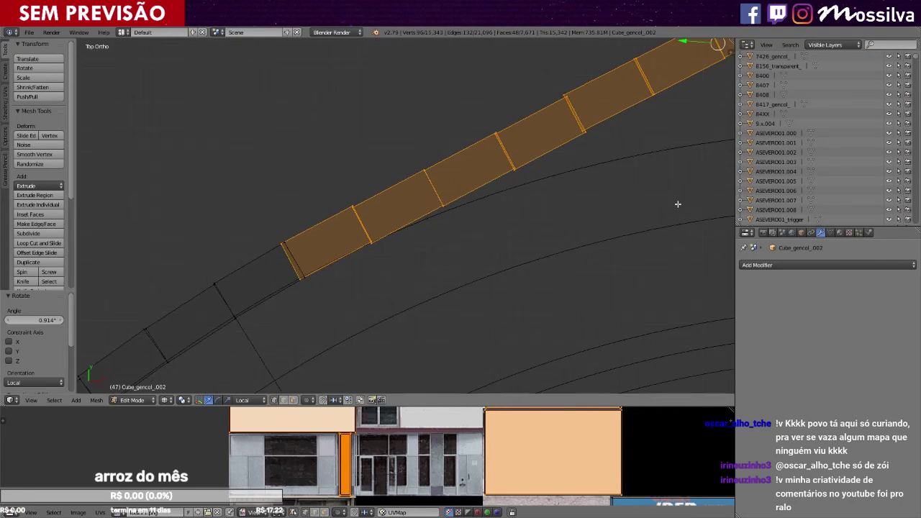
key(g)
click(683, 203)
Deselect the first duplicated block, rotate the remaining eleven about 4.5° and move them by about X 1.3, Y -3.3.
key(b)
middle_drag(278, 222, 326, 298)
key(ctrl+KP_Subtract)
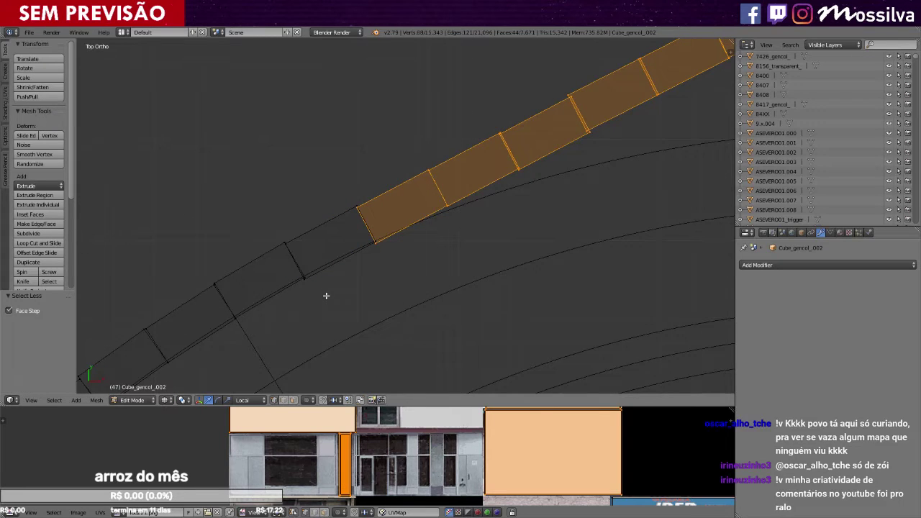
scroll(372, 282, down, 3)
ctrl+scroll(372, 282, up, 6)
shift+scroll(372, 282, up, 4)
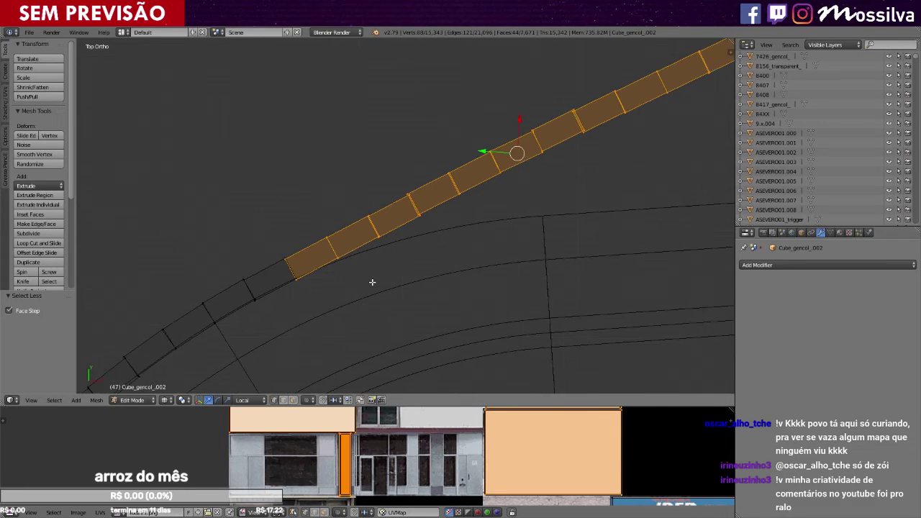
scroll(374, 282, down, 2)
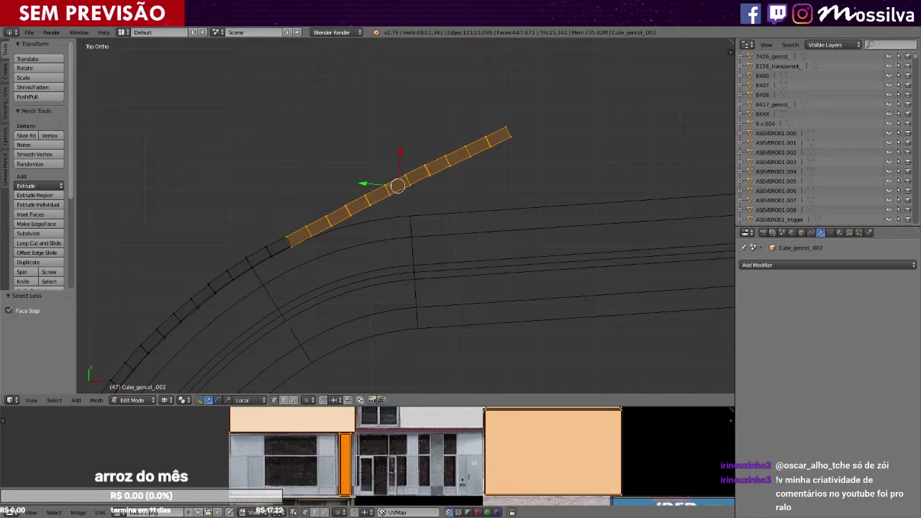
scroll(458, 242, up, 2)
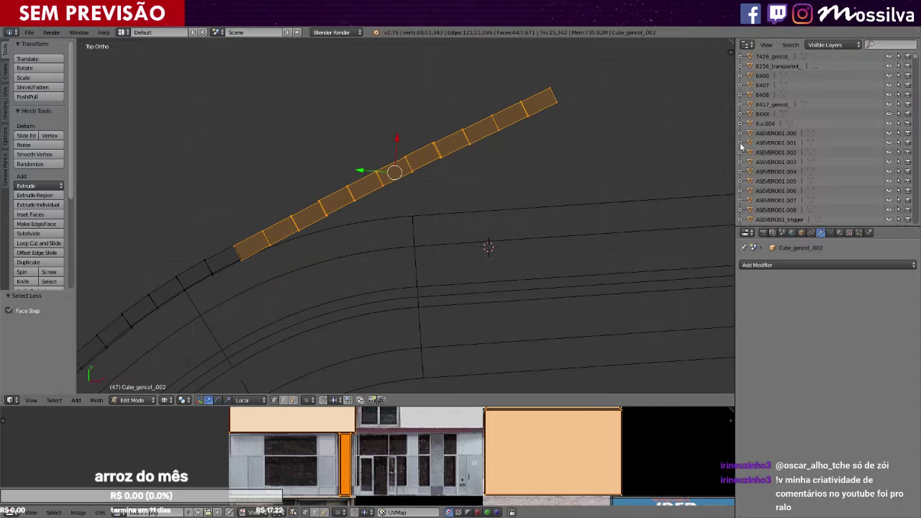
key(r)
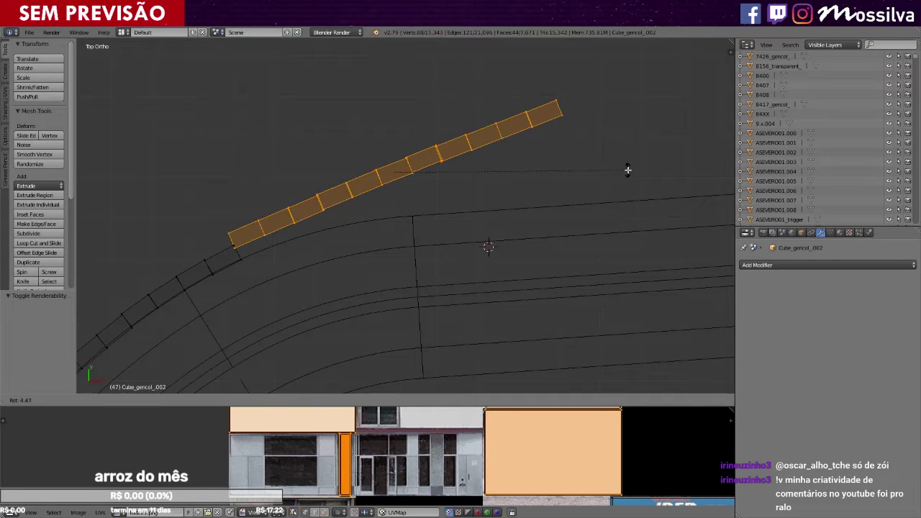
click(626, 171)
key(g)
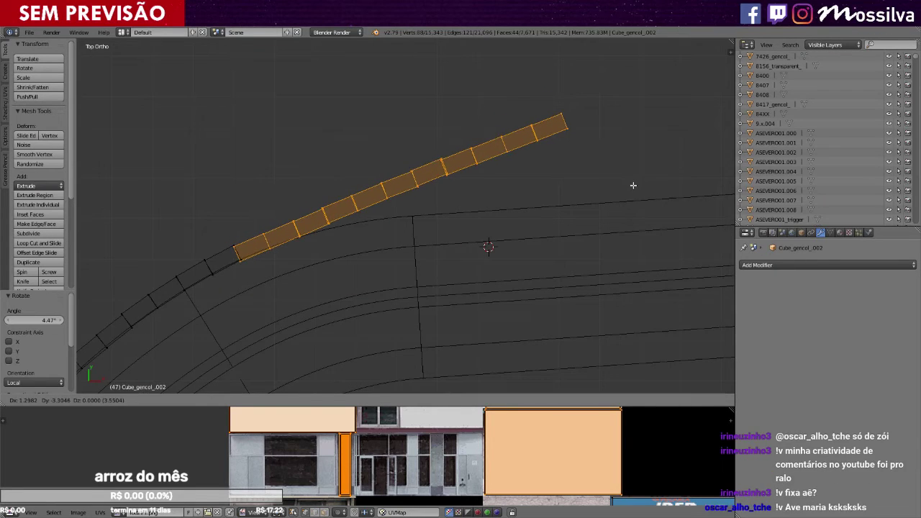
click(635, 188)
Rotate the eleven selected blocks about 1.4° more and shift them by about X 0.4, Y -0.9 to the joint.
scroll(619, 195, up, 1)
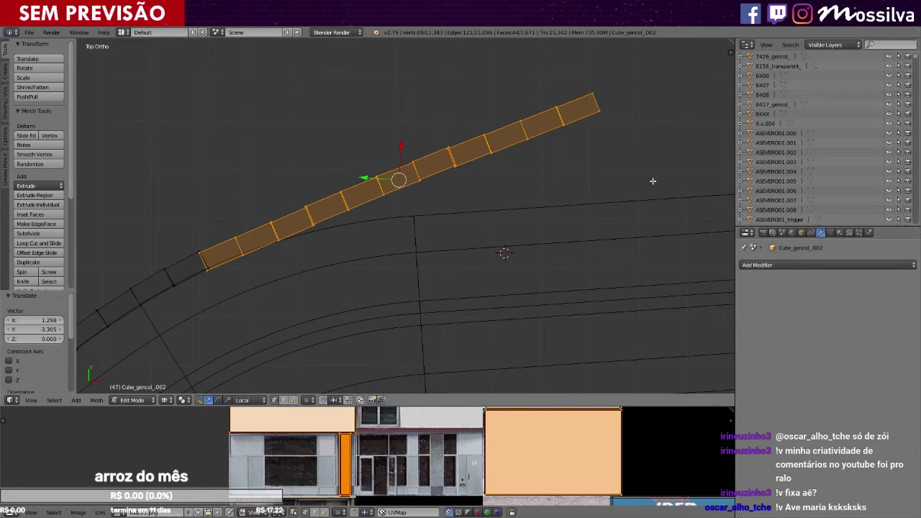
key(r)
click(659, 186)
key(g)
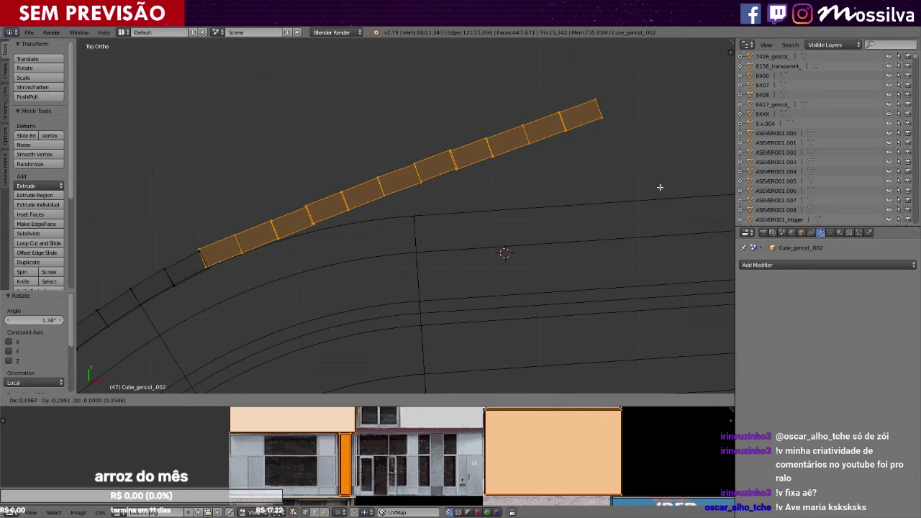
click(548, 202)
Deselect the next block, rotate the remaining ten about 3° and move them by about X 0.7, Y -1.6.
key(b)
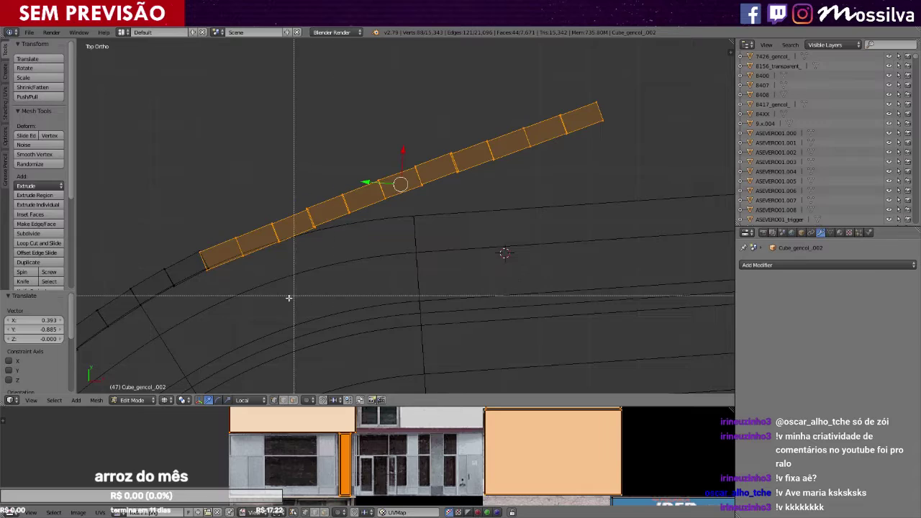
middle_drag(166, 236, 217, 282)
key(ctrl+KP_Subtract)
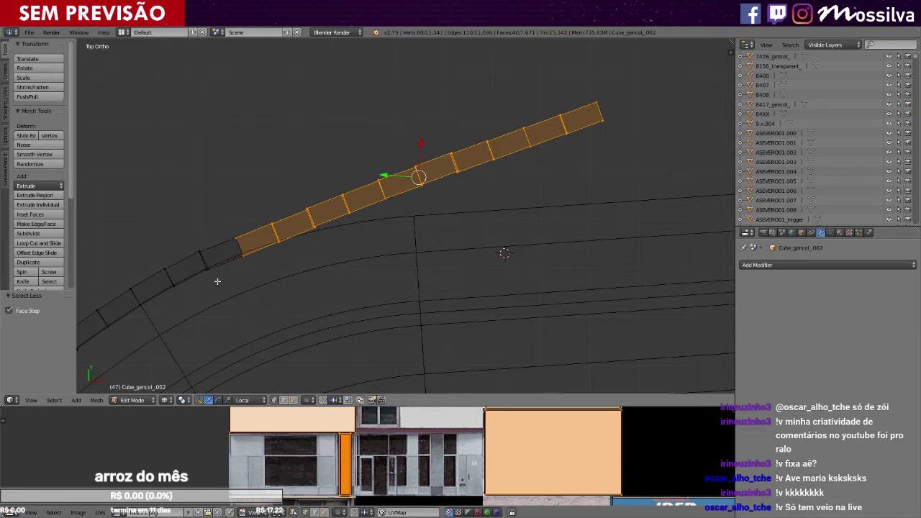
key(r)
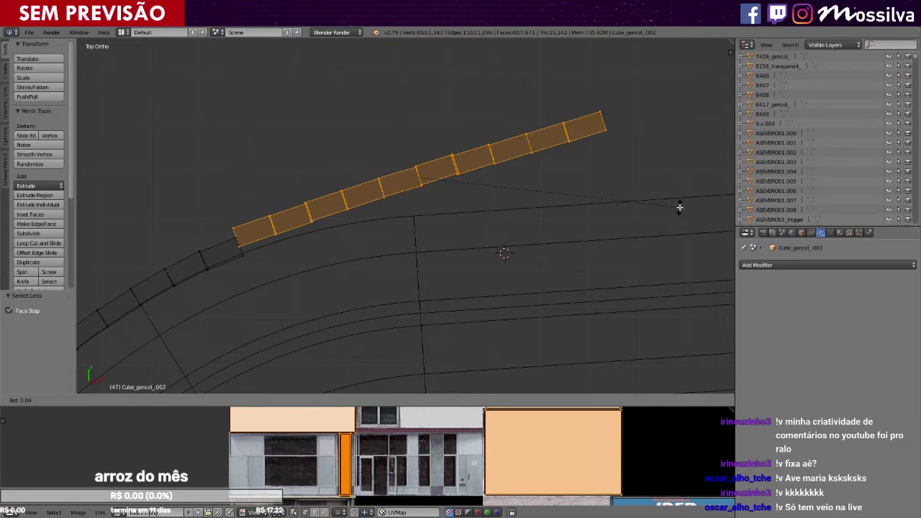
click(679, 207)
key(g)
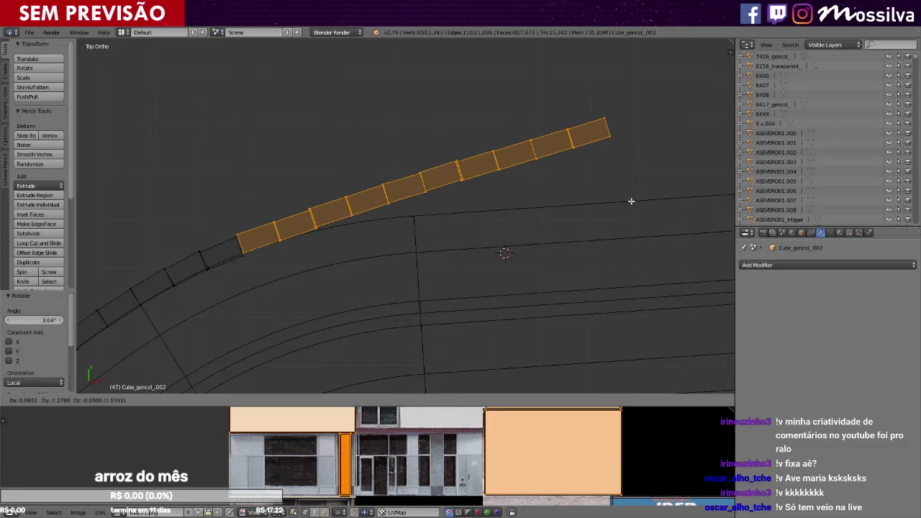
click(631, 202)
Deselect the next block and rotate the remaining nine about 3.1° towards the road's curve.
key(b)
middle_drag(209, 213, 248, 285)
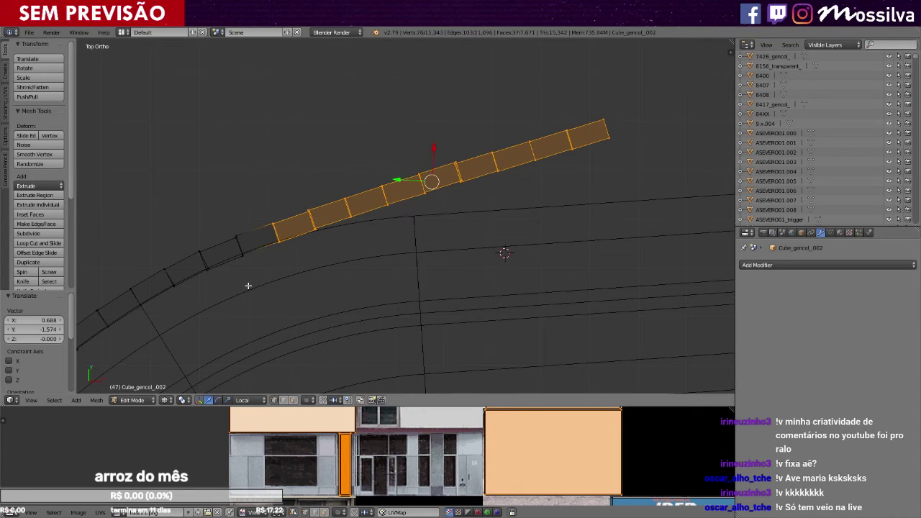
key(ctrl+KP_Subtract)
key(r)
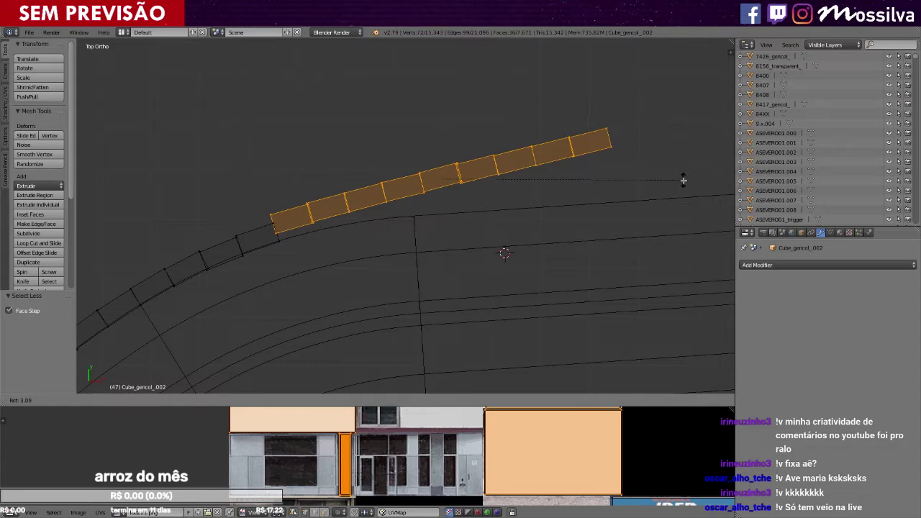
Rotate the nine selected wall segments by 3.2° and move them about X 0.885, Y -1.869 to meet the placed row.
click(680, 180)
key(g)
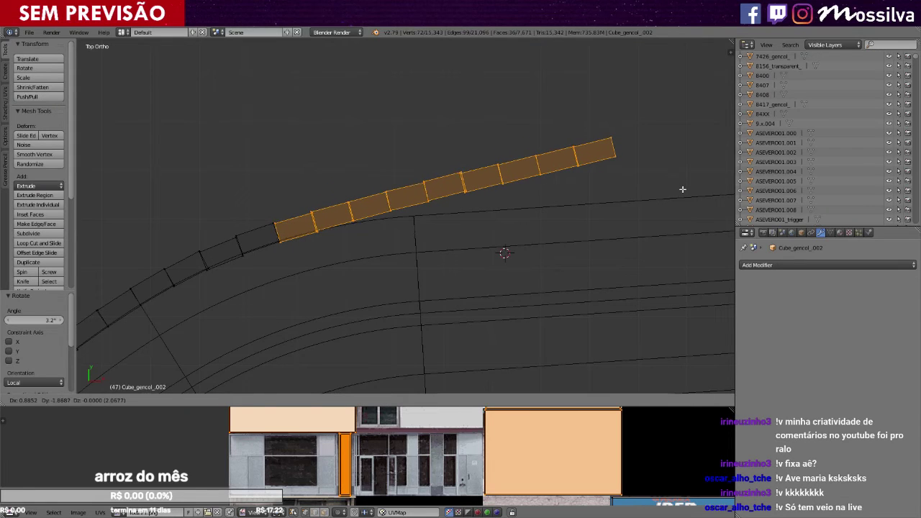
click(680, 189)
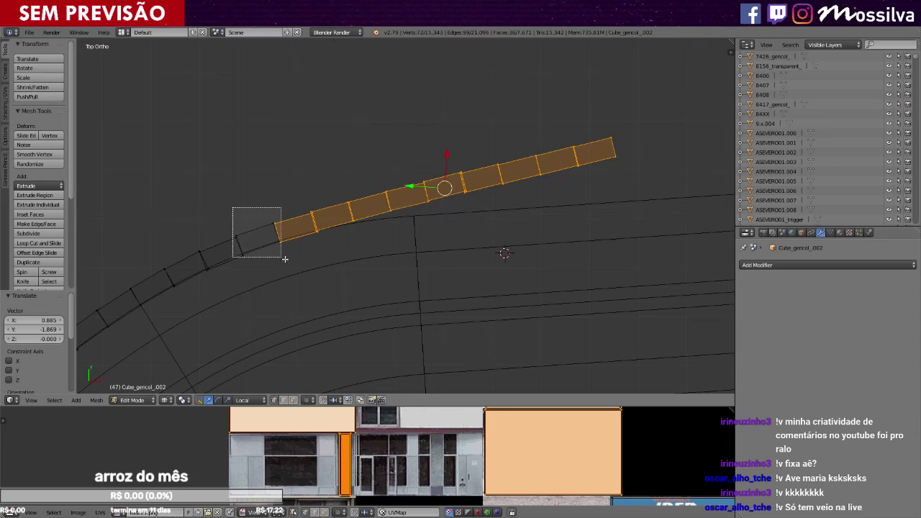
Drop the first segment from the selection, rotate the remaining eight by 2.92° and move them about X 0.590, Y -1.672.
key(ctrl+KP_Subtract)
key(r)
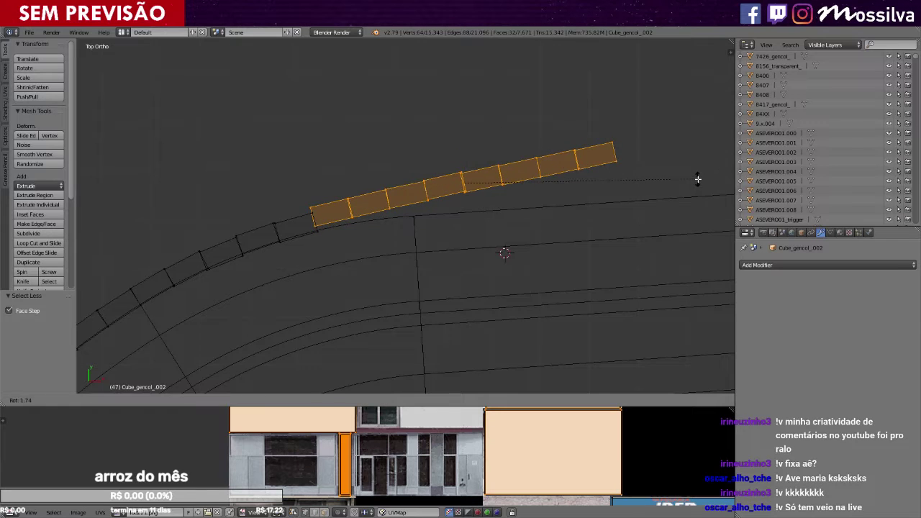
click(695, 184)
key(g)
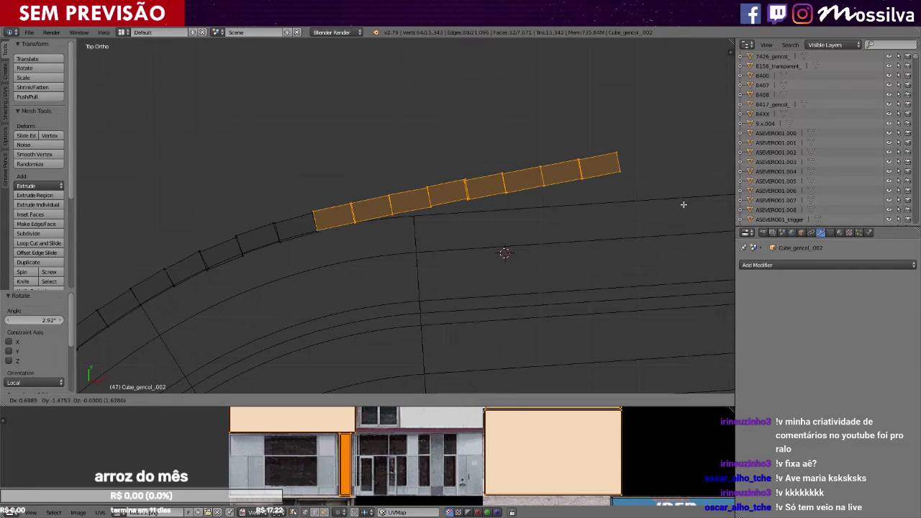
click(683, 204)
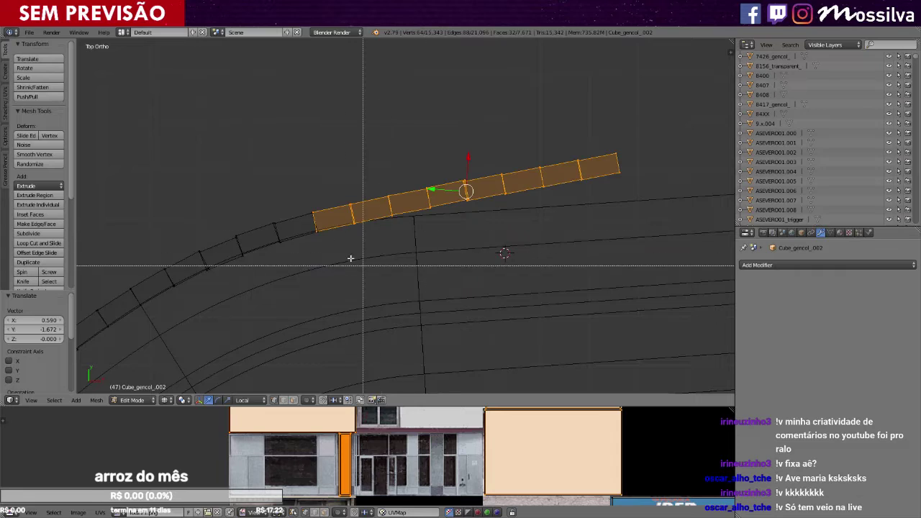
Deselect the next segment, rotate the remaining seven by 4.06° and move them about X 0.49, Y -1.77 toward the road edge.
key(ctrl+KP_Subtract)
ctrl+scroll(323, 236, down, 4)
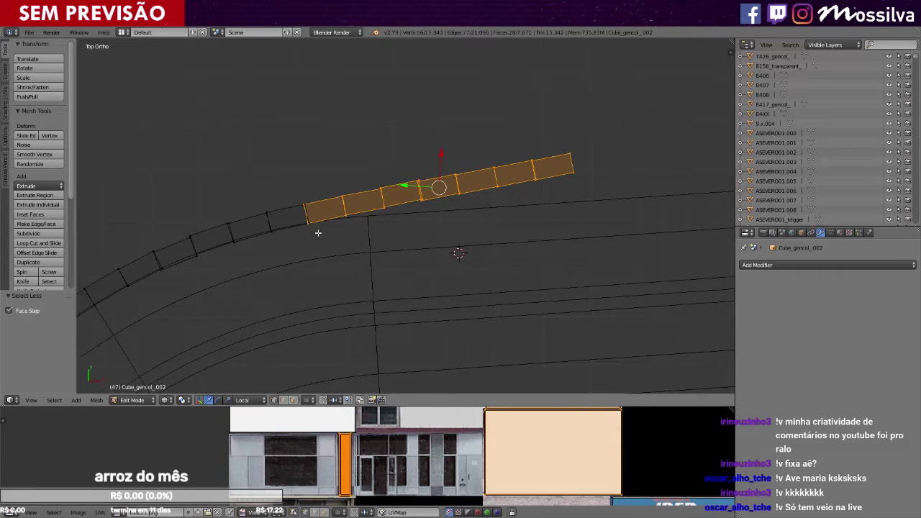
key(r)
click(640, 202)
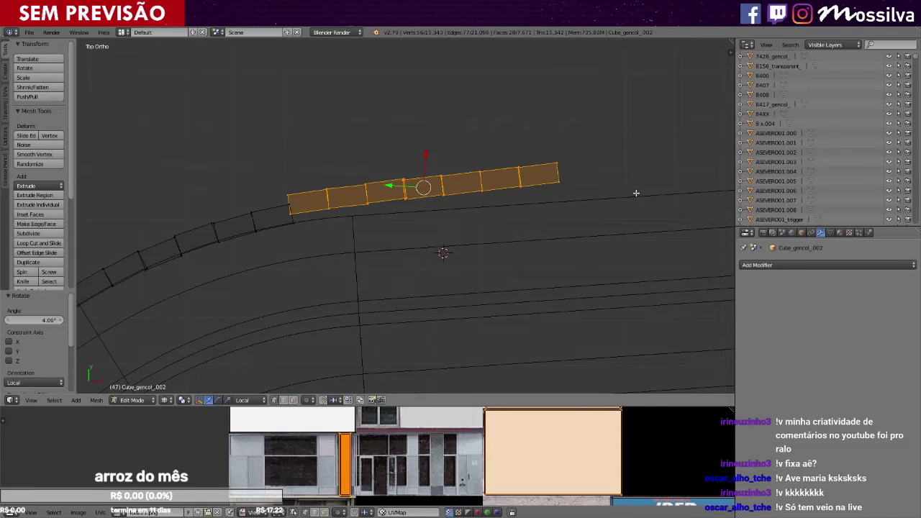
key(g)
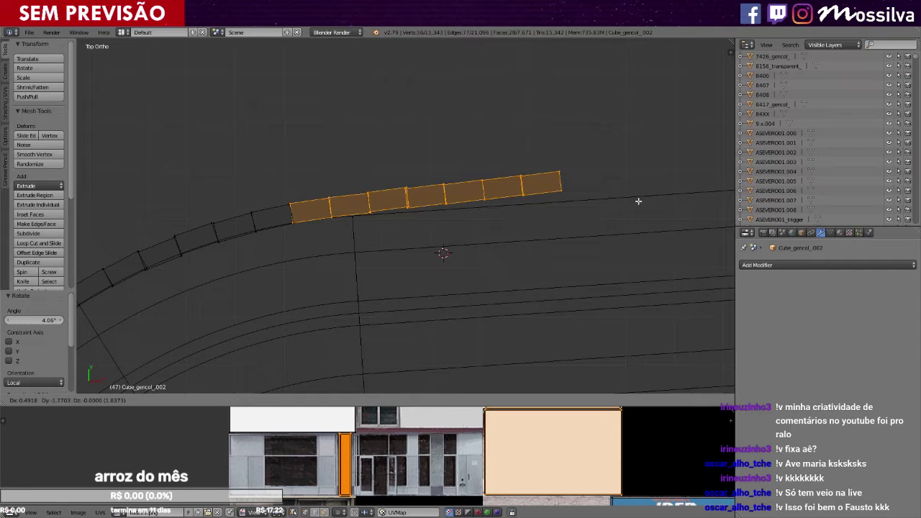
click(638, 203)
key(r)
click(638, 203)
Deselect one more segment, rotate the last six by 2.92° and move them down onto the straight road edge.
key(b)
middle_drag(267, 195, 317, 253)
key(ctrl+KP_Subtract)
ctrl+scroll(305, 245, up, 2)
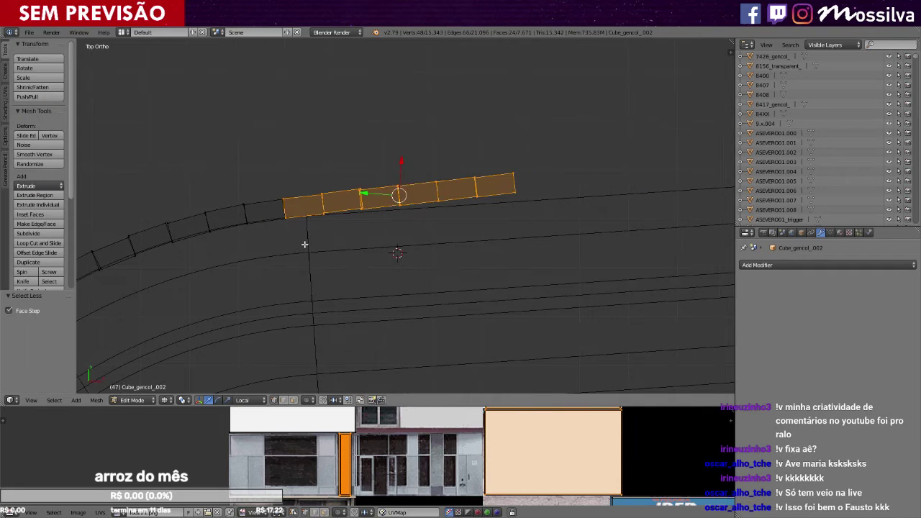
shift+scroll(305, 245, up, 2)
scroll(305, 245, up, 2)
key(r)
click(633, 271)
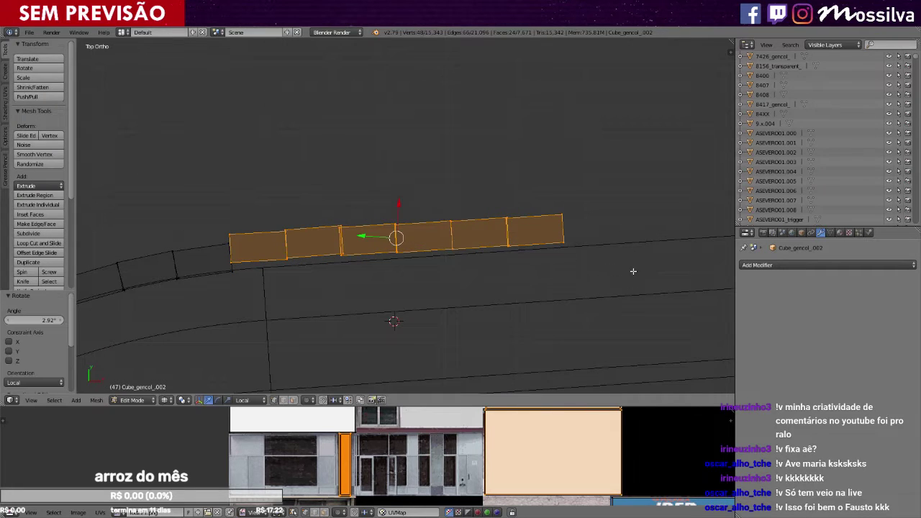
key(r)
click(635, 270)
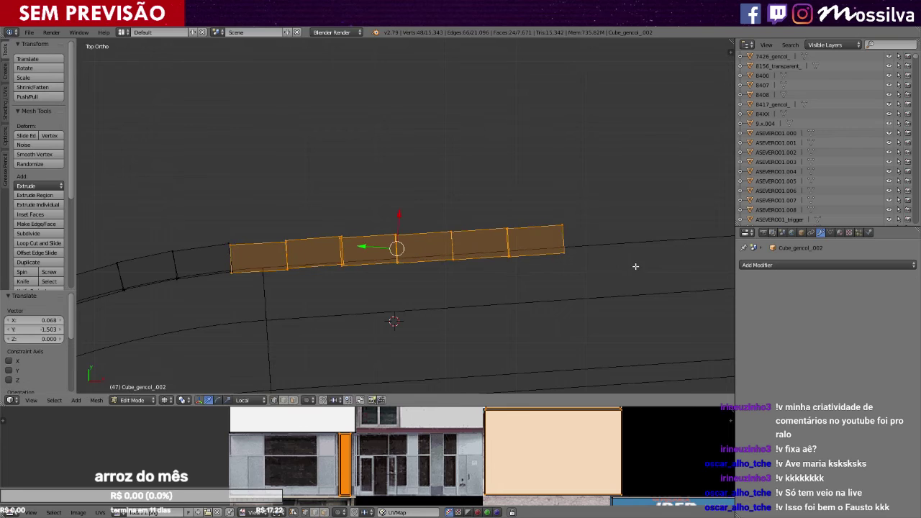
key(g)
click(635, 265)
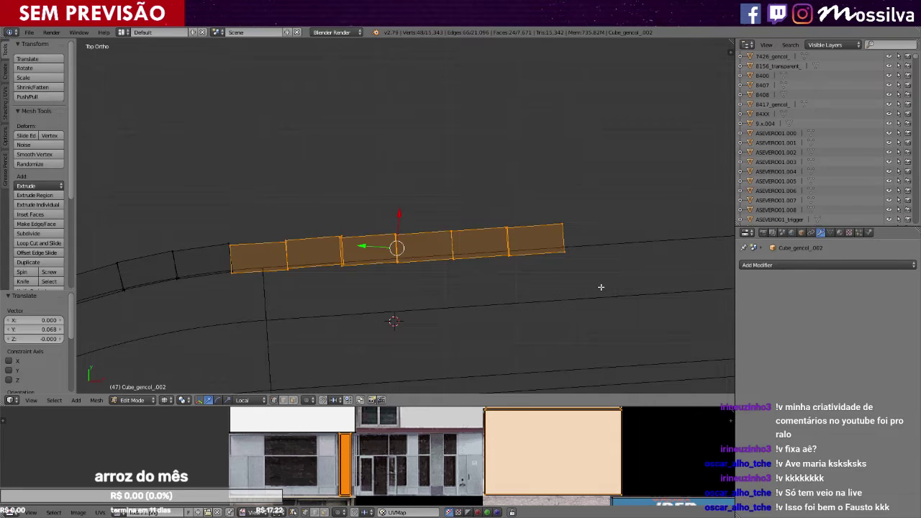
Inspect the curved wall row in perspective with textured shading, and return to the orthographic top wireframe view.
key(KP_Decimal)
key(KP_5)
scroll(601, 288, up, 3)
middle_drag(601, 290, 507, 205)
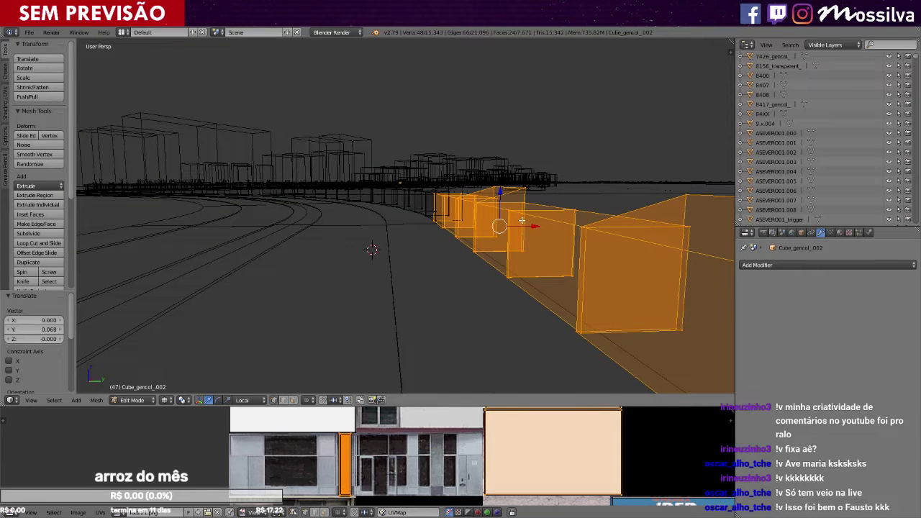
key(alt+z)
middle_drag(475, 221, 521, 253)
key(z)
key(KP_7)
key(KP_5)
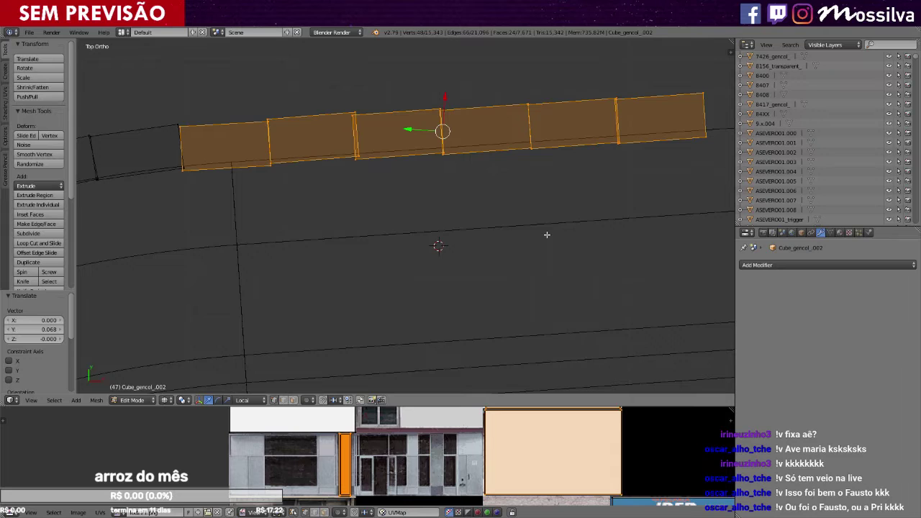
Clear the selection and select the lower wall segments of the straight run just past the tight road bend.
key(a)
scroll(543, 233, down, 5)
scroll(536, 233, up, 3)
scroll(532, 233, down, 5)
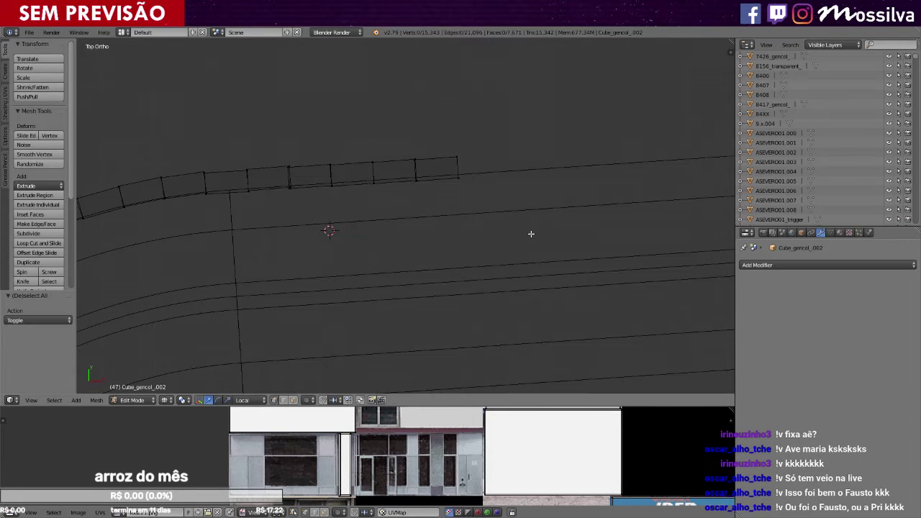
ctrl+scroll(507, 227, down, 16)
shift+scroll(507, 230, down, 9)
scroll(507, 230, down, 4)
scroll(506, 230, up, 5)
scroll(478, 237, up, 2)
key(c)
drag(323, 230, 398, 61)
right_click(398, 59)
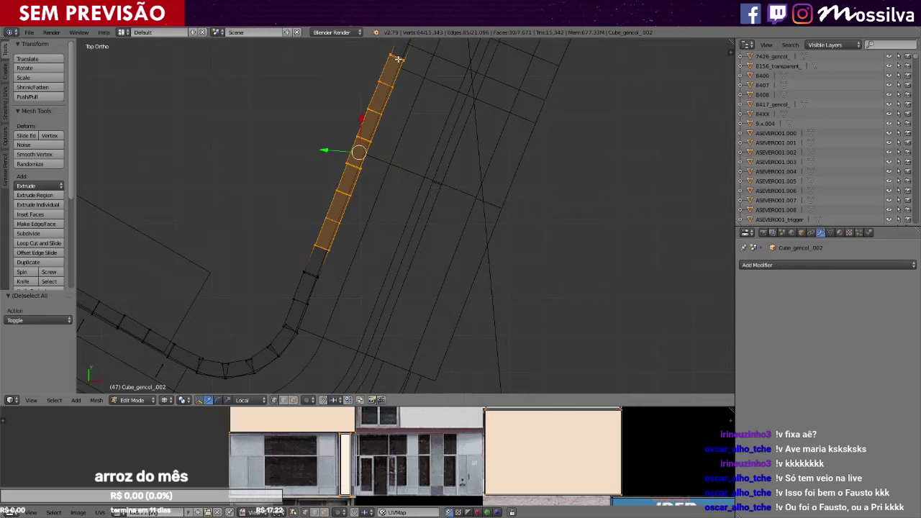
Add the upper segments of the straight run to the selection and include all linked geometry.
scroll(442, 183, down, 2)
shift+scroll(441, 182, up, 3)
key(c)
drag(405, 179, 413, 144)
right_click(415, 136)
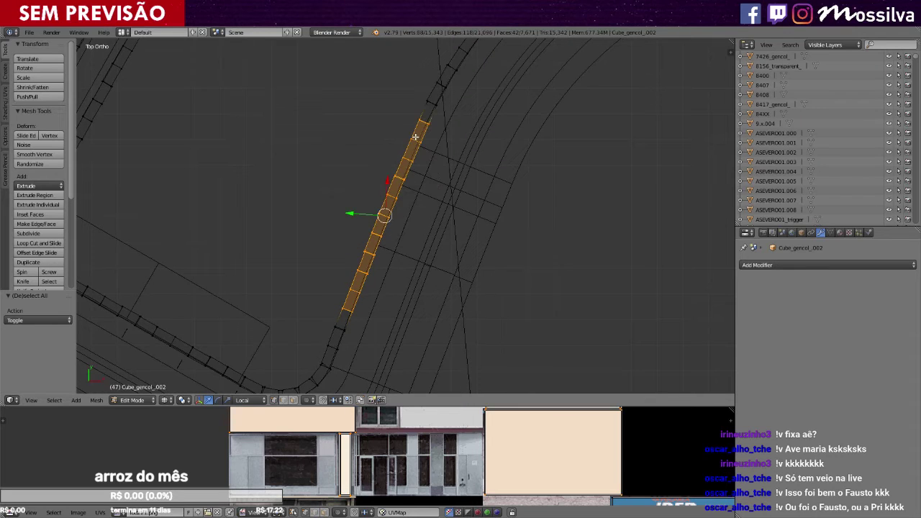
key(ctrl+l)
Duplicate the selected straight run about X 217.3, Y 131.7 away beside the upper road and rotate the copy by 64.4°.
scroll(411, 134, down, 2)
shift+middle_drag(616, 197, 389, 242)
scroll(398, 197, down, 3)
key(shift+d)
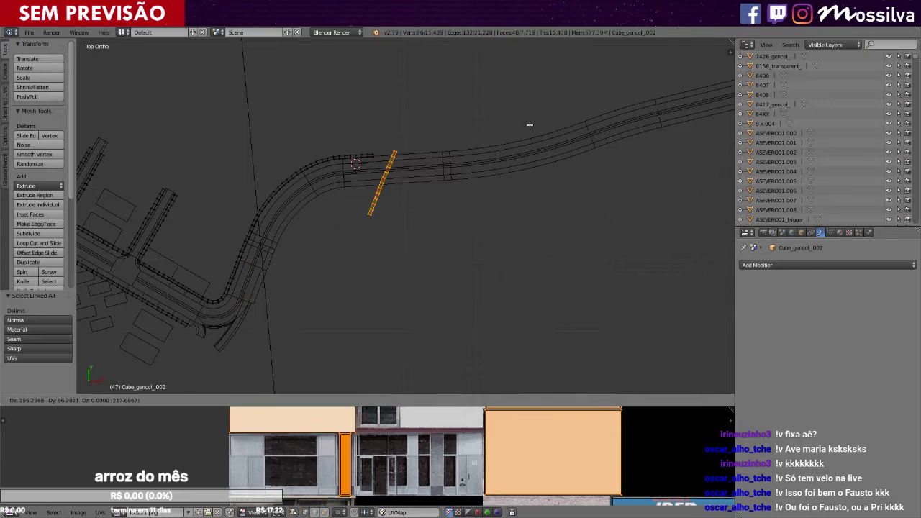
click(535, 112)
scroll(535, 112, up, 4)
key(r)
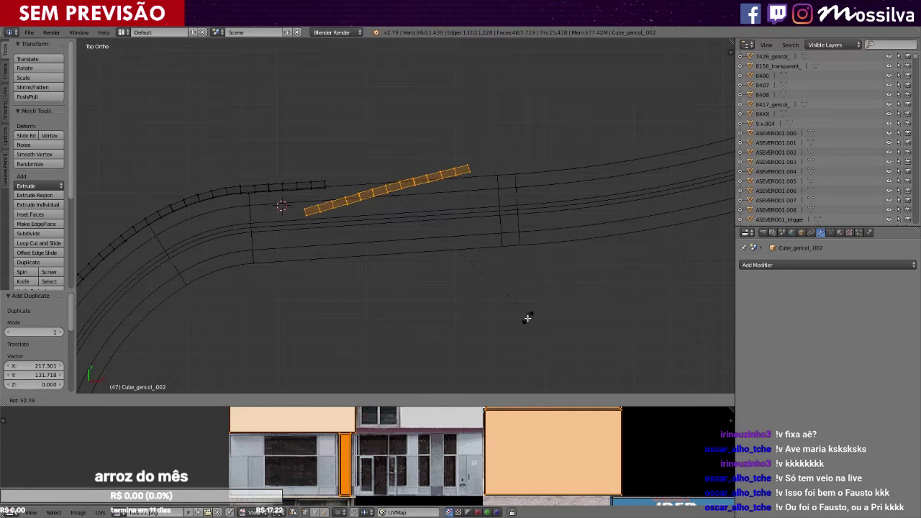
click(493, 332)
Move the duplicated run along the outer road edge so that it starts at the end of the curved wall row.
scroll(494, 331, up, 2)
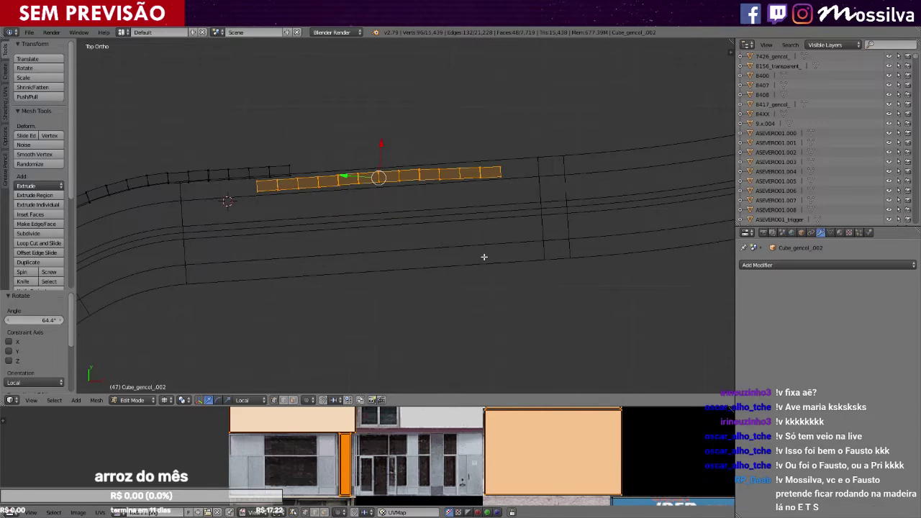
key(g)
click(524, 236)
scroll(525, 237, up, 5)
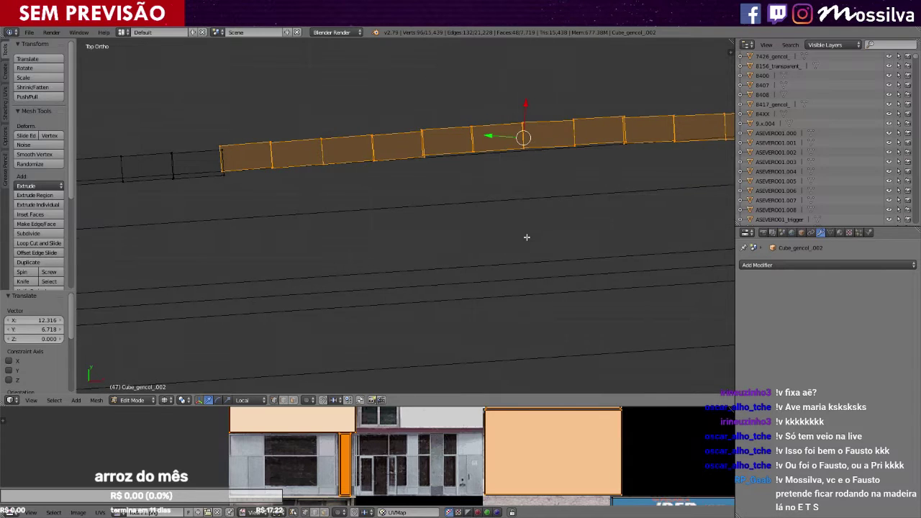
key(g)
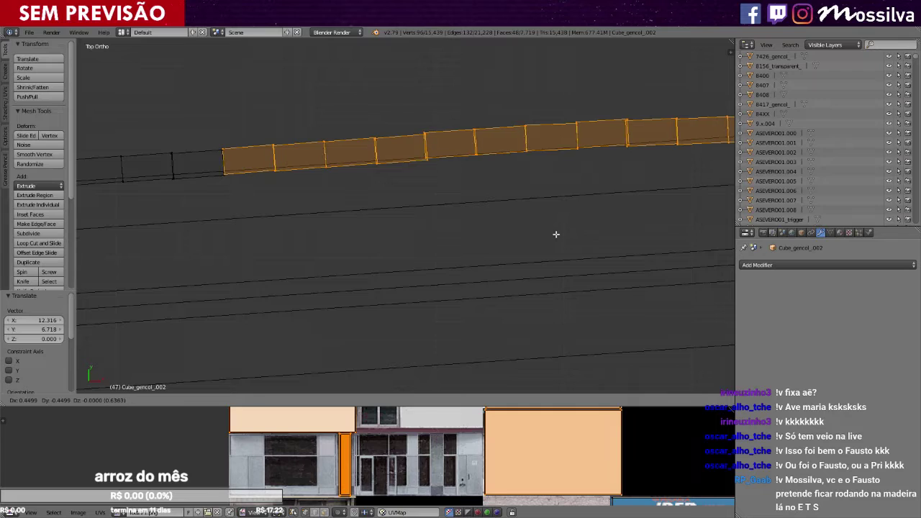
click(555, 234)
Deselect the copy's first six segments, rotate the remaining six by -0.874° and raise them about 0.062 in Y.
scroll(635, 259, down, 2)
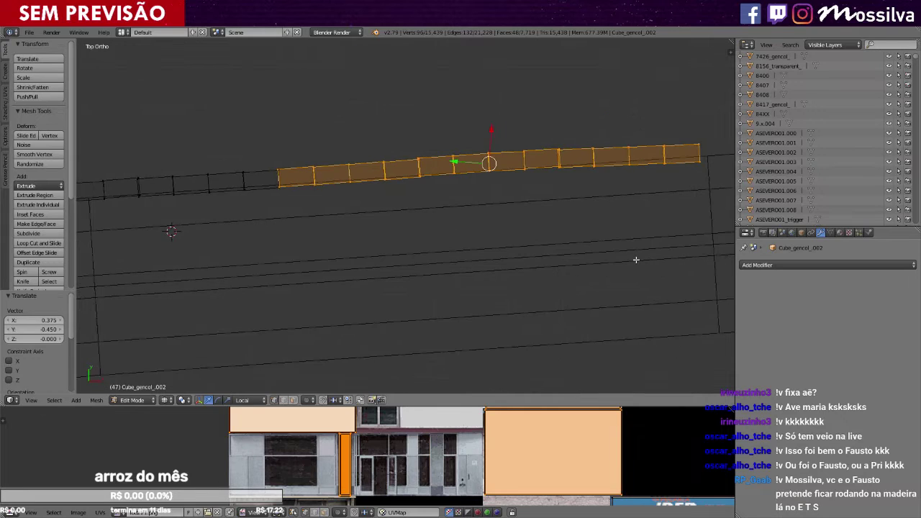
ctrl+scroll(635, 259, up, 2)
shift+scroll(635, 259, up, 2)
scroll(635, 259, up, 1)
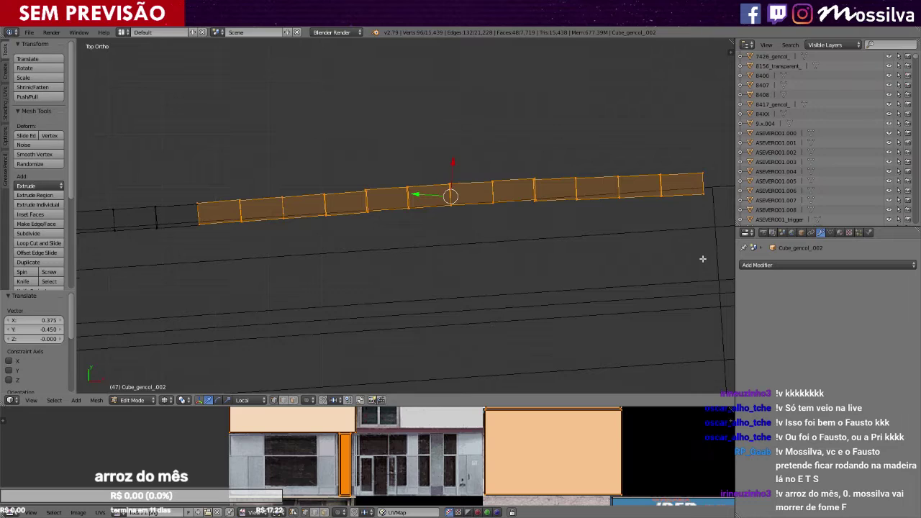
drag(147, 162, 441, 263)
key(ctrl+KP_Subtract)
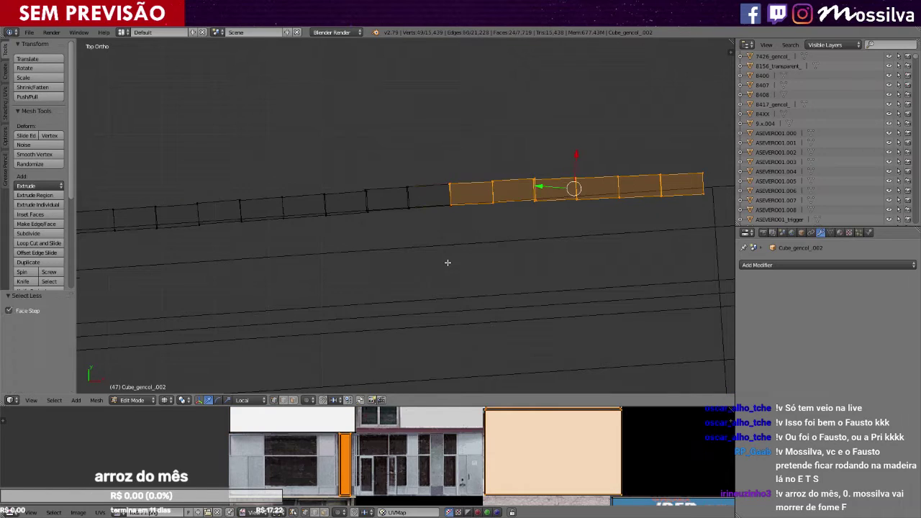
ctrl+scroll(448, 263, up, 6)
scroll(599, 254, up, 2)
key(r)
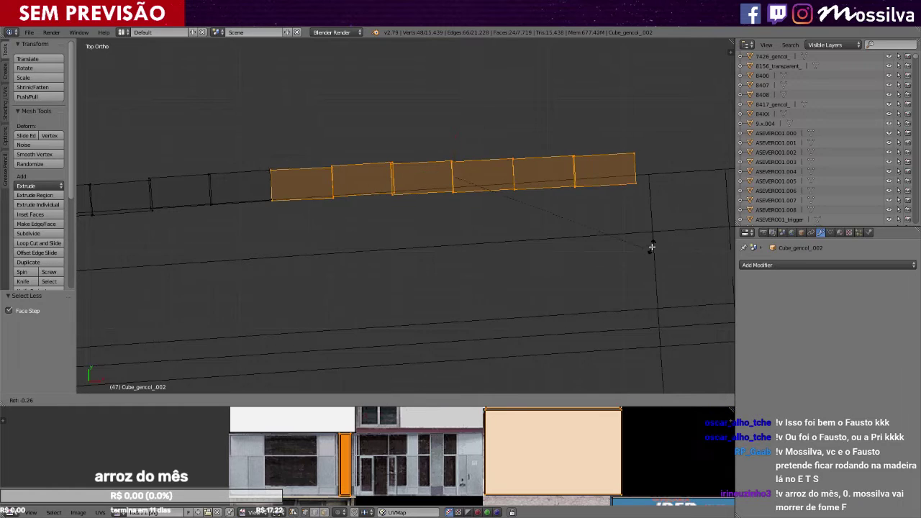
click(652, 248)
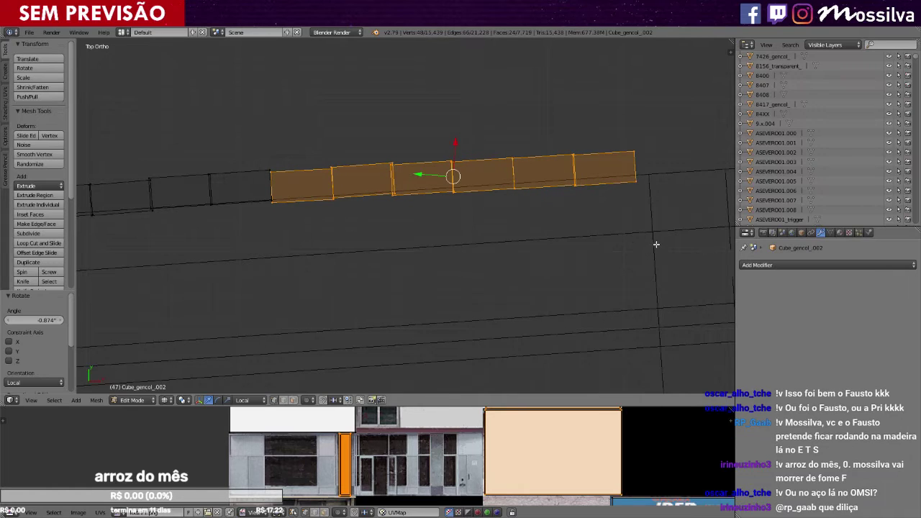
key(g)
click(658, 241)
Nudge the six selected segments by about -0.063 in X to close the joint with the preceding segment.
key(b)
drag(196, 126, 230, 189)
scroll(231, 207, up, 5)
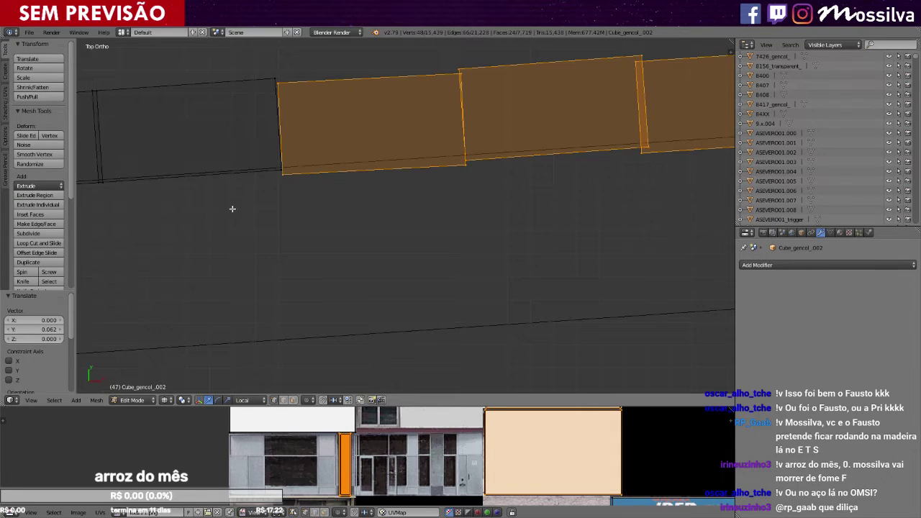
key(g)
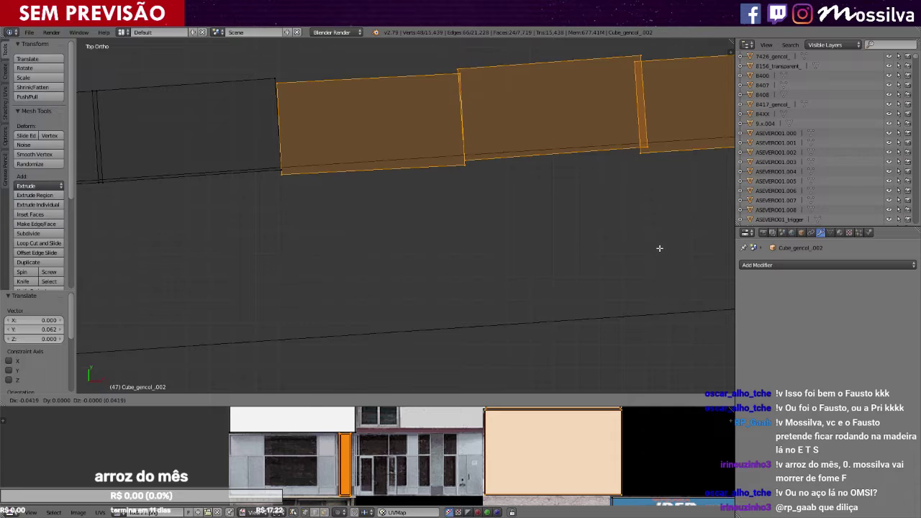
click(659, 248)
Duplicate the six segments by about X 47.319, Y 3.300 to continue the row, and rotate the copy slightly to follow the road.
scroll(307, 264, down, 7)
ctrl+scroll(308, 265, up, 11)
key(shift+d)
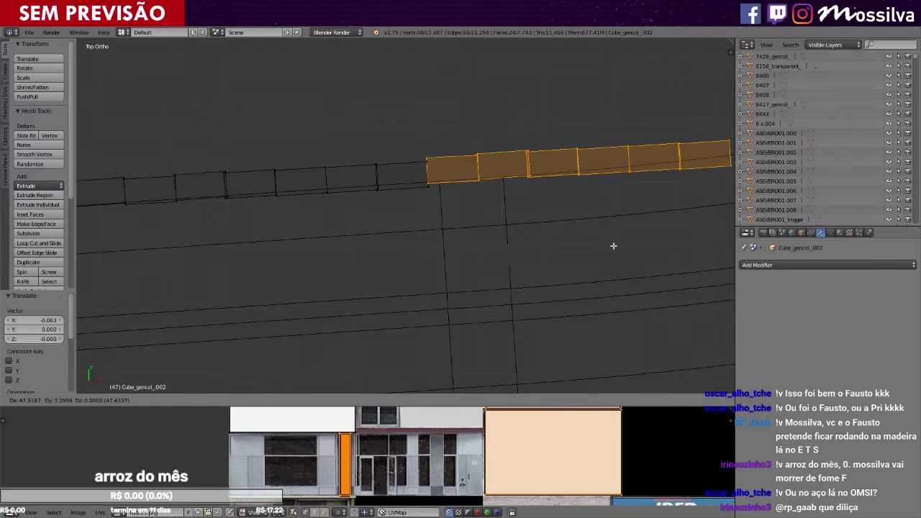
click(613, 246)
ctrl+scroll(559, 248, down, 3)
key(r)
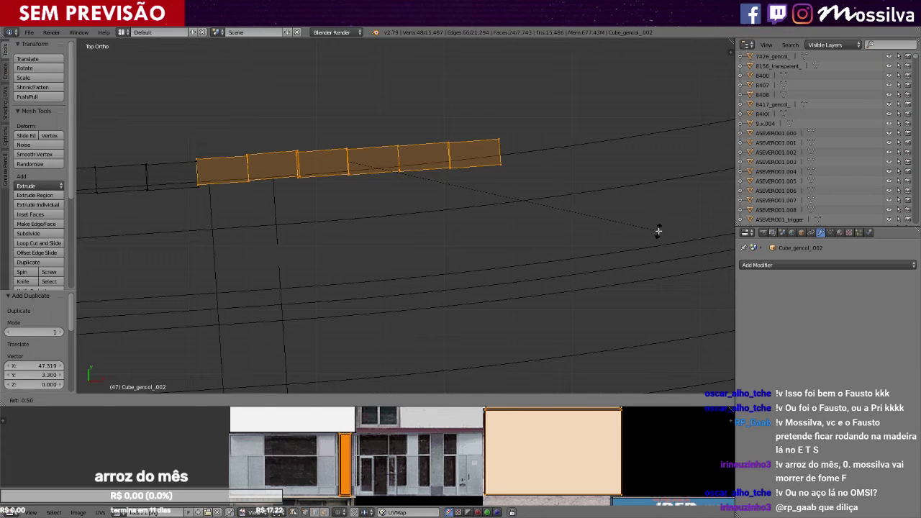
click(658, 233)
Deselect the copy's first three segments, rotate the last three by -1.29° and move them about X 0.052, Y 0.729.
key(b)
middle_drag(154, 138, 326, 236)
key(ctrl+KP_Subtract)
ctrl+scroll(345, 227, down, 3)
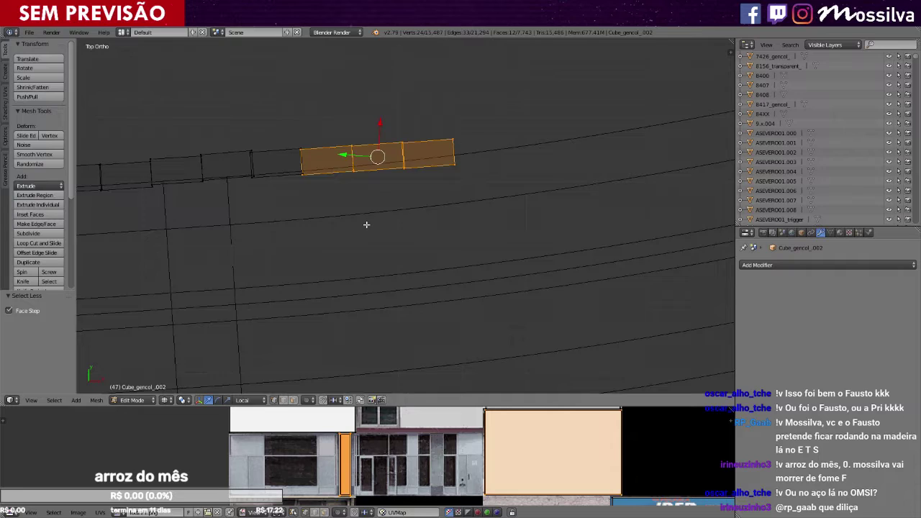
shift+scroll(367, 218, up, 3)
key(r)
click(633, 268)
scroll(630, 277, up, 2)
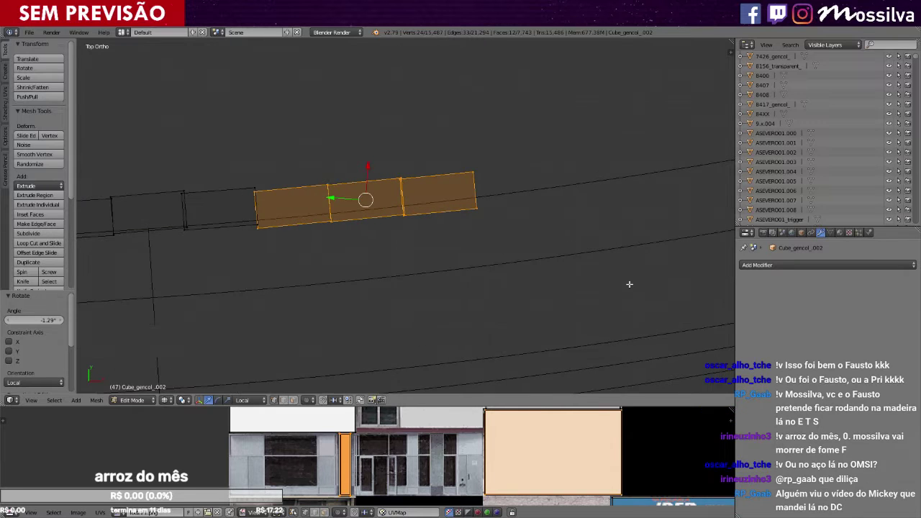
key(g)
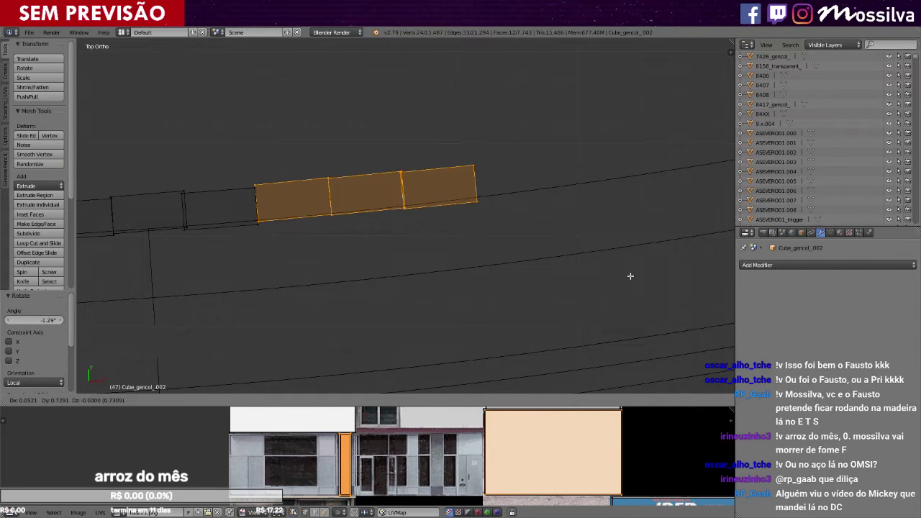
click(631, 276)
Duplicate the three selected end segments by X 23.591, Y 2.343 to continue the wall along the road edge.
shift+middle_drag(415, 314, 370, 314)
key(shift+d)
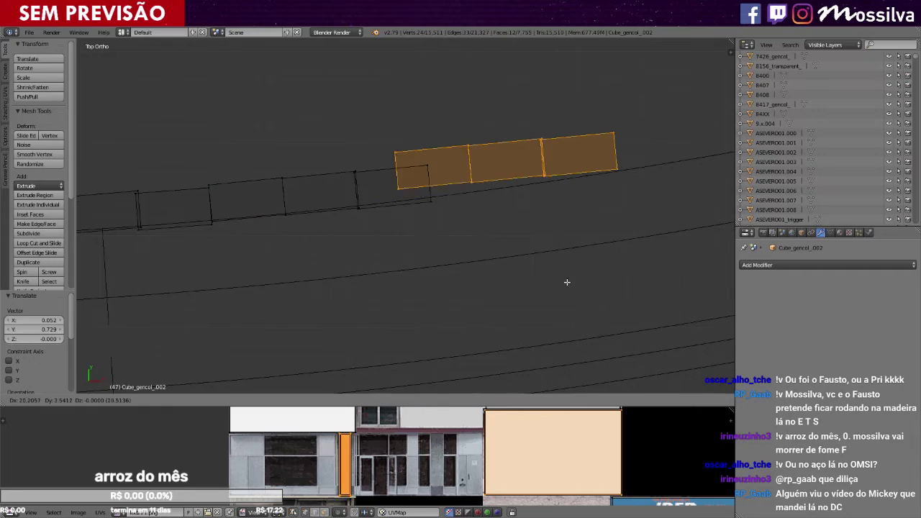
click(588, 293)
shift+middle_drag(604, 294, 512, 355)
Rotate the three duplicated segments by -2.22°, move them X -0.052, Y 0.469 to meet the row, and clear the selection.
key(r)
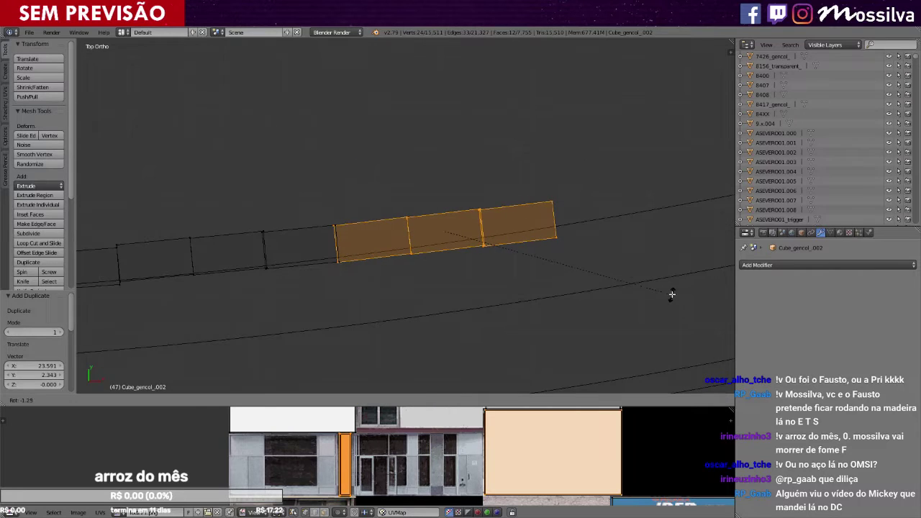
click(672, 290)
key(g)
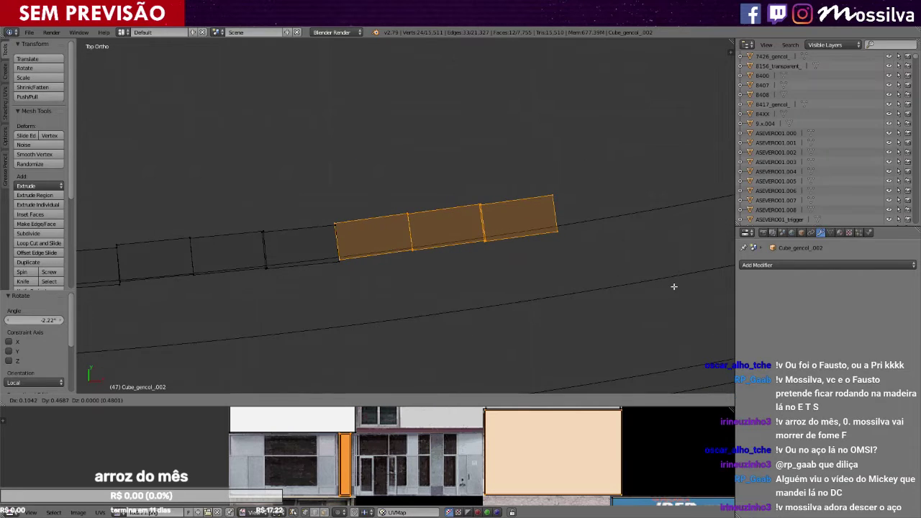
click(672, 286)
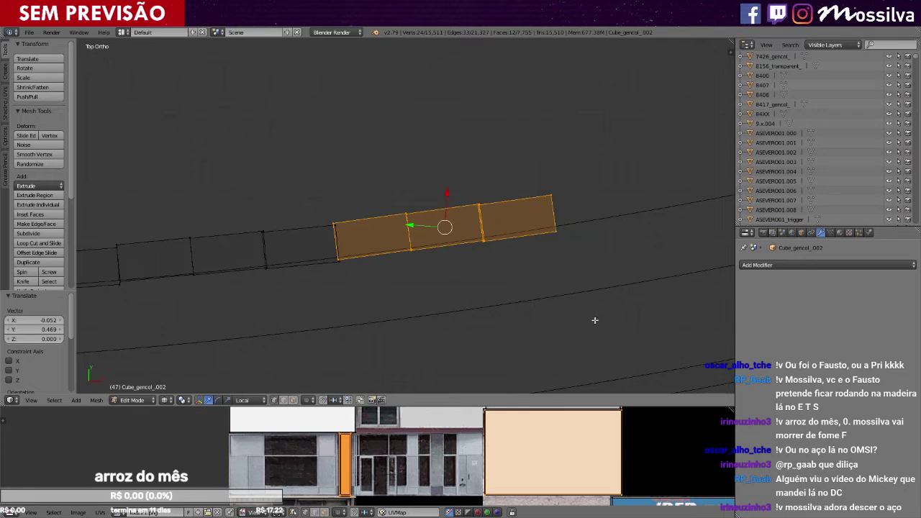
key(a)
Select the entire linked straight wall row just before the first road bend and duplicate it by X 500.796, Y 198.580 near the wall's far end.
scroll(527, 320, down, 3)
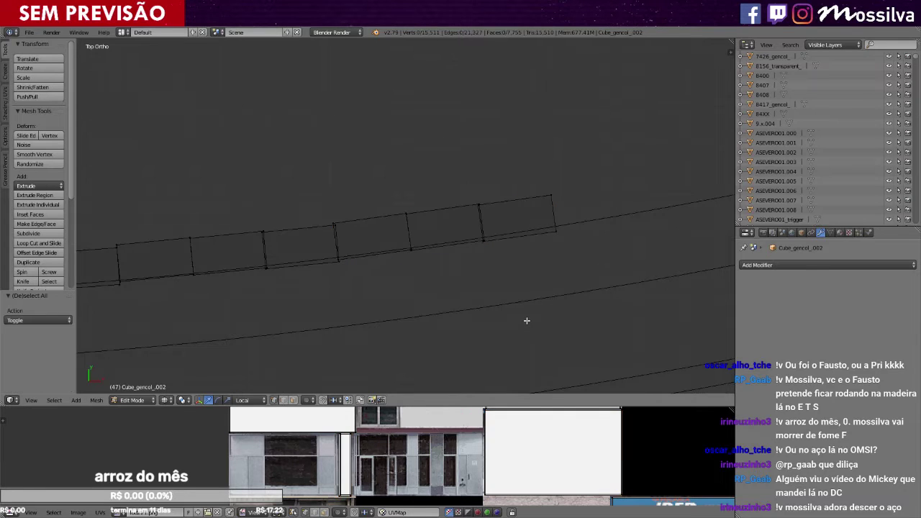
scroll(527, 319, down, 5)
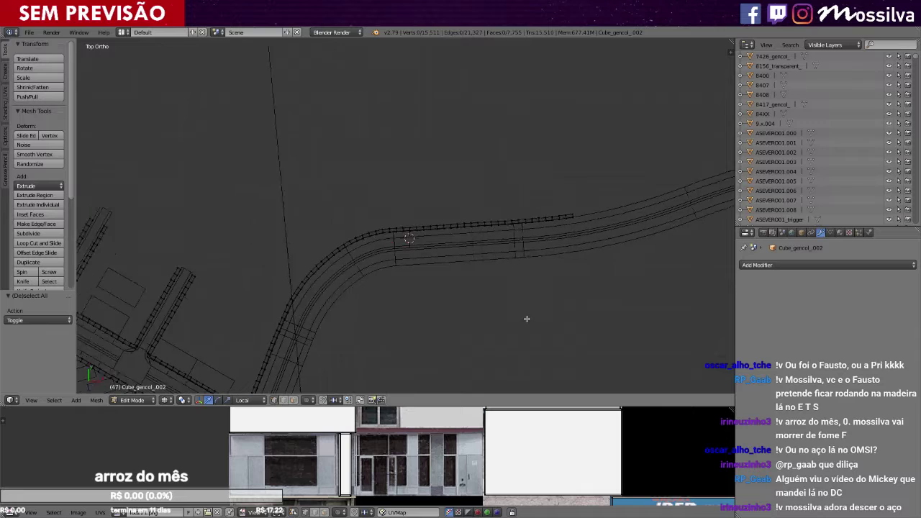
scroll(527, 319, up, 5)
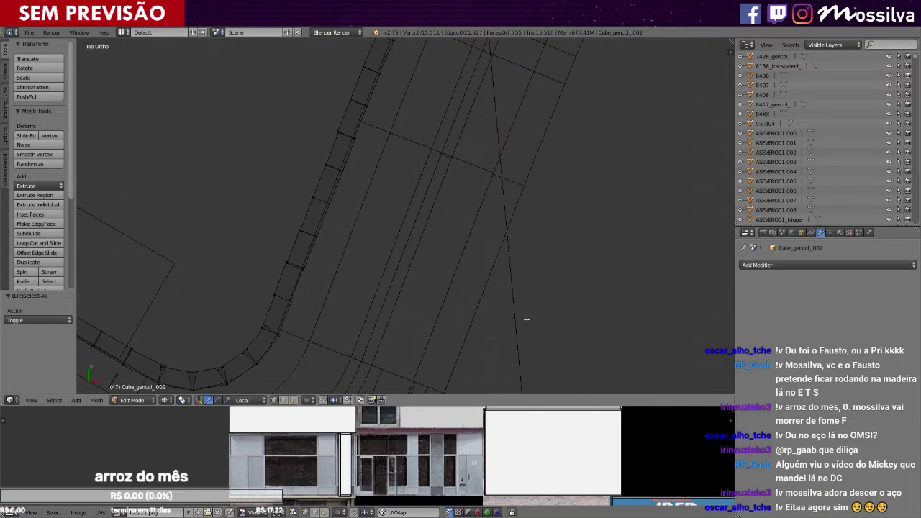
key(c)
scroll(416, 235, down, 2)
right_click(419, 236)
scroll(461, 245, down, 3)
shift+middle_drag(357, 247, 465, 246)
key(c)
drag(213, 191, 355, 271)
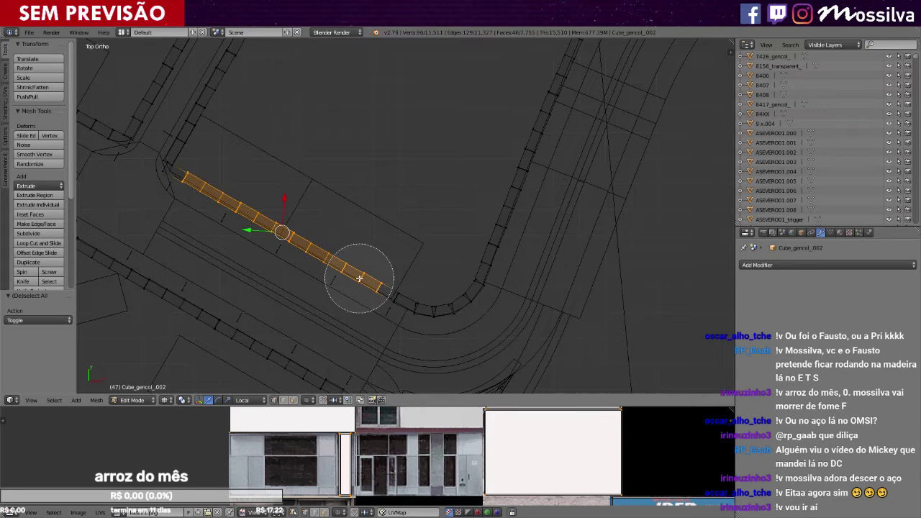
key(Escape)
key(ctrl+l)
scroll(355, 270, down, 5)
ctrl+scroll(354, 308, right, 5)
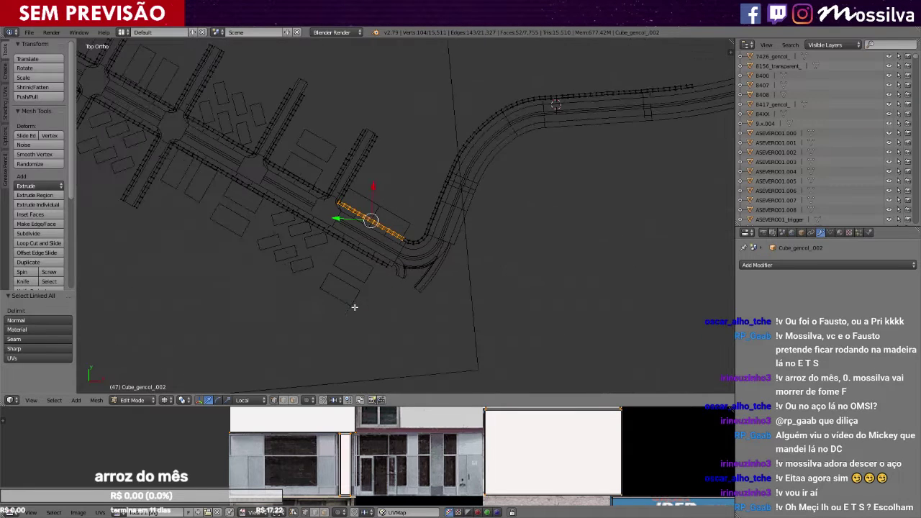
key(g)
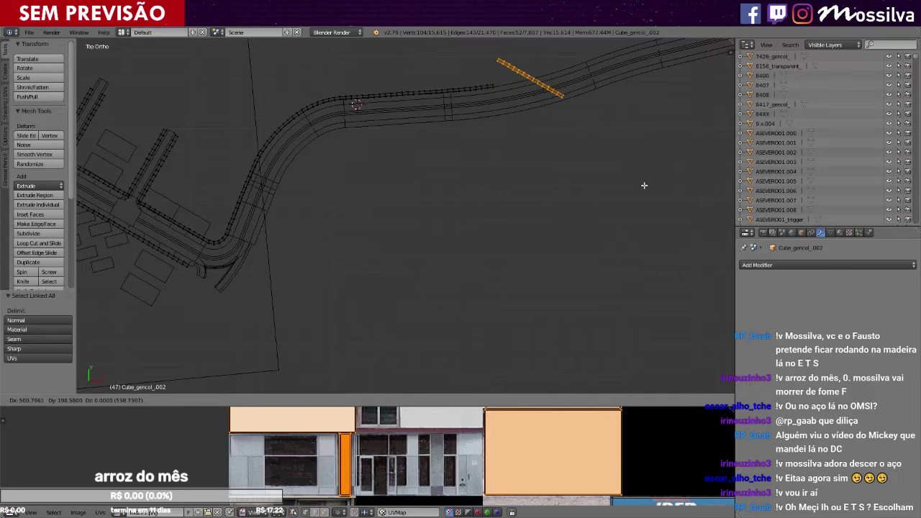
click(644, 186)
Rotate the duplicated row by -38.1° and a further -2.26° to align it with the road edge.
ctrl+scroll(582, 208, right, 4)
shift+scroll(581, 209, up, 5)
key(r)
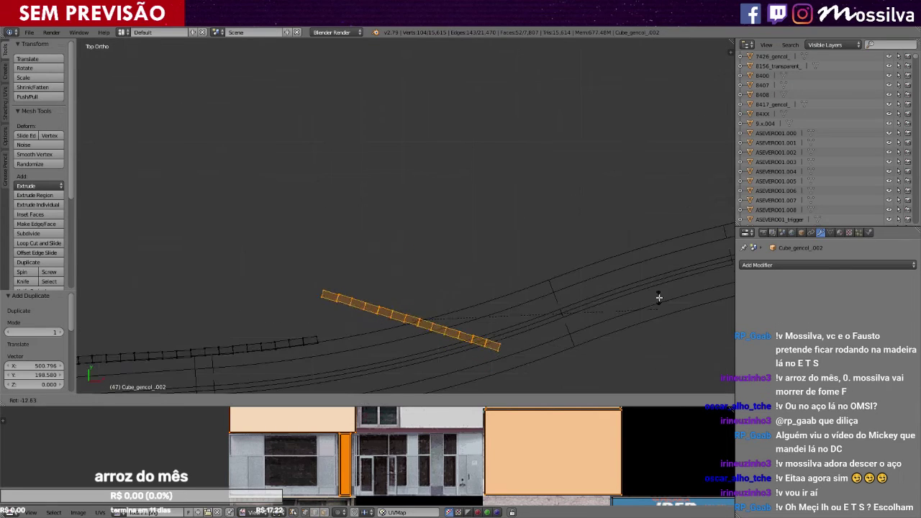
click(619, 208)
shift+scroll(605, 261, up, 1)
shift+scroll(606, 260, down, 4)
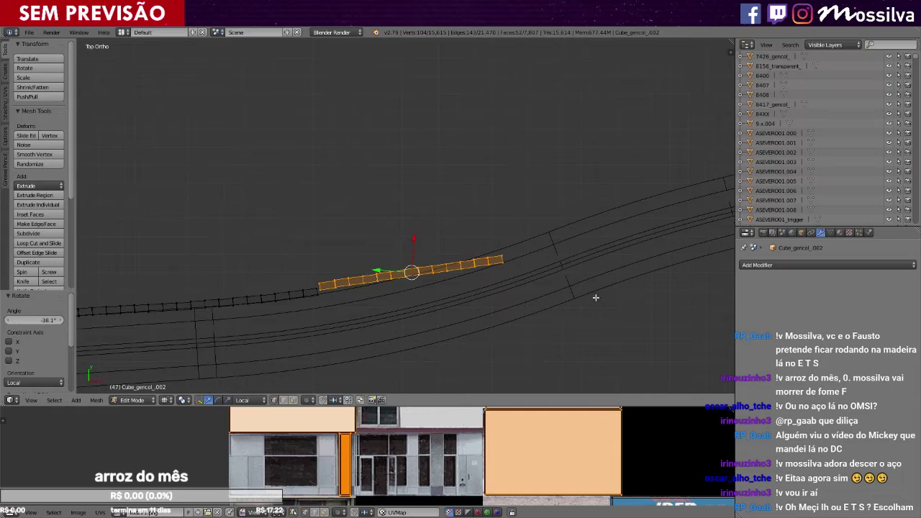
scroll(596, 295, up, 2)
key(r)
click(636, 294)
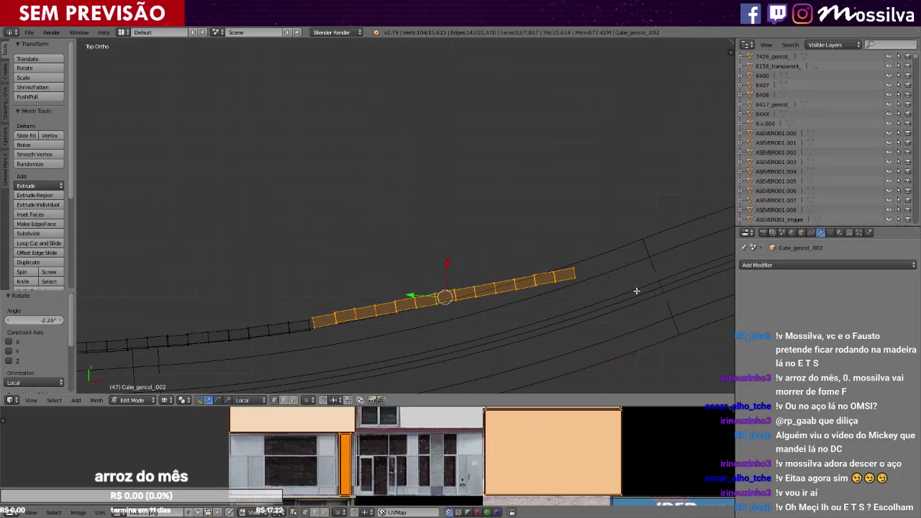
Move the duplicated row slightly so its first segment meets the end of the existing wall.
scroll(638, 292, up, 5)
shift+scroll(647, 282, down, 3)
key(g)
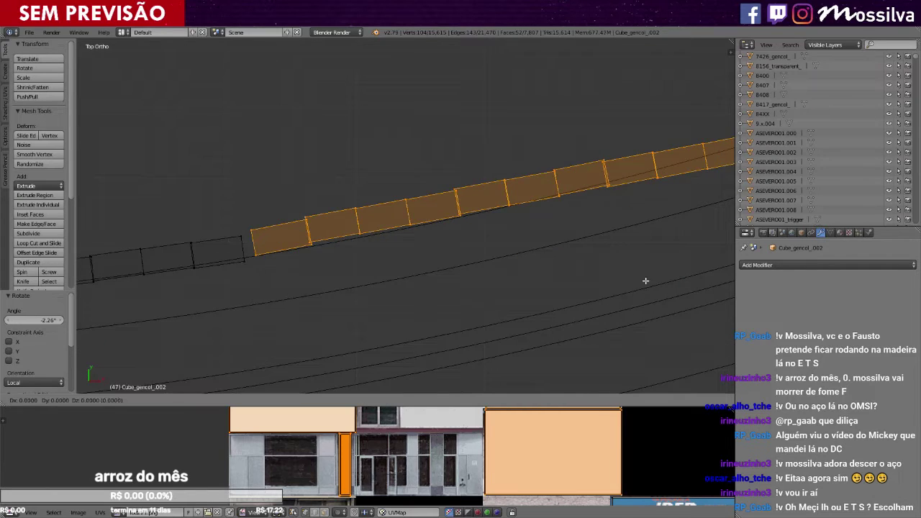
click(638, 282)
Deselect the copy's first segment and rotate the remaining twelve segments by -0.629°.
key(b)
middle_drag(202, 217, 262, 289)
key(ctrl+KP_Subtract)
key(r)
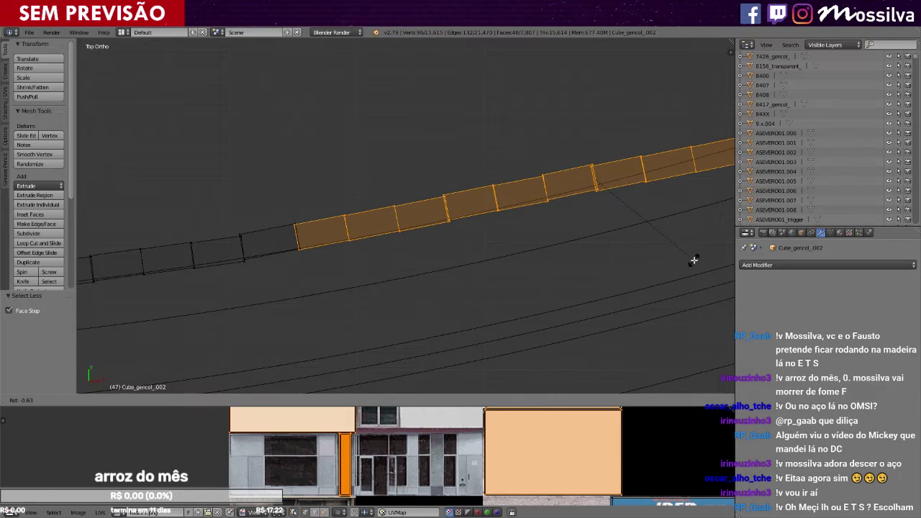
click(693, 261)
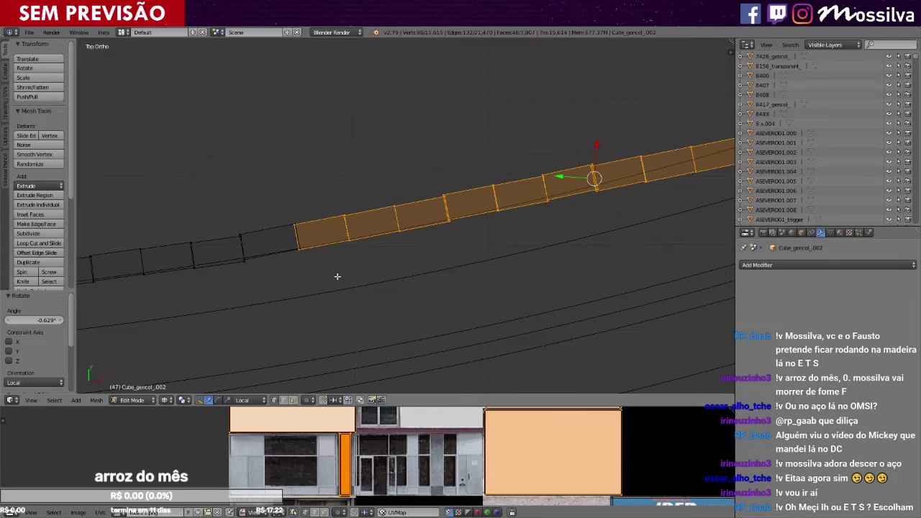
Deselect the copy's next four segments and rotate the remaining eight slightly to follow the road curve.
key(ctrl+KP_Subtract)
key(b)
drag(291, 278, 466, 174)
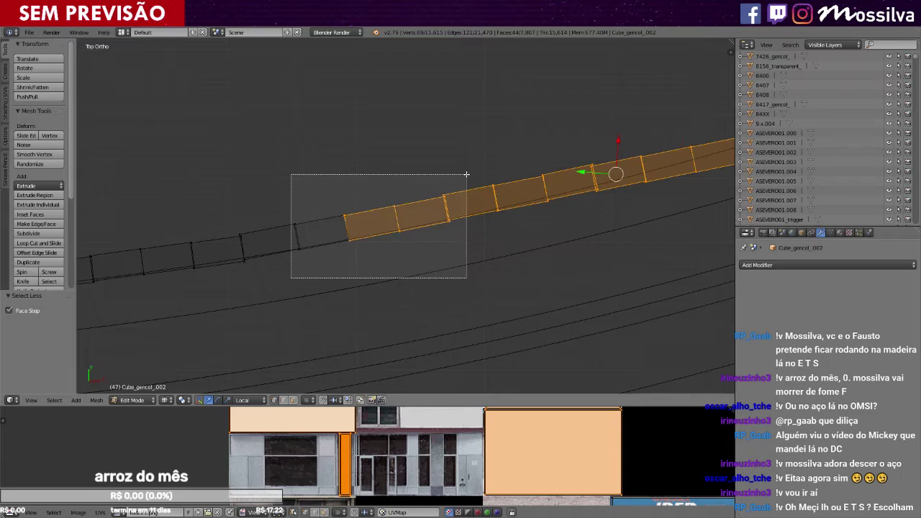
middle_drag(467, 175, 467, 174)
scroll(467, 174, down, 3)
ctrl+scroll(466, 185, up, 6)
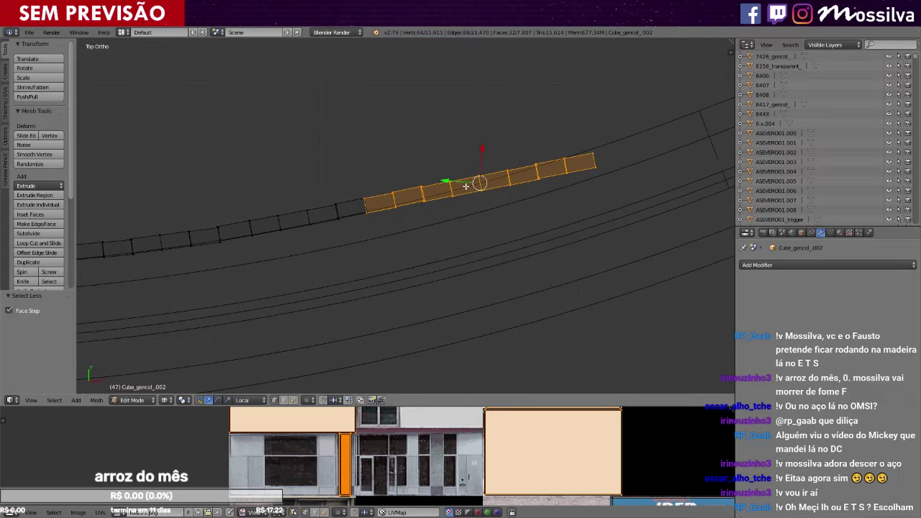
shift+scroll(468, 191, up, 4)
scroll(490, 209, up, 2)
ctrl+scroll(555, 238, up, 4)
shift+scroll(612, 222, down, 4)
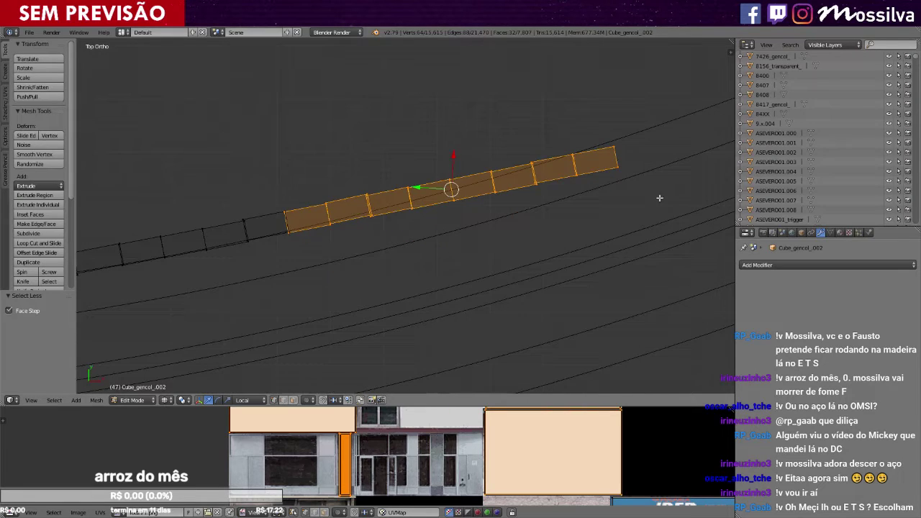
key(r)
click(657, 203)
Fine-tune the eight segments' rotation by 0.104° and move them about X -0.06, Y 1.1 to close the joint.
scroll(658, 203, up, 1)
key(r)
click(687, 208)
key(g)
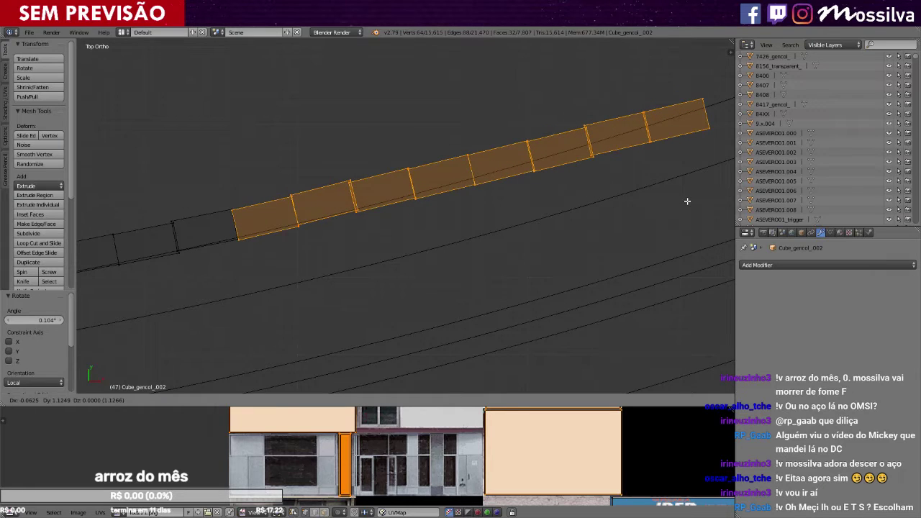
click(687, 200)
Deselect the next three segments, rotate the last five by -2.52°, move them about 1.0 in Y, and clear the selection.
key(b)
middle_drag(181, 185, 375, 268)
key(ctrl+KP_Subtract)
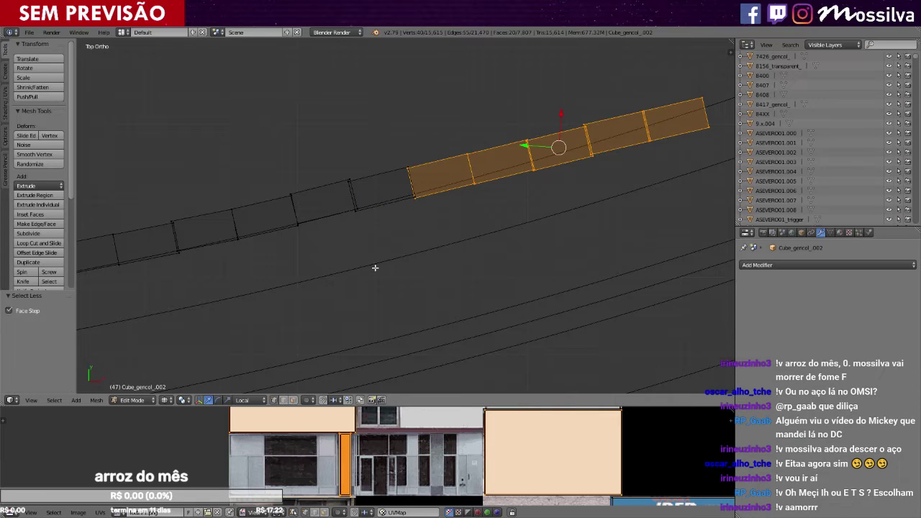
scroll(375, 267, up, 2)
key(r)
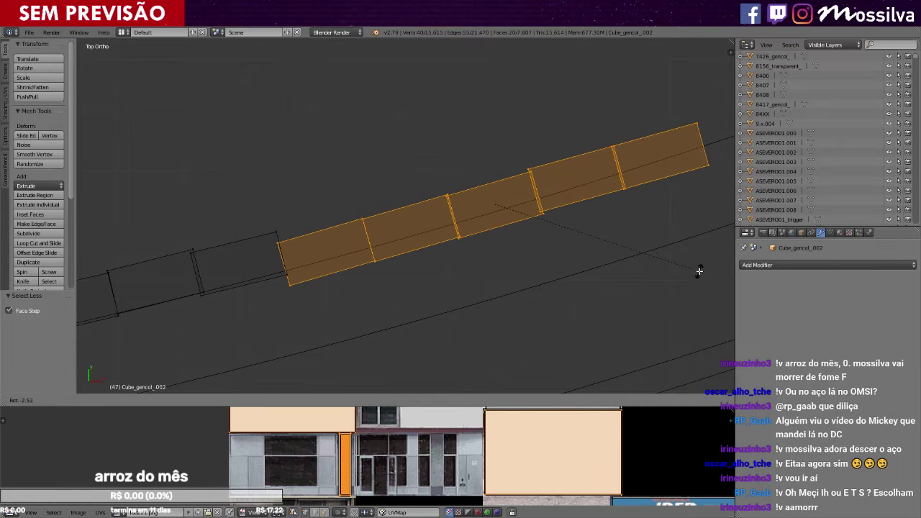
click(699, 271)
key(g)
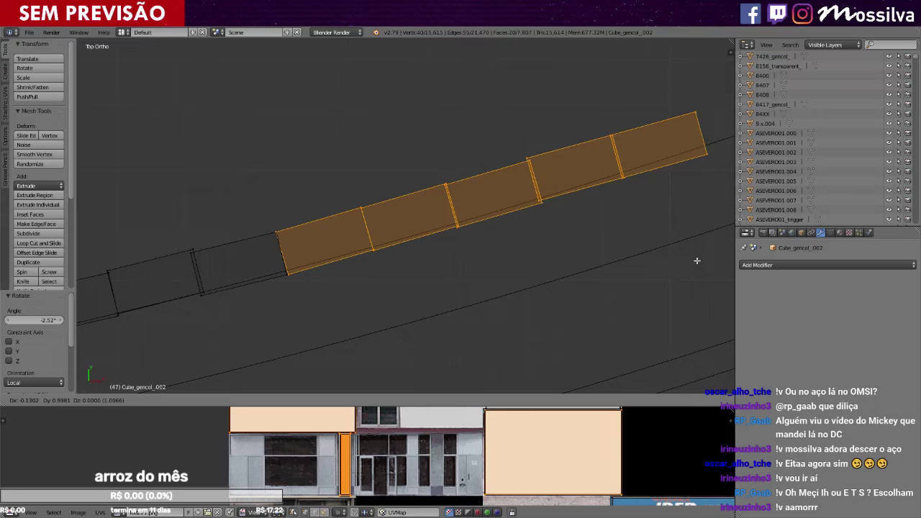
click(696, 261)
key(a)
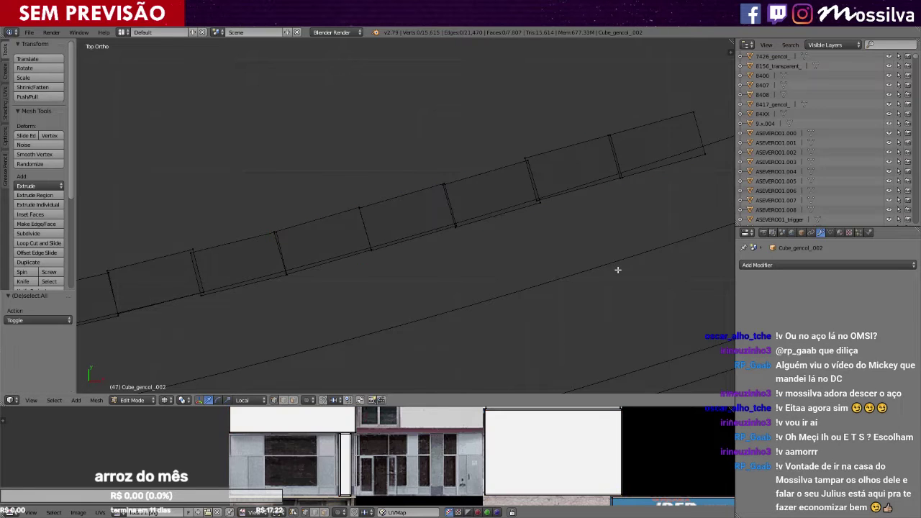
Select the wall's last segment, rotate it by -2.33°, and move it about 0.36 in Y onto the road edge.
scroll(603, 280, down, 6)
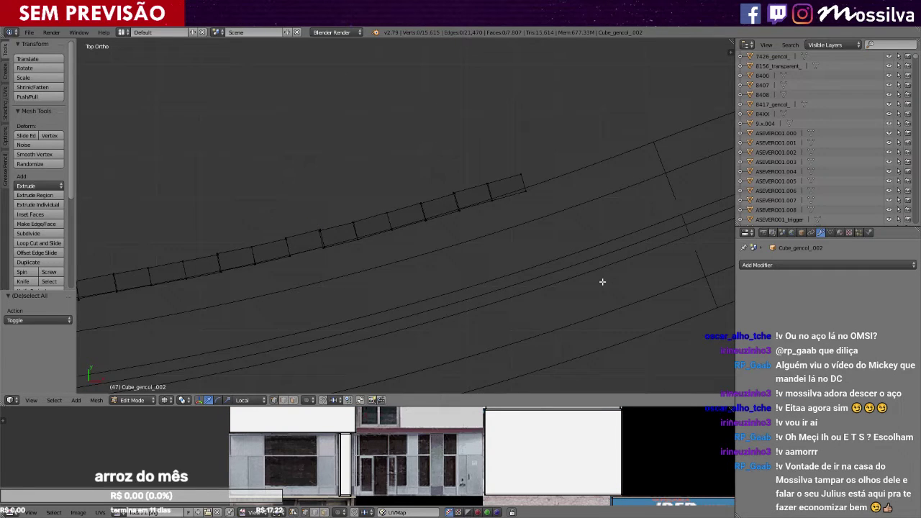
scroll(596, 285, up, 5)
scroll(594, 284, up, 4)
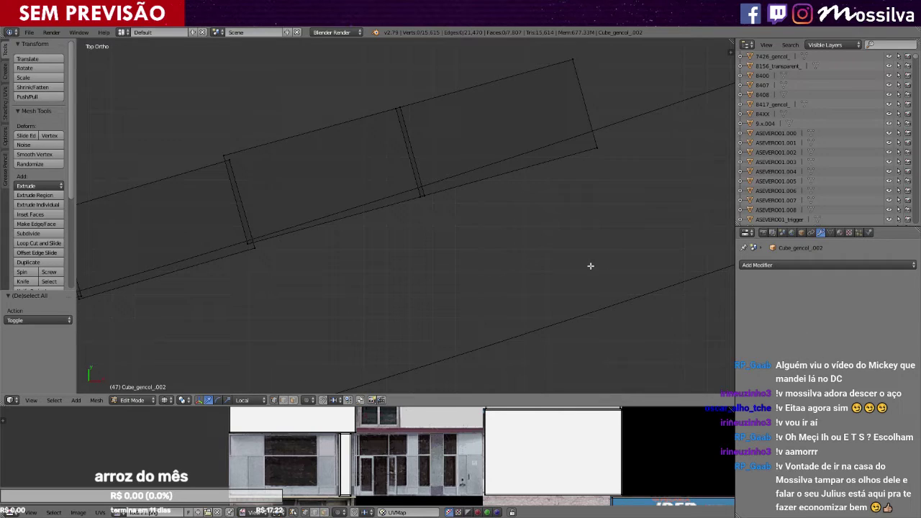
right_click(600, 181)
key(ctrl+l)
key(r)
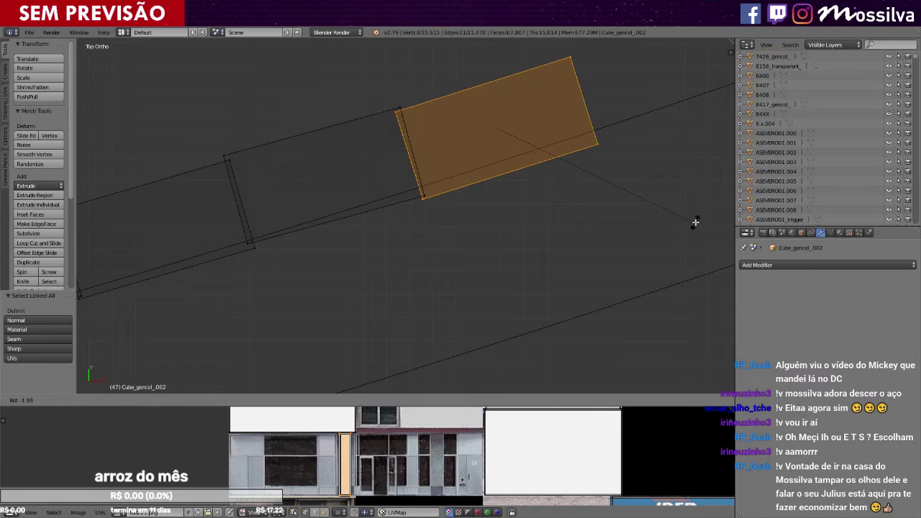
click(695, 220)
key(g)
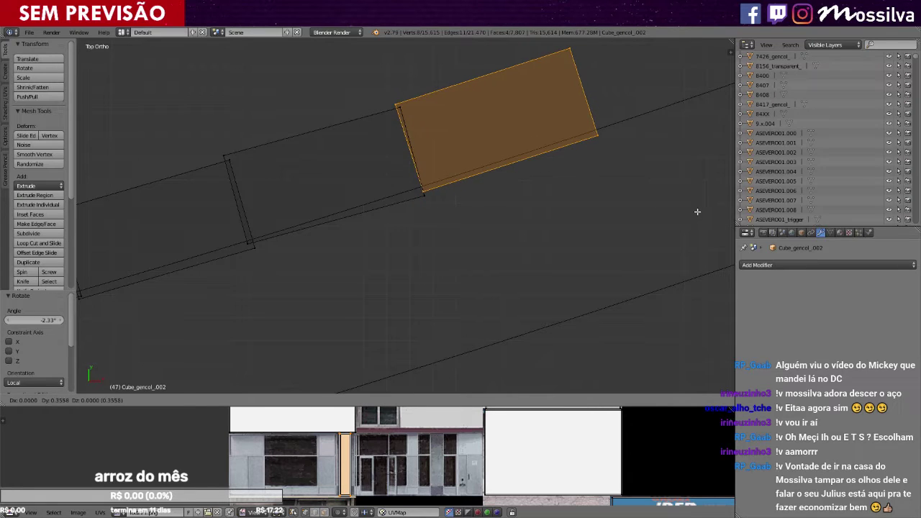
click(699, 210)
key(a)
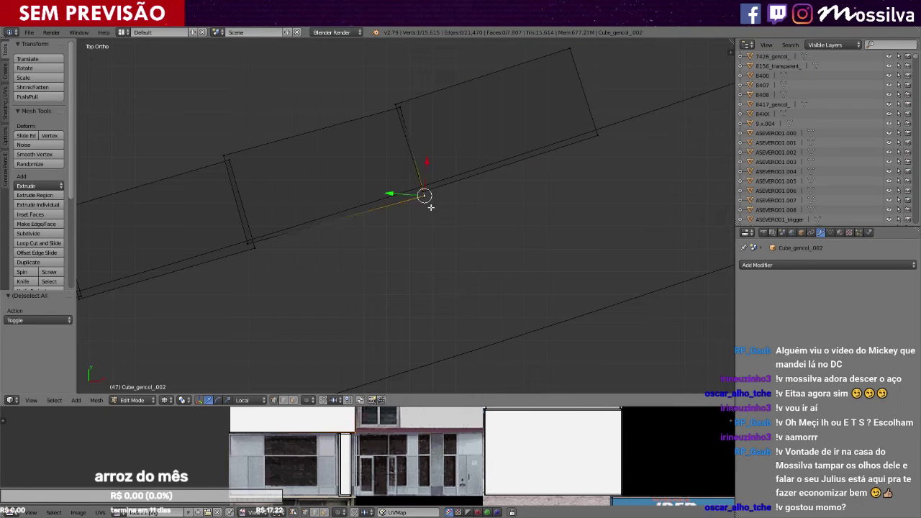
Select the second-to-last segment, rotate it by -3.32°, move it about -0.19 in Y, and clear the selection.
key(ctrl+l)
key(r)
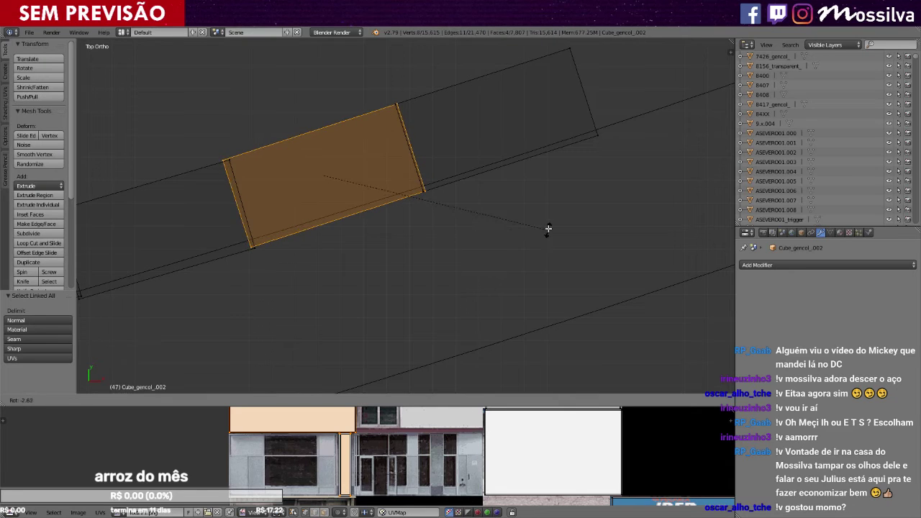
click(548, 228)
key(g)
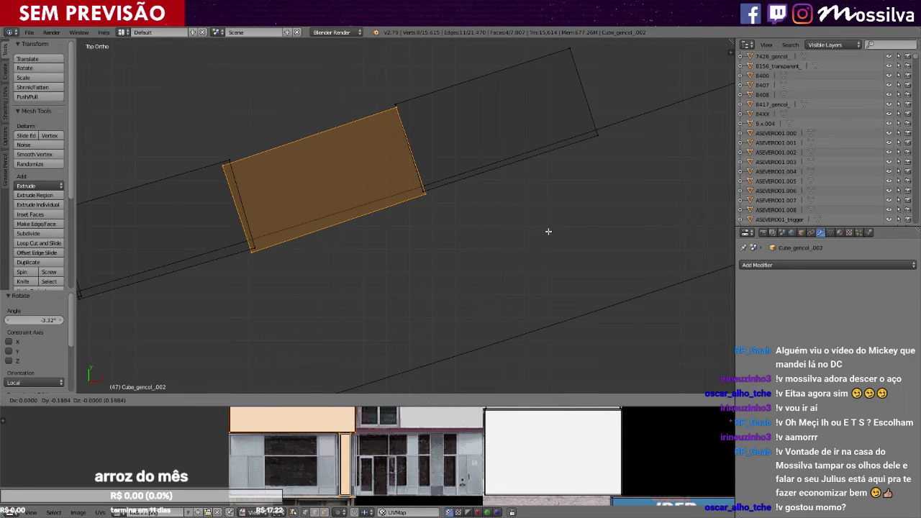
click(549, 231)
key(a)
Select the thirteen linked wall segments in the straight row beside the corner.
scroll(504, 249, down, 8)
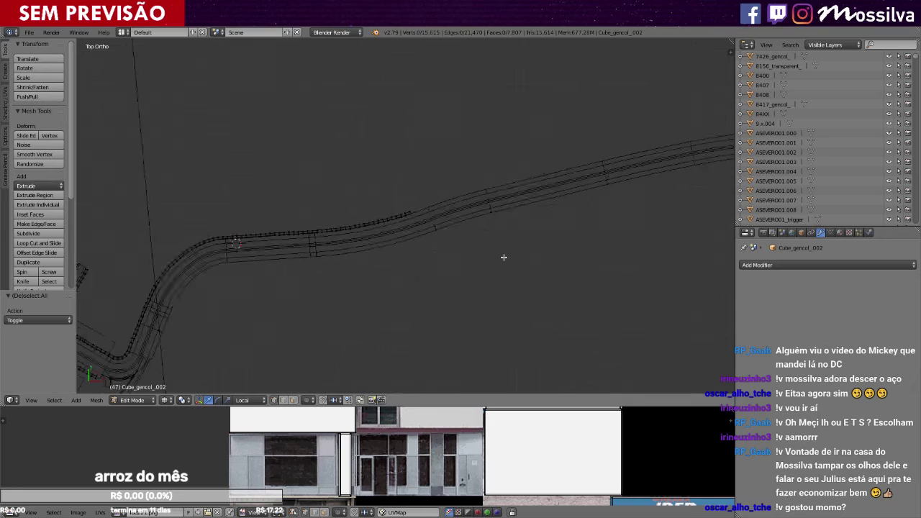
scroll(504, 261, up, 8)
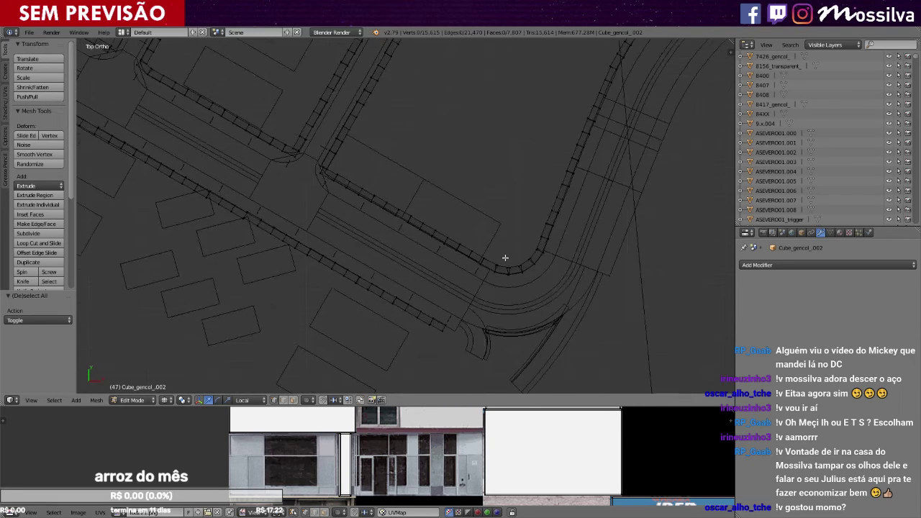
key(c)
mouse_move(304, 161)
mouse_down()
mouse_move(374, 242)
mouse_move(496, 270)
mouse_up()
right_click(503, 269)
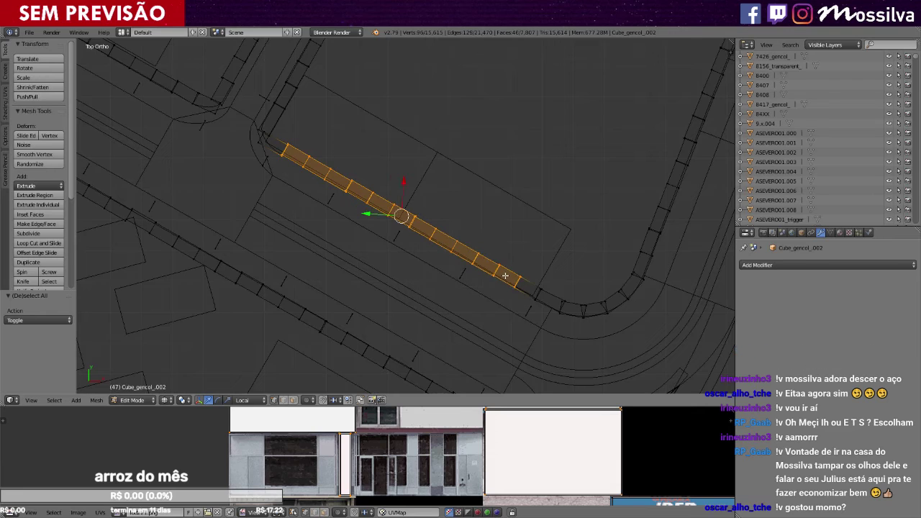
key(ctrl+l)
Duplicate the selected row and move the copy X 578.982, Y 221.610 to the far end of the wall.
scroll(482, 282, down, 5)
scroll(482, 282, down, 4)
shift+middle_drag(482, 282, 290, 290)
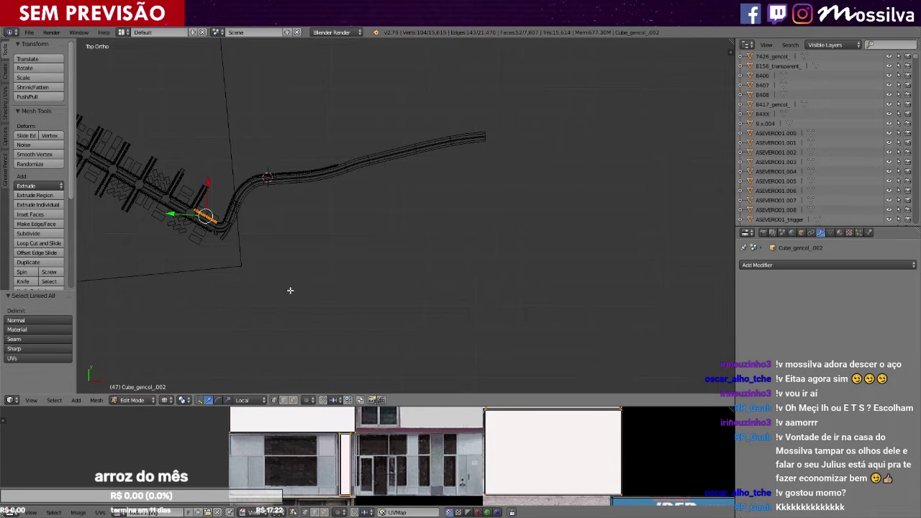
key(shift+d)
click(429, 237)
Rotate the duplicated row by about -44° to align it with the road's outer edge.
shift+middle_drag(429, 168, 429, 251)
scroll(428, 251, up, 5)
scroll(428, 251, up, 2)
shift+middle_drag(310, 340, 432, 245)
scroll(425, 310, up, 4)
shift+middle_drag(315, 379, 425, 311)
key(r)
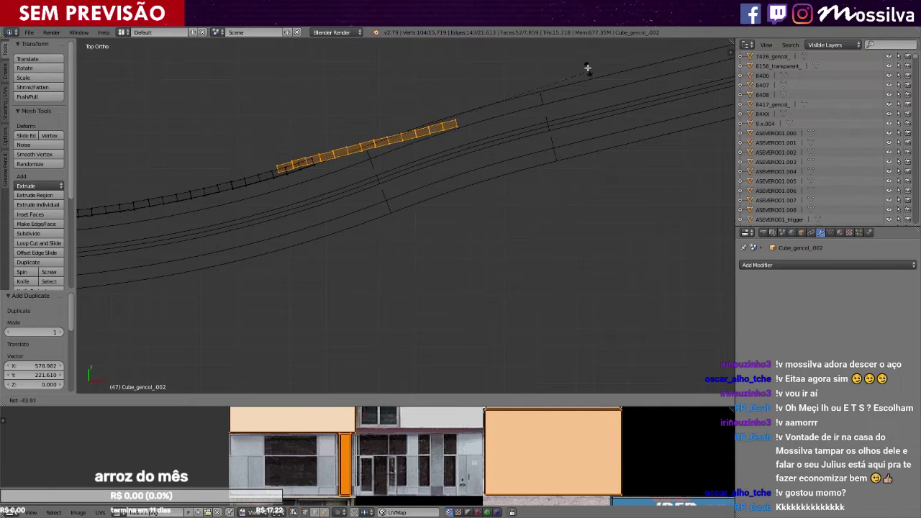
click(573, 63)
Rotate the duplicated row by another -1.16° and move it about X 17.4, Y 7.3 against the existing wall's end.
scroll(526, 133, up, 2)
shift+middle_drag(525, 134, 525, 191)
key(r)
click(615, 193)
key(g)
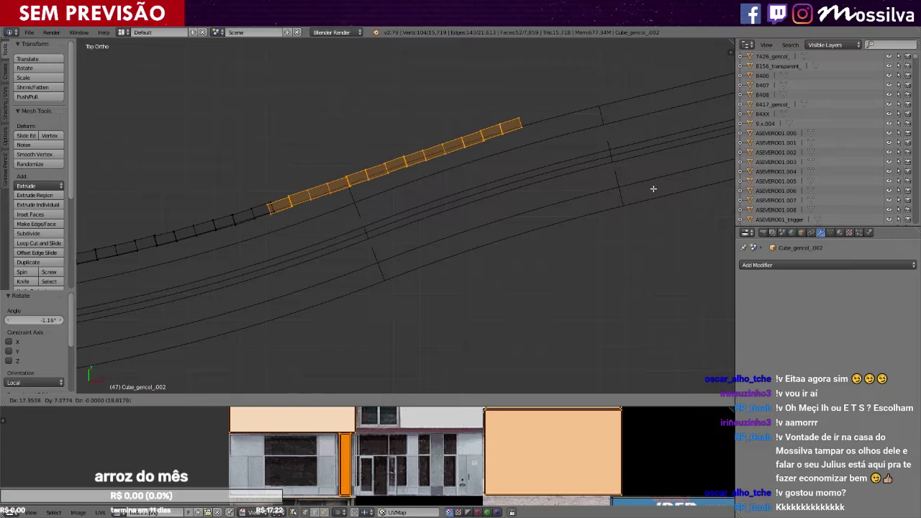
click(655, 187)
key(r)
click(662, 196)
scroll(652, 205, up, 4)
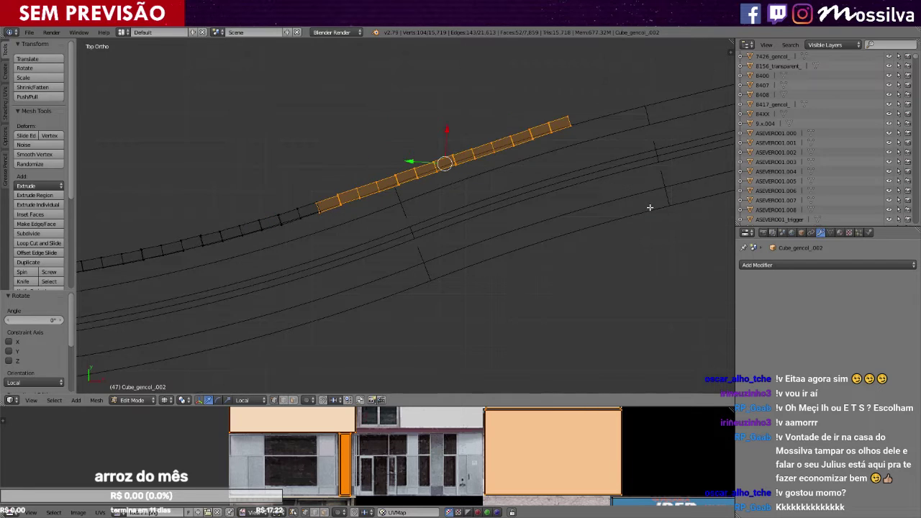
Fine-tune the row by rotating it -0.0619°, moving it X 0.225, Y 0.075, and rotating it about -0.33°.
key(r)
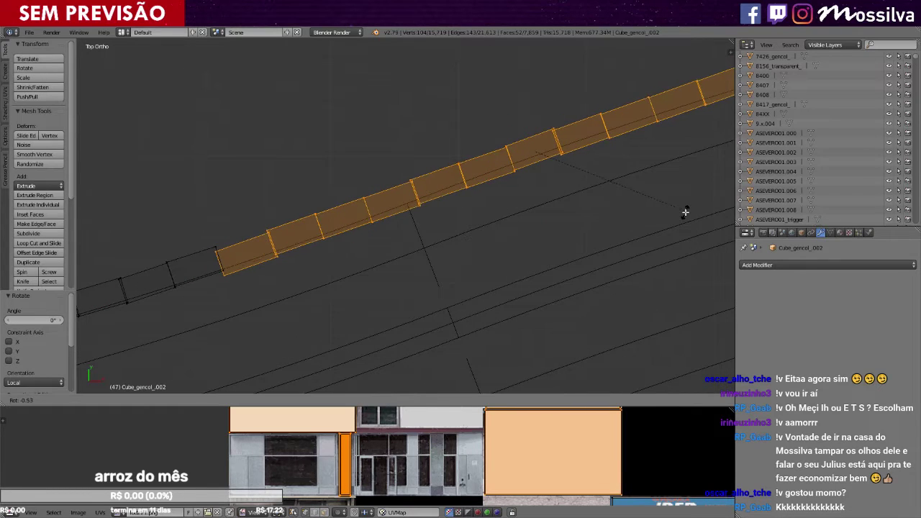
click(685, 212)
key(g)
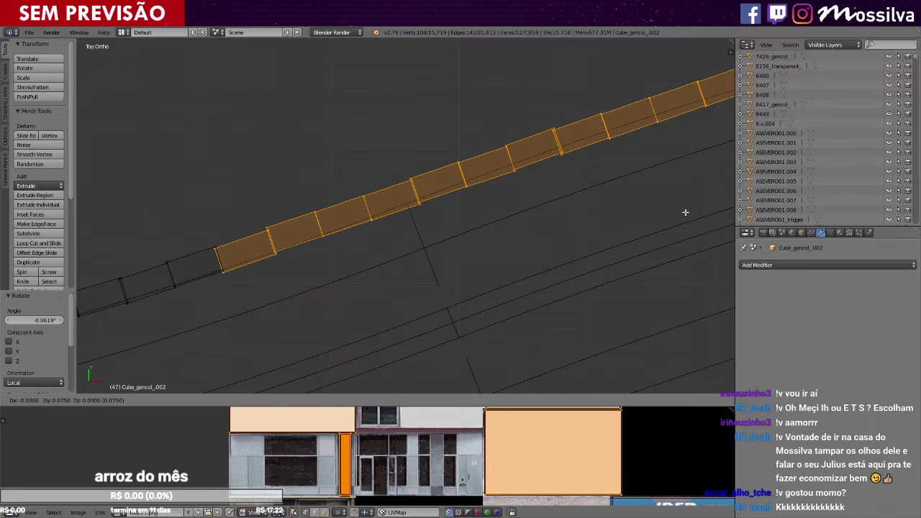
click(688, 213)
key(r)
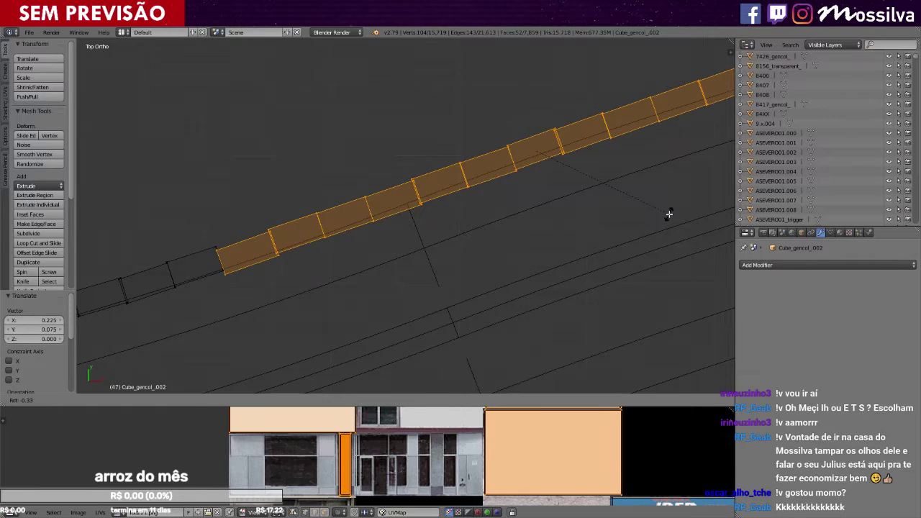
click(669, 214)
Deselect the row's first two segments, rotate the remaining eleven by -0.935°, and move them X -0.324, Y 0.864.
key(b)
middle_drag(195, 280, 312, 197)
key(ctrl+KP_Subtract)
scroll(383, 216, down, 3)
ctrl+scroll(393, 238, up, 2)
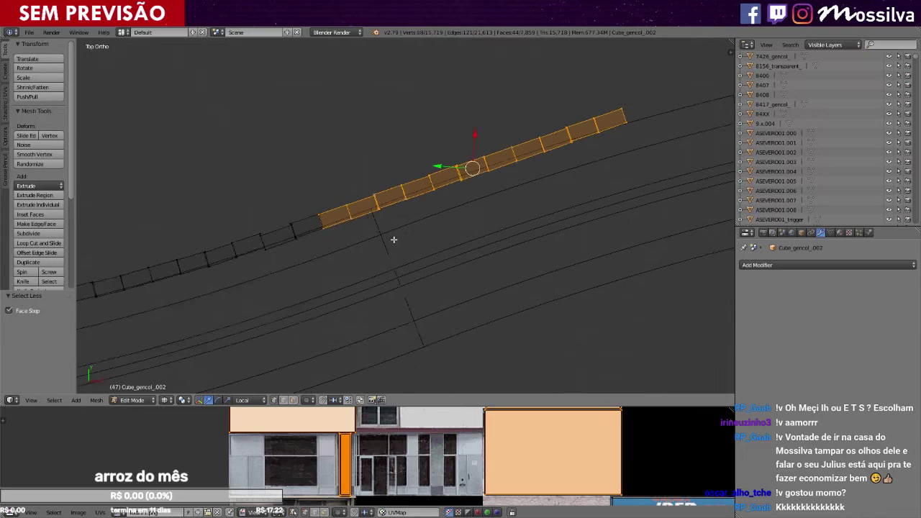
scroll(393, 240, up, 1)
shift+scroll(393, 243, up, 3)
ctrl+scroll(396, 244, up, 2)
key(r)
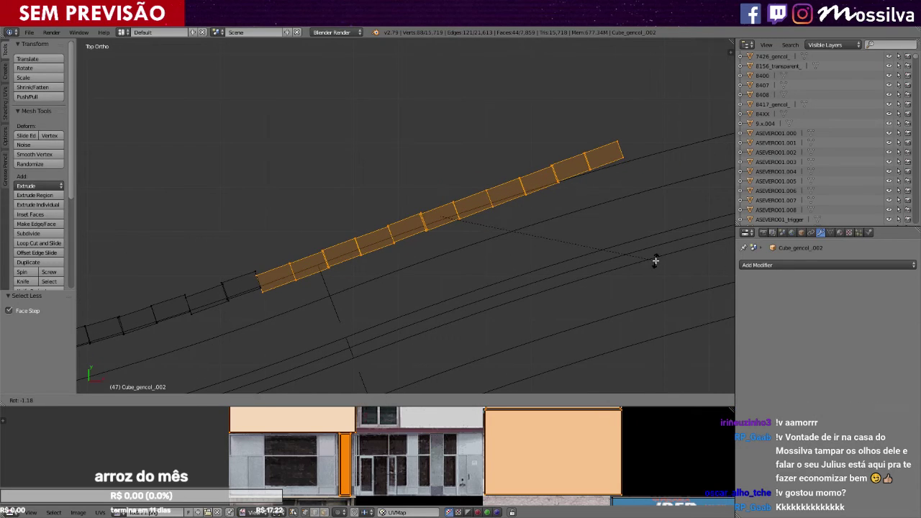
click(655, 262)
key(g)
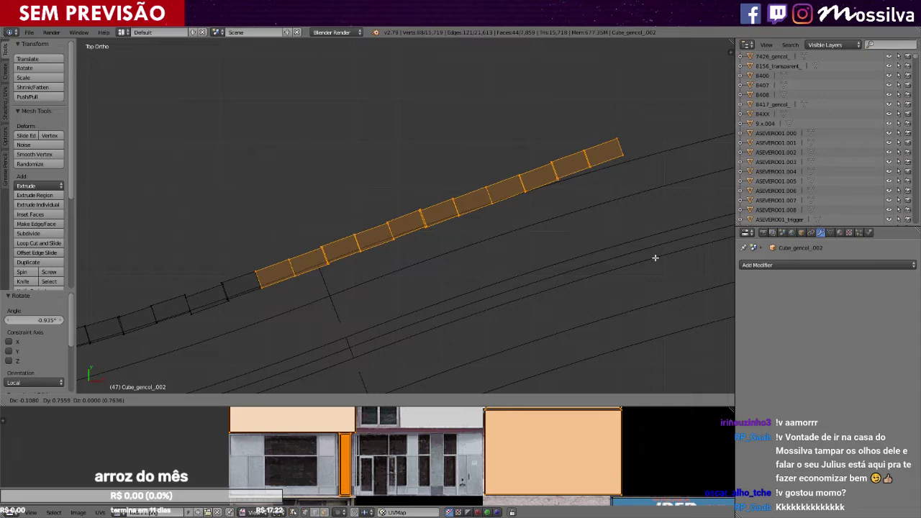
click(654, 257)
Deselect the next segment, rotate the last ten by -1.14°, and move them about X -0.3, Y 0.45.
key(b)
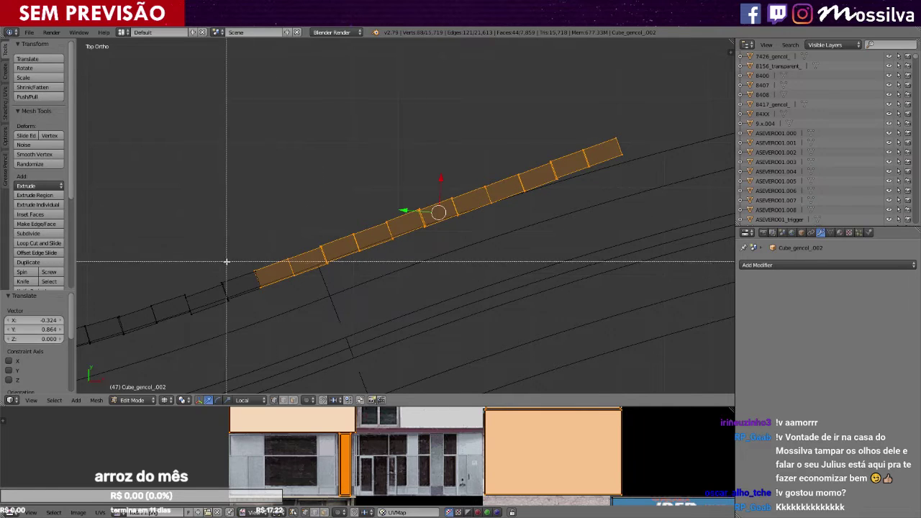
middle_drag(226, 261, 278, 304)
key(ctrl+KP_Subtract)
scroll(654, 293, up, 2)
key(r)
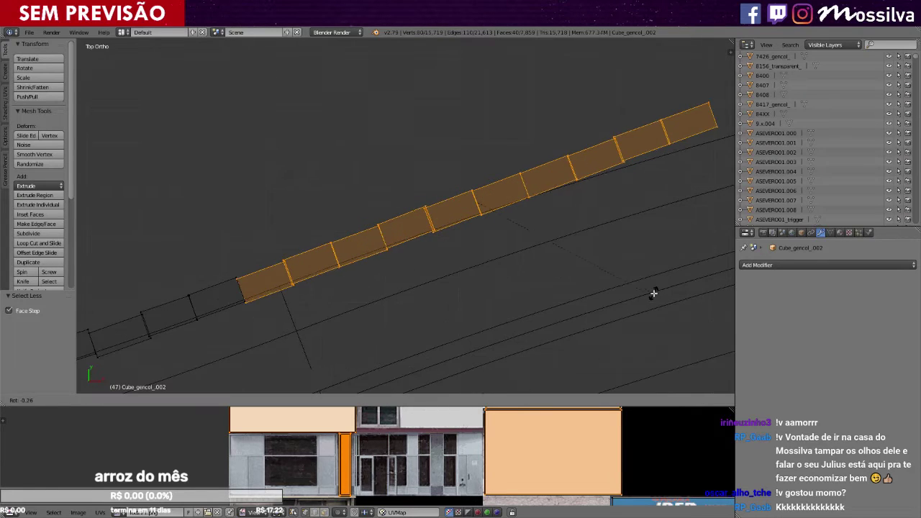
click(654, 293)
key(g)
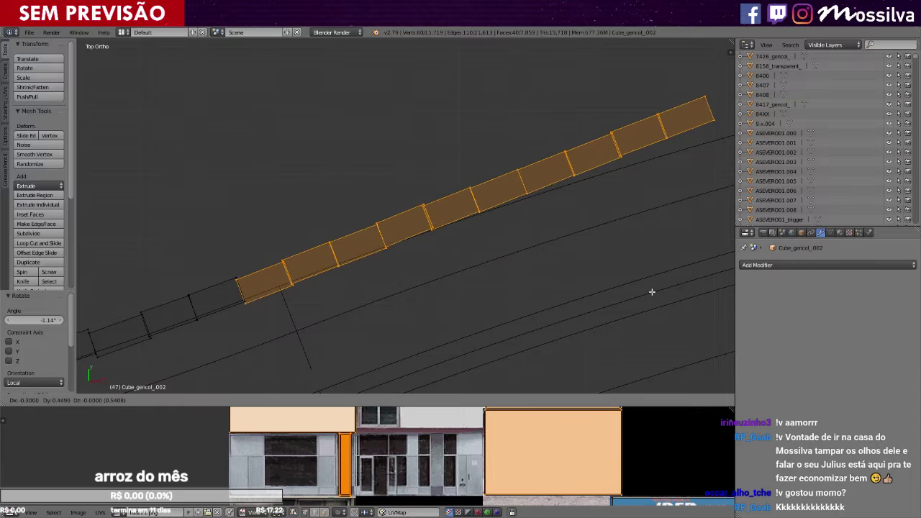
click(652, 293)
Fine-tune the rotation and position of the ten selected segments to close the joint.
key(r)
click(668, 295)
key(g)
click(668, 297)
Deselect the next three segments, rotate the last seven by 1.7°, and move them X 0.365, Y -0.937.
key(b)
middle_drag(208, 324, 355, 224)
key(ctrl+KP_Subtract)
ctrl+scroll(358, 223, up, 5)
shift+scroll(506, 255, up, 3)
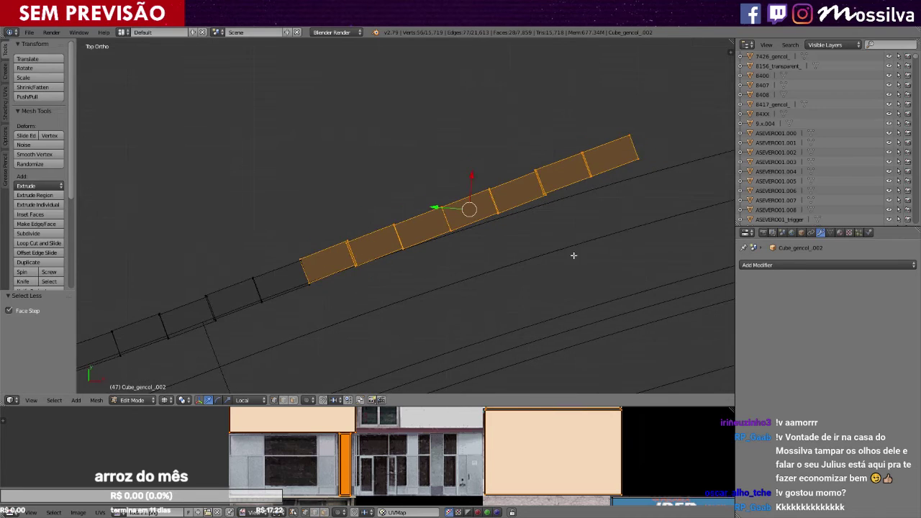
scroll(506, 256, up, 2)
key(r)
click(685, 248)
key(g)
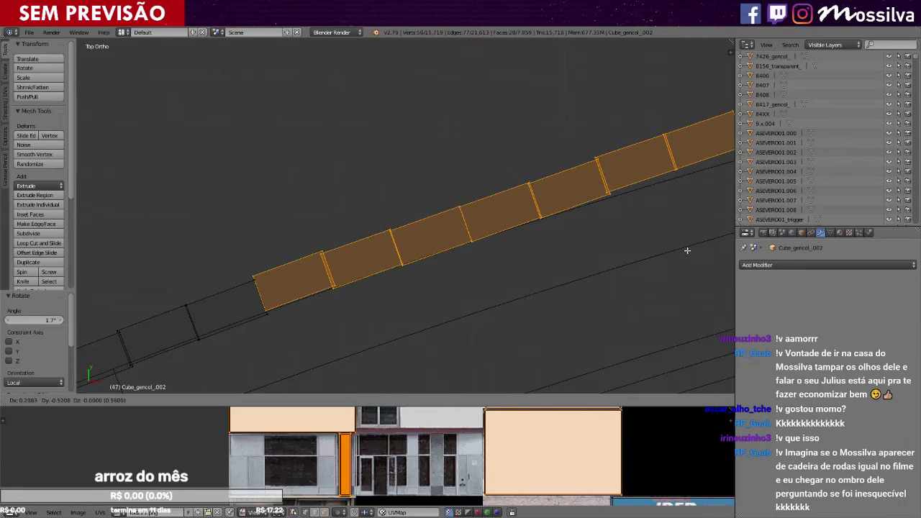
click(688, 253)
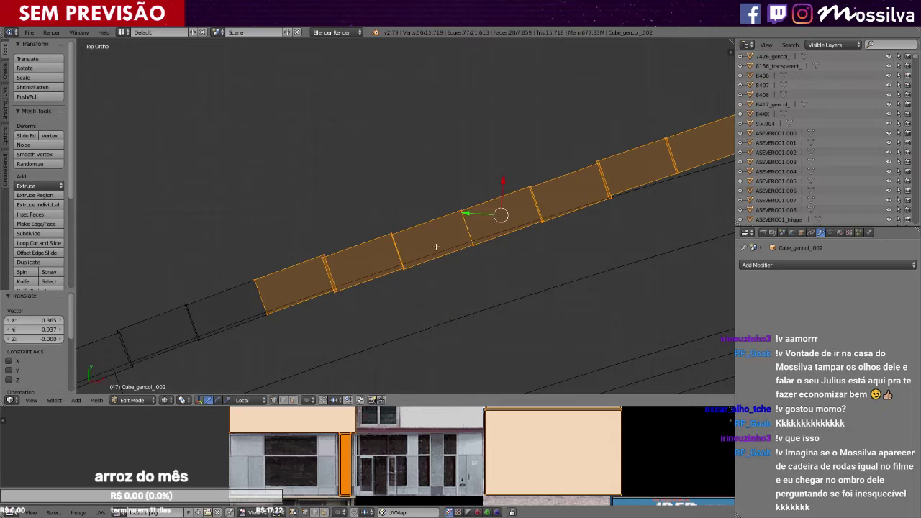
Deselect the next two segments and rotate the last five slightly to follow the road edge.
key(b)
middle_drag(233, 236, 358, 337)
key(ctrl+KP_Subtract)
key(KP_Decimal)
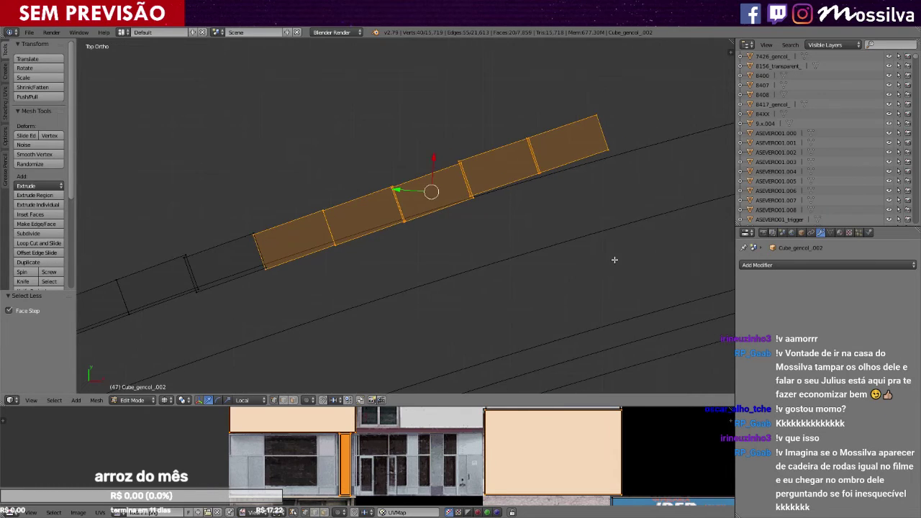
key(r)
click(616, 265)
Deselect the next three segments and move the last two X 0.352, Y -0.126 to meet the wall.
key(b)
middle_drag(177, 303, 411, 161)
key(ctrl+KP_Subtract)
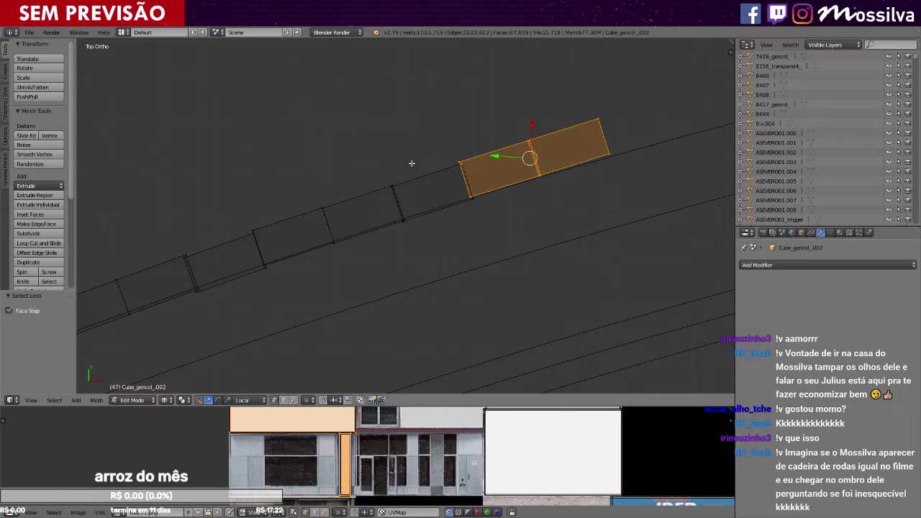
shift+middle_drag(547, 170, 411, 206)
scroll(411, 185, up, 4)
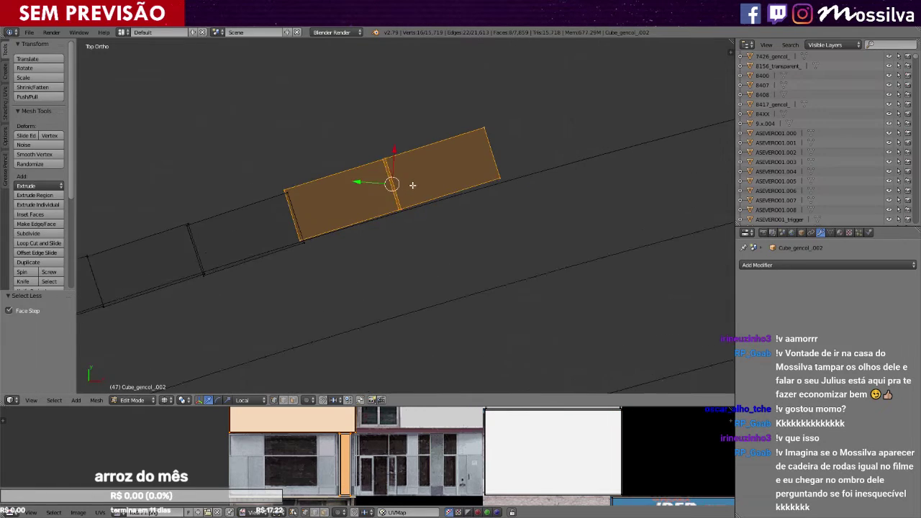
key(g)
click(520, 194)
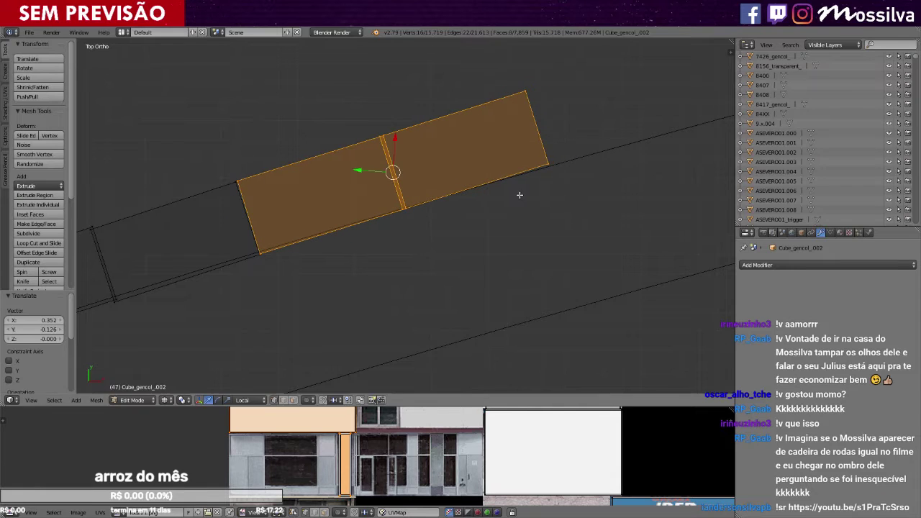
Rotate the last two segments by 0.937°, move them about X -0.03, Y -0.08, and clear the selection.
key(r)
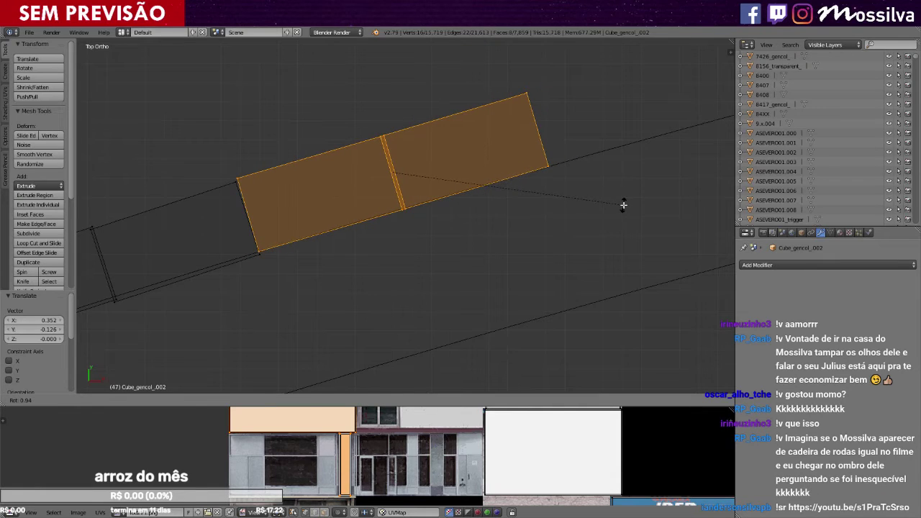
click(623, 205)
key(g)
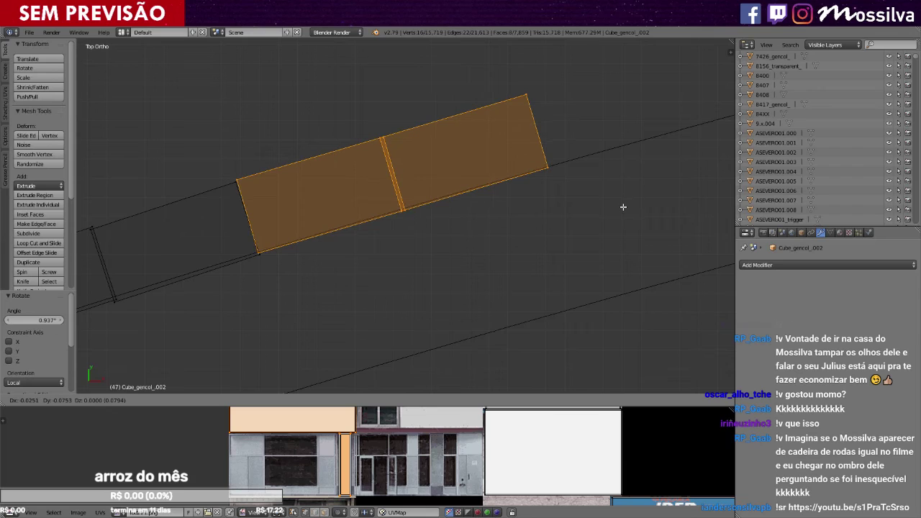
click(623, 208)
key(a)
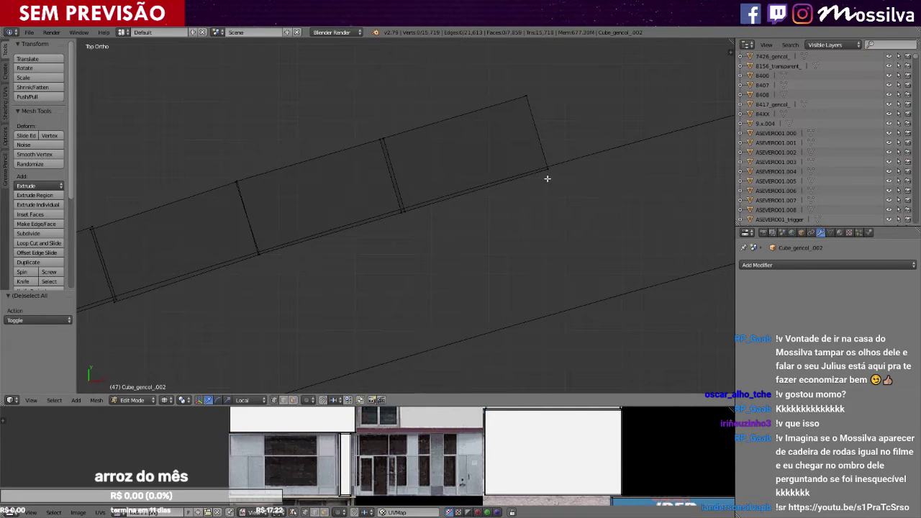
Select the wall's last segment, move it about X 0.13, Y 0.05, and clear the selection.
key(ctrl+l)
key(g)
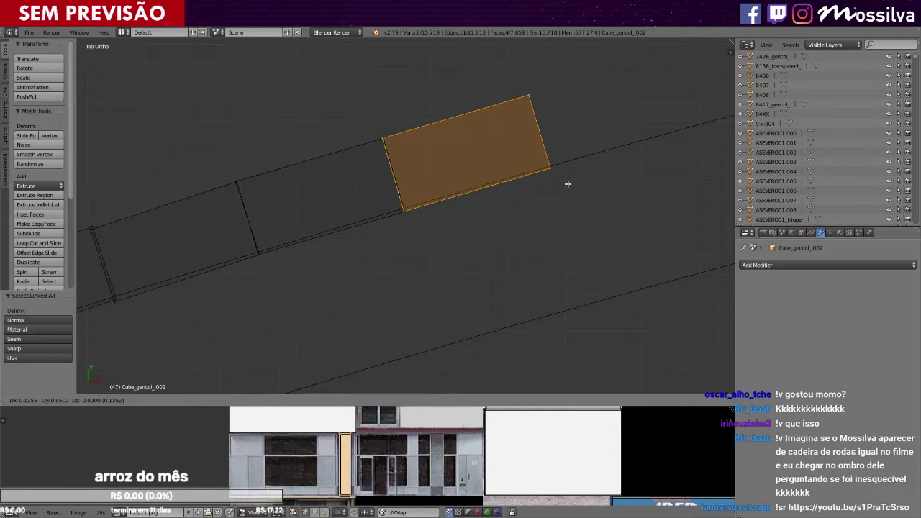
click(567, 180)
key(a)
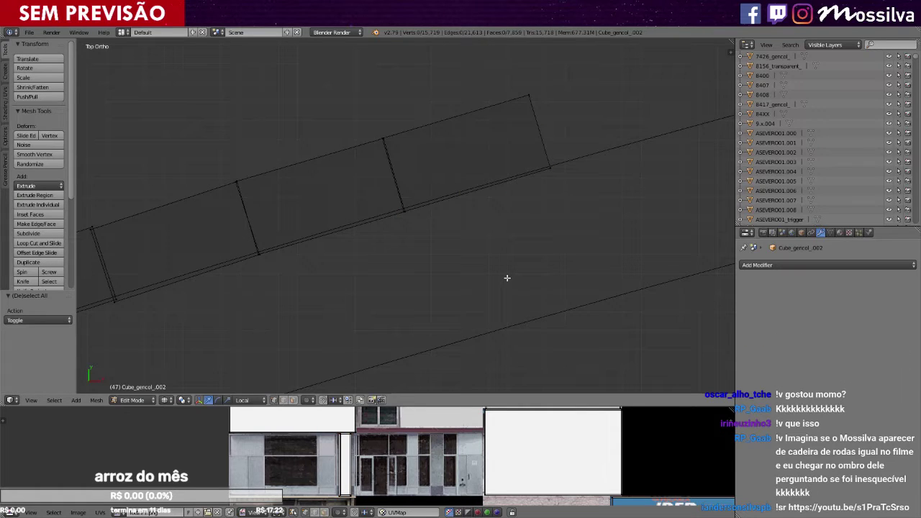
Select the straight row of thirteen linked wall segments beside the corner again.
scroll(508, 278, down, 10)
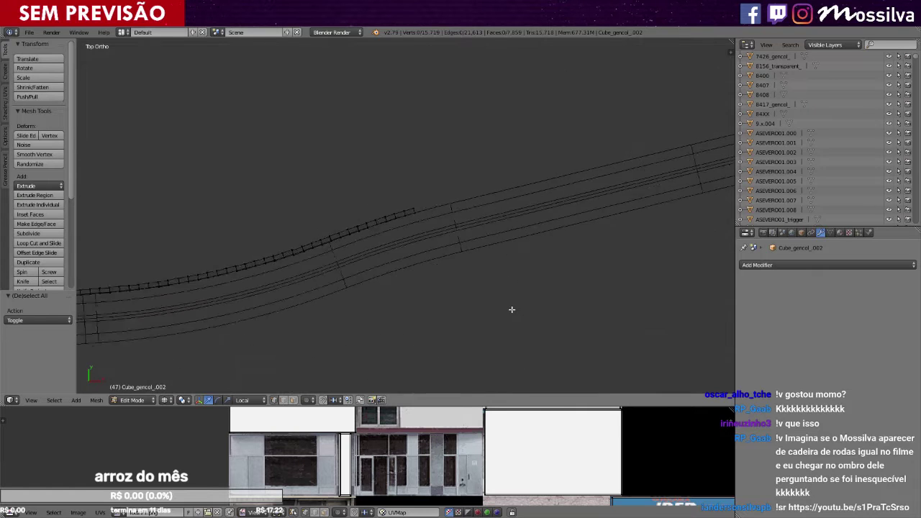
scroll(511, 317, up, 6)
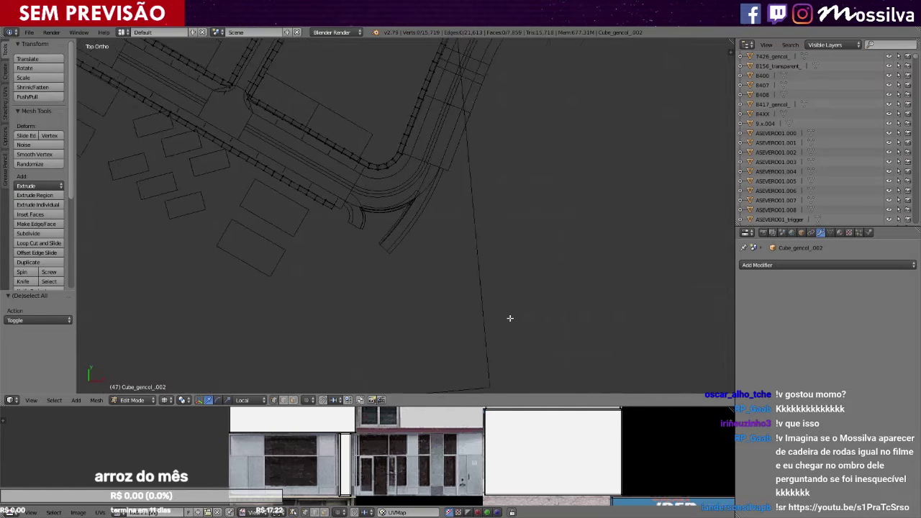
key(c)
drag(310, 194, 498, 309)
right_click(498, 307)
key(ctrl+l)
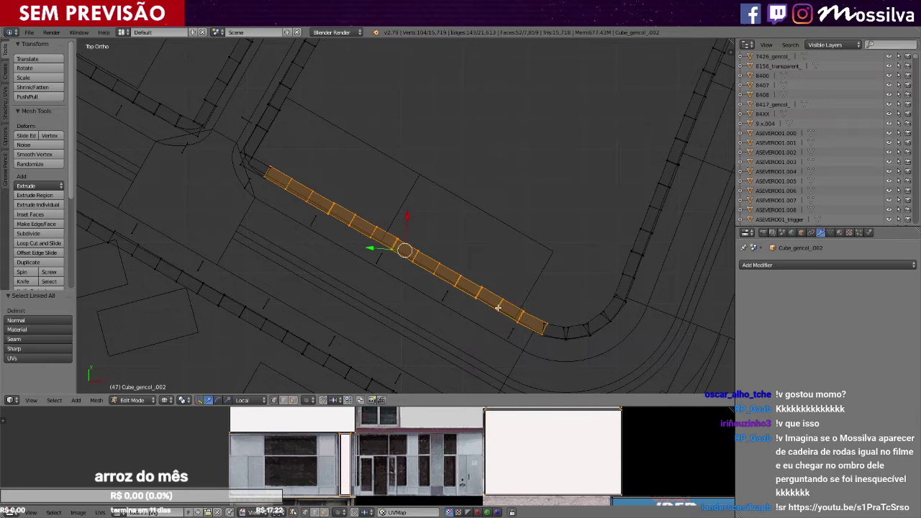
Duplicate the selected row and move the copy X 683.597, Y 241.666 beyond the wall's new end.
scroll(493, 312, down, 7)
ctrl+scroll(494, 312, up, 17)
scroll(488, 313, down, 3)
ctrl+scroll(485, 313, up, 4)
shift+scroll(481, 313, up, 4)
ctrl+scroll(475, 313, up, 4)
key(g)
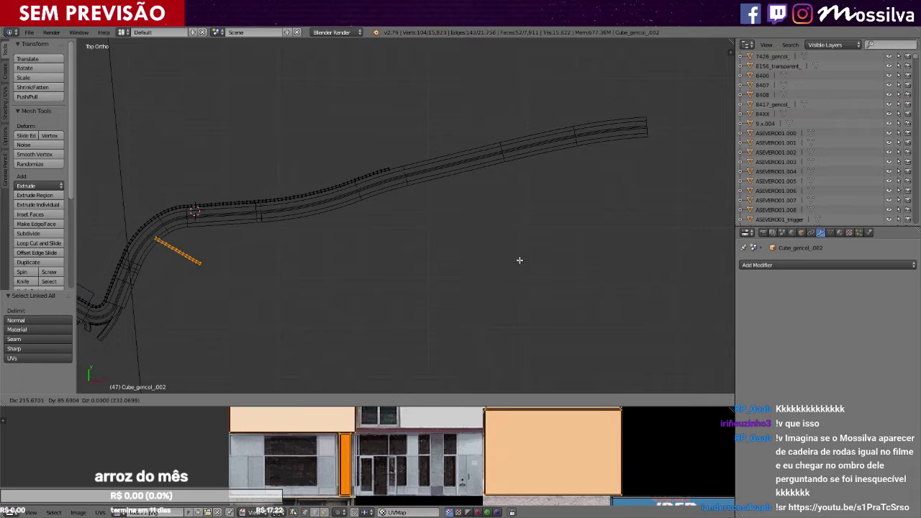
click(710, 195)
Rotate the new row of segments by -41.2° to run along the road.
scroll(676, 230, up, 5)
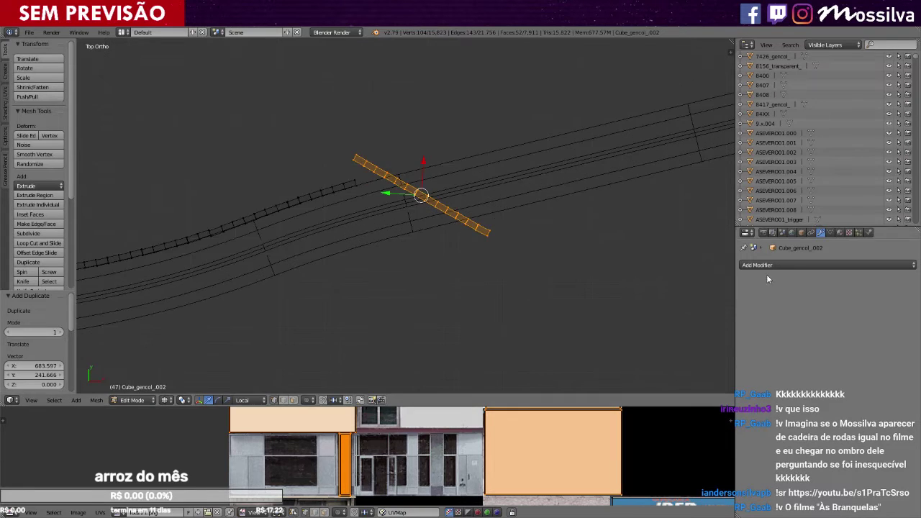
shift+middle_drag(723, 219, 693, 267)
scroll(656, 270, up, 2)
shift+middle_drag(571, 279, 647, 279)
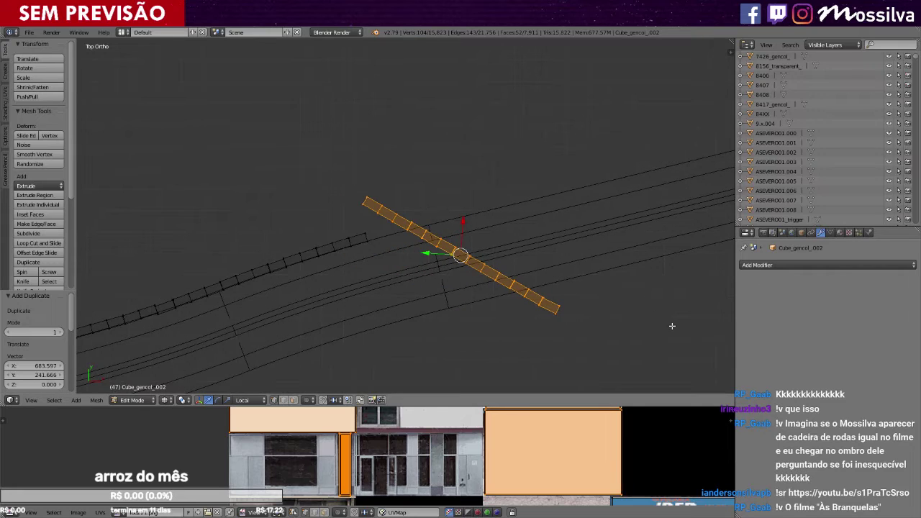
key(r)
click(670, 173)
scroll(626, 279, up, 2)
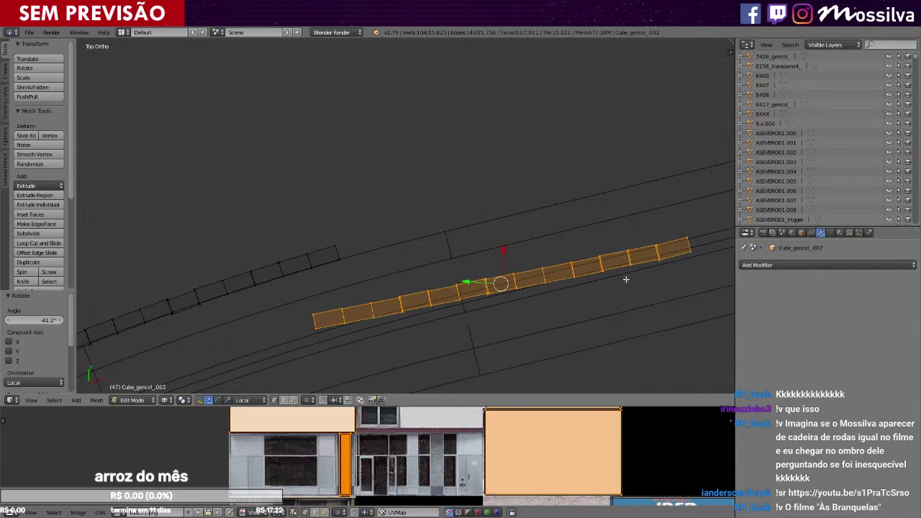
Rotate the new row of segments by -2.73° and move it about X 5, Y 20 to meet the wall's end.
key(r)
click(674, 290)
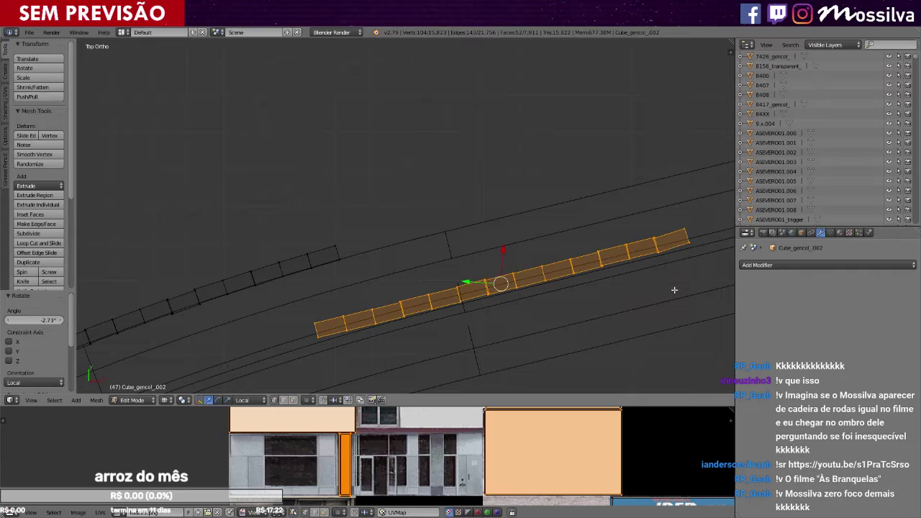
key(g)
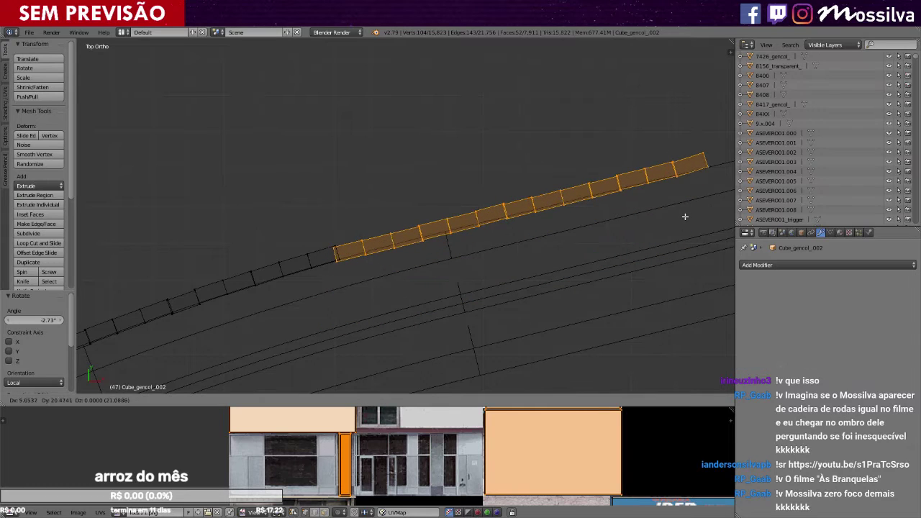
click(685, 217)
Rotate the row by -0.706° and move it about X 0.38, Y 0.82 against the wall's last segment.
scroll(690, 221, up, 3)
key(r)
click(723, 234)
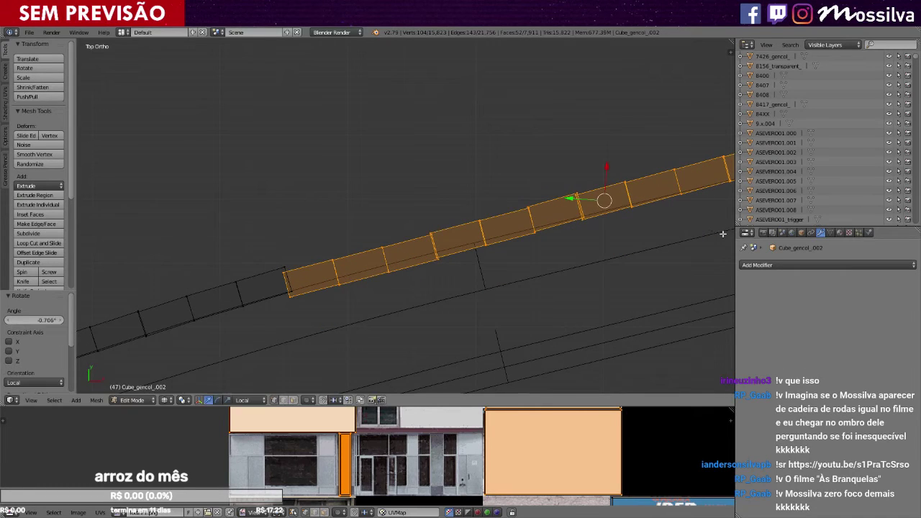
key(g)
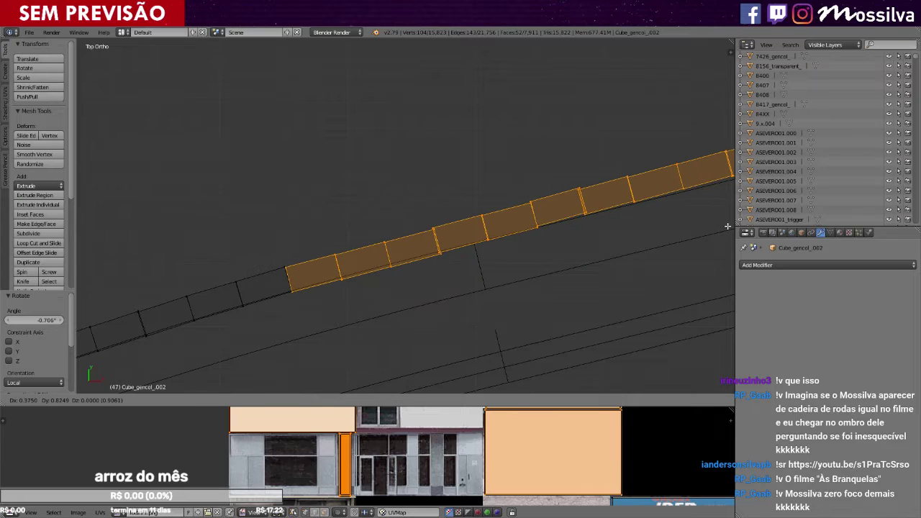
click(728, 226)
Deselect the row's first five segments, keeping the eight farthest along the road selected.
key(b)
drag(257, 295, 465, 194)
middle_drag(465, 193, 491, 192)
key(ctrl+KP_Subtract)
Rotate the eight selected segments by 1.18° and move them X 0.250, Y -1.062 to follow the road edge.
scroll(491, 191, up, 1)
ctrl+scroll(491, 191, up, 20)
key(r)
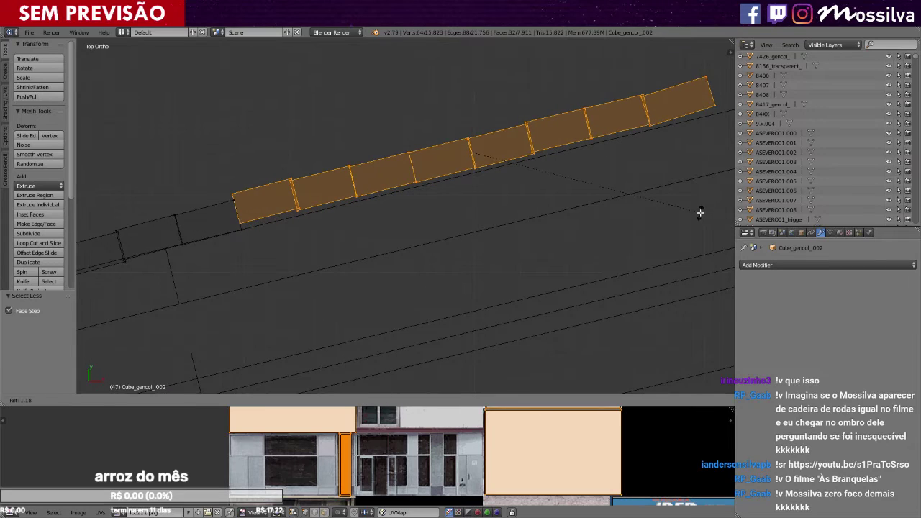
click(699, 211)
key(g)
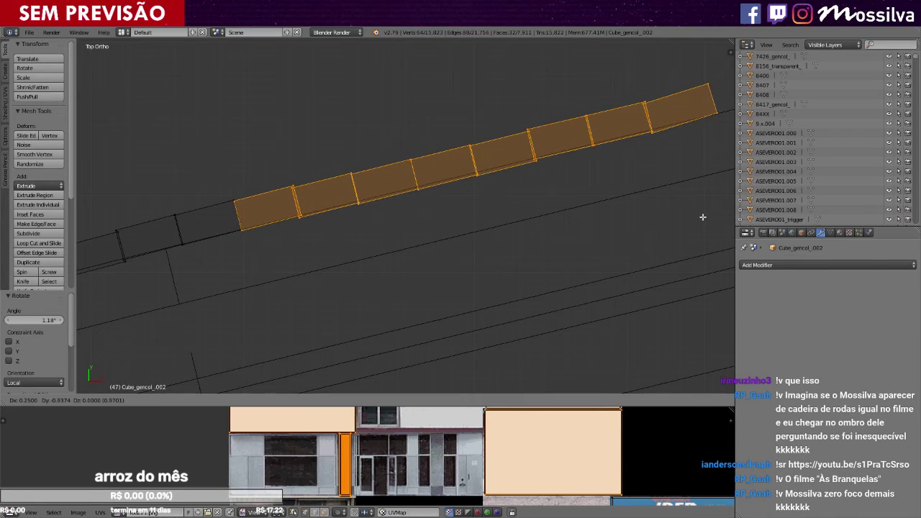
click(703, 218)
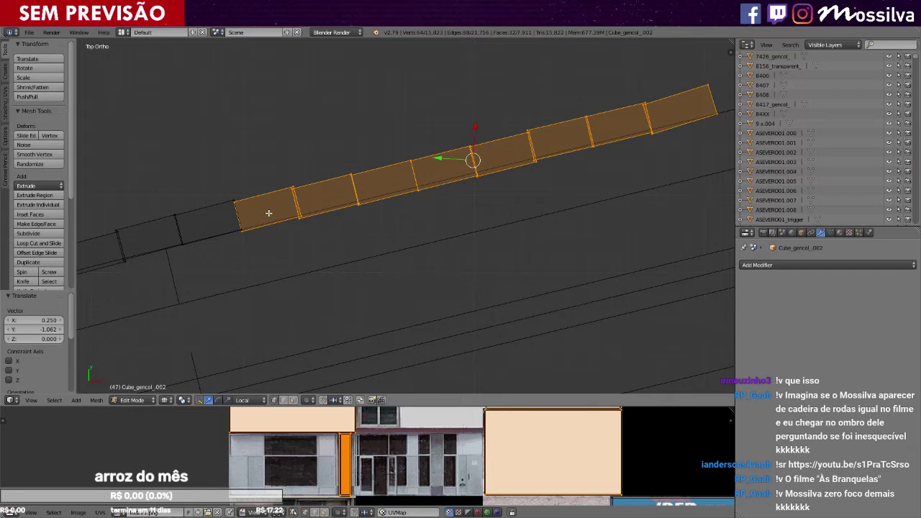
Select the single linked segment before the rotated part, rotate it slightly and move it X -0.030, Y -0.181.
key(a)
scroll(268, 213, up, 3)
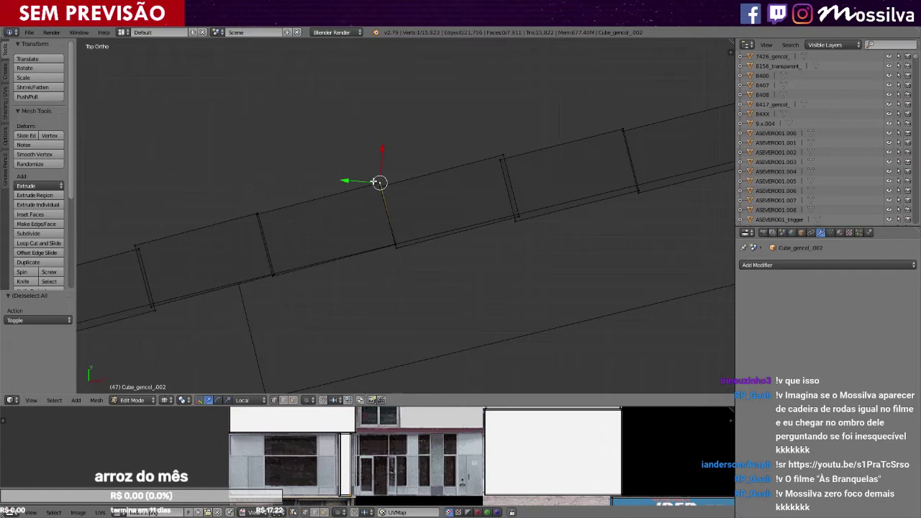
right_click(373, 182)
key(ctrl+l)
key(r)
click(663, 309)
key(g)
click(663, 314)
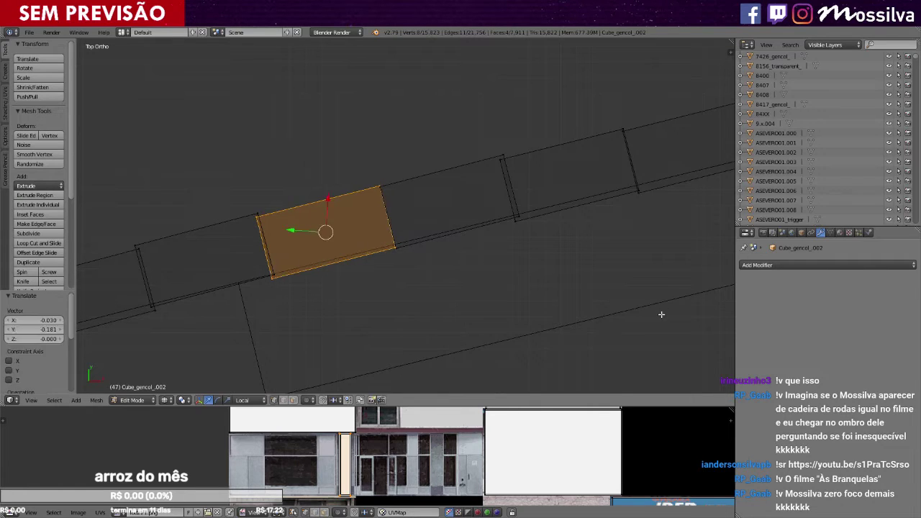
Reselect that linked segment, move it X 0.090 to close the gap, and clear the selection.
key(a)
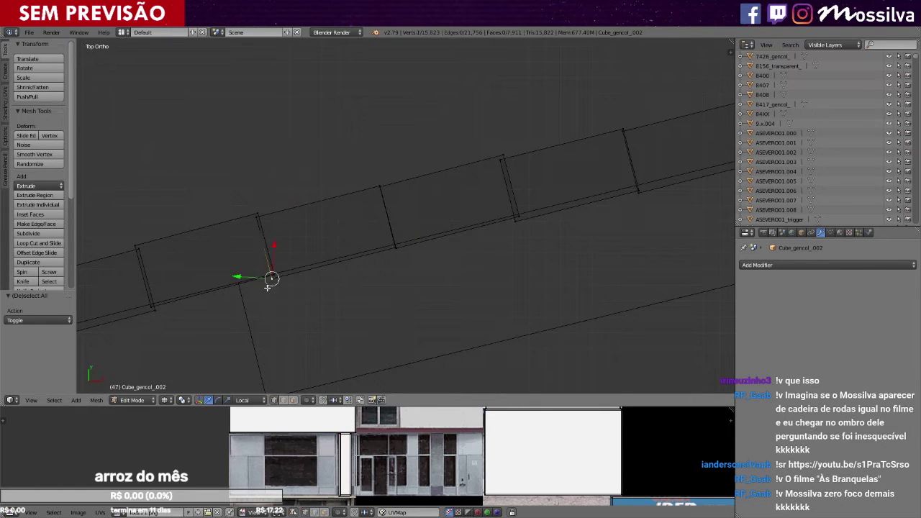
key(ctrl+l)
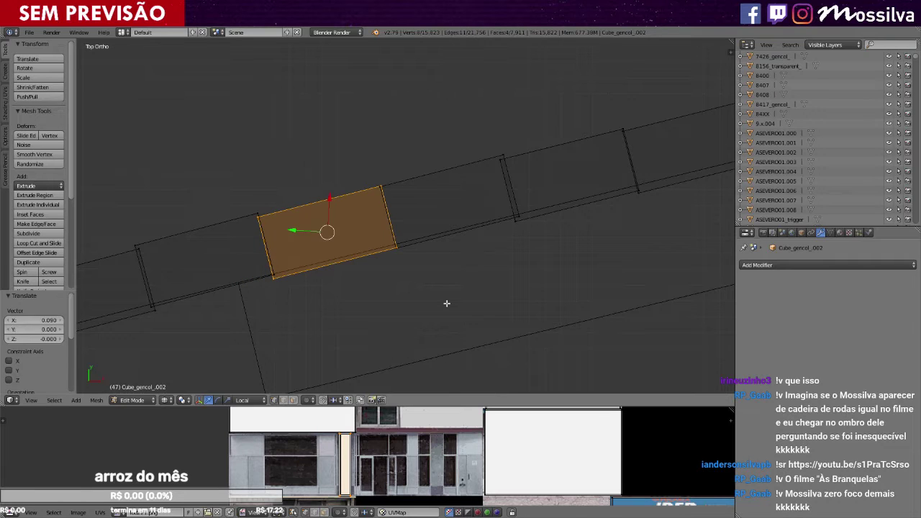
key(a)
Select the straight row of fourteen linked wall segments between the side street and the road's corner.
scroll(418, 318, down, 5)
scroll(416, 317, down, 4)
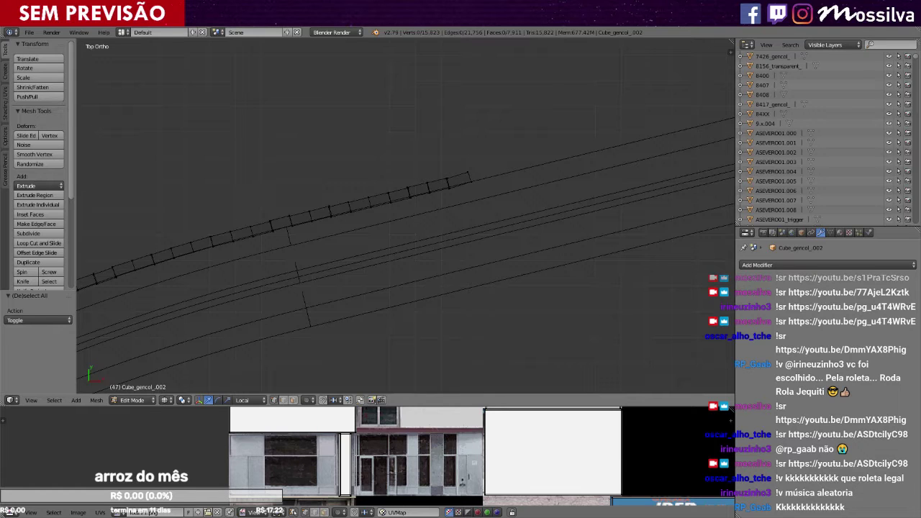
scroll(461, 324, down, 4)
scroll(466, 324, down, 6)
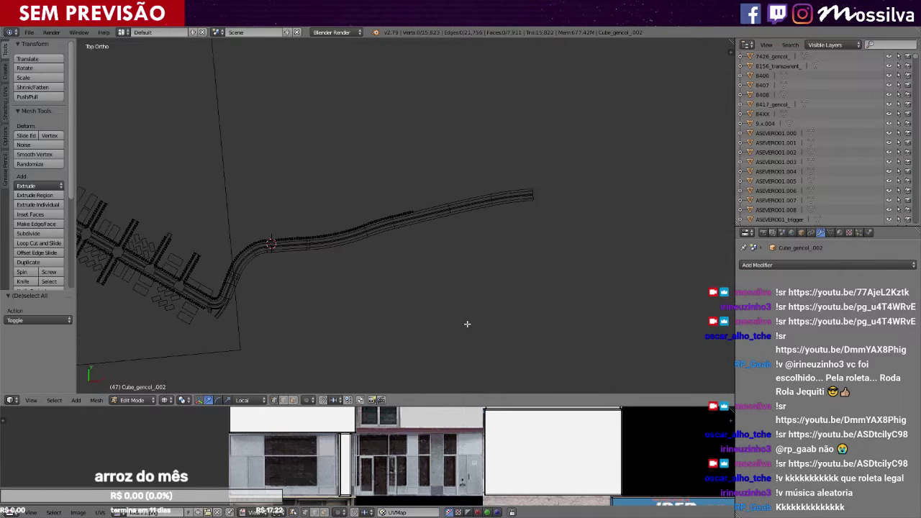
scroll(358, 245, up, 4)
scroll(358, 245, up, 6)
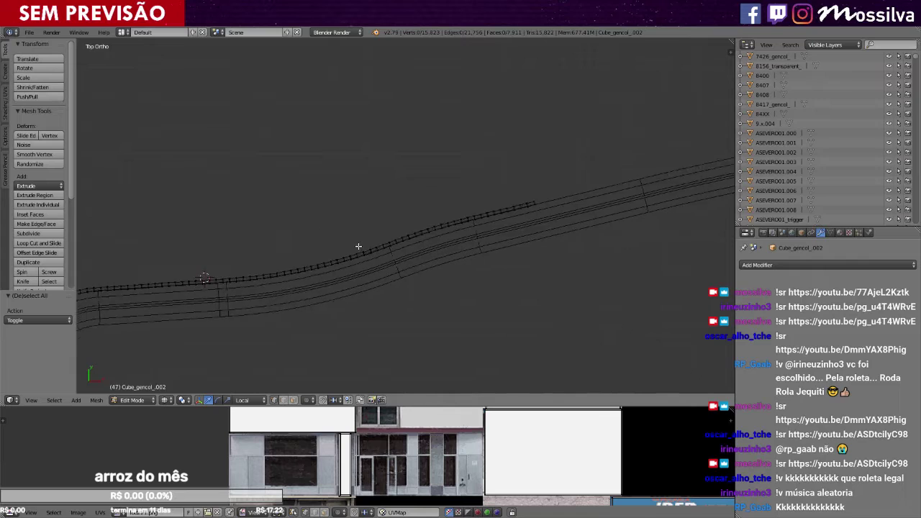
scroll(358, 249, up, 5)
mouse_move(359, 249)
shift+middle_down()
mouse_move(519, 296)
mouse_move(562, 236)
mouse_move(579, 240)
shift+middle_up()
key(c)
drag(291, 200, 399, 256)
key(Escape)
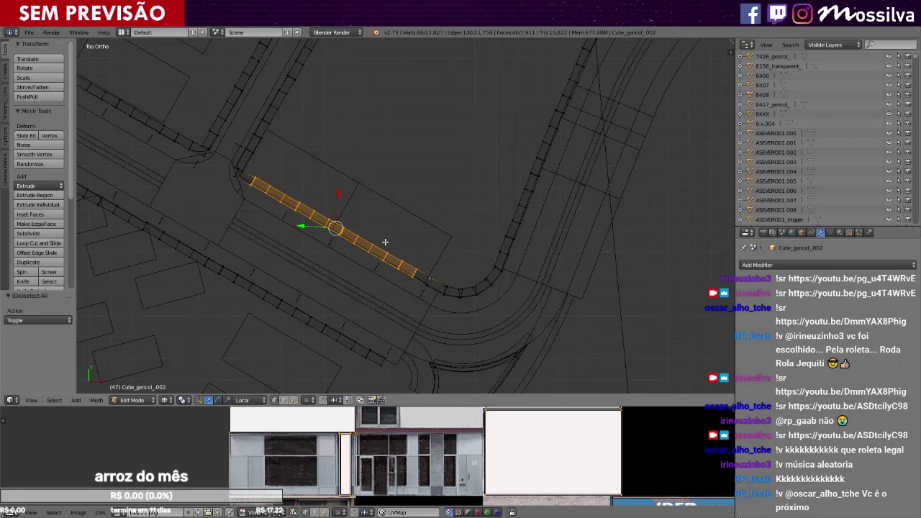
key(ctrl+l)
Duplicate the fourteen-segment row and move the copy X 783.423, Y 280.307 beyond the wall's end.
scroll(382, 244, down, 6)
shift+middle_drag(475, 267, 384, 266)
key(shift+d)
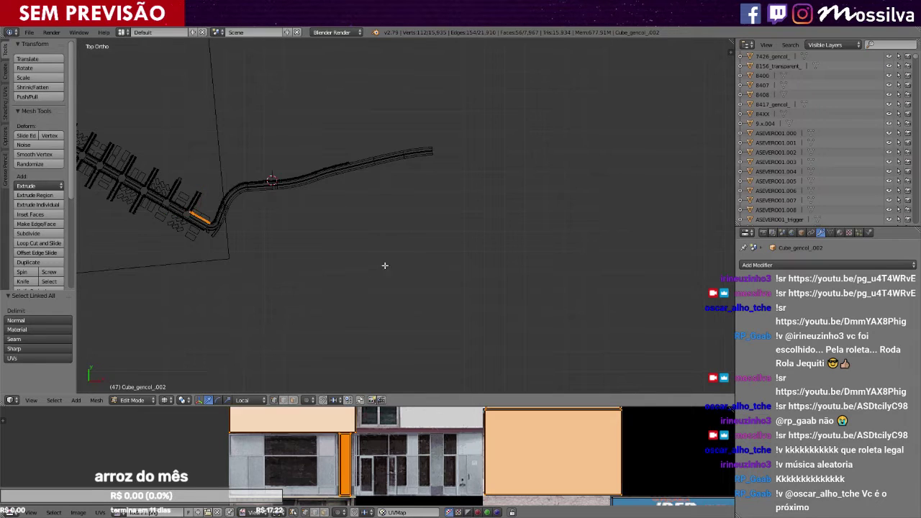
click(540, 210)
Rotate the copied row by -43.4° and move it X 14.741, Y 6.344 to join the wall's end.
shift+middle_drag(395, 144, 384, 240)
scroll(384, 240, up, 5)
scroll(384, 243, up, 2)
ctrl+scroll(385, 245, down, 5)
shift+scroll(385, 247, down, 8)
scroll(385, 252, up, 3)
ctrl+scroll(384, 256, down, 4)
shift+scroll(384, 256, down, 3)
shift+scroll(385, 257, up, 3)
scroll(385, 258, up, 3)
key(r)
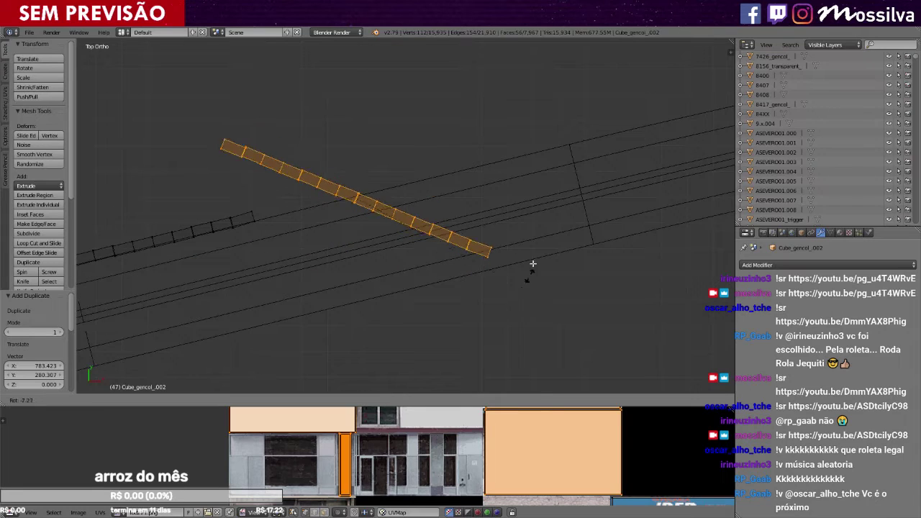
click(547, 173)
key(g)
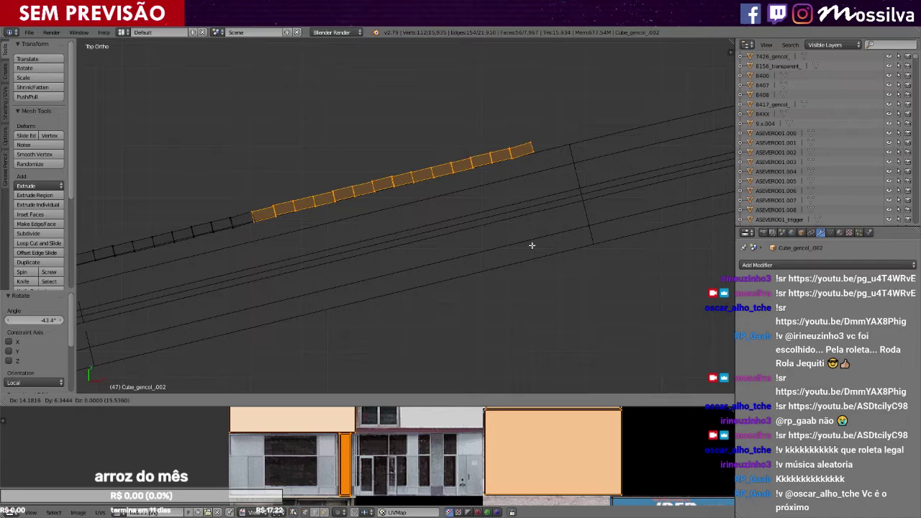
click(532, 247)
Fine-tune the joined row by moving it X -0.180, Y -0.270, and another -0.090 along Y.
scroll(596, 233, up, 2)
scroll(596, 233, up, 2)
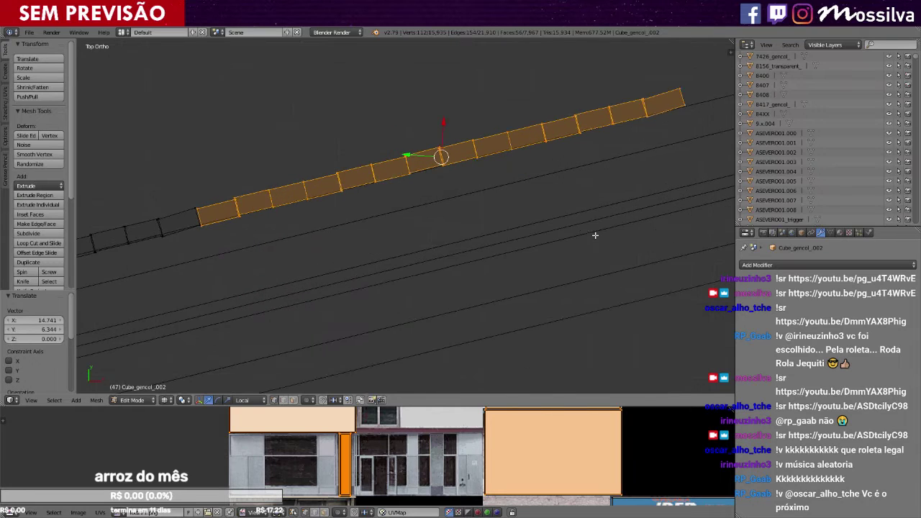
key(g)
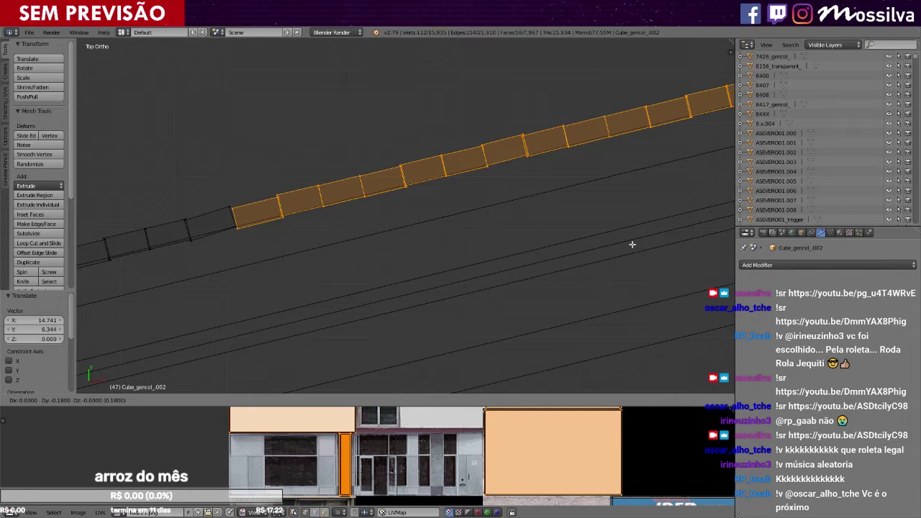
click(627, 247)
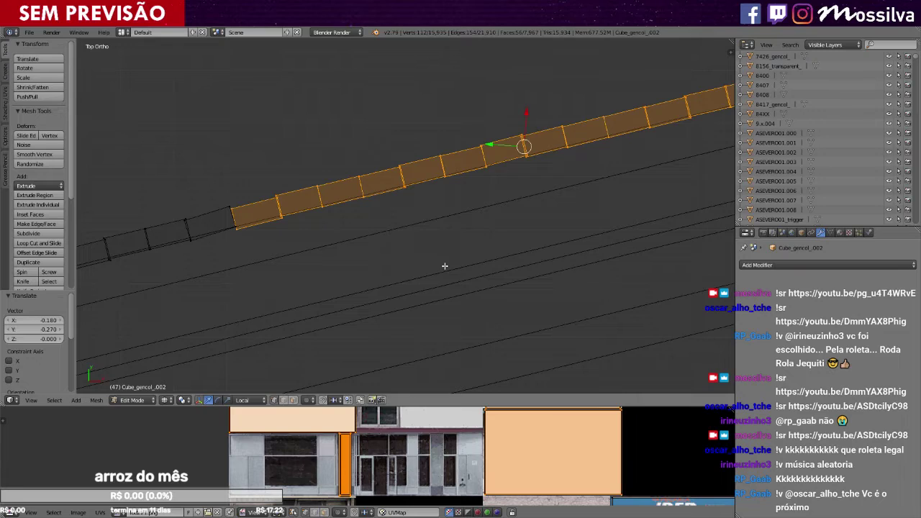
key(g)
key(y)
click(570, 256)
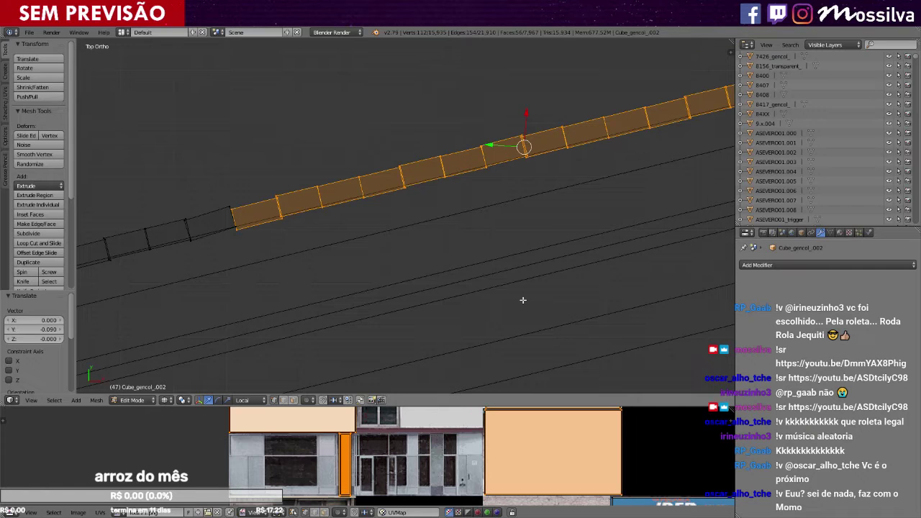
Select only the new row's last linked segment, rotate it in line with the road edge, and clear the selection.
scroll(487, 255, down, 3)
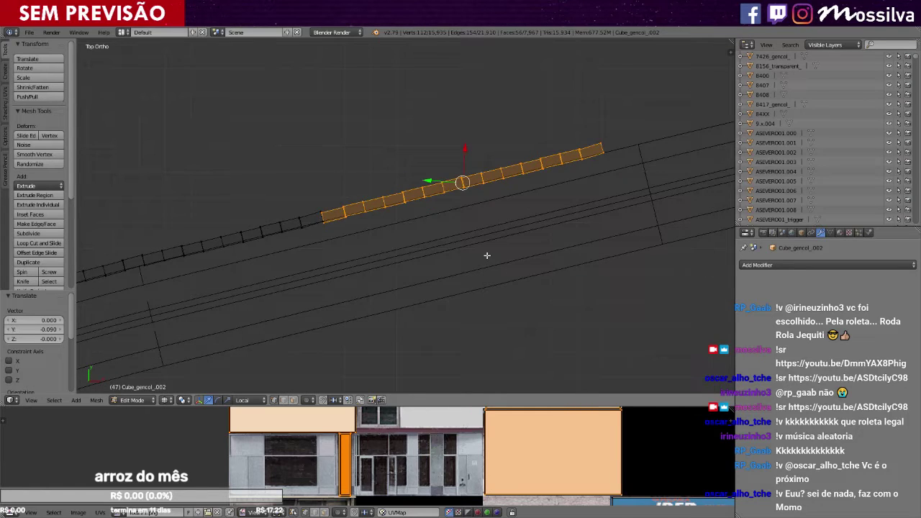
ctrl+scroll(488, 254, down, 2)
key(a)
scroll(485, 255, up, 6)
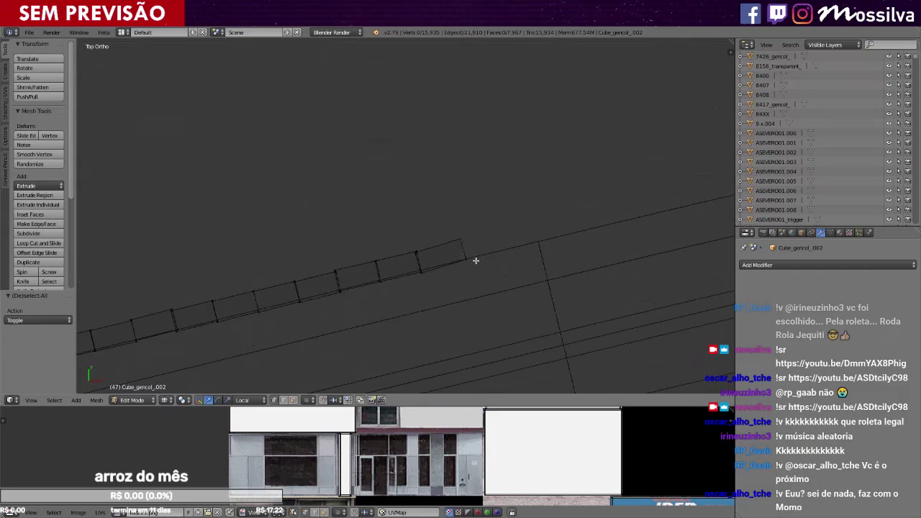
right_click(502, 290)
key(ctrl+l)
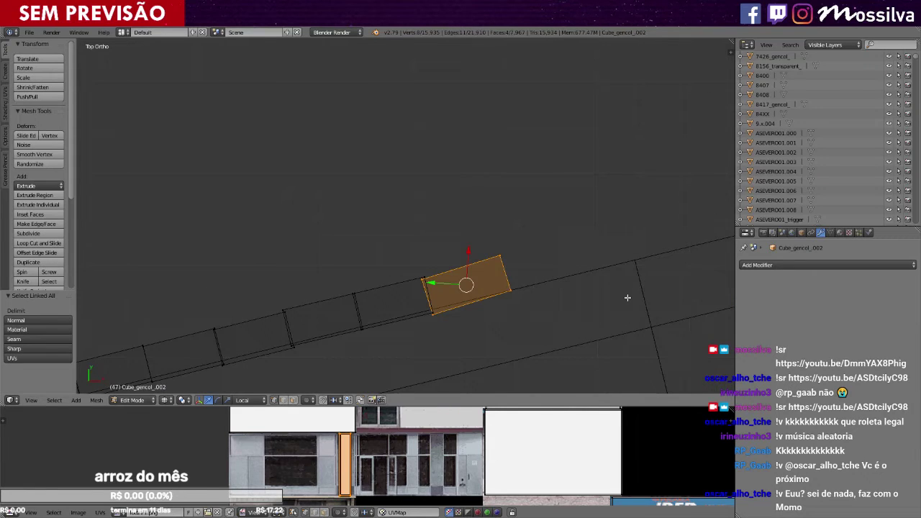
key(r)
click(629, 311)
key(a)
Select the linked wall segments along the west side of the last side street before the corner.
scroll(518, 286, down, 18)
ctrl+scroll(518, 287, down, 8)
ctrl+scroll(518, 287, down, 4)
shift+scroll(519, 287, down, 6)
scroll(518, 287, up, 4)
ctrl+scroll(519, 287, down, 5)
scroll(518, 287, up, 2)
shift+scroll(518, 287, up, 4)
scroll(518, 288, up, 4)
ctrl+scroll(518, 289, down, 7)
key(c)
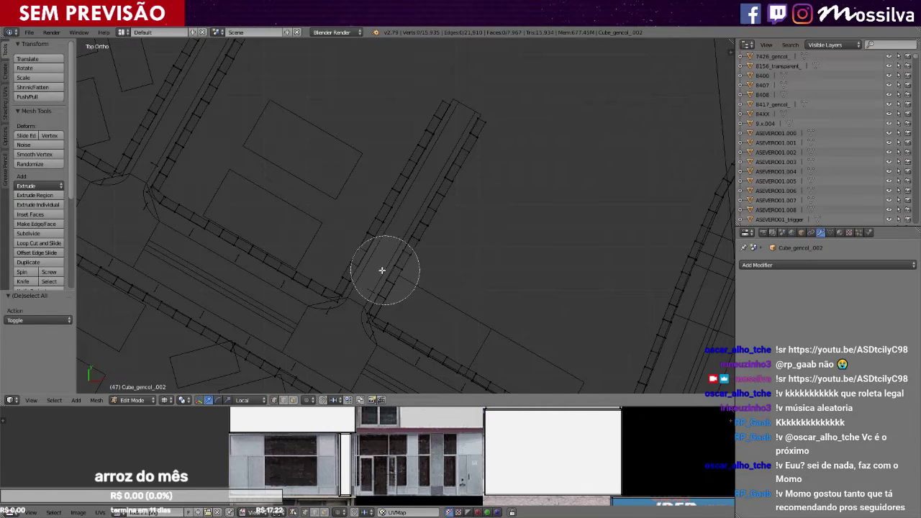
mouse_move(350, 267)
mouse_down()
mouse_move(436, 154)
mouse_move(436, 108)
mouse_up()
right_click(439, 113)
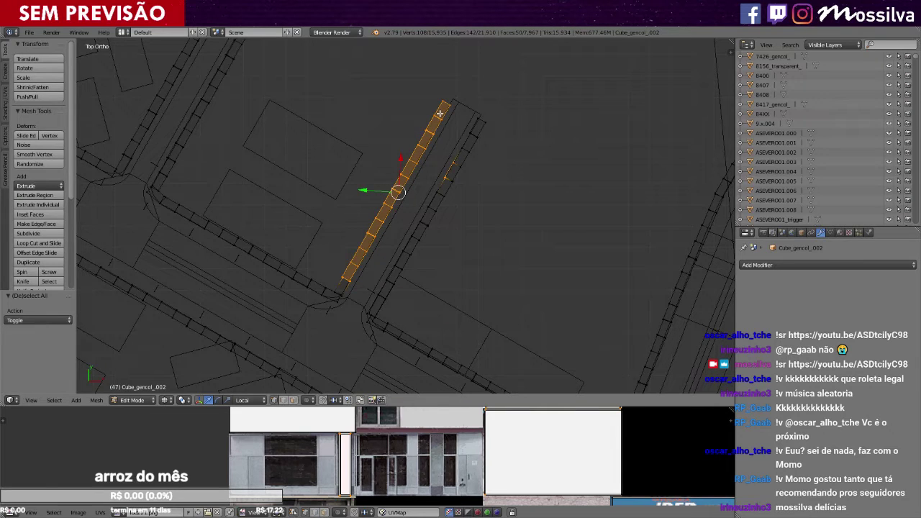
key(ctrl+l)
Deselect the stray segment on the side street's opposite wall, keeping the thirteen-segment row selected.
key(b)
drag(479, 222, 434, 179)
middle_drag(435, 179, 434, 178)
key(b)
middle_drag(508, 210, 446, 143)
Duplicate the thirteen-segment row and move the copy X 944.340, Y 231.593 beyond the wall's new end.
scroll(394, 214, down, 8)
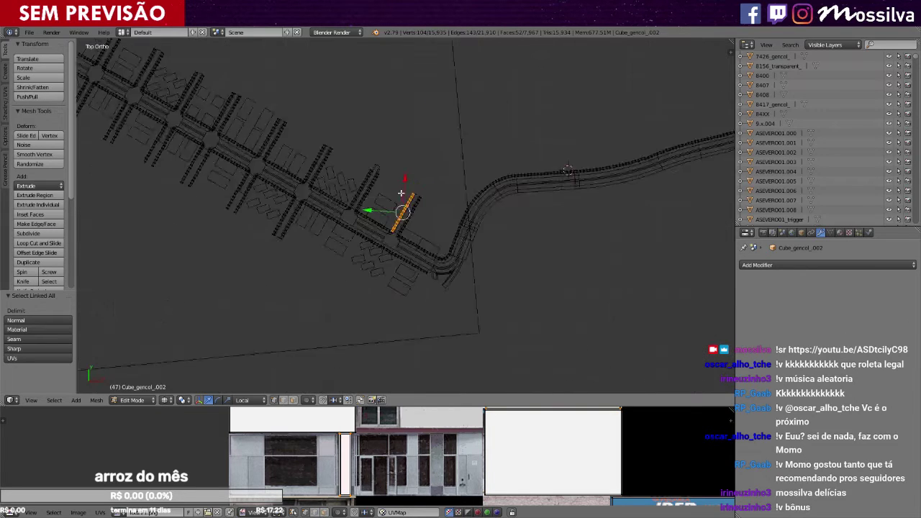
key(shift+d)
click(619, 158)
Rotate the copied thirteen-segment row by 43.6° to run along the road.
scroll(549, 177, up, 5)
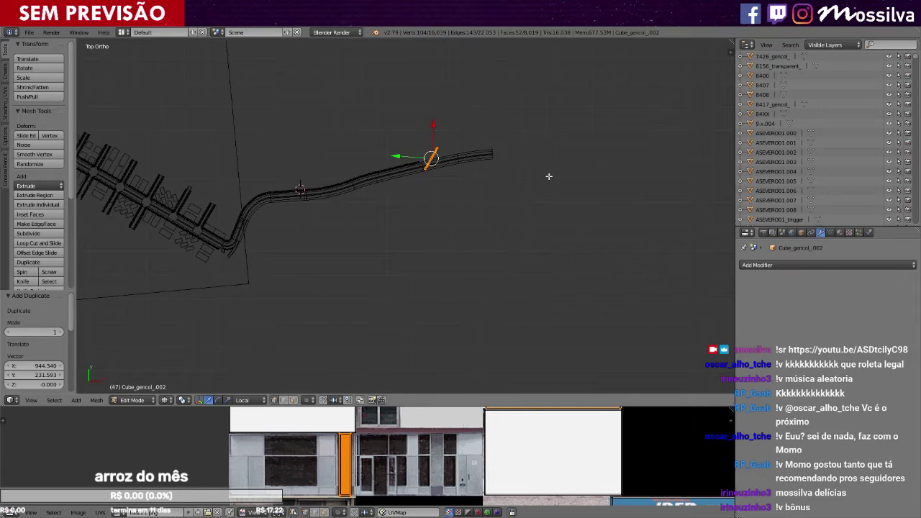
ctrl+scroll(497, 193, up, 8)
shift+scroll(497, 193, down, 8)
scroll(497, 222, up, 5)
key(r)
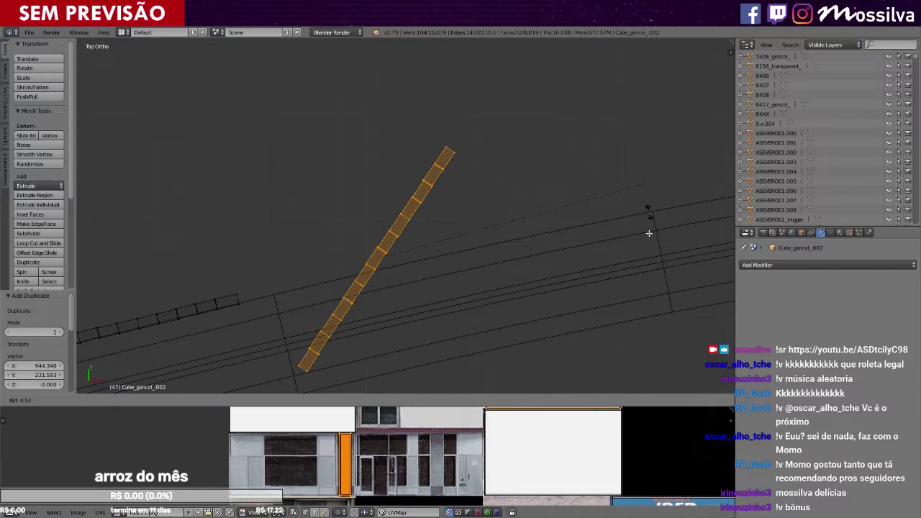
click(607, 358)
ctrl+scroll(570, 276, down, 2)
shift+scroll(569, 274, down, 4)
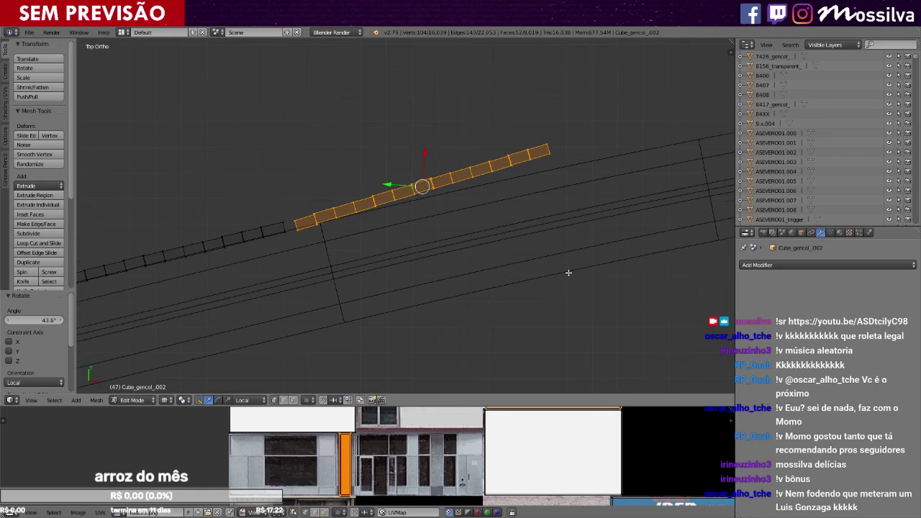
Align the row with the wall's end using small rotations and moves, finishing with 0.615° and Y -0.518.
scroll(570, 271, up, 2)
key(r)
click(657, 239)
key(g)
click(660, 237)
key(r)
click(731, 215)
key(g)
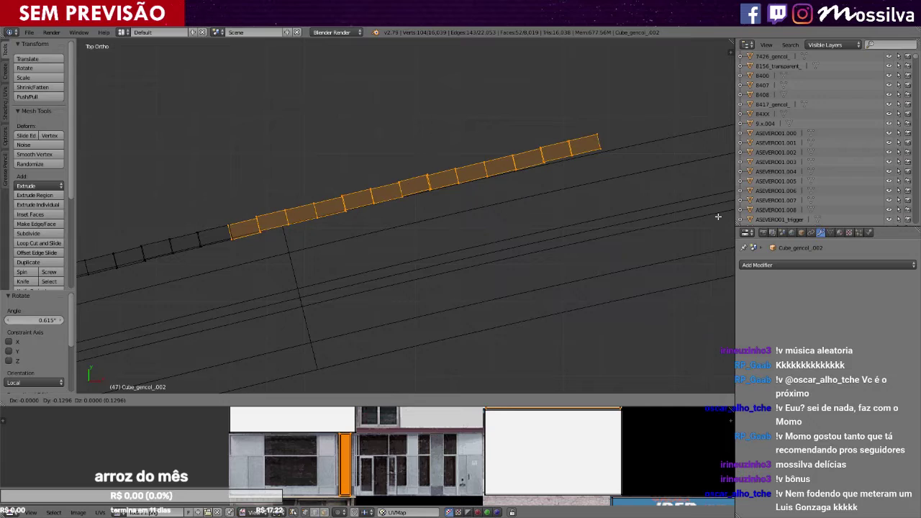
click(719, 217)
Fine-tune the thirteen-segment row against the road edge with rotations of 0.186° and 0.476° and a move of X 0.130, Y -0.130.
key(r)
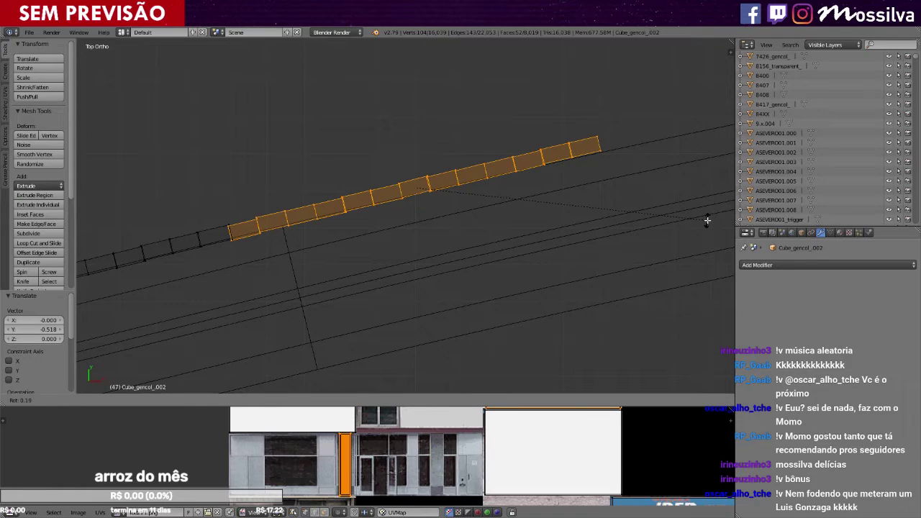
click(707, 218)
key(r)
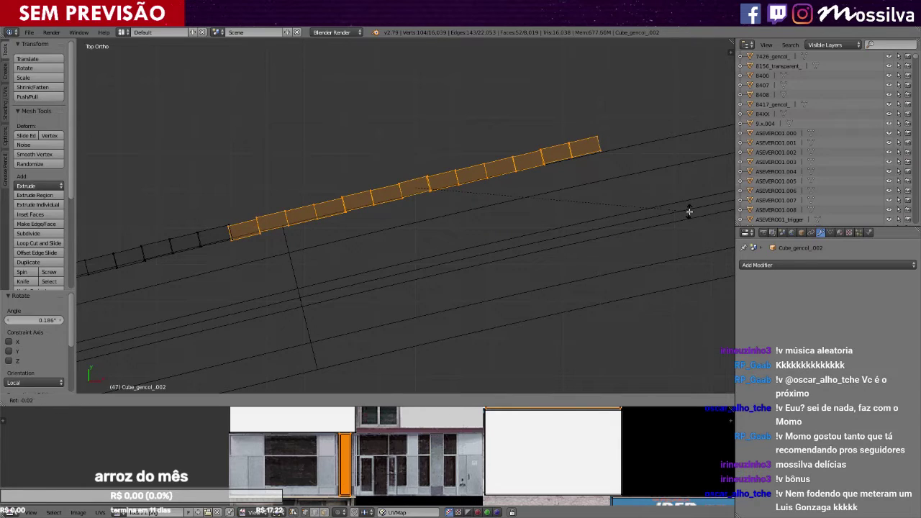
click(690, 211)
key(g)
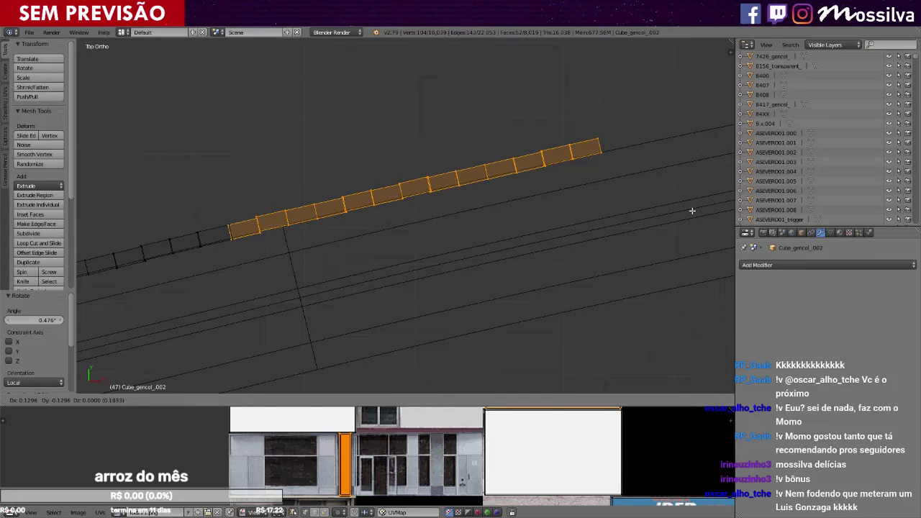
click(690, 209)
Duplicate the thirteen-segment row, move the copy X 101.839, Y 21.228 along the road and rotate it 2.85°.
scroll(538, 215, down, 4)
shift+middle_drag(538, 215, 432, 218)
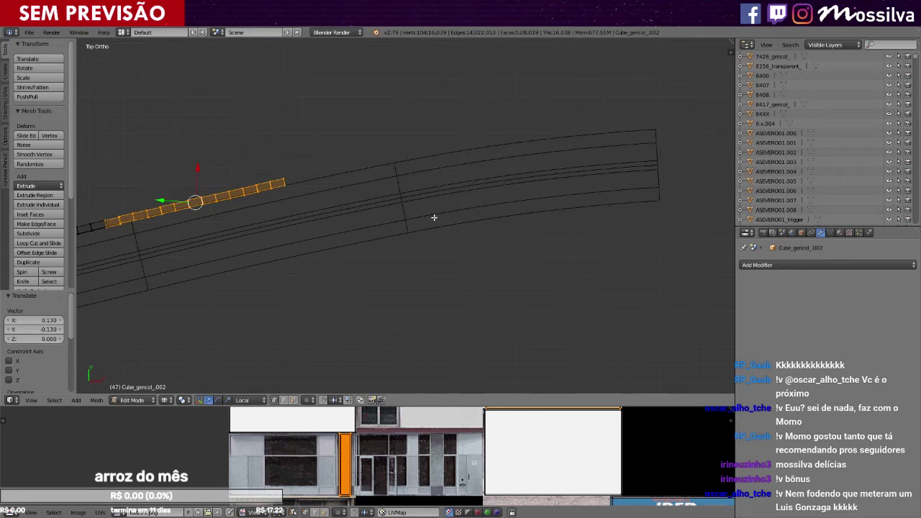
key(shift+d)
click(603, 190)
shift+scroll(604, 190, up, 4)
scroll(592, 195, up, 3)
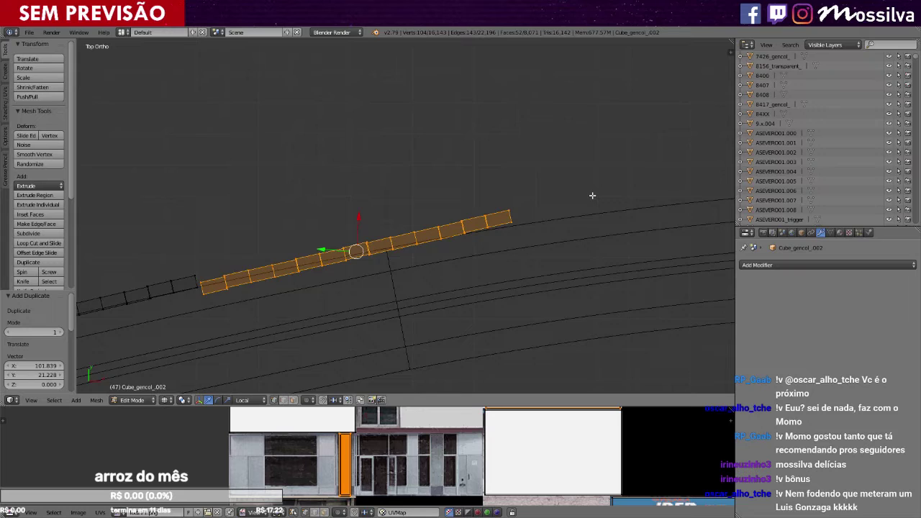
shift+middle_drag(579, 208, 656, 209)
shift+scroll(655, 210, down, 2)
key(r)
click(690, 215)
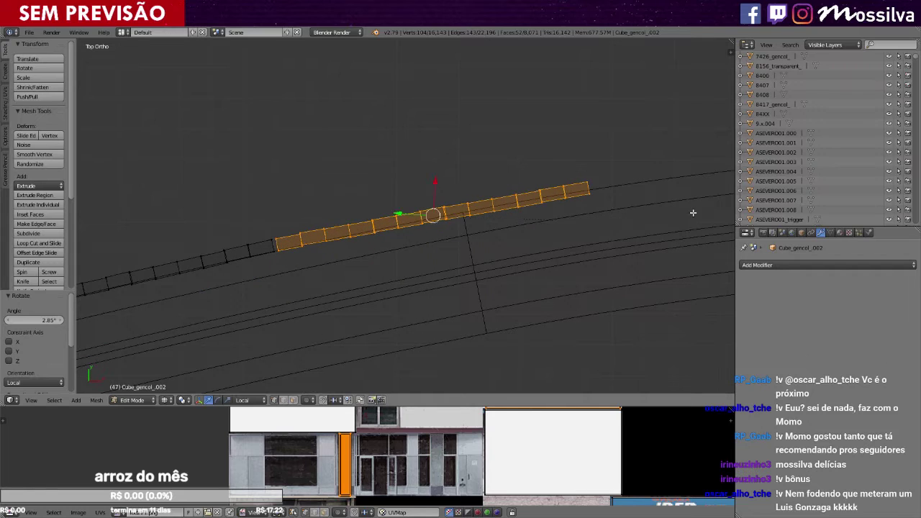
Align the copied row with the wall's end using small rotations, a move of X -1.296 and a last rotation of 0.318°.
scroll(705, 206, up, 3)
scroll(669, 211, down, 1)
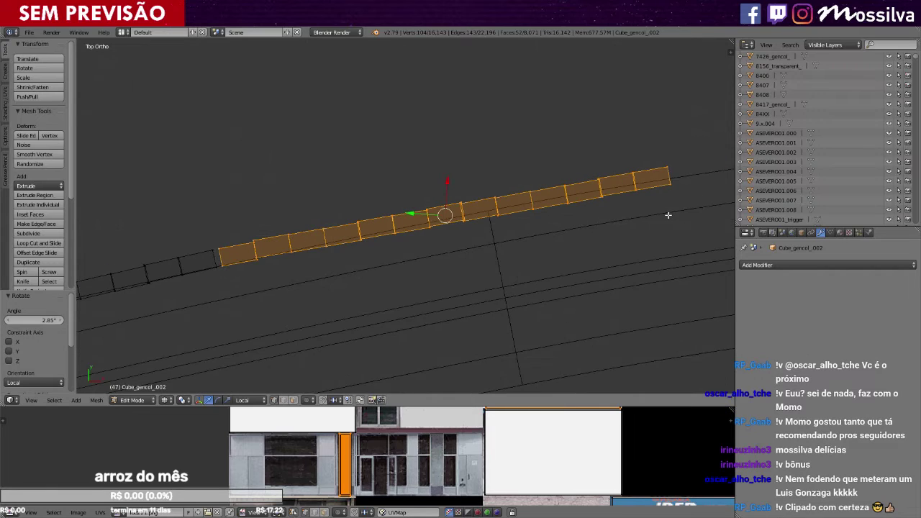
key(r)
click(707, 203)
key(r)
click(707, 203)
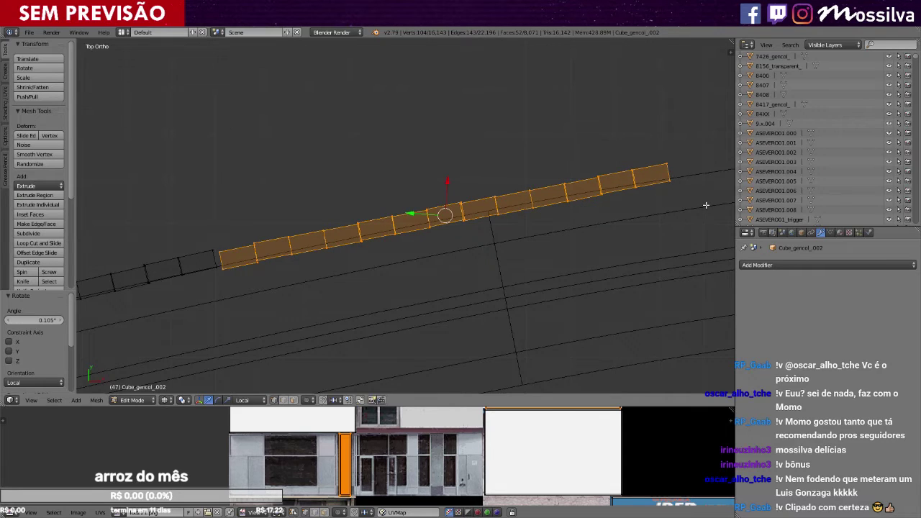
key(g)
click(702, 205)
key(r)
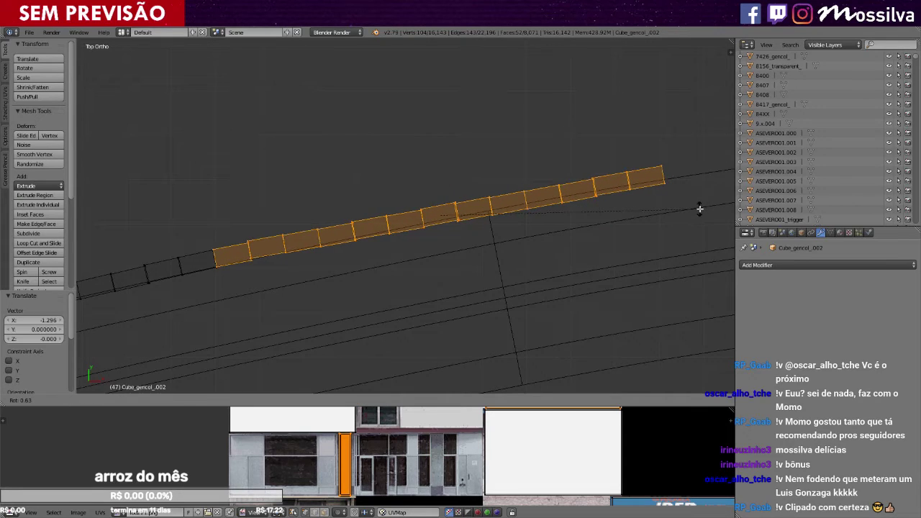
click(699, 208)
Duplicate the row again, moving the copy X 99.644, Y 14.368 towards the road's far end, and rotate it 4.28°.
scroll(432, 214, down, 3)
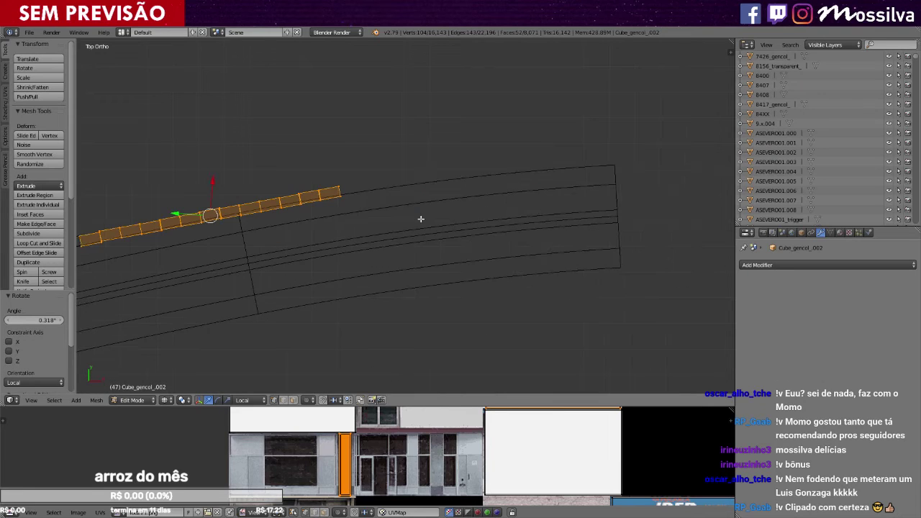
key(g)
click(666, 187)
scroll(658, 199, up, 2)
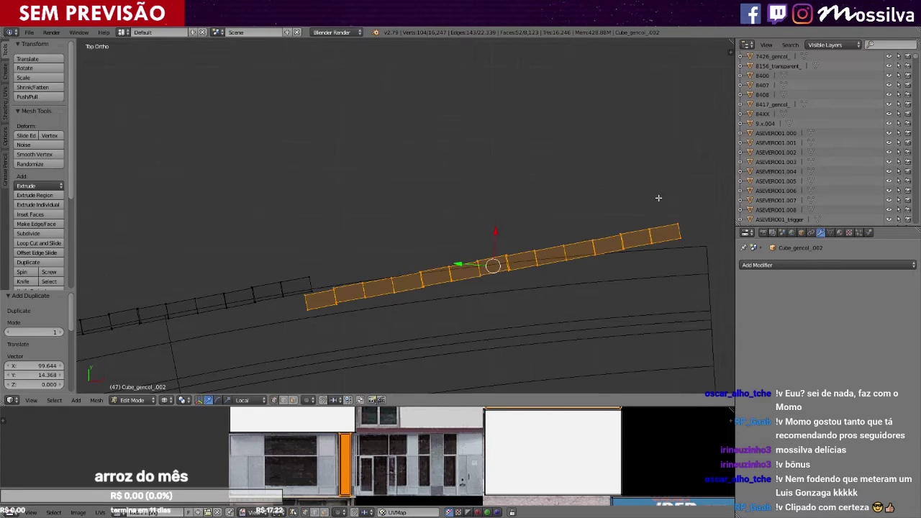
key(r)
click(695, 213)
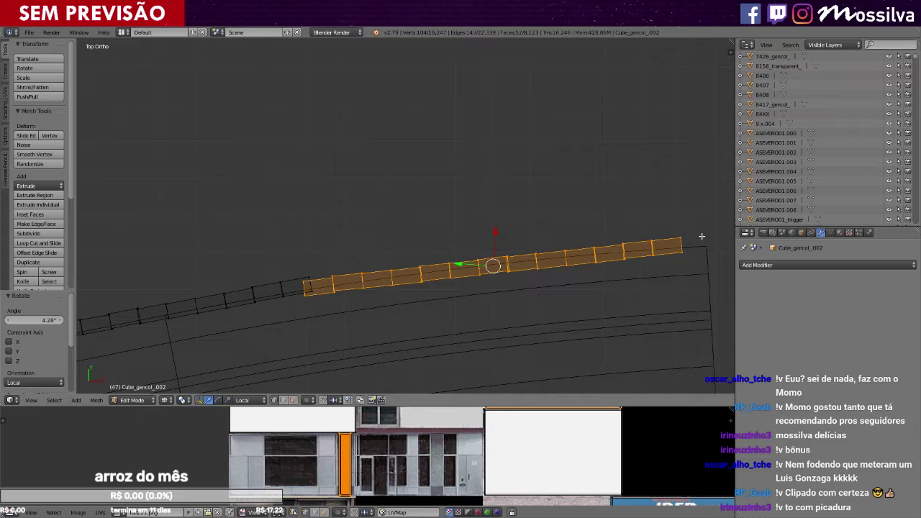
Move the last row X 1.685, Y 1.296 to join the wall's end and deselect everything.
key(g)
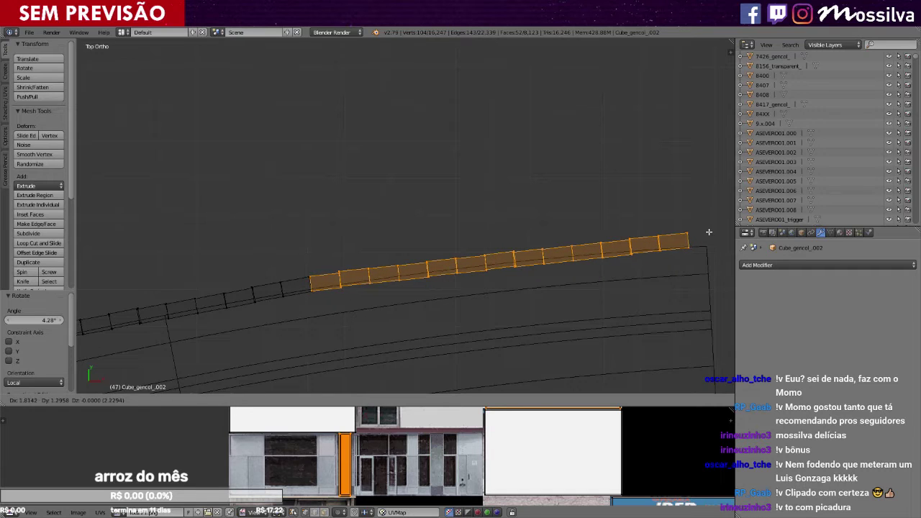
click(694, 235)
ctrl+scroll(662, 253, up, 7)
scroll(663, 253, up, 6)
scroll(663, 253, down, 2)
shift+scroll(663, 253, down, 1)
scroll(662, 253, down, 2)
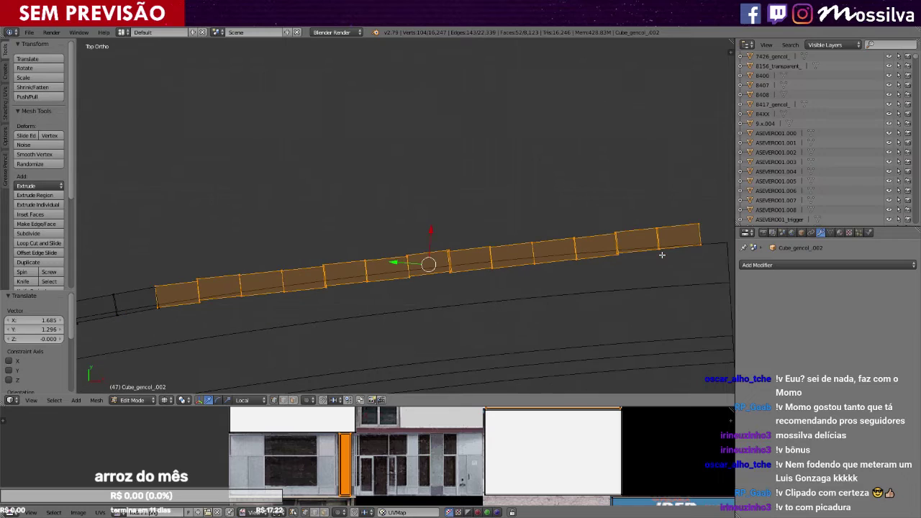
scroll(555, 246, down, 5)
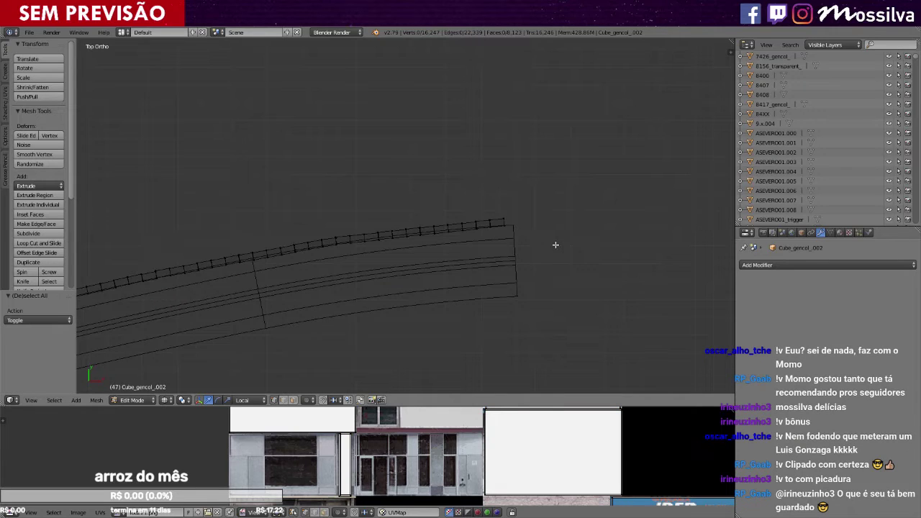
Inspect the wall along the curved road in textured perspective and return to the wireframe top view.
key(KP_Decimal)
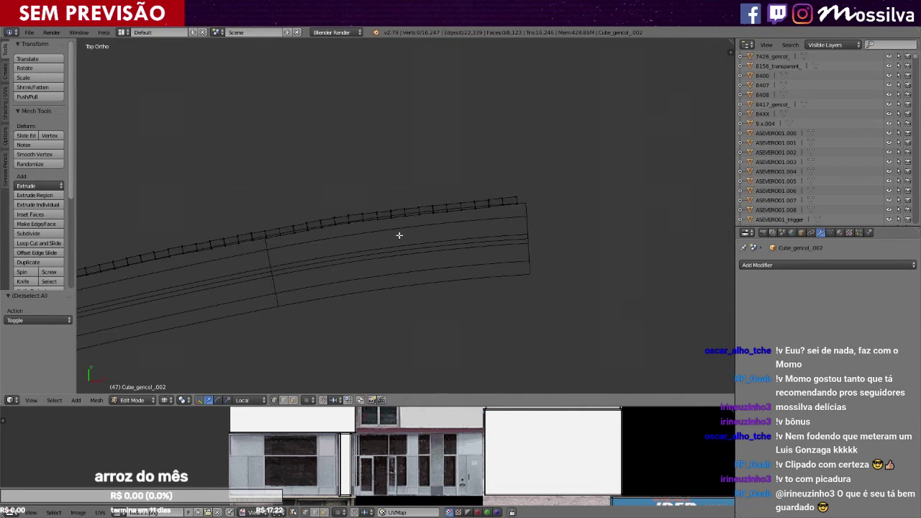
key(KP_5)
key(alt+z)
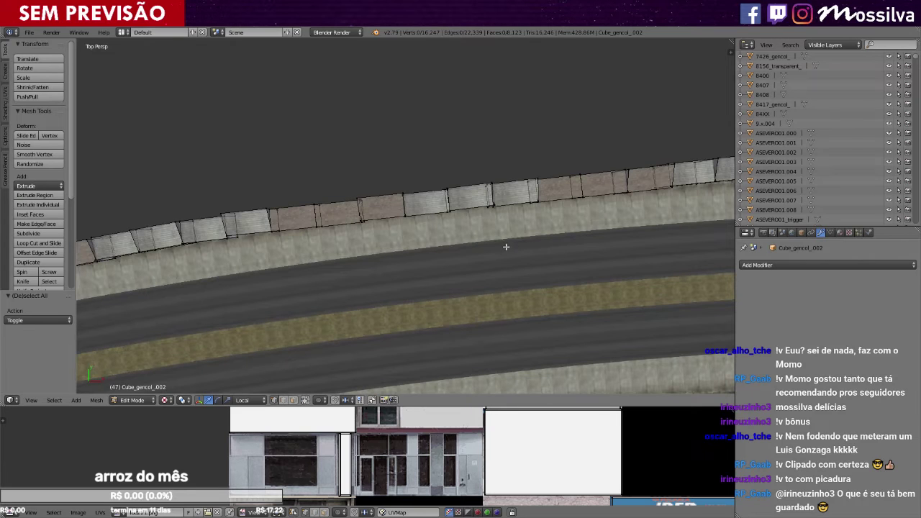
middle_drag(488, 226, 431, 170)
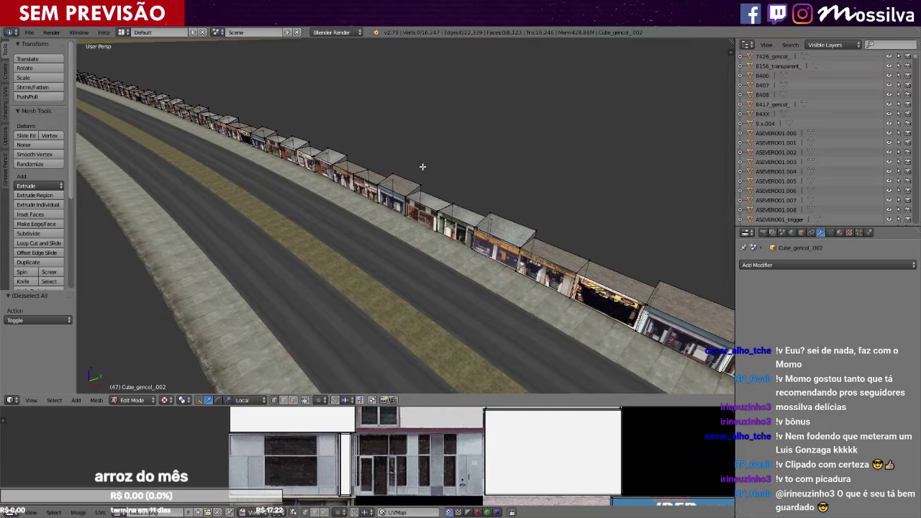
scroll(421, 166, down, 2)
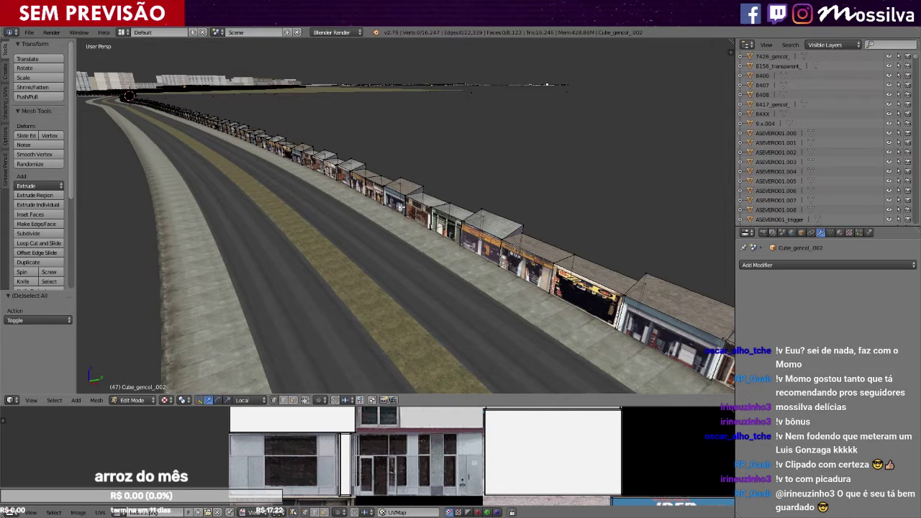
key(z)
key(KP_7)
scroll(402, 208, down, 6)
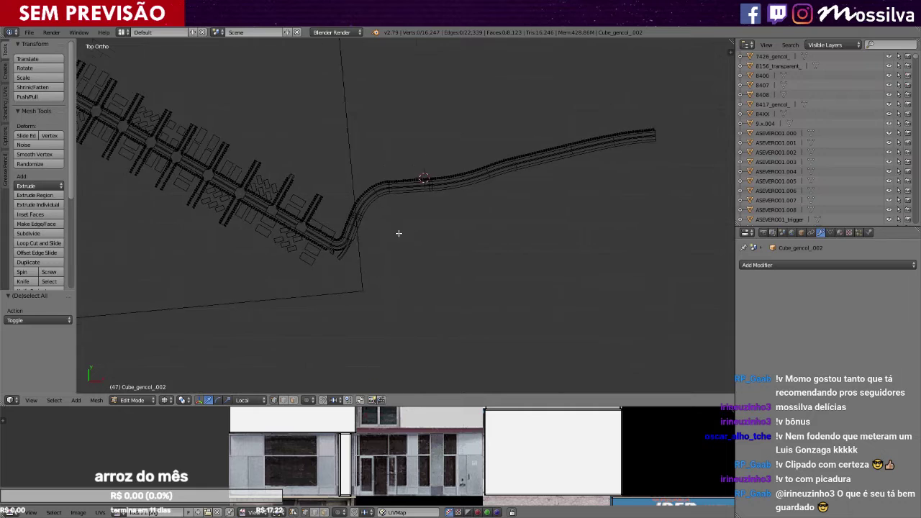
Switch to Object Mode and select only the three-building array sp_building04.003 beside the side street.
ctrl+scroll(399, 231, down, 4)
scroll(378, 198, up, 4)
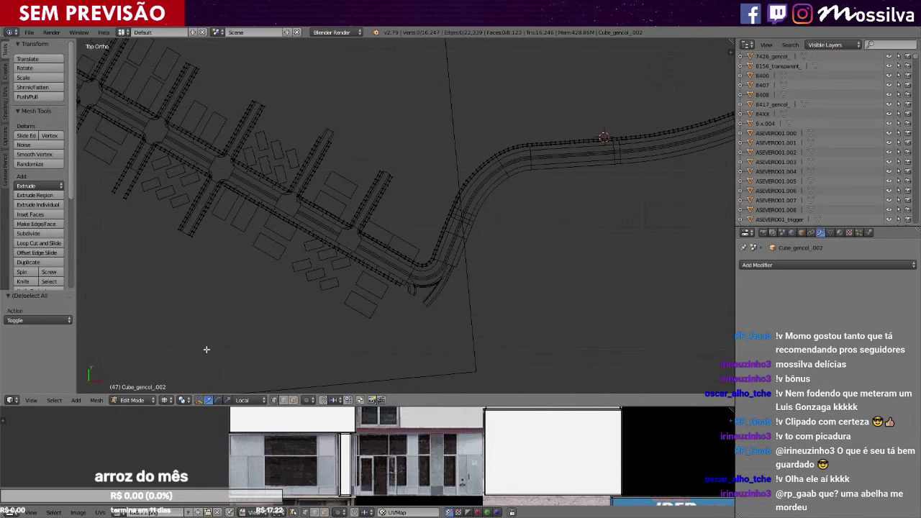
click(132, 400)
click(136, 390)
ctrl+scroll(372, 262, down, 1)
scroll(371, 267, up, 2)
right_click(398, 202)
shift+right_click(328, 148)
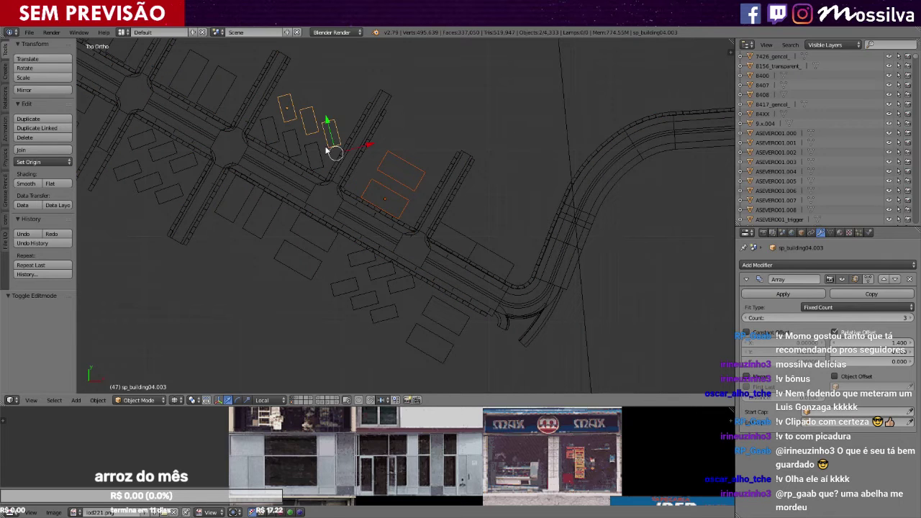
right_click(316, 159)
ctrl+scroll(323, 161, up, 3)
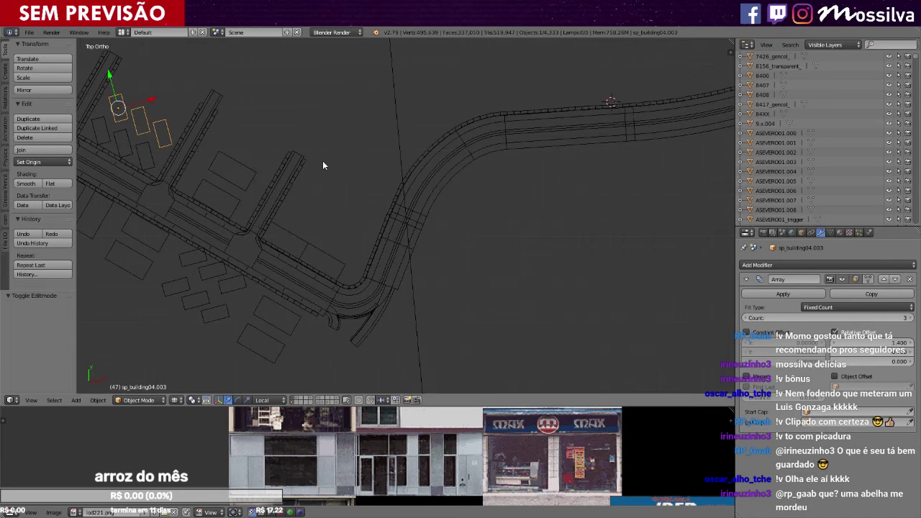
Duplicate the three-building array, place the copy inside the road's first bend and rotate it -90°.
key(shift+d)
click(539, 278)
text(r90)
key(Return)
Fit the copied three buildings behind the wall with small moves and rotations, finishing with X 1.672, Y -1.672 and -0.995°.
key(g)
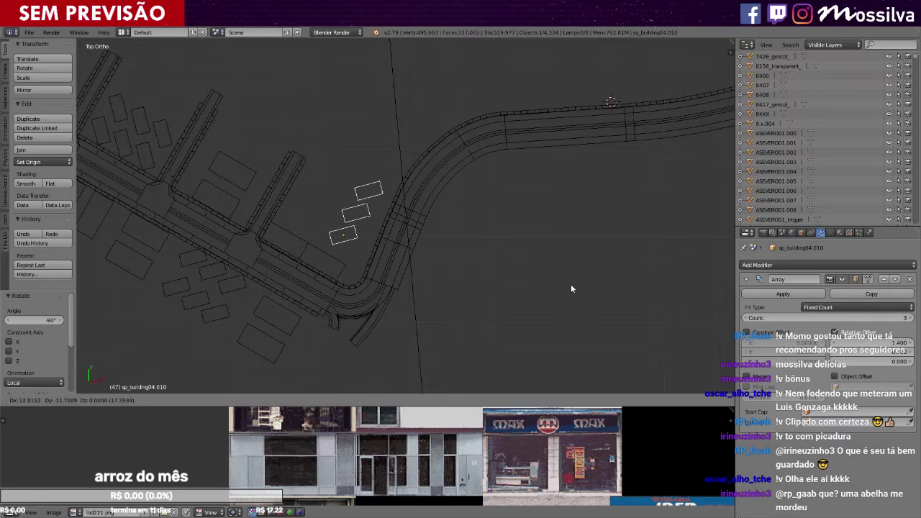
click(598, 285)
key(g)
click(621, 264)
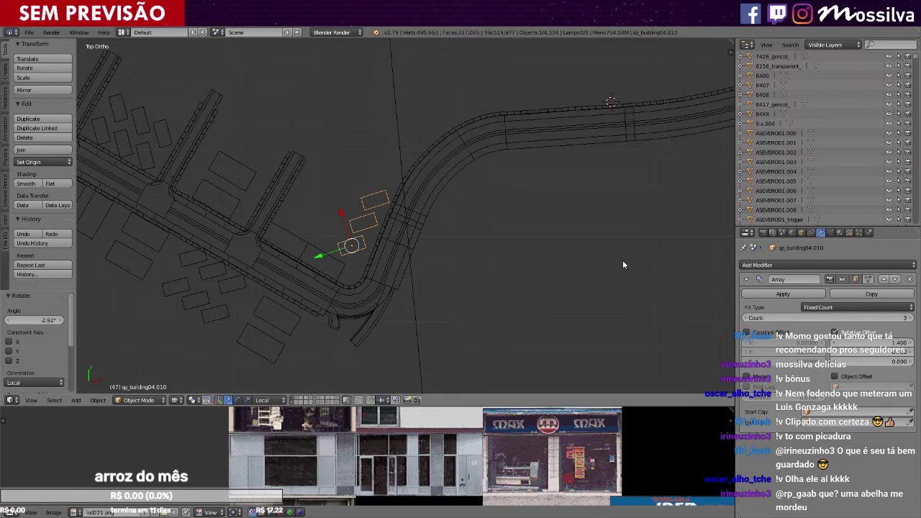
key(r)
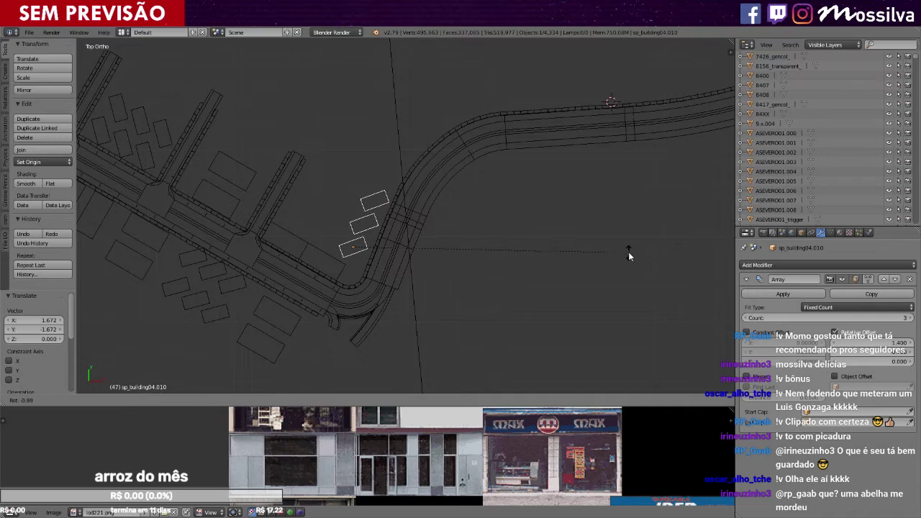
click(610, 237)
Inspect the placed buildings behind the wall in textured perspective and return to the wireframe top view.
scroll(610, 239, up, 5)
key(KP_5)
mouse_move(596, 227)
middle_down()
mouse_move(579, 160)
mouse_move(575, 182)
middle_up()
key(alt+z)
shift+scroll(575, 185, up, 6)
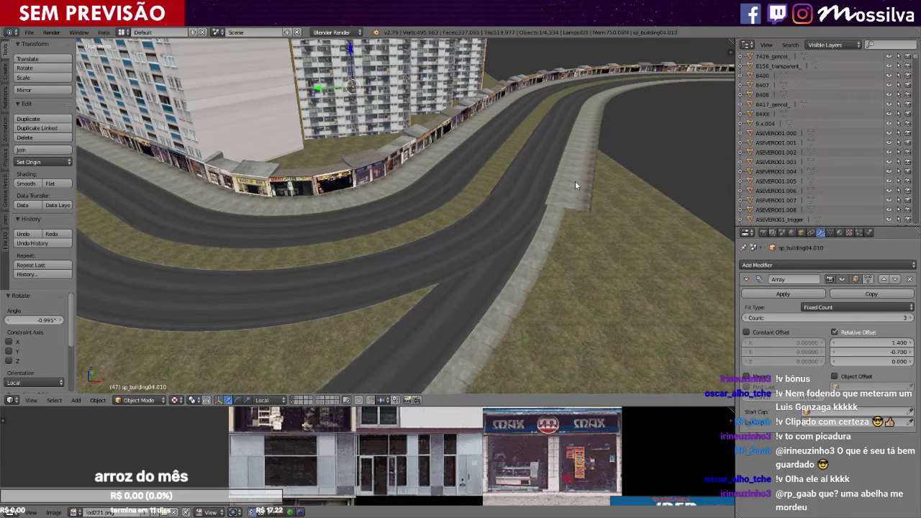
key(z)
key(KP_7)
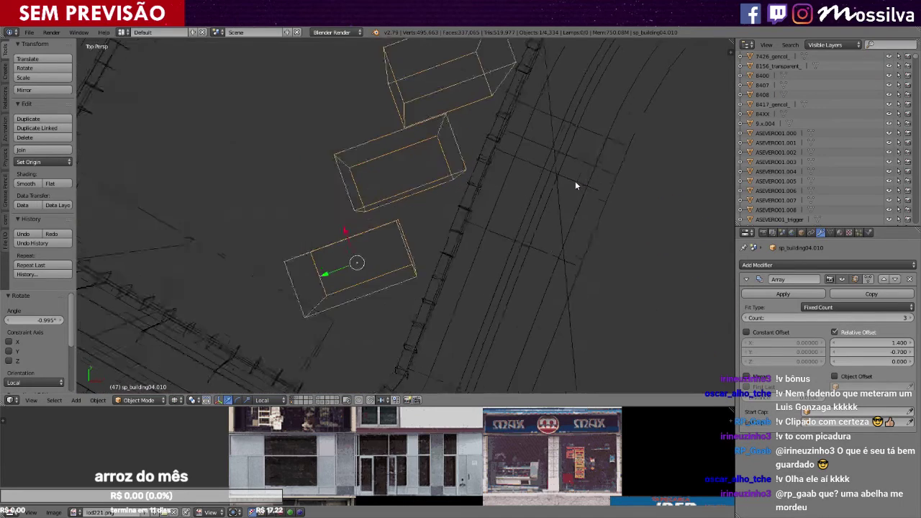
Duplicate the two-building array sp_building01.005 and move the copy X 194.264, Y 51.961 to the outside of the road curve.
key(a)
scroll(560, 209, down, 3)
ctrl+scroll(560, 209, down, 4)
right_click(467, 168)
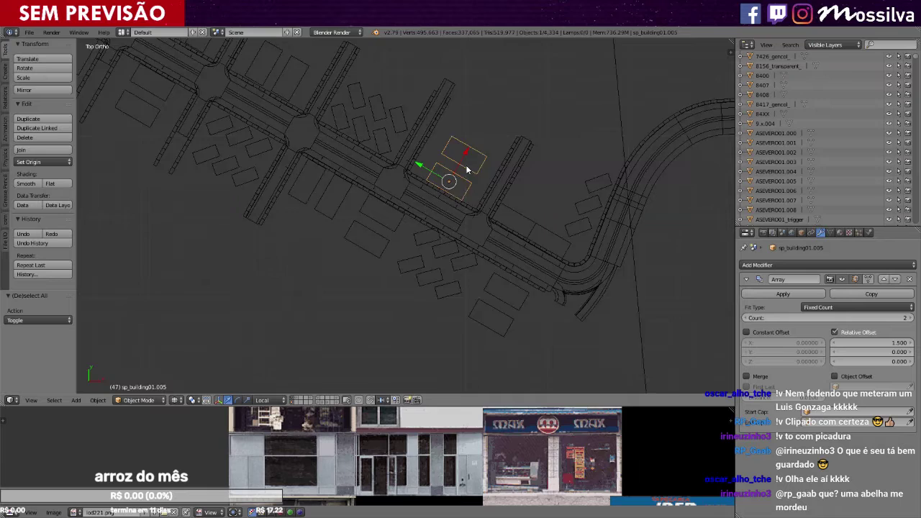
ctrl+scroll(461, 174, up, 13)
key(shift+d)
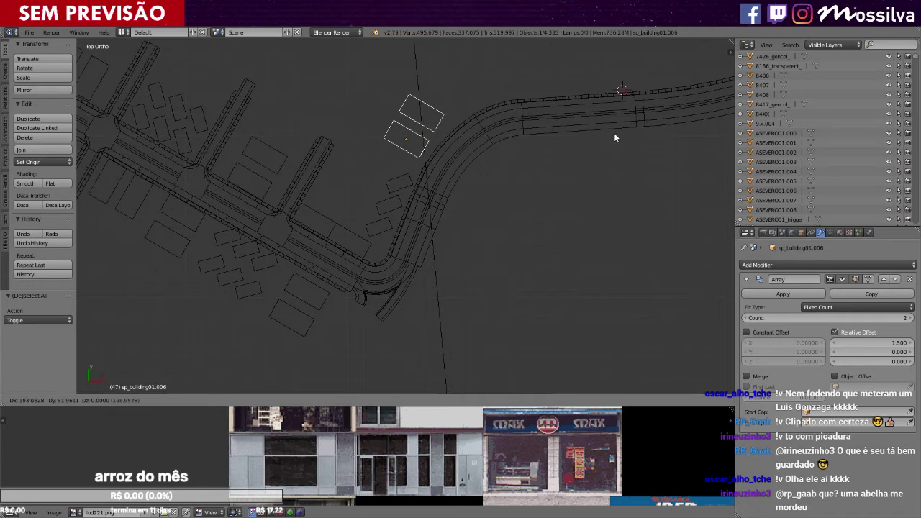
click(615, 134)
Rotate the copied building pair 11.9°, nudge it closer to the curved wall with a small extra rotation, and deselect it.
scroll(615, 137, up, 2)
key(r)
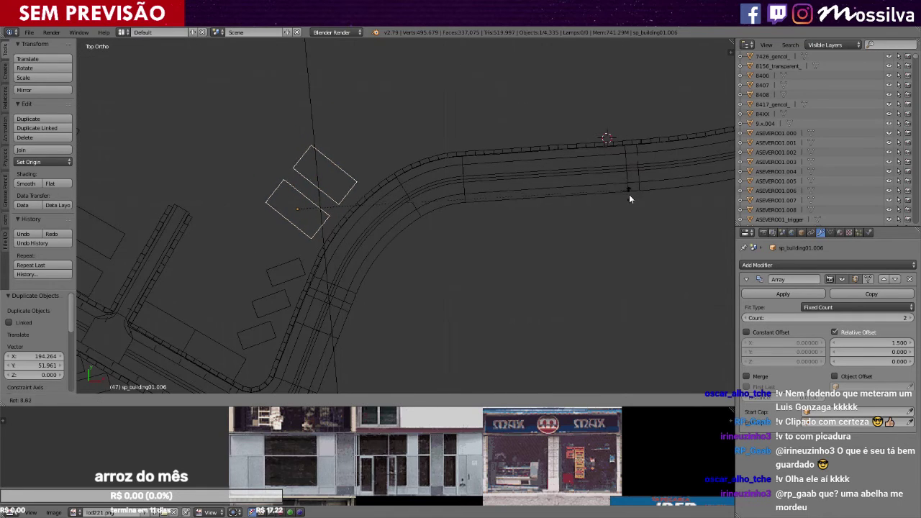
click(629, 209)
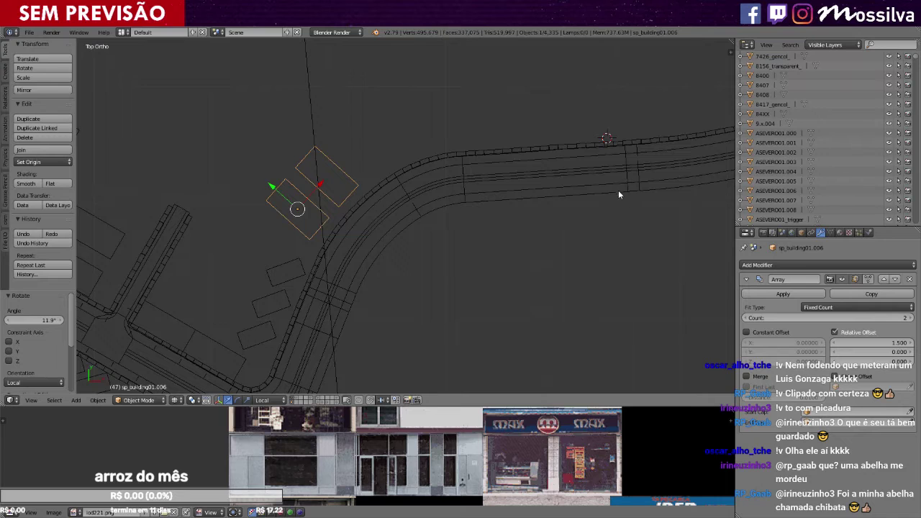
key(g)
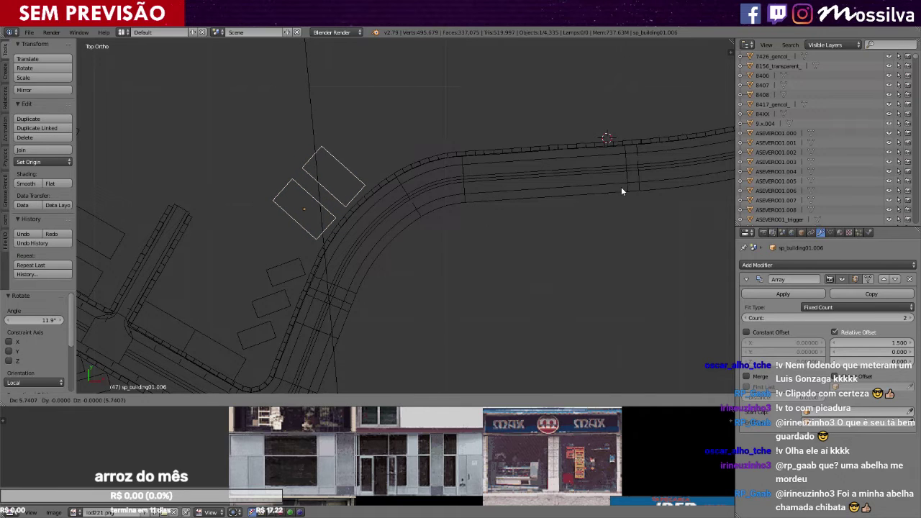
click(621, 186)
key(r)
click(646, 177)
key(a)
Duplicate the two-building array sp_building01.003 and move the copy to the outside of the curve, beyond the previously placed pair.
scroll(405, 224, down, 7)
ctrl+scroll(405, 221, down, 8)
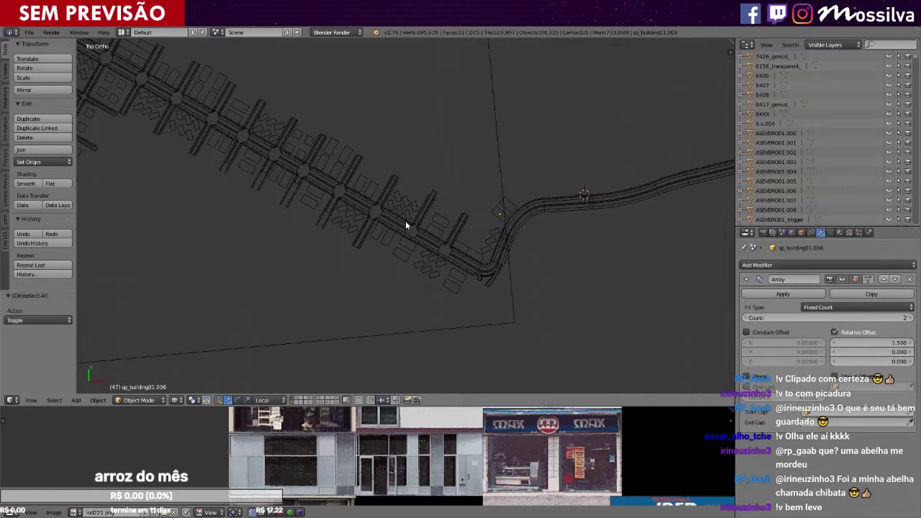
shift+scroll(405, 221, up, 5)
ctrl+scroll(405, 220, up, 2)
ctrl+scroll(405, 220, down, 5)
scroll(403, 229, up, 3)
right_click(384, 219)
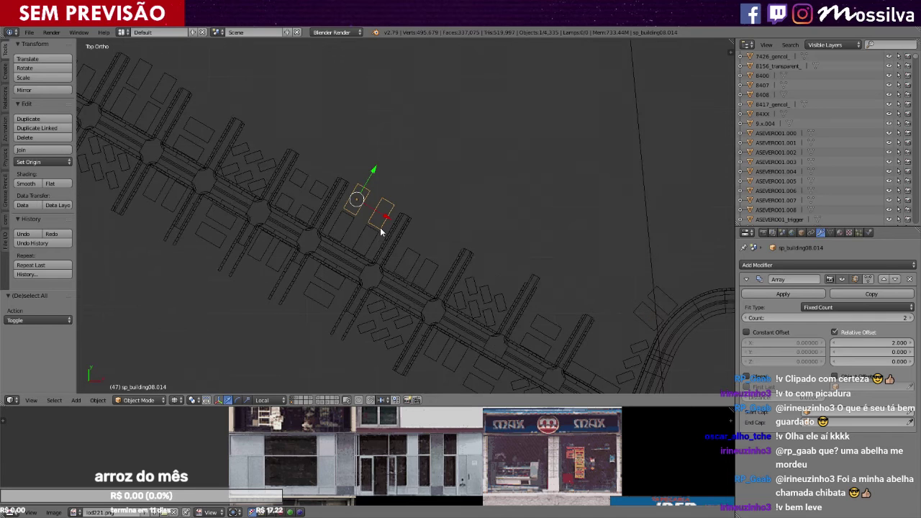
ctrl+scroll(370, 237, down, 1)
shift+scroll(369, 237, down, 9)
ctrl+scroll(369, 237, up, 5)
key(a)
right_click(334, 222)
right_click(309, 226)
right_click(266, 192)
ctrl+scroll(266, 193, up, 7)
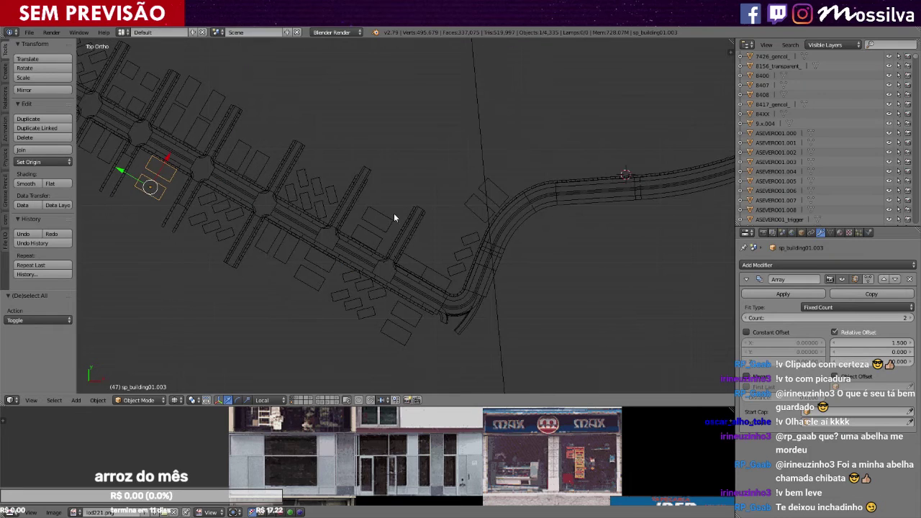
key(shift+d)
click(609, 194)
Rotate the copied pair 43.6°, move it X 6.397, Y 16.238, nudge it about X -2 behind the wall, and deselect it.
ctrl+scroll(604, 196, up, 4)
shift+scroll(602, 198, up, 2)
scroll(601, 196, up, 2)
key(r)
click(624, 337)
key(g)
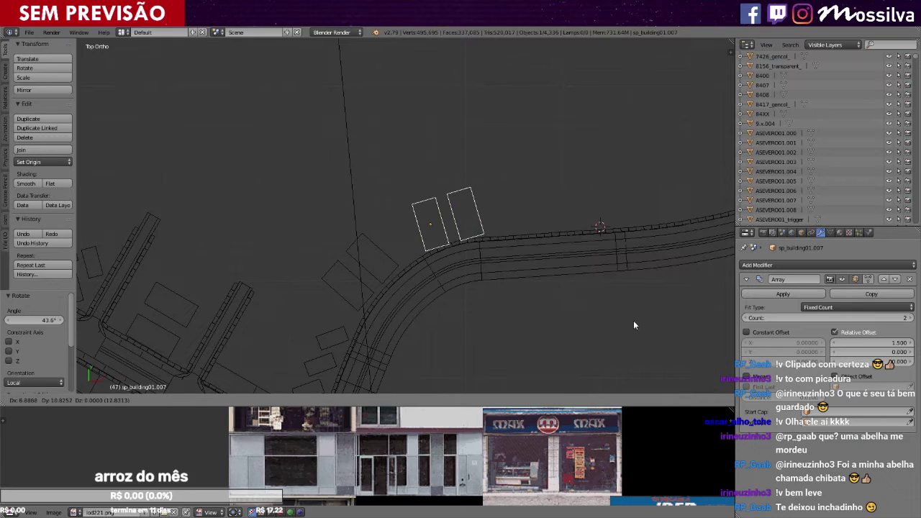
click(633, 322)
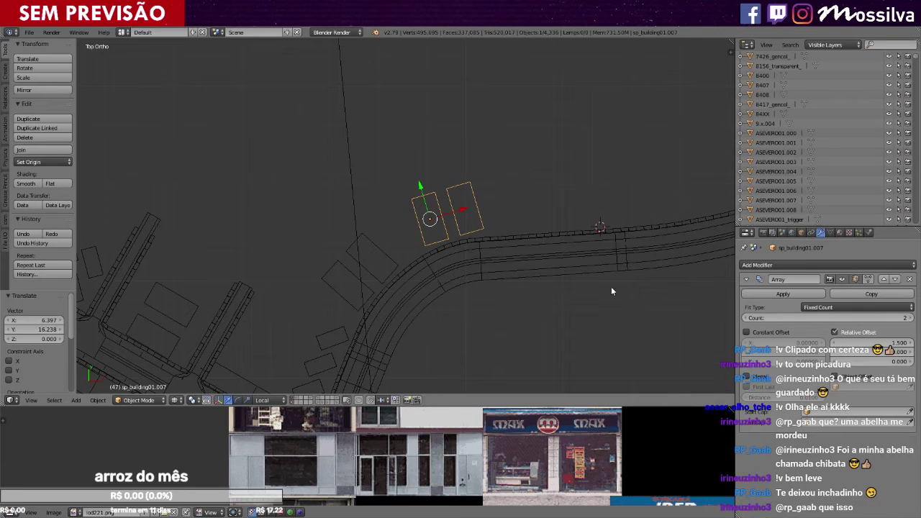
key(g)
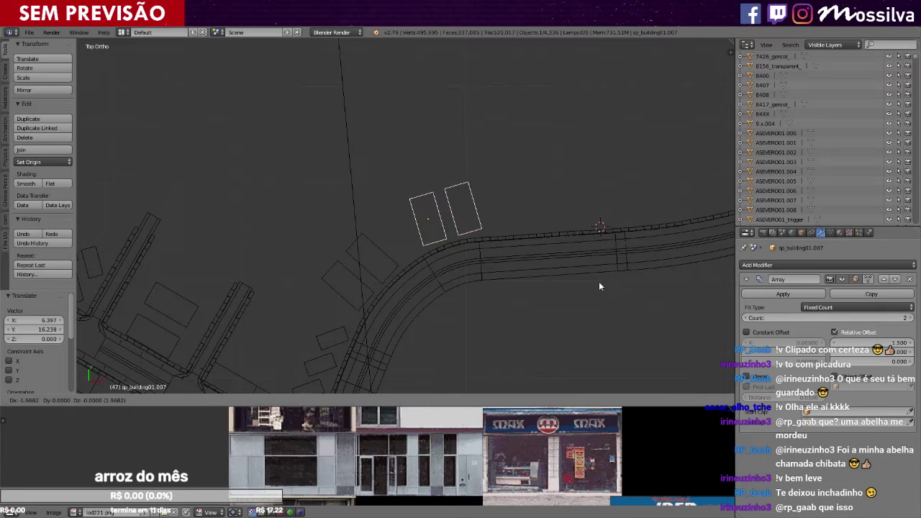
click(597, 285)
key(a)
Inspect the two building pairs behind the curved wall in perspective, centred on sp_building01.006.
shift+scroll(552, 293, down, 3)
scroll(551, 293, up, 3)
right_click(385, 206)
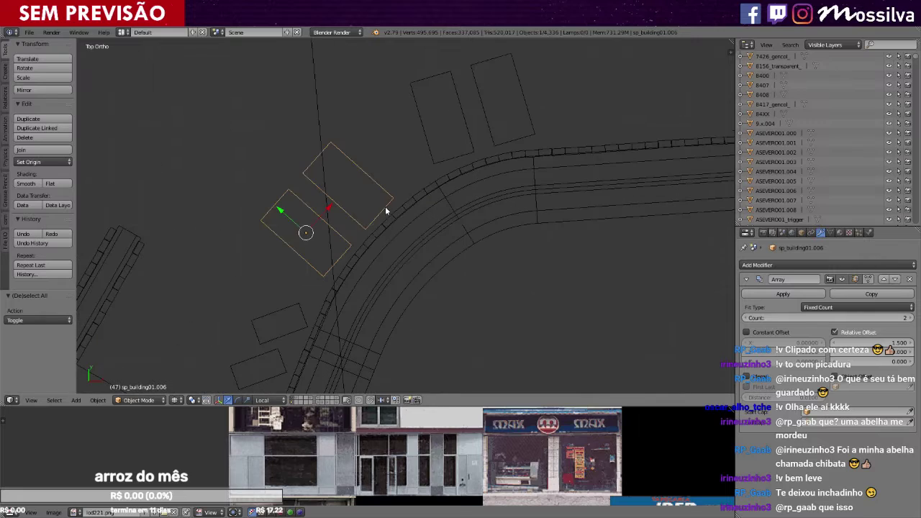
key(KP_5)
key(KP_Decimal)
middle_drag(504, 313, 506, 246)
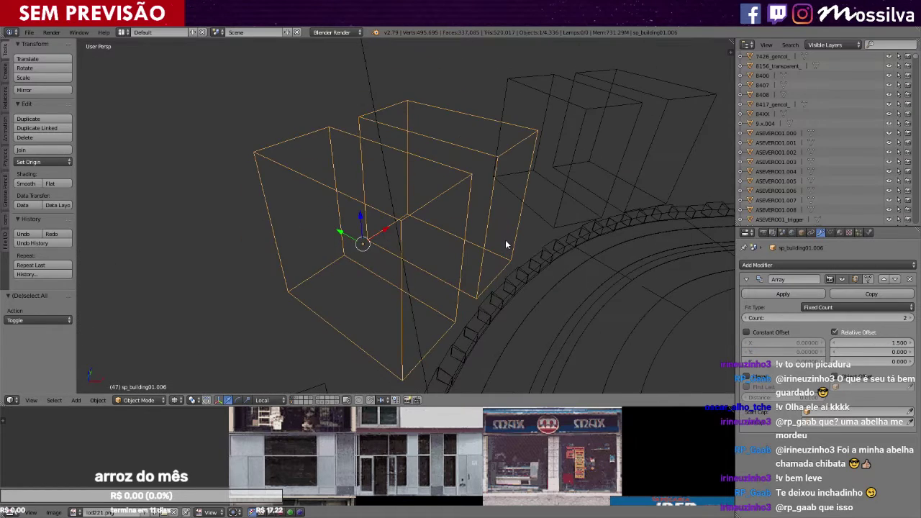
key(z)
key(z)
scroll(505, 241, down, 5)
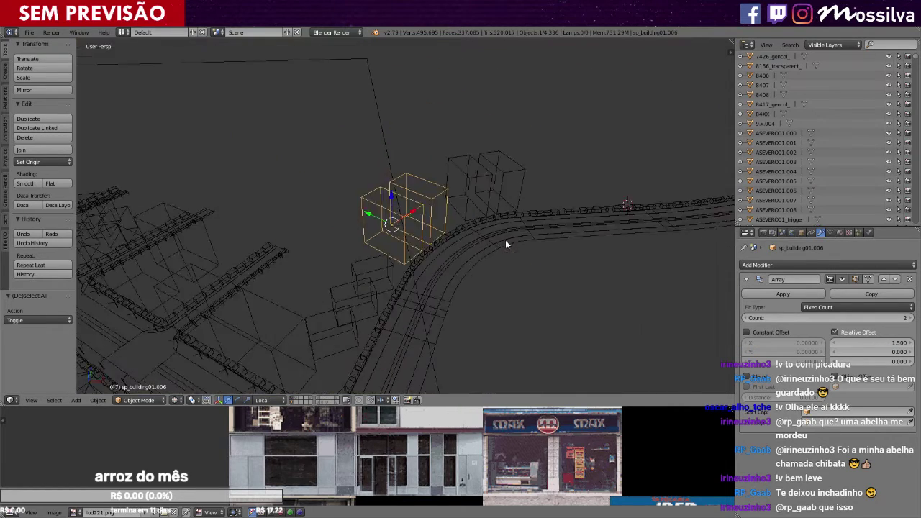
In the top view, move the pair sp_building01.007 about X 247, Y 23 along the road and rotate it to follow the wall.
right_click(495, 184)
key(KP_7)
key(KP_5)
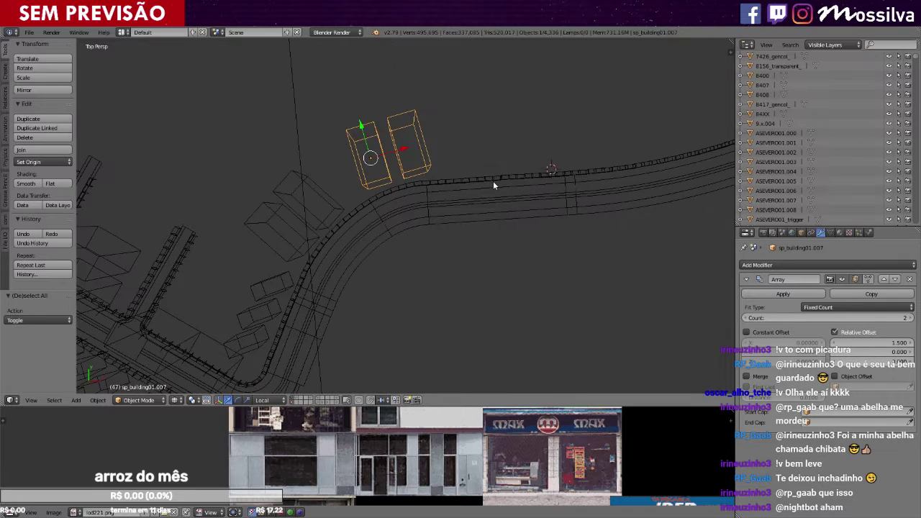
scroll(493, 183, down, 1)
key(g)
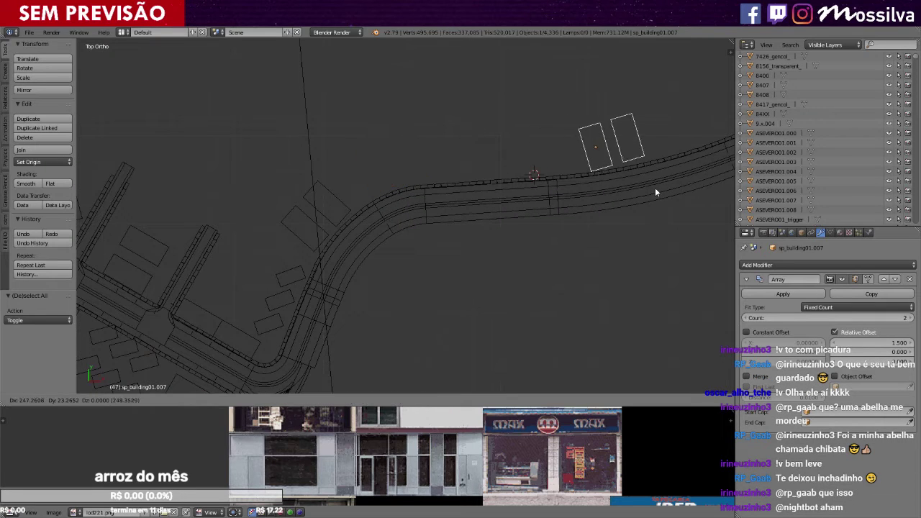
click(654, 188)
key(r)
click(687, 207)
key(a)
Duplicate the joined building array sp_building08.021 and move the copy X 201.921, Y 167.510 to the outside of the curve.
scroll(508, 231, down, 1)
shift+middle_drag(347, 267, 470, 244)
shift+scroll(469, 243, down, 4)
right_click(393, 229)
ctrl+scroll(393, 231, up, 8)
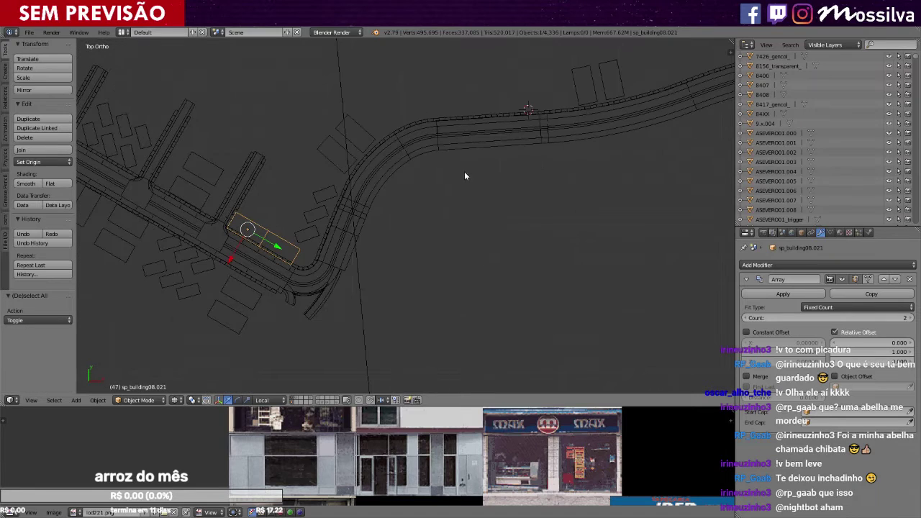
key(shift+d)
click(547, 110)
Rotate the copied joined buildings parallel to the wall and fit them behind it with moves of X 19.047, Y -6.001 and X -6.523, Y 1.044.
scroll(547, 110, up, 4)
key(r)
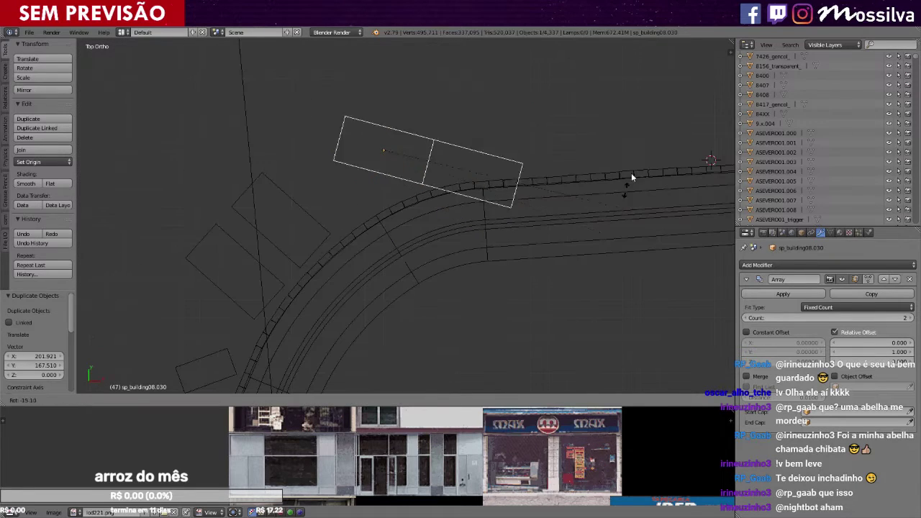
click(624, 95)
key(g)
click(650, 137)
key(r)
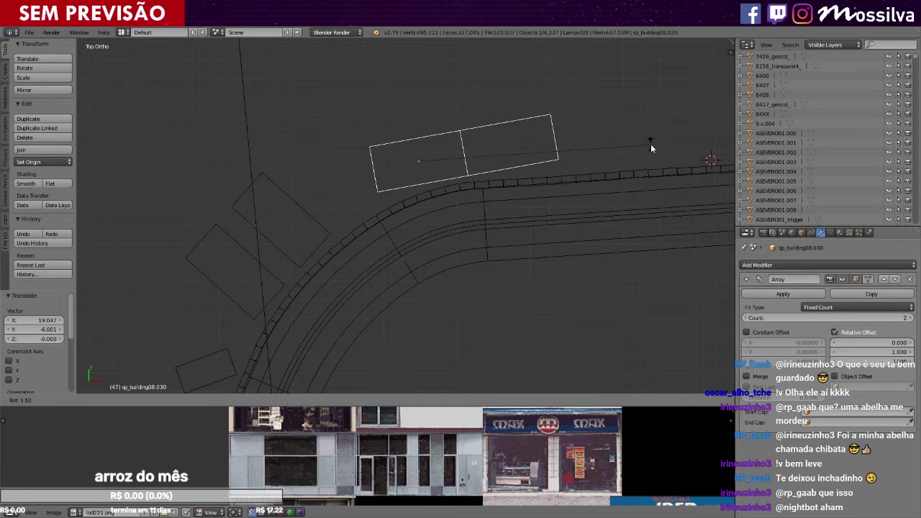
click(651, 144)
key(g)
click(646, 148)
Inspect the placed joined buildings in textured perspective, return to the wireframe top view, and deselect them.
key(KP_5)
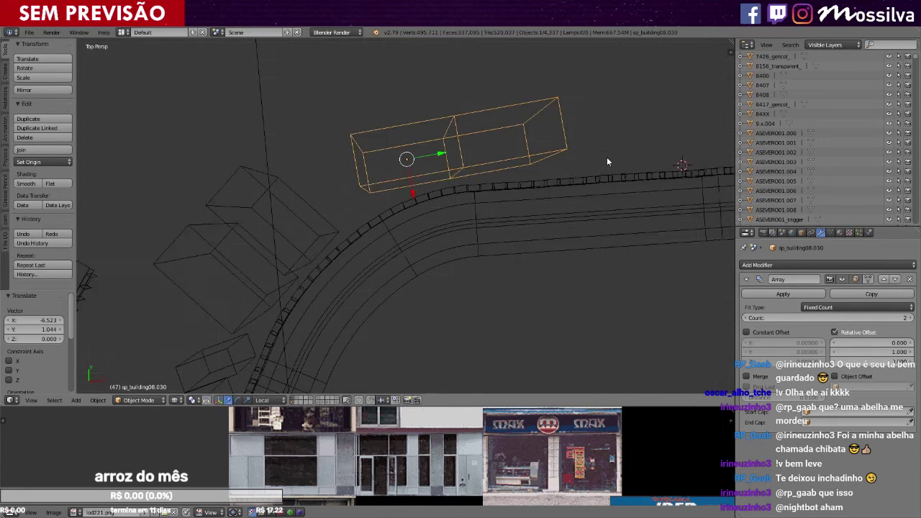
mouse_move(509, 238)
middle_down()
mouse_move(574, 172)
mouse_move(563, 220)
middle_up()
key(alt+z)
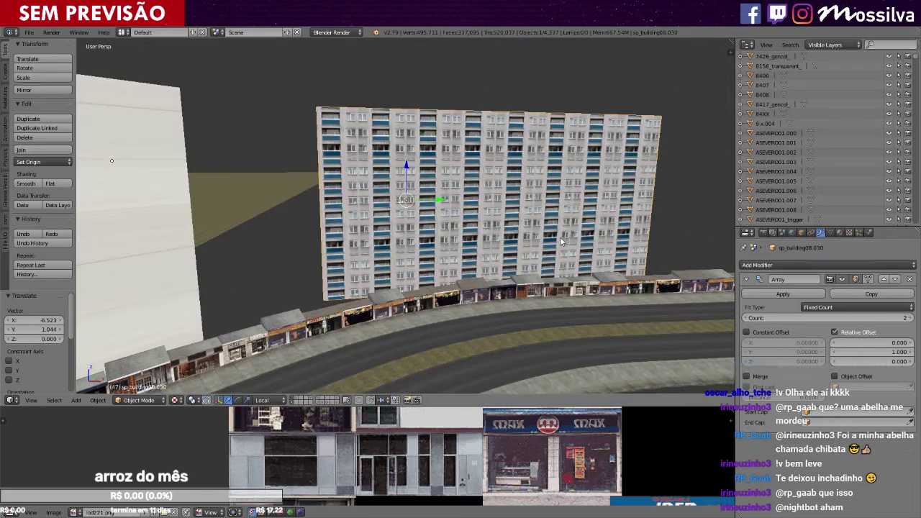
key(z)
key(KP_7)
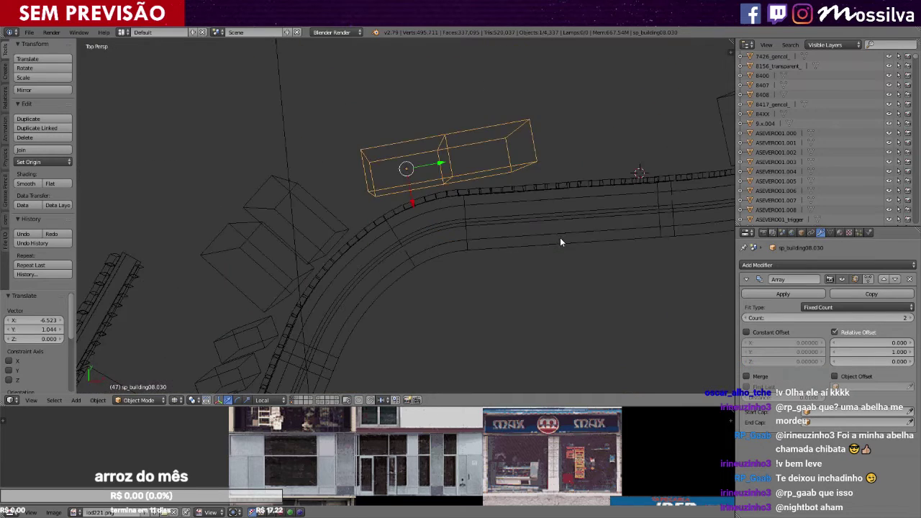
key(a)
Duplicate the two-building array sp_building09.008 and move the copy X 1400.912, Y -277.867 to the straight stretch behind the wall.
scroll(560, 243, down, 6)
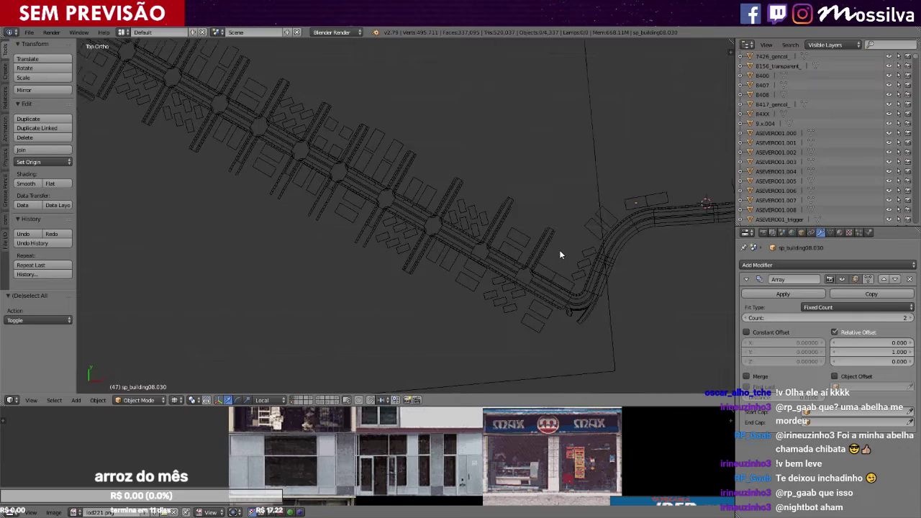
scroll(273, 171, down, 3)
scroll(321, 223, up, 8)
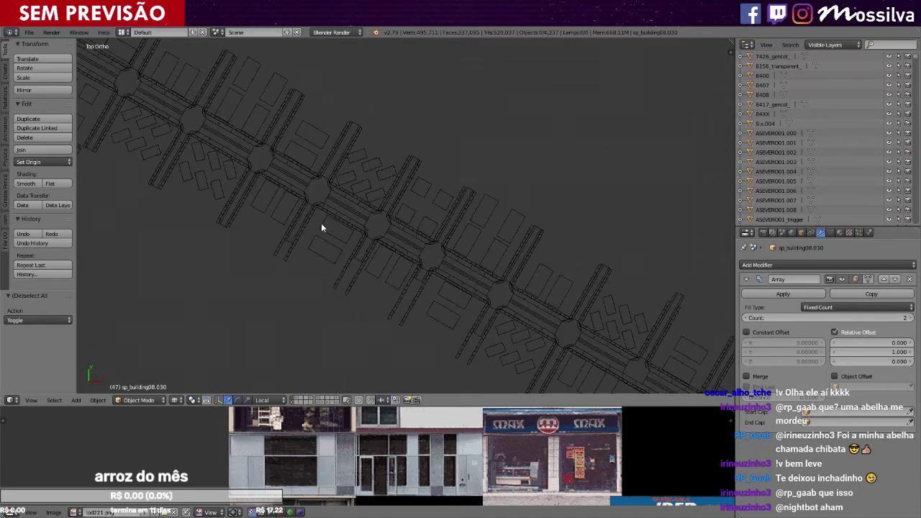
right_click(311, 178)
shift+scroll(319, 192, up, 2)
ctrl+scroll(319, 192, down, 8)
shift+scroll(319, 193, up, 3)
right_click(314, 192)
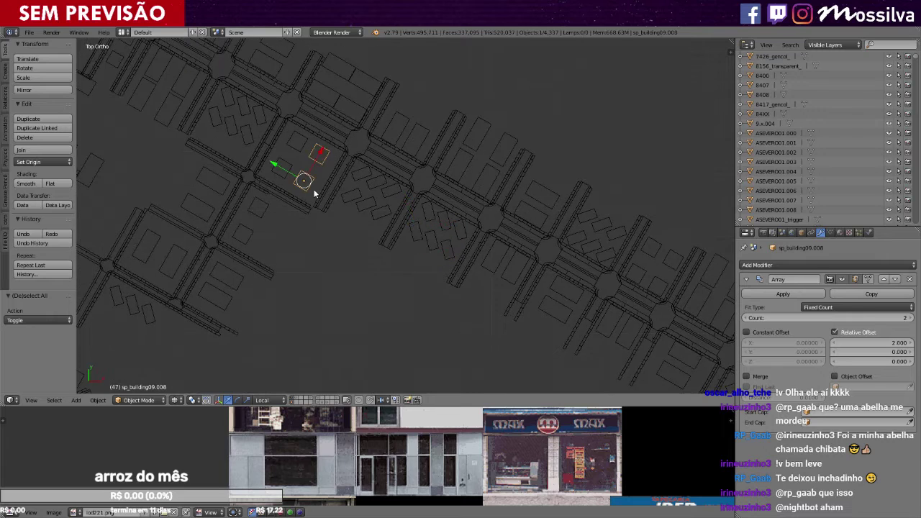
scroll(316, 198, down, 5)
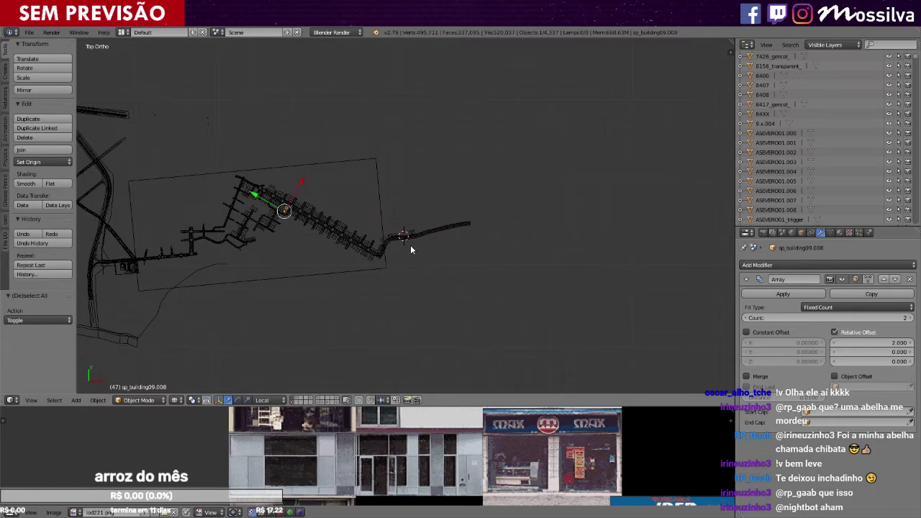
key(shift+d)
scroll(441, 255, up, 5)
scroll(436, 259, down, 5)
scroll(436, 259, up, 2)
Rotate the copied square buildings about 54°, move them into place behind the wall, and rotate them another 1.78°.
key(r)
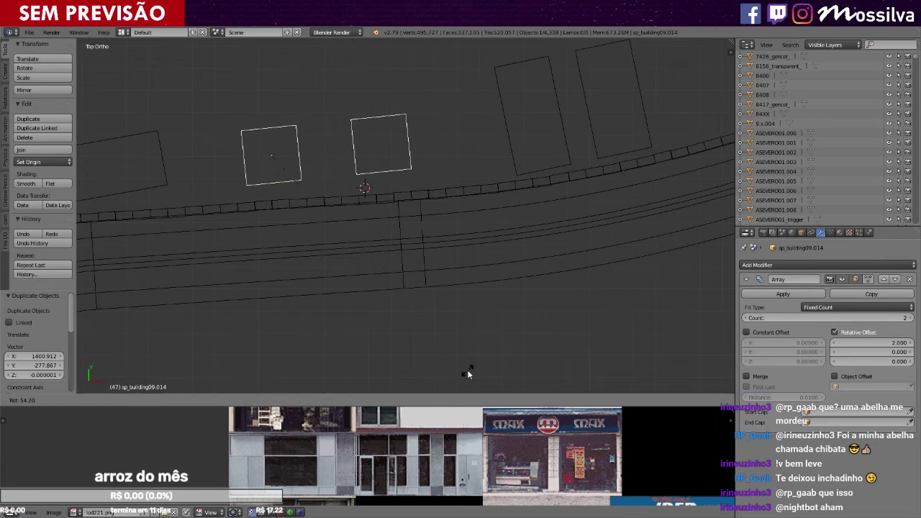
click(468, 372)
key(g)
click(474, 277)
key(r)
click(541, 265)
Move the pair sp_building01.007 farther along the road, rotate it to match the wall's direction, and deselect it.
scroll(460, 178, down, 3)
right_click(469, 194)
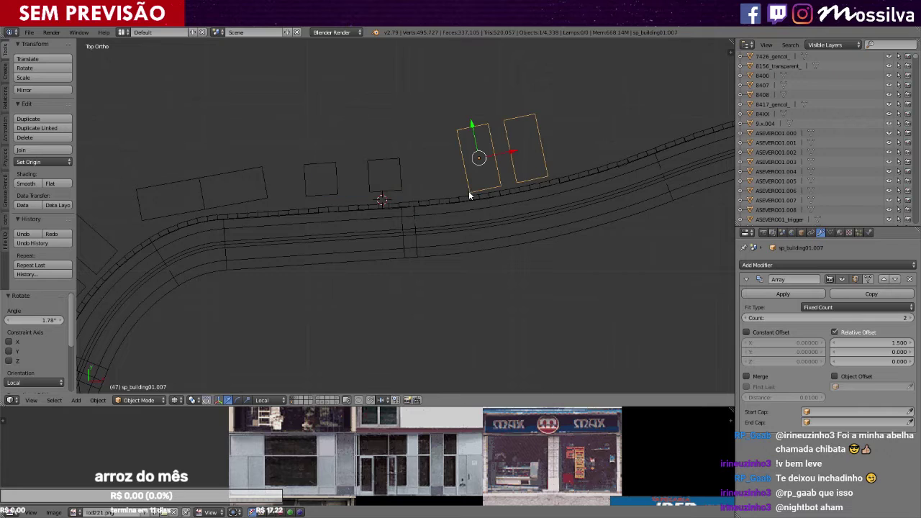
key(g)
click(592, 152)
key(r)
click(595, 229)
key(a)
Examine the existing building groups along the side streets, viewing the three-building array sp_building04.007 in textured perspective.
scroll(556, 249, down, 5)
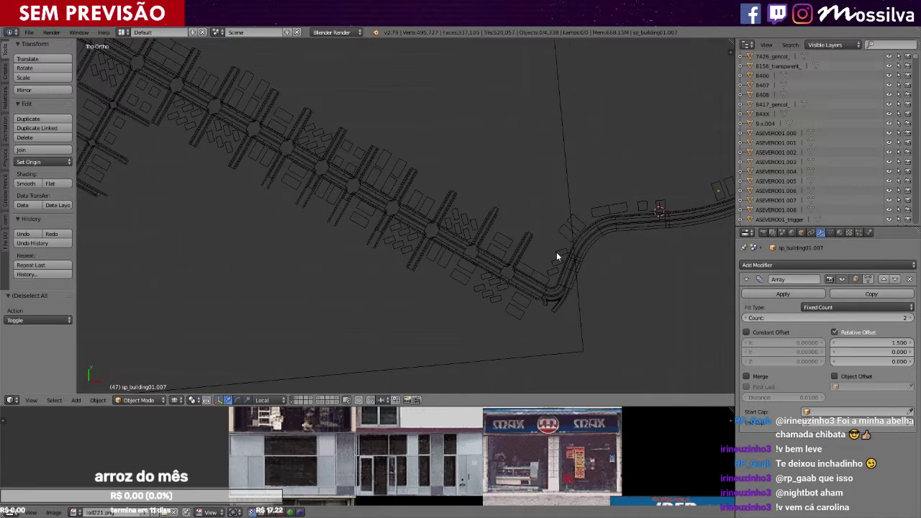
shift+middle_drag(557, 252, 663, 251)
right_click(265, 228)
ctrl+scroll(265, 228, down, 4)
scroll(265, 228, up, 1)
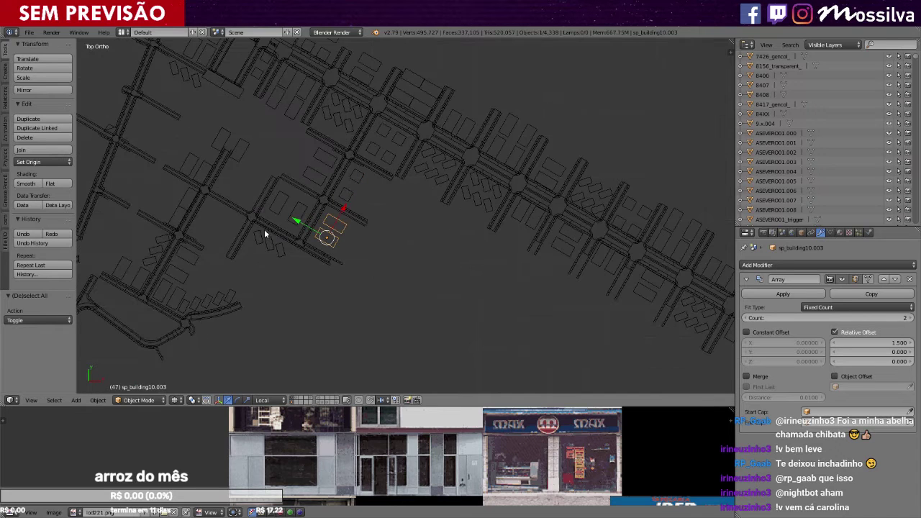
right_click(149, 264)
key(KP_Decimal)
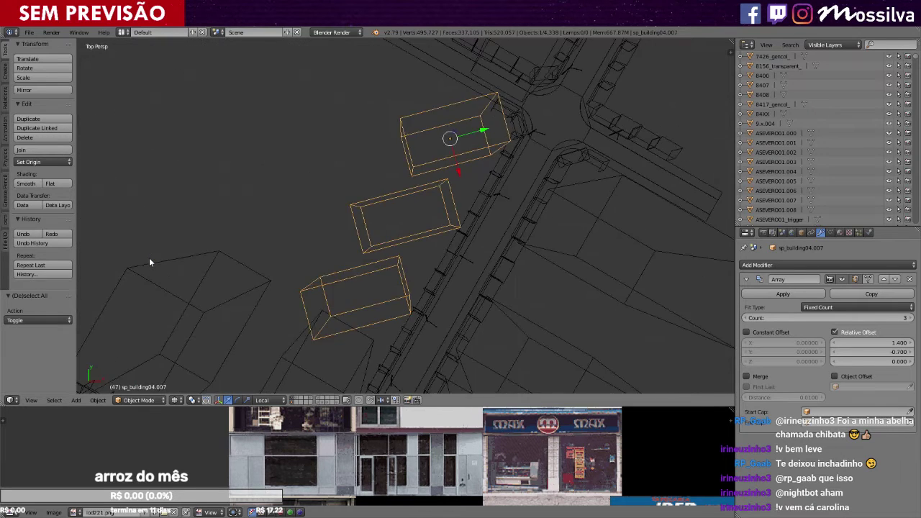
middle_drag(376, 288, 375, 226)
key(alt+z)
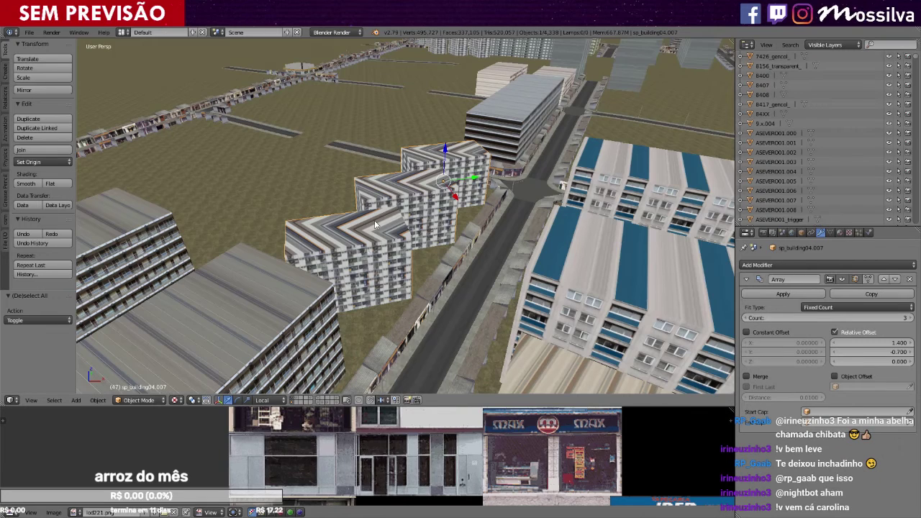
Duplicate the two-building array sp_building08.028 from the side street and move the copy to the outer side of the curved road.
right_click(289, 326)
key(z)
key(KP_7)
scroll(329, 307, down, 5)
key(KP_5)
scroll(330, 302, down, 8)
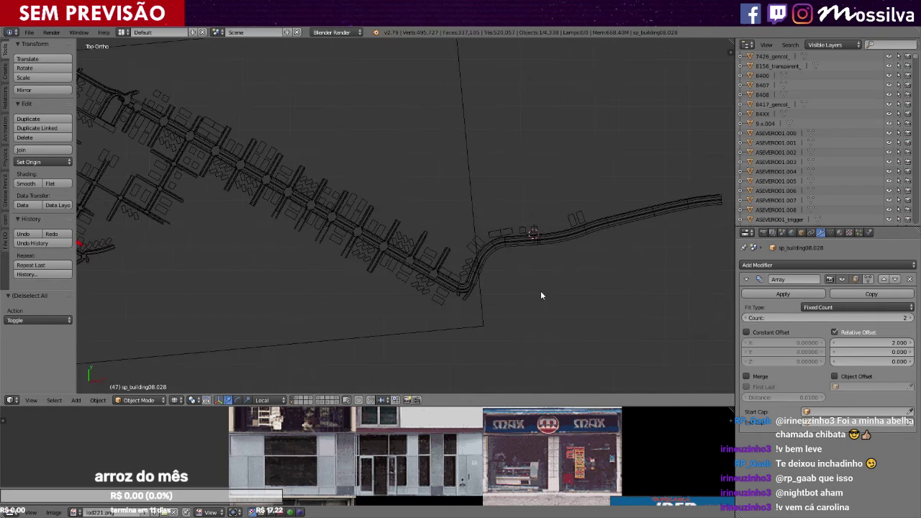
key(shift+d)
click(193, 293)
Rotate the copied pair -36.9°, move it into the gap between the square buildings and the next pair, and rotate it -2.97°.
shift+middle_drag(683, 223, 665, 300)
key(KP_4)
scroll(557, 229, up, 4)
scroll(557, 229, up, 6)
shift+scroll(557, 231, up, 7)
key(r)
click(612, 156)
key(g)
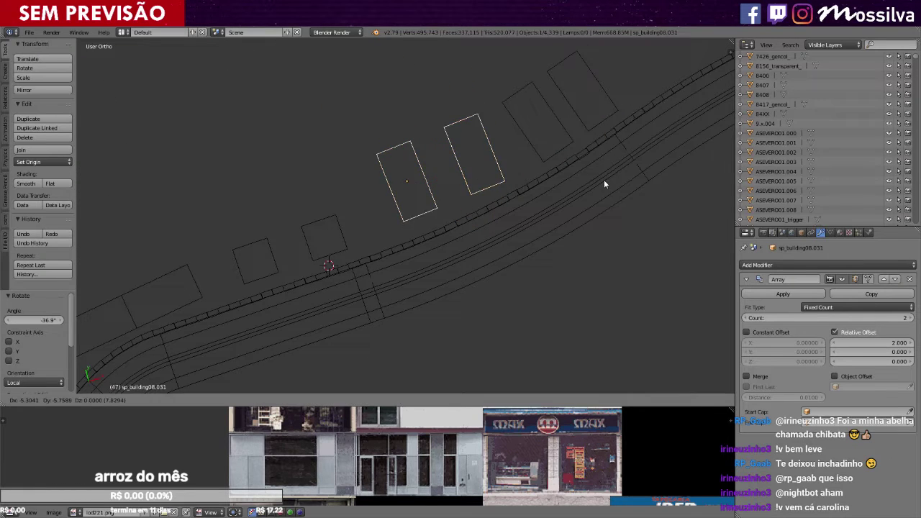
click(597, 189)
key(r)
click(645, 197)
Inspect the row of buildings along the wall in textured shading, return to the wireframe top view, and deselect everything.
scroll(483, 262, up, 2)
middle_drag(484, 266, 502, 227)
key(alt+z)
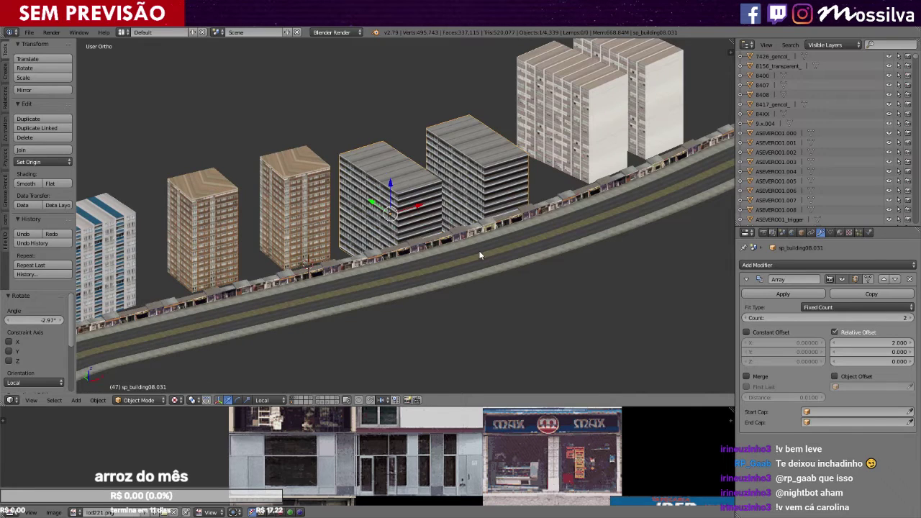
key(z)
scroll(475, 254, down, 3)
key(a)
key(KP_7)
Duplicate the two-building array sp_building08.018 and move the copy X 1698.083, Y -328.820 beside the road's far stretch.
scroll(315, 264, down, 6)
scroll(316, 263, up, 6)
shift+middle_drag(315, 263, 435, 261)
scroll(379, 140, up, 1)
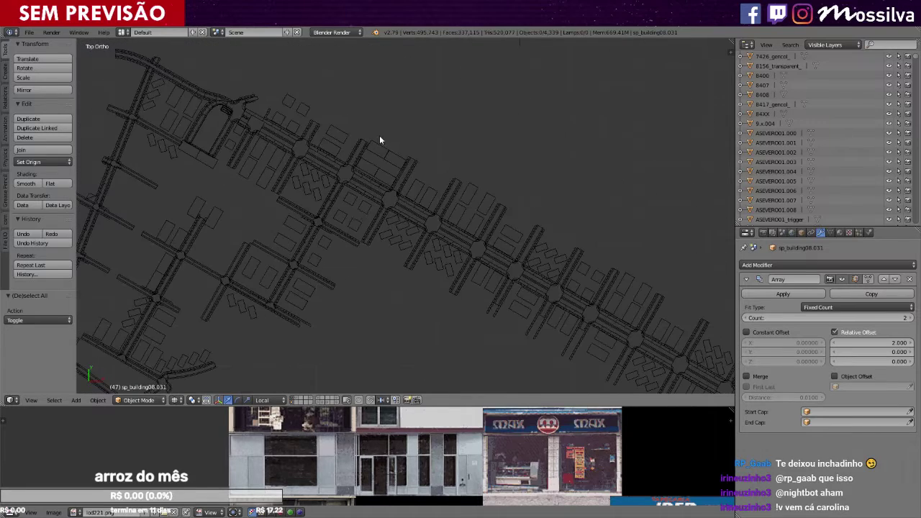
right_click(389, 149)
scroll(321, 215, down, 4)
shift+middle_drag(593, 242, 362, 242)
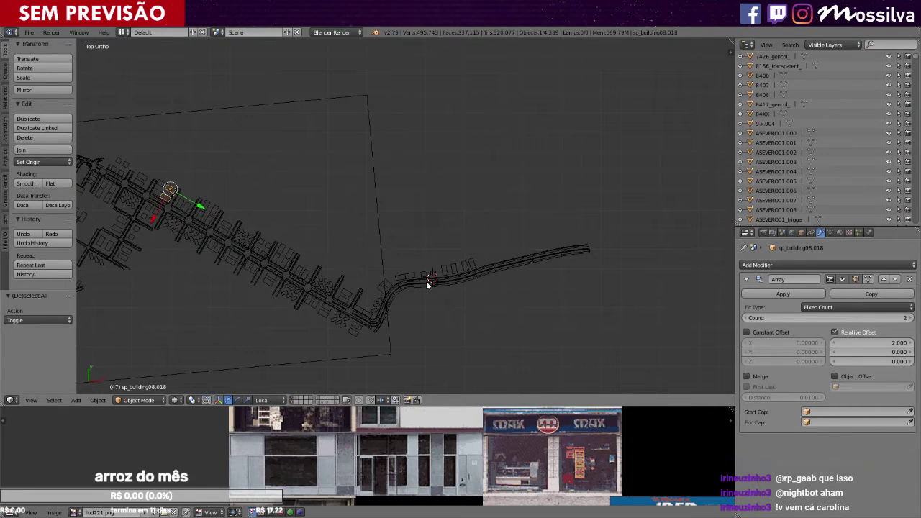
key(shift+d)
click(587, 311)
Rotate the copied pair to face the wall, move it X 26.751, Y -6.936 into place, and view it in textured shading.
shift+middle_drag(588, 311, 501, 227)
scroll(584, 311, up, 6)
scroll(584, 315, up, 3)
key(r)
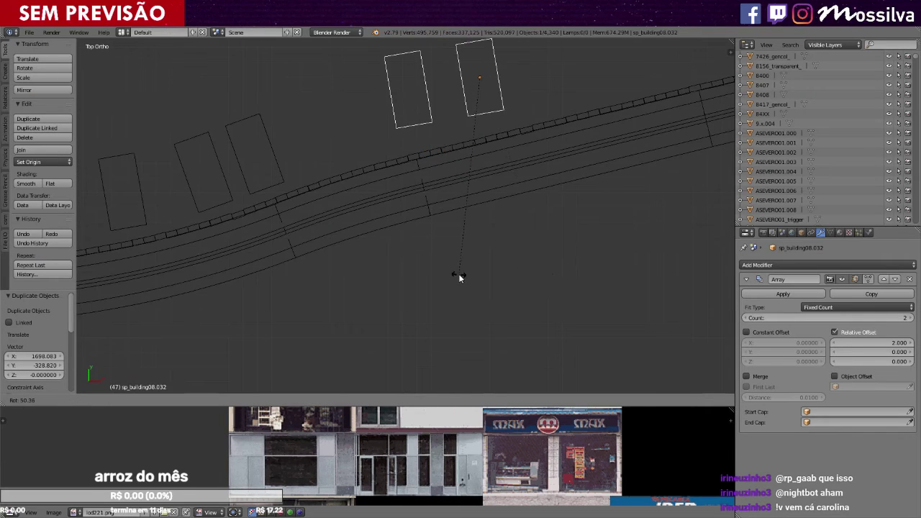
click(470, 282)
key(g)
click(592, 240)
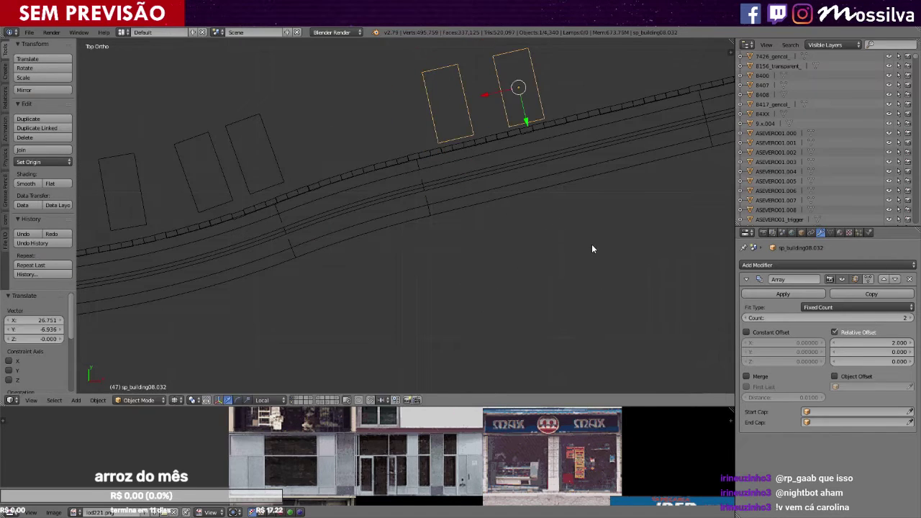
middle_drag(591, 240, 602, 179)
key(alt+z)
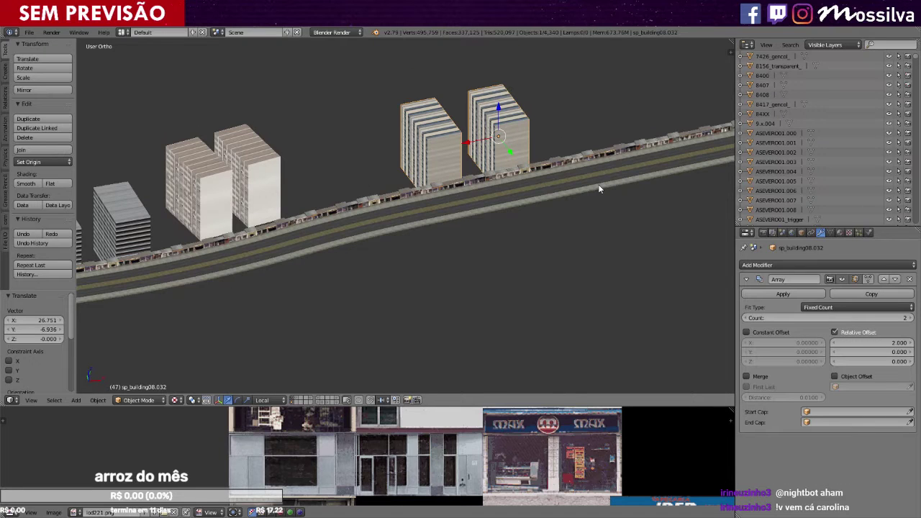
Return to the wireframe top view and rotate the copied building pair sp_building08.032 by 90°.
key(z)
key(KP_7)
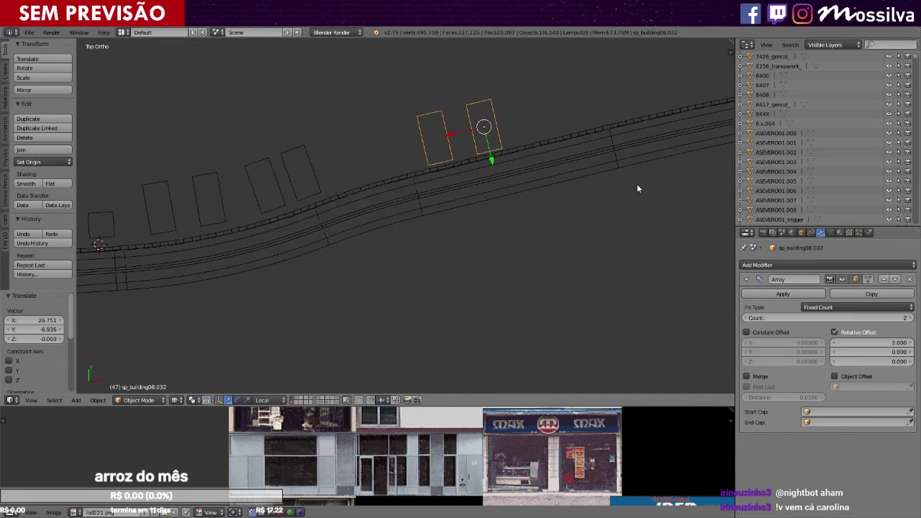
shift+middle_drag(466, 124, 451, 207)
text(r90)
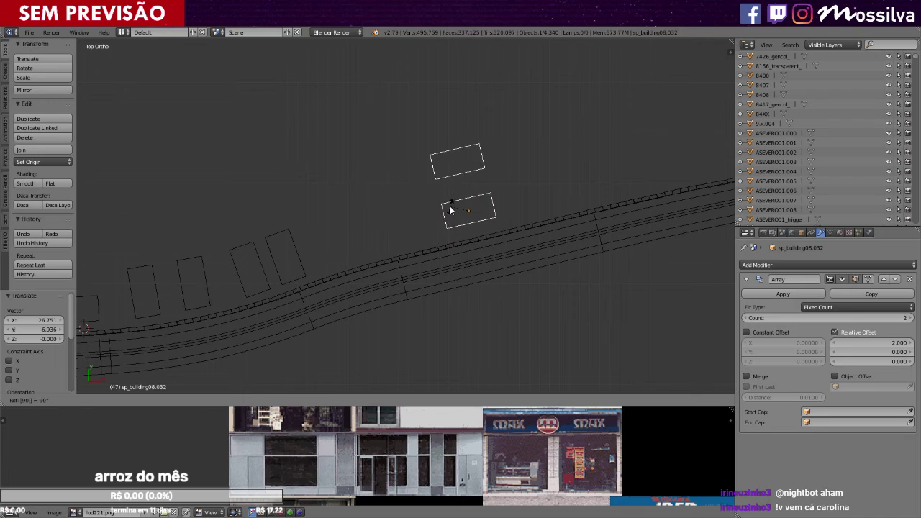
key(Return)
Set the pair's Array relative offset to X 0 and Y 1.5.
click(862, 352)
text(2)
key(Return)
click(869, 340)
text(0)
key(Return)
click(871, 352)
text(1)
key(Return)
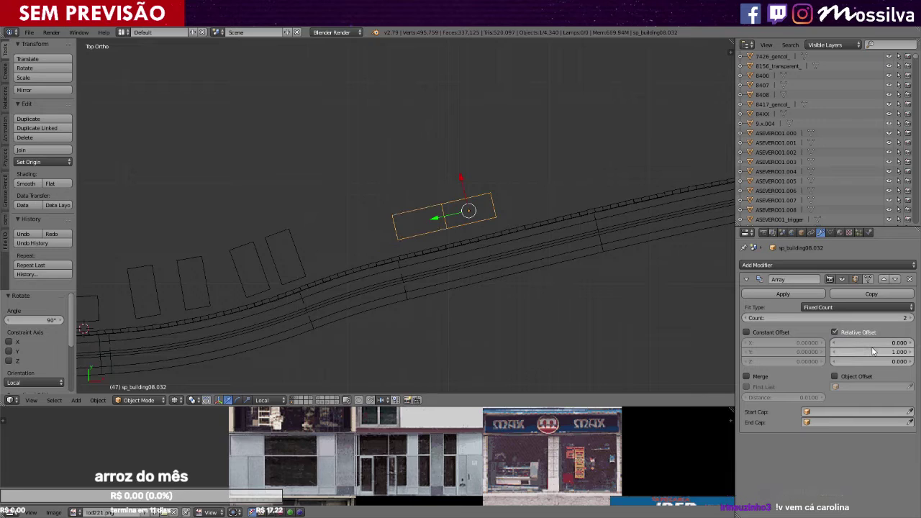
click(878, 353)
text(1.5)
key(Return)
Move the rotated pair close to the wall, parallel to the road, and deselect it.
key(g)
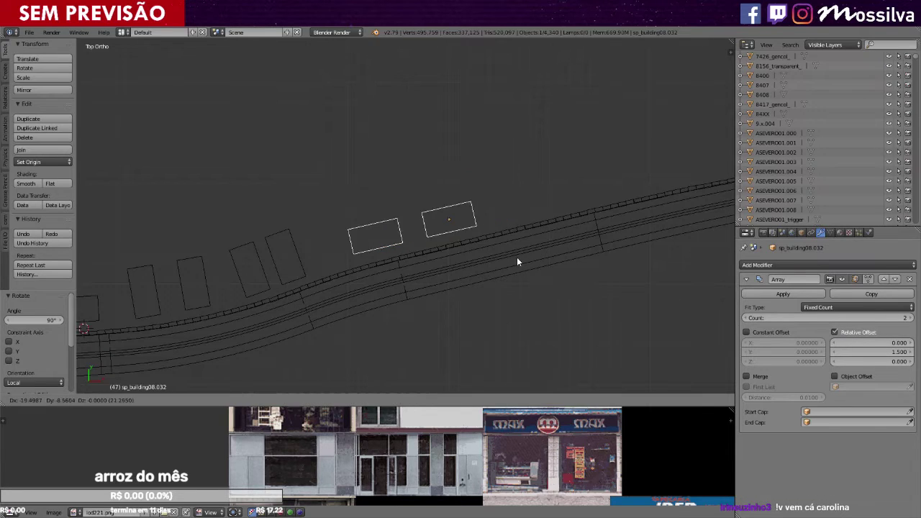
click(494, 271)
key(a)
Inspect the placed pair in perspective and textured shading, return to the wireframe orthographic top view, and deselect everything.
ctrl+scroll(492, 272, down, 3)
shift+middle_drag(492, 269, 492, 172)
scroll(461, 174, up, 1)
right_click(442, 154)
key(KP_5)
key(KP_Decimal)
middle_drag(448, 145, 331, 201)
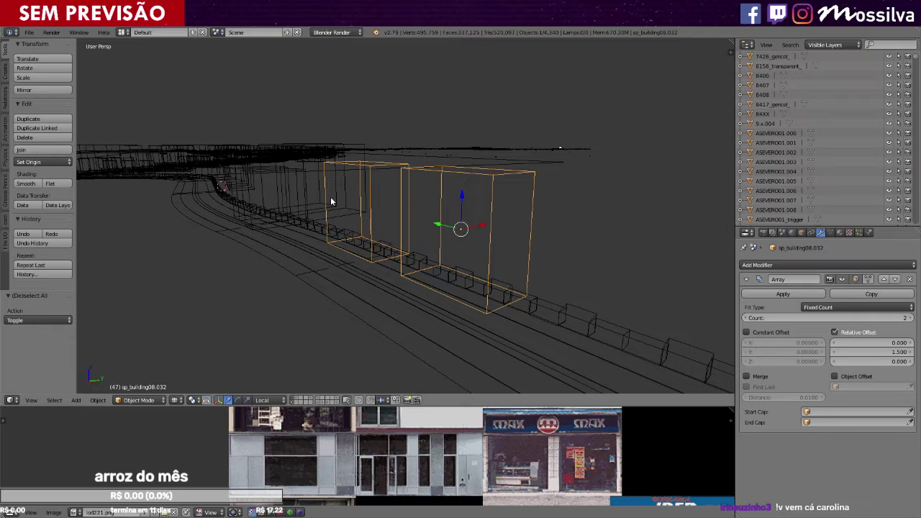
key(shift+z)
key(z)
scroll(331, 200, down, 5)
key(KP_7)
key(KP_5)
key(a)
scroll(343, 189, down, 10)
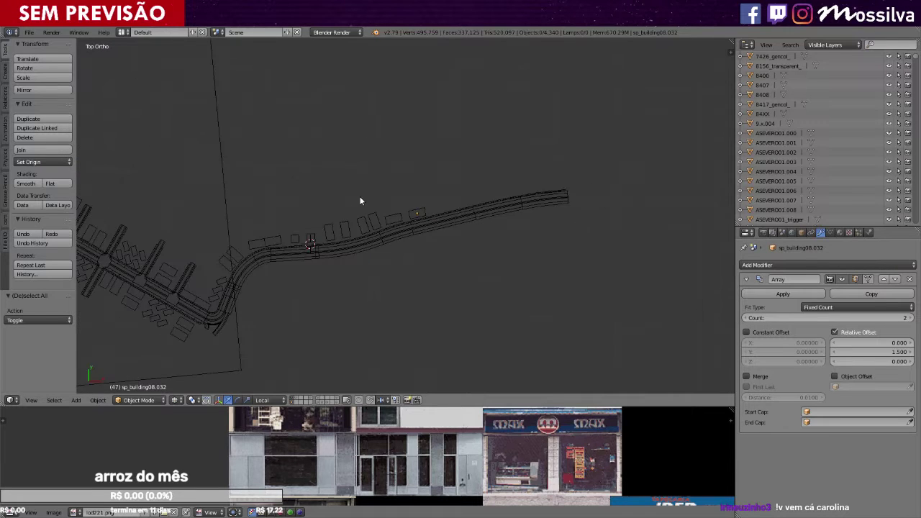
Duplicate the two-building array sp_building09.008 from the city and move the copy X 1824.937, Y -207.716 beside the road's far stretch.
scroll(362, 204, up, 3)
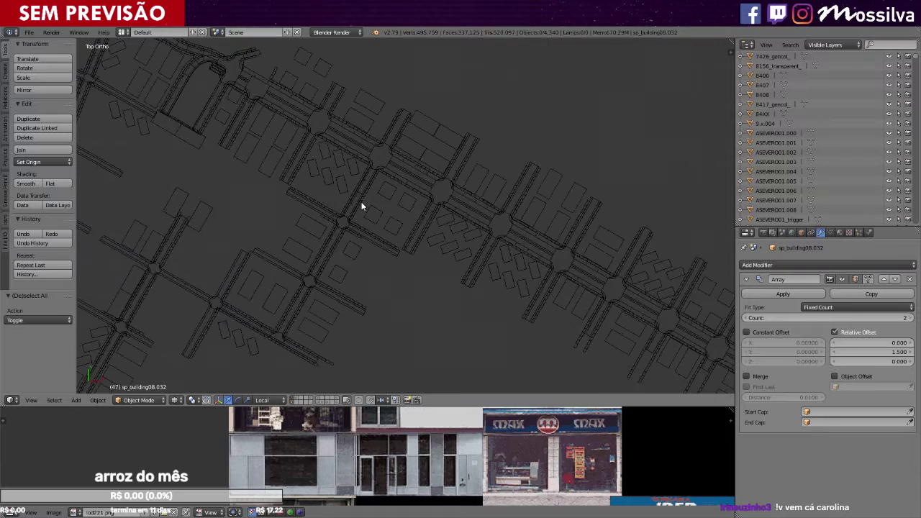
right_click(347, 184)
right_click(290, 149)
scroll(312, 192, down, 4)
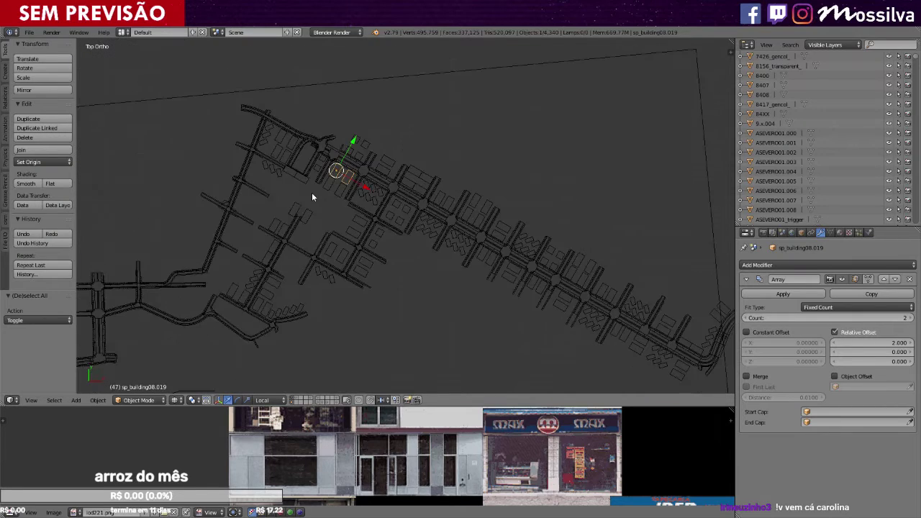
scroll(325, 225, up, 4)
right_click(353, 263)
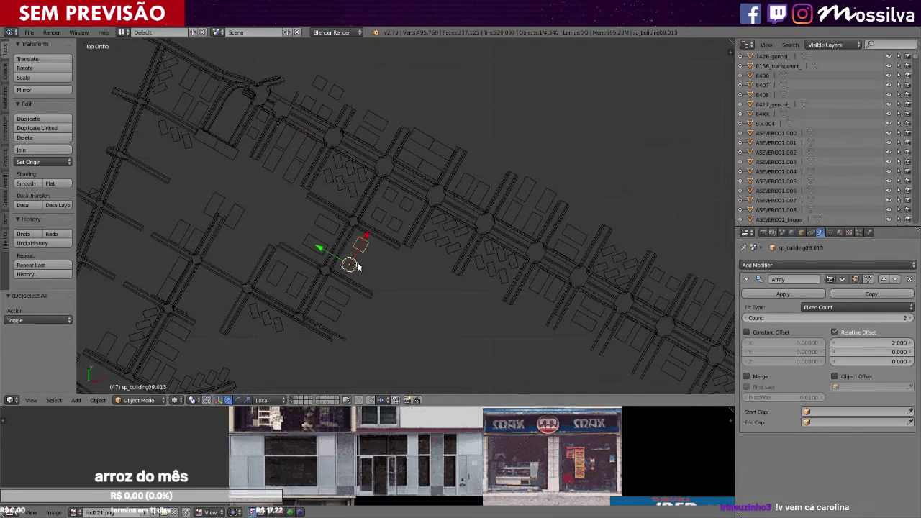
scroll(364, 249, up, 3)
right_click(373, 240)
scroll(365, 249, down, 10)
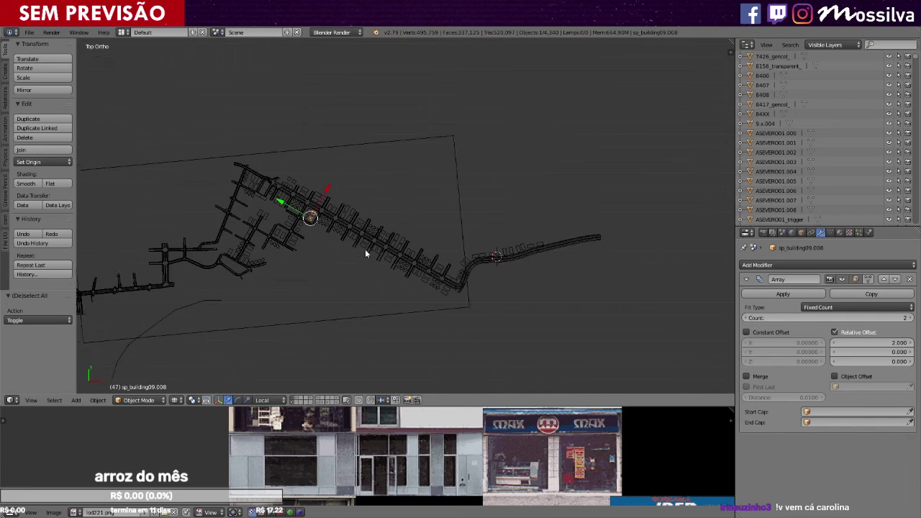
key(shift+d)
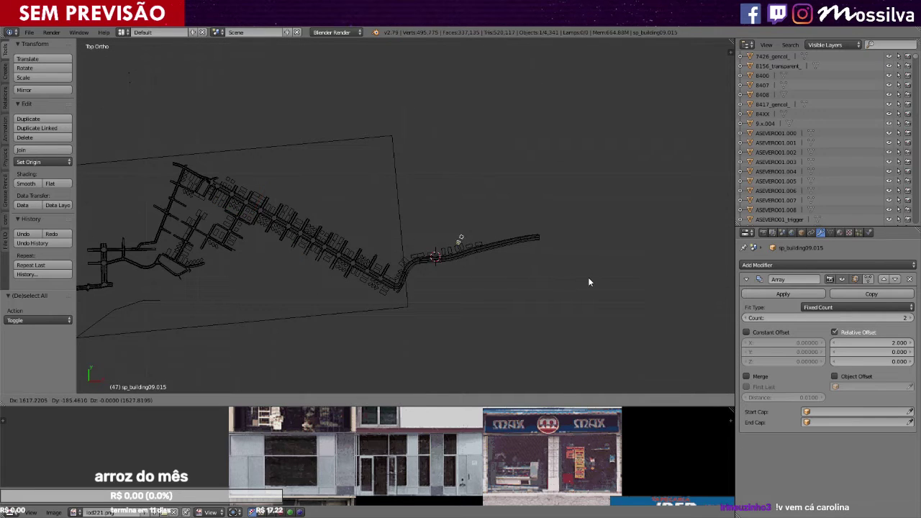
click(596, 280)
Rotate the copied square pair 45.9°, move it X 20.801, Y 30.369 behind the wall, rotate it 0.762°, and deselect it.
scroll(595, 279, up, 8)
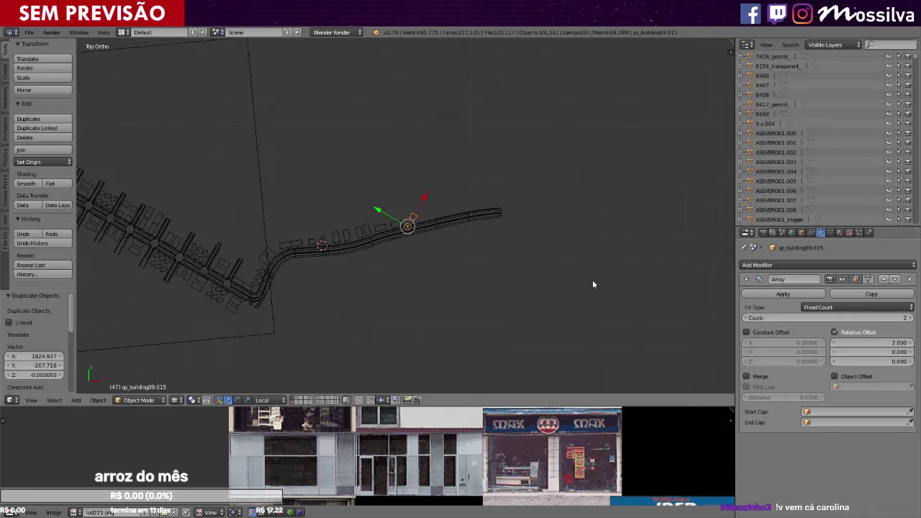
ctrl+scroll(593, 281, down, 1)
key(r)
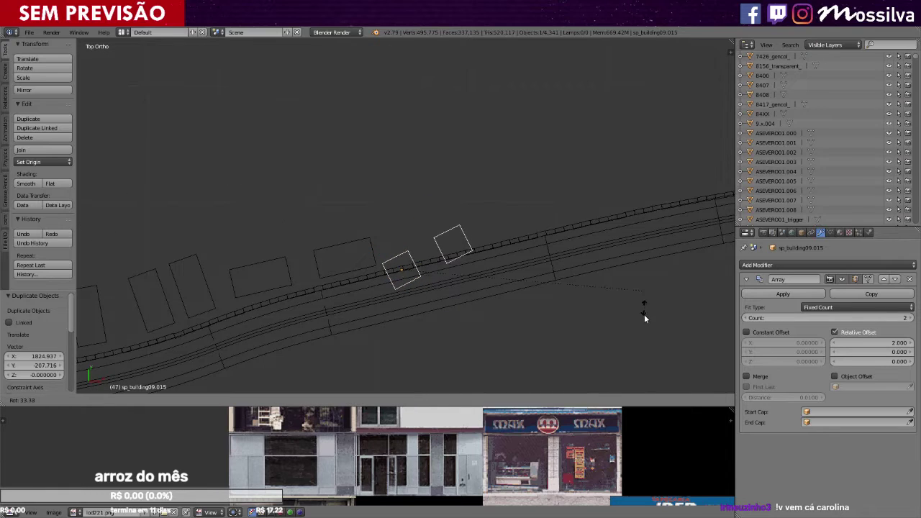
click(635, 342)
key(g)
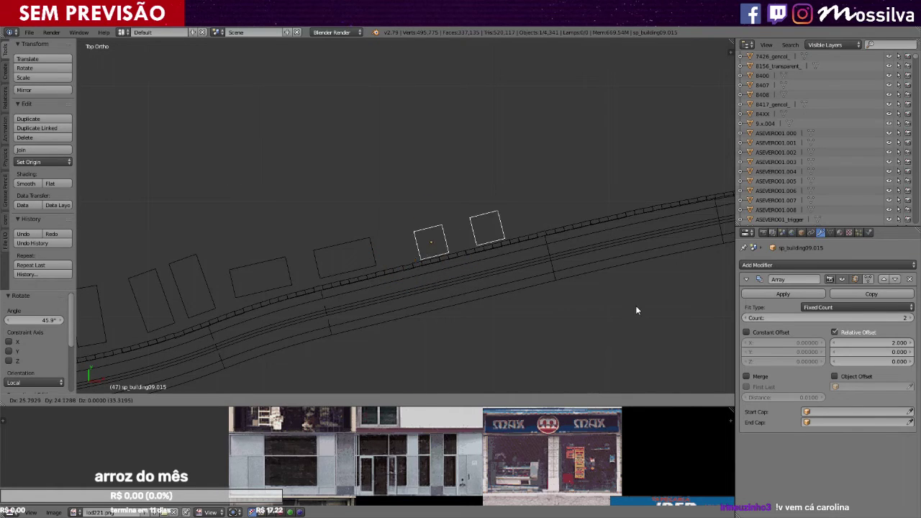
click(621, 311)
key(r)
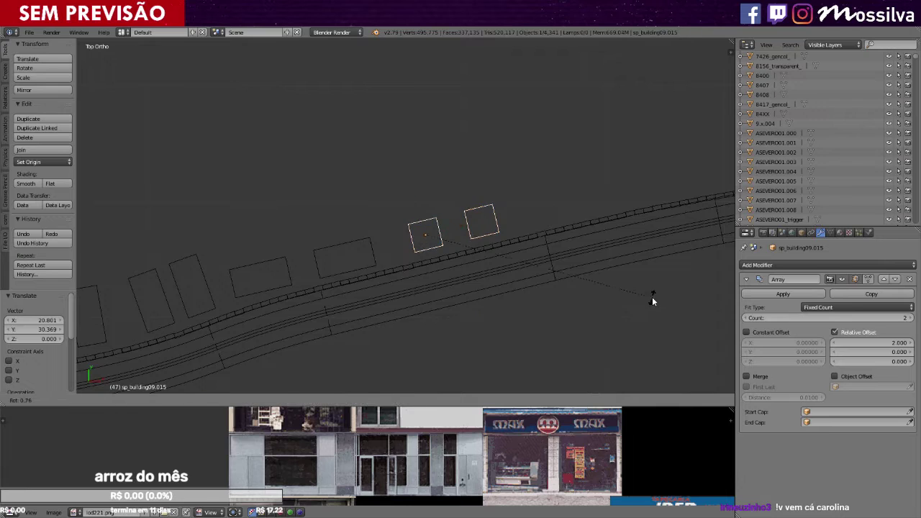
click(652, 297)
middle_drag(535, 280, 542, 235)
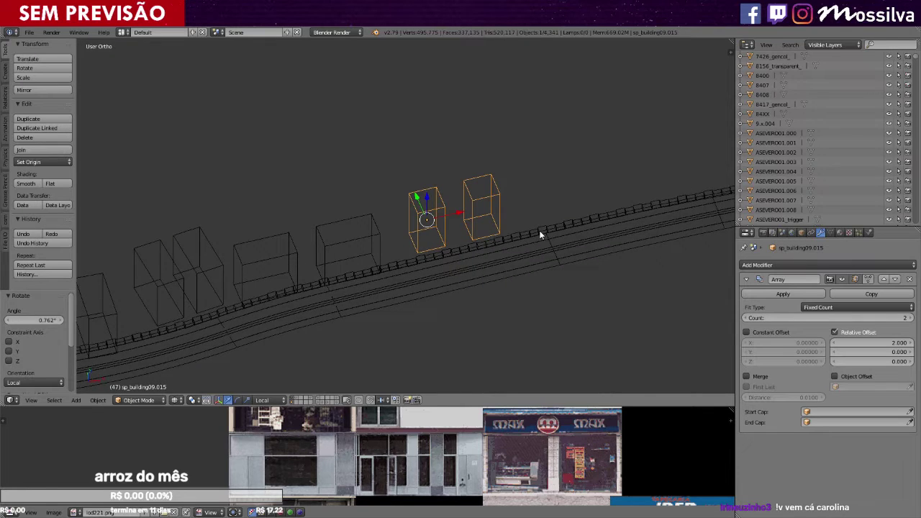
scroll(541, 235, down, 4)
key(a)
key(KP_7)
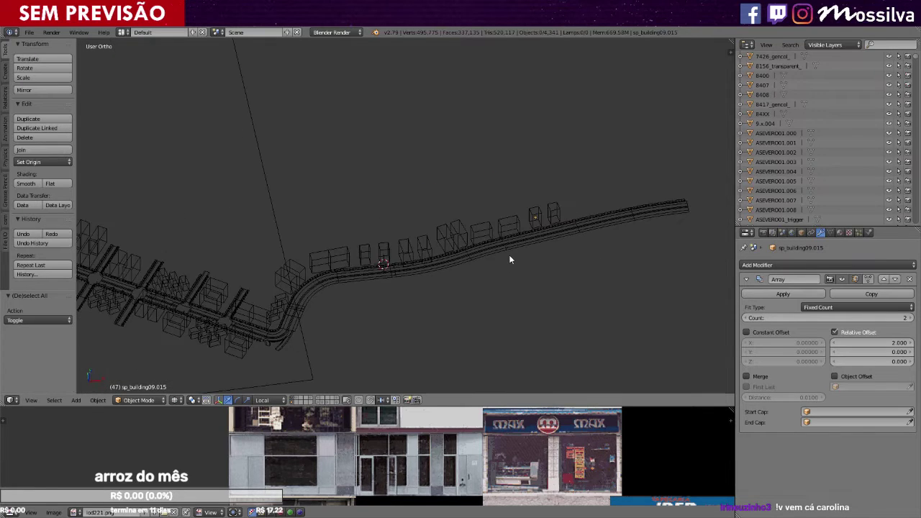
Duplicate the three-building array sp_building04.003 and move the copy X 1080.723, Y 167.698 past the square buildings.
right_click(180, 284)
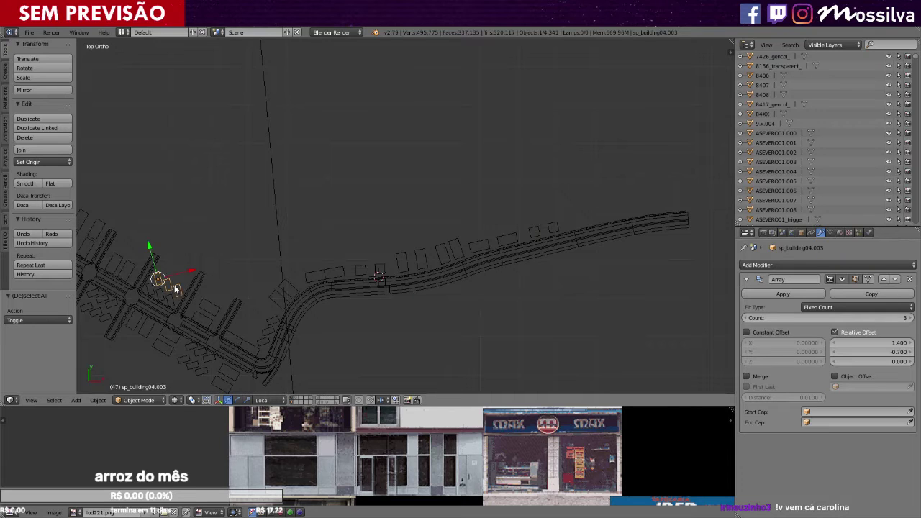
key(g)
click(589, 218)
ctrl+scroll(587, 226, up, 9)
shift+scroll(587, 226, up, 2)
scroll(585, 232, up, 5)
ctrl+scroll(584, 238, down, 4)
shift+scroll(583, 243, down, 5)
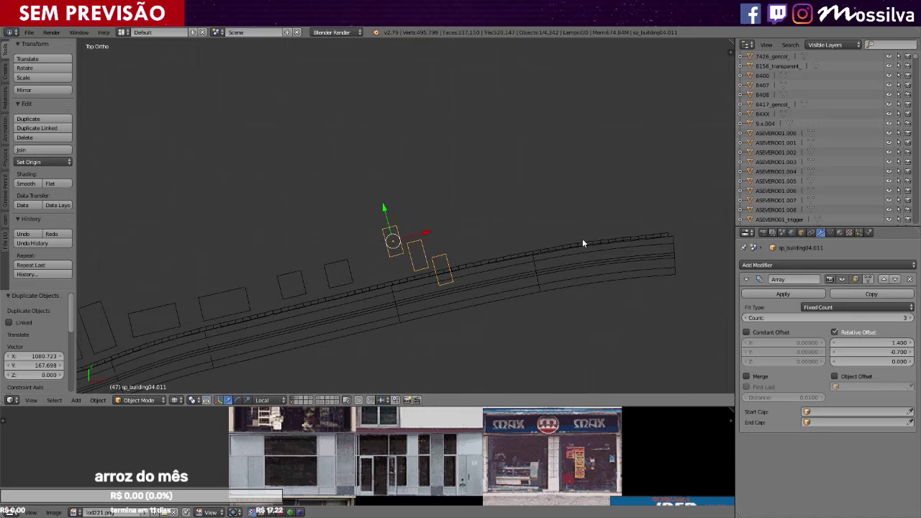
Rotate the three-building copy -36.5°, move it X -6.490, Y -16.474 behind the wall, and rotate it -4.44°.
key(r)
click(609, 177)
key(g)
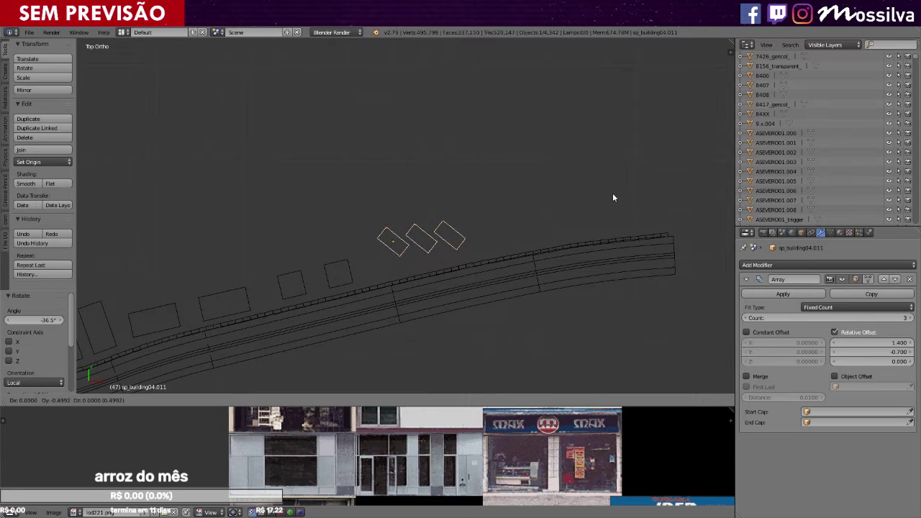
click(607, 206)
key(r)
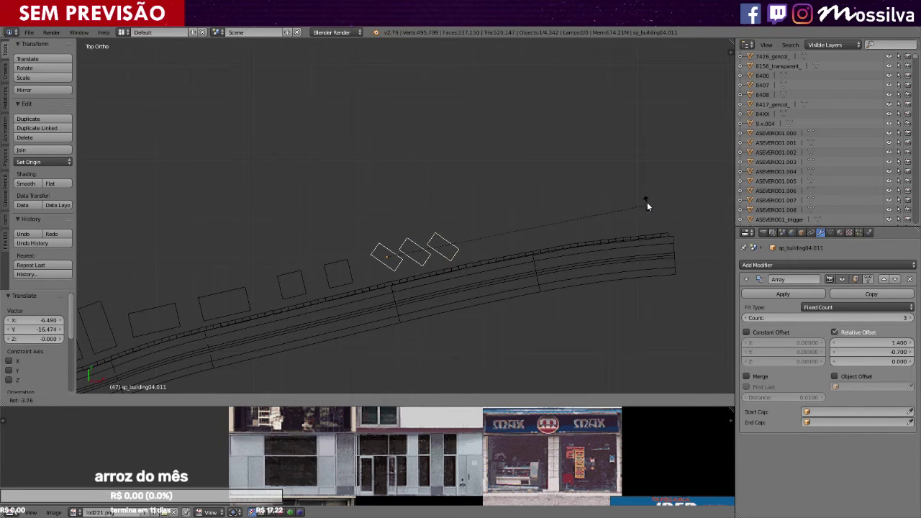
click(647, 205)
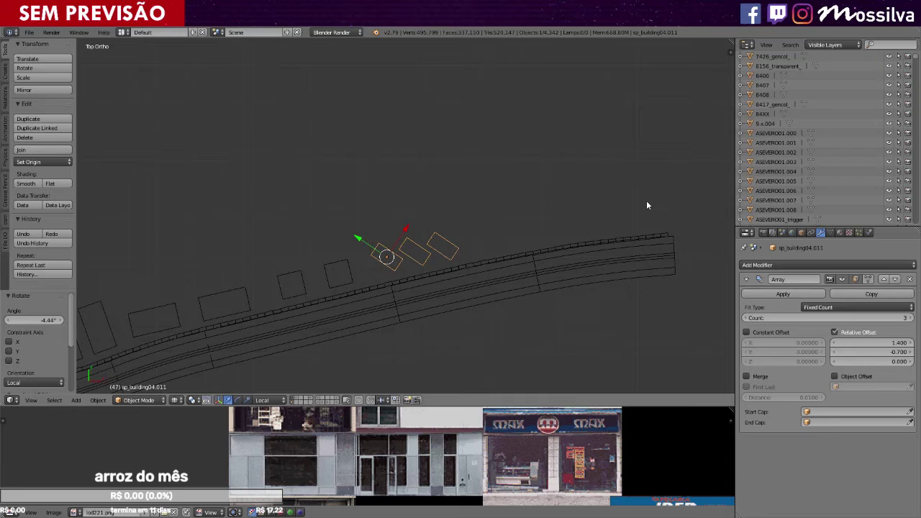
Inspect the three angled buildings in textured shading, return to the wireframe top view, and deselect everything.
middle_drag(617, 200, 490, 251)
key(z)
key(z)
scroll(489, 247, down, 3)
key(KP_7)
key(a)
scroll(481, 250, down, 5)
scroll(473, 257, up, 3)
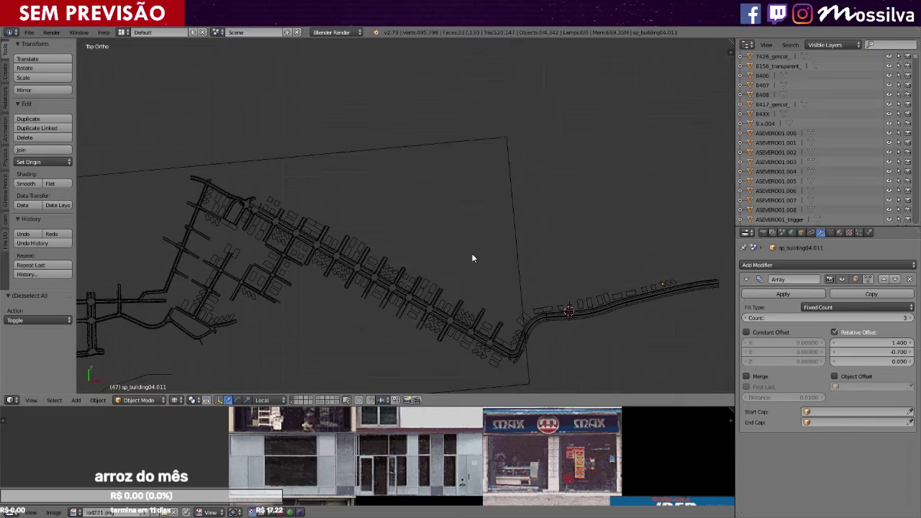
Duplicate the two-building array sp_building08.022 and move the copy X 2550.090, Y -414.196 near the road's end.
scroll(436, 260, up, 3)
right_click(215, 165)
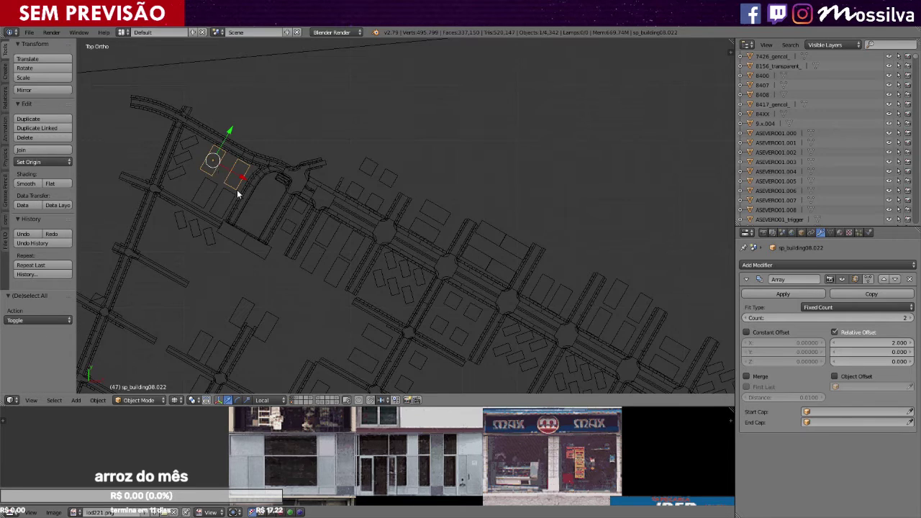
scroll(245, 205, down, 7)
ctrl+scroll(258, 236, up, 10)
key(shift+d)
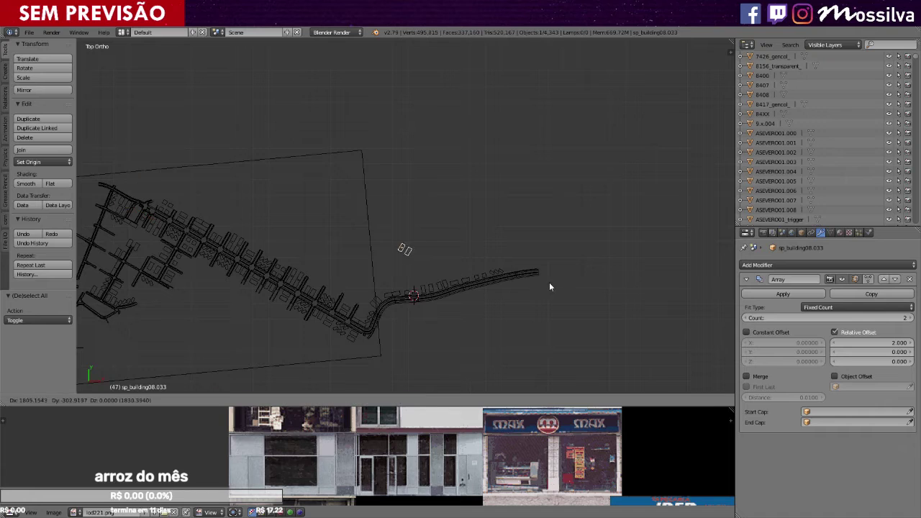
click(658, 299)
Rotate the copied pair -40.1°, move it X -59.465, Y -19.260 toward the wall, and check it in textured shading.
scroll(596, 296, up, 6)
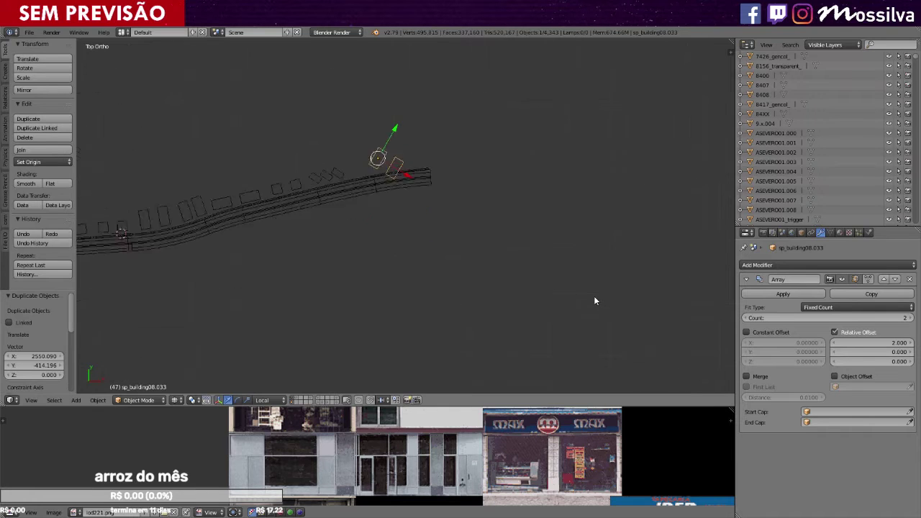
key(r)
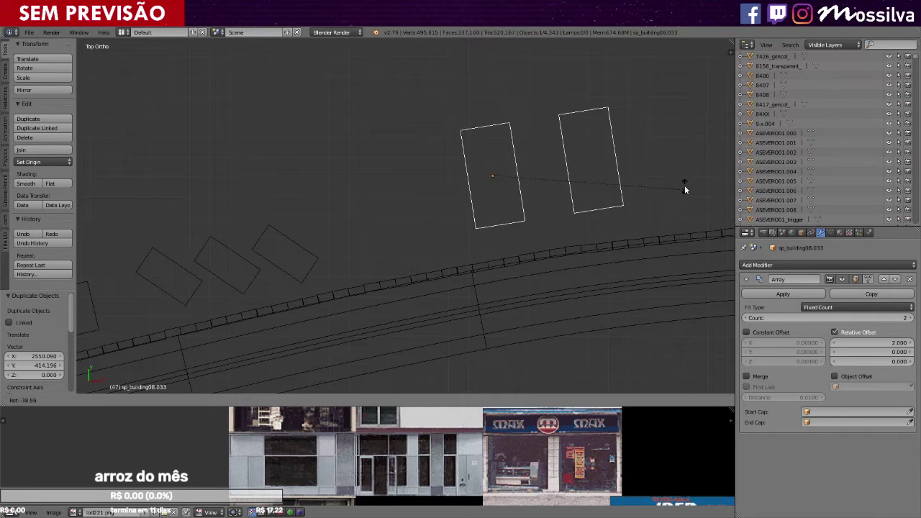
click(685, 195)
key(g)
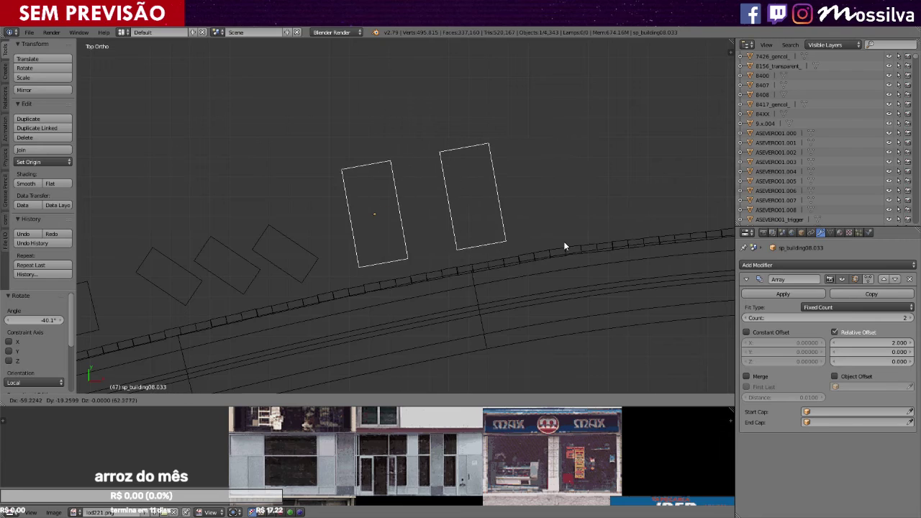
click(564, 241)
middle_drag(559, 275, 573, 217)
key(z)
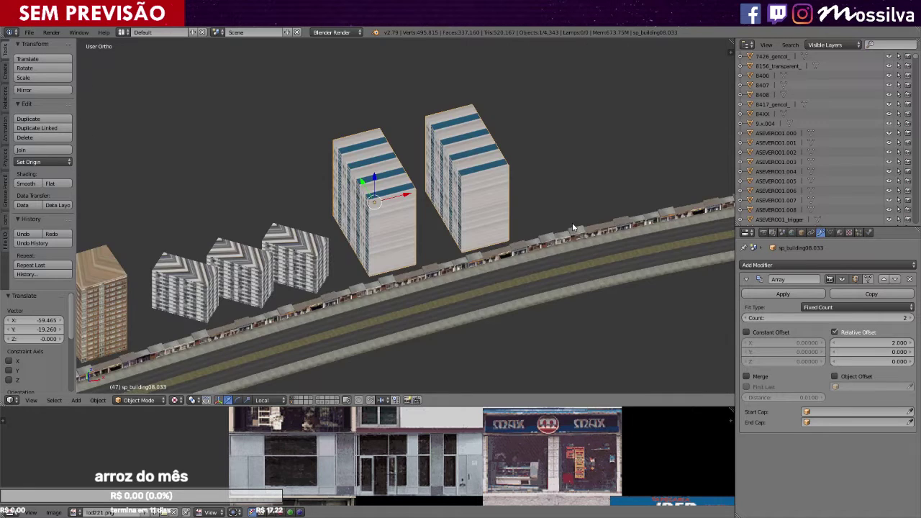
key(z)
key(KP_7)
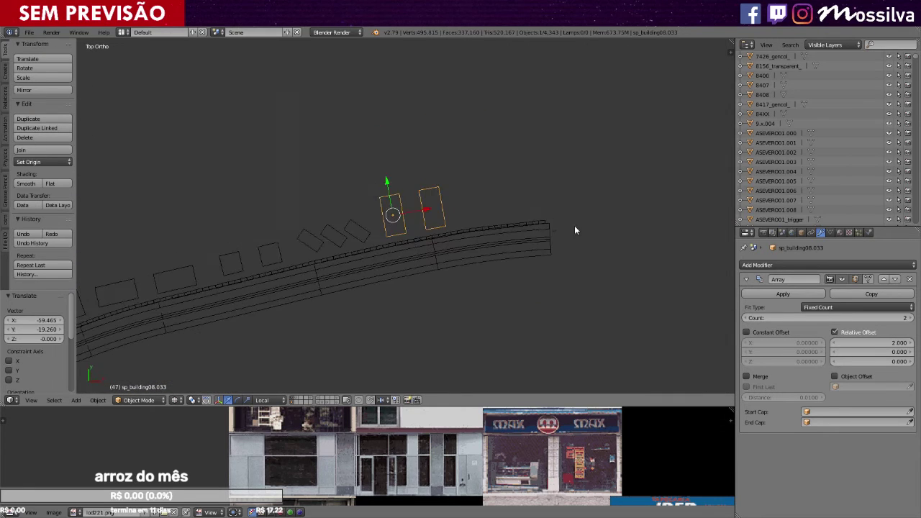
Set the pair's Array relative offset to X 0 and Y 1.5, and rotate the pair 90°.
click(885, 351)
text(1.5)
key(Return)
click(884, 344)
text(0)
key(Return)
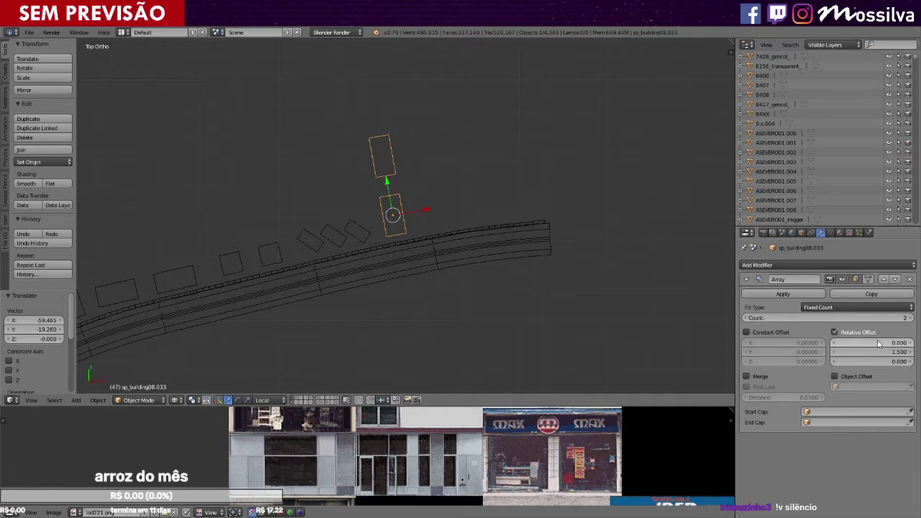
text(r90)
key(Return)
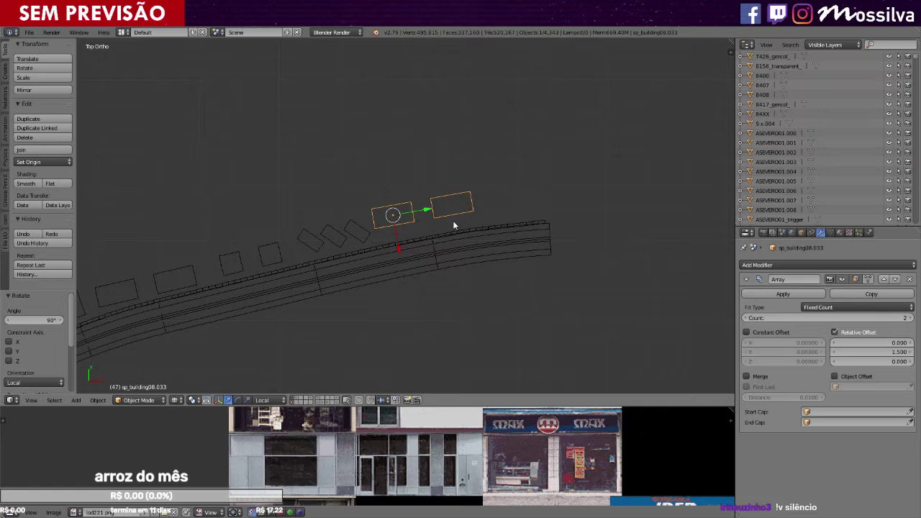
Move the rotated pair closer to the wall near the road's end and deselect it.
key(g)
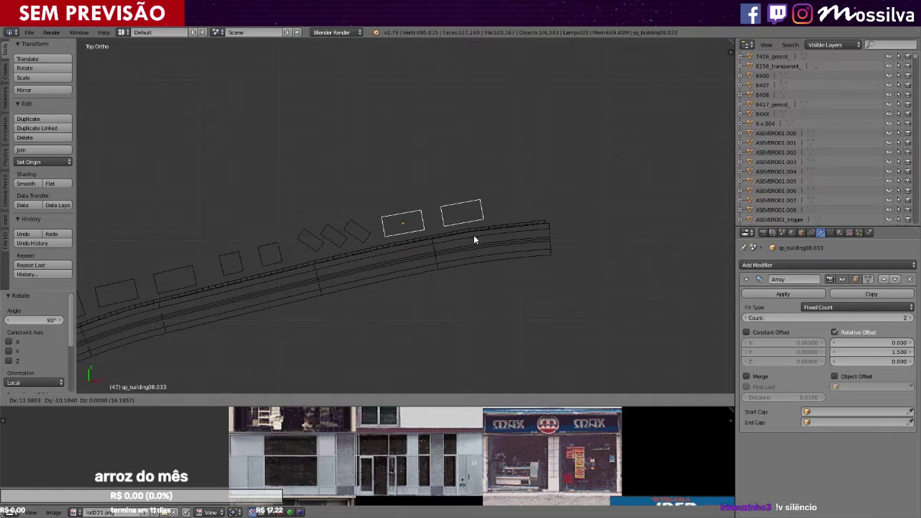
click(473, 235)
key(a)
Duplicate the two-building array sp_building09.006 from the side-street blocks and move the copy X 1584.863, Y 60.819 to the curved road's end.
scroll(470, 240, down, 5)
scroll(469, 246, up, 7)
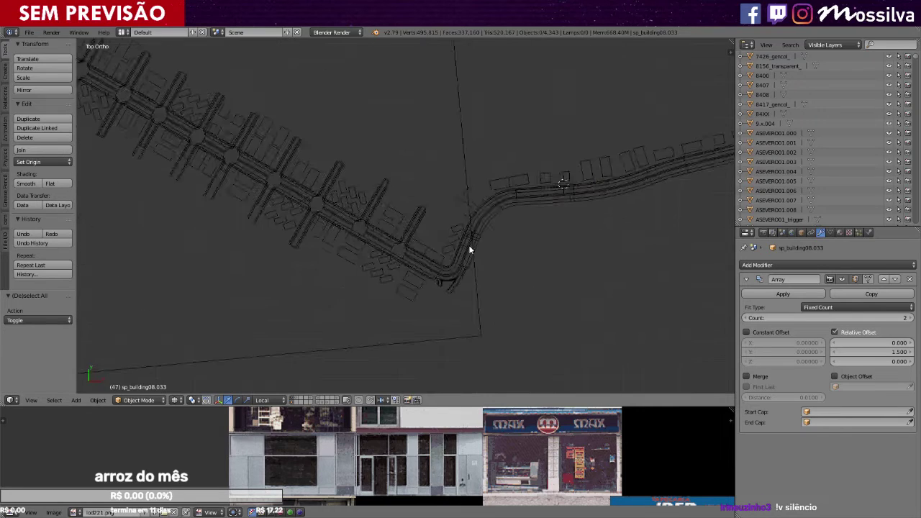
shift+scroll(395, 262, down, 1)
ctrl+scroll(396, 262, down, 9)
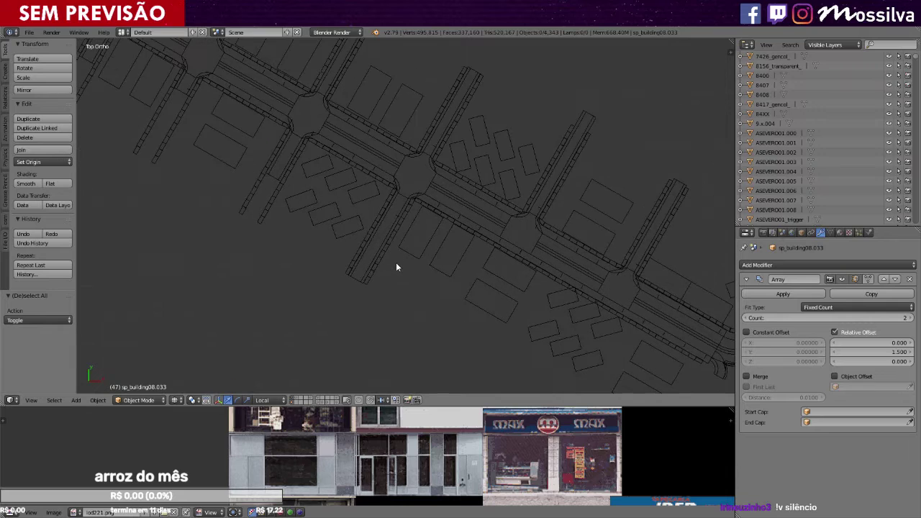
right_click(255, 149)
scroll(259, 173, down, 5)
scroll(347, 247, up, 1)
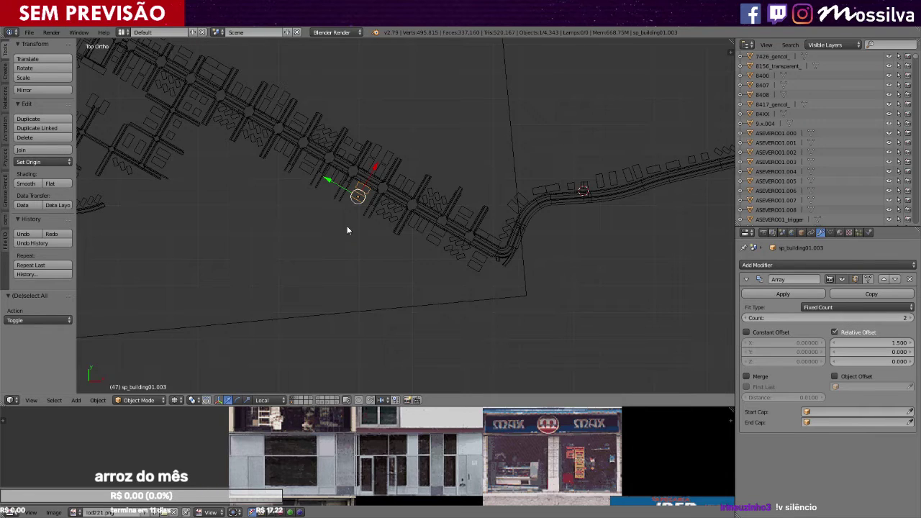
right_click(351, 182)
ctrl+scroll(352, 196, down, 6)
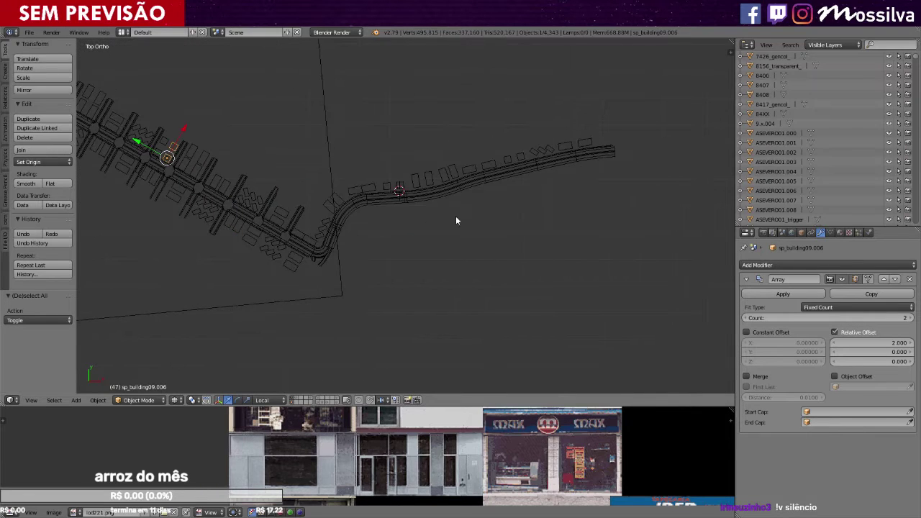
key(shift+d)
click(76, 201)
ctrl+scroll(375, 166, down, 2)
ctrl+scroll(375, 167, down, 3)
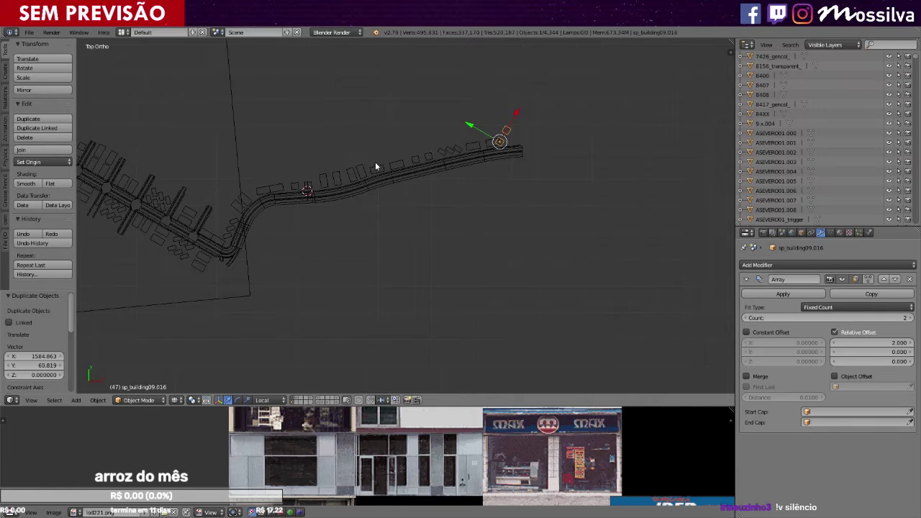
Rotate the copied square-building pair 90° and move it X 33.801, Y 10.111 toward the road's end.
scroll(393, 178, up, 8)
text(r9)
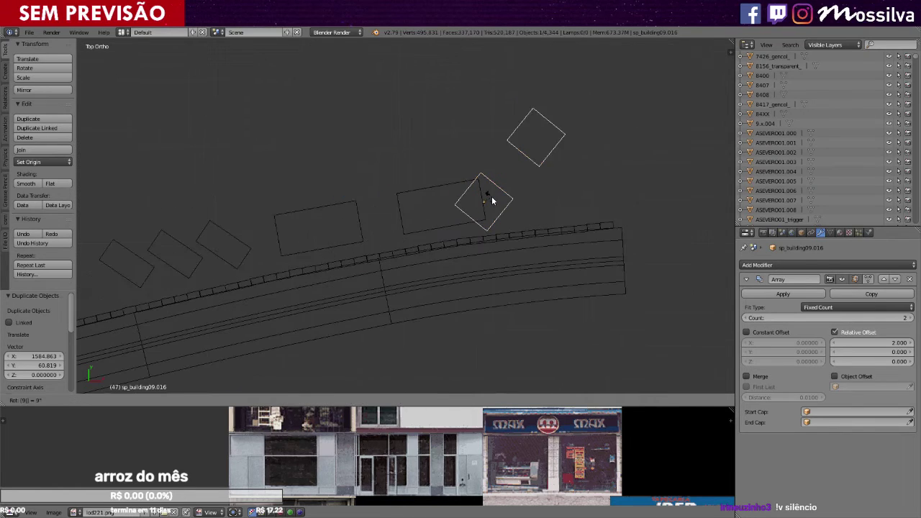
text(0)
key(Return)
key(g)
click(600, 239)
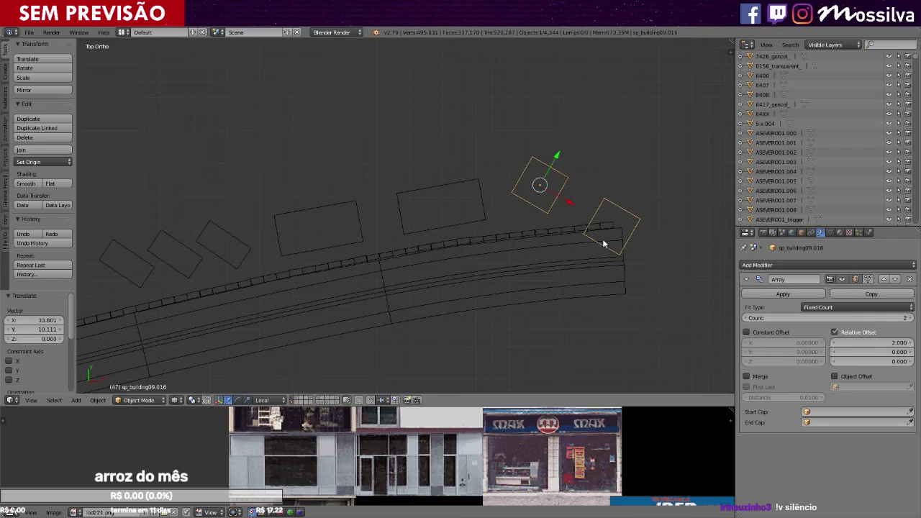
Rotate the square pair -27.3° and another -5.39°, and move it X -6.356, Y -5.489 toward the wall.
key(r)
click(690, 191)
key(r)
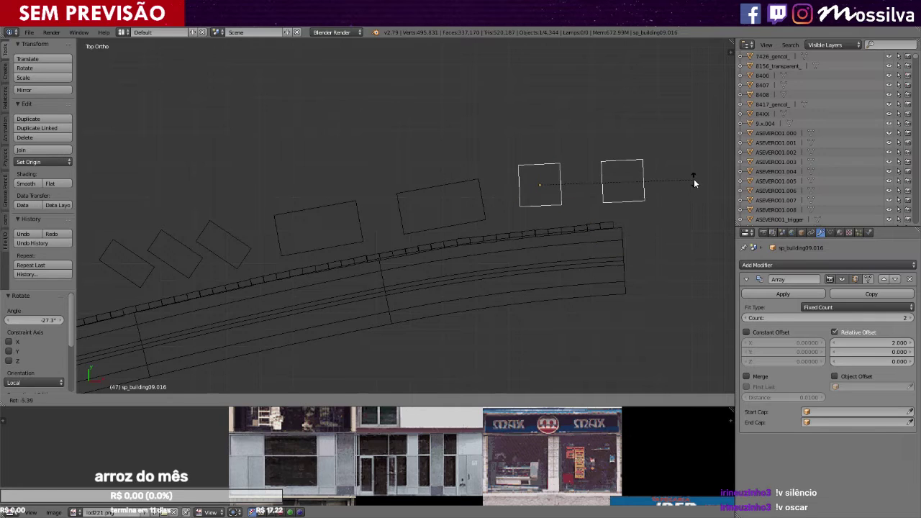
click(693, 182)
key(g)
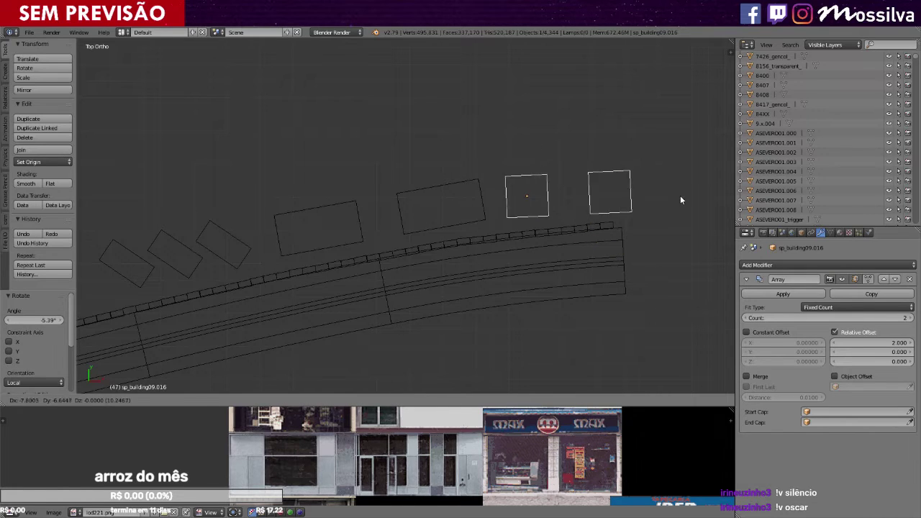
click(678, 196)
Slide the neighbouring rectangular pair sp_building08.033 along its local Y axis by -2.996.
right_click(444, 201)
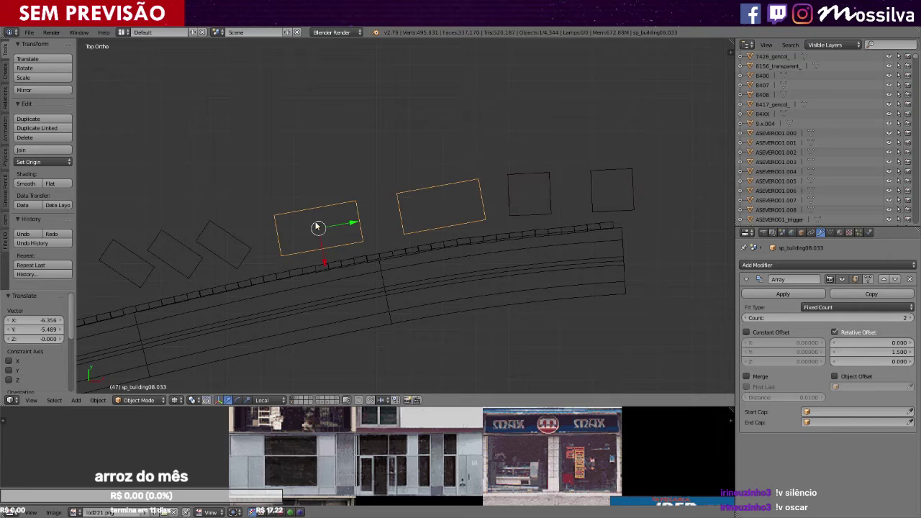
key(g)
key(y)
key(y)
click(475, 214)
Slide the square pair along its X axis closer to the rectangular pair, rotate it -3.61°, and deselect it.
right_click(529, 193)
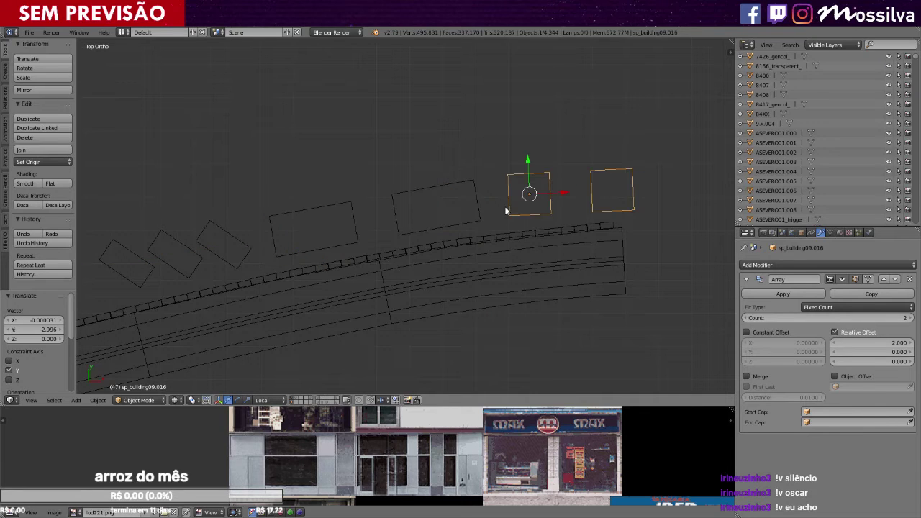
key(g)
key(x)
click(545, 189)
key(r)
click(634, 216)
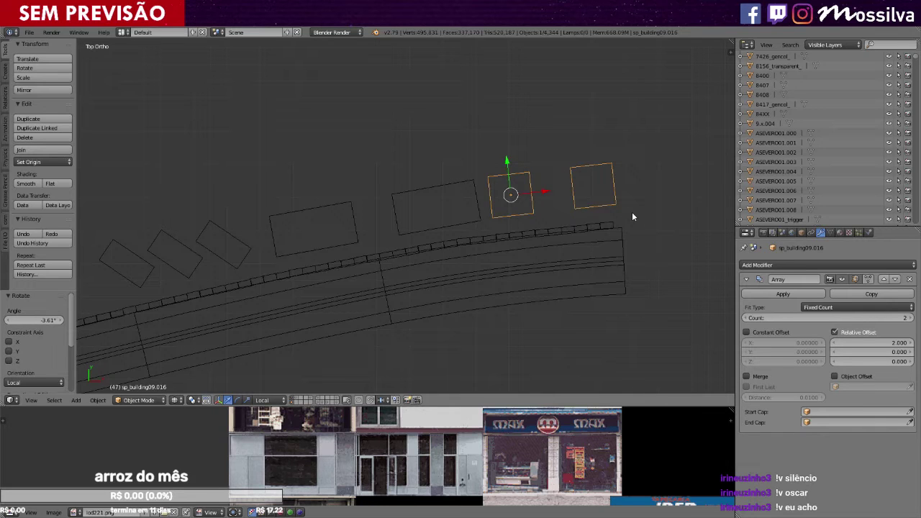
scroll(601, 216, down, 6)
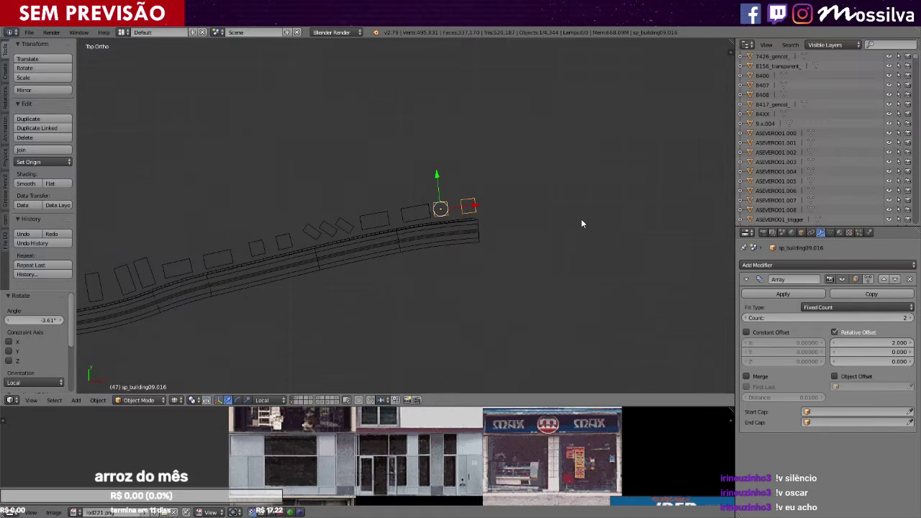
key(a)
Examine the building row along the curved road from the junction up to the road's end.
shift+middle_drag(487, 319, 580, 235)
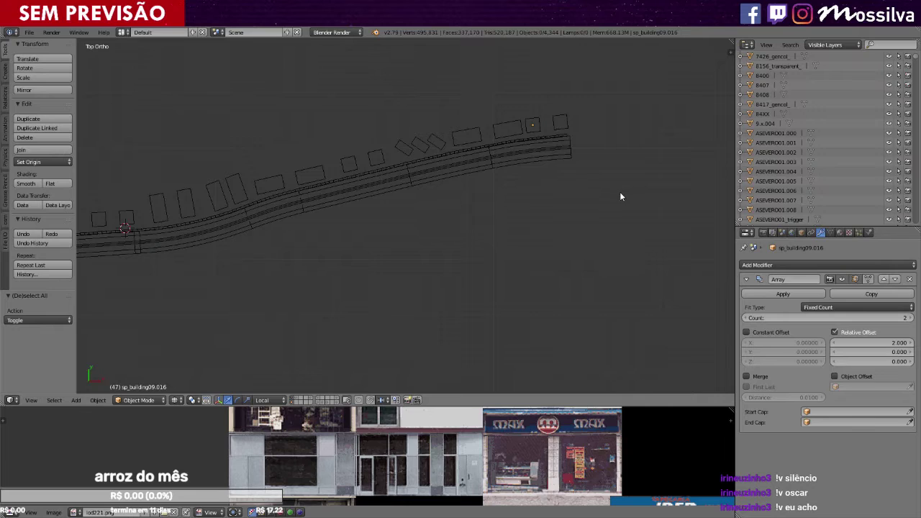
scroll(613, 180, up, 5)
scroll(601, 162, down, 4)
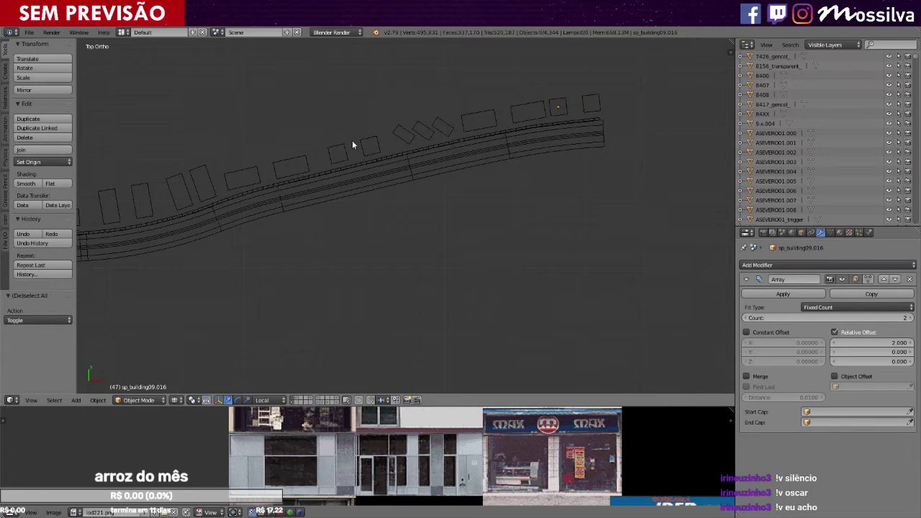
scroll(356, 145, down, 3)
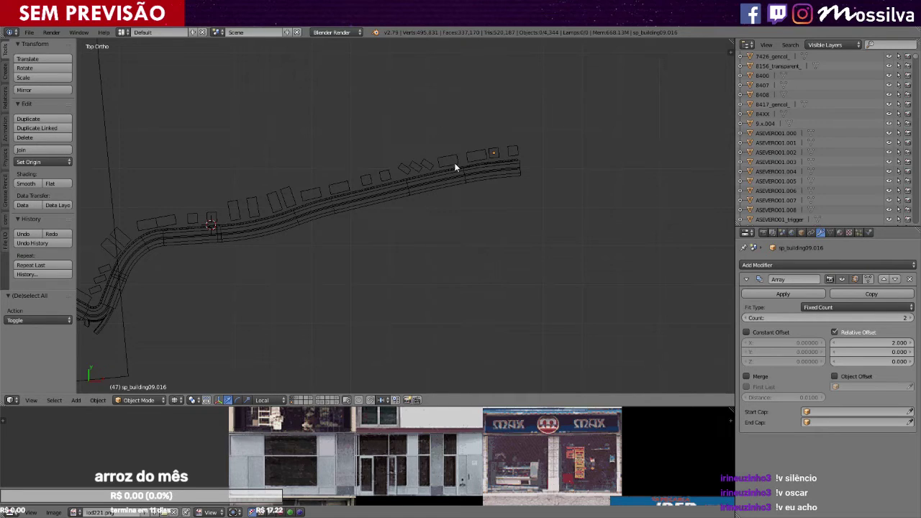
ctrl+scroll(457, 171, down, 4)
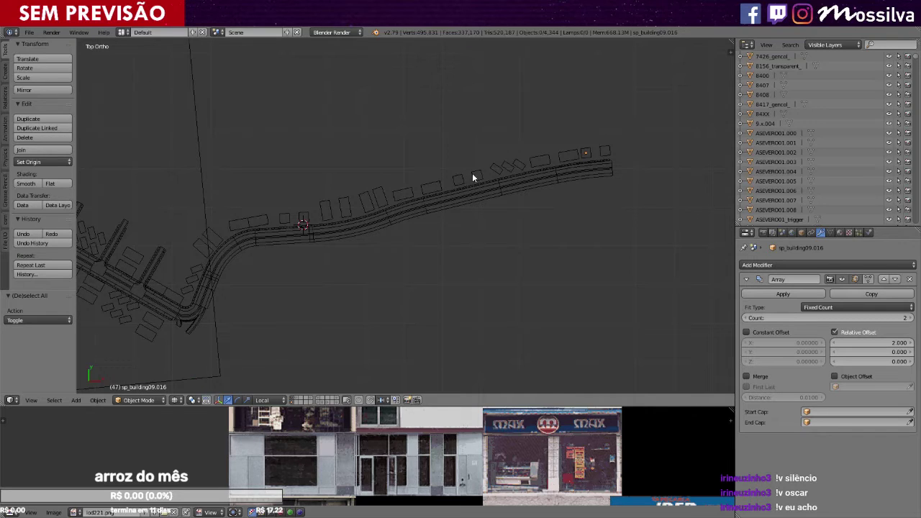
scroll(376, 198, down, 5)
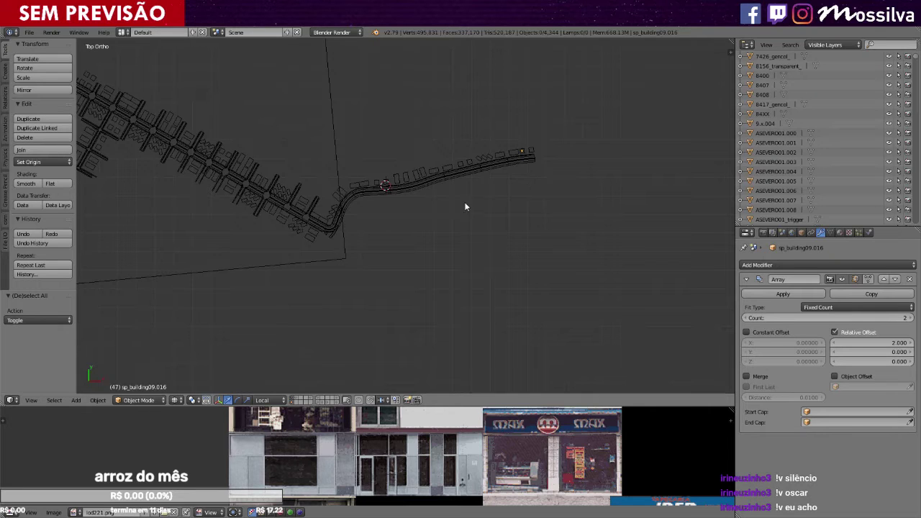
scroll(367, 204, up, 2)
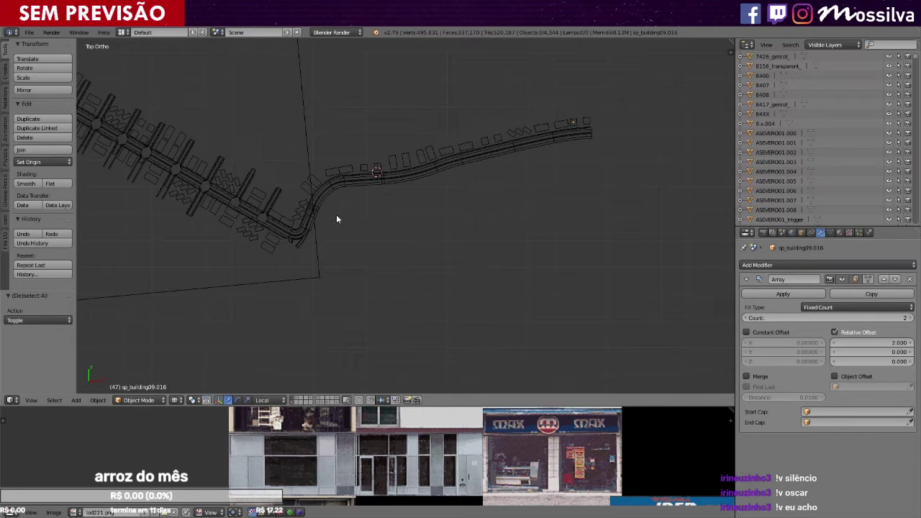
scroll(354, 226, down, 3)
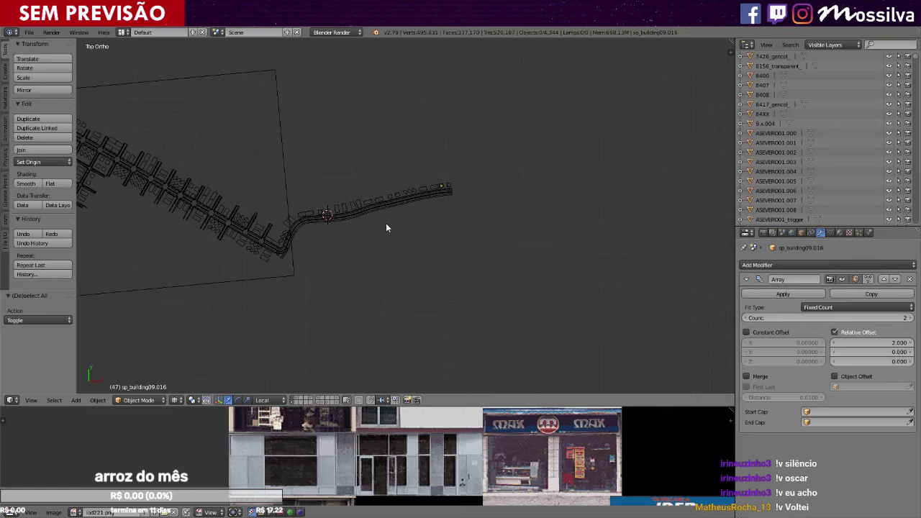
scroll(386, 224, up, 2)
ctrl+scroll(386, 224, up, 3)
shift+scroll(386, 224, up, 4)
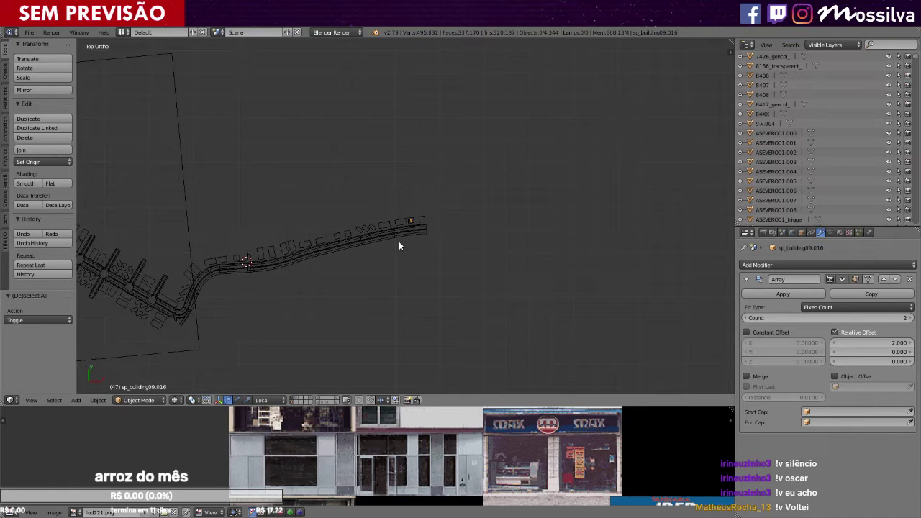
scroll(399, 241, up, 5)
ctrl+scroll(399, 241, up, 5)
ctrl+scroll(398, 241, down, 5)
scroll(398, 241, down, 4)
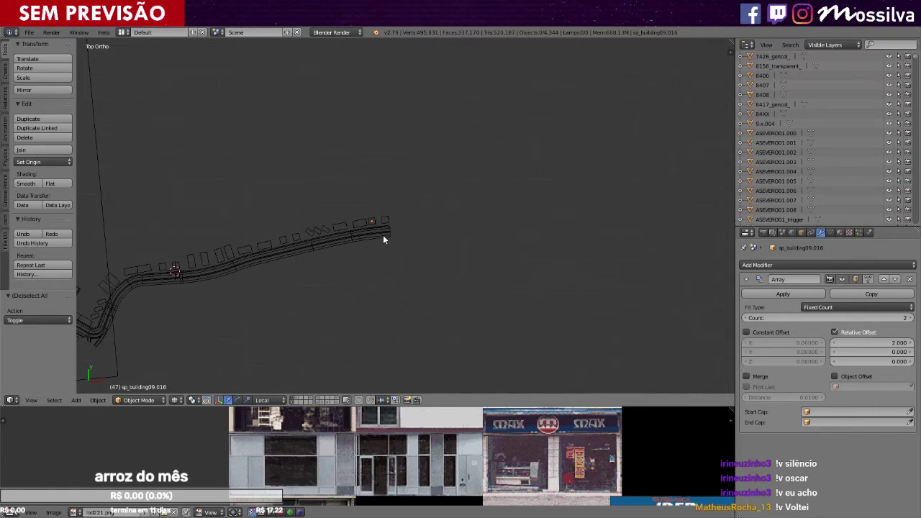
scroll(392, 232, down, 2)
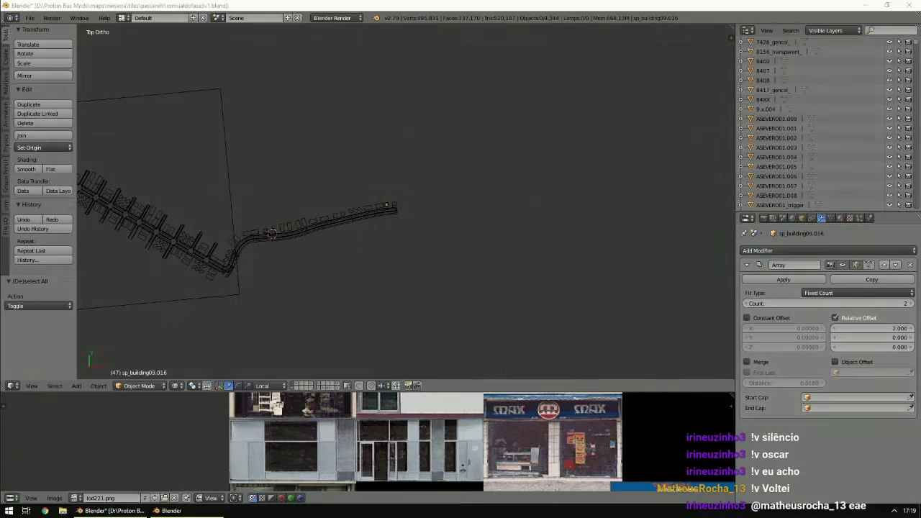
Start another Blender instance and open mauzeracc.blend from the passarelli folder in it.
middle_click(201, 515)
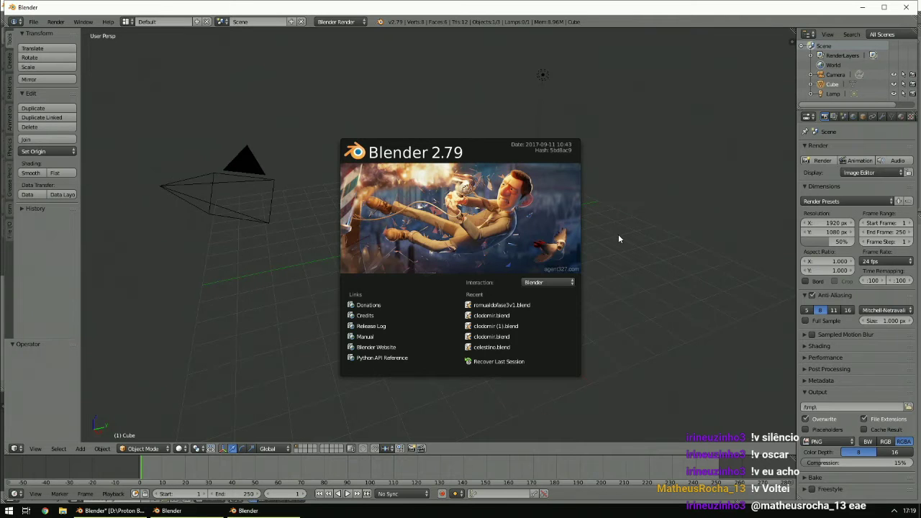
click(613, 236)
key(a)
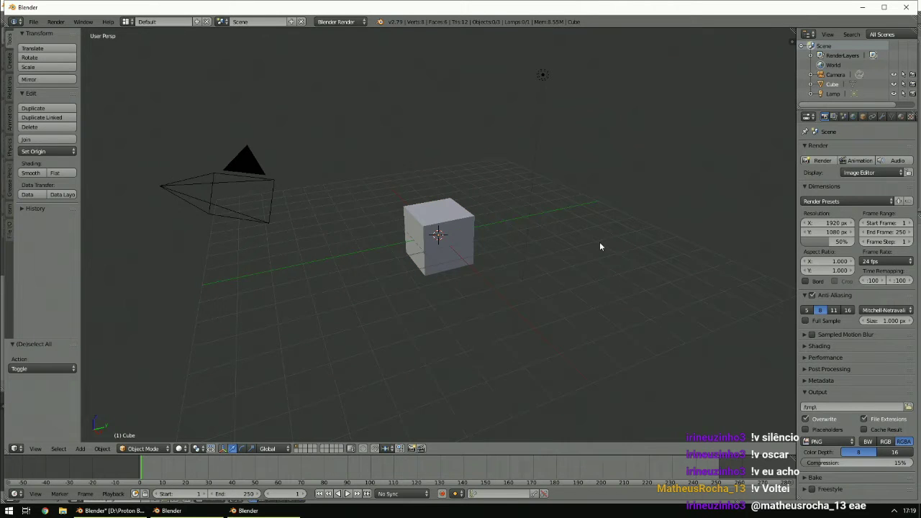
click(33, 22)
click(34, 42)
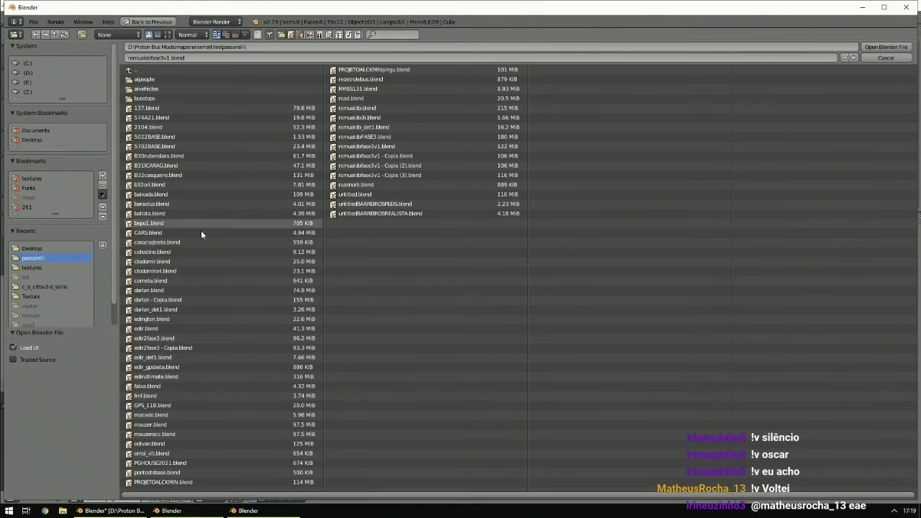
click(185, 425)
click(186, 434)
click(878, 47)
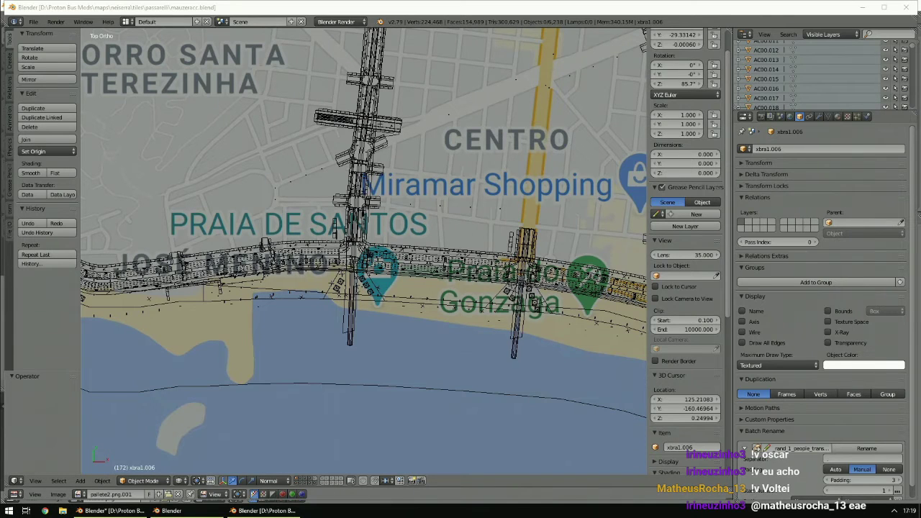
Select every object in mauzeracc.blend and copy them to the buffer.
key(alt+Tab)
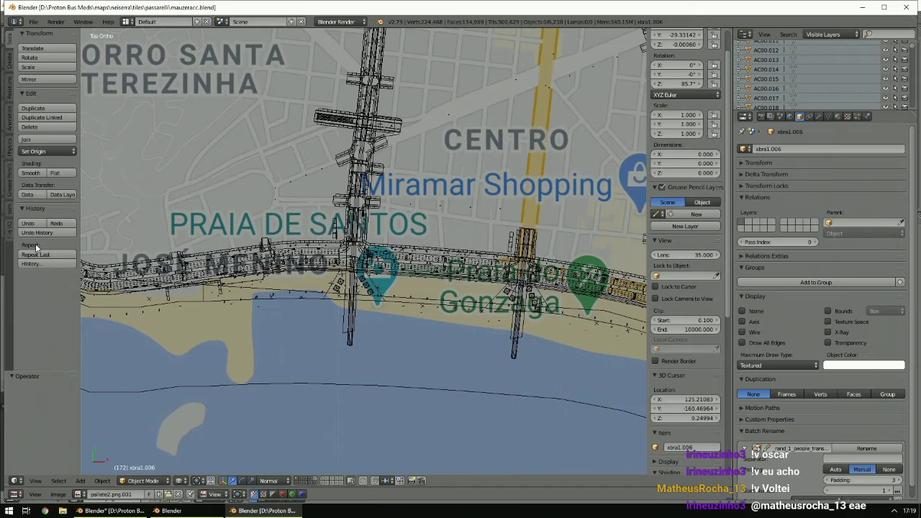
click(374, 226)
scroll(392, 232, down, 6)
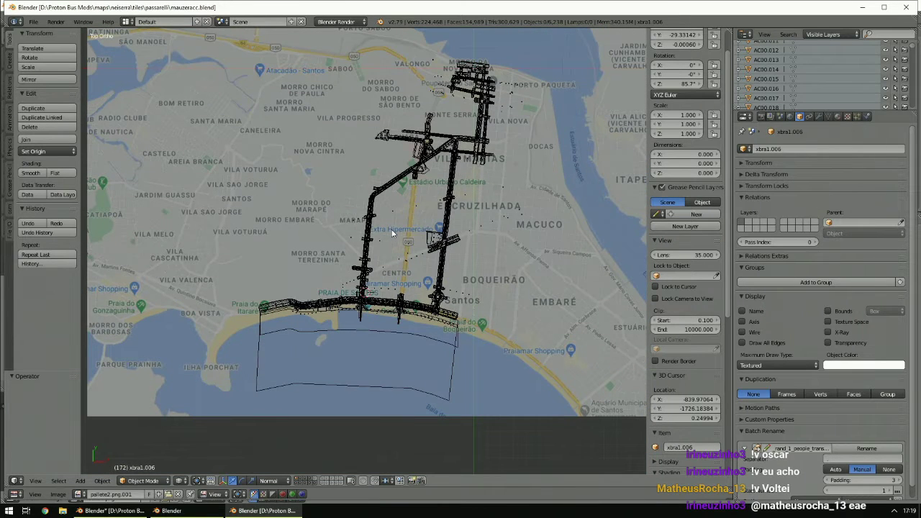
key(a)
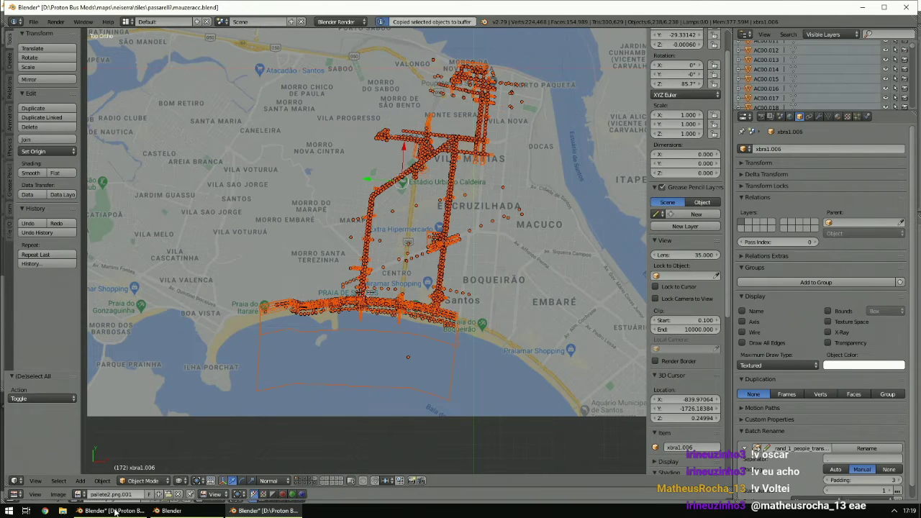
Switch back to the romualdofase3v1.blend window and save the file.
key(alt+Tab)
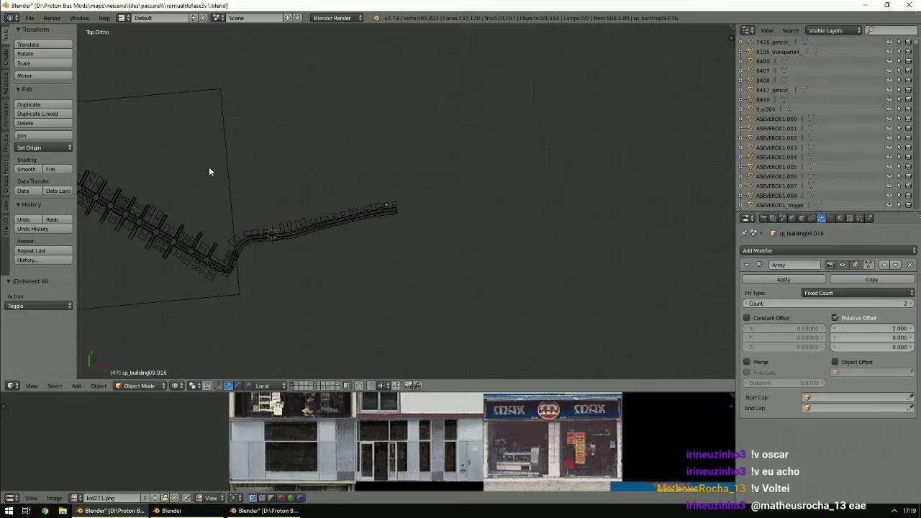
click(29, 17)
click(42, 92)
scroll(372, 205, up, 2)
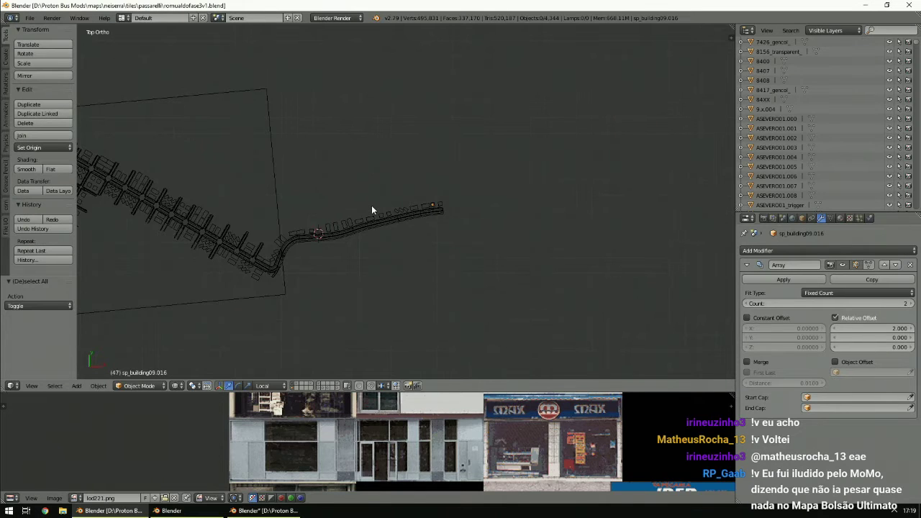
scroll(371, 209, up, 3)
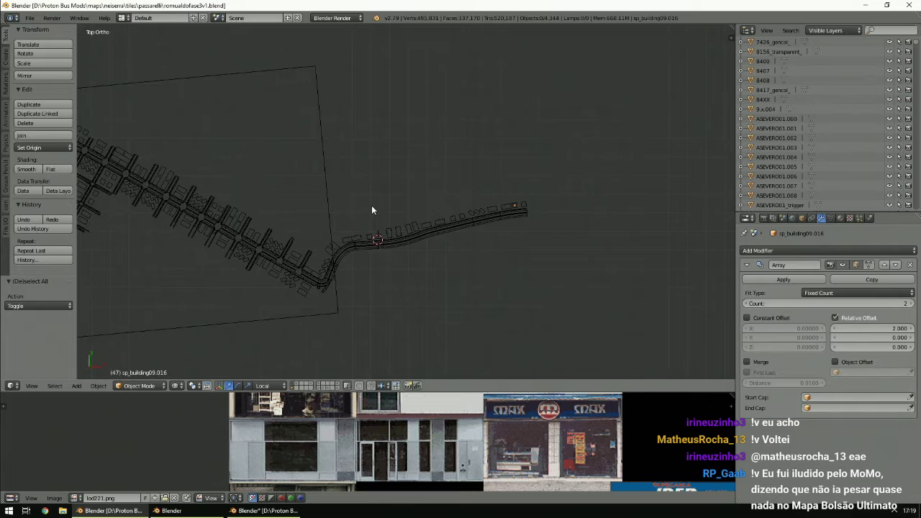
scroll(371, 209, up, 2)
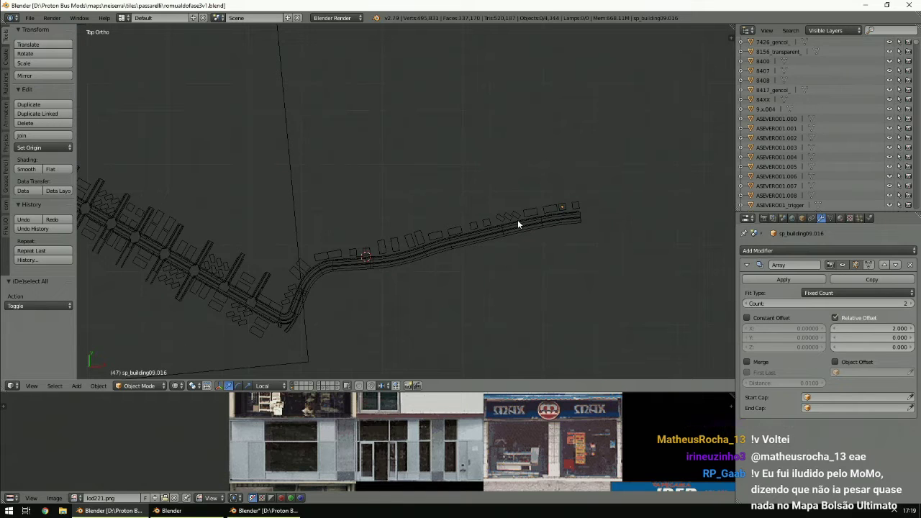
ctrl+scroll(517, 220, up, 4)
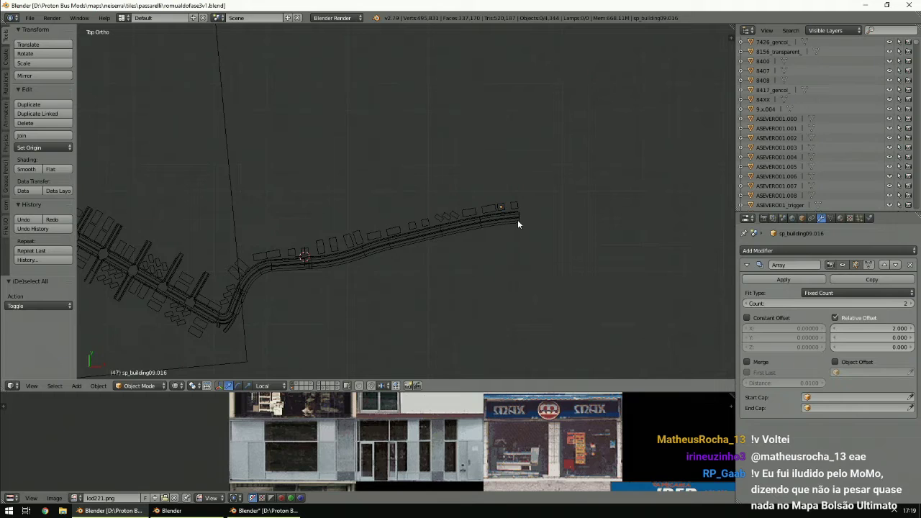
Save the map and paste the copied mauzeracc.blend objects into romualdofase3v1.blend.
key(ctrl+s)
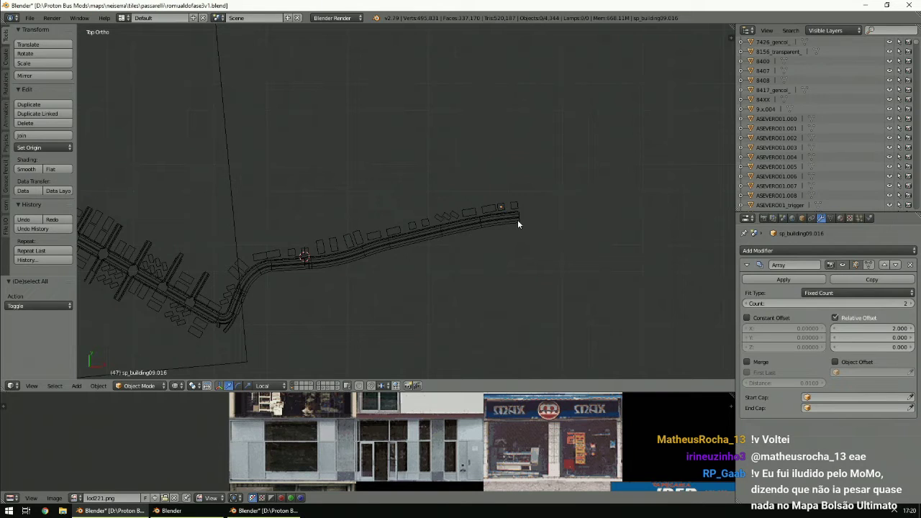
key(ctrl+v)
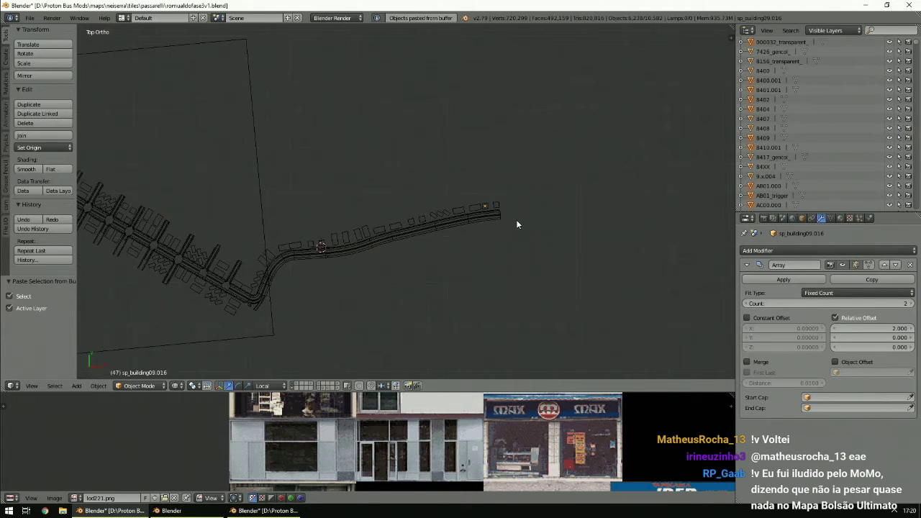
scroll(516, 225, down, 5)
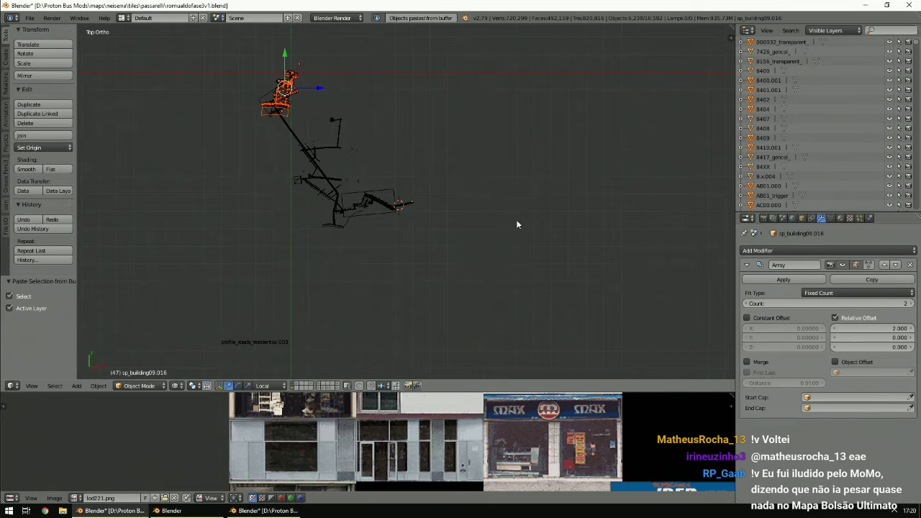
ctrl+scroll(516, 221, down, 2)
shift+scroll(516, 220, up, 2)
scroll(516, 220, up, 1)
ctrl+scroll(516, 220, down, 3)
shift+scroll(516, 220, up, 2)
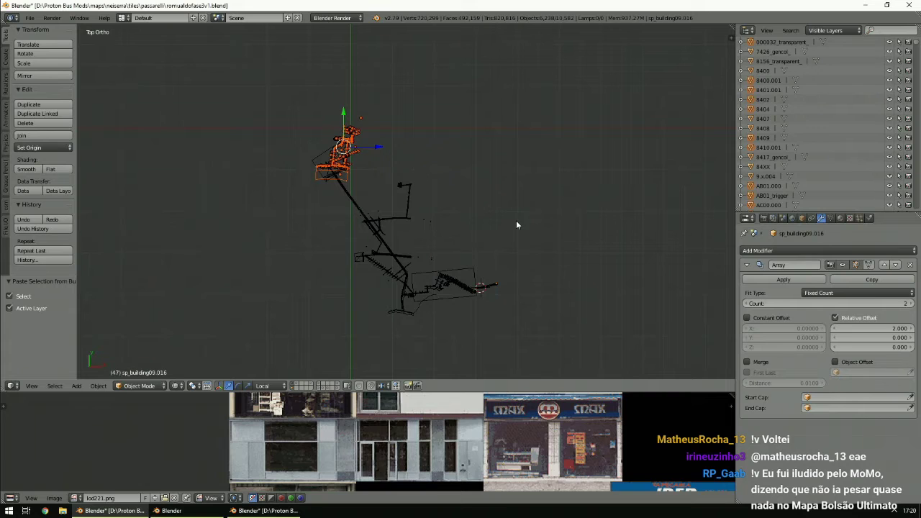
scroll(459, 137, up, 2)
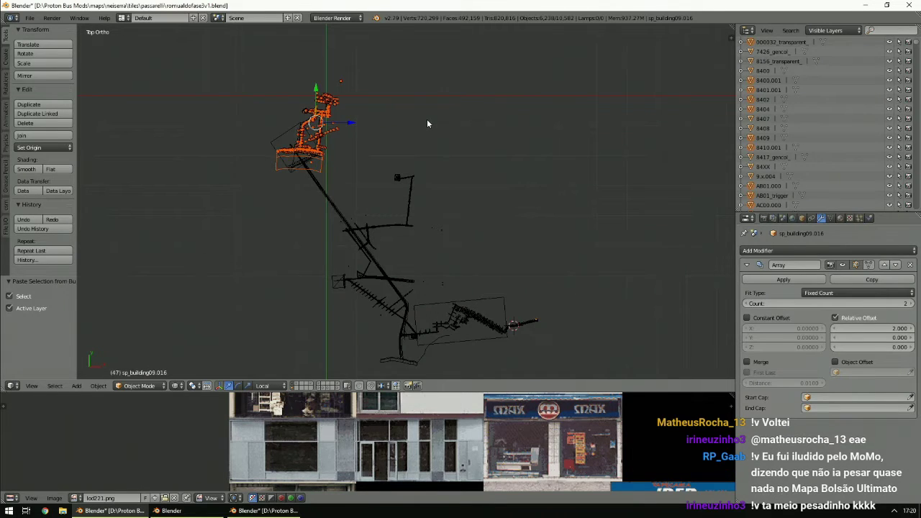
Move the pasted objects about 2552 in X and -4785 in Y, onto the middle of the existing road network.
key(g)
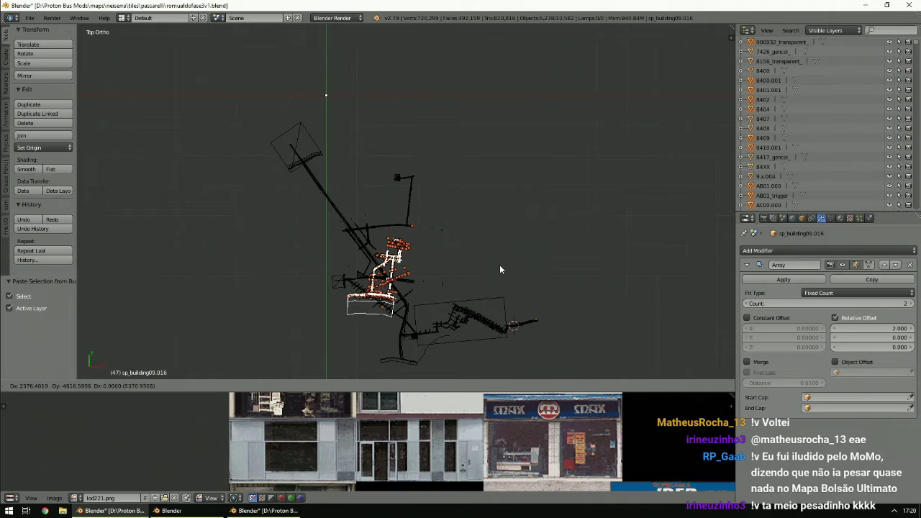
click(504, 267)
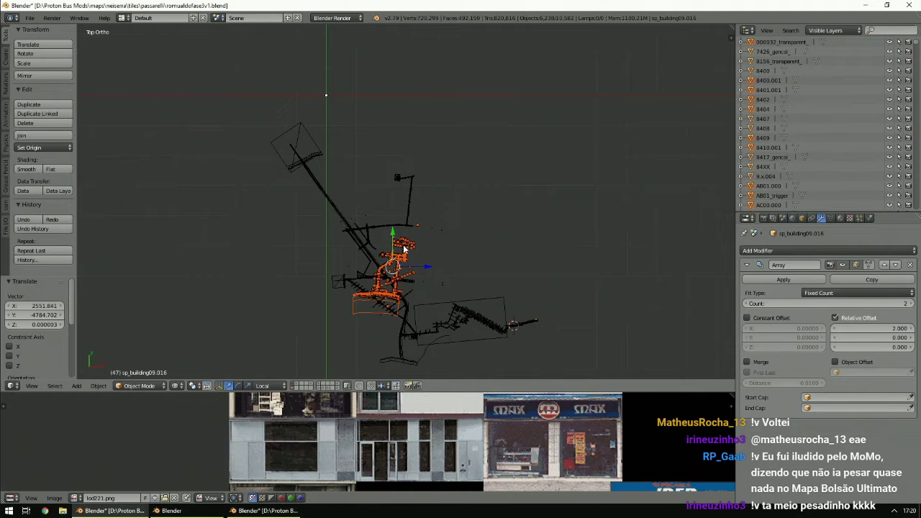
scroll(398, 291, up, 5)
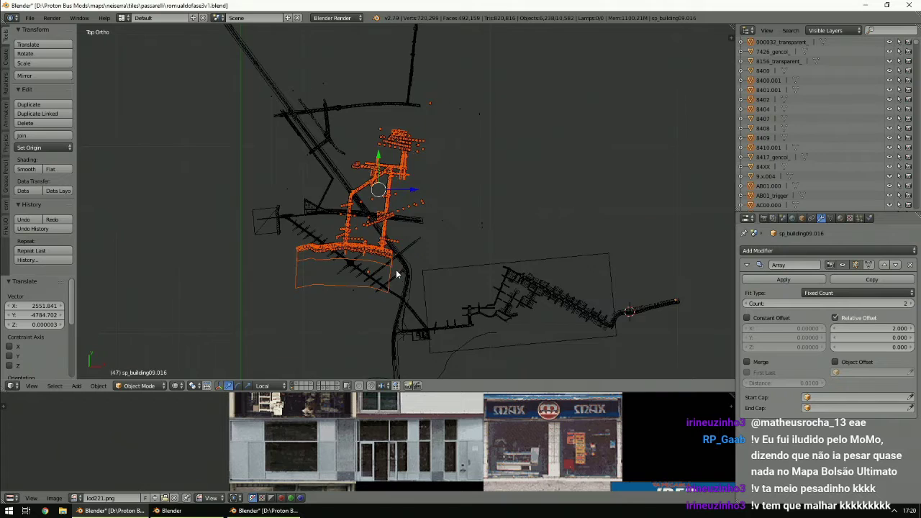
ctrl+scroll(397, 271, down, 5)
scroll(396, 271, up, 1)
scroll(396, 271, up, 3)
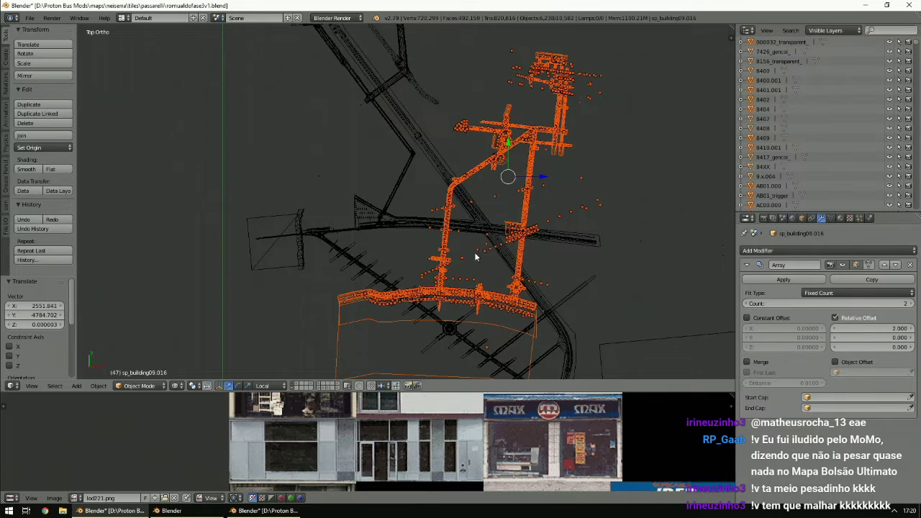
scroll(474, 263, down, 4)
scroll(402, 216, down, 2)
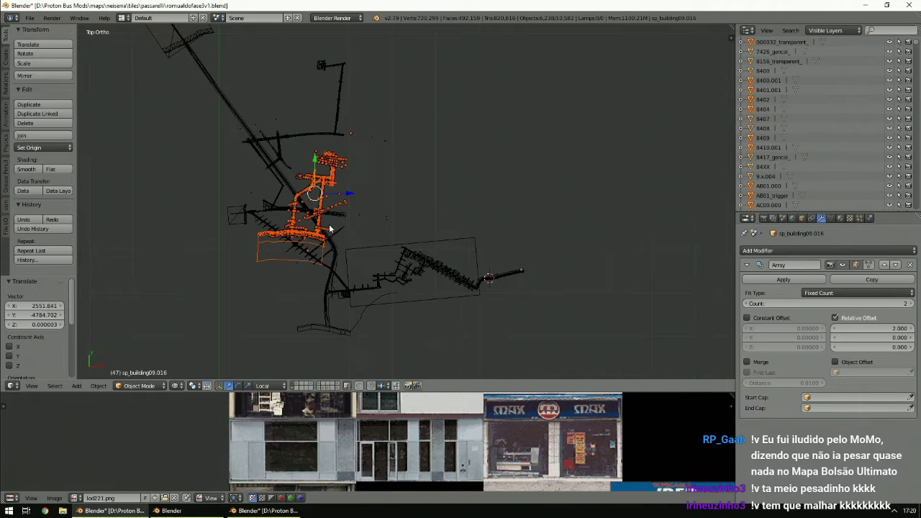
Move the pasted objects about 6003 in X and -853 in Y to the curved road's end, then shift them about -89 and -56 to align.
key(g)
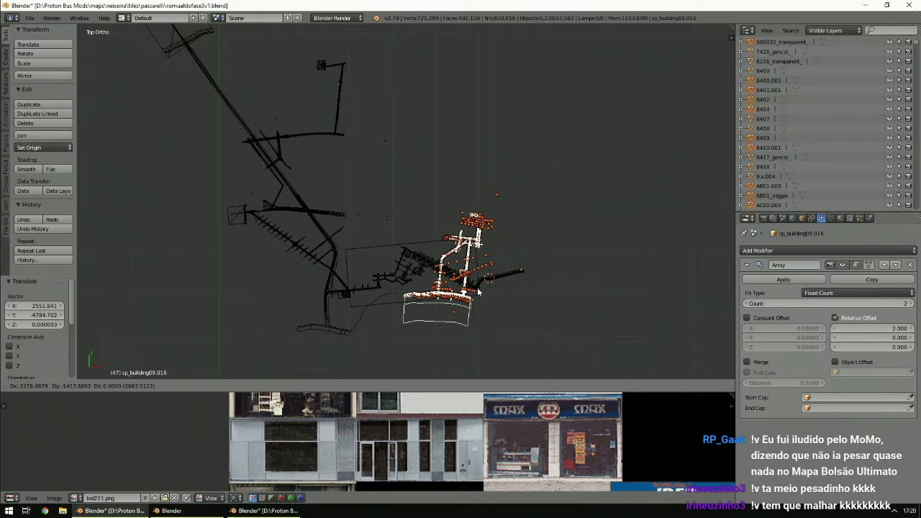
click(588, 269)
scroll(588, 269, up, 8)
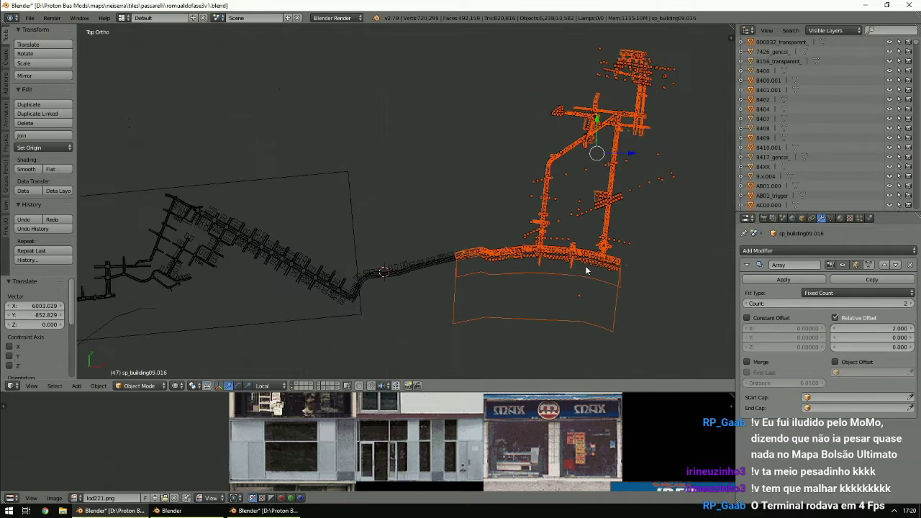
scroll(583, 266, up, 3)
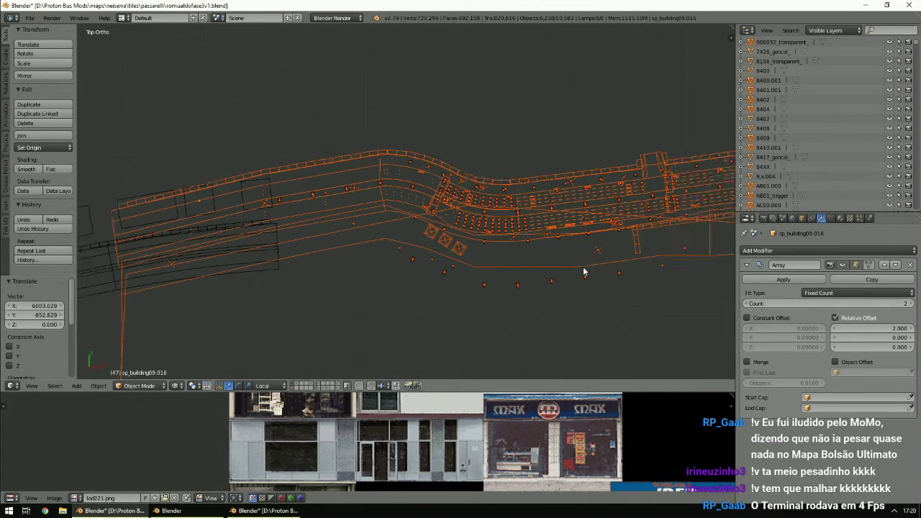
key(g)
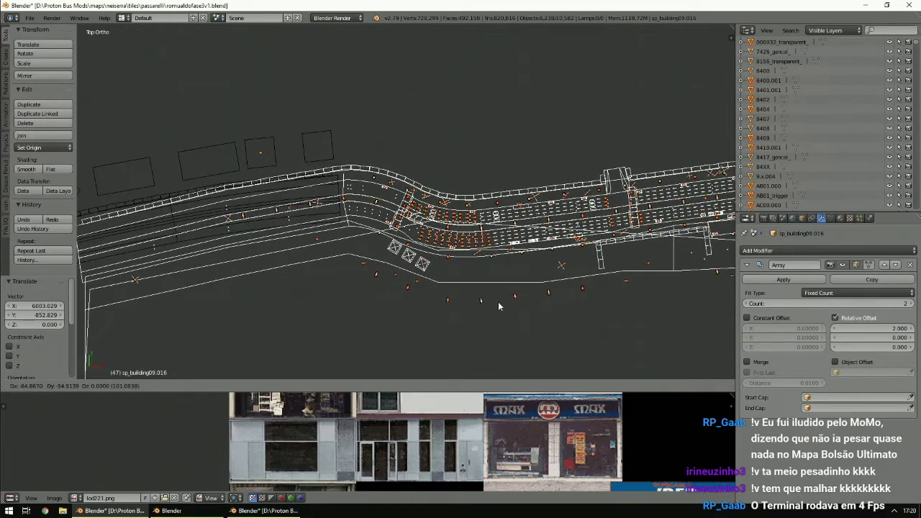
click(494, 307)
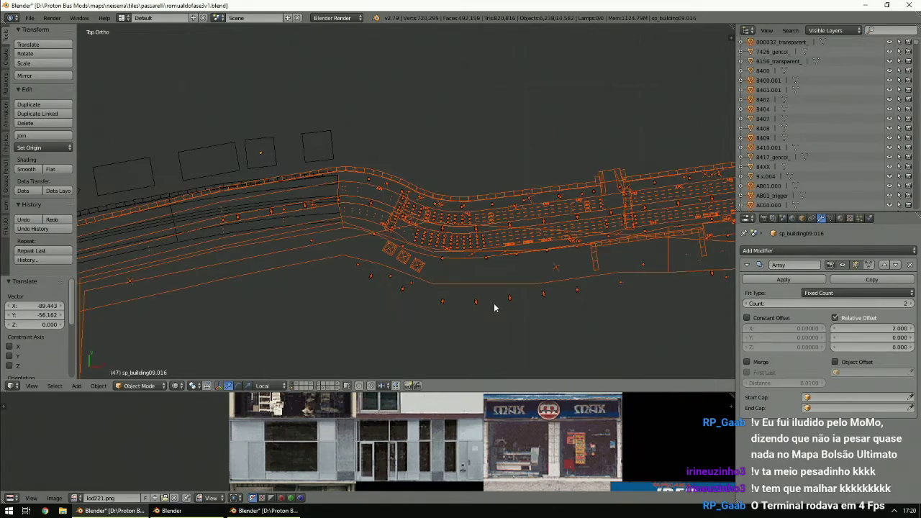
Examine the joint between the pasted roads and the curved road, and the overall layout of the combined map.
scroll(493, 307, up, 5)
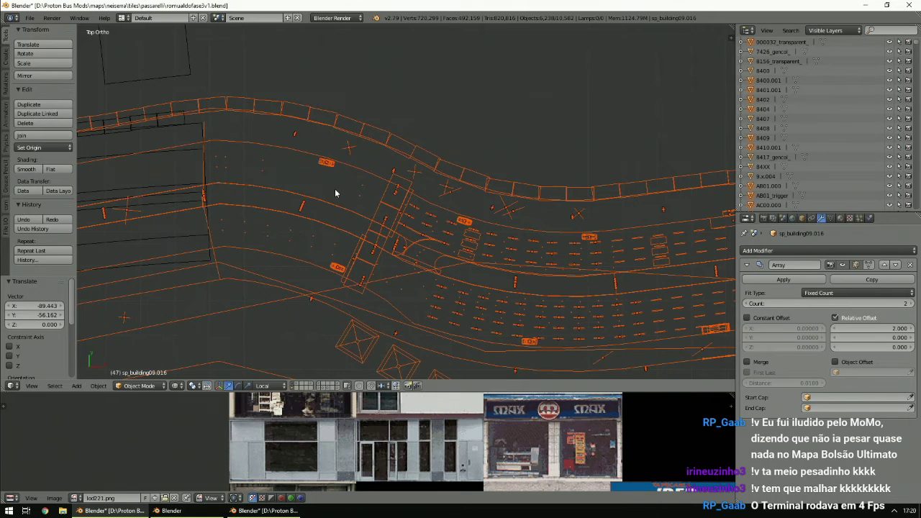
scroll(352, 231, down, 3)
scroll(261, 197, down, 3)
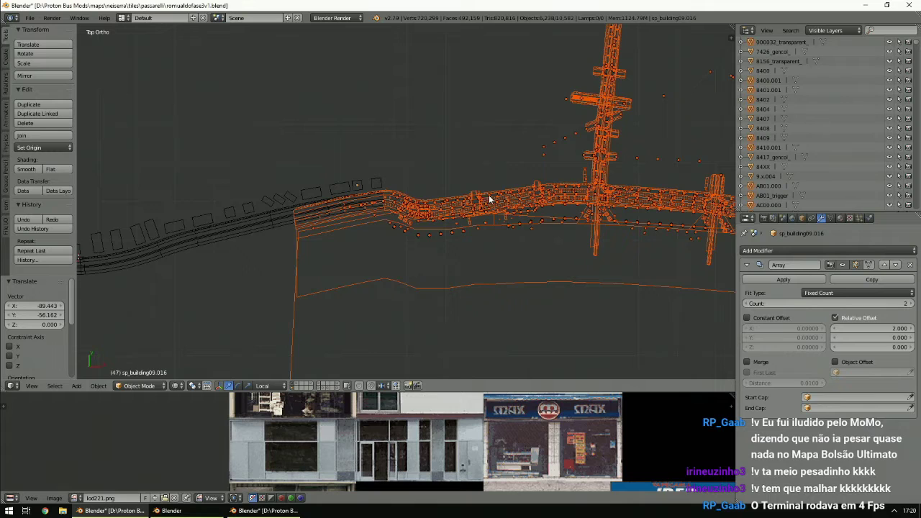
scroll(531, 212, down, 5)
ctrl+scroll(523, 207, down, 5)
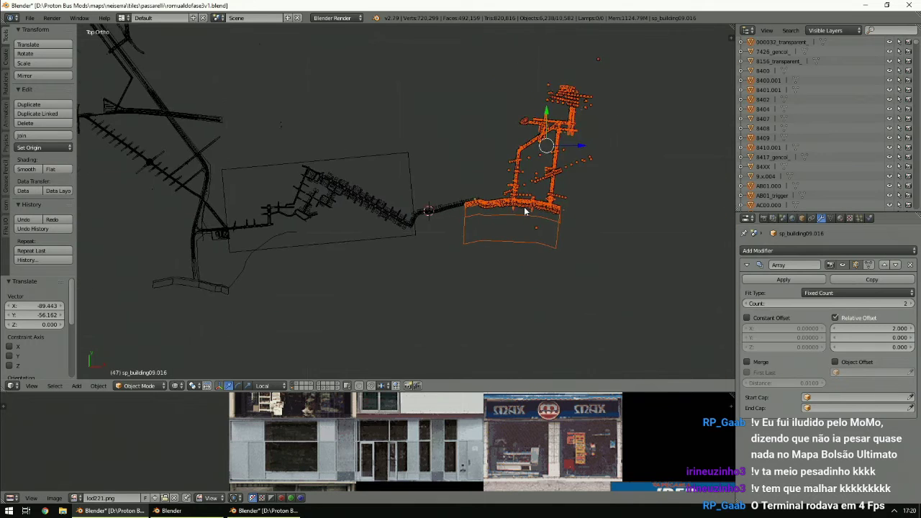
shift+scroll(524, 206, up, 4)
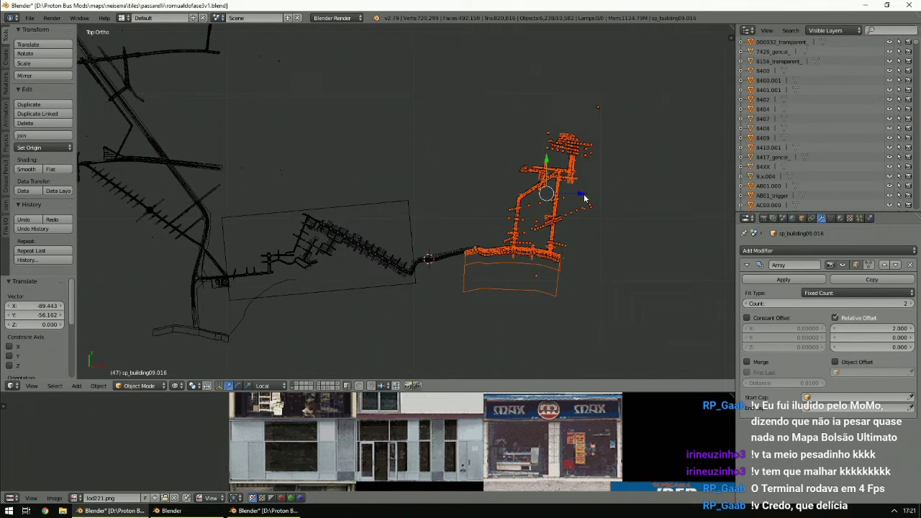
ctrl+scroll(579, 199, down, 5)
shift+scroll(573, 203, down, 5)
scroll(303, 271, down, 4)
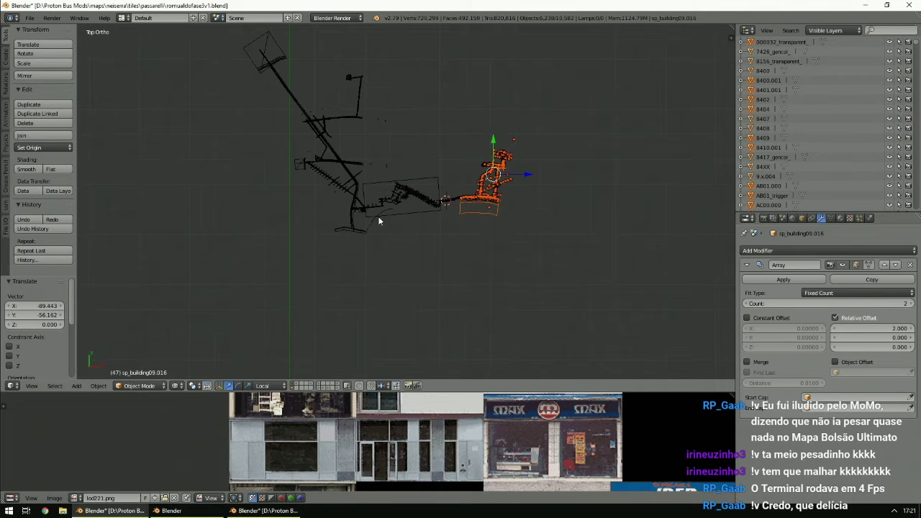
shift+scroll(361, 283, up, 2)
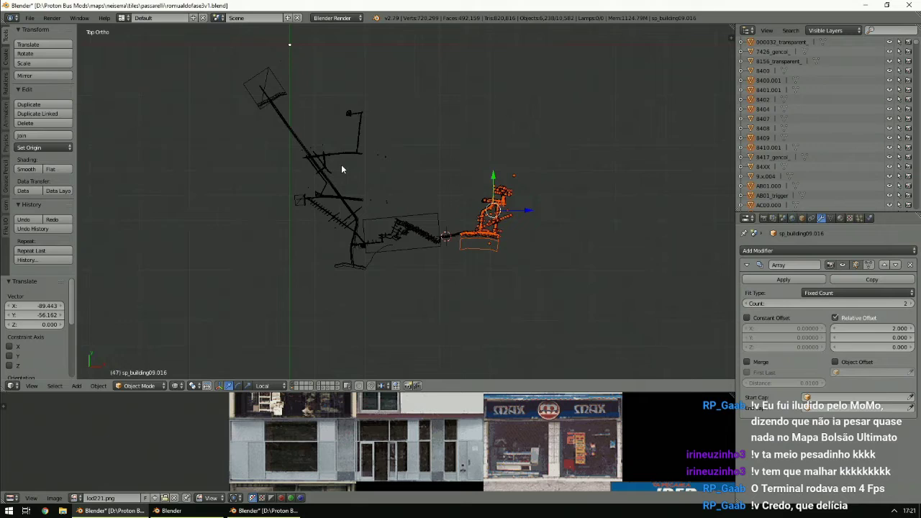
scroll(341, 166, up, 2)
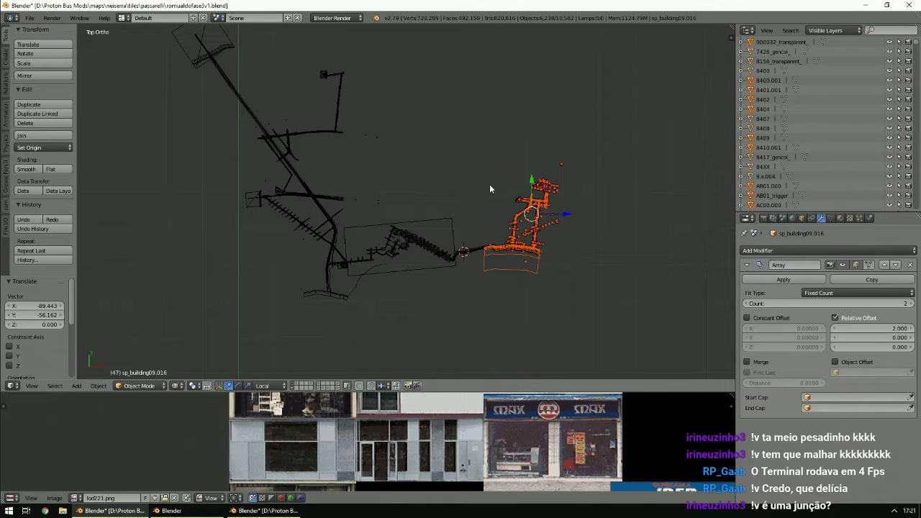
scroll(436, 215, up, 1)
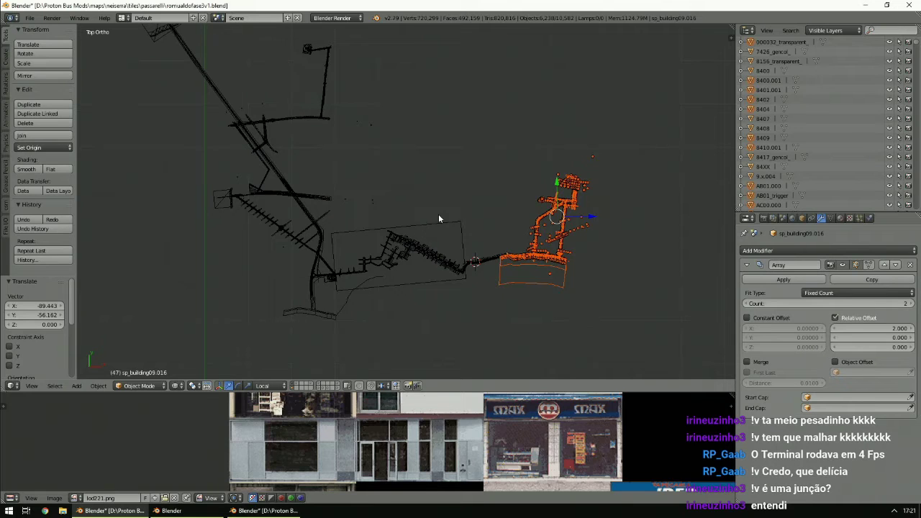
scroll(422, 233, down, 1)
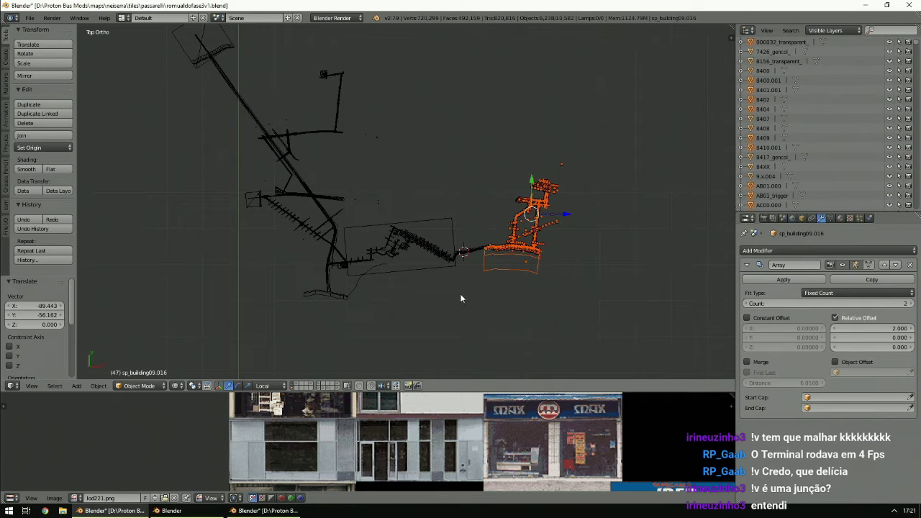
scroll(485, 272, up, 2)
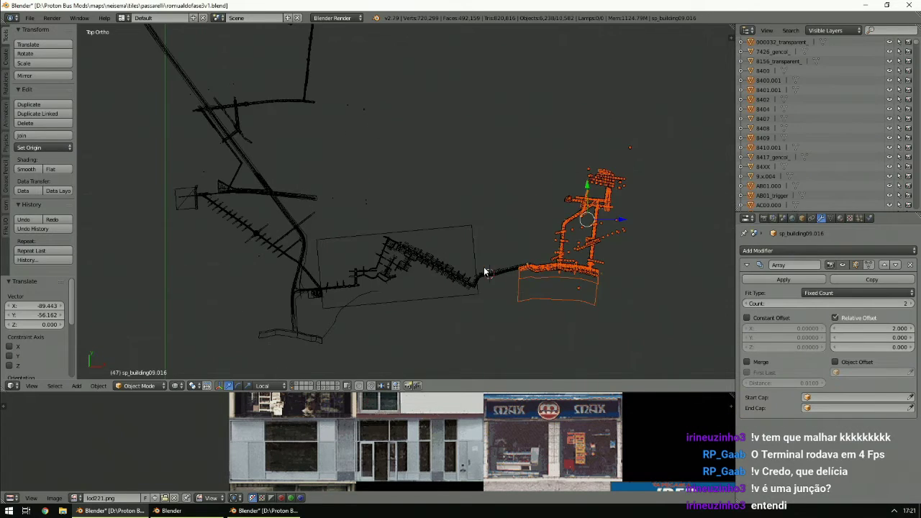
key(KP_Decimal)
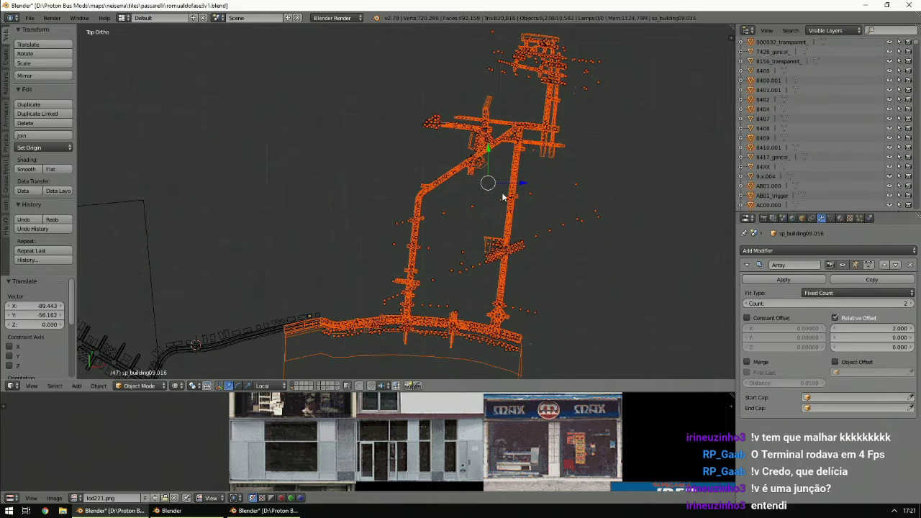
scroll(508, 230, down, 3)
scroll(505, 244, down, 2)
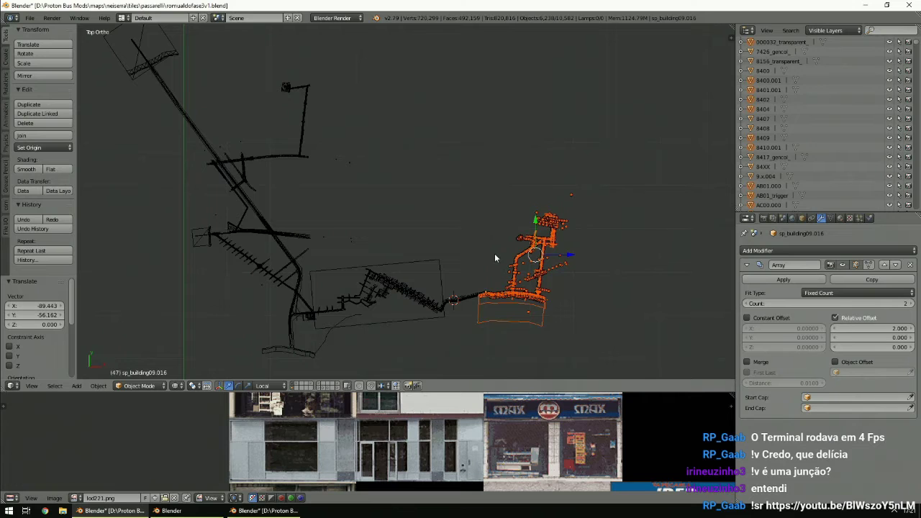
scroll(494, 253, up, 4)
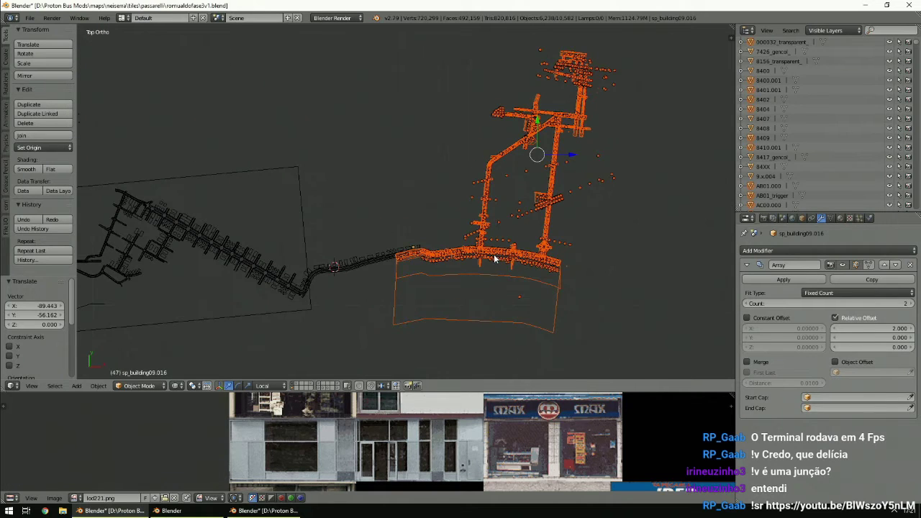
Delete the pasted mauzeracc.blend objects from the map and save romualdofase3v1.blend.
key(x)
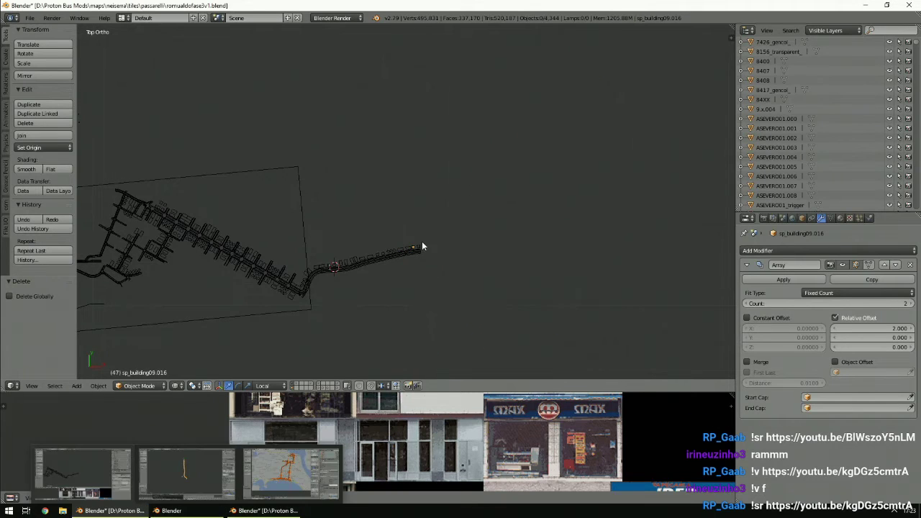
scroll(421, 242, down, 3)
scroll(410, 216, up, 4)
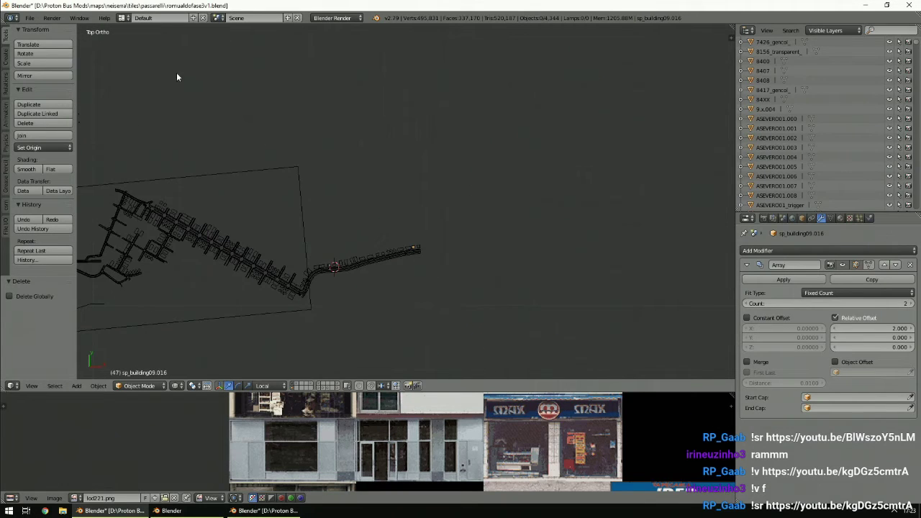
click(30, 18)
click(48, 91)
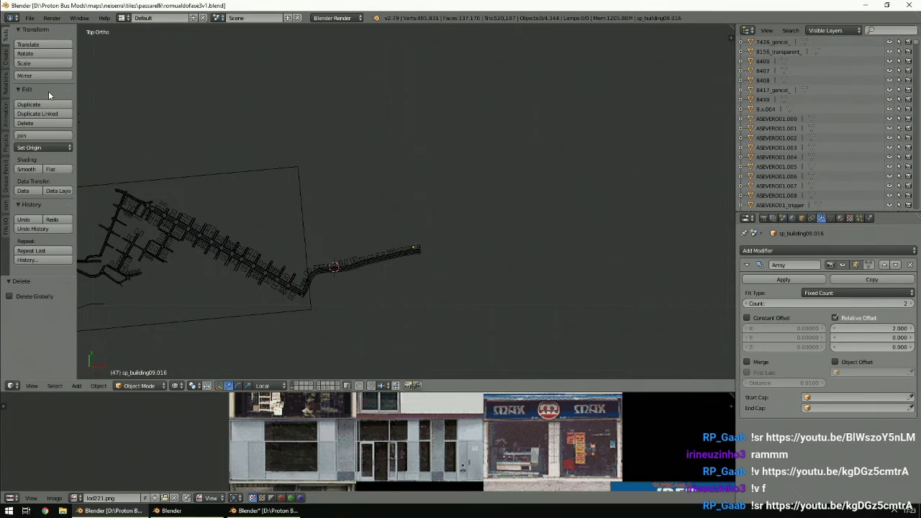